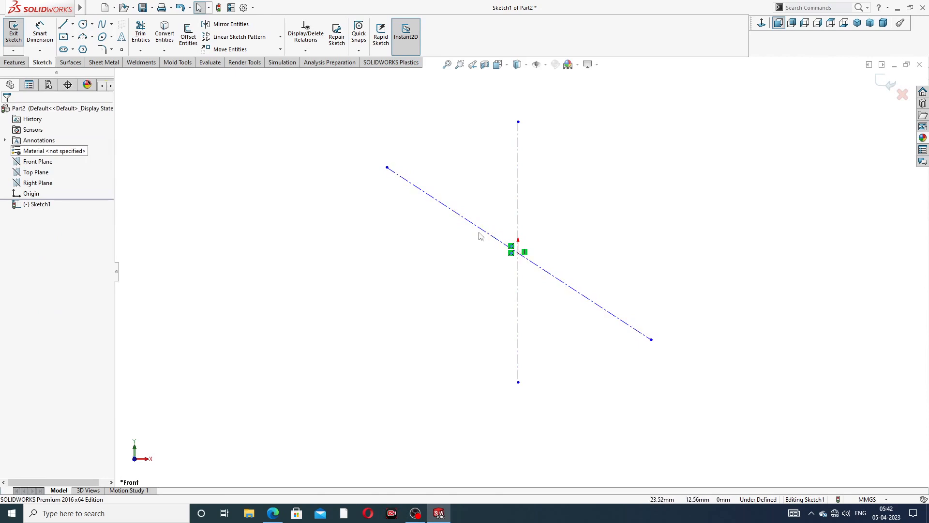
- Make the origin the midpoint of the slanted construction line
click(483, 233)
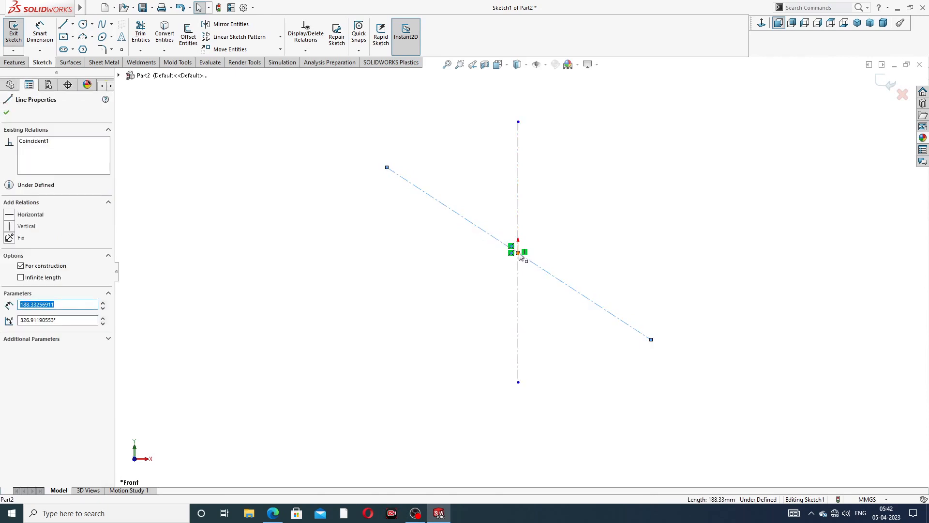
ctrl+click(518, 253)
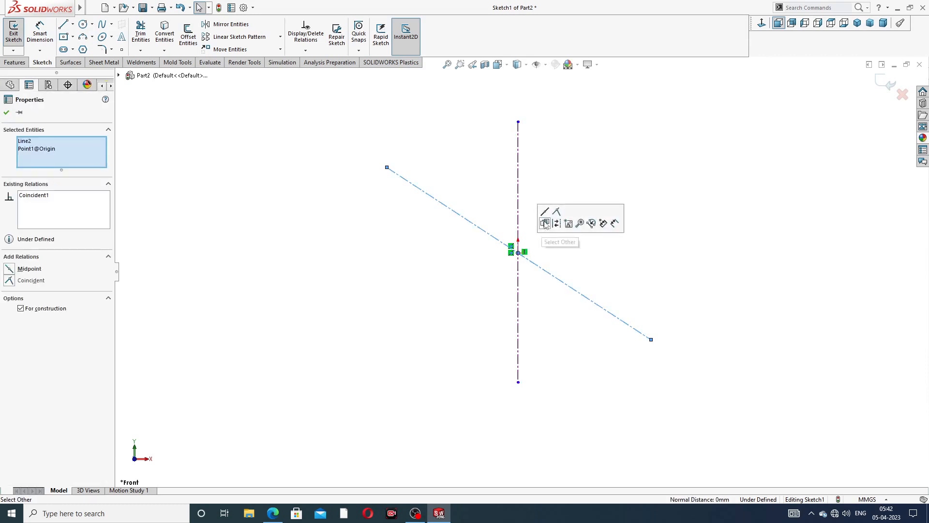
click(546, 222)
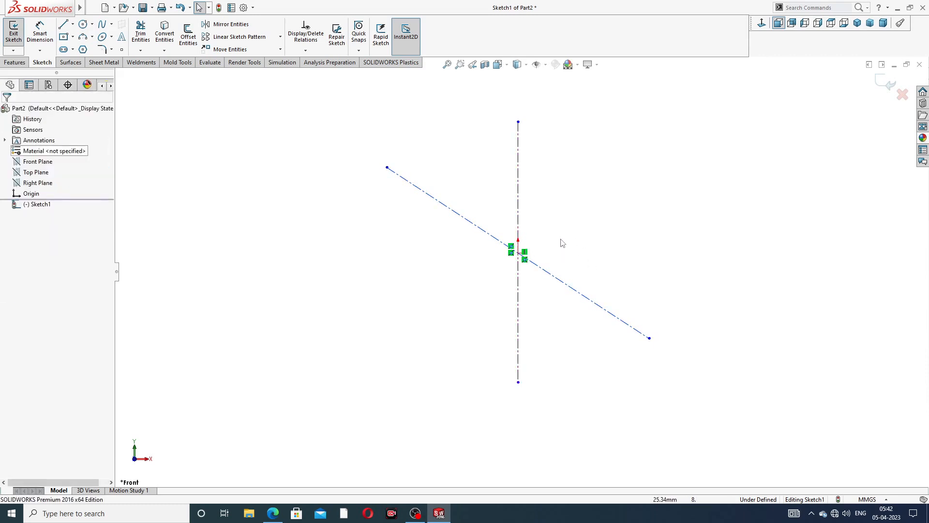
scroll(561, 239, down, 2)
scroll(576, 216, up, 2)
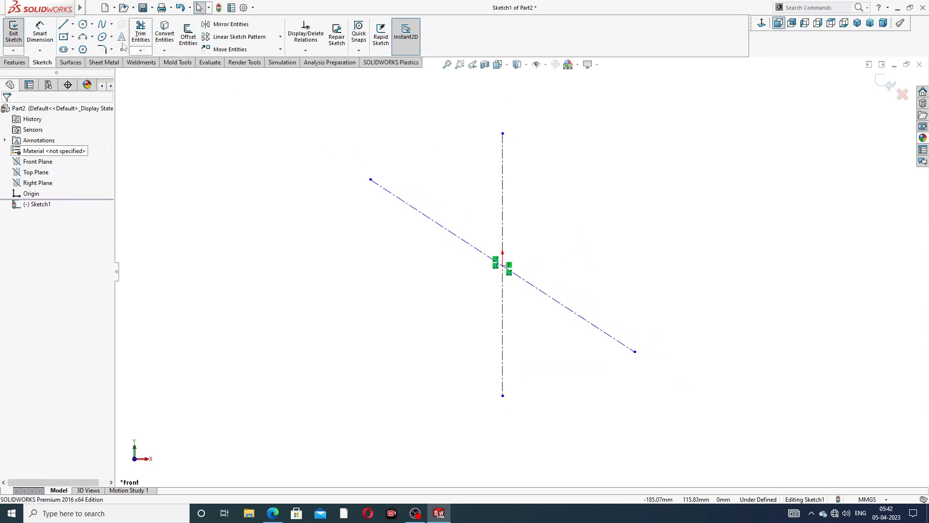
- Dimension the slanted line at 38° from the vertical centerline
click(39, 32)
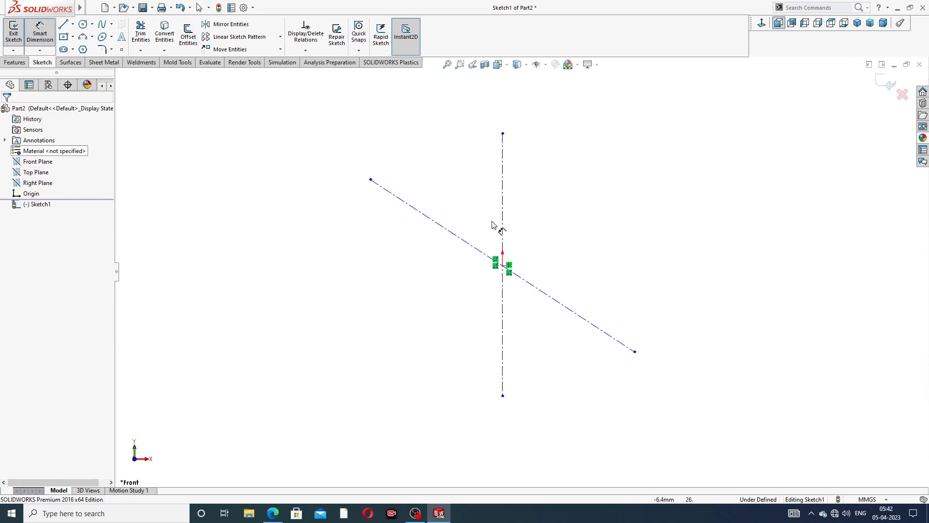
click(468, 242)
click(503, 224)
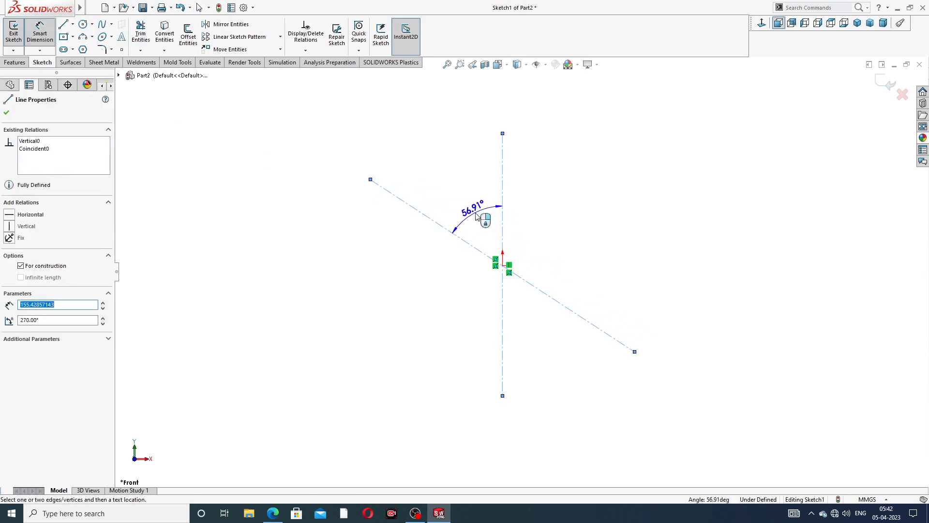
click(477, 216)
text(38)
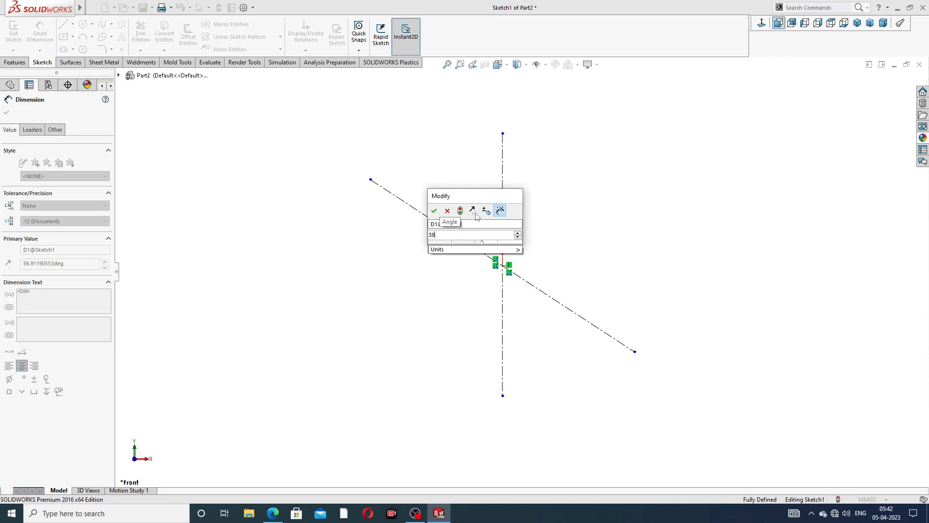
key(Return)
right_click(570, 155)
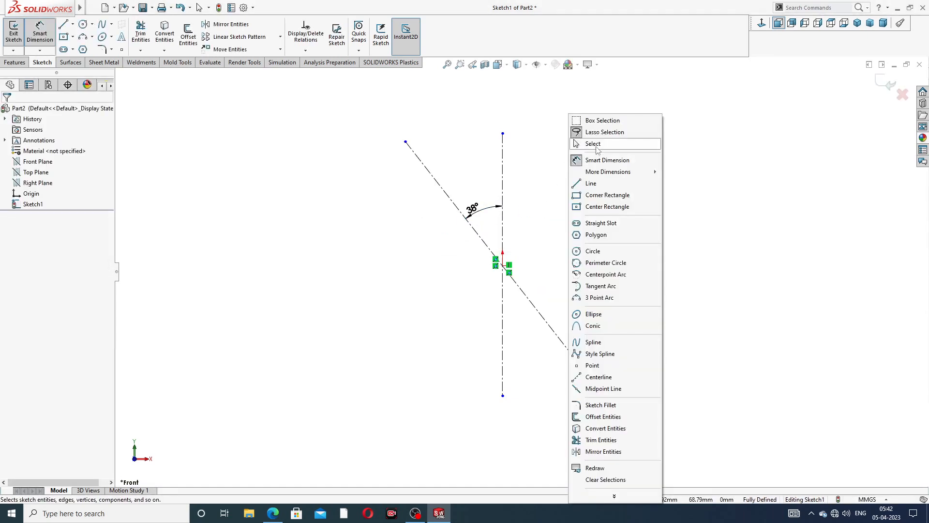
- Shorten the slanted line by dragging its lower endpoint inward
click(596, 144)
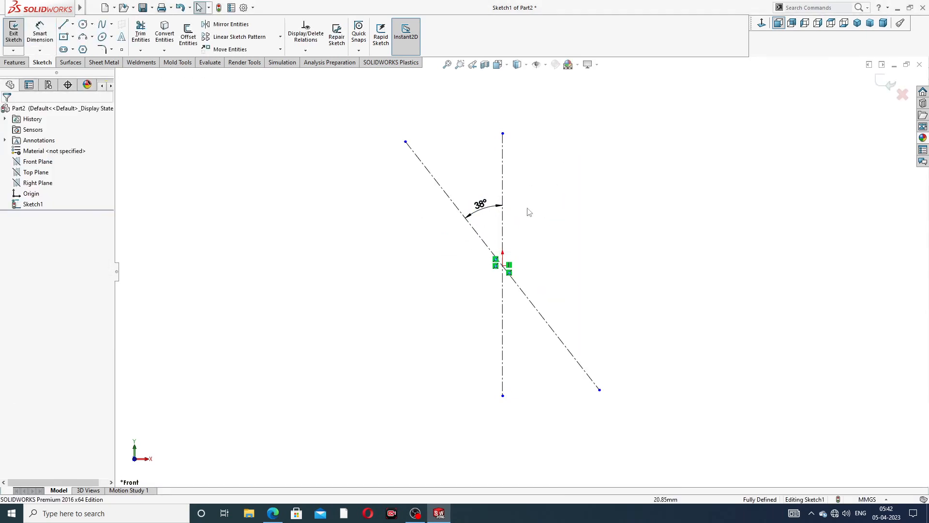
scroll(481, 207, up, 3)
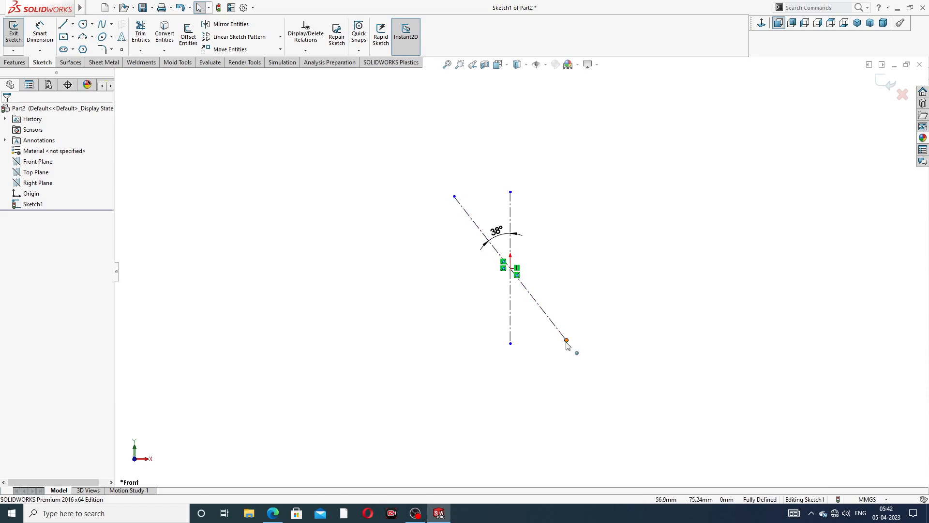
drag(566, 340, 560, 331)
click(586, 228)
- Draw a large circle centred on the origin
click(83, 24)
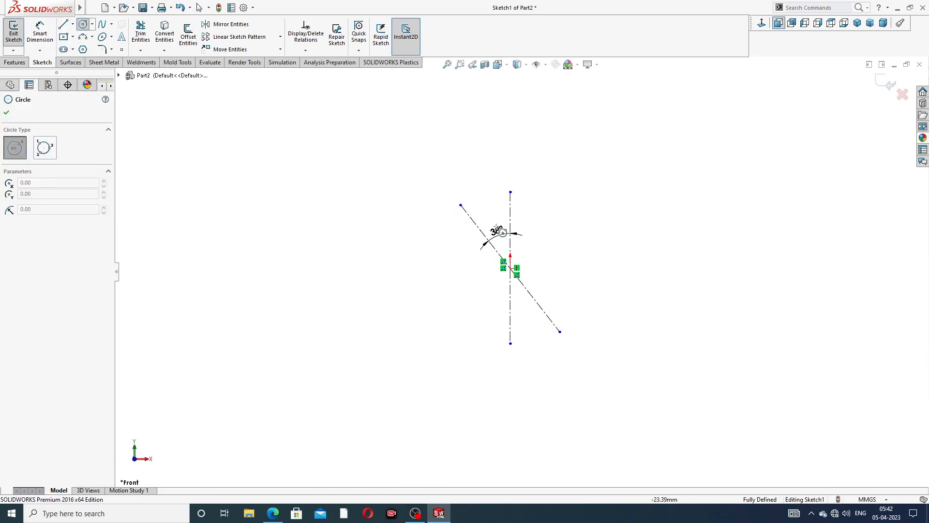
scroll(503, 234, down, 1)
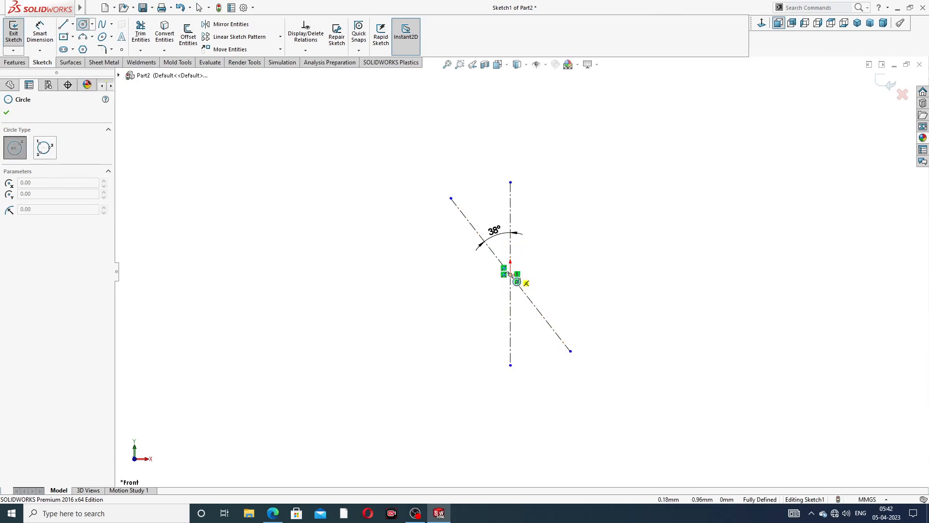
scroll(510, 274, down, 2)
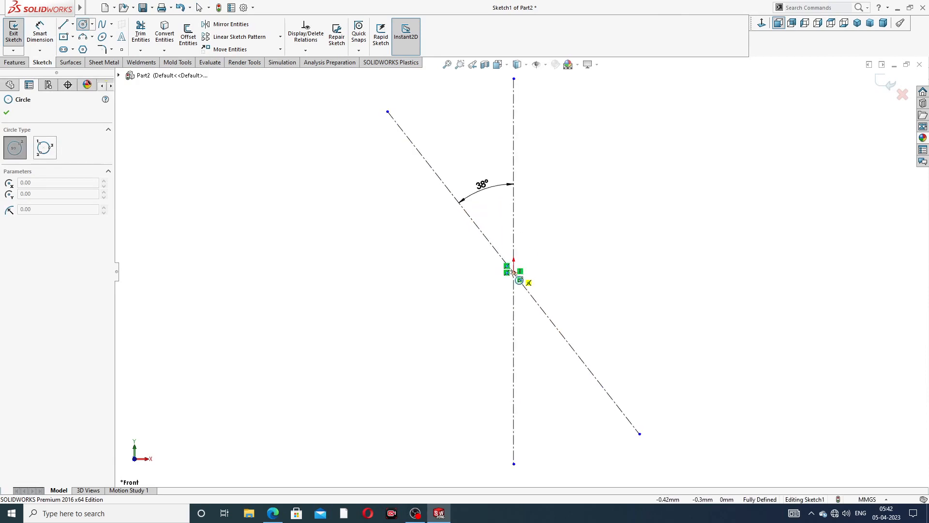
click(513, 272)
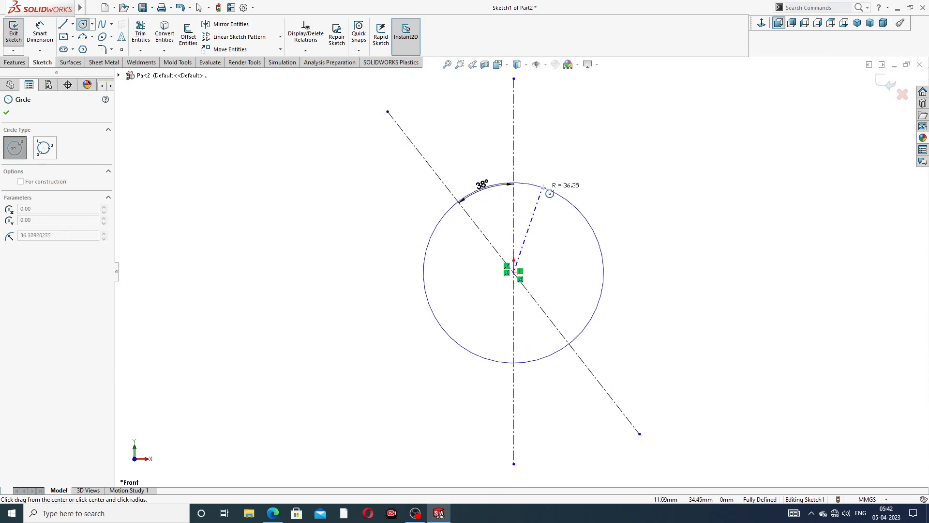
click(543, 187)
right_click(554, 182)
click(585, 190)
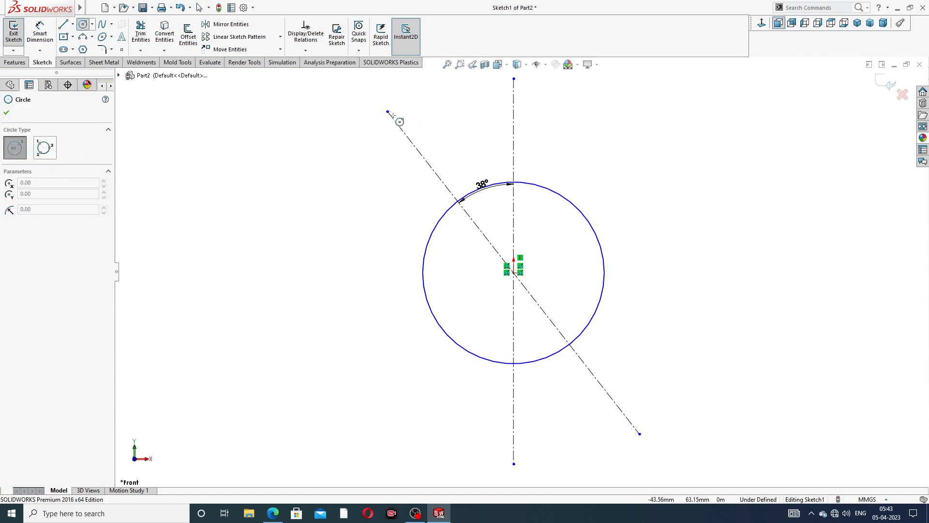
- Draw a small circle at each end of the slanted line and reposition the 38° label
click(387, 112)
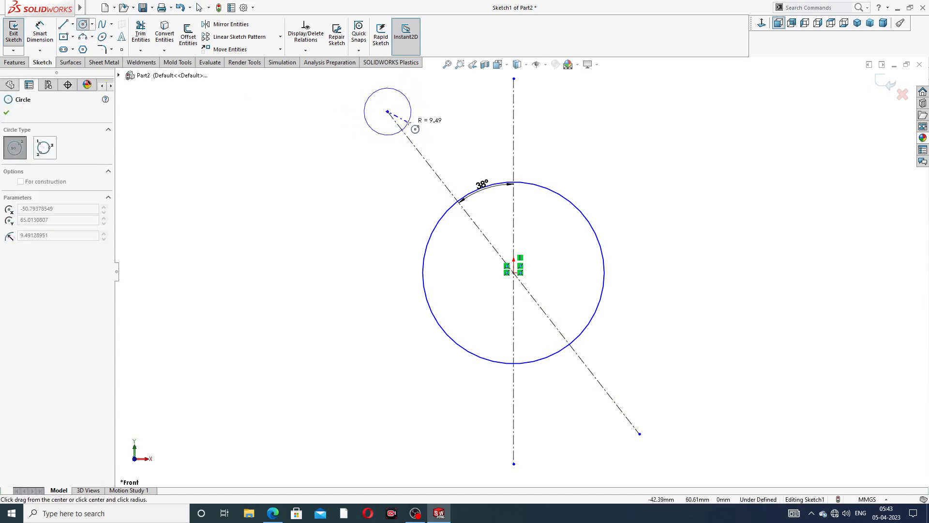
click(409, 121)
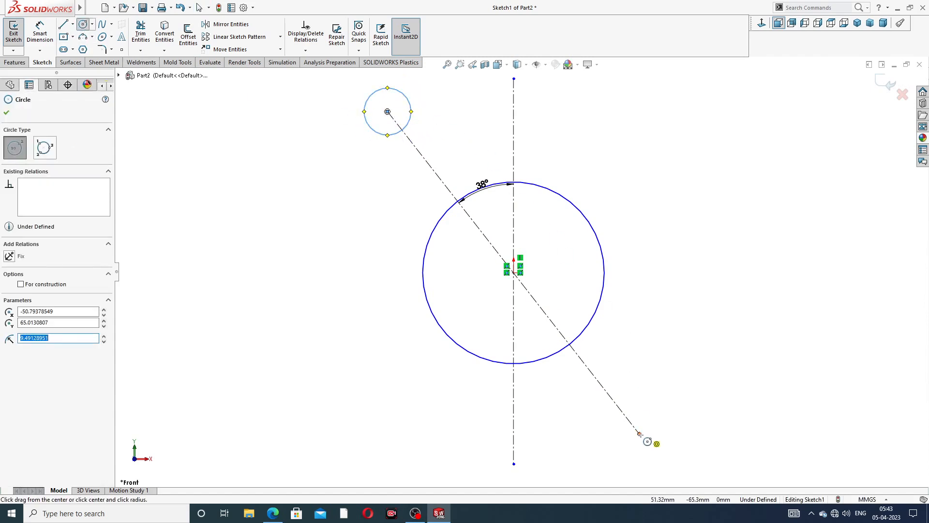
click(639, 434)
click(661, 411)
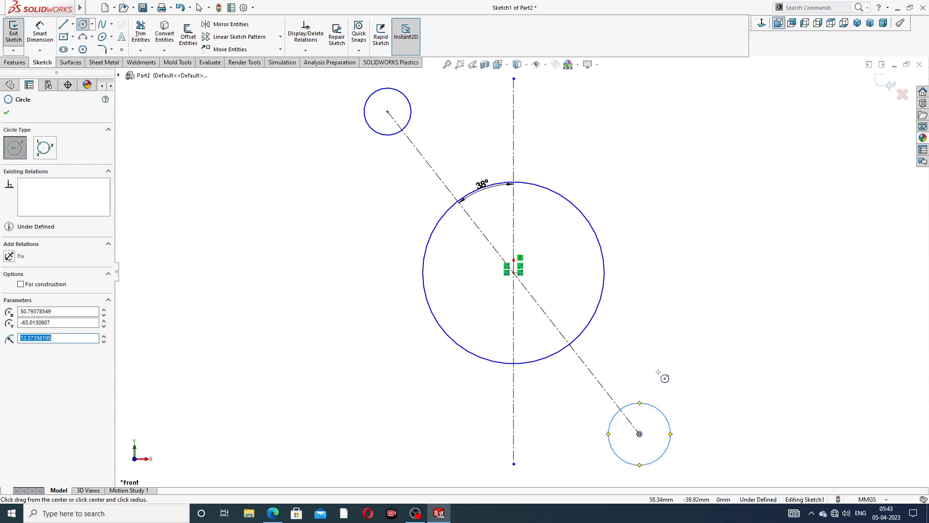
right_click(703, 132)
click(721, 139)
key(f)
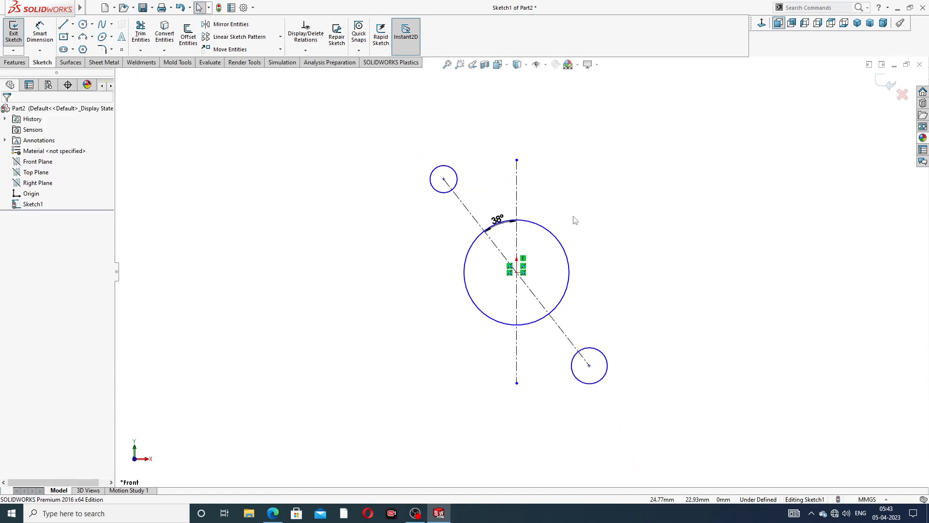
click(498, 205)
key(Escape)
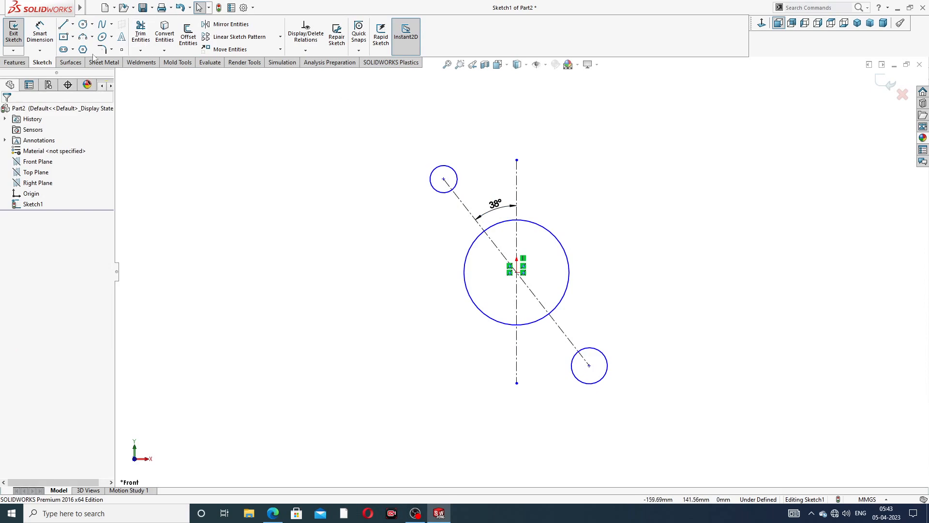
- Draw two lines from the upper small circle tangent to both sides of the large circle
click(62, 25)
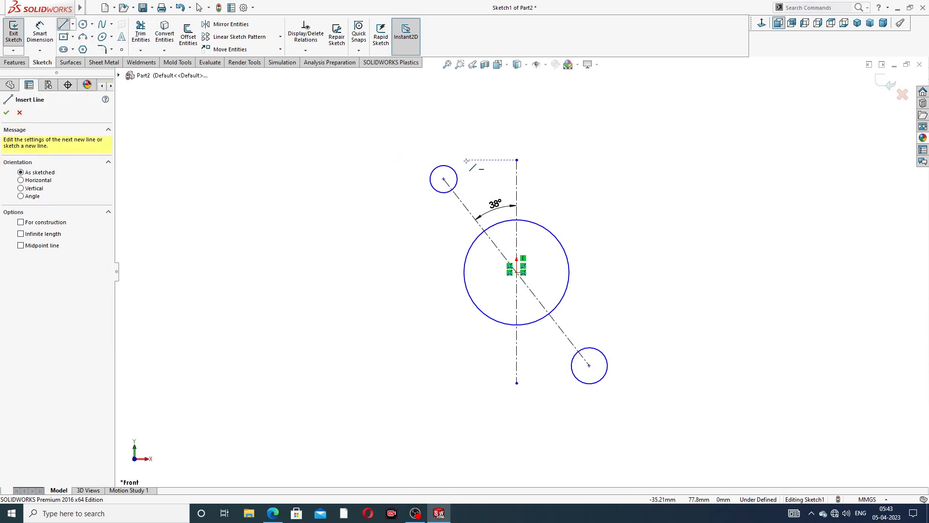
click(431, 186)
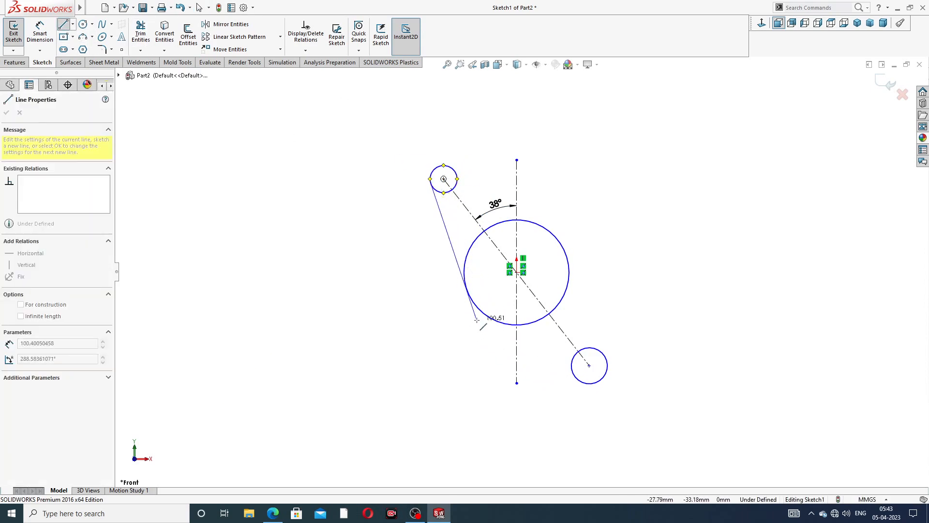
click(465, 288)
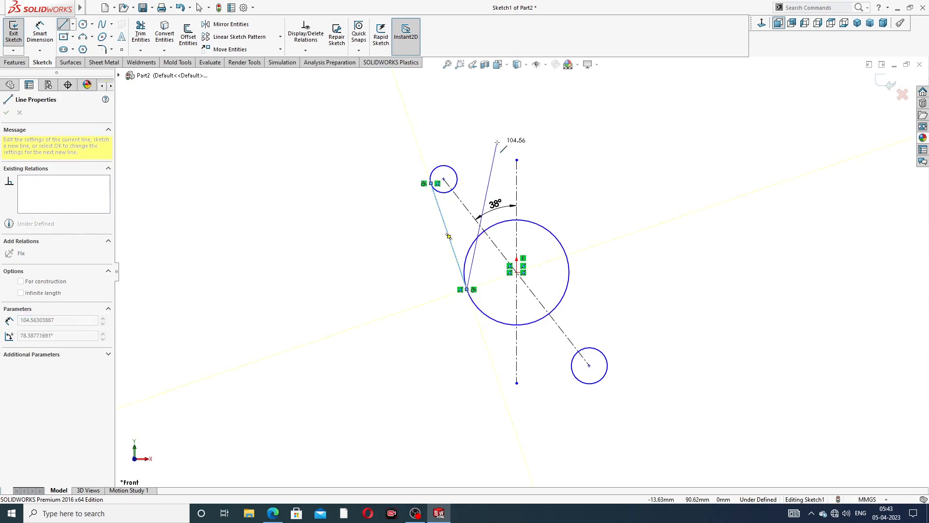
right_click(523, 148)
click(522, 151)
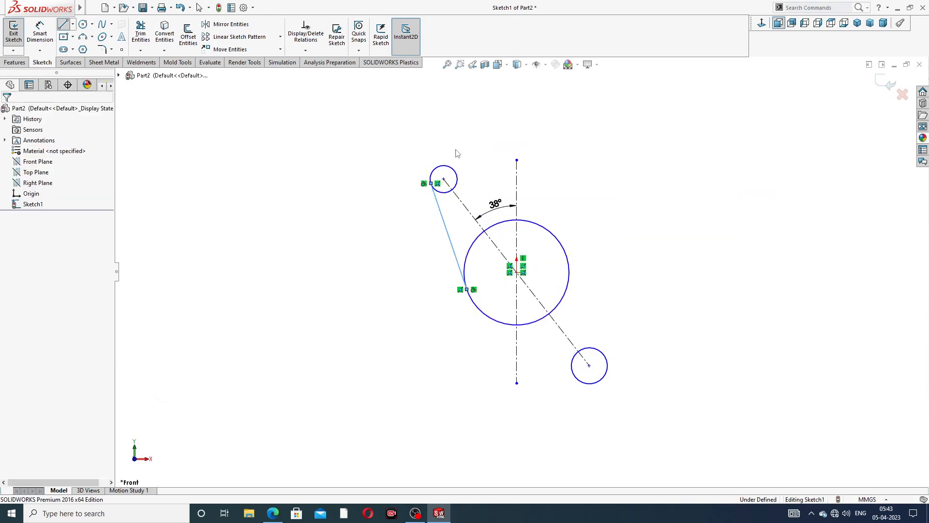
click(63, 25)
scroll(599, 220, down, 3)
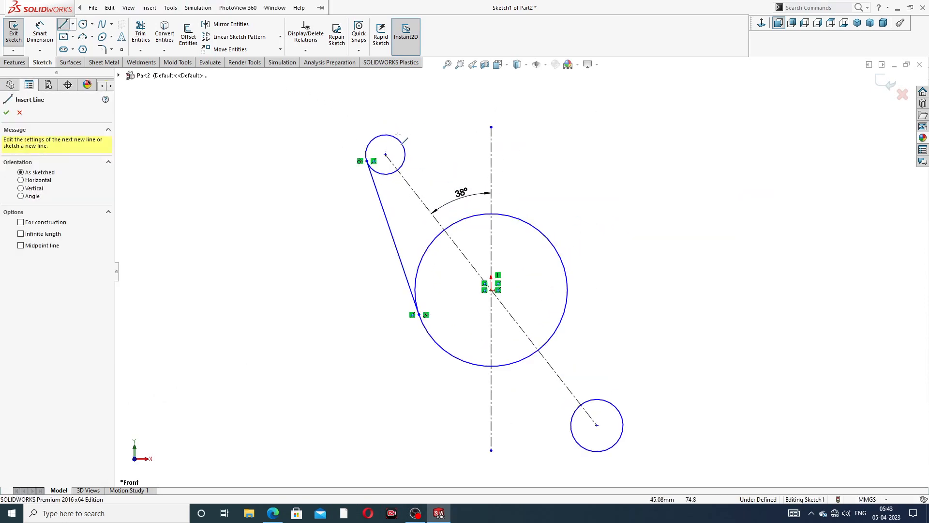
click(397, 140)
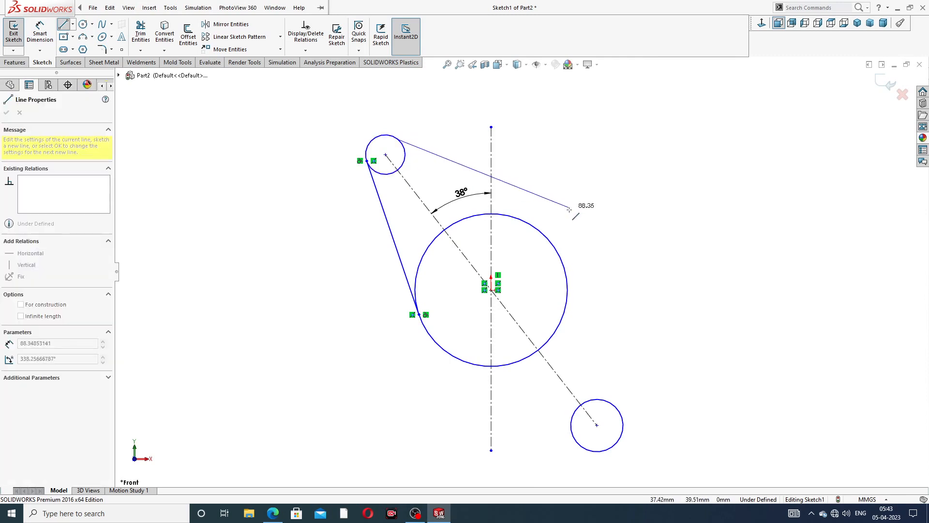
click(538, 230)
right_click(580, 181)
click(600, 189)
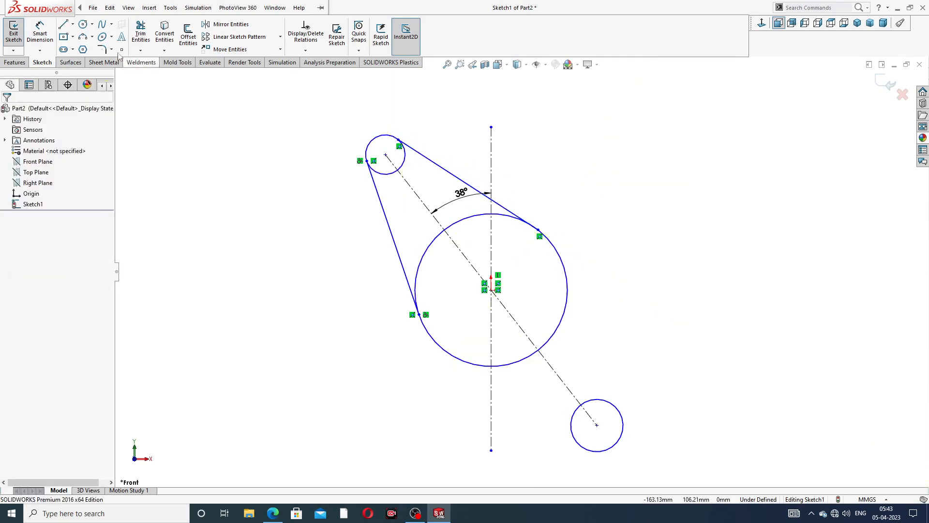
- Draw two lines from the central circle tangent to the lower small circle
click(64, 26)
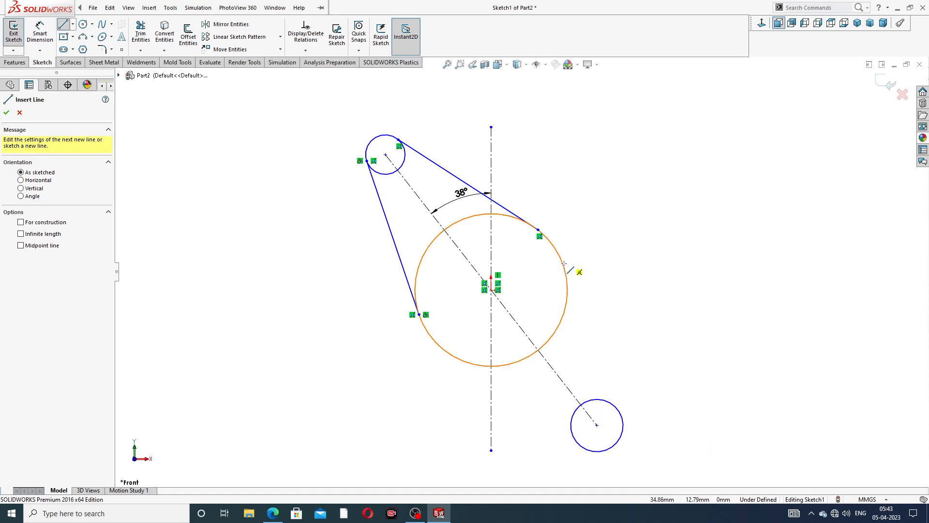
mouse_move(564, 265)
mouse_down()
mouse_move(592, 382)
mouse_move(621, 415)
mouse_up()
right_click(680, 315)
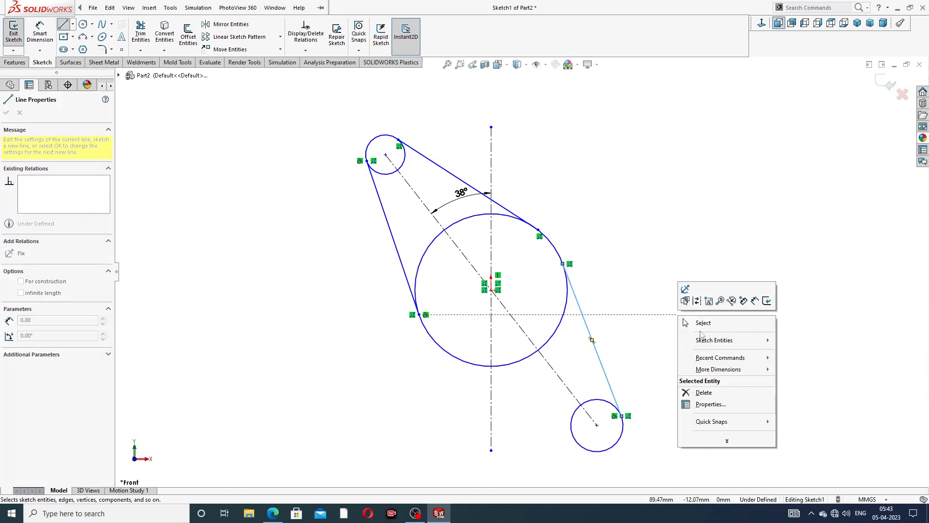
click(701, 323)
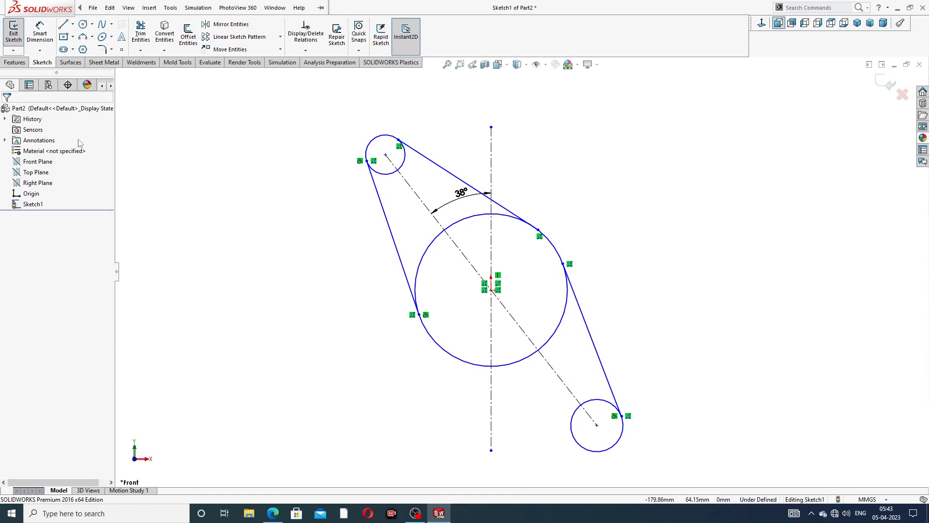
click(62, 26)
click(454, 359)
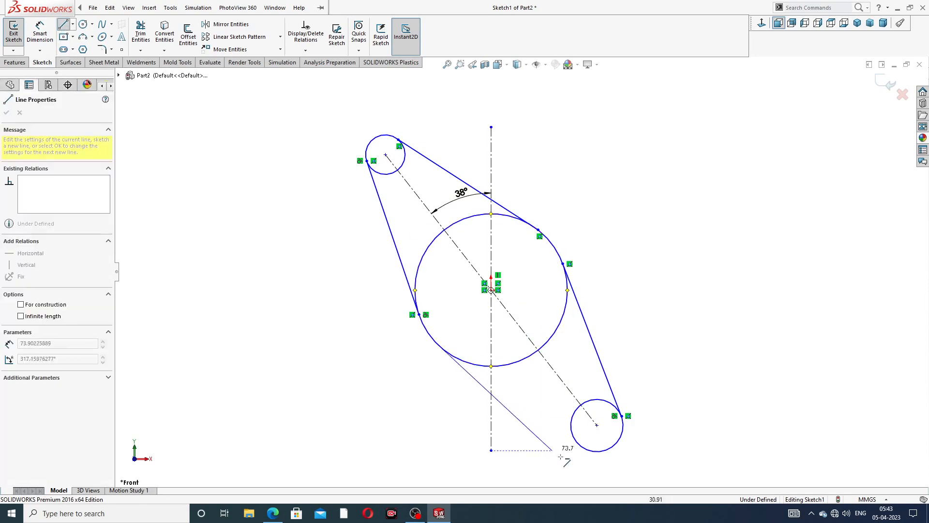
click(583, 447)
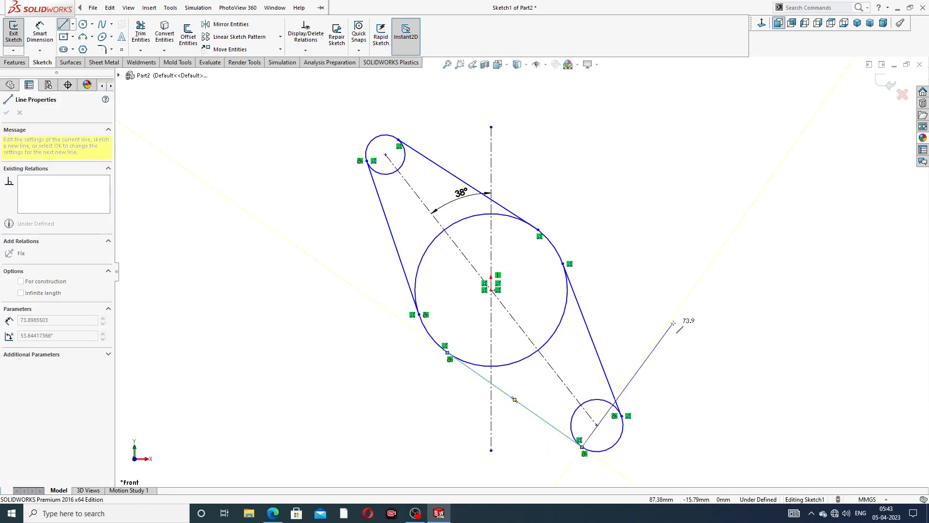
right_click(673, 291)
click(696, 333)
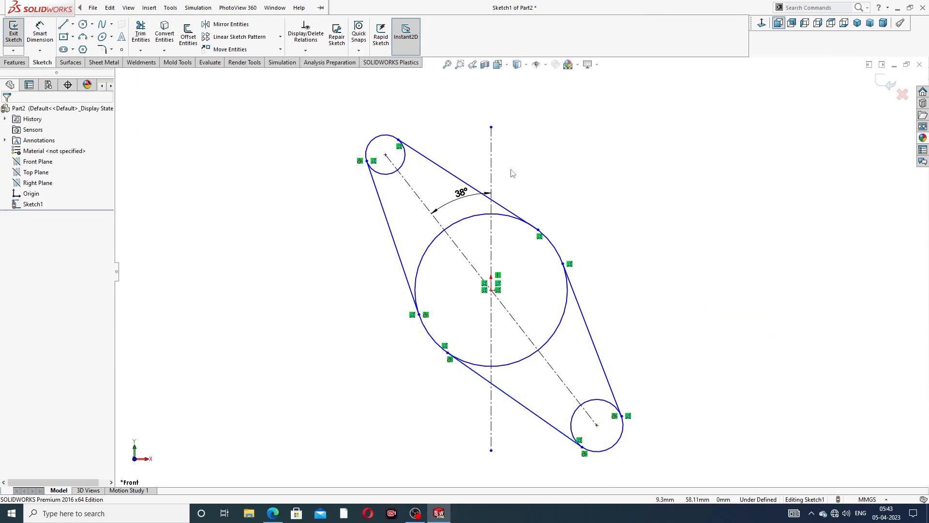
click(272, 513)
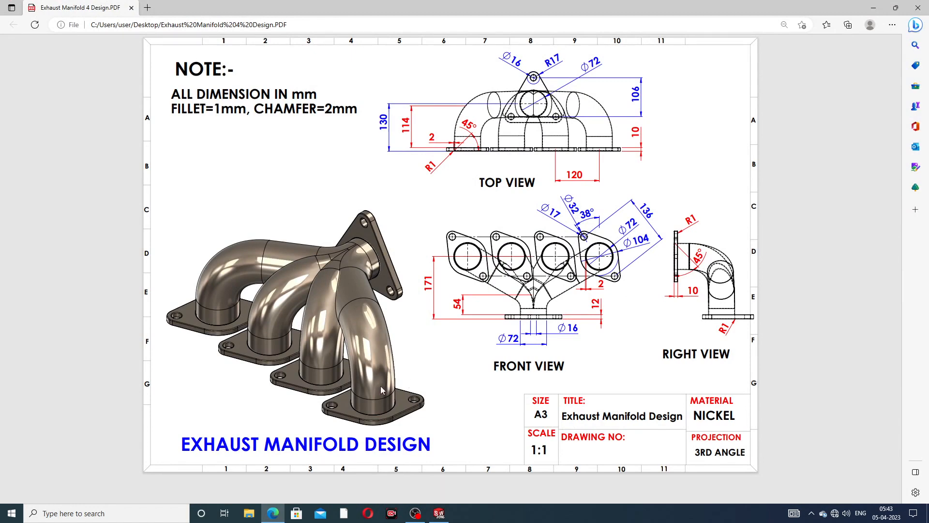
- Minimize the reviewed Exhaust Manifold Design PDF to return to the SOLIDWORKS sketch
click(273, 511)
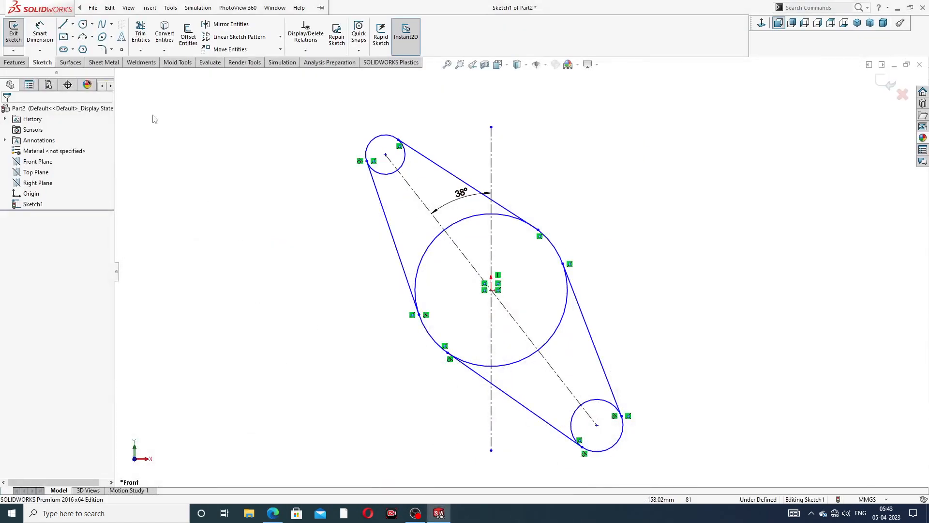
- Dimension the centre-to-centre distance of the two small circles as 104 mm
click(35, 39)
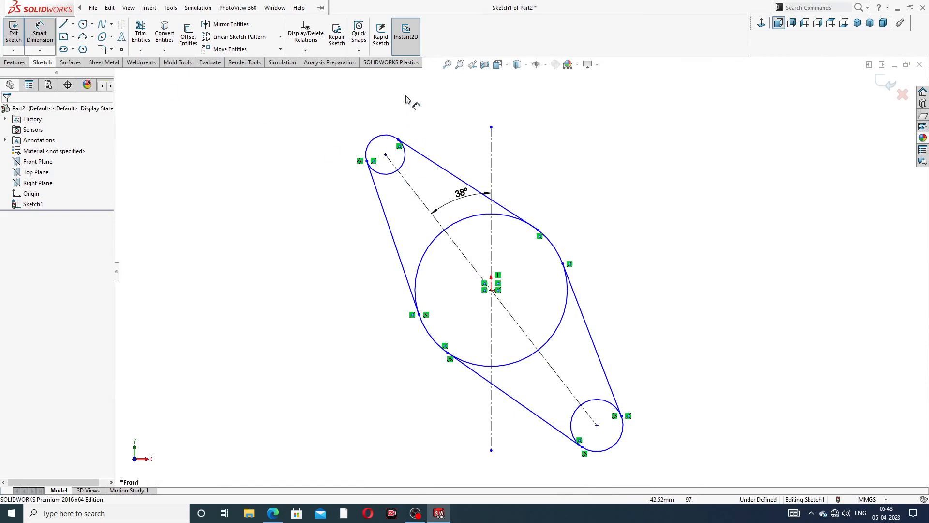
click(386, 155)
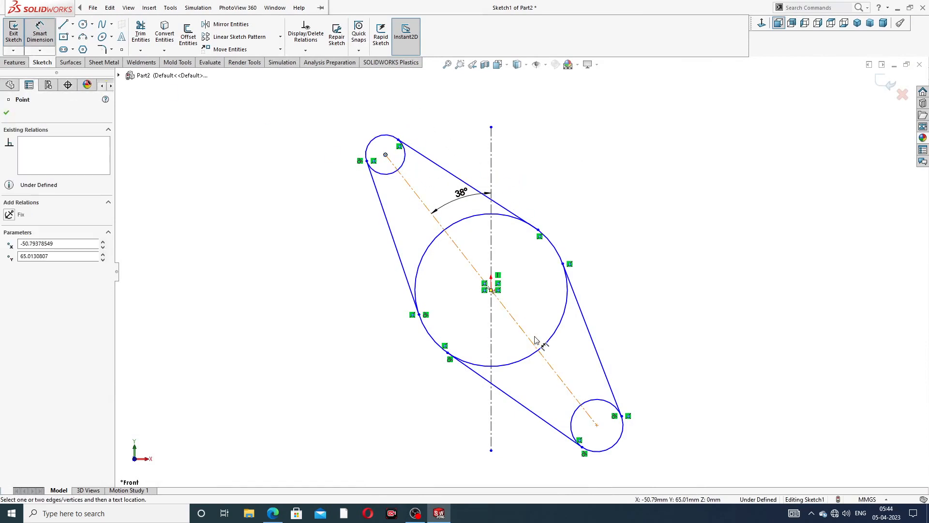
click(597, 426)
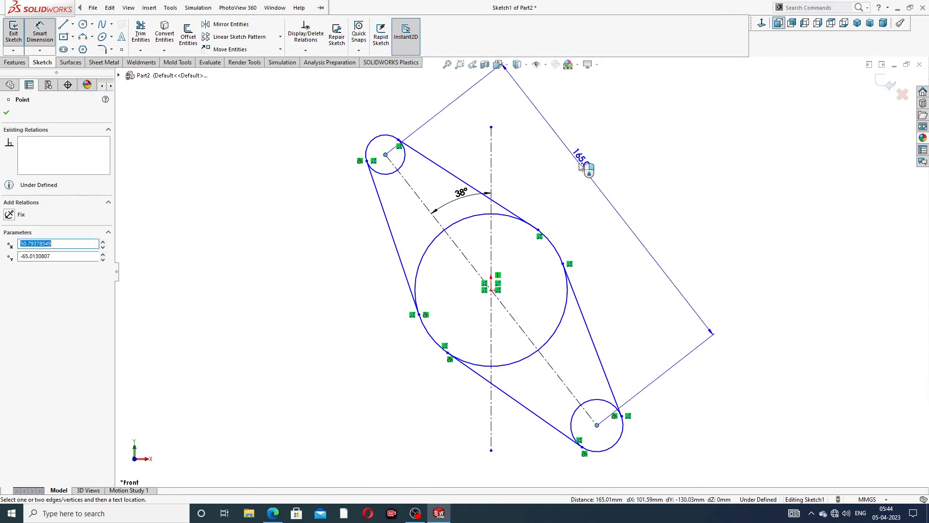
click(581, 166)
text(104)
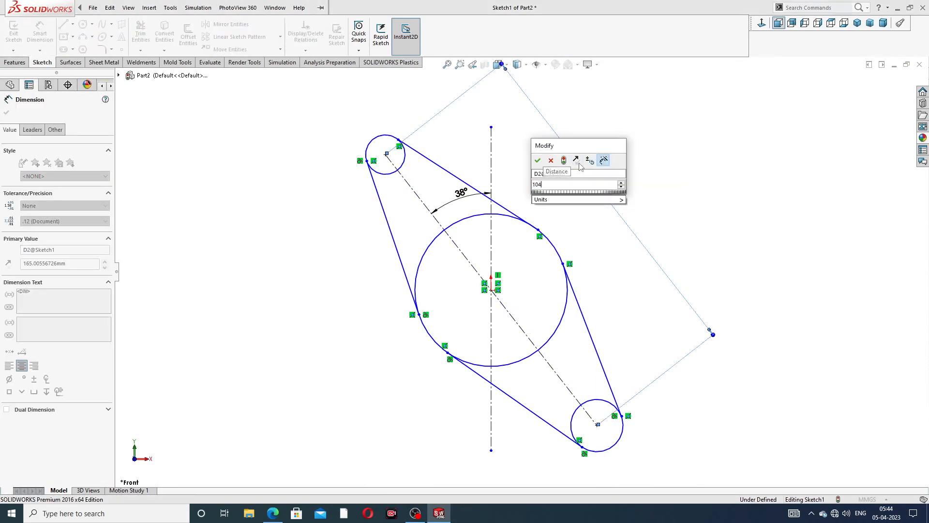
key(Return)
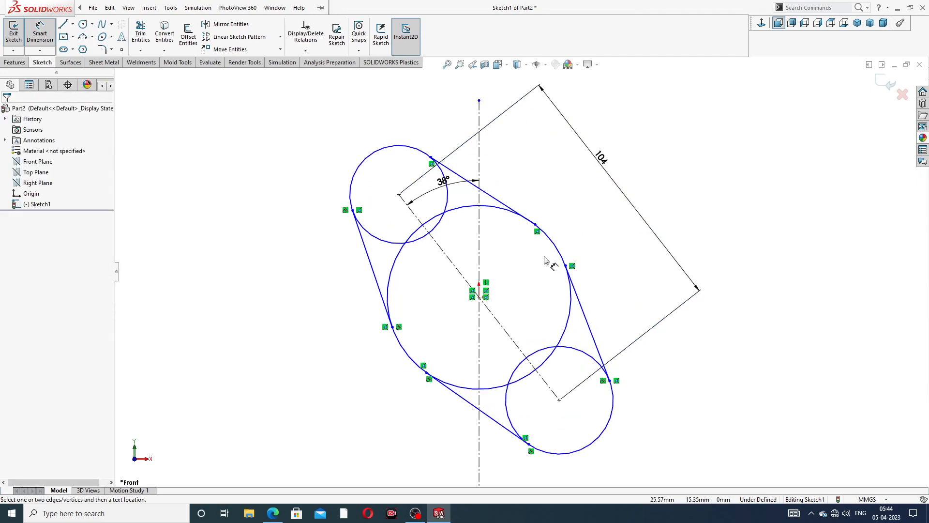
scroll(545, 260, down, 1)
- Give the upper small circle a Ø32 diameter
click(421, 162)
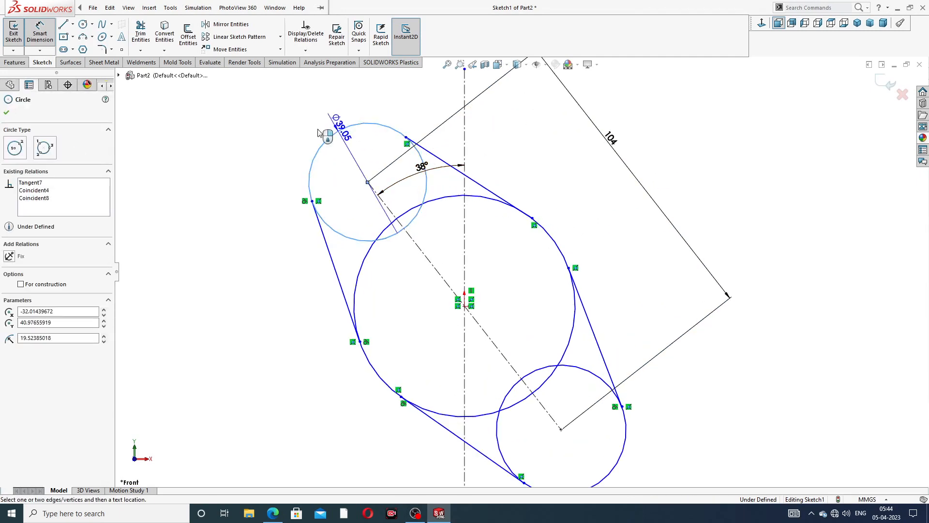
click(264, 125)
text(32)
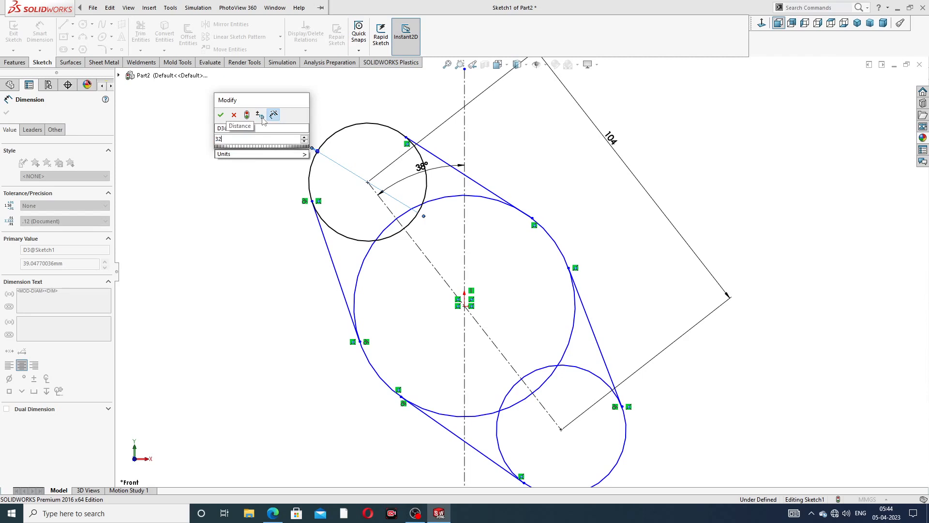
key(Return)
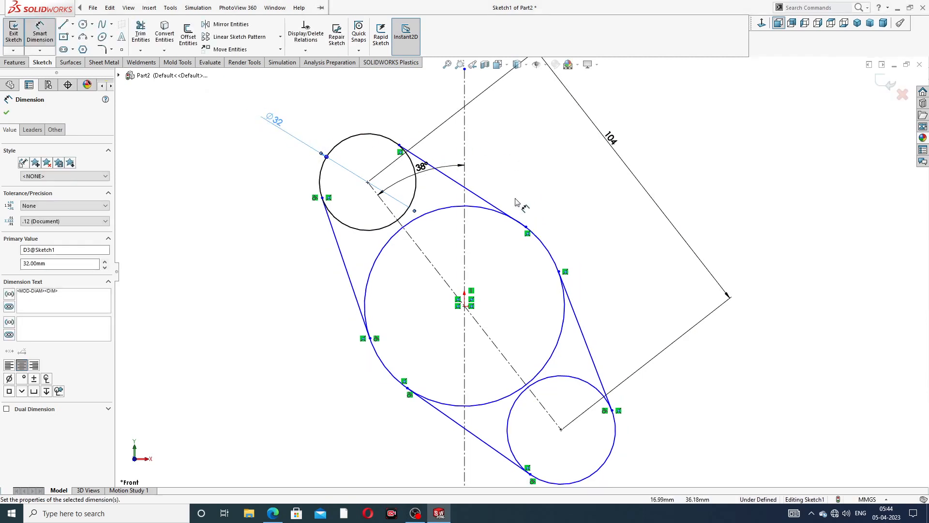
- Set the central circle's diameter to Ø104 and stop dimensioning
click(502, 217)
click(583, 190)
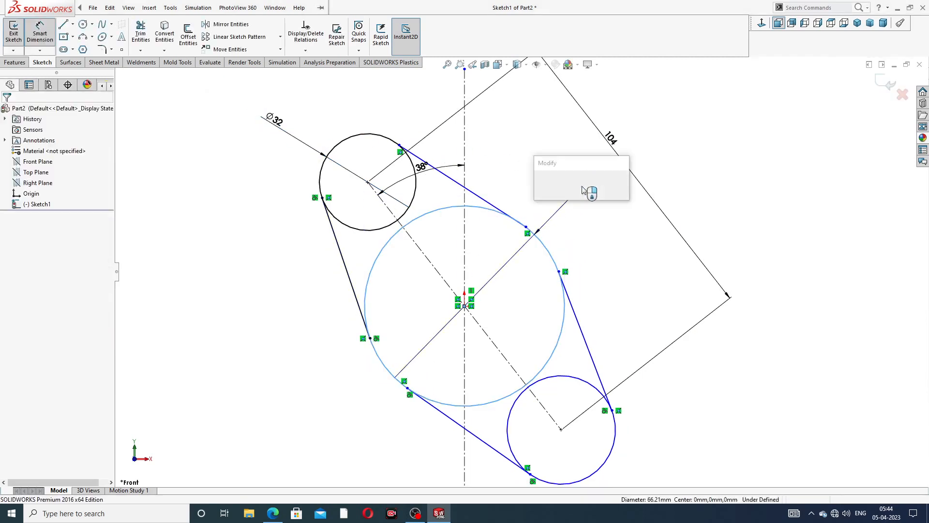
text(64)
key(Return)
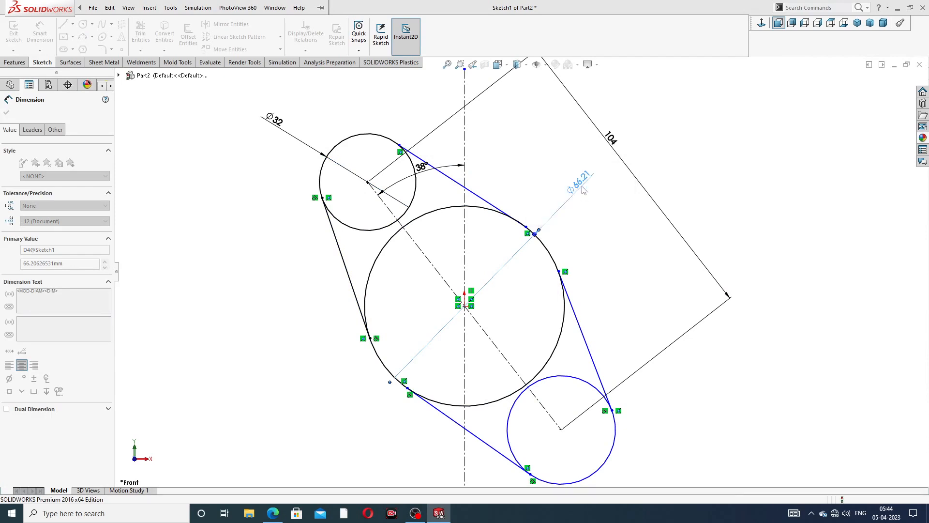
click(724, 149)
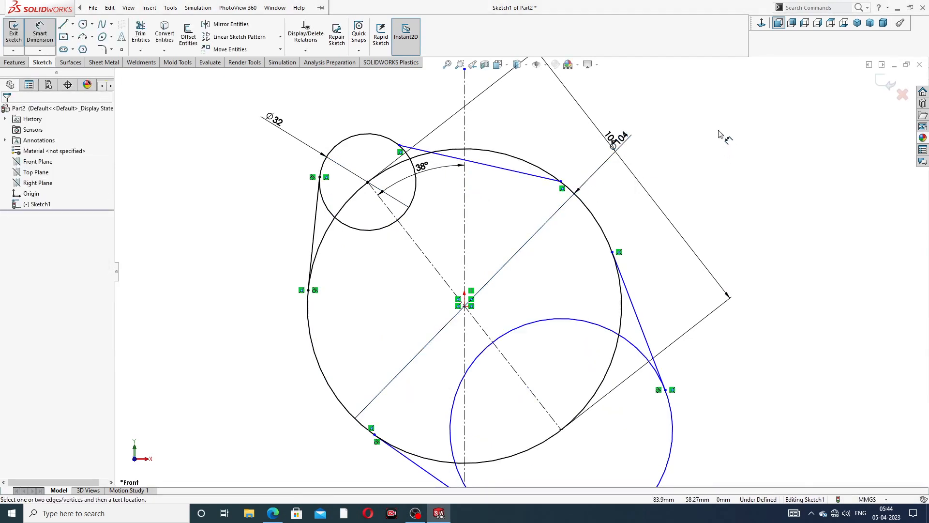
right_click(719, 133)
click(737, 146)
scroll(617, 226, up, 2)
scroll(616, 226, up, 1)
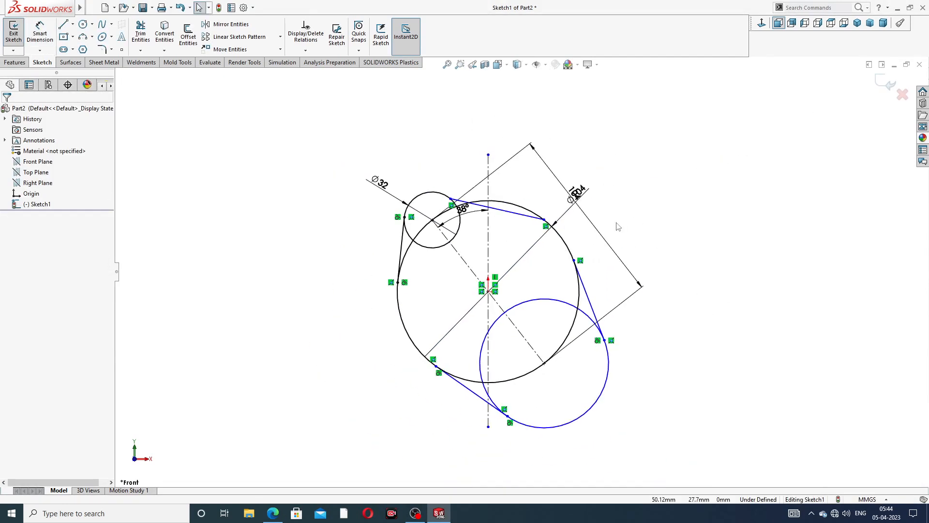
- Add an Equal relation so the lower small circle matches the Ø32 upper circle
click(462, 230)
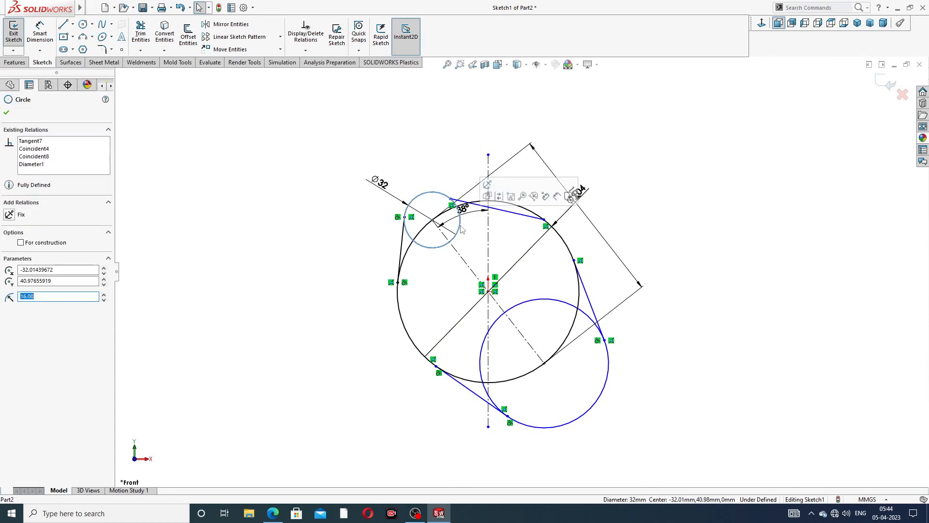
ctrl+click(558, 302)
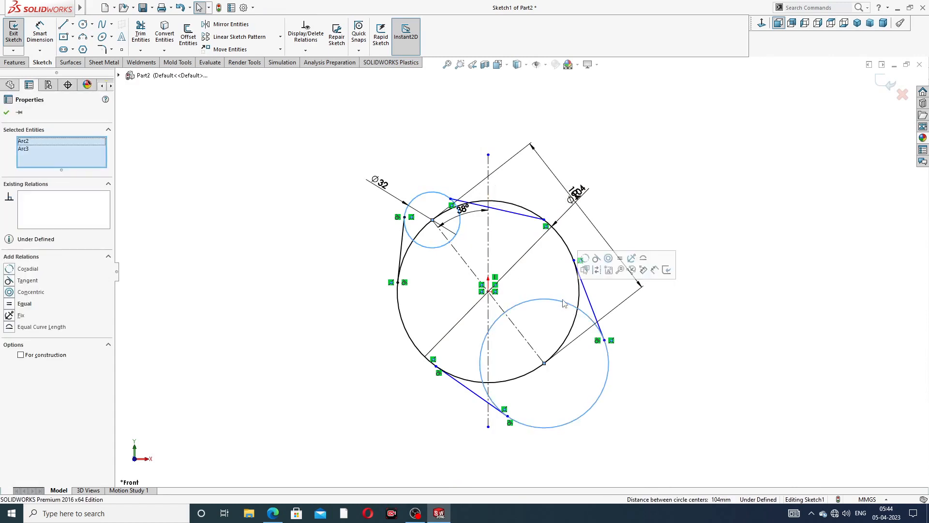
click(620, 259)
click(660, 203)
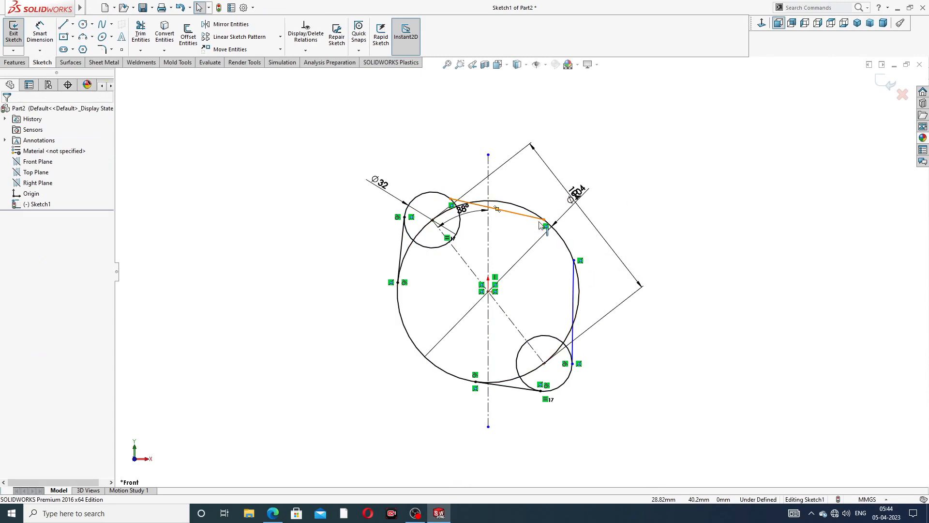
scroll(496, 192, down, 3)
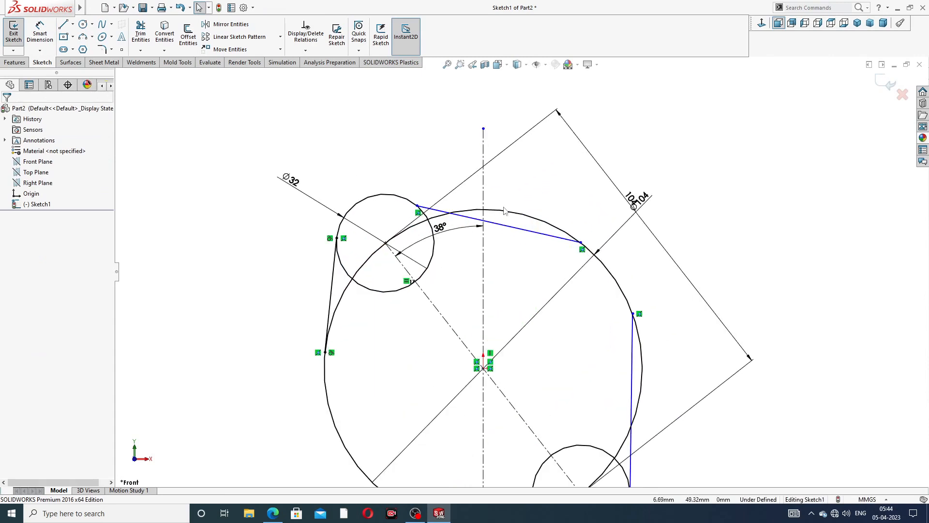
click(433, 208)
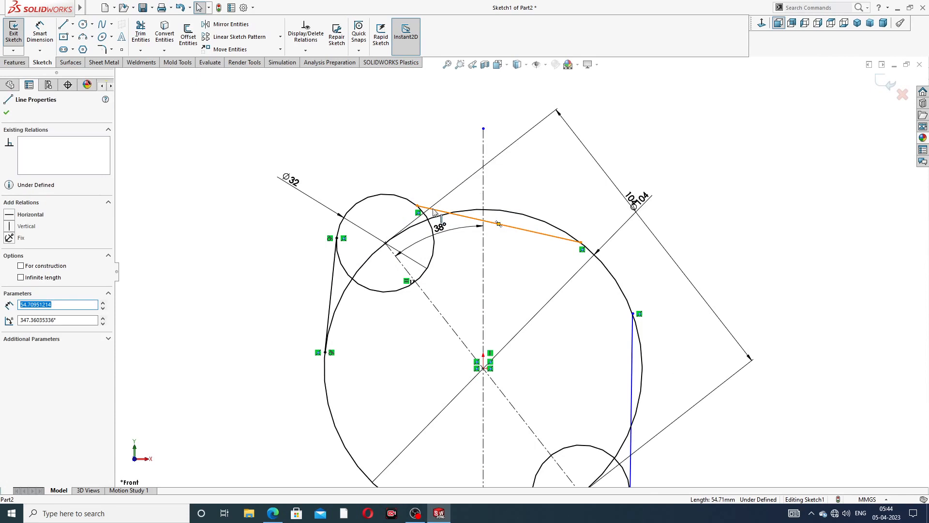
- Make the top line tangent to the upper-left Ø32 circle
ctrl+click(432, 227)
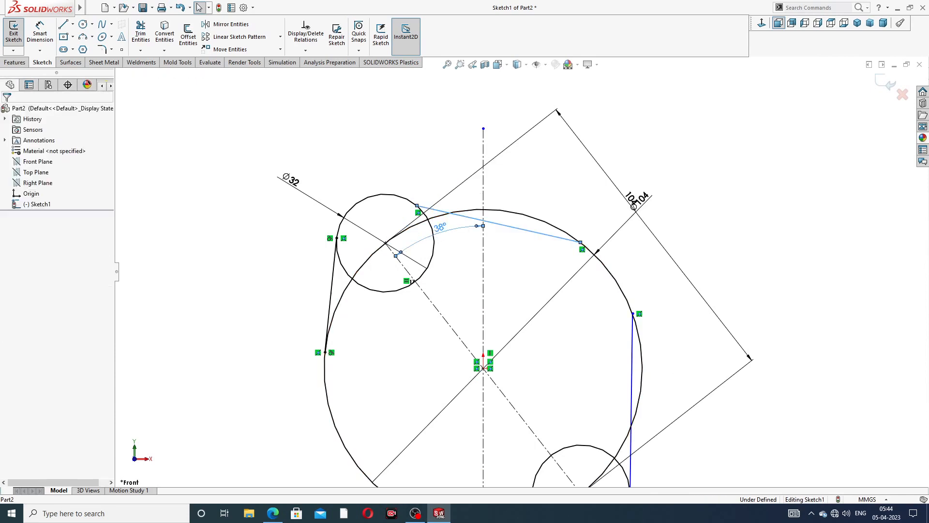
click(420, 168)
scroll(413, 235, down, 4)
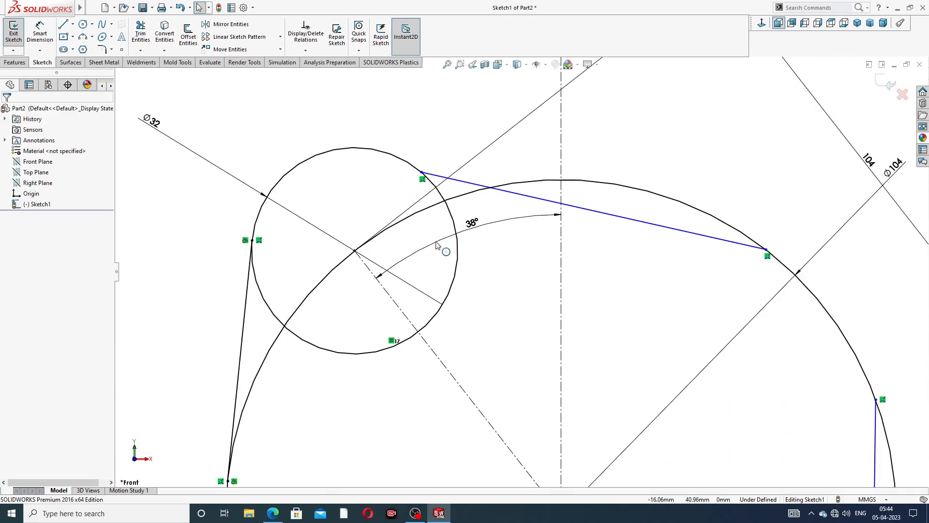
click(445, 200)
ctrl+click(470, 184)
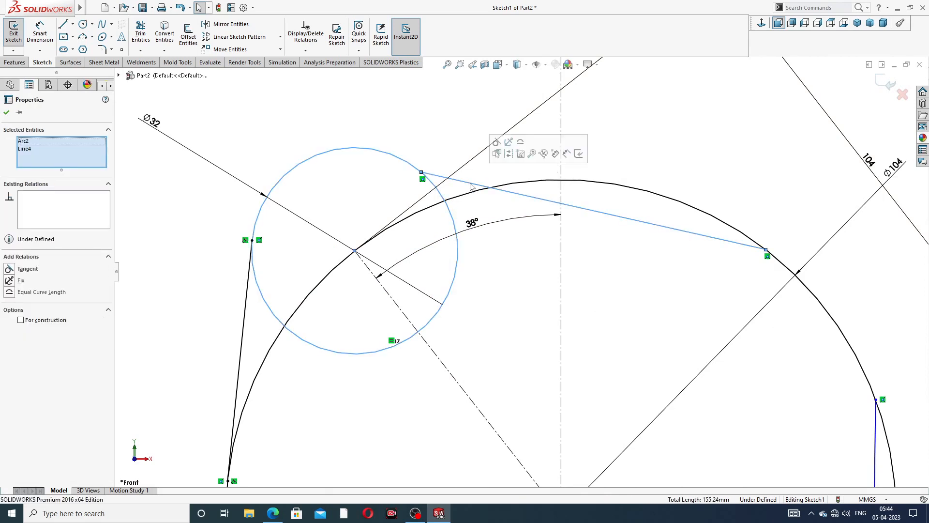
click(497, 154)
click(531, 260)
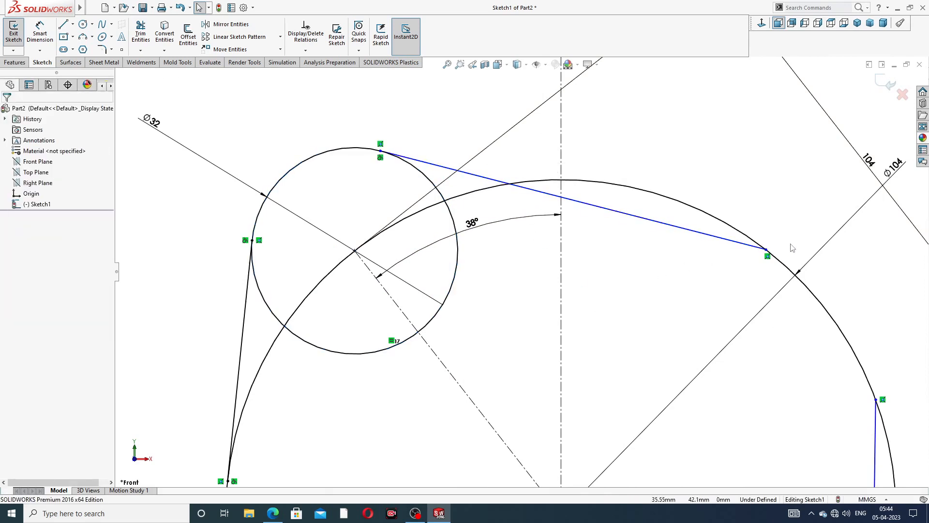
- Make the top and right connecting lines tangent to the Ø104 circle
click(730, 245)
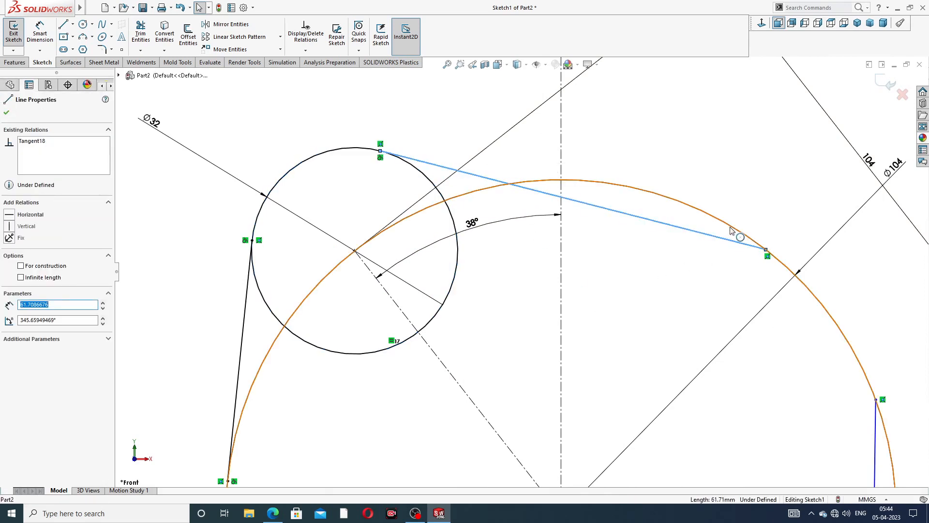
ctrl+click(736, 232)
click(756, 189)
scroll(670, 370, up, 5)
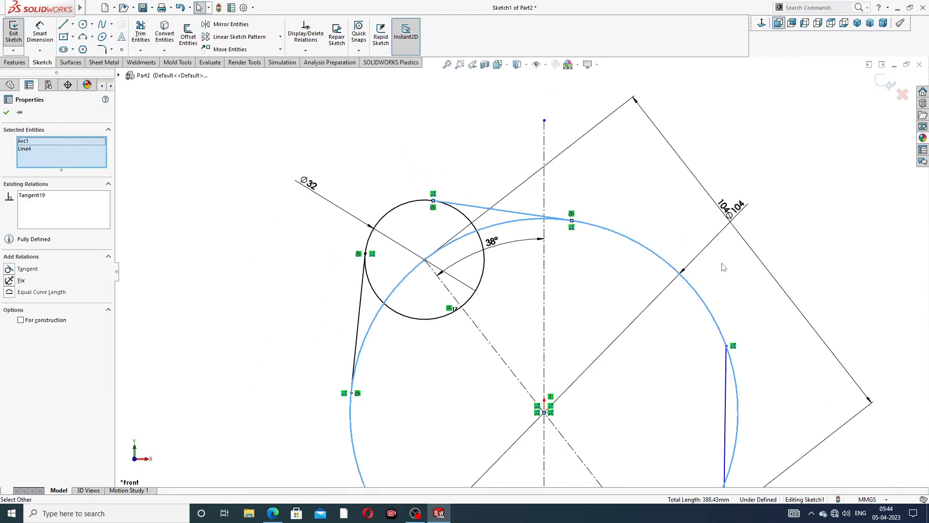
click(671, 370)
scroll(668, 373, down, 3)
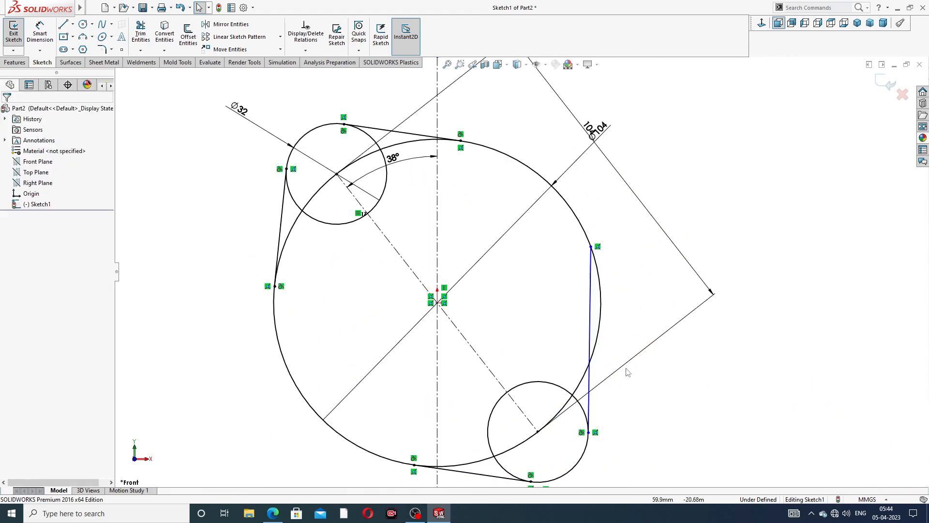
click(591, 307)
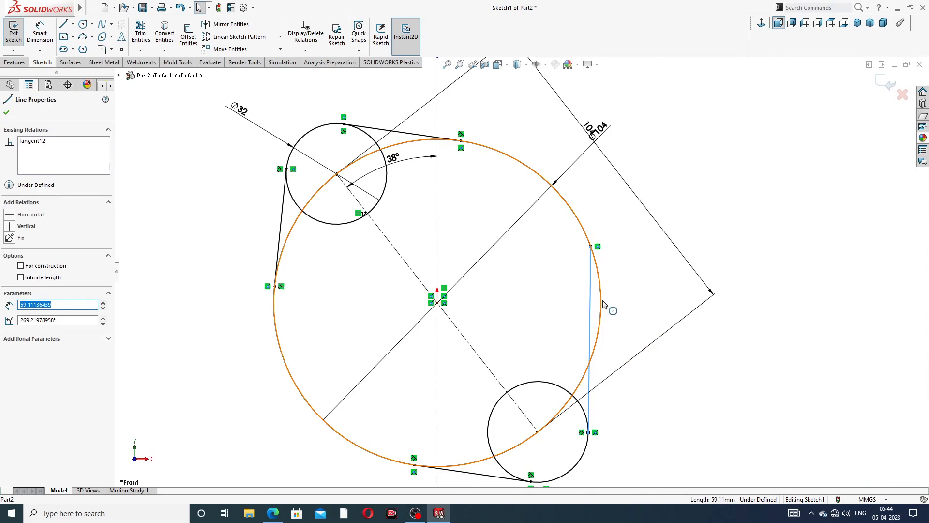
ctrl+click(603, 304)
click(629, 260)
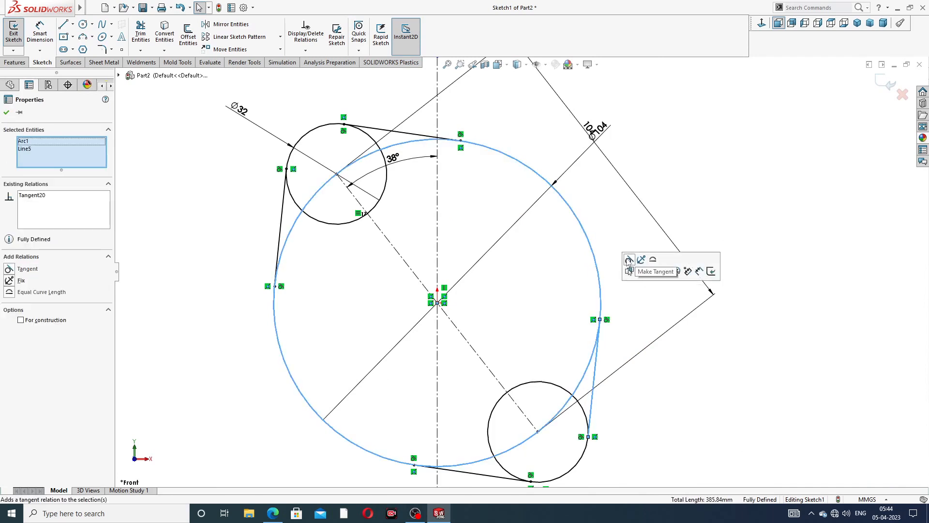
click(616, 358)
scroll(576, 372, up, 3)
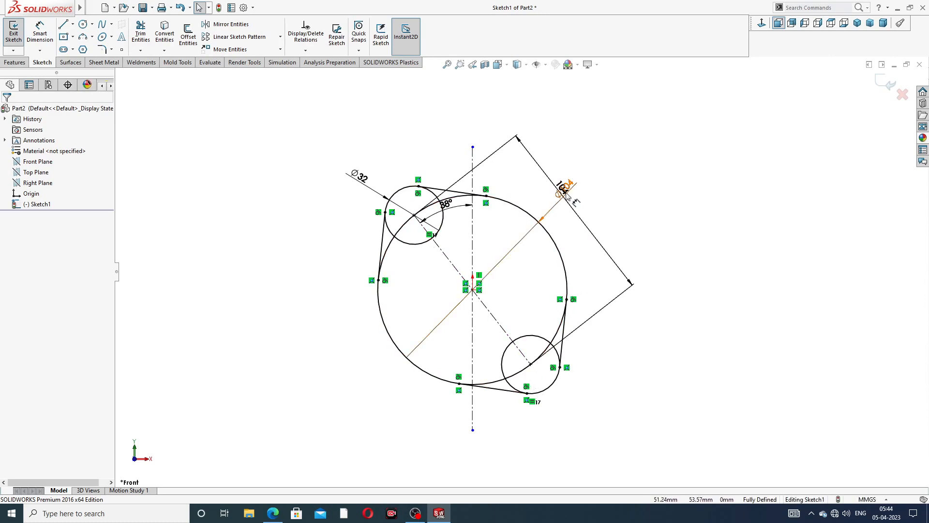
- Change the small circles' centre distance from 104 to 136 and tidy the dimension labels
drag(568, 185, 573, 180)
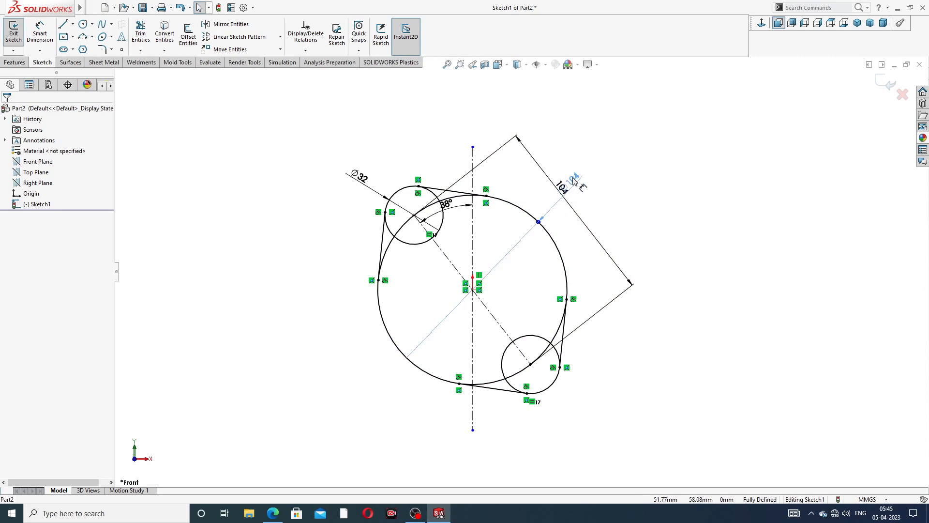
click(572, 202)
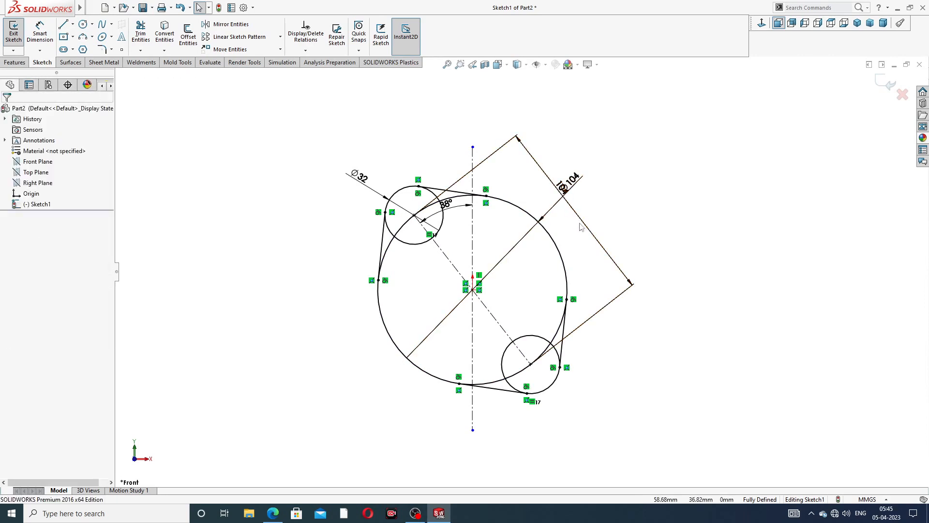
drag(584, 224, 590, 148)
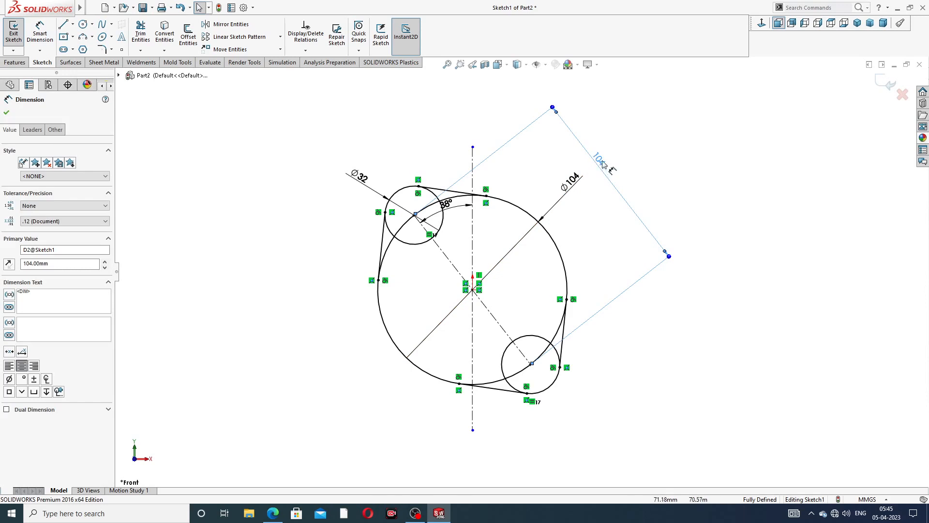
double_click(602, 164)
text(1)
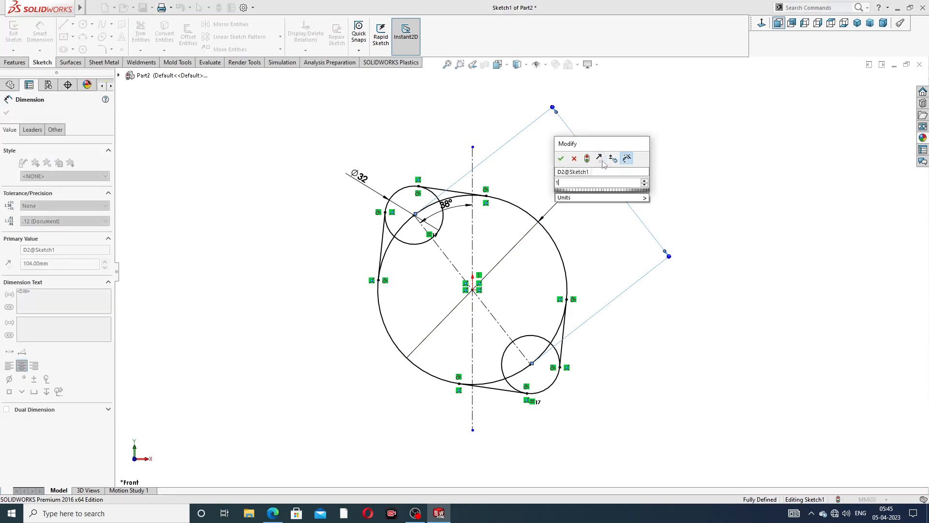
text(36)
key(Return)
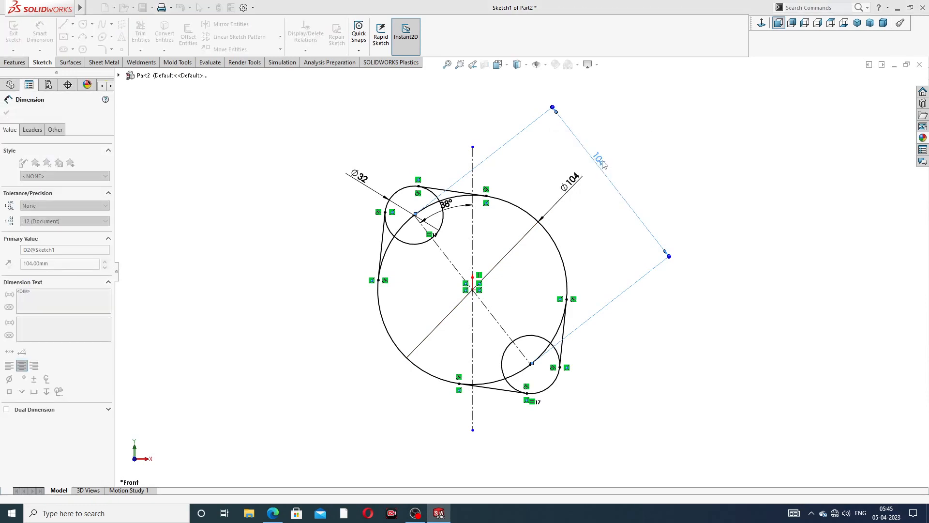
click(658, 161)
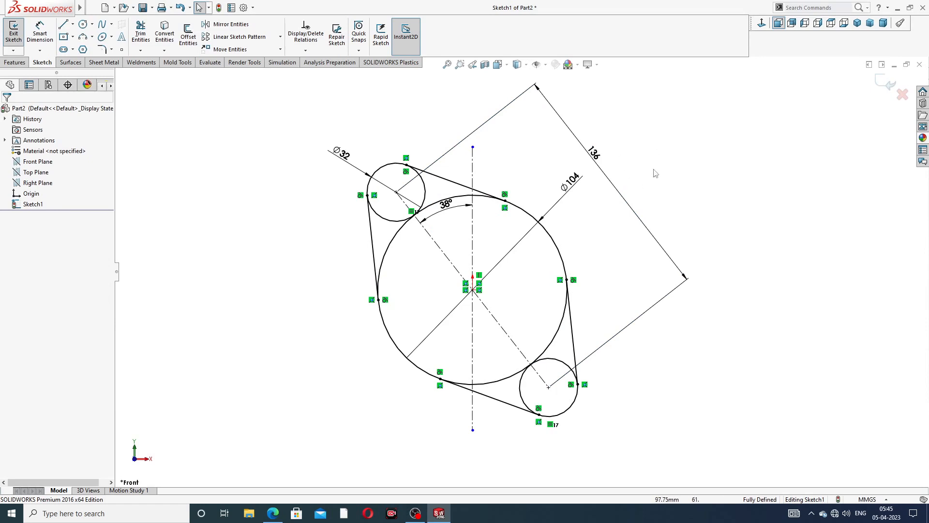
drag(596, 156, 573, 200)
click(626, 160)
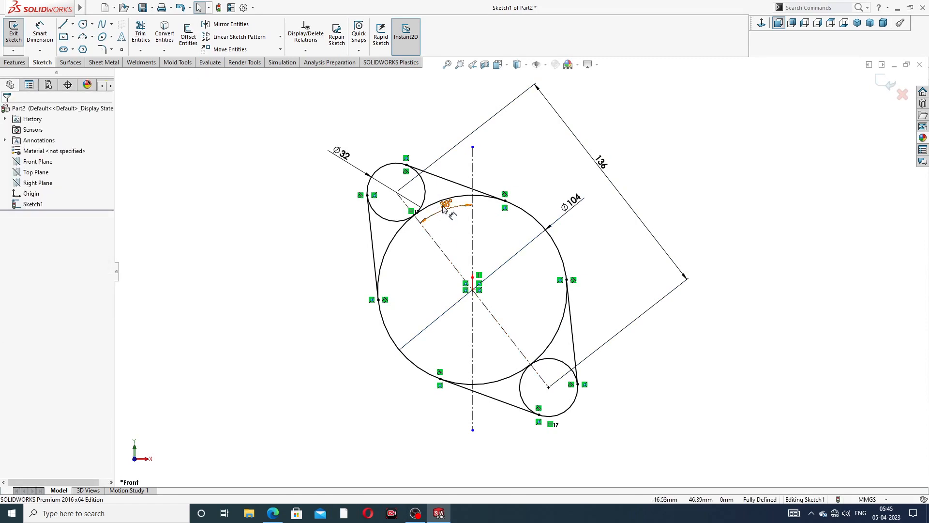
drag(444, 208, 453, 210)
- Trim away the inner arcs at the upper-left and lower-right corners of the outline
click(700, 158)
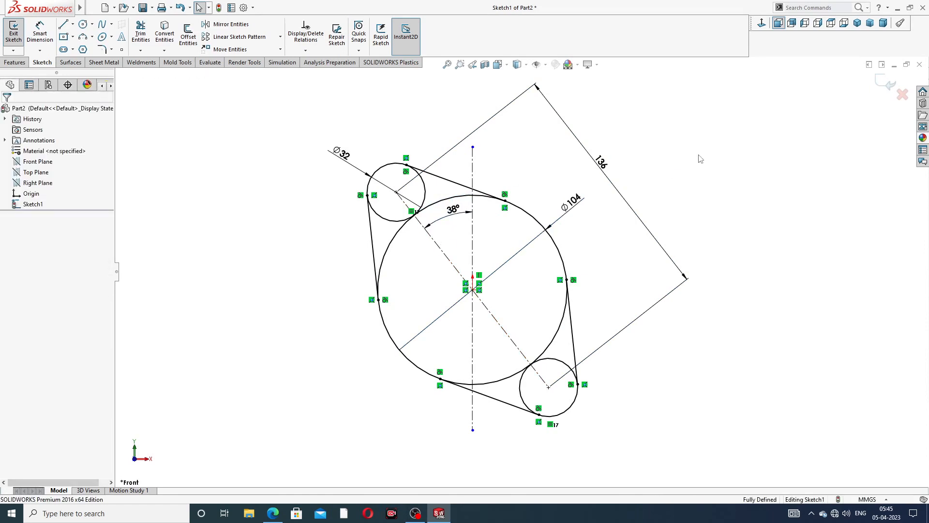
click(141, 35)
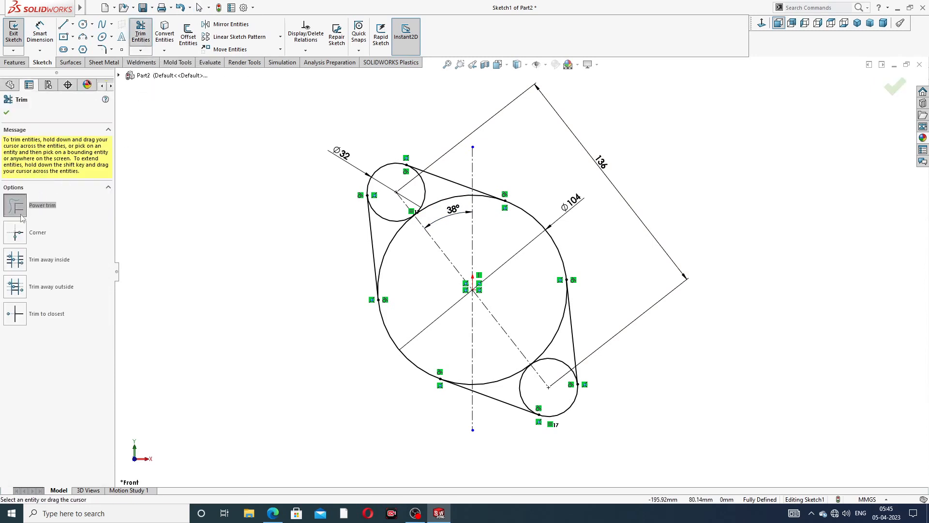
scroll(372, 247, down, 1)
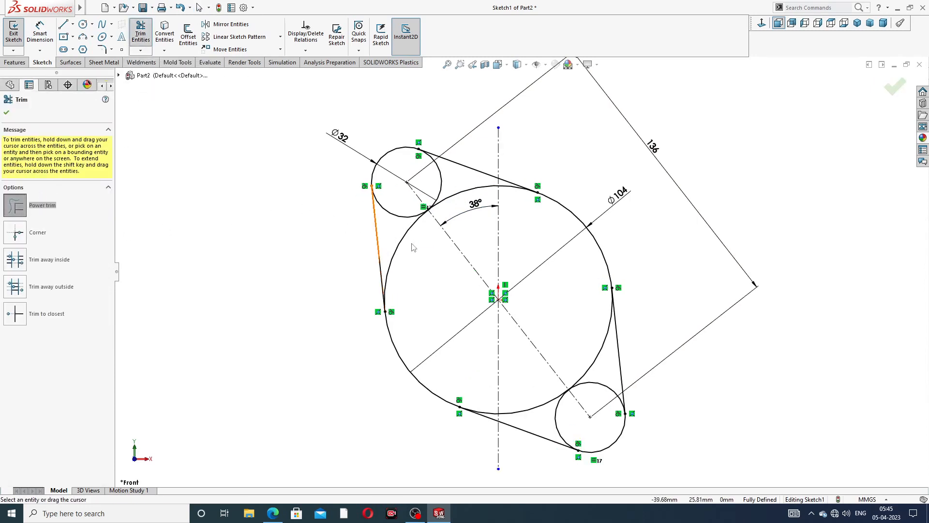
mouse_move(409, 228)
mouse_down()
mouse_move(408, 208)
mouse_move(438, 189)
mouse_up()
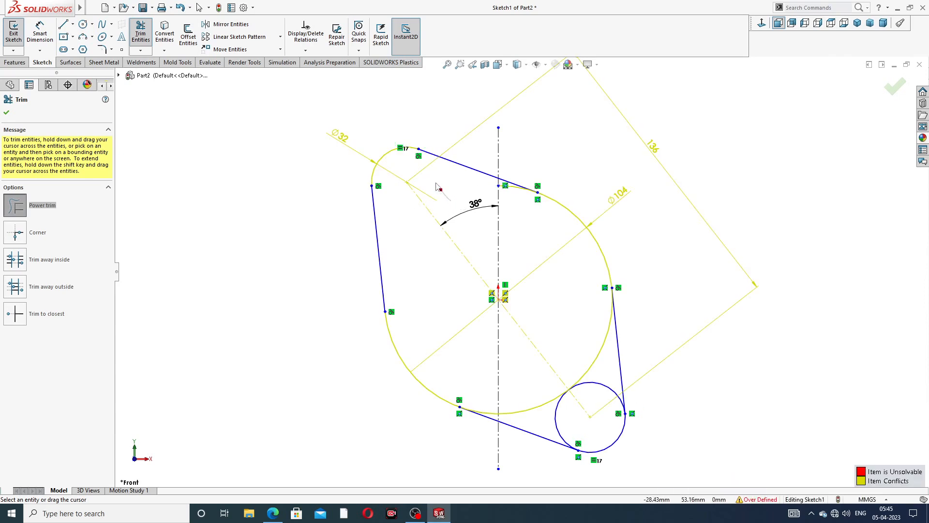
drag(542, 389, 562, 406)
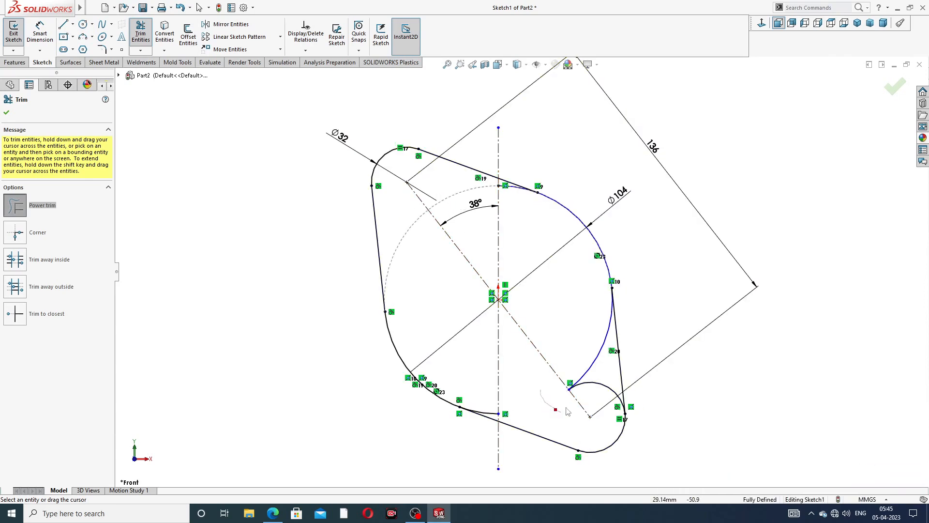
drag(588, 348, 598, 392)
- Trim the short arc under the top line and close Trim Entities
scroll(503, 208, down, 5)
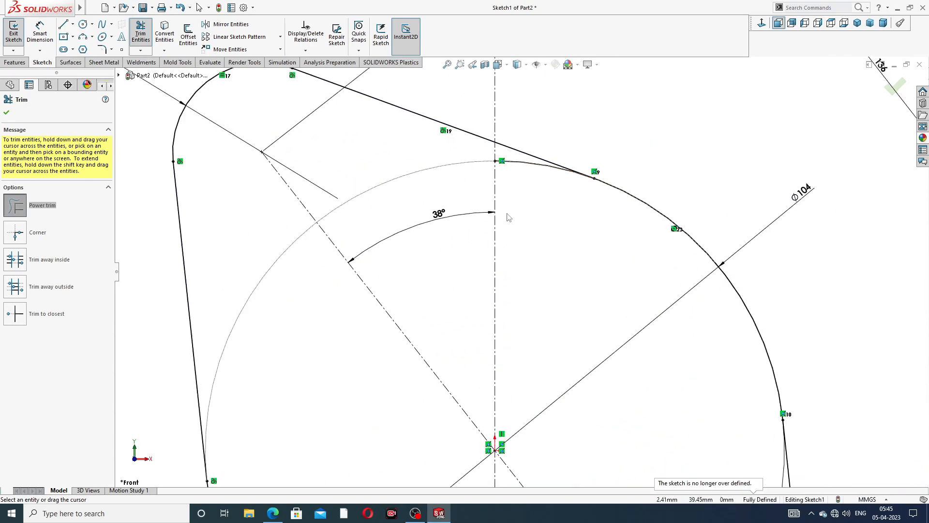
drag(532, 181, 529, 165)
scroll(518, 232, up, 7)
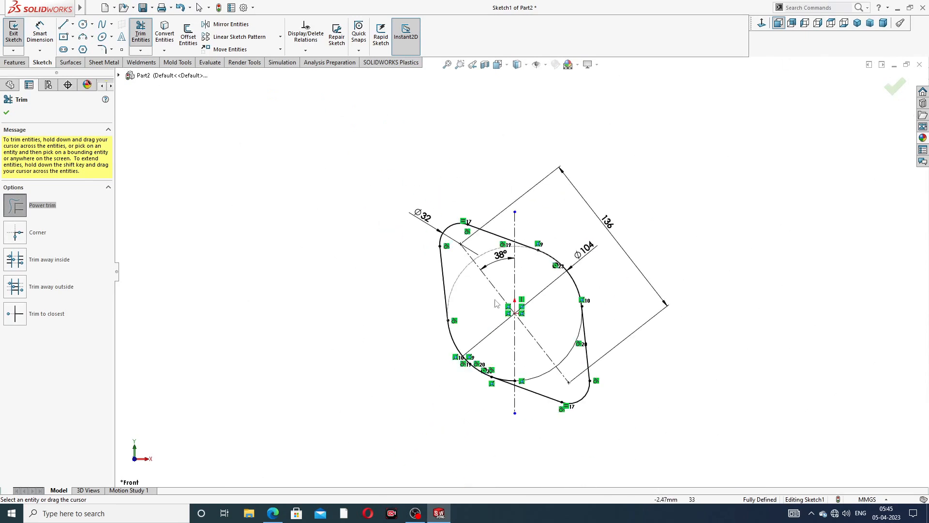
scroll(501, 372, down, 4)
scroll(500, 372, down, 5)
scroll(479, 217, up, 3)
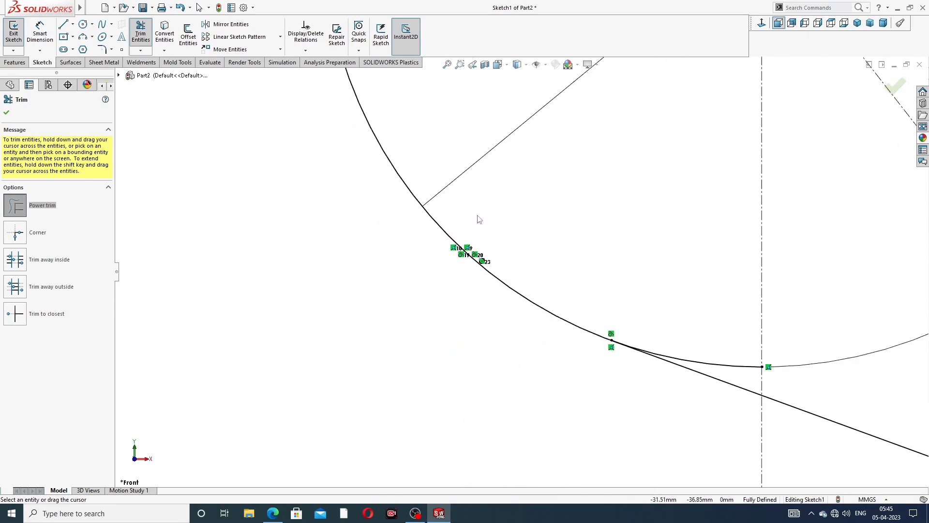
scroll(579, 264, up, 3)
scroll(602, 281, down, 3)
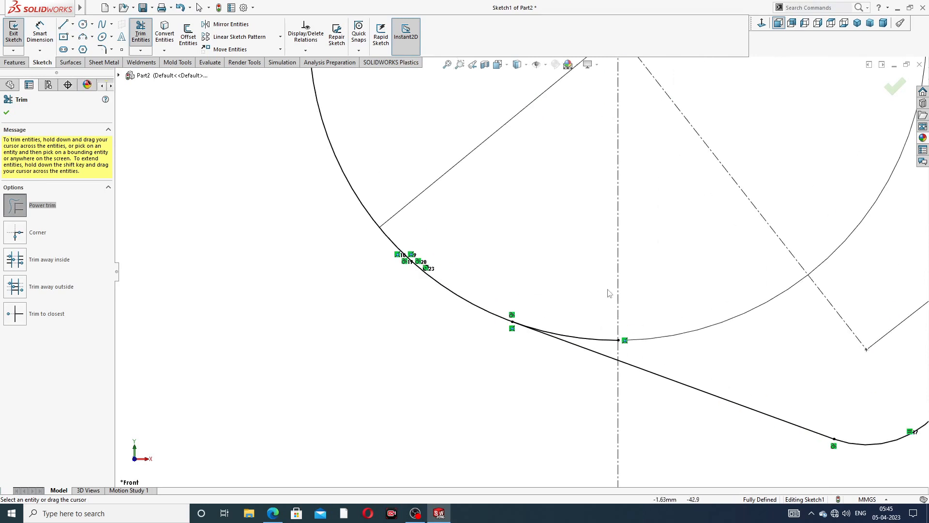
scroll(609, 290, up, 5)
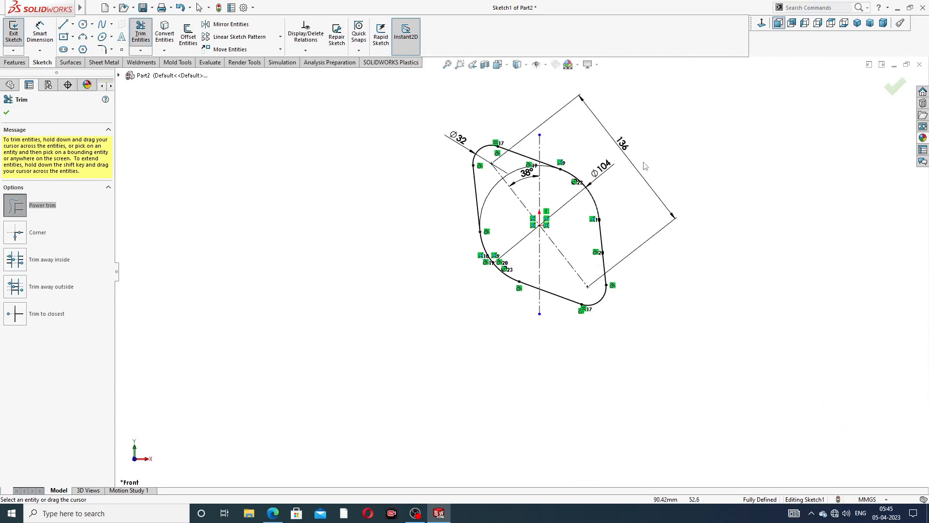
scroll(536, 193, down, 2)
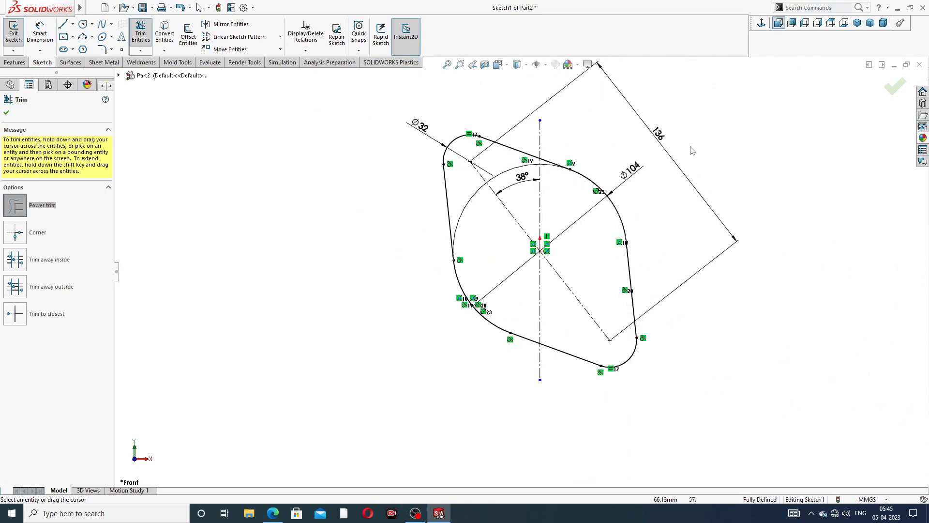
click(895, 87)
scroll(567, 212, down, 2)
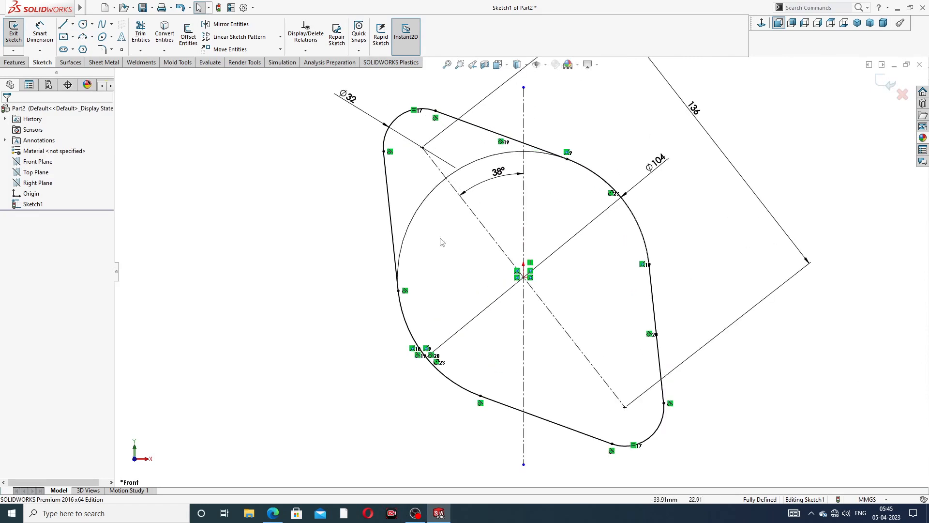
- Start an Extruded Boss/Base on Sketch1, previewing a 10 mm Blind depth
click(21, 64)
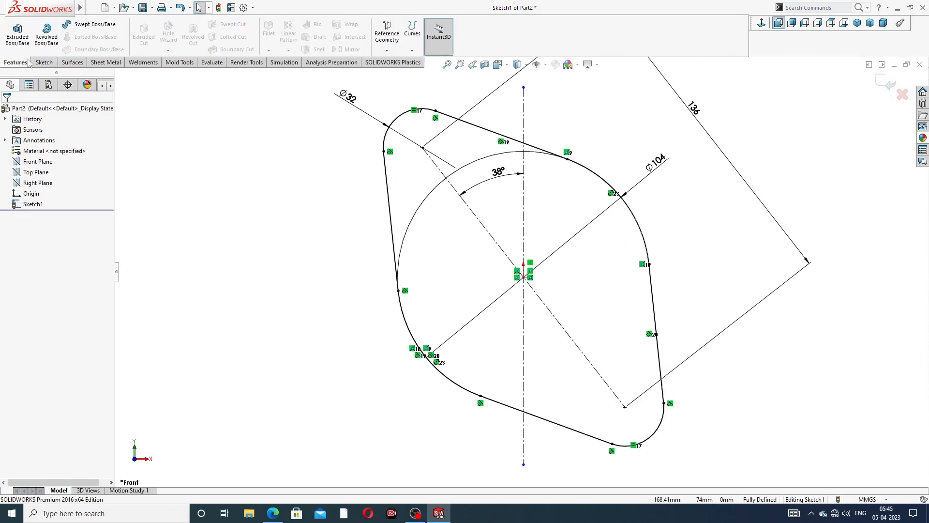
click(18, 34)
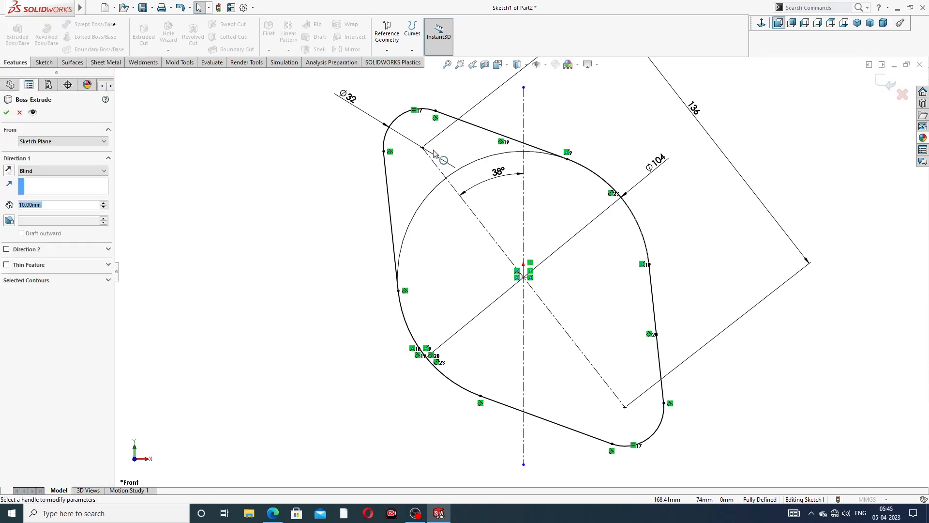
click(273, 513)
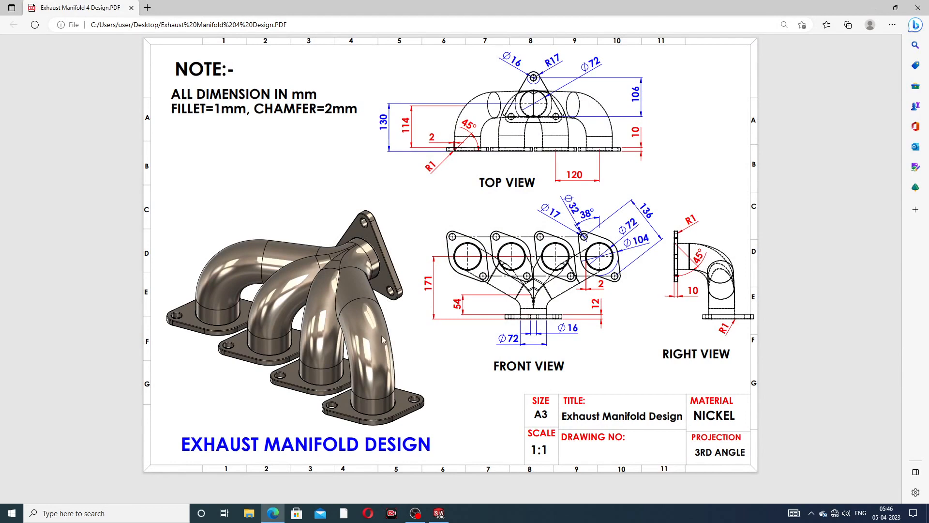
click(269, 514)
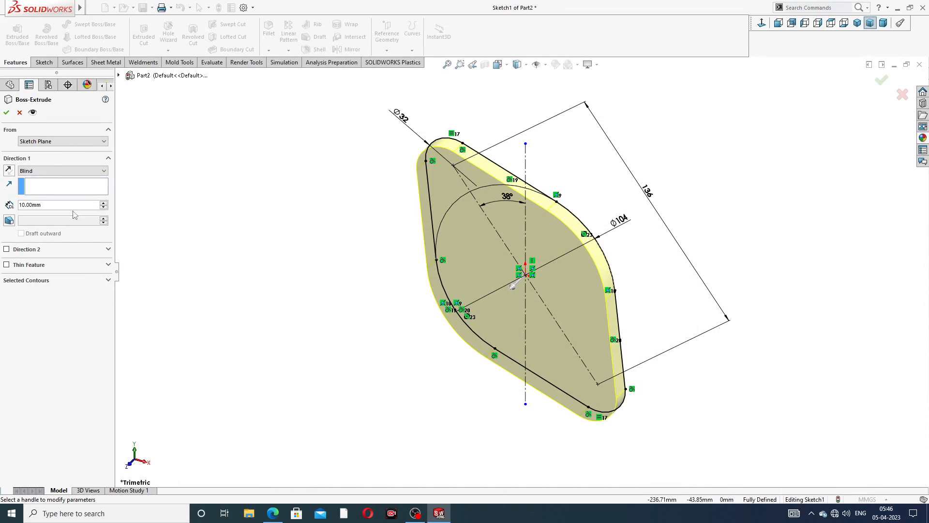
- Accept the 10 mm plate extrusion and begin a new sketch on its front face
click(6, 113)
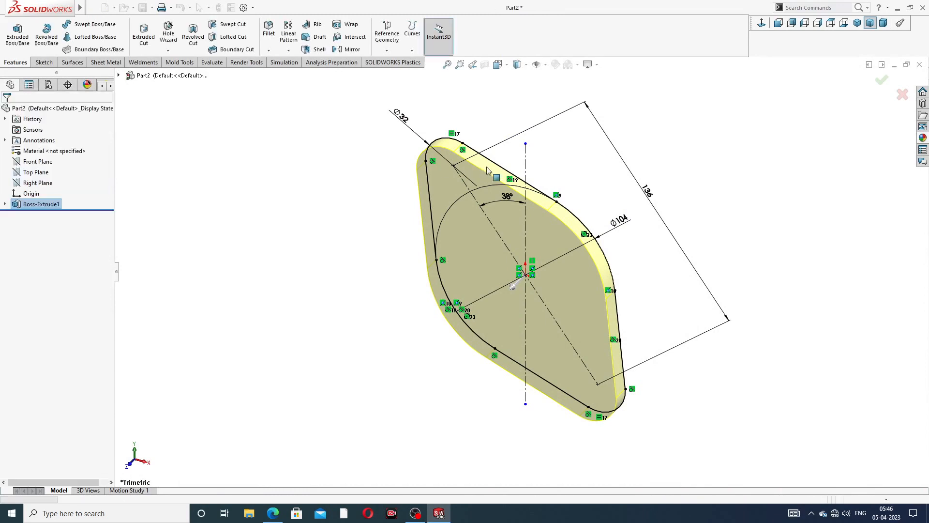
middle_drag(563, 236, 552, 180)
click(499, 219)
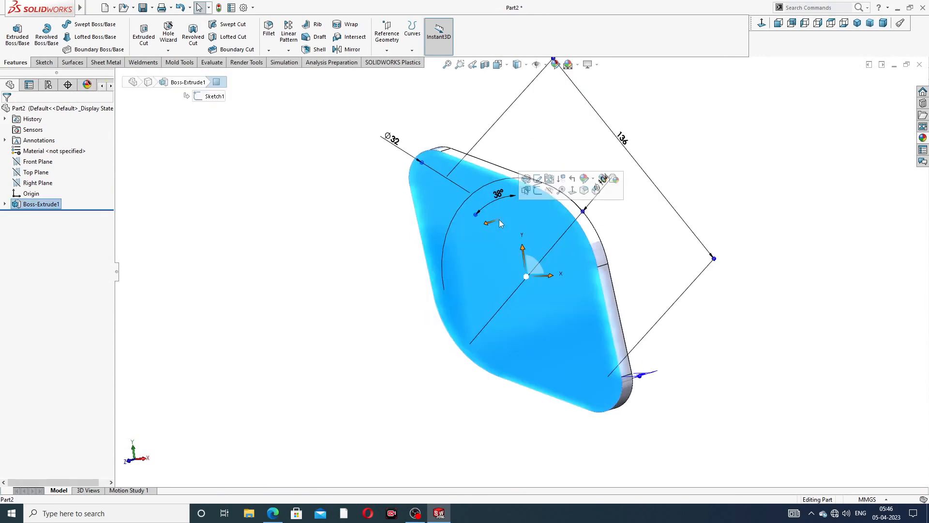
click(537, 190)
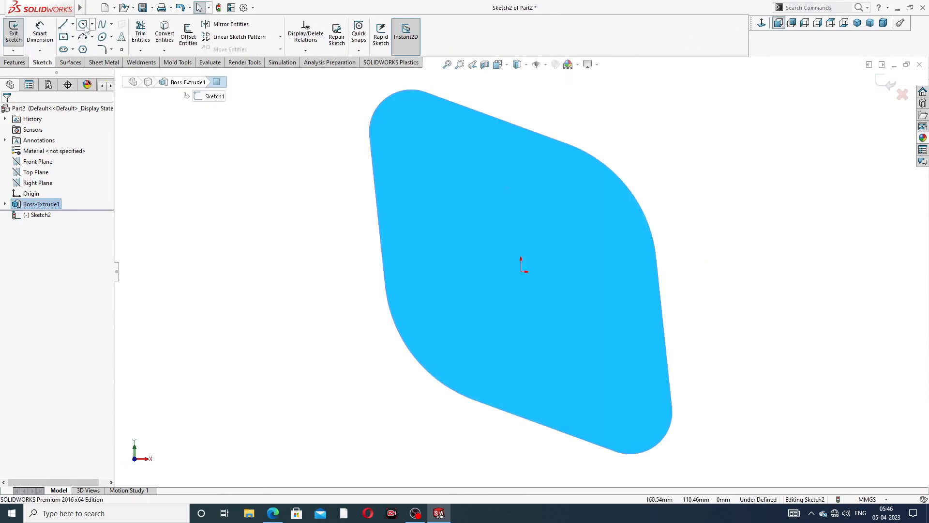
- Draw three circles: at the top-left corner, the plate origin, and the lower-right corner arc
click(84, 25)
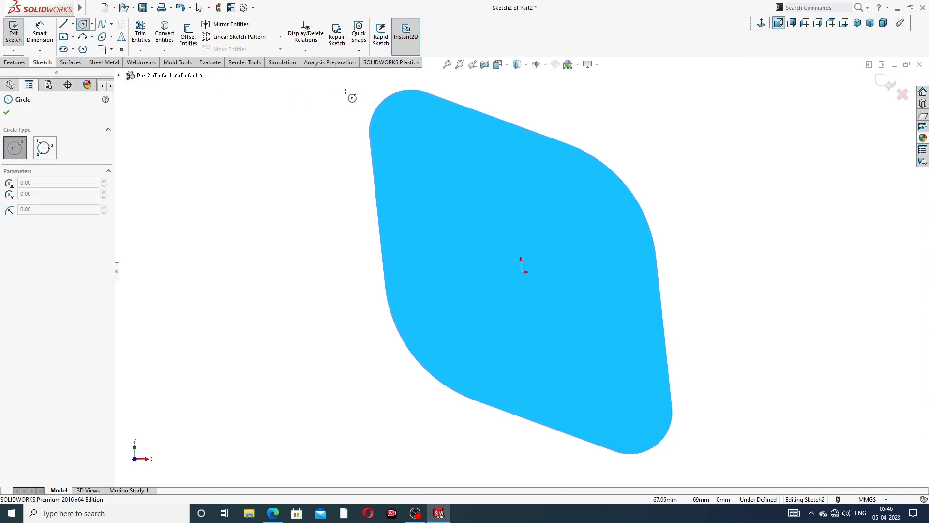
click(410, 132)
click(430, 131)
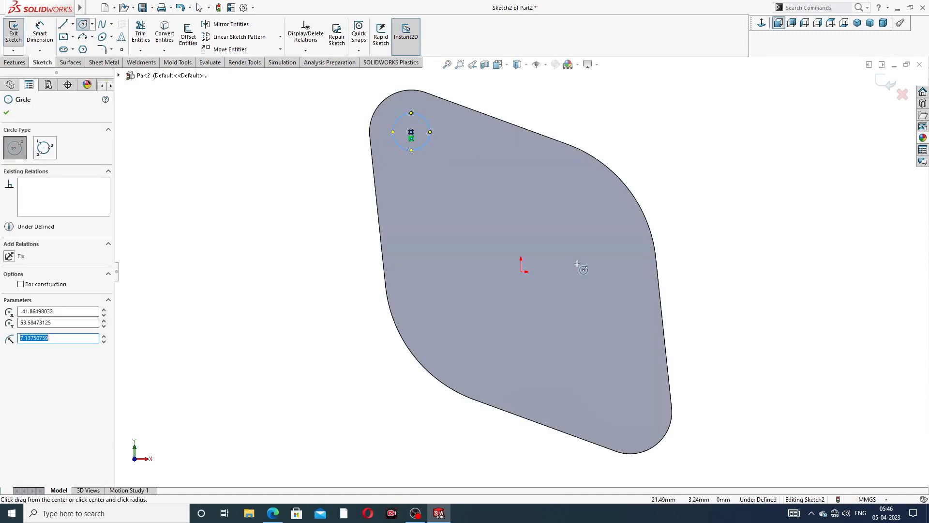
click(521, 271)
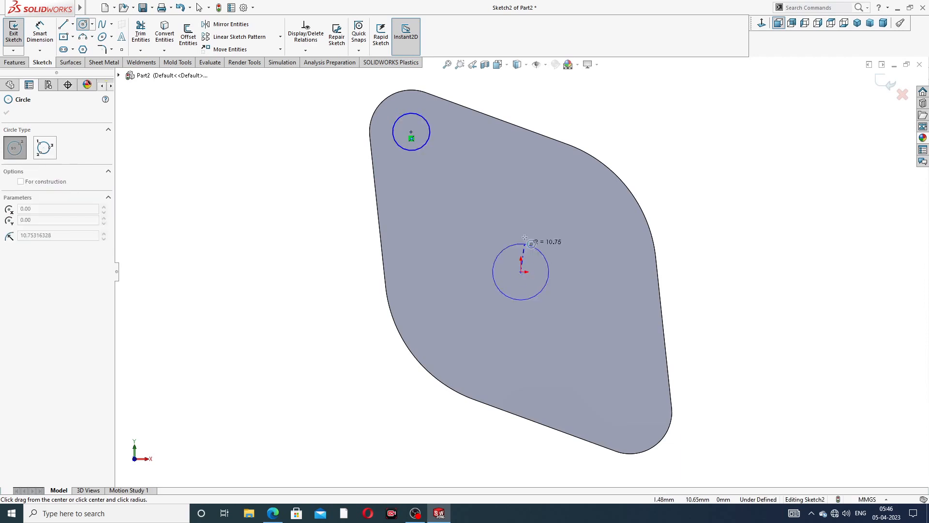
click(555, 318)
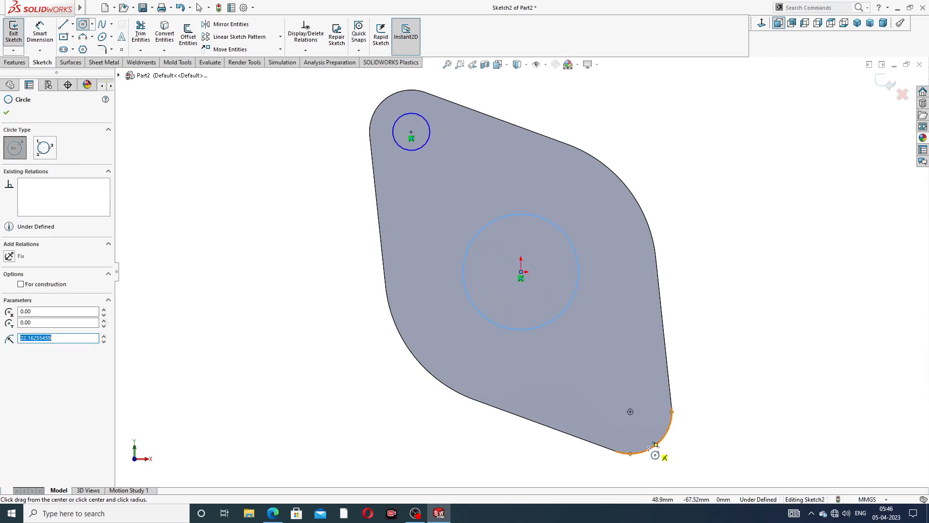
click(630, 412)
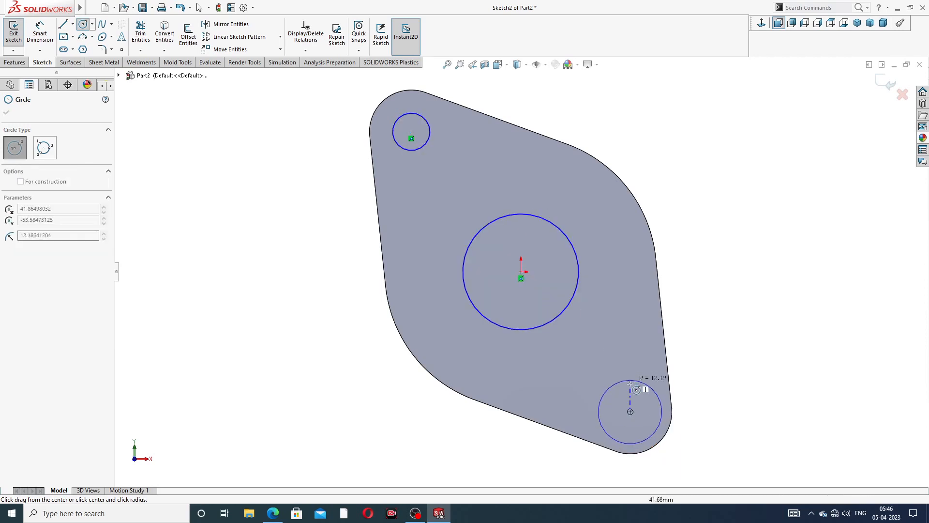
click(638, 389)
right_click(699, 292)
click(721, 297)
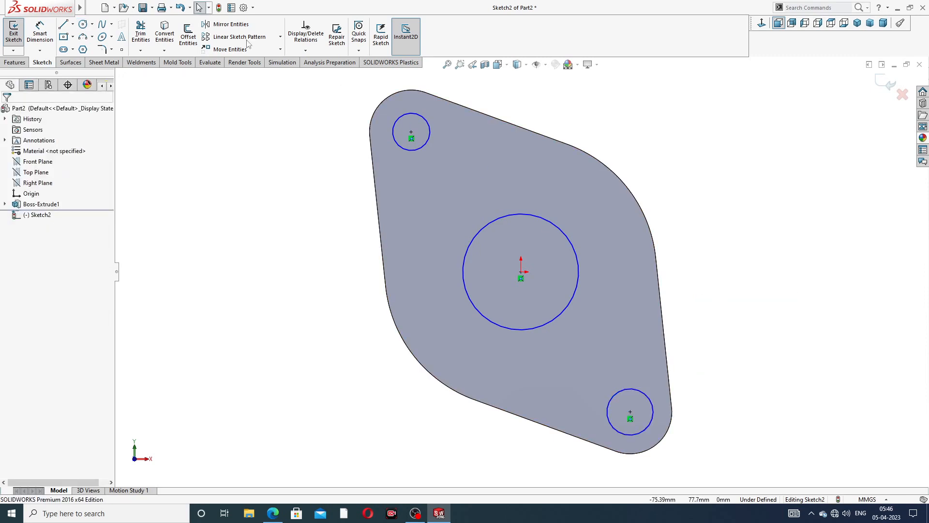
- Apply an Equal relation to the top-left and lower-right corner circles
click(53, 42)
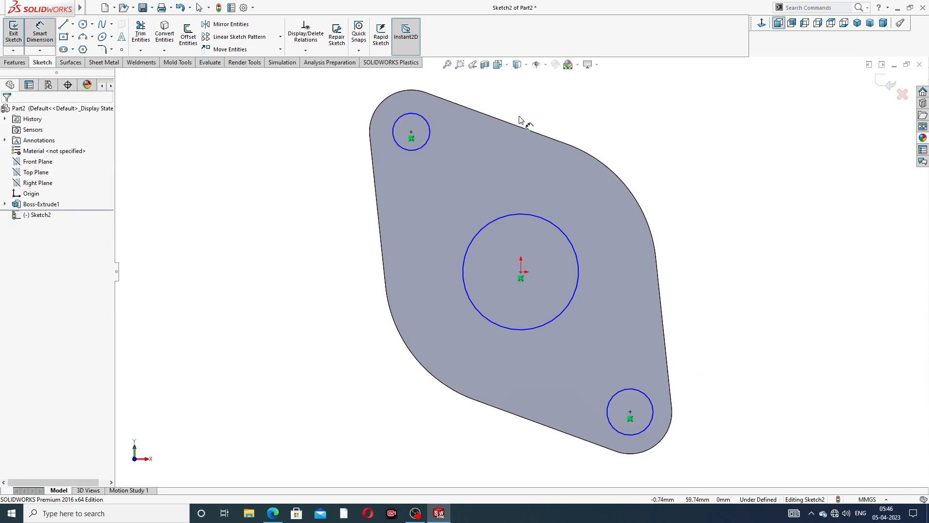
right_click(604, 126)
click(624, 143)
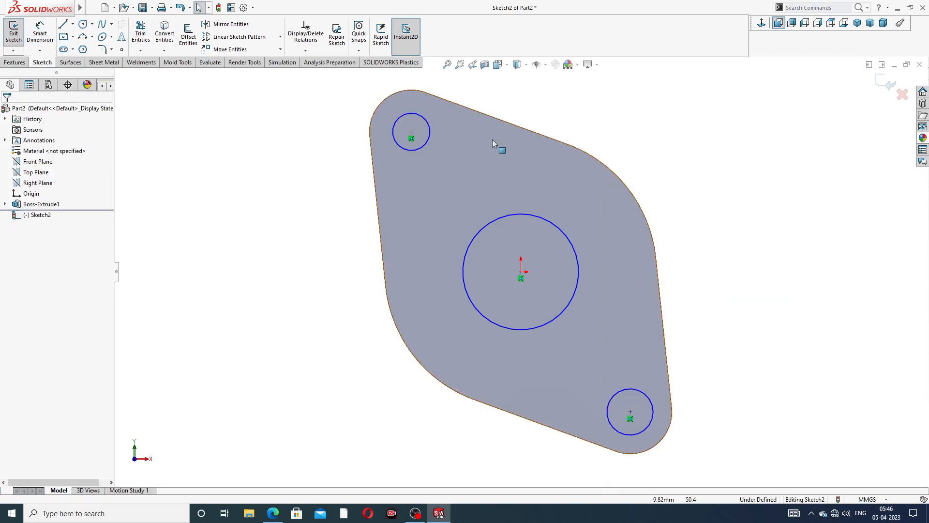
click(429, 135)
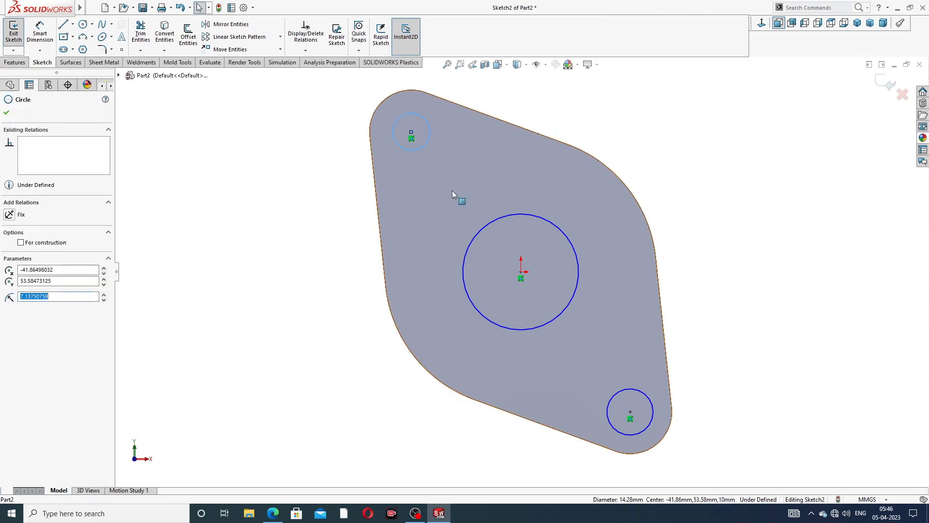
ctrl+click(624, 392)
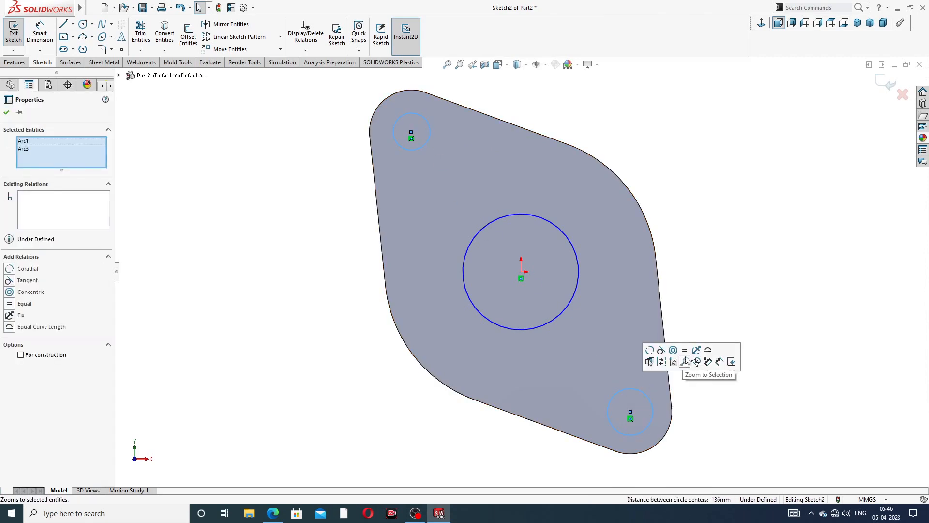
click(684, 350)
click(322, 118)
- Dimension the central circle to Ø72 mm and the top-left bolt circle to Ø17 mm
click(40, 33)
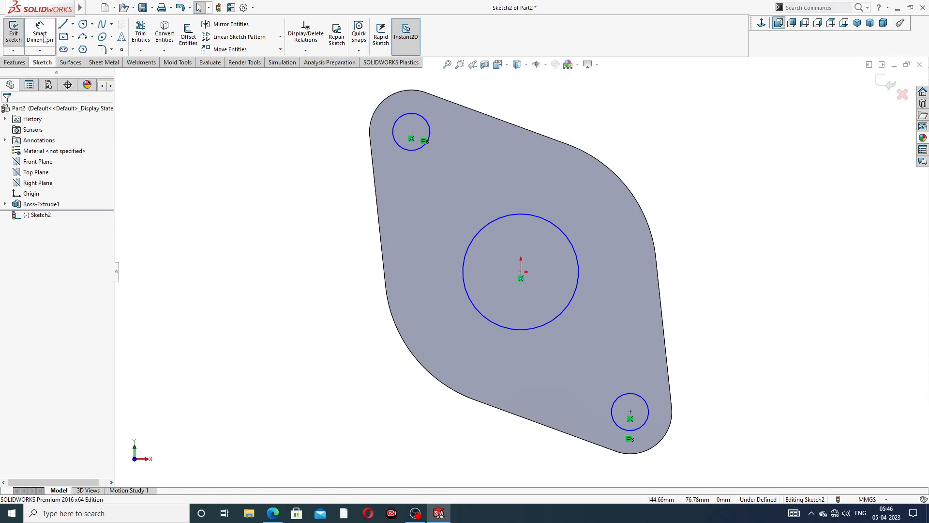
click(561, 233)
click(677, 154)
text(50)
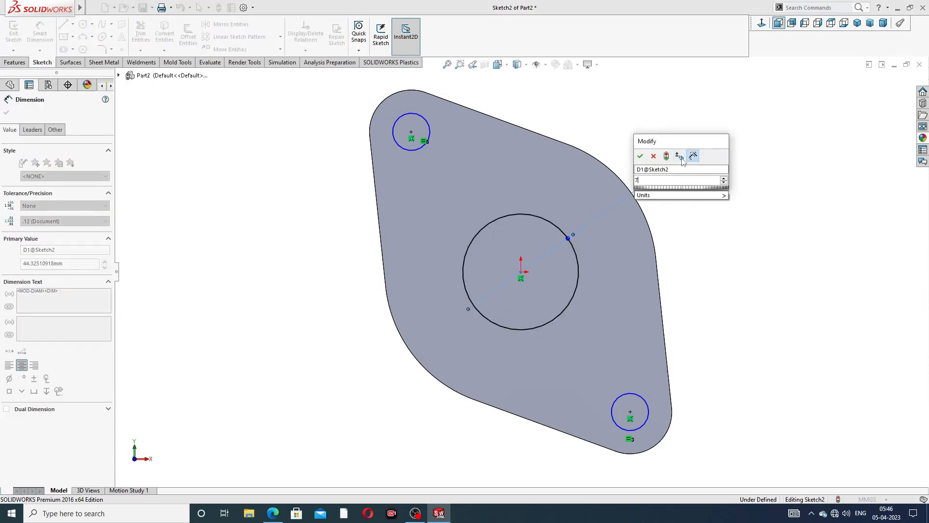
key(Return)
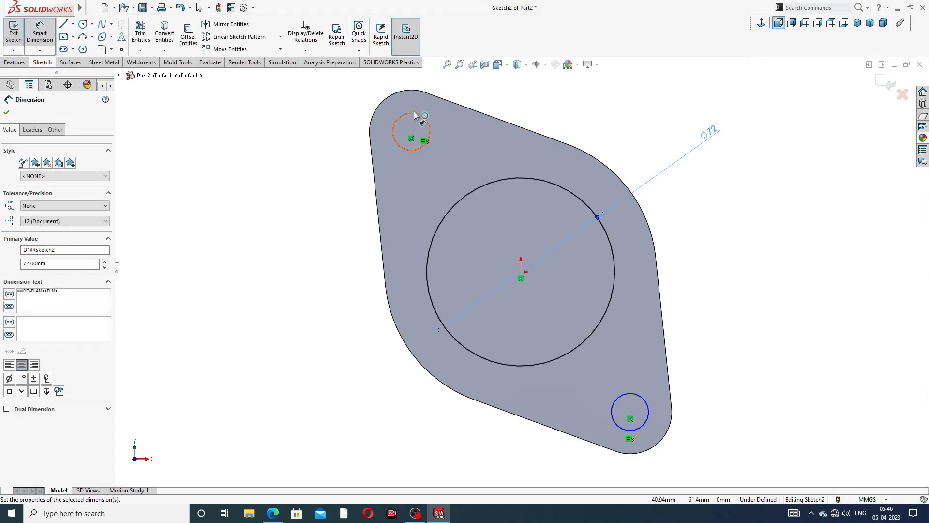
click(415, 115)
click(343, 101)
text(17)
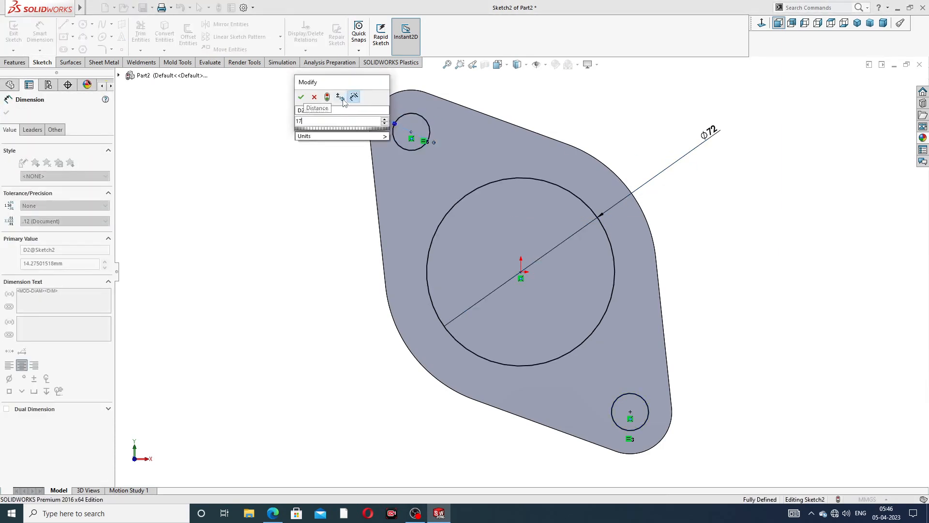
key(Return)
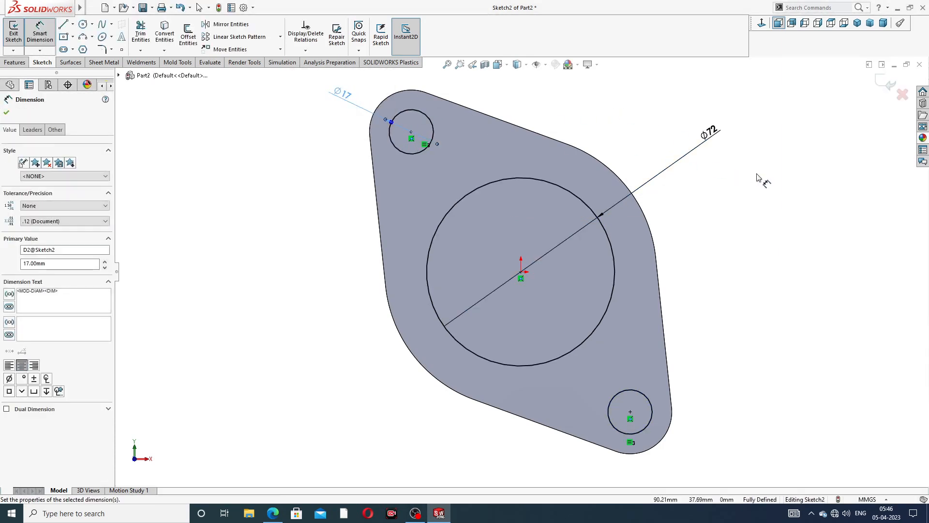
right_click(745, 149)
click(764, 145)
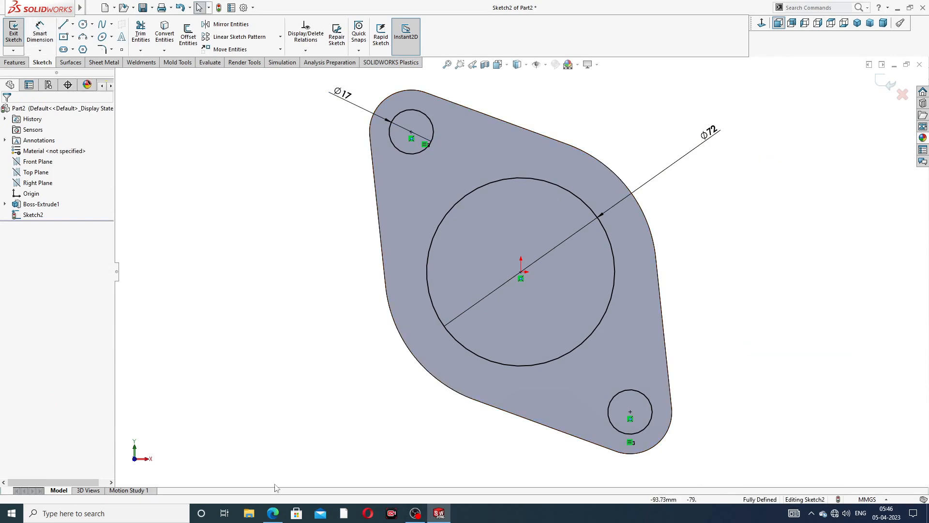
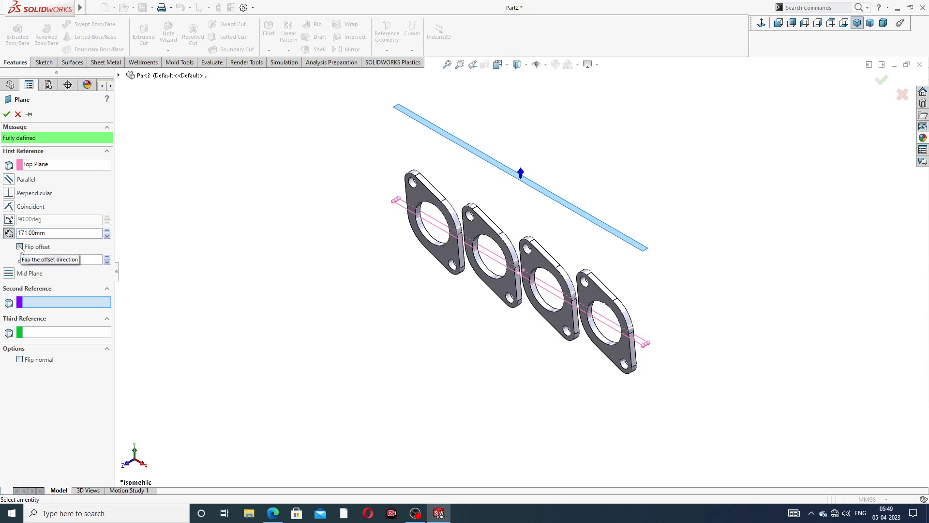
- Create Plane1 offset 171 mm below the Top Plane with Flip offset, and widen it
click(20, 247)
click(6, 115)
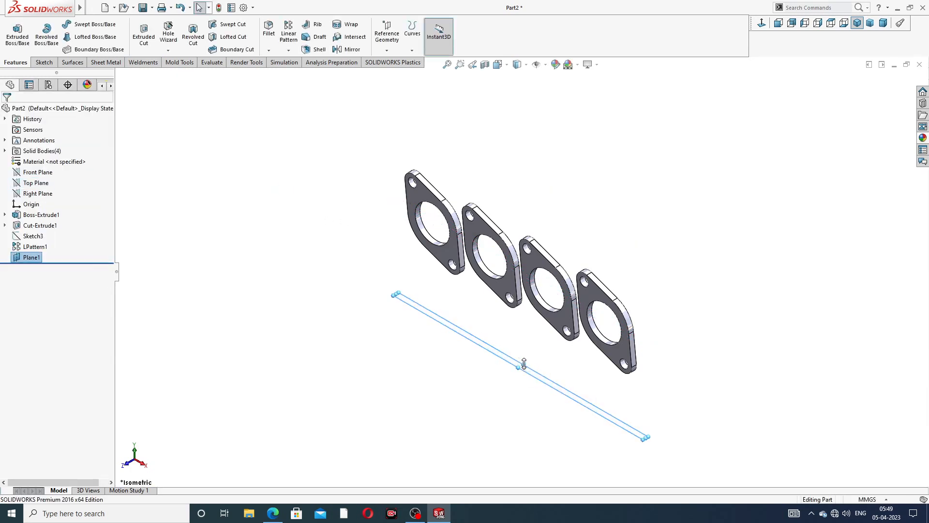
drag(524, 363, 619, 309)
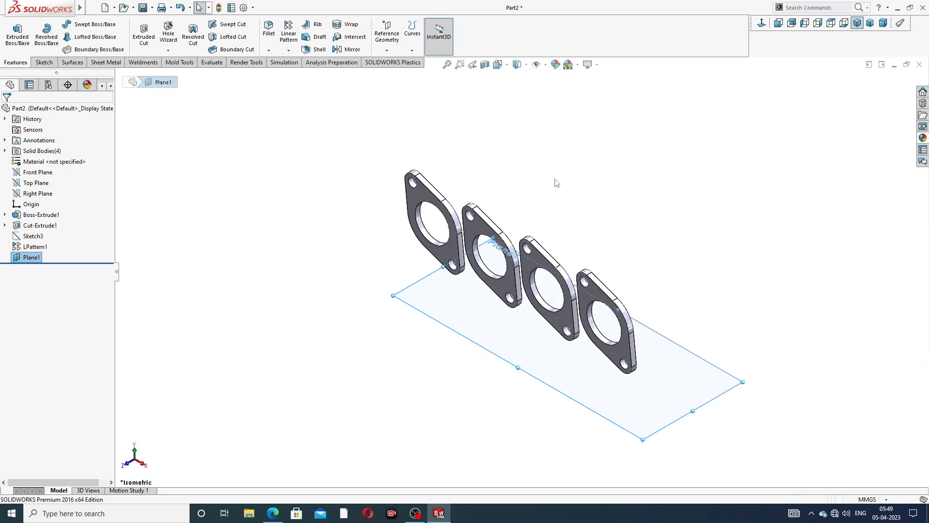
middle_drag(556, 183, 534, 238)
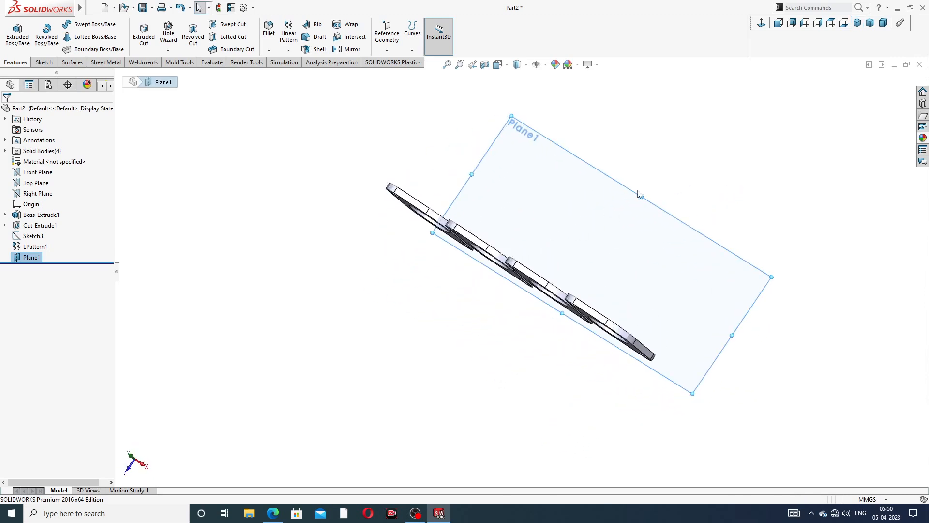
- Start a new sketch on Plane1 and view it Normal To
click(618, 206)
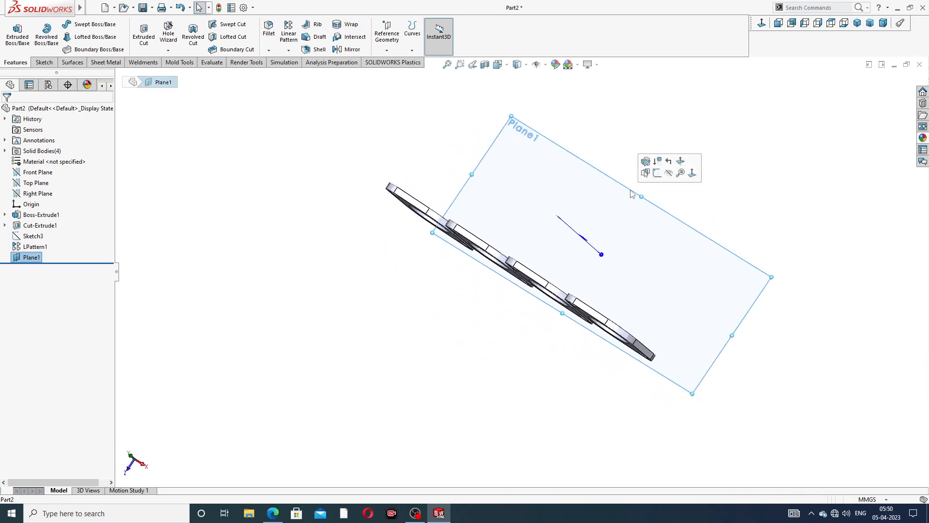
click(654, 175)
click(762, 23)
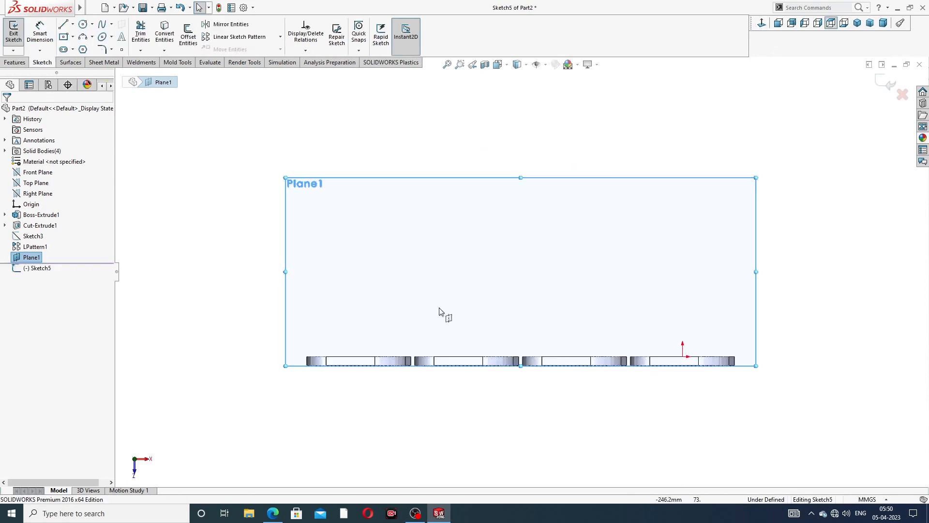
- Draw a construction centerline across the gap between the middle flange corners
click(72, 24)
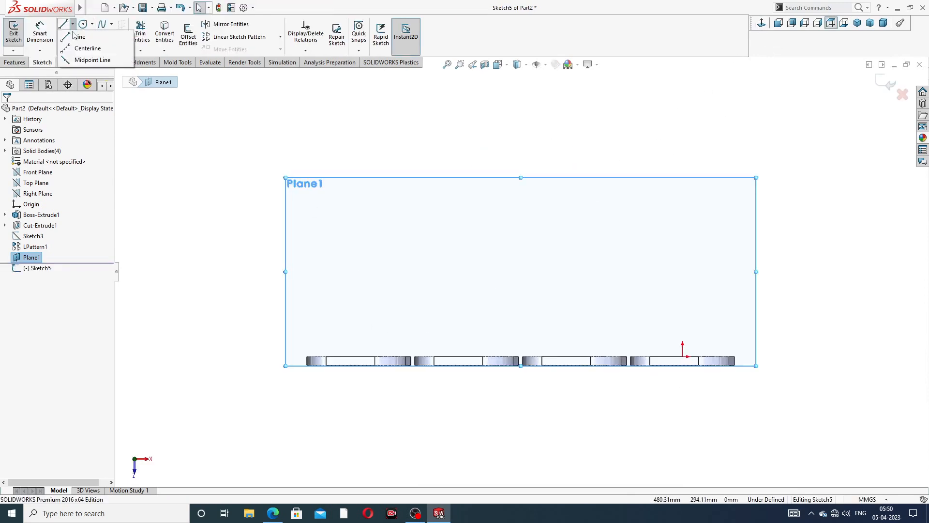
click(79, 45)
scroll(544, 379, down, 3)
scroll(557, 362, down, 3)
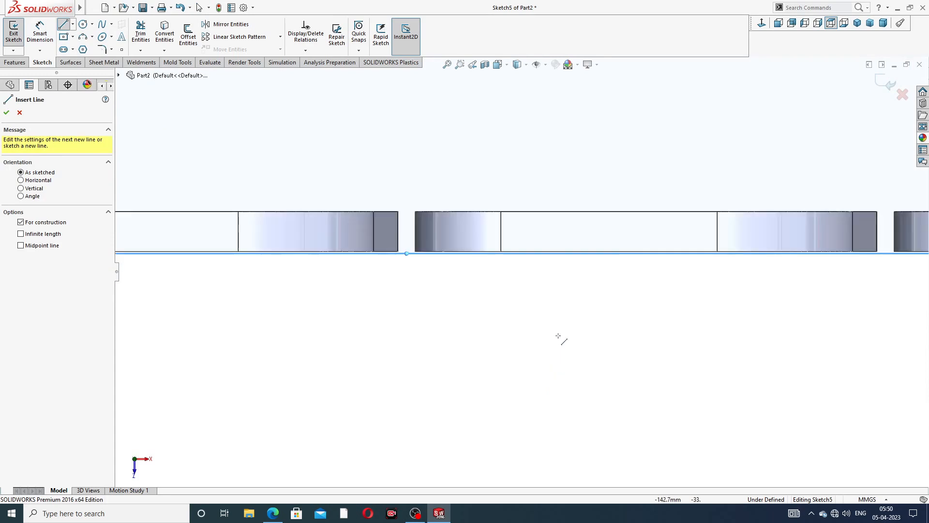
scroll(643, 203, up, 5)
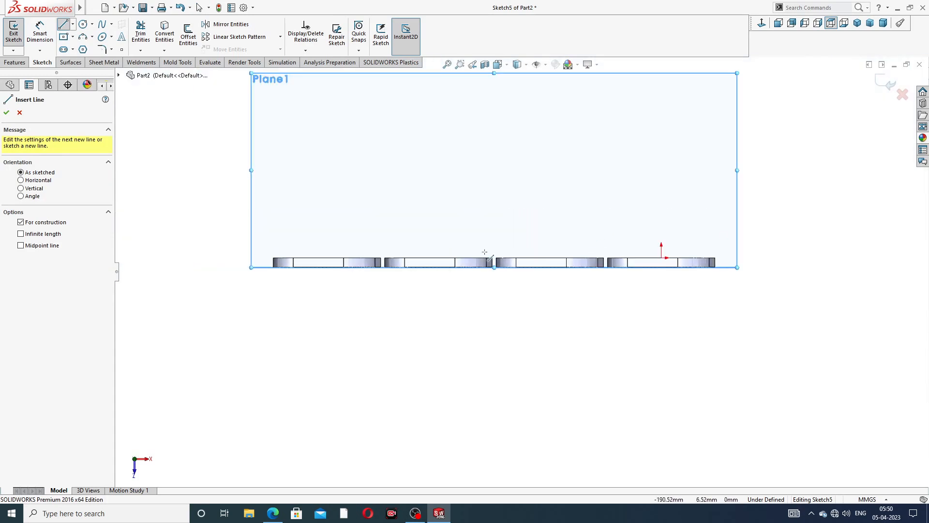
mouse_move(483, 253)
middle_down()
mouse_move(488, 279)
mouse_move(486, 263)
middle_up()
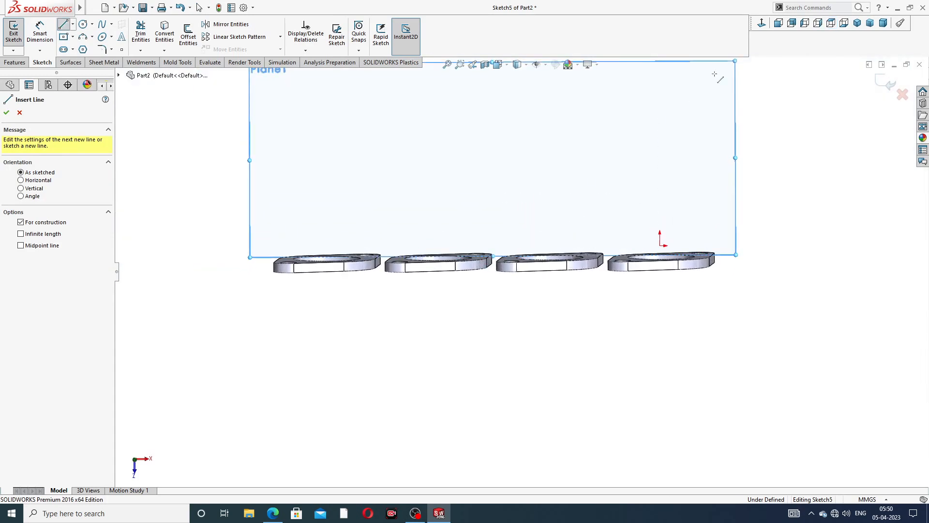
click(761, 23)
scroll(526, 363, down, 6)
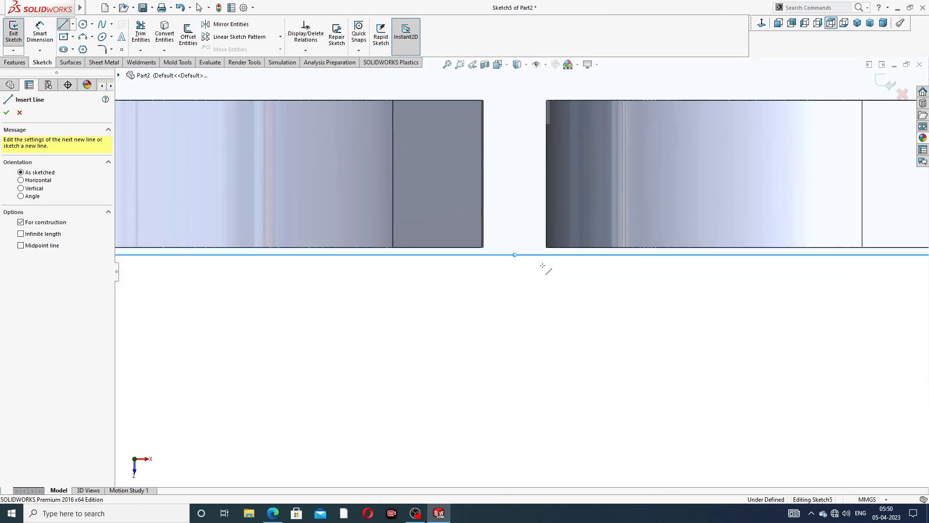
click(482, 248)
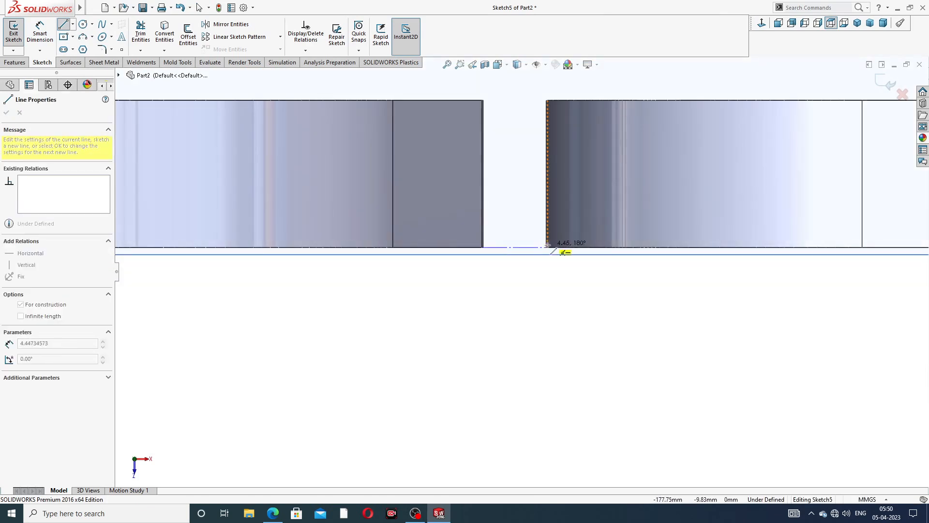
click(545, 248)
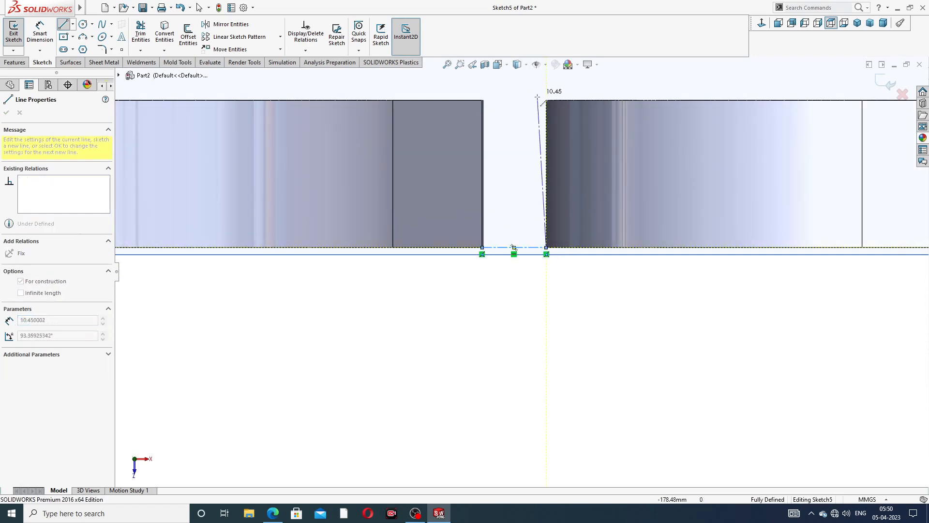
scroll(535, 107, up, 3)
right_click(539, 123)
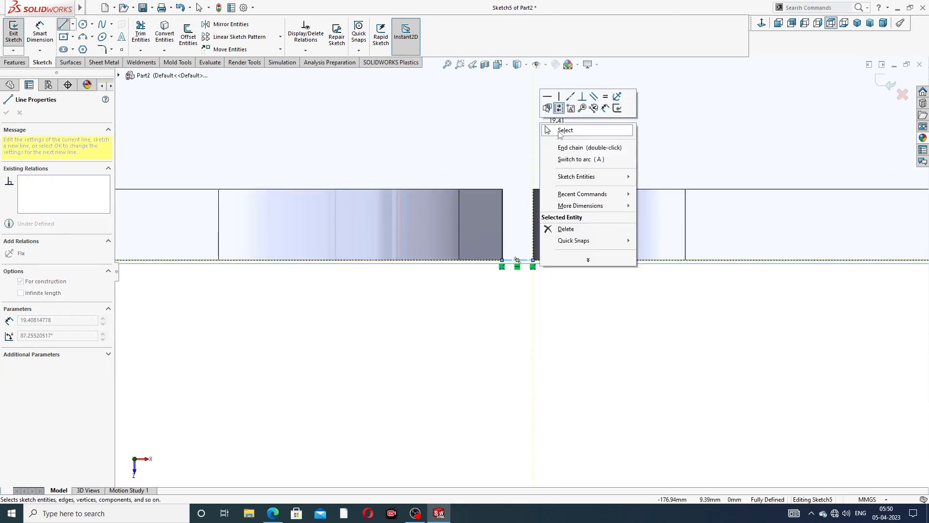
click(561, 128)
- Draw a vertical centerline rising from the middle of the flange gap
click(73, 24)
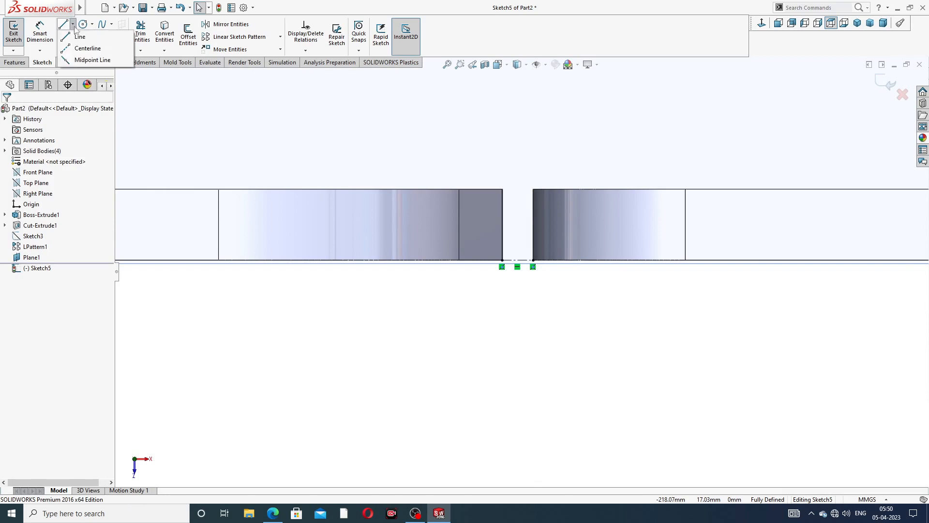
click(80, 46)
scroll(521, 243, down, 3)
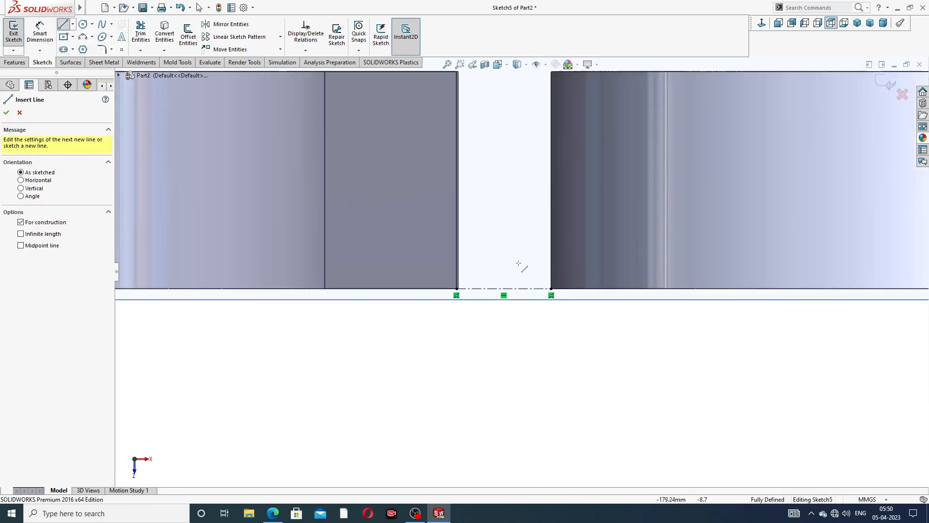
click(504, 289)
scroll(515, 116, up, 4)
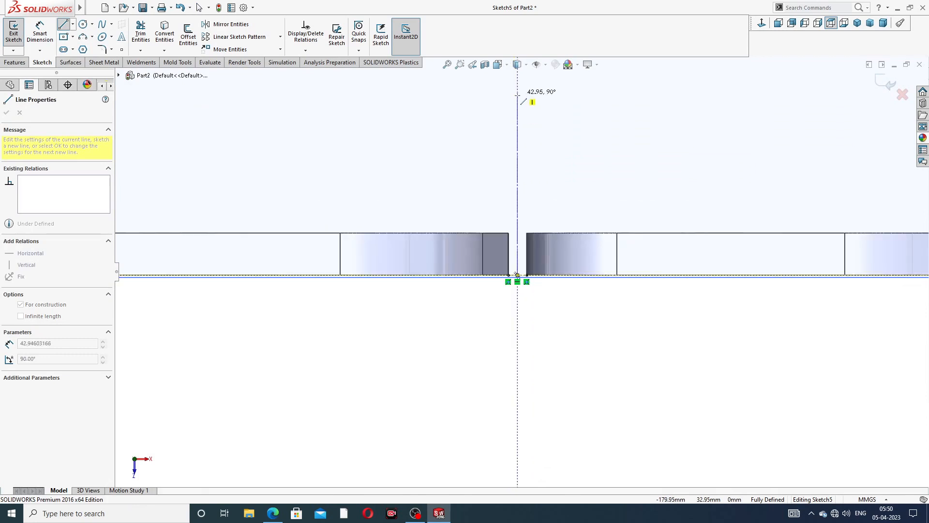
scroll(517, 111, up, 1)
click(519, 98)
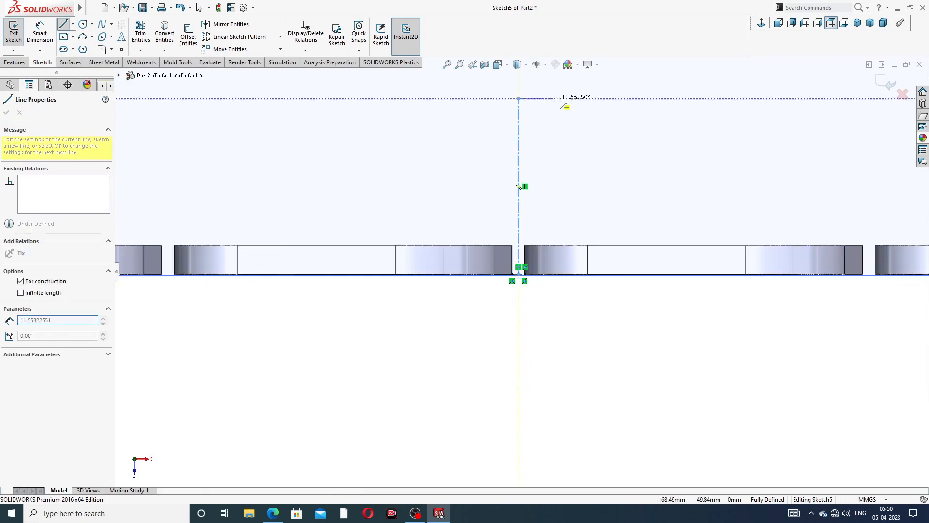
right_click(566, 99)
click(586, 109)
- Drag the vertical centerline's top endpoint higher, then clear the selection
scroll(556, 145, up, 3)
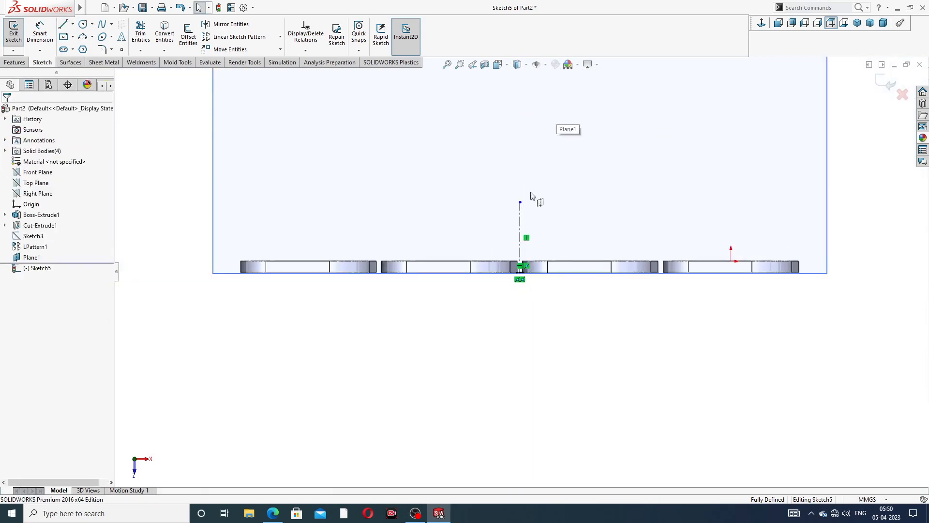
click(520, 160)
drag(524, 158, 532, 111)
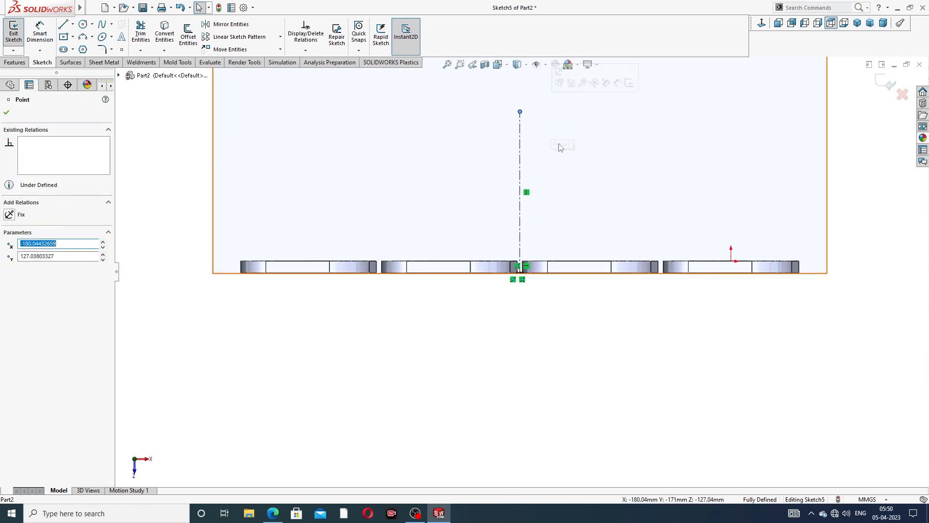
scroll(561, 153, up, 2)
click(566, 162)
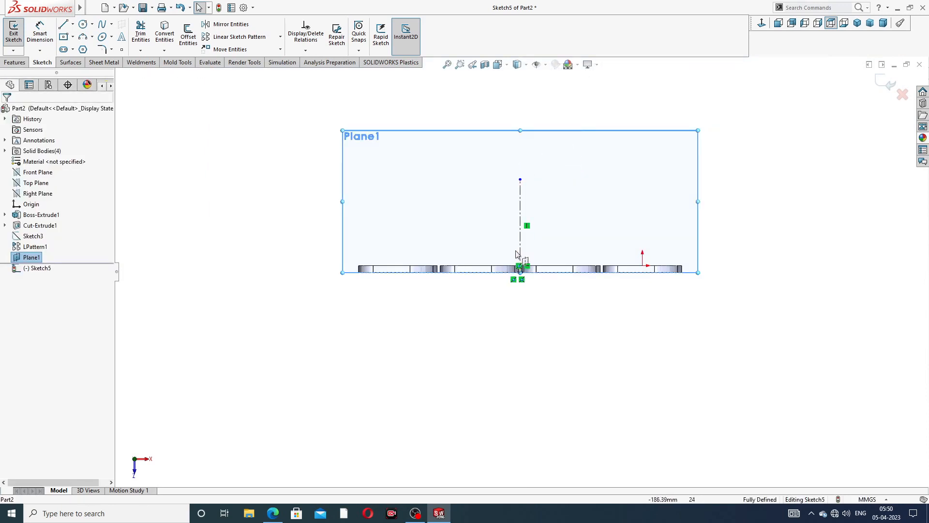
scroll(516, 254, down, 2)
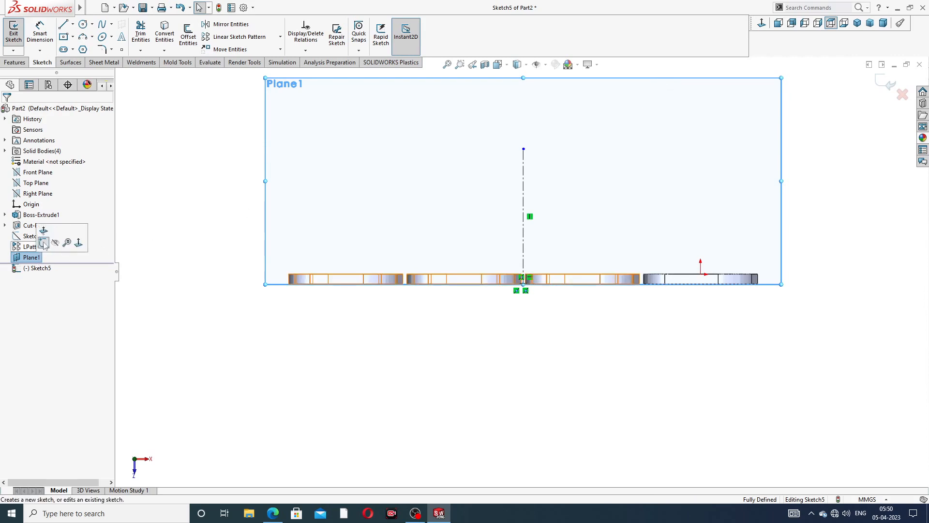
click(363, 218)
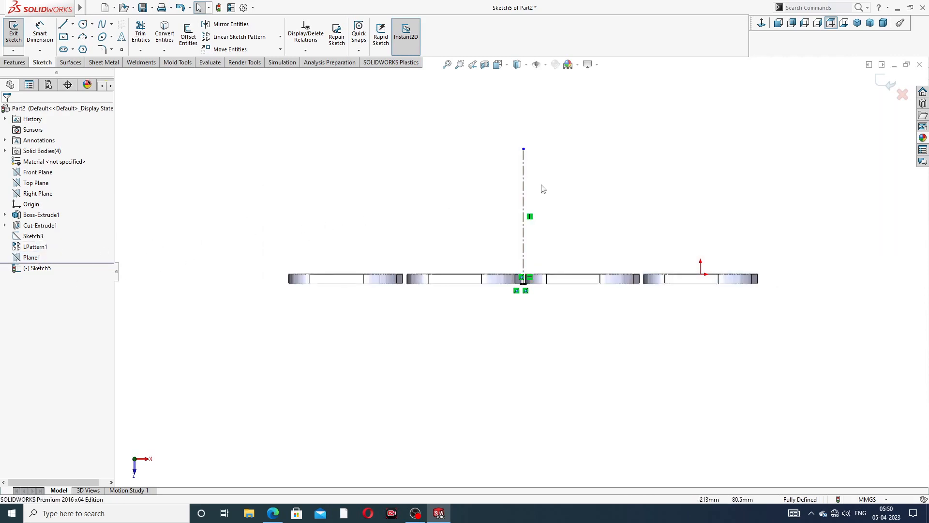
- Draw a 3-sided polygon with inscribed construction circle, centred on the centerline's top endpoint
mouse_move(564, 194)
middle_down()
mouse_move(545, 183)
mouse_move(560, 230)
mouse_move(562, 211)
mouse_move(561, 221)
middle_up()
click(765, 30)
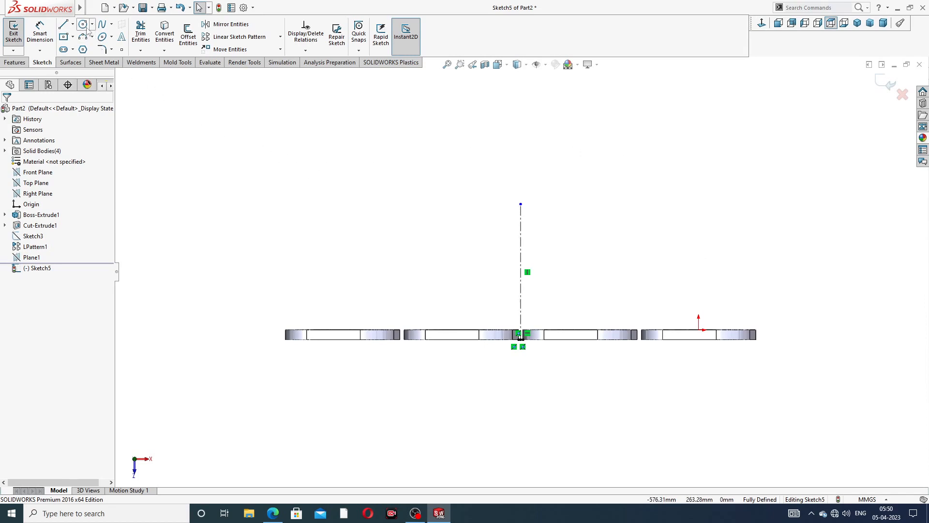
click(83, 49)
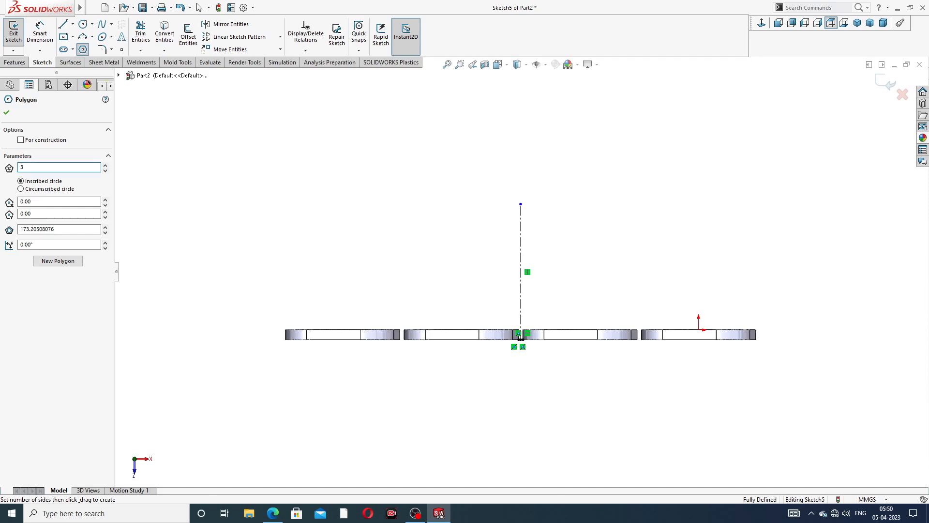
scroll(534, 212, down, 2)
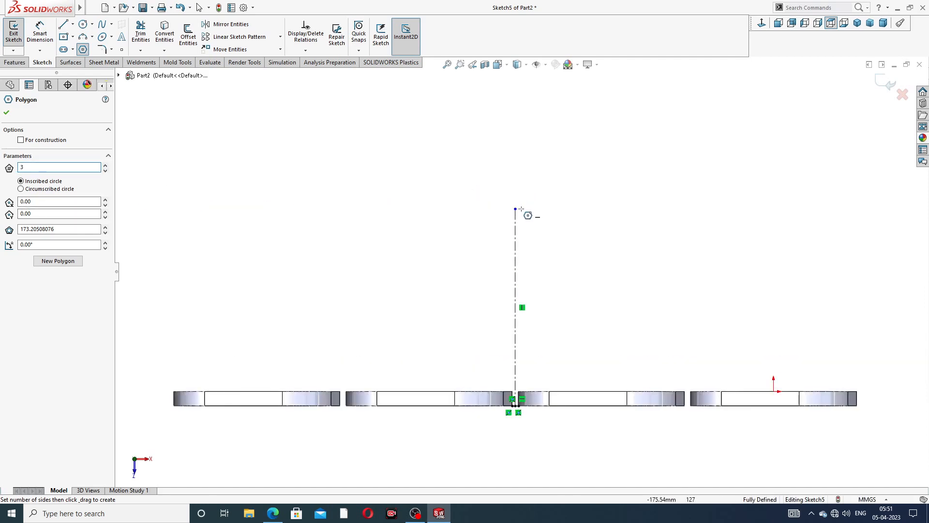
drag(514, 209, 515, 114)
right_click(586, 121)
click(605, 124)
scroll(534, 192, down, 2)
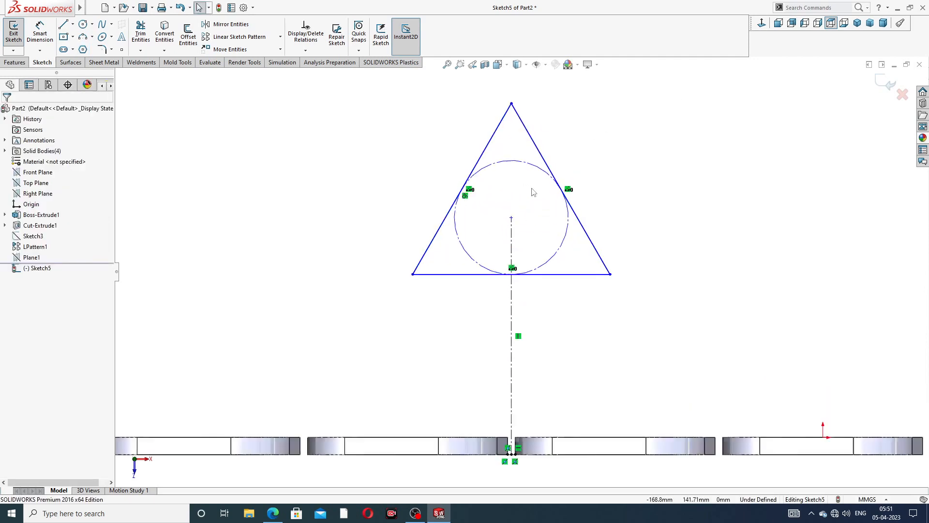
- Make the triangle's bottom edge horizontal and try converting its sides to construction, then undo
click(466, 296)
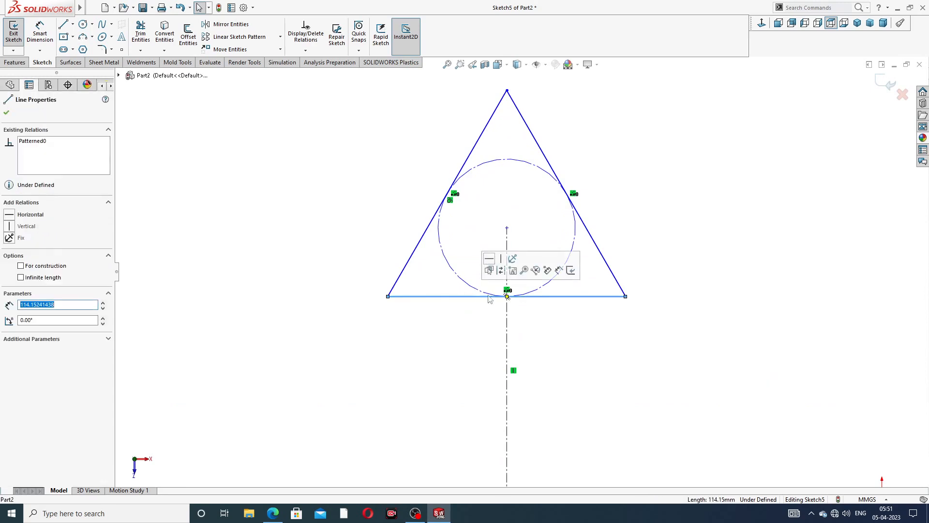
click(489, 260)
key(Escape)
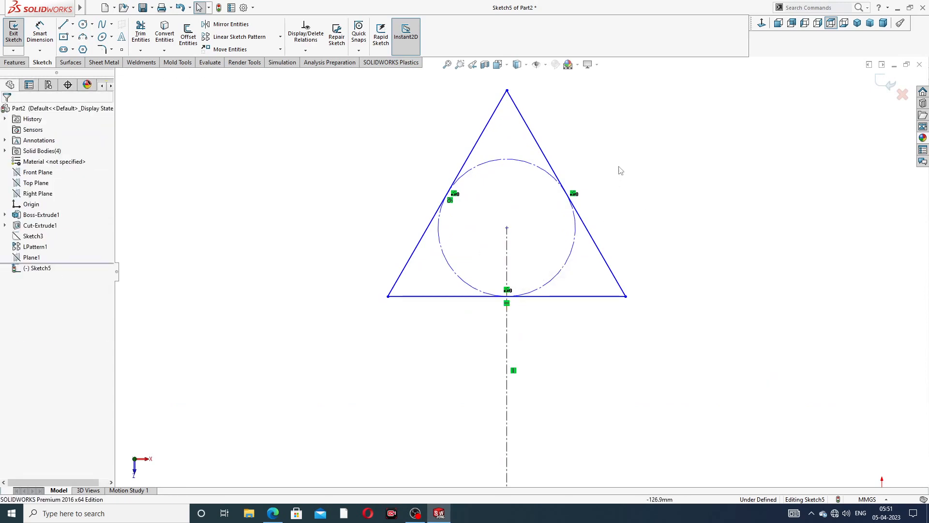
click(454, 182)
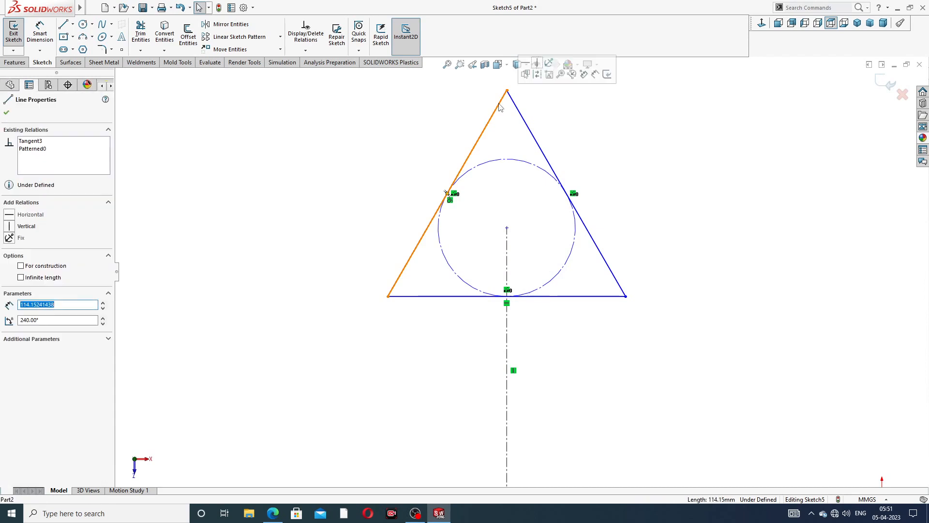
ctrl+click(465, 296)
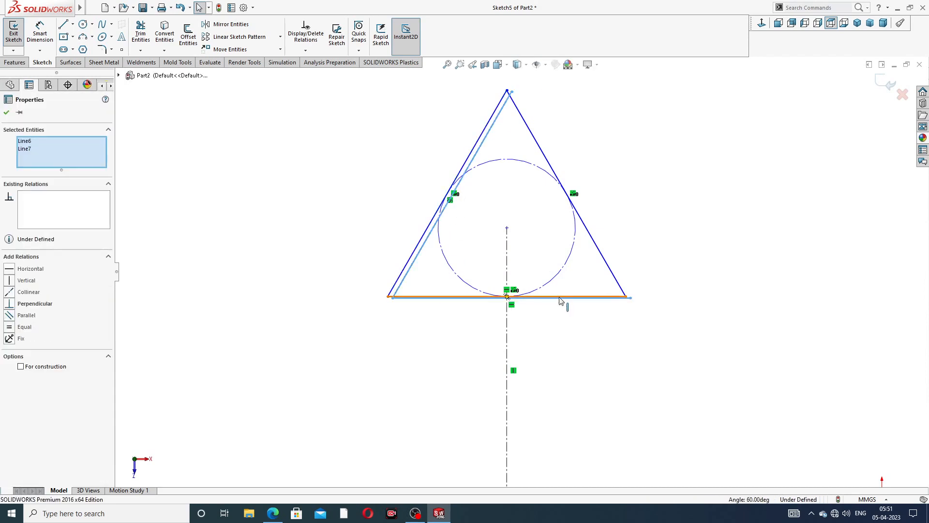
ctrl+click(607, 265)
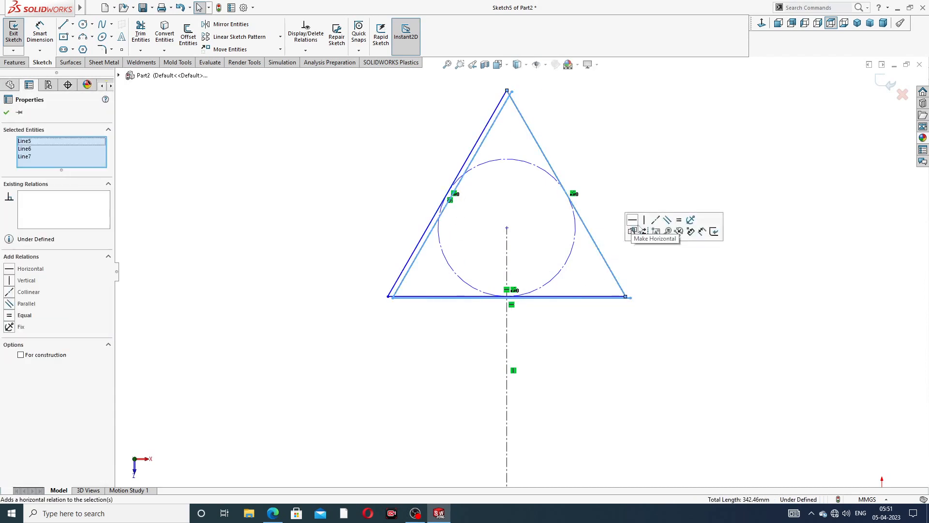
click(643, 231)
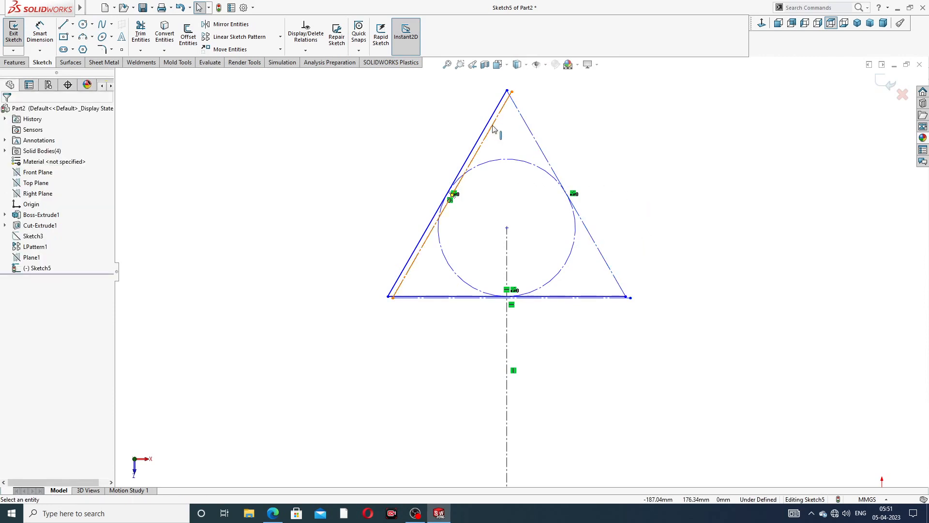
scroll(494, 128, down, 3)
click(489, 148)
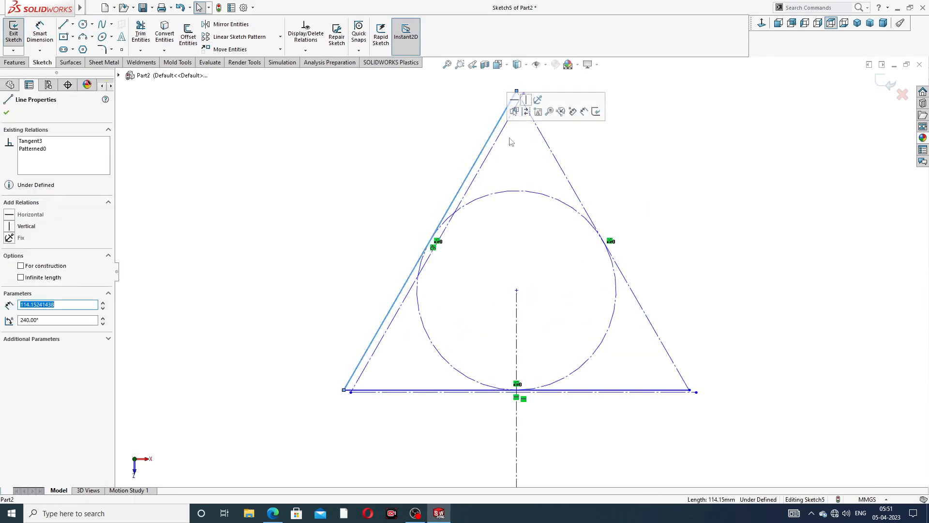
click(526, 113)
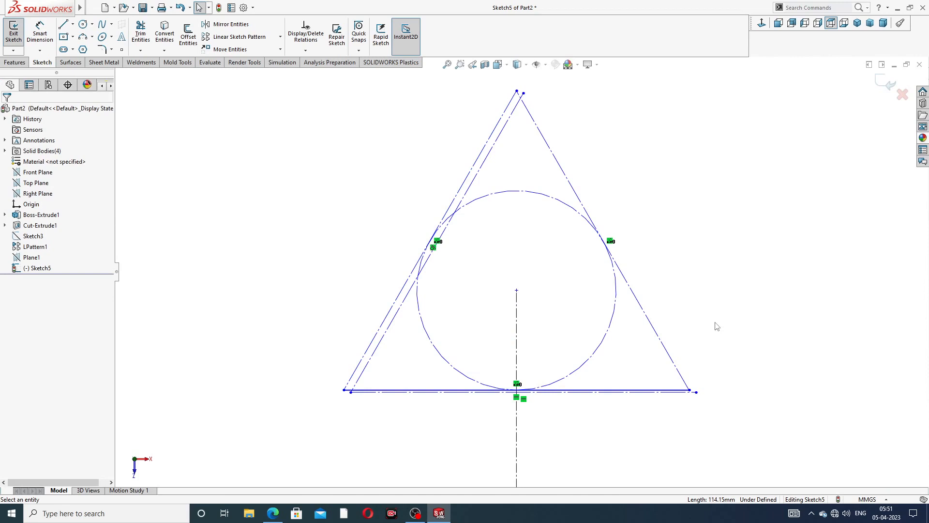
key(ctrl+z)
key(ctrl+z)
key(ctrl+z)
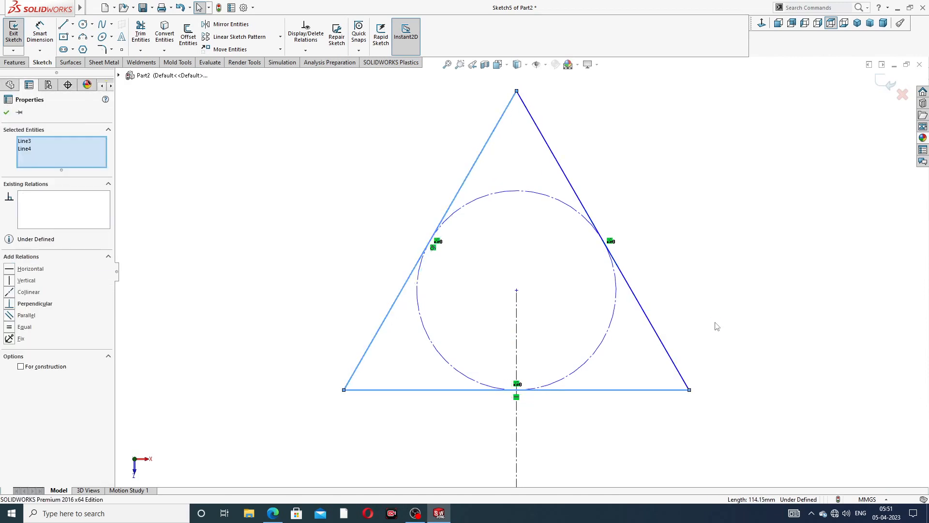
click(716, 324)
- Convert the triangle's bottom, left and right sides to construction lines
click(670, 389)
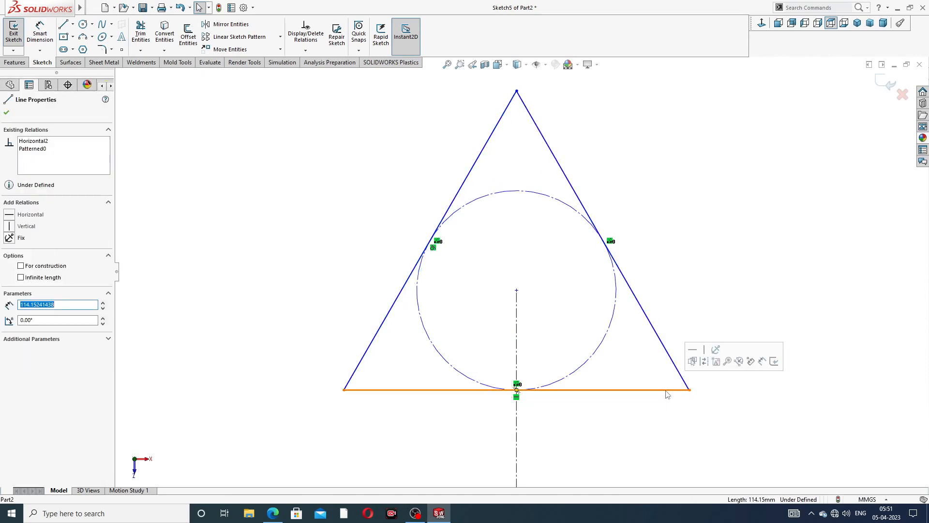
click(702, 364)
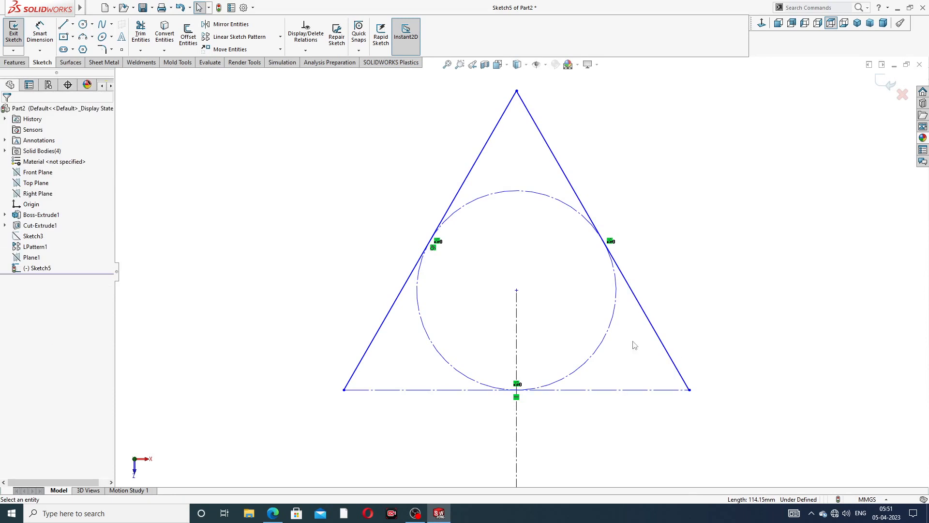
click(392, 318)
click(436, 282)
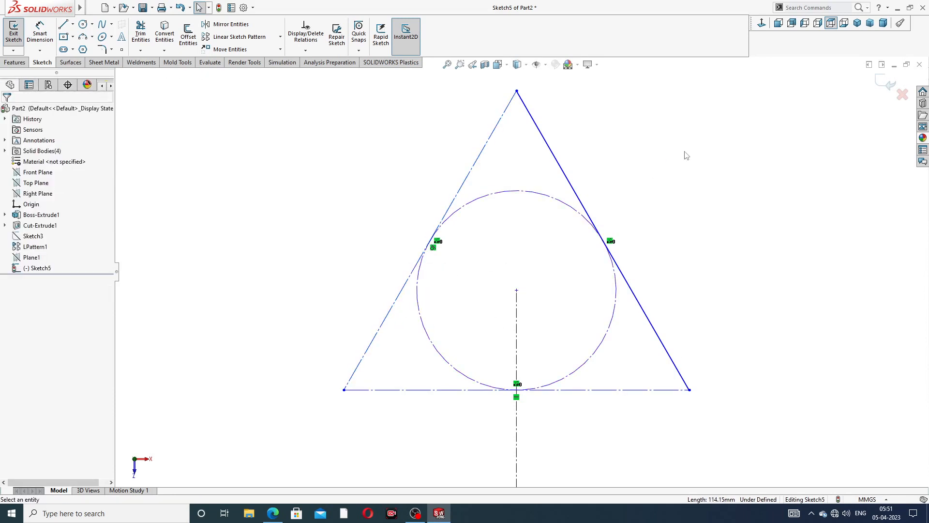
click(585, 195)
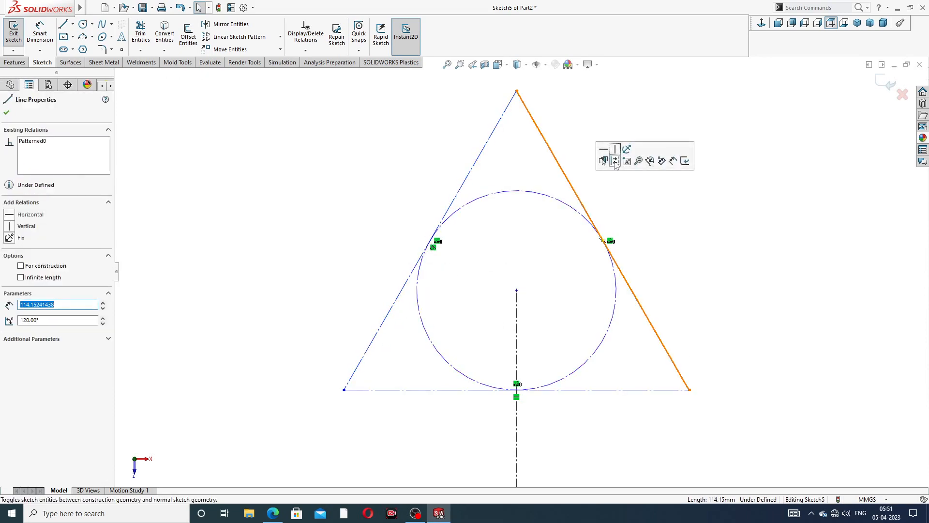
click(628, 167)
scroll(649, 171, up, 3)
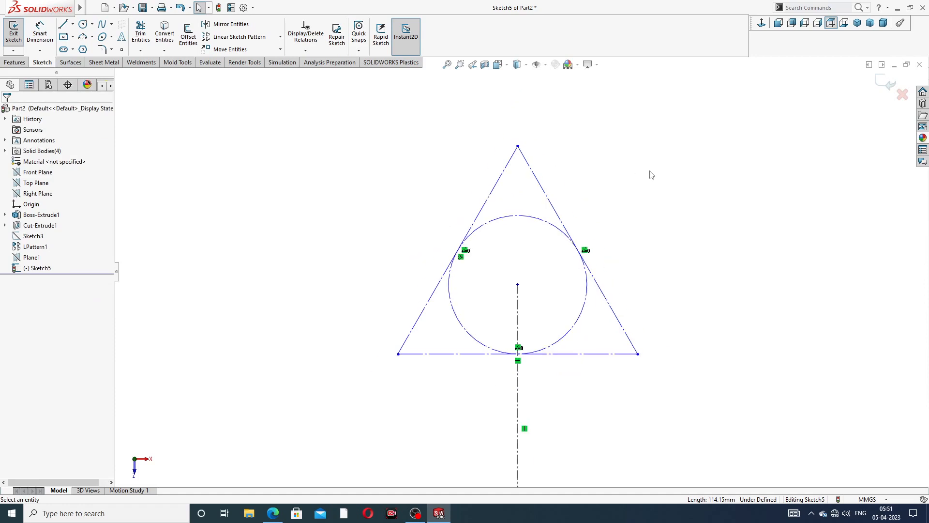
- Draw a solid circle centred on the triangle's centre
click(82, 24)
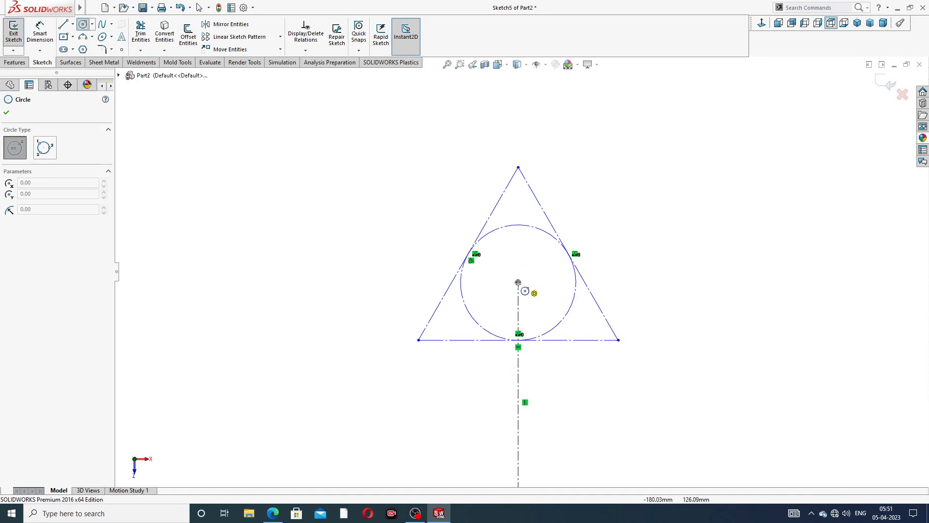
click(517, 282)
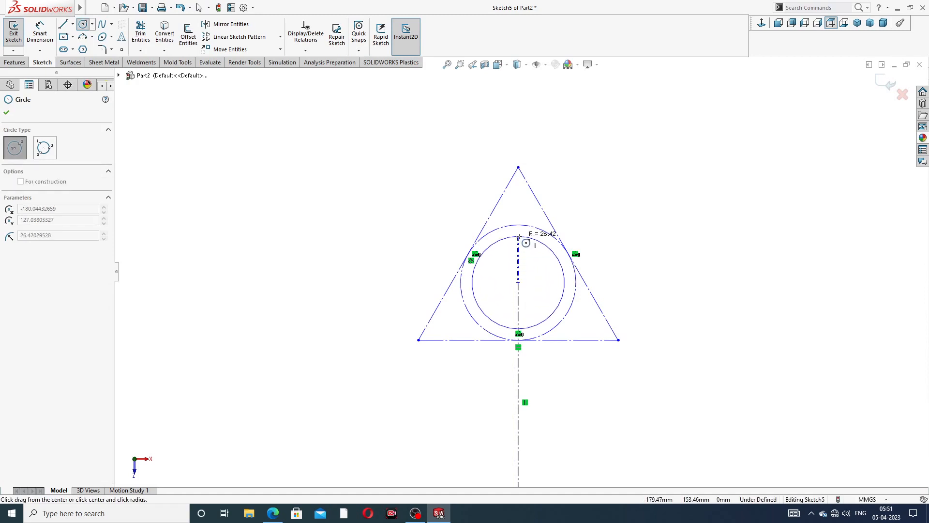
click(522, 238)
right_click(578, 161)
click(600, 179)
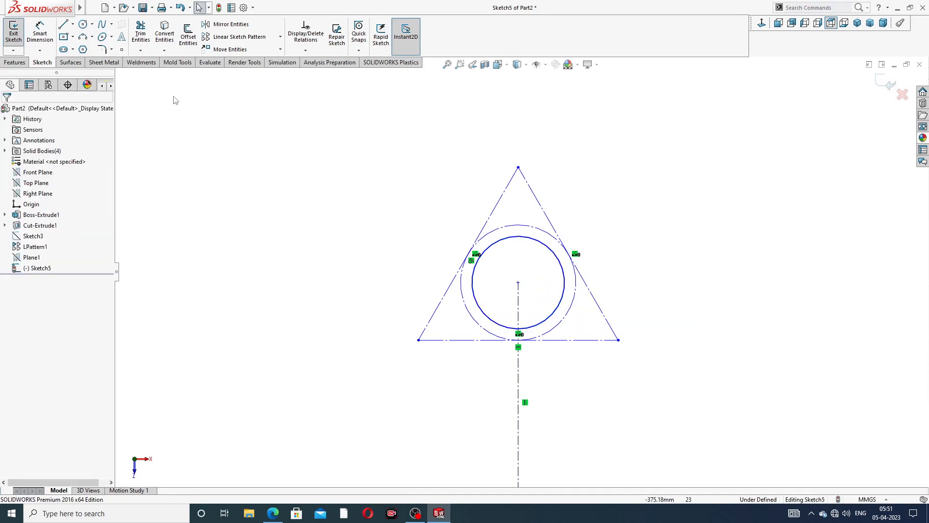
- Draw outer and inner concentric circles on the apex, bottom-right and bottom-left triangle corners
click(83, 24)
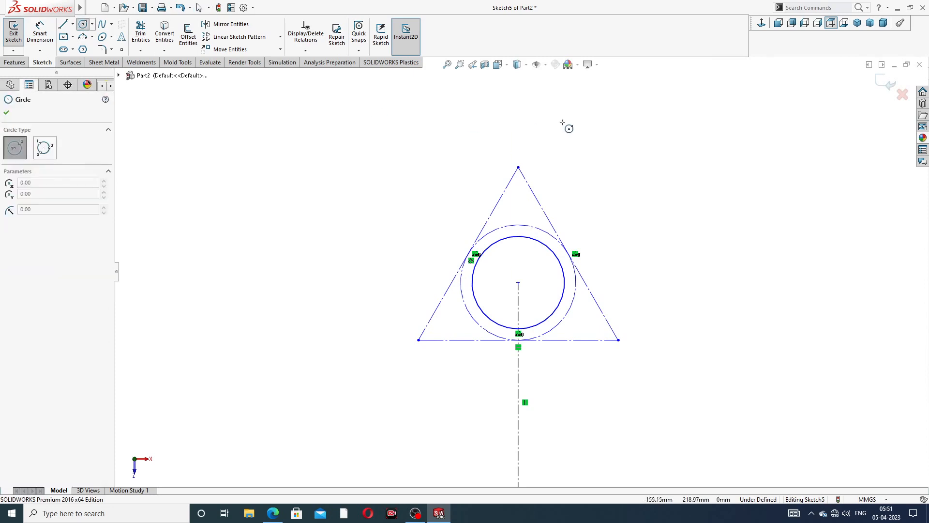
click(518, 168)
click(532, 141)
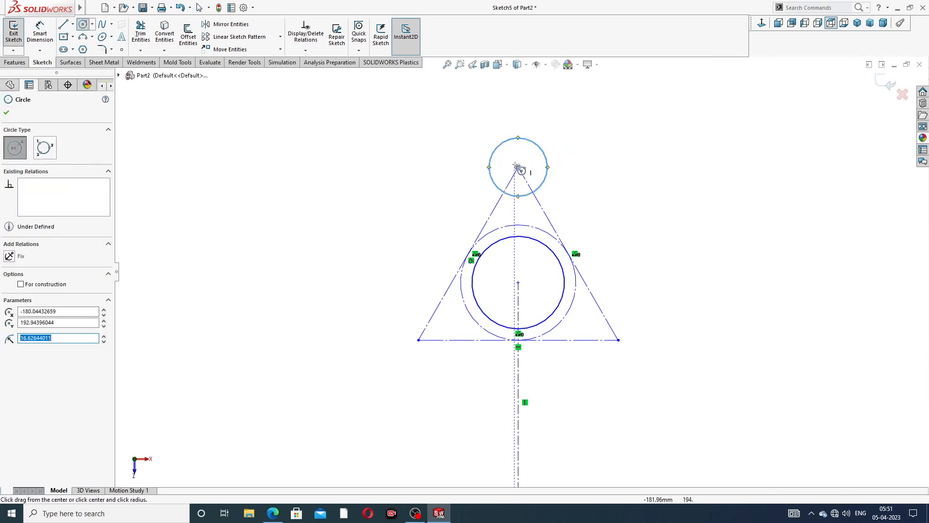
click(518, 167)
click(530, 156)
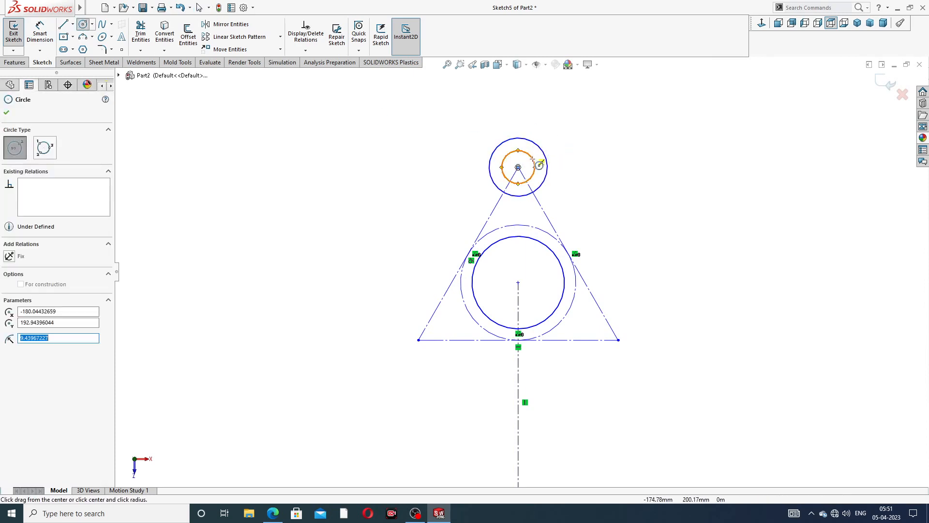
click(618, 340)
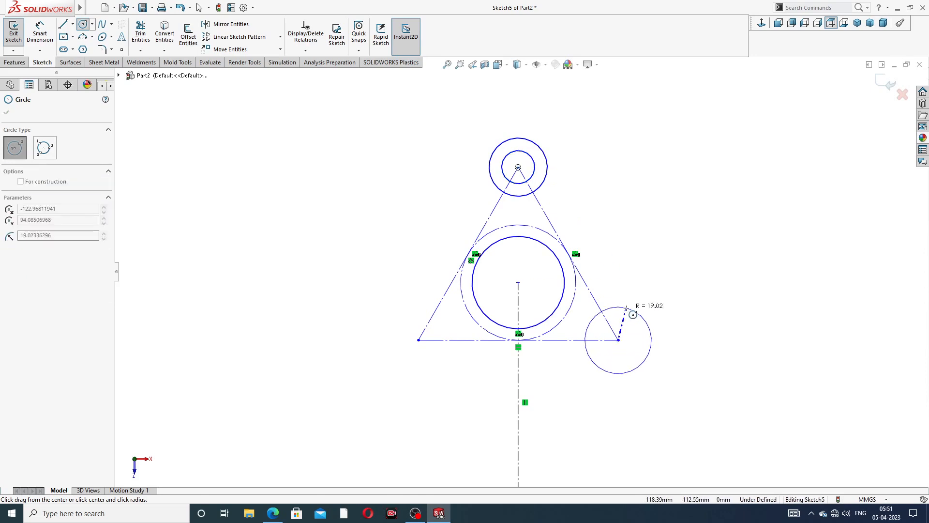
click(641, 317)
click(618, 340)
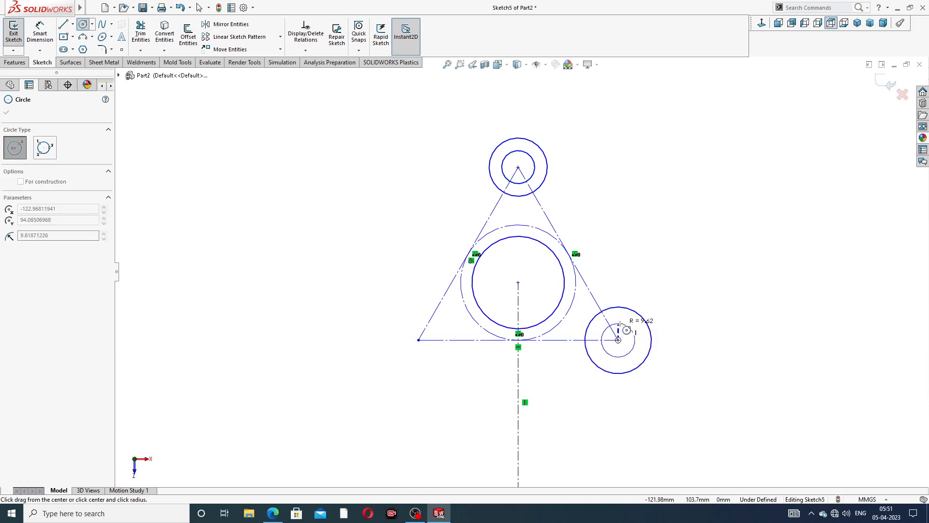
click(630, 328)
click(418, 340)
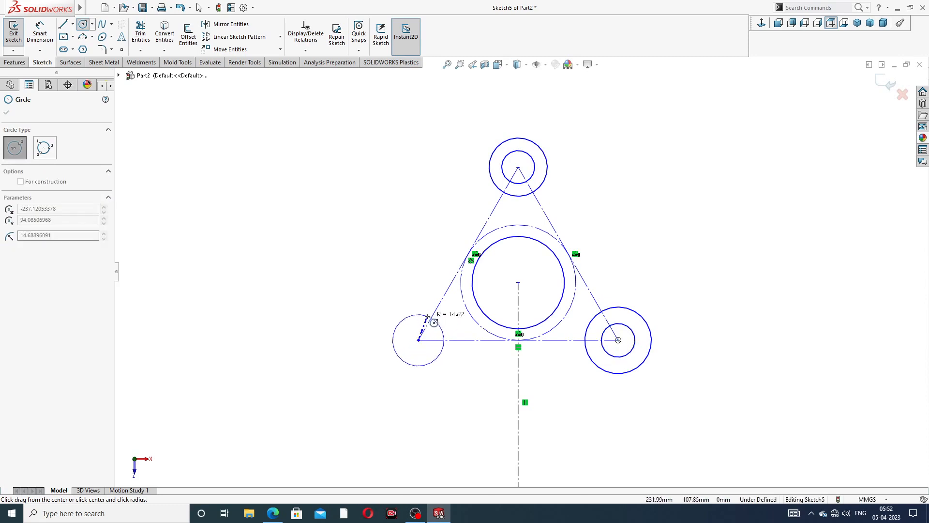
click(440, 320)
click(419, 340)
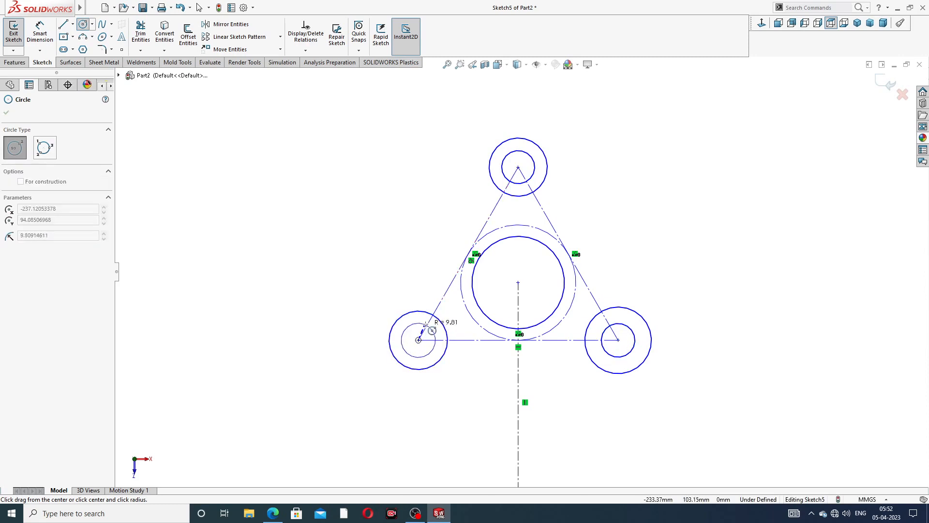
right_click(360, 130)
click(389, 145)
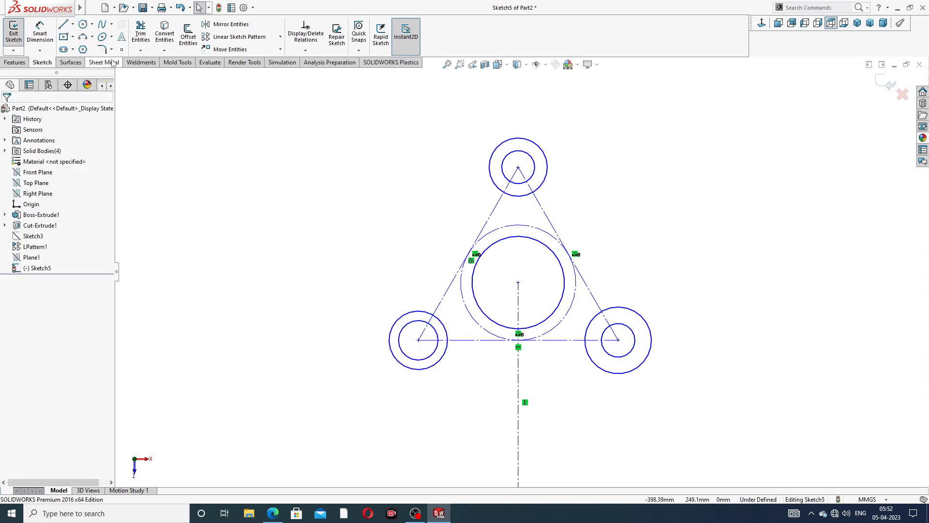
- Draw a line from the top outer circle tangent to the bottom-right outer circle
click(63, 24)
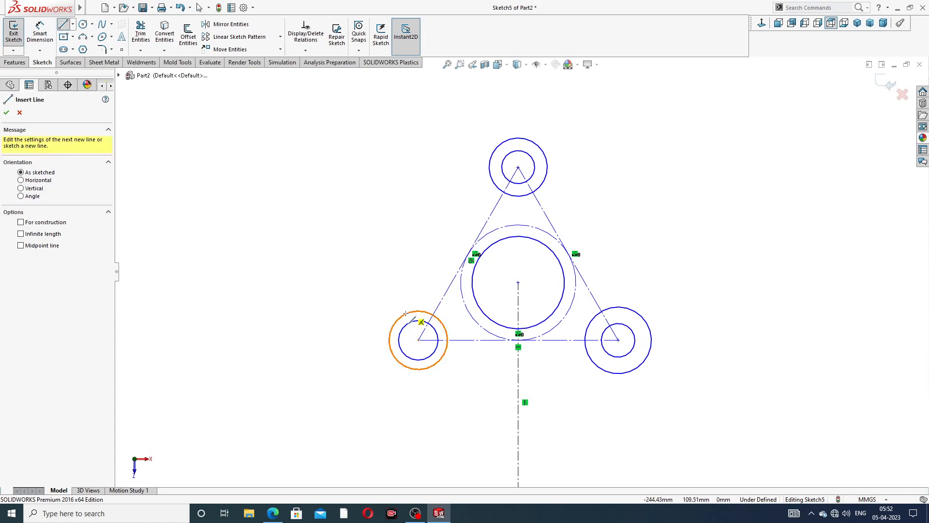
click(393, 324)
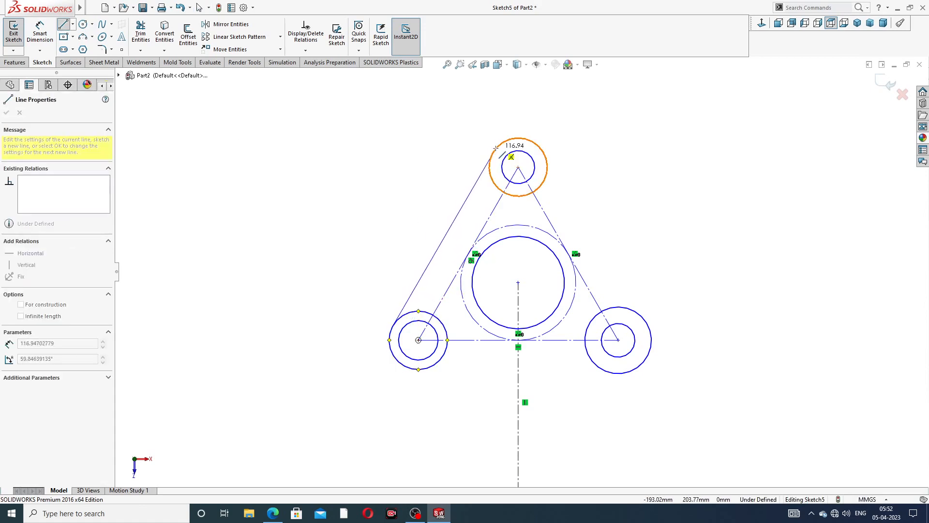
right_click(431, 140)
click(453, 145)
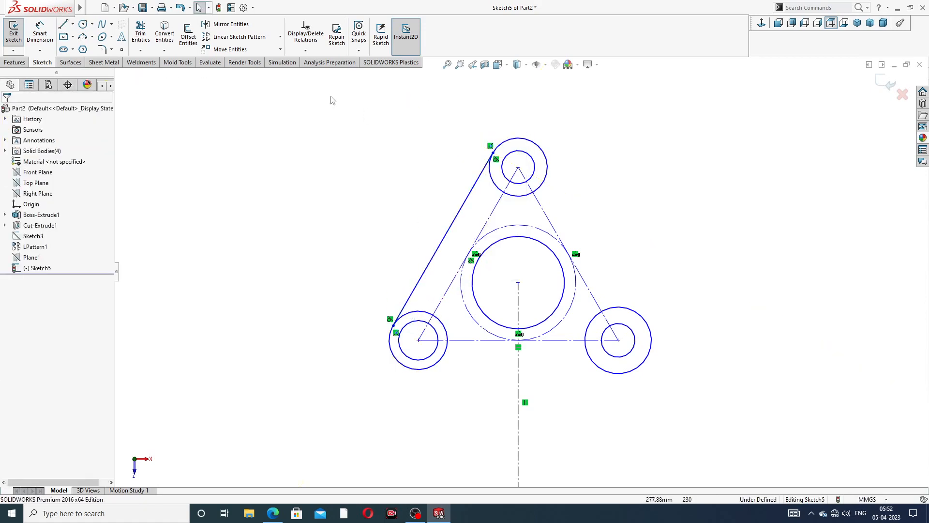
click(64, 24)
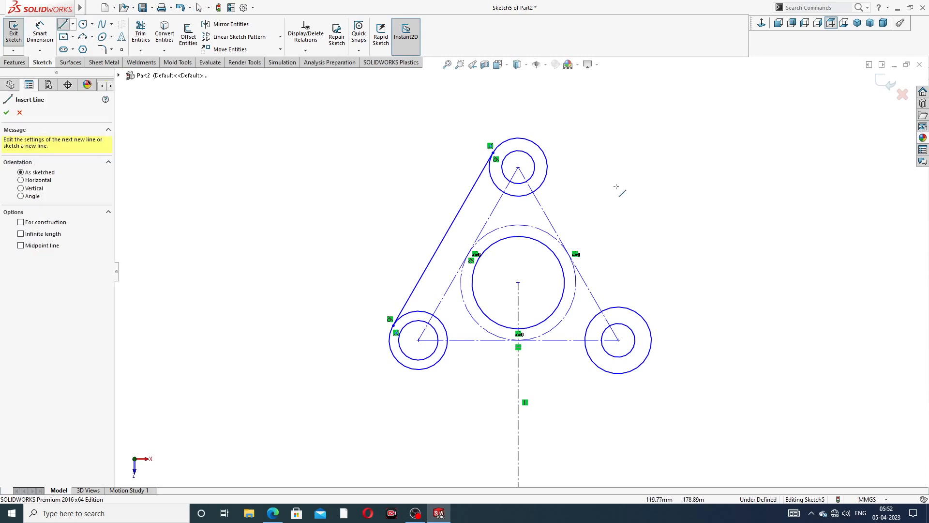
click(545, 153)
click(645, 321)
right_click(689, 264)
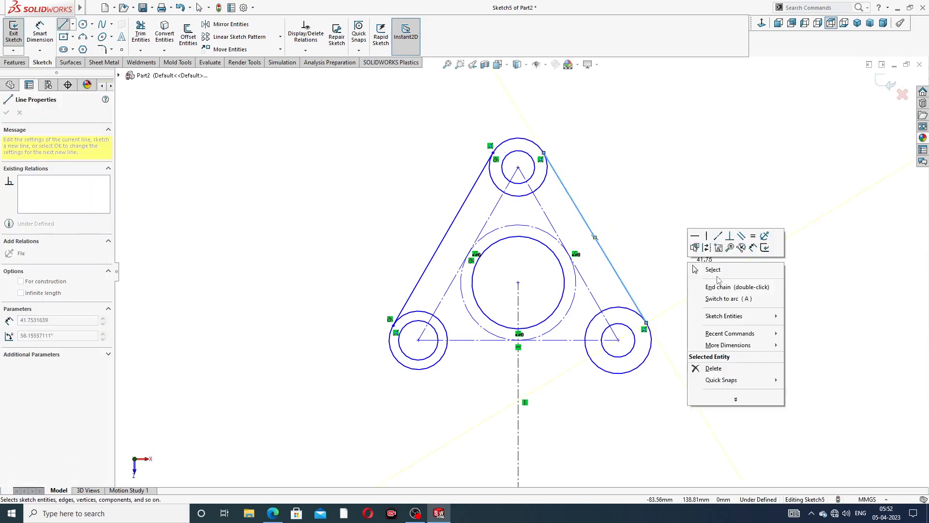
click(714, 270)
- Enlarge the lower-left outer circle and delete the stray short line on it
click(63, 25)
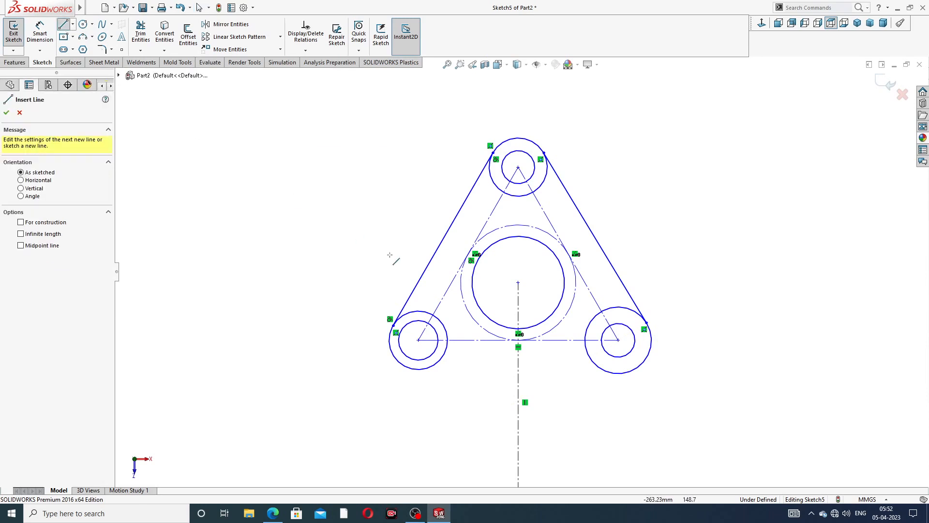
click(426, 368)
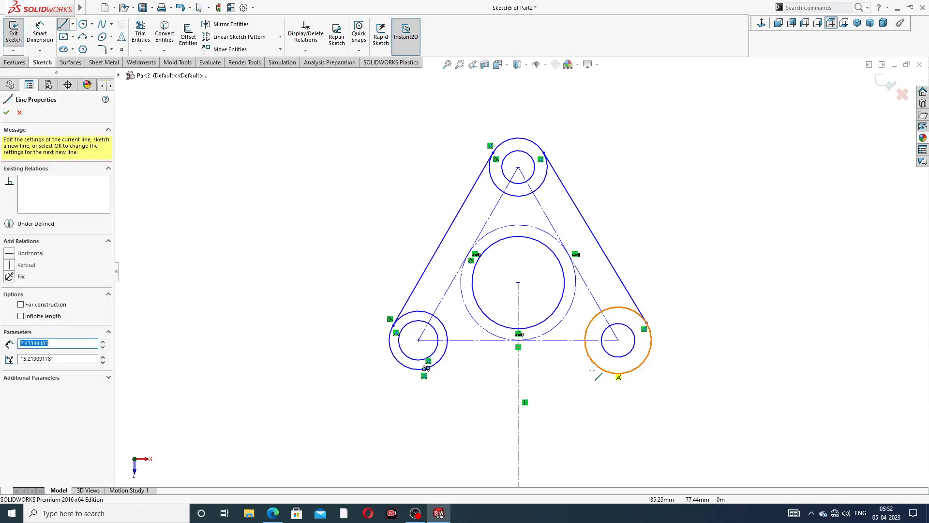
right_click(480, 369)
click(501, 377)
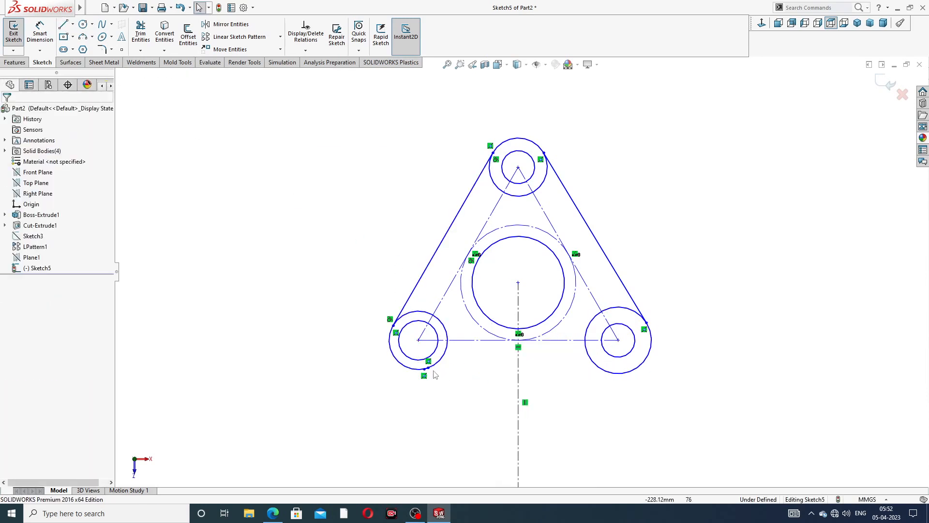
mouse_move(428, 368)
mouse_down()
mouse_move(463, 374)
mouse_move(453, 373)
mouse_up()
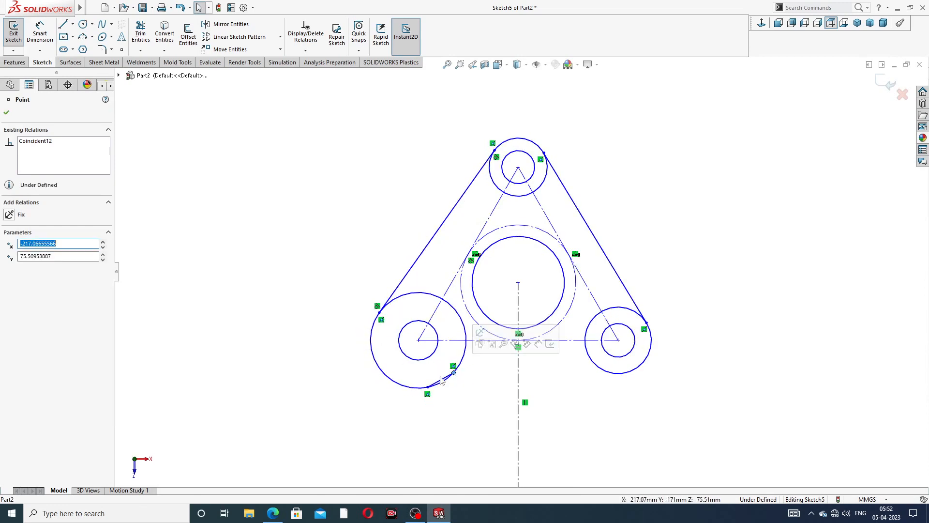
scroll(449, 387, down, 4)
scroll(449, 391, down, 1)
click(458, 326)
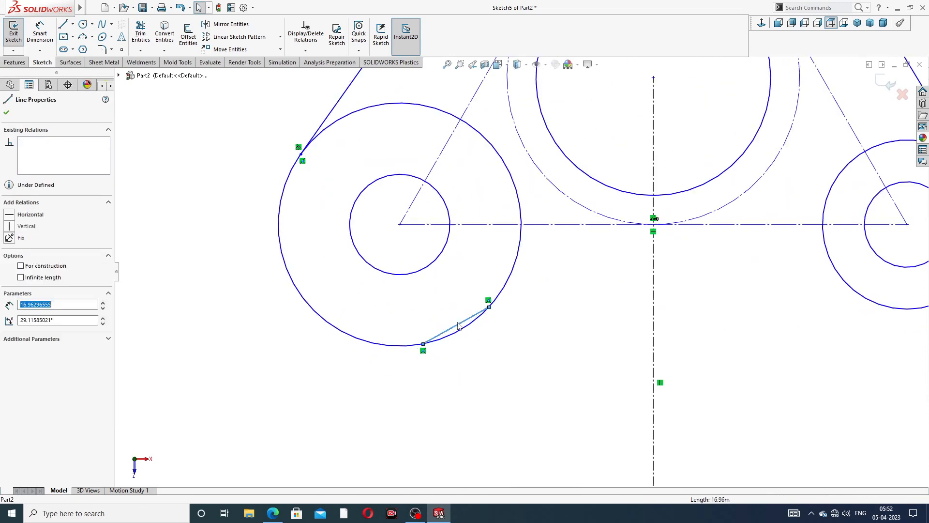
key(Delete)
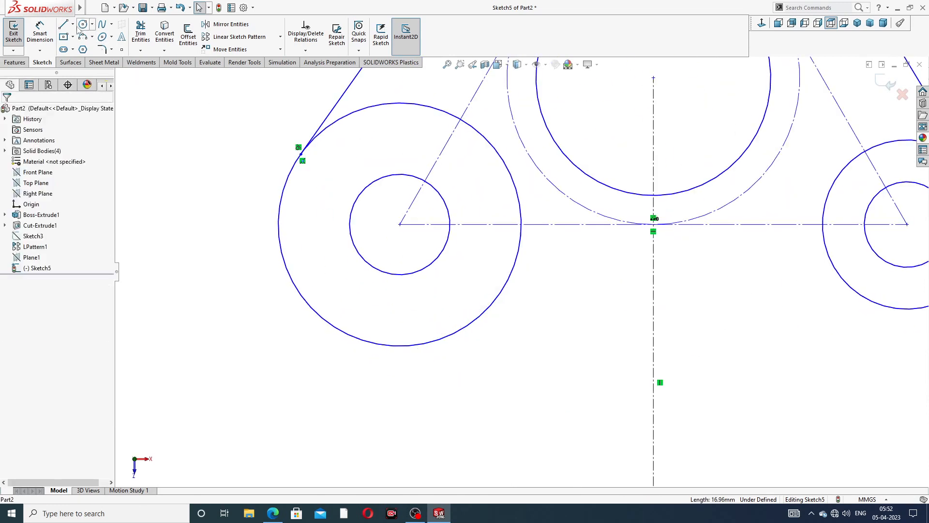
- Draw a bottom line between the lower circles, then delete it as misplaced
click(63, 24)
scroll(519, 272, up, 5)
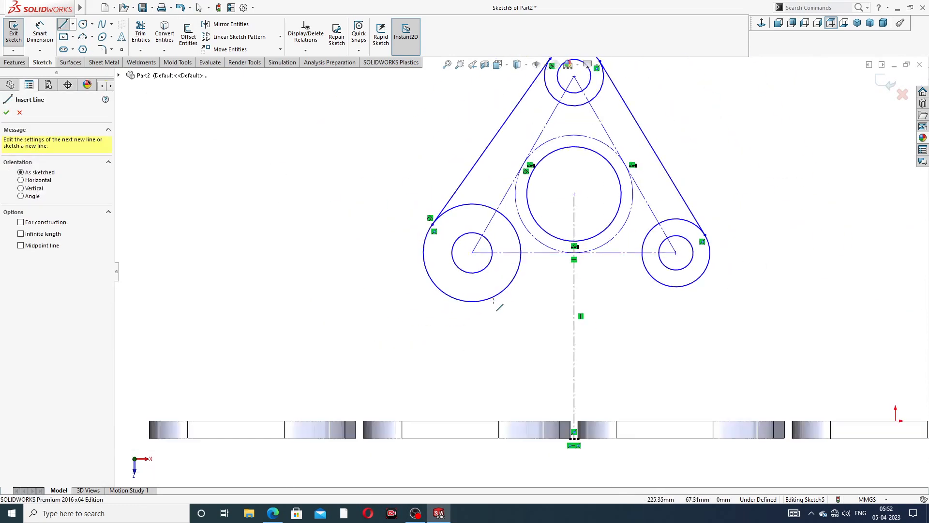
click(491, 299)
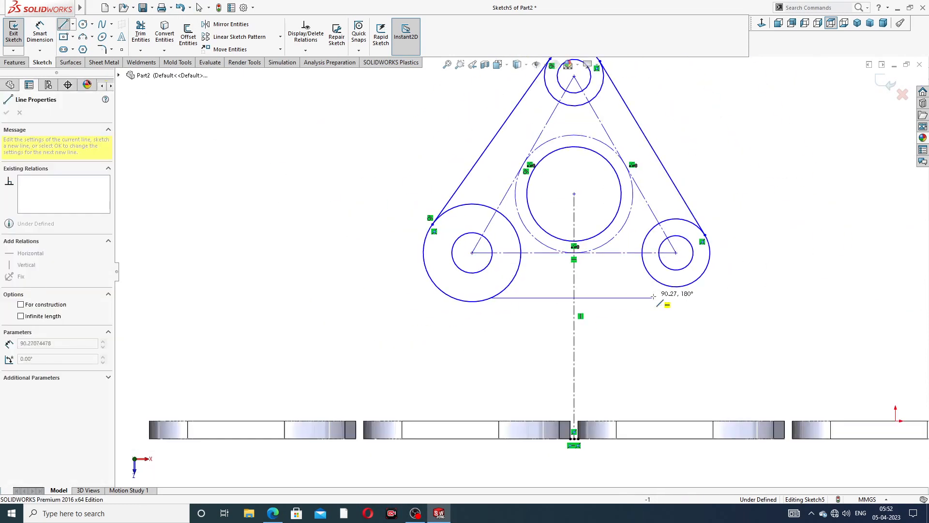
click(676, 287)
right_click(680, 295)
click(755, 251)
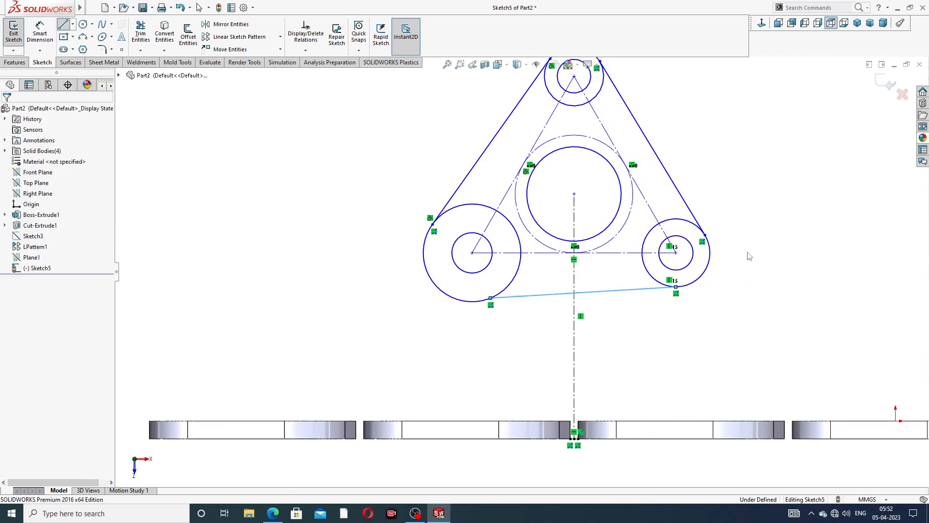
click(645, 290)
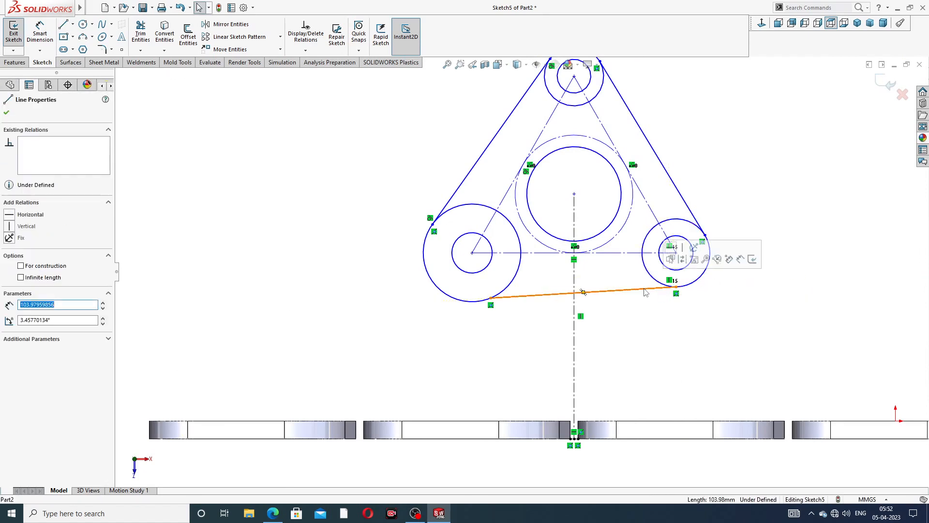
key(Delete)
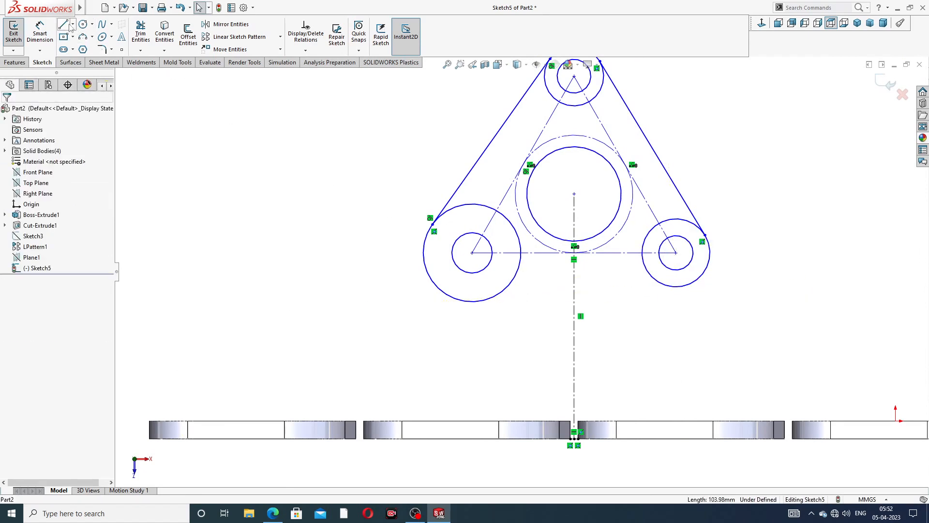
- Redraw the bottom line from the lower-left circle tangent to the lower-right circle
click(64, 25)
click(471, 301)
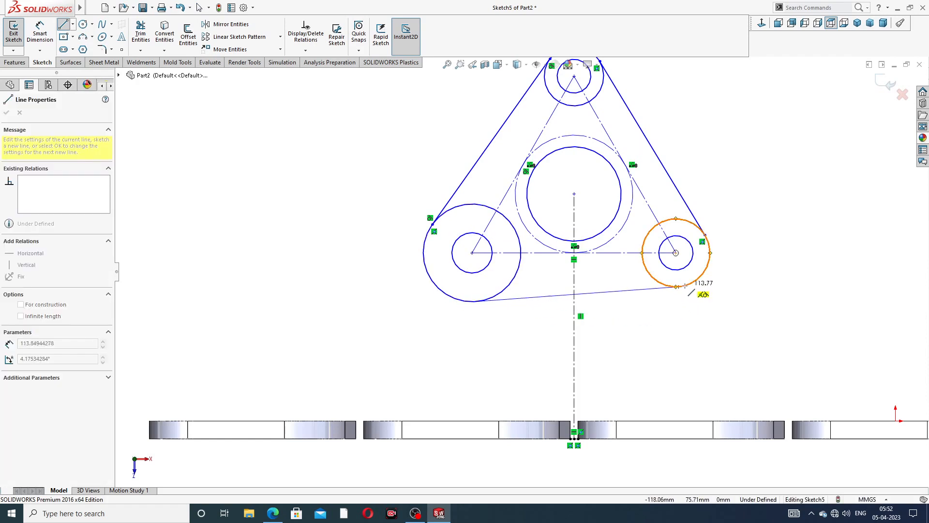
click(701, 286)
right_click(761, 175)
click(782, 220)
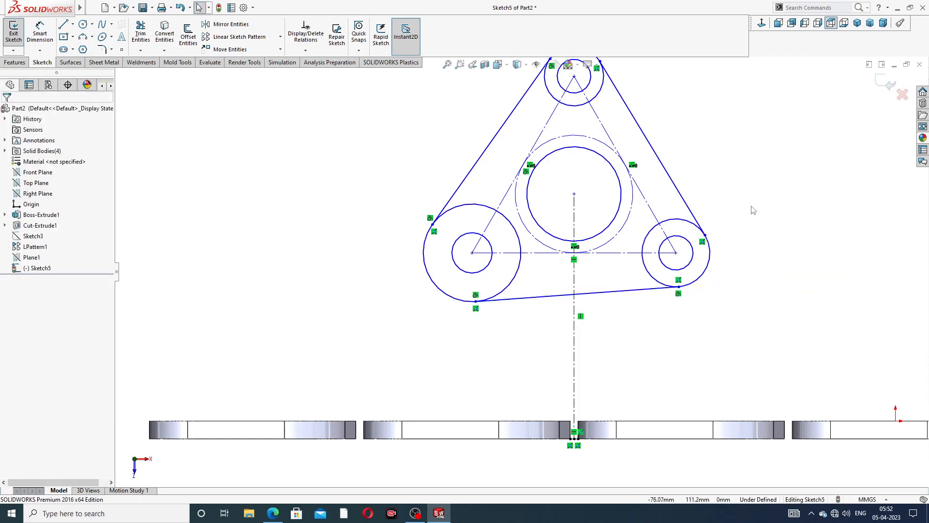
scroll(741, 140, up, 2)
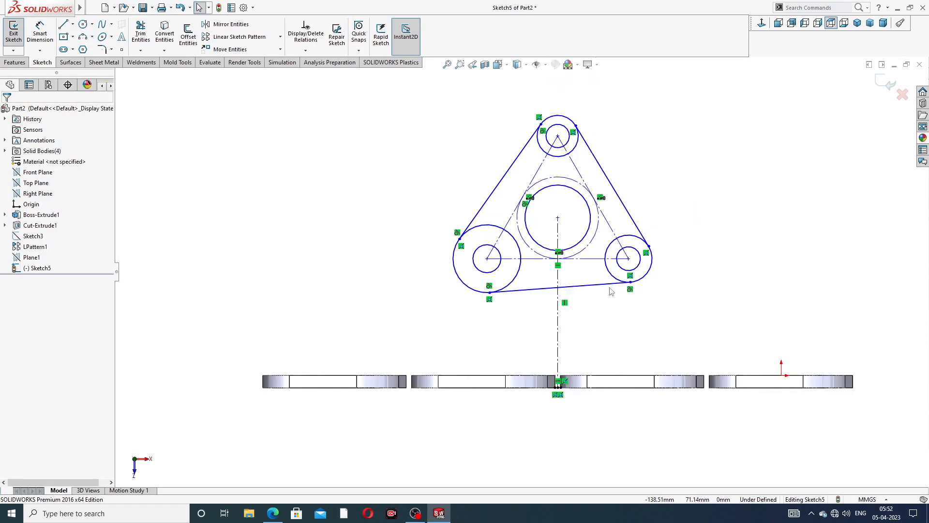
- Make the bottom line tangent to both the lower-left and lower-right outer circles
click(522, 294)
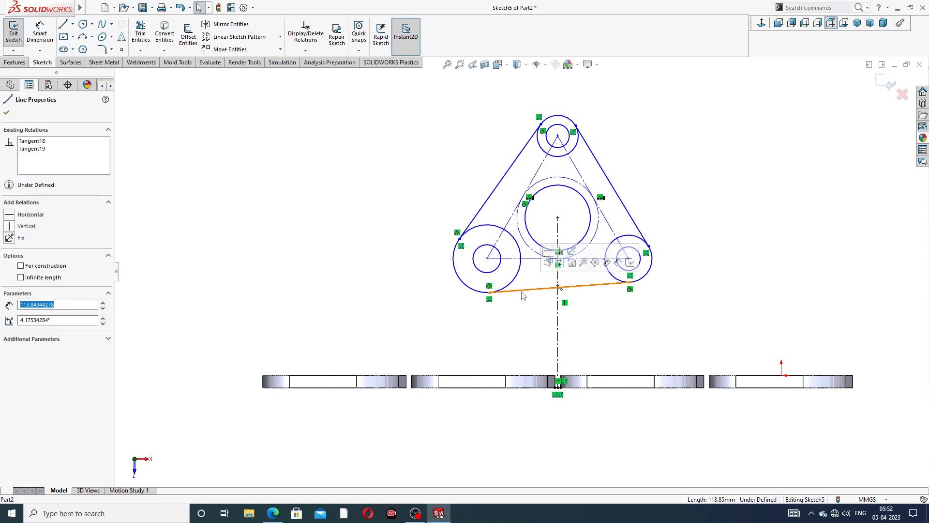
ctrl+click(514, 284)
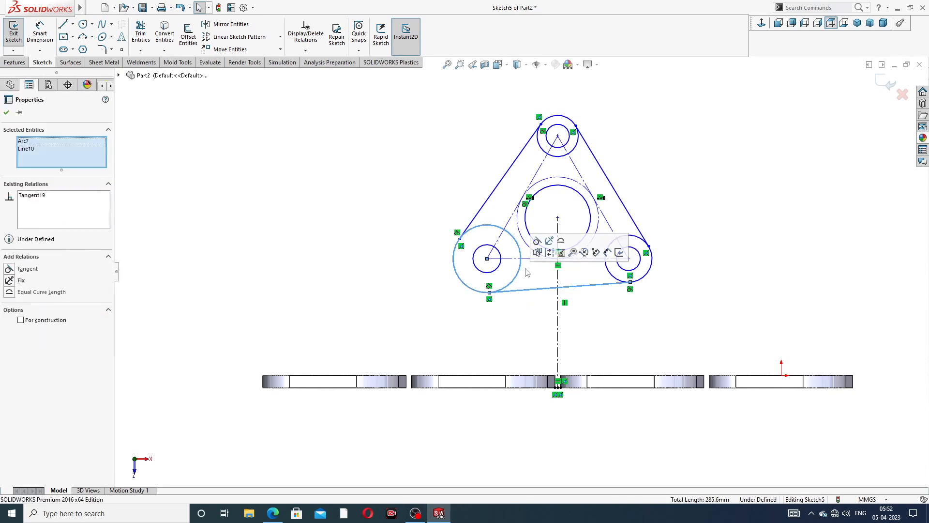
click(537, 242)
click(611, 305)
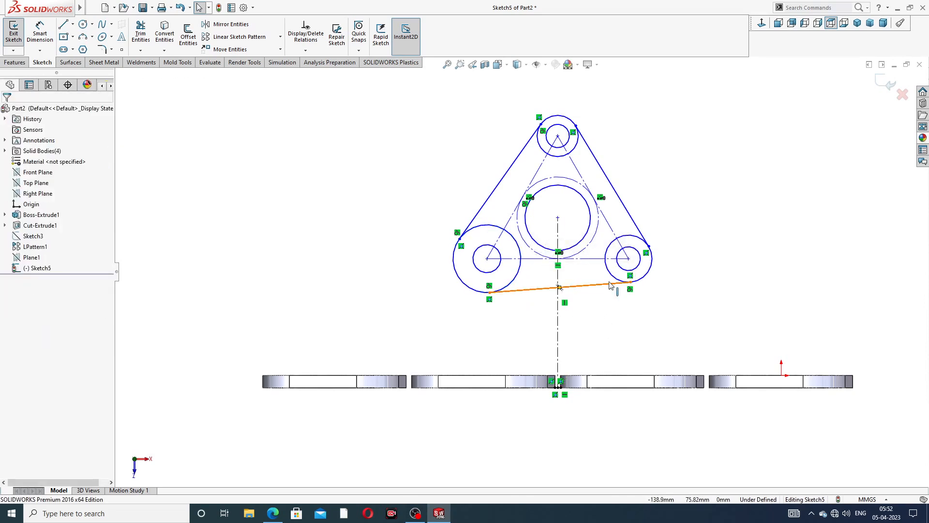
click(613, 282)
ctrl+click(645, 245)
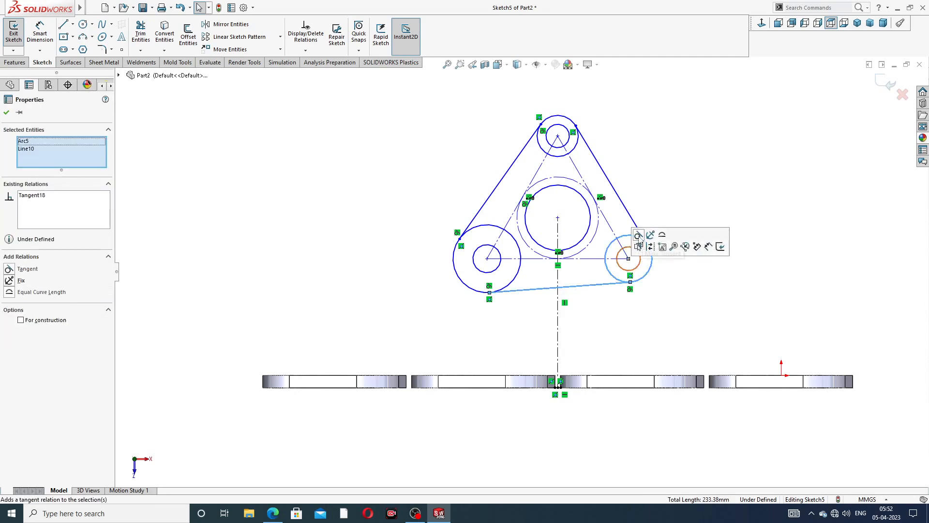
click(695, 187)
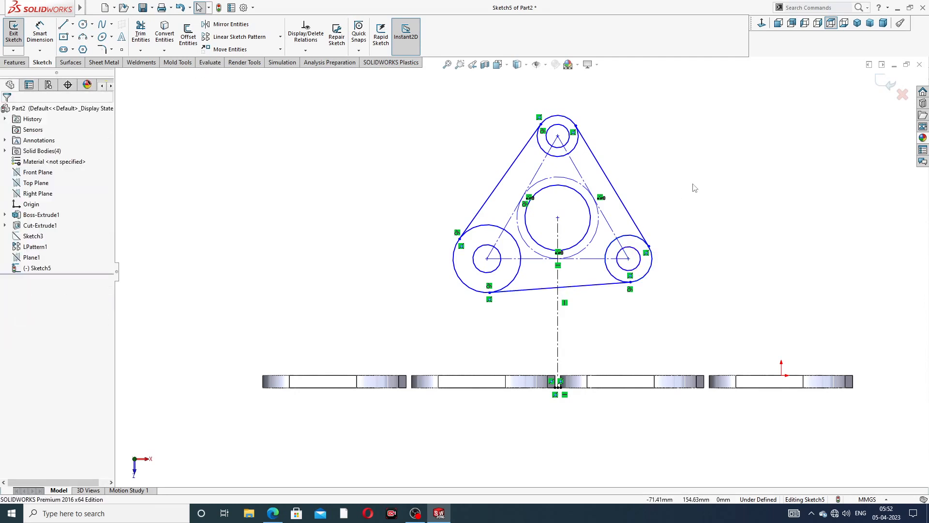
- Apply an Equal relation to the three inner corner circles
click(569, 143)
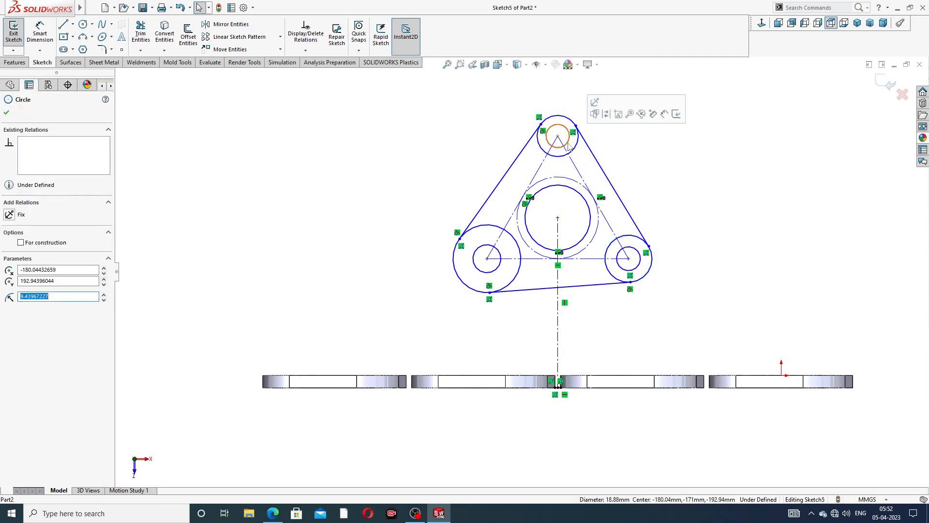
ctrl+click(501, 255)
ctrl+click(623, 255)
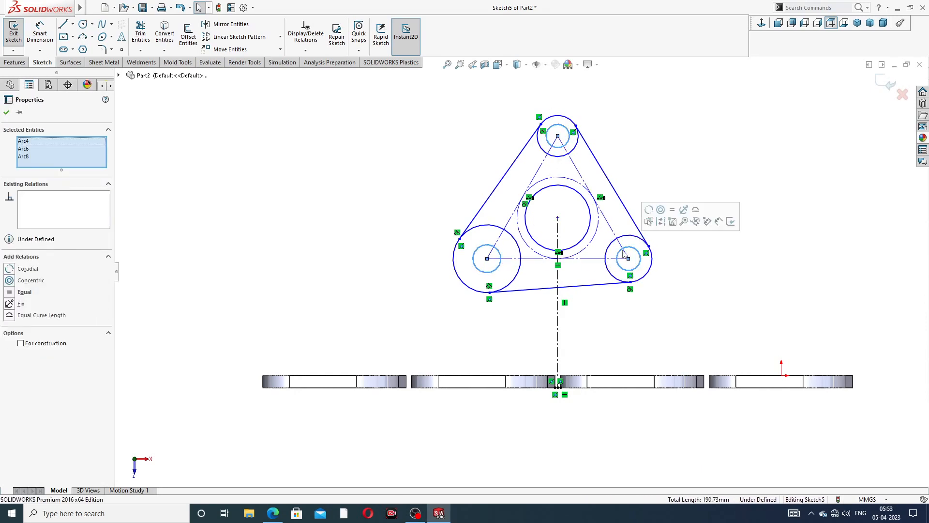
click(672, 209)
click(676, 160)
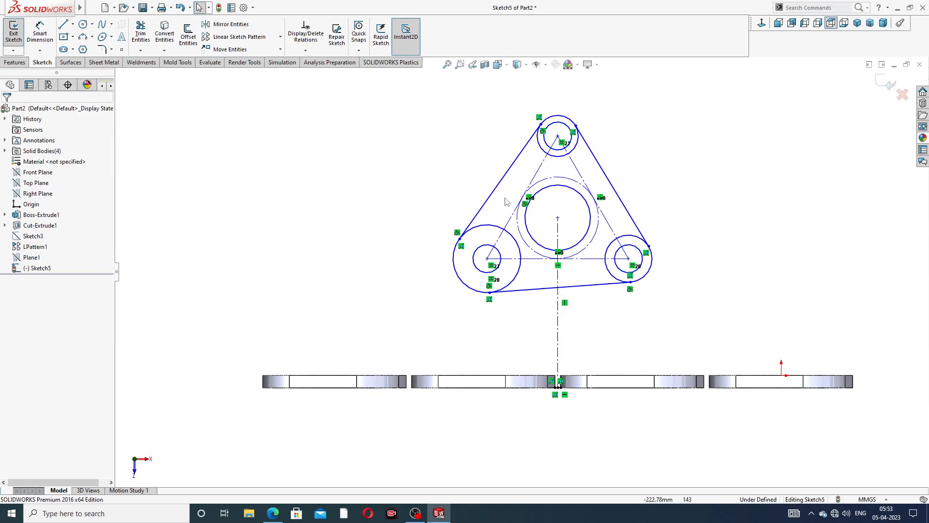
- Apply an Equal relation to the three outer corner circles
click(495, 231)
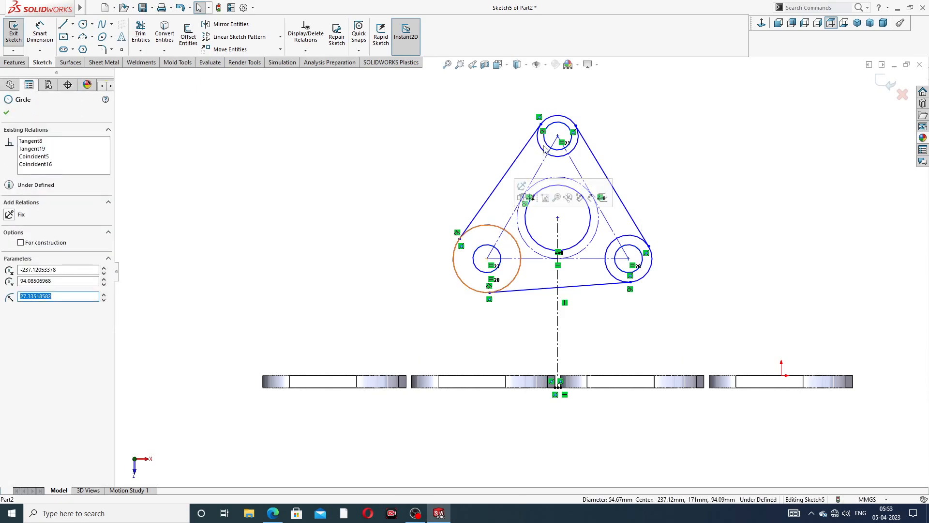
click(659, 126)
click(485, 225)
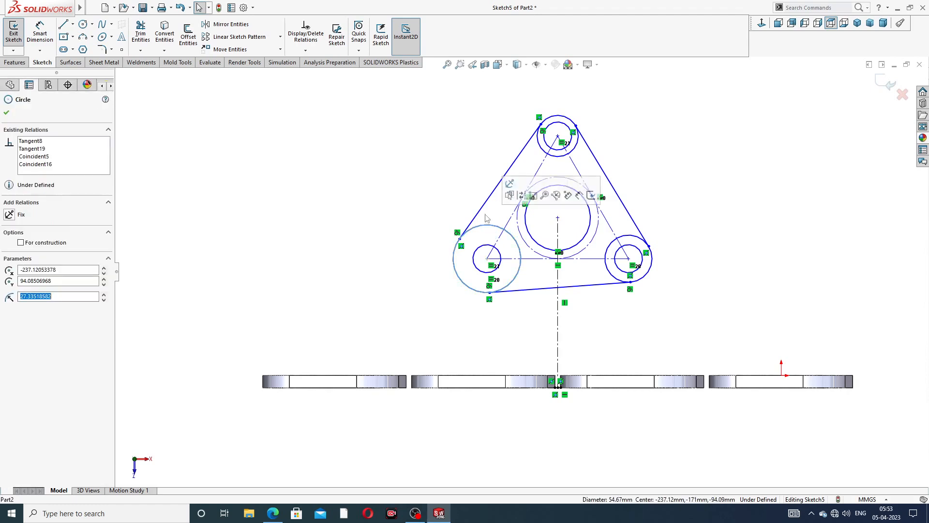
ctrl+click(540, 142)
ctrl+click(628, 239)
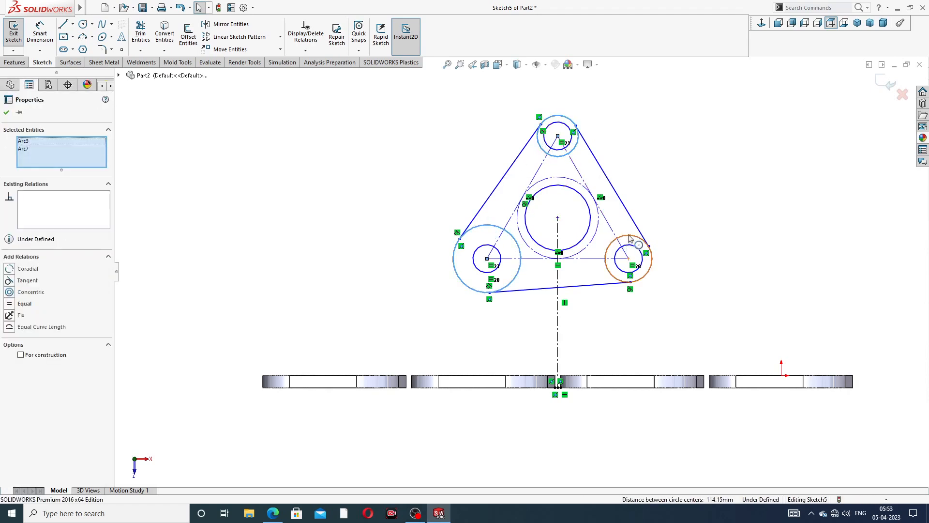
click(678, 193)
click(690, 141)
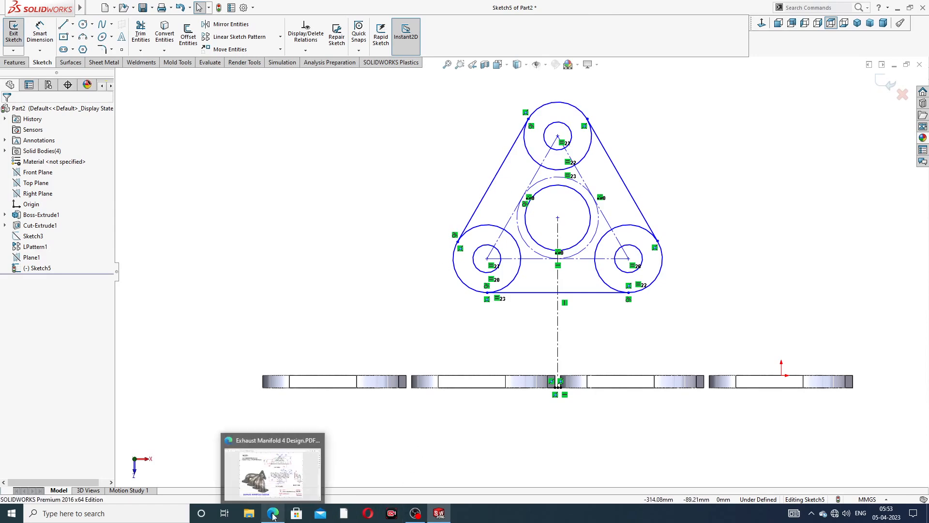
click(276, 465)
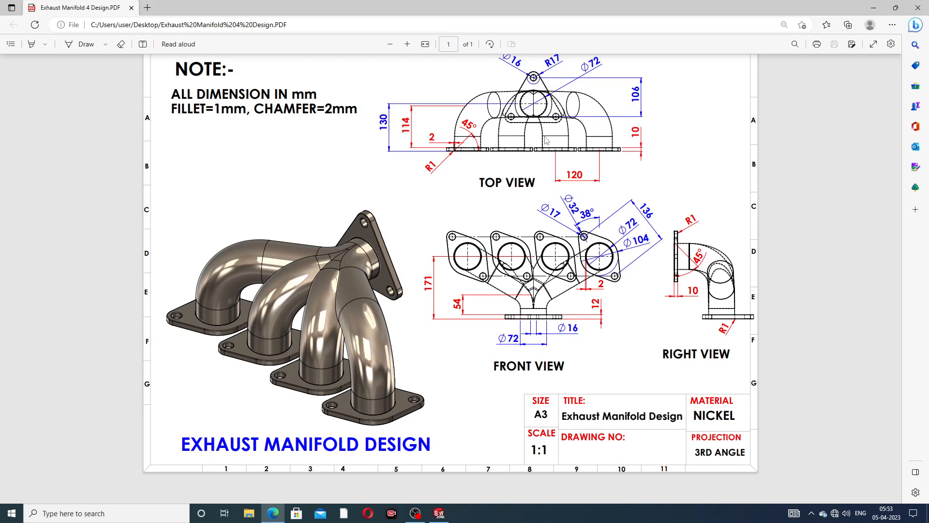
click(273, 512)
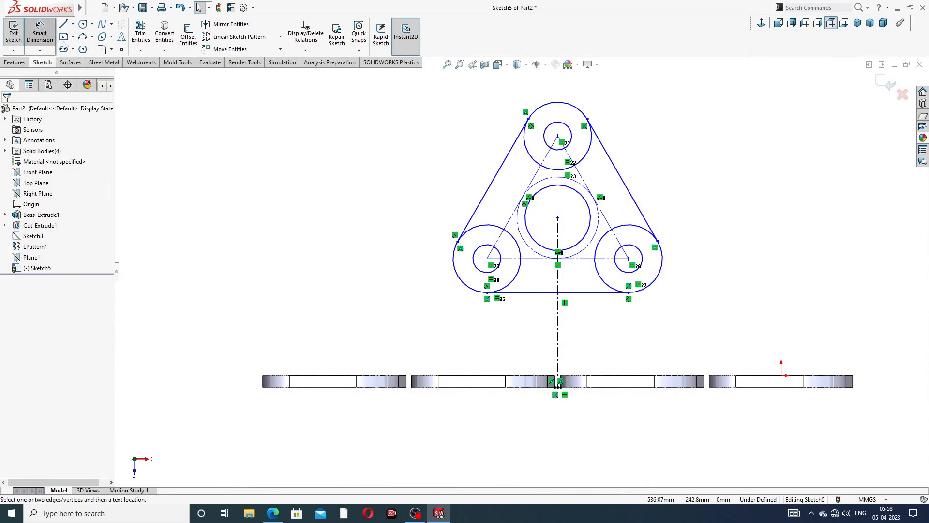
- Dimension the flange base point to the sketch centre at 130 mm
click(41, 31)
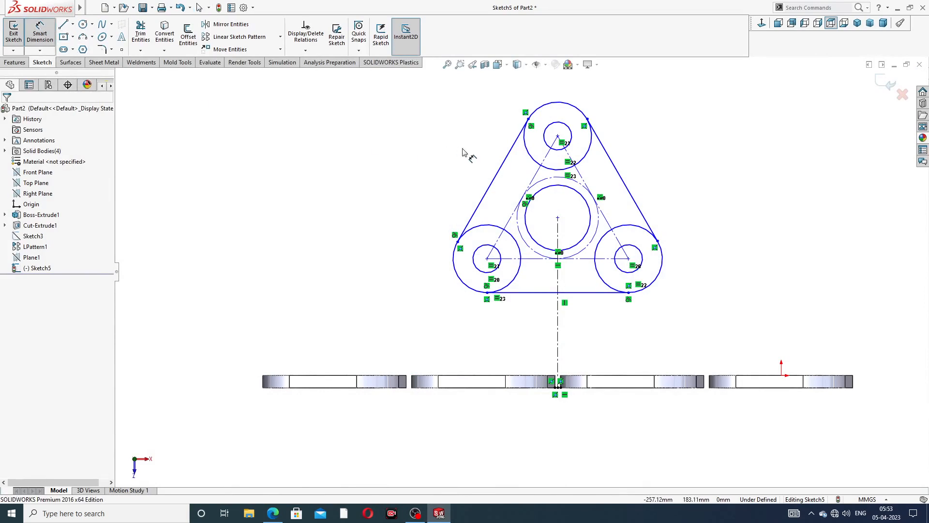
click(557, 218)
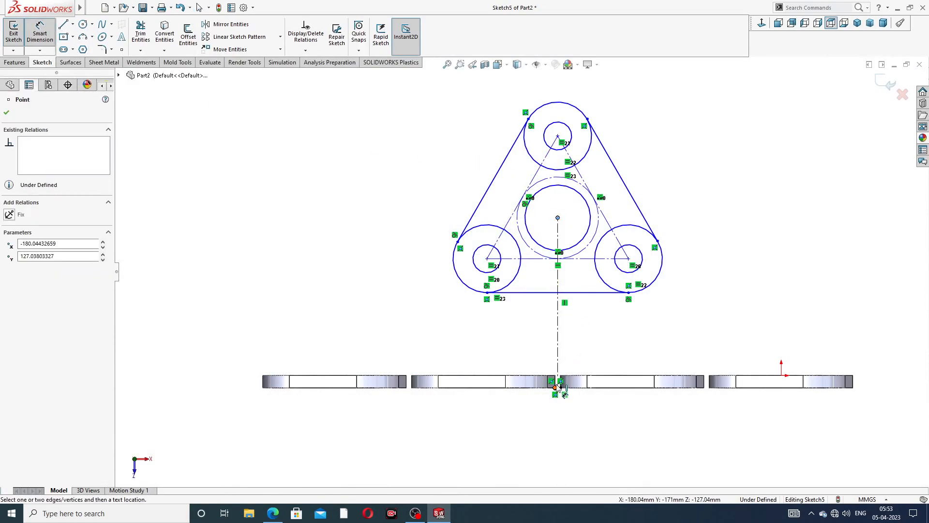
scroll(562, 394, down, 4)
click(551, 360)
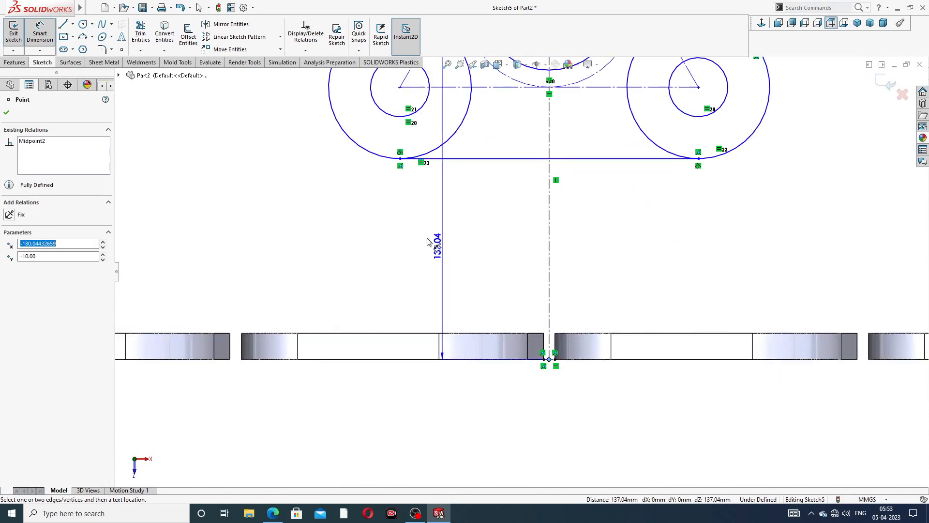
key(f)
click(232, 213)
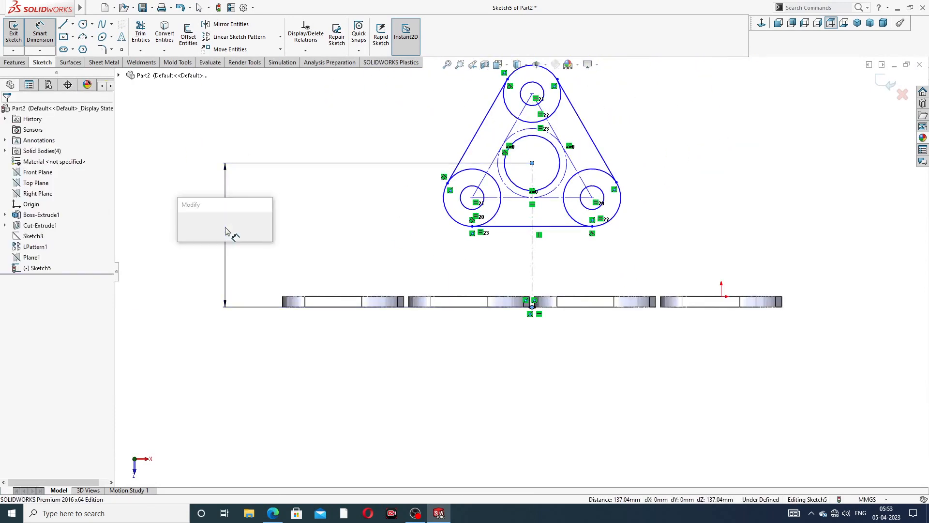
text(13)
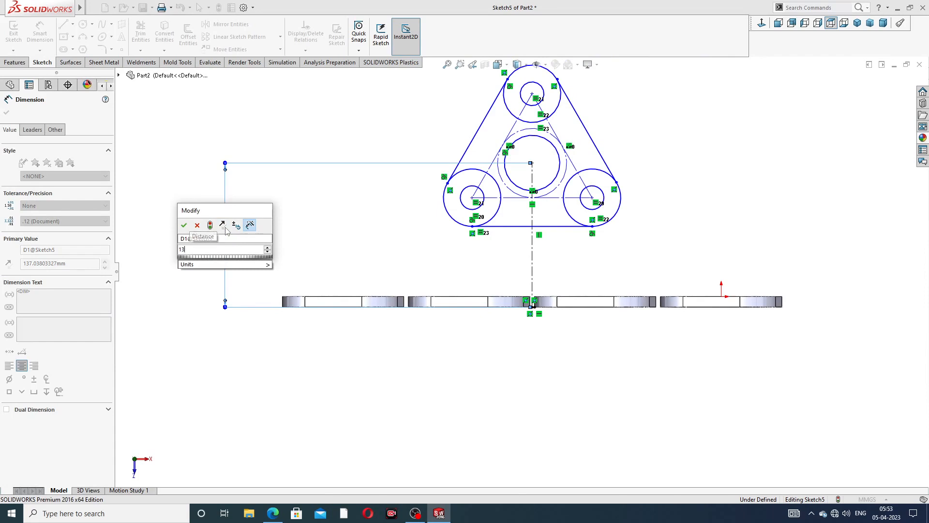
text(0)
key(Return)
click(626, 164)
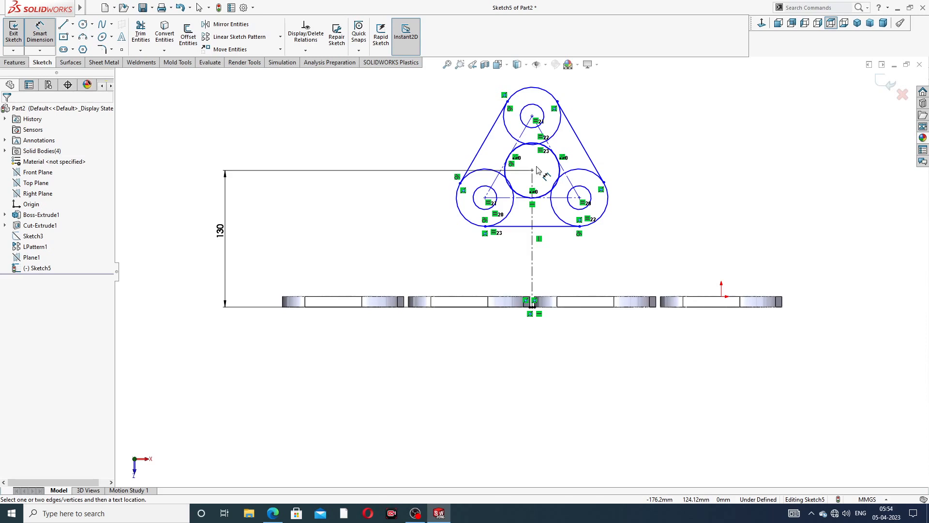
- Set the top circle centre 106 mm above the horizontal centreline, then bring up the manifold drawing
scroll(575, 145, down, 3)
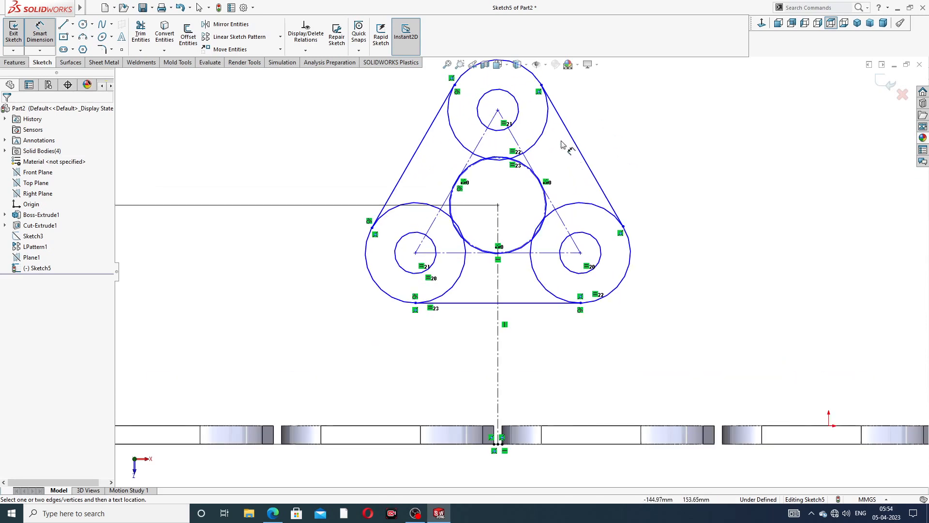
click(498, 110)
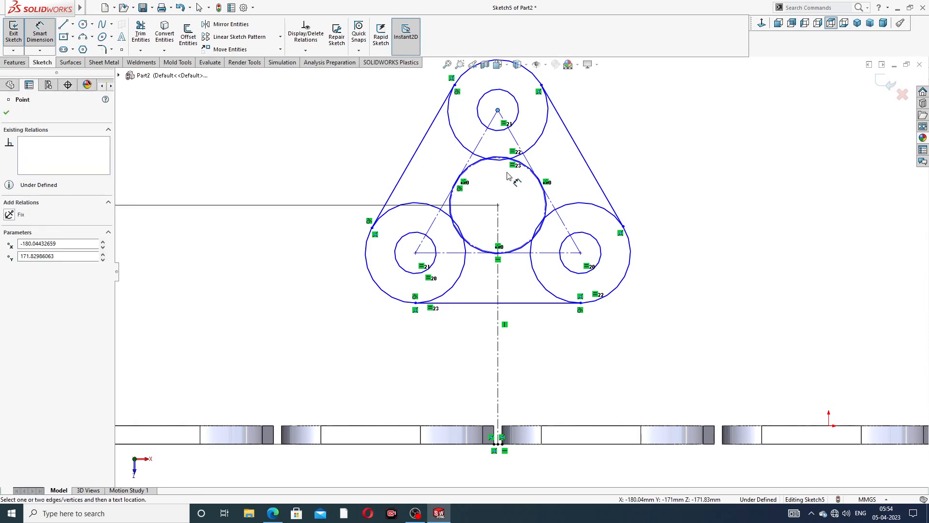
click(525, 253)
click(671, 187)
text(1)
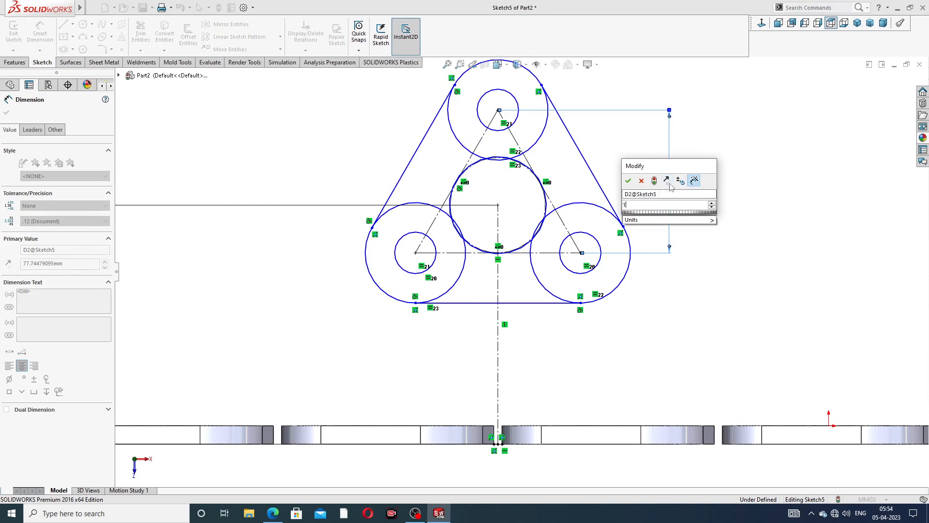
text(06)
key(Return)
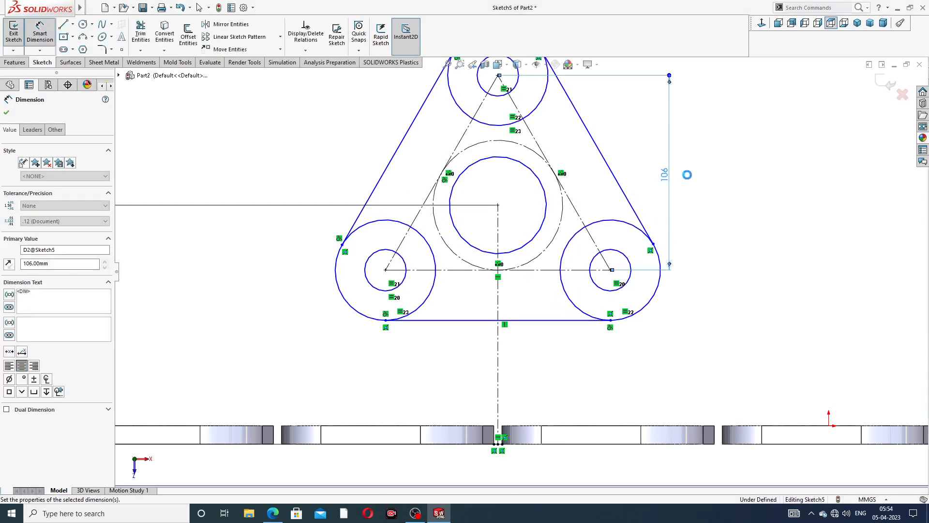
click(687, 175)
scroll(629, 145, up, 3)
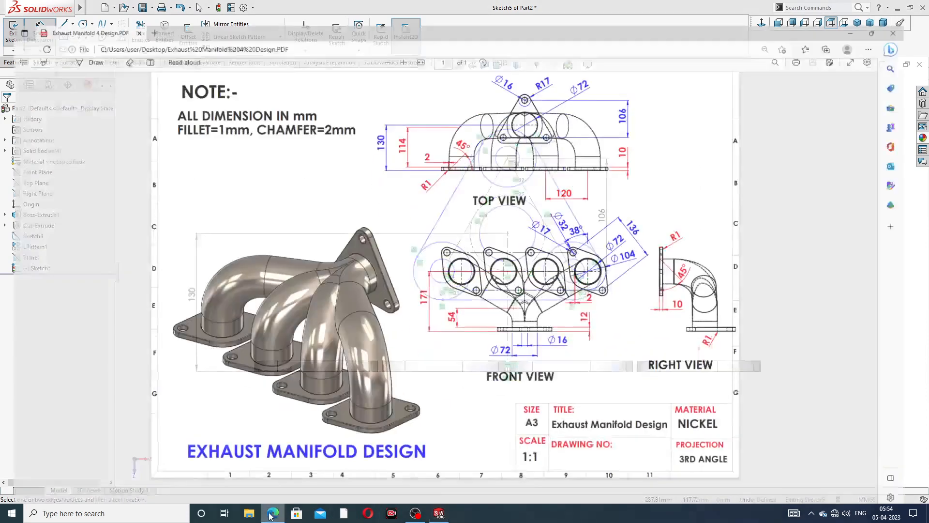
click(272, 512)
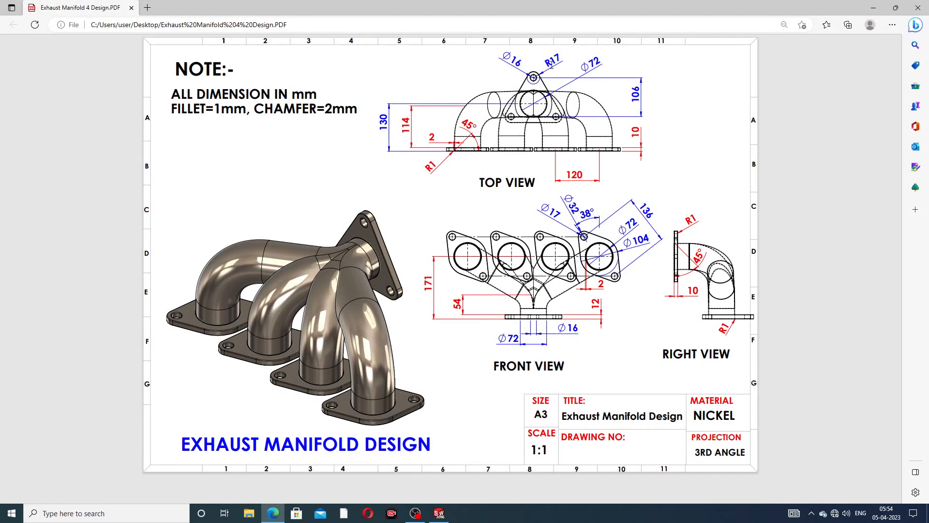
- Put away the Edge drawing to return to Sketch5 in SOLIDWORKS
click(272, 513)
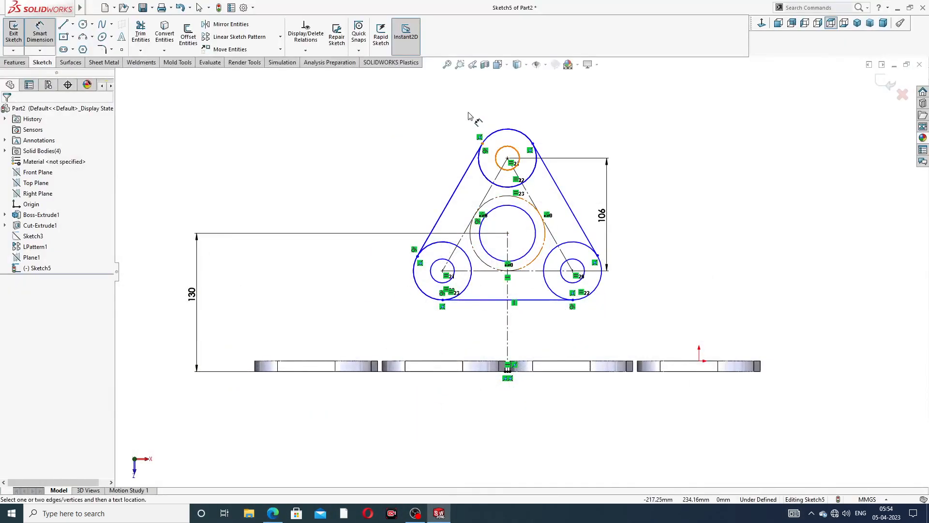
- Give the top hole a Ø16 diameter and its surrounding circle Ø34
click(506, 151)
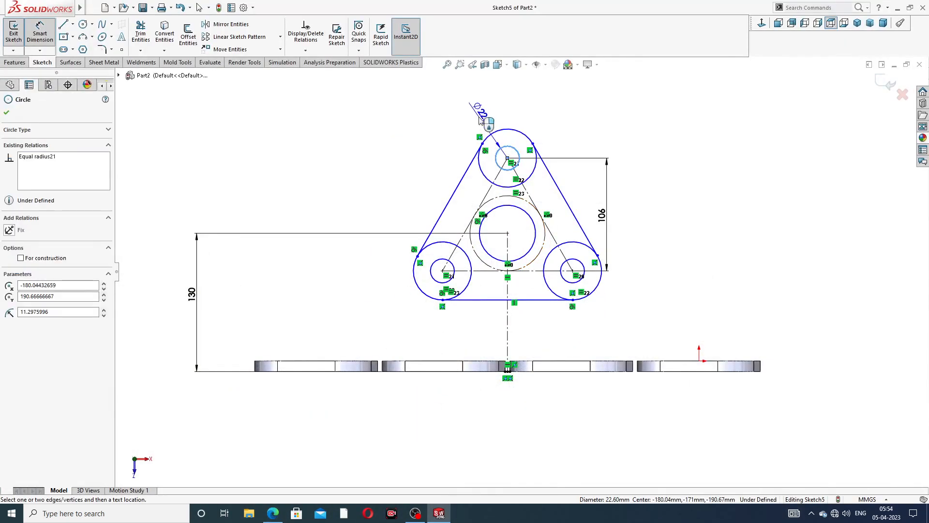
click(482, 119)
text(16)
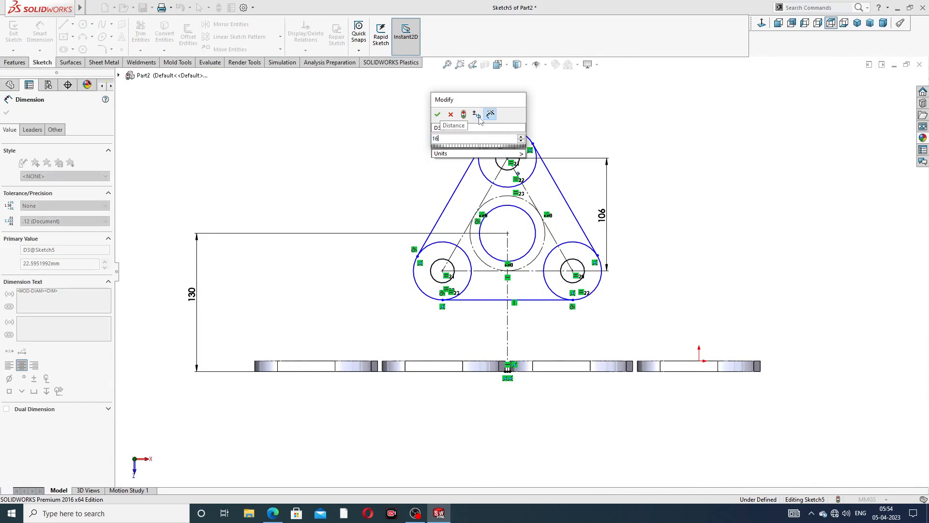
key(Return)
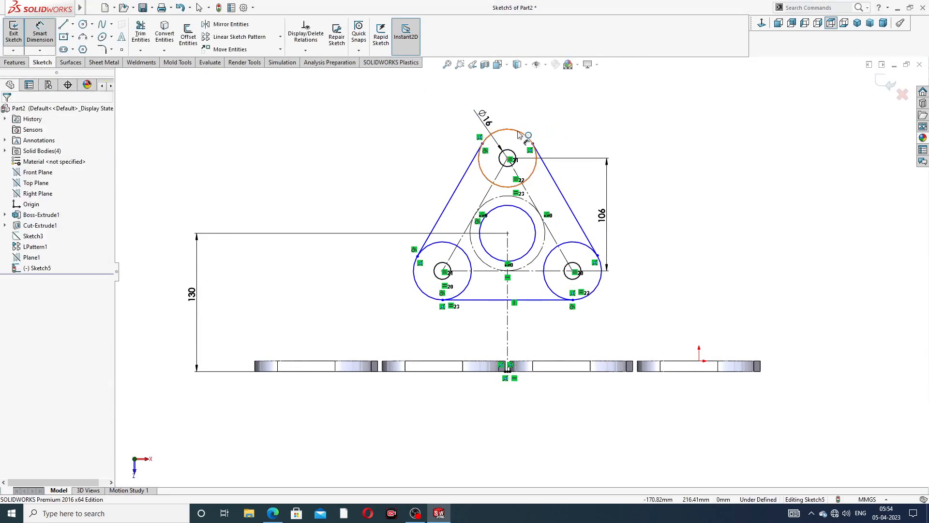
click(518, 134)
click(455, 110)
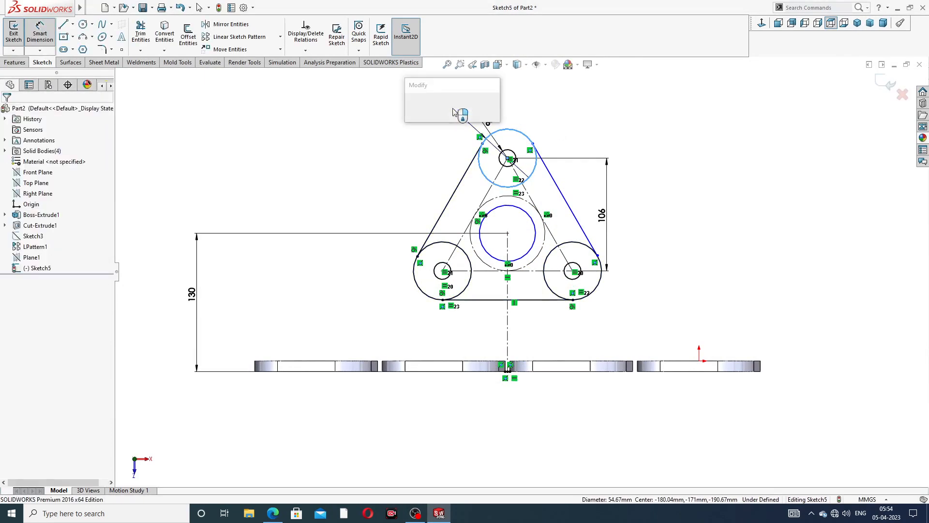
text(34)
key(Return)
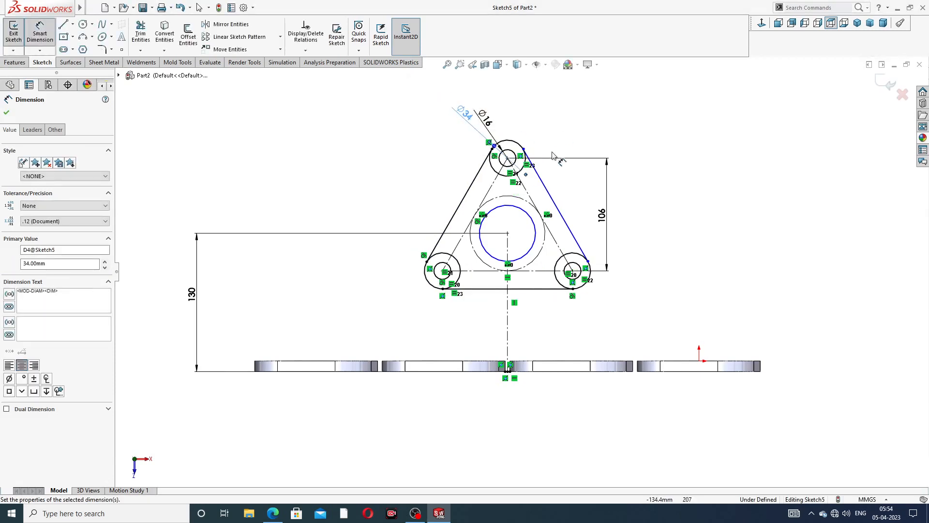
- Dimension the central circle at Ø72 and end Smart Dimension
click(529, 212)
click(591, 138)
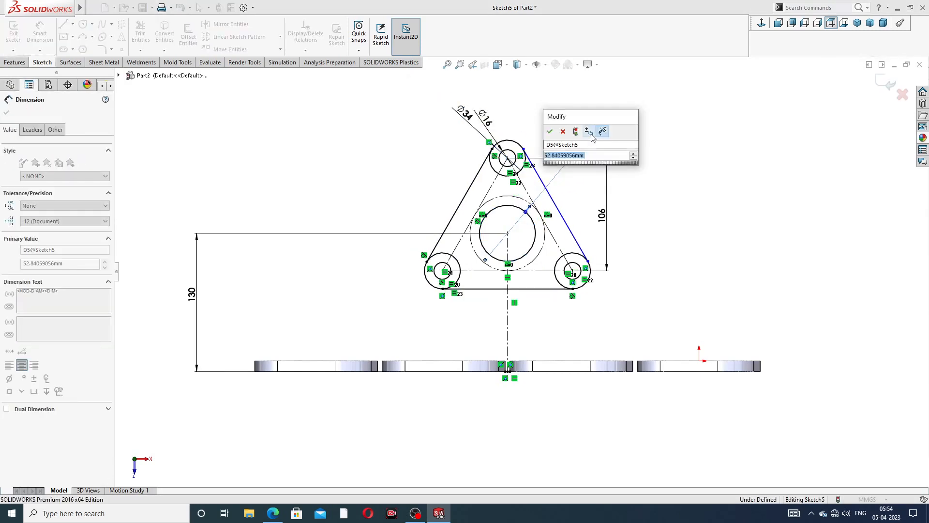
text(72)
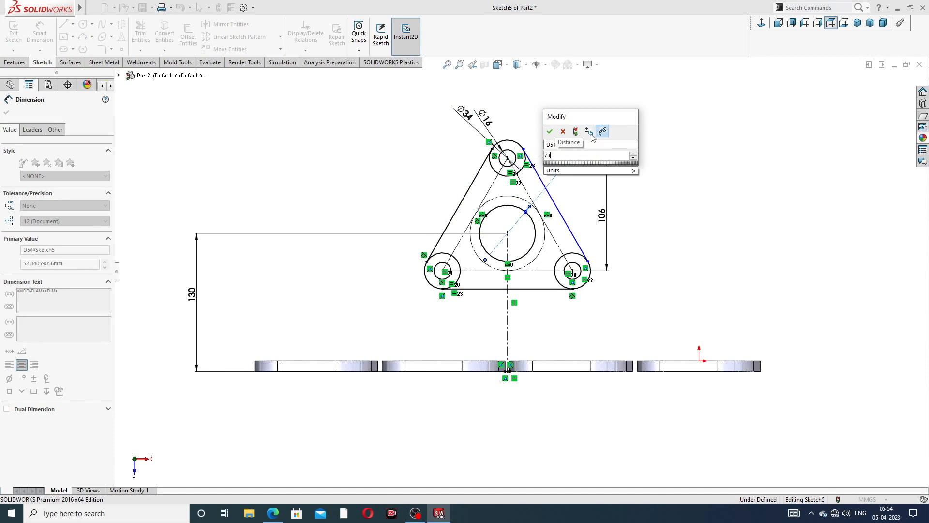
key(Escape)
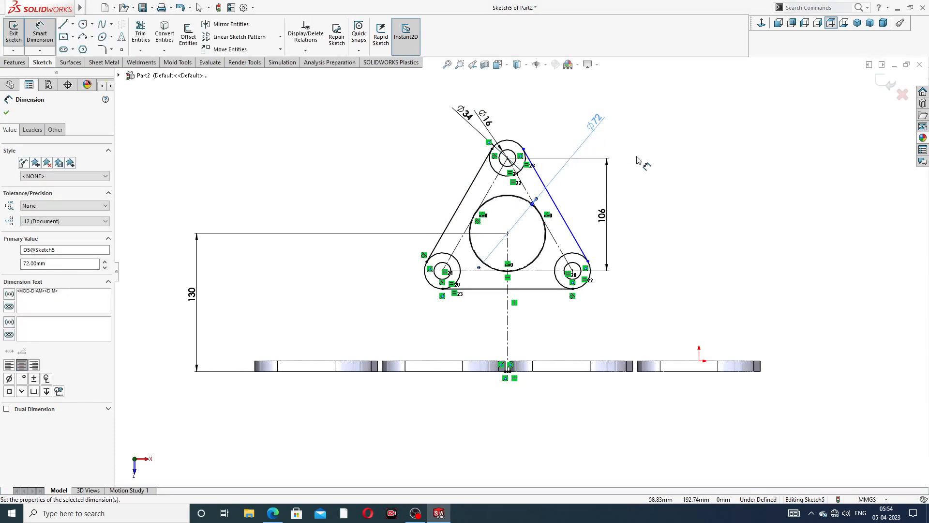
click(636, 159)
scroll(555, 184, down, 3)
right_click(670, 137)
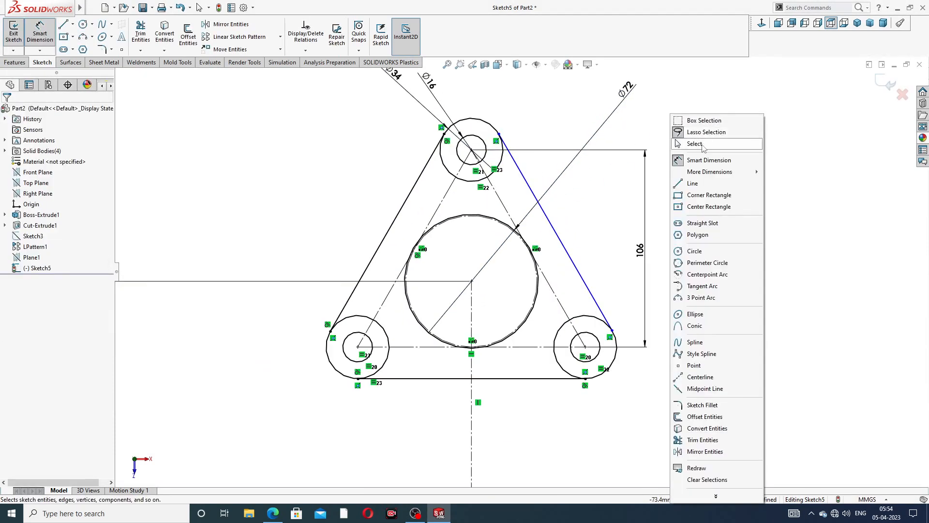
- Make the right slanted line tangent to the top outer arc and the lower-right circle
click(694, 143)
click(518, 167)
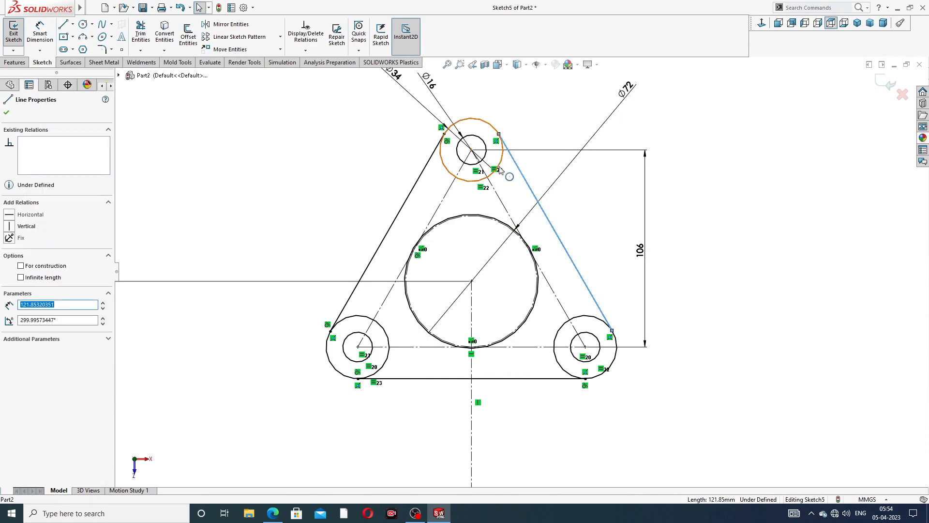
ctrl+click(501, 164)
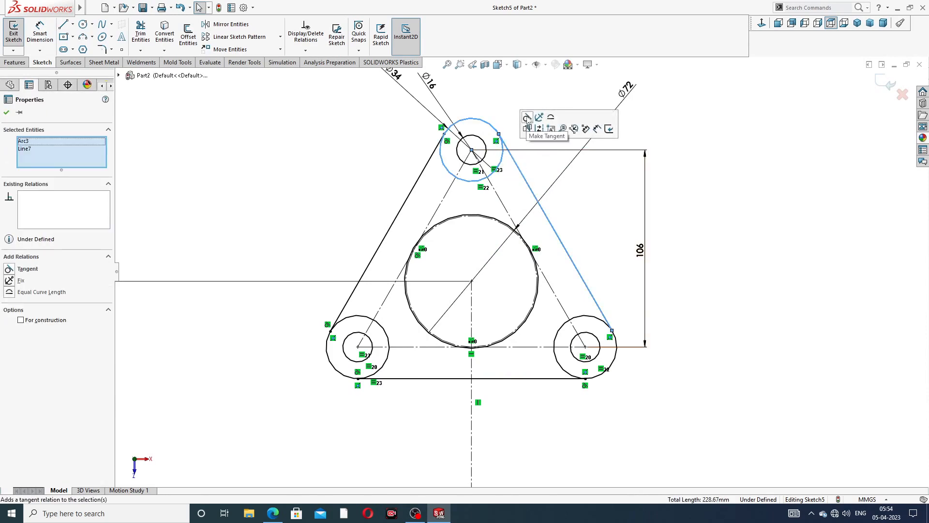
click(28, 268)
key(Escape)
click(601, 310)
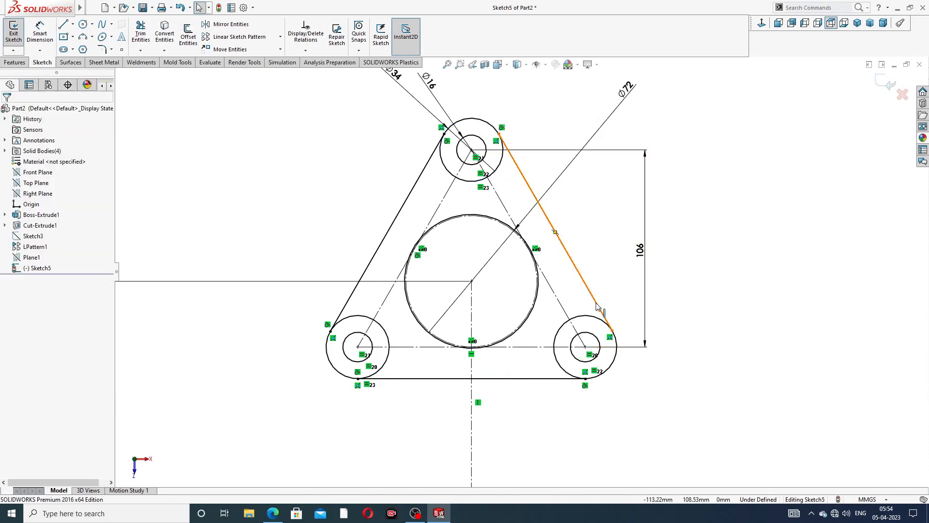
ctrl+click(584, 319)
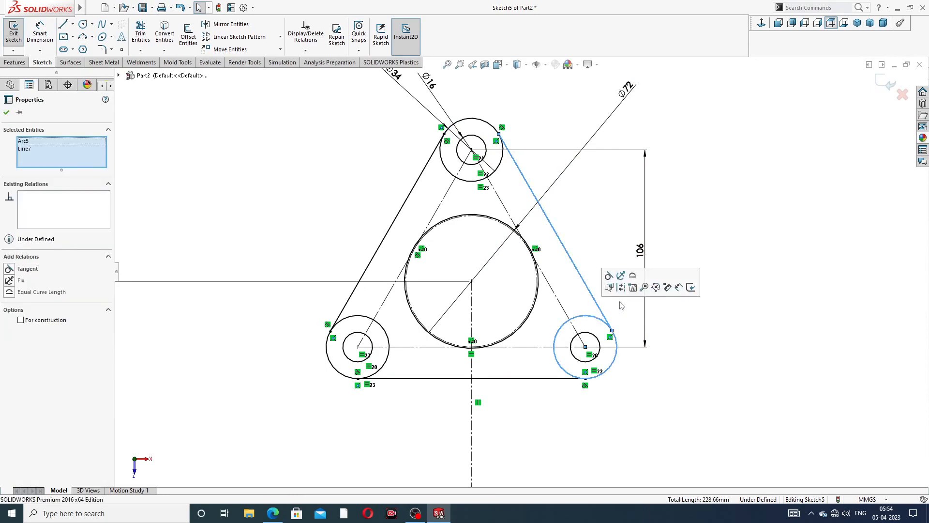
click(611, 280)
click(729, 222)
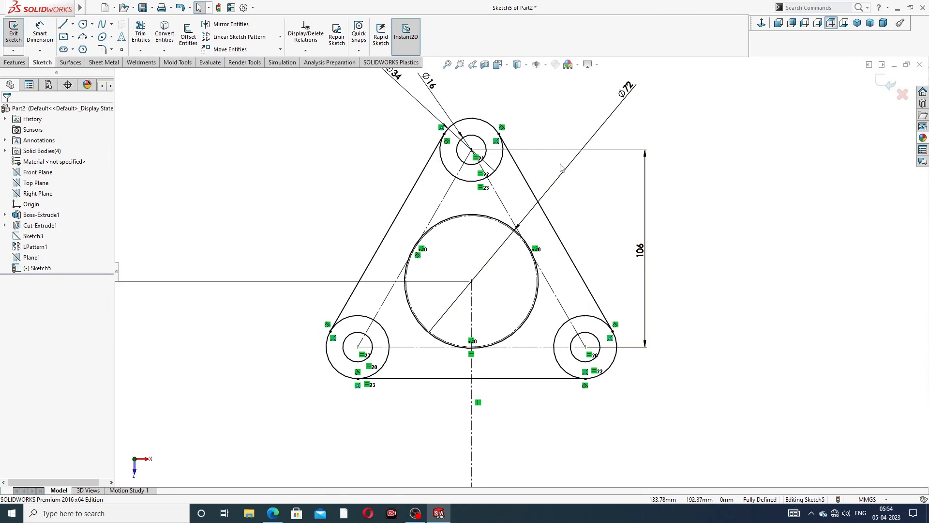
scroll(567, 193, up, 3)
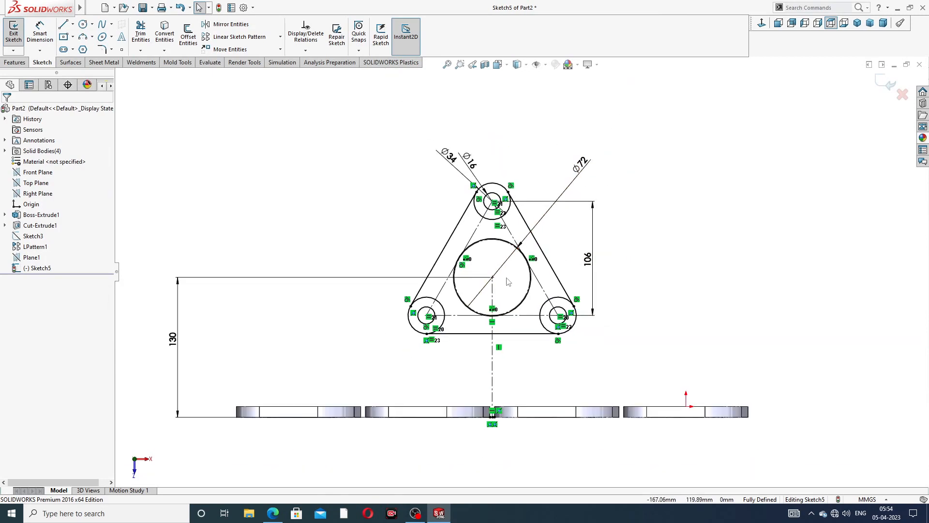
- Power-trim the extra left and bottom arcs of the top outer circle
scroll(506, 278, down, 3)
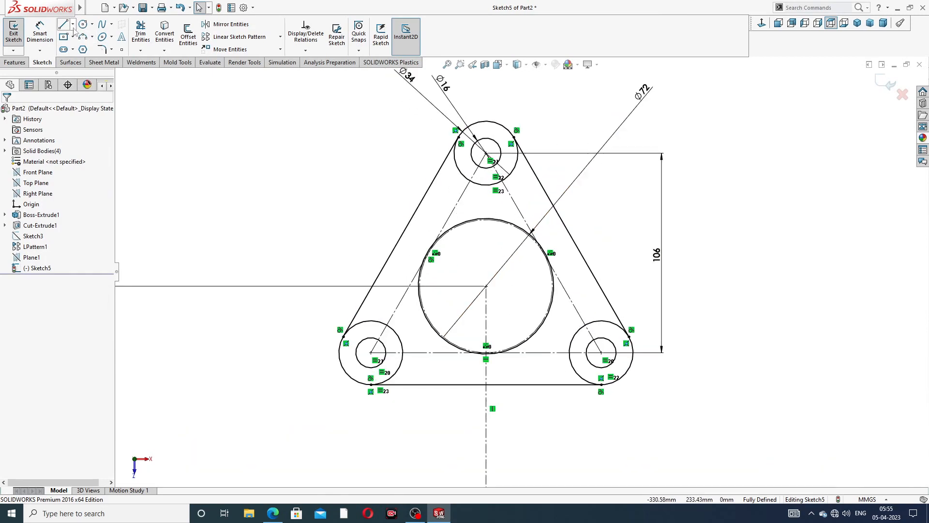
click(141, 33)
scroll(458, 188, down, 3)
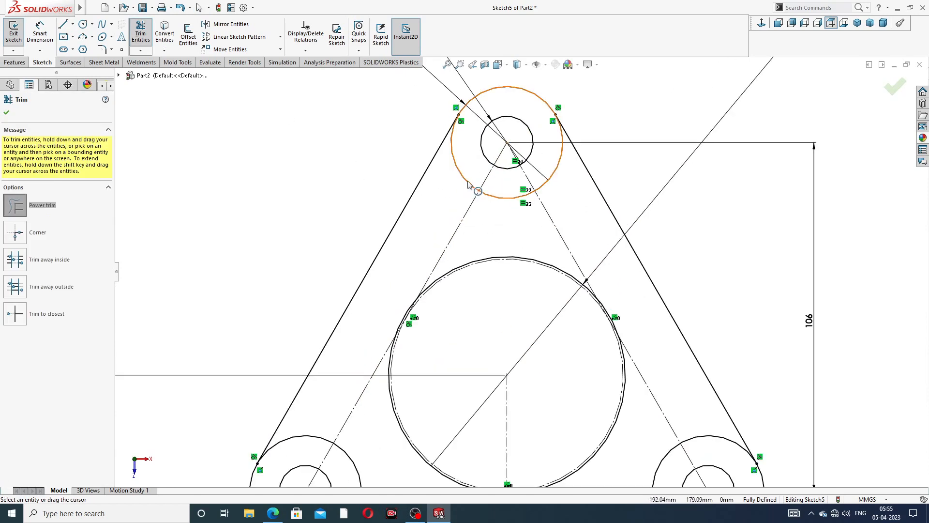
click(467, 187)
click(519, 198)
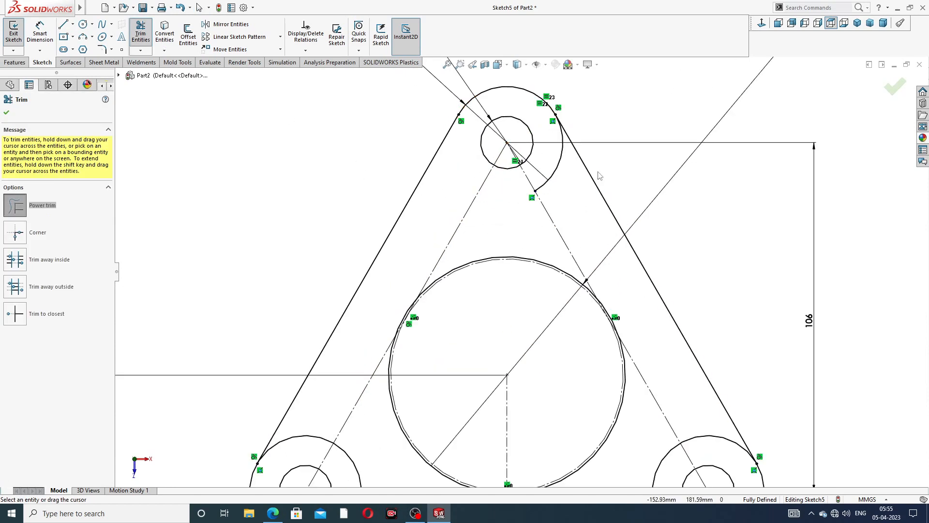
click(557, 173)
scroll(575, 242, up, 4)
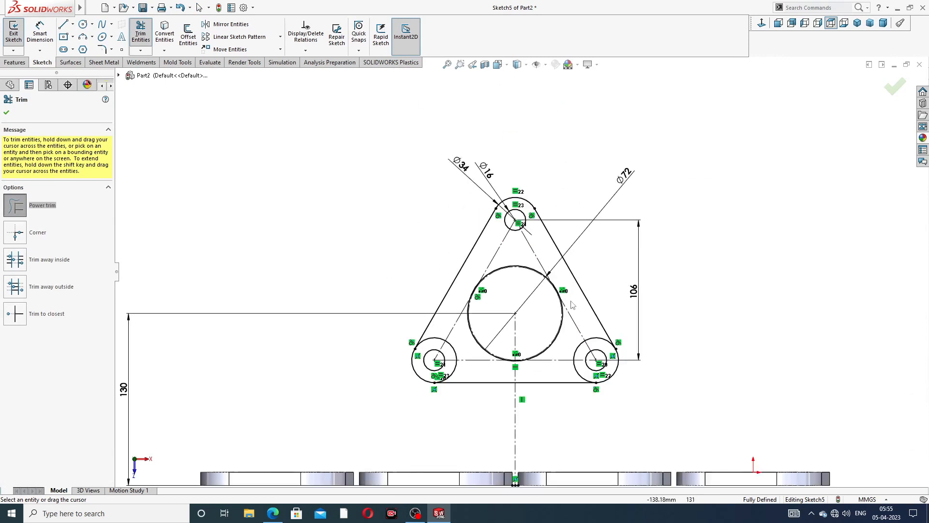
- Trim the leftover arcs of the lower-right and lower-left outer circles to close the outline
scroll(602, 340, down, 1)
drag(601, 337, 577, 370)
click(570, 398)
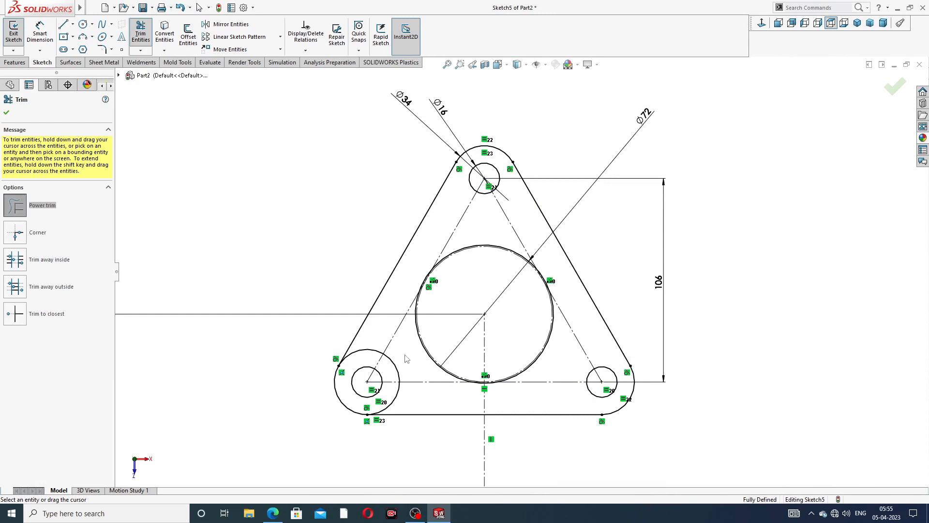
mouse_move(409, 358)
mouse_down()
mouse_move(384, 367)
mouse_move(370, 359)
mouse_up()
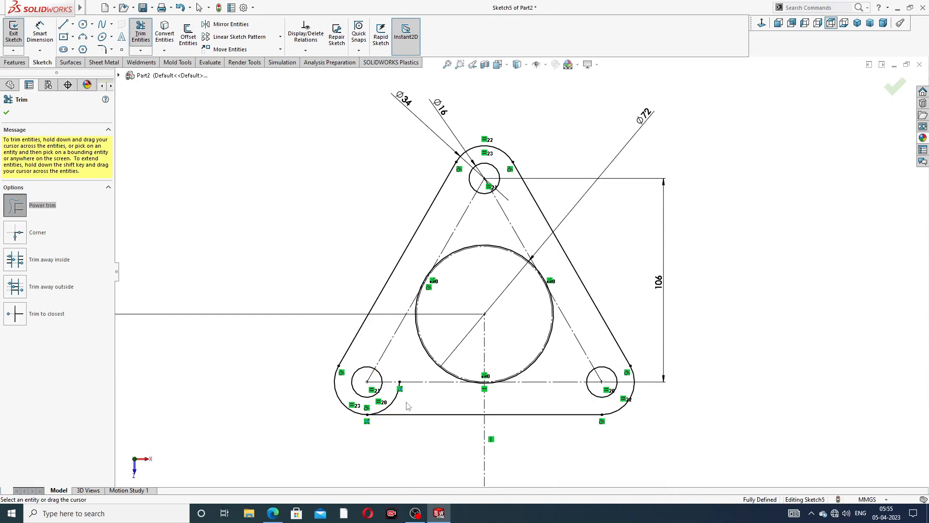
drag(406, 401, 389, 394)
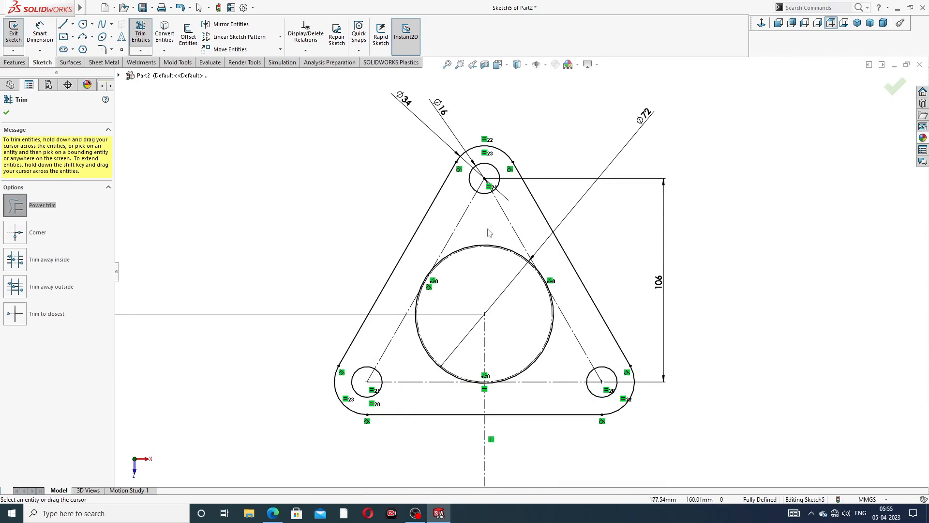
click(5, 113)
click(13, 63)
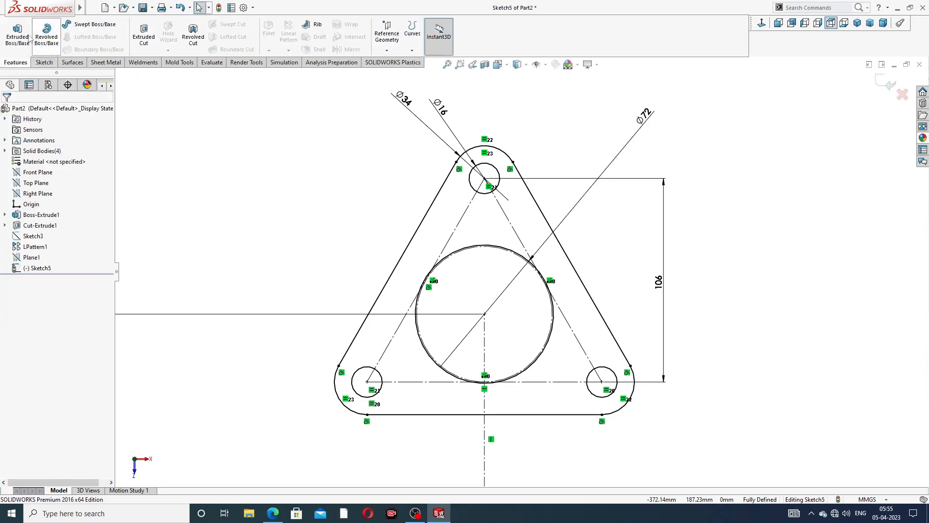
click(18, 34)
middle_drag(506, 257, 482, 259)
click(274, 514)
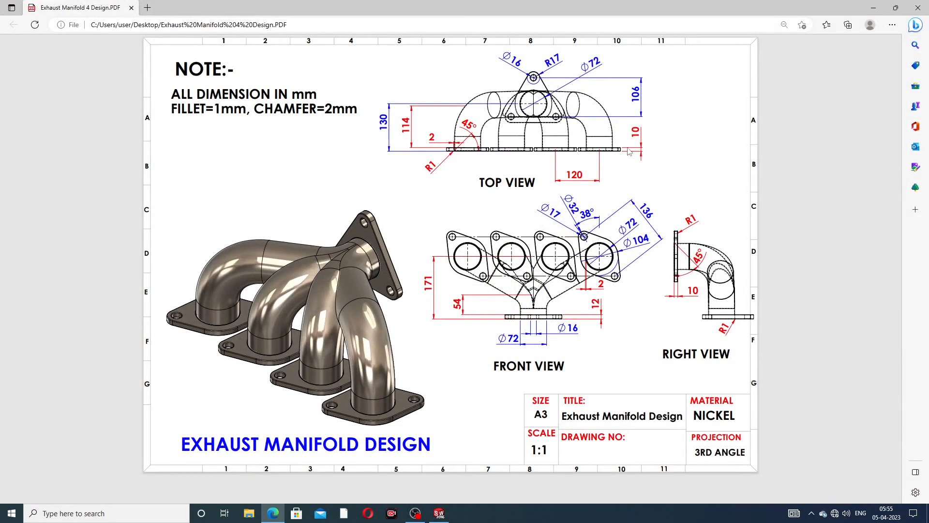
click(273, 512)
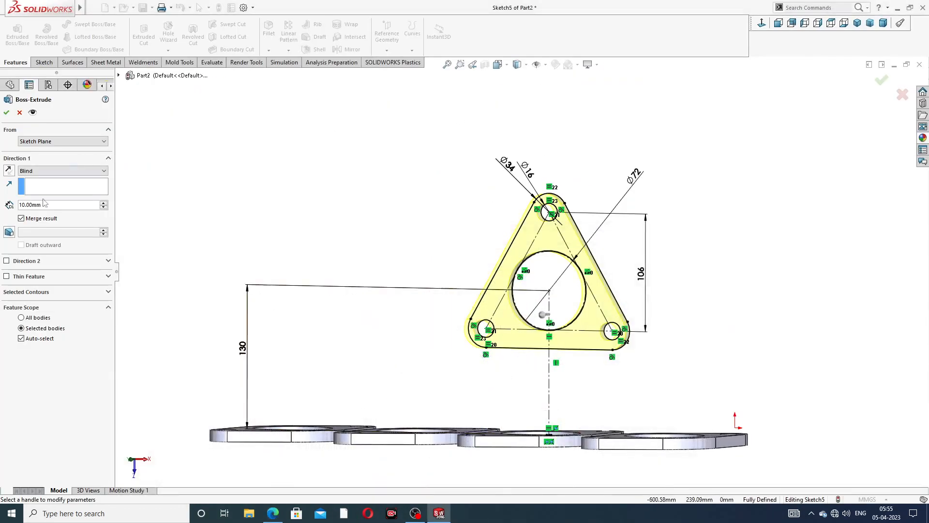
- Extrude the triangular flange sketch 12 mm as a solid boss
drag(45, 209, 2, 208)
text(12)
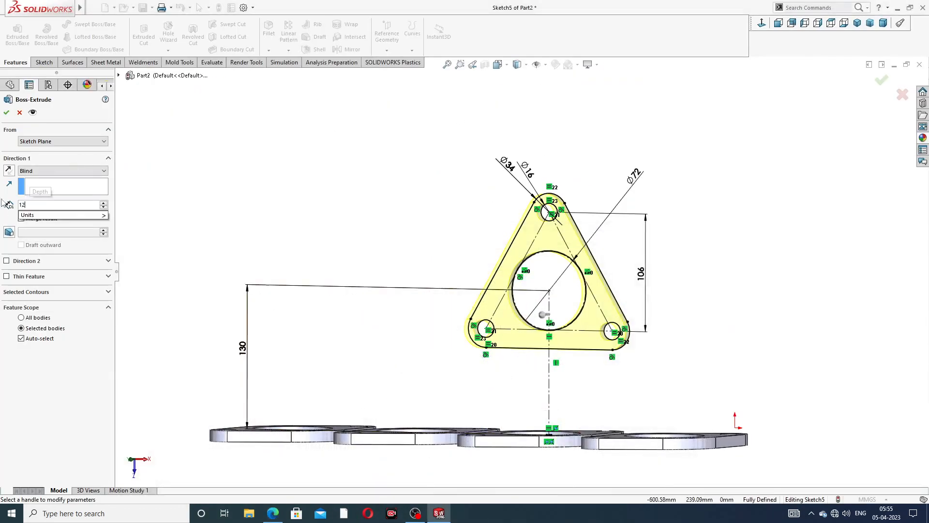
key(Return)
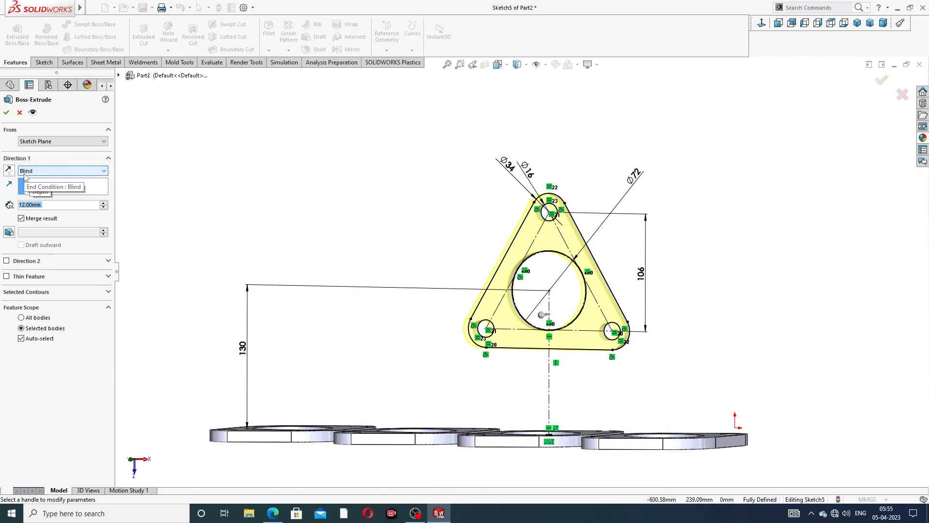
click(6, 113)
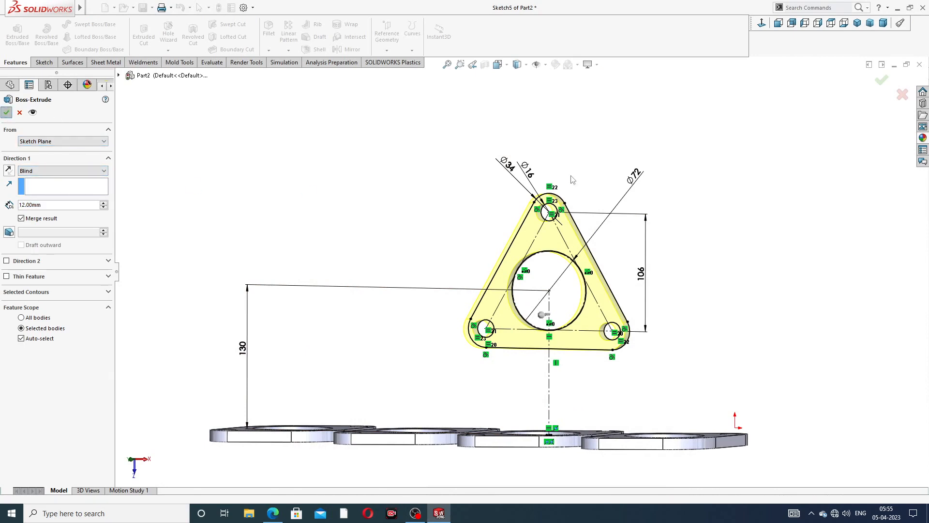
- Orbit around the new flange plate to inspect it, then bring up the manifold drawing
middle_drag(655, 239, 691, 231)
click(692, 232)
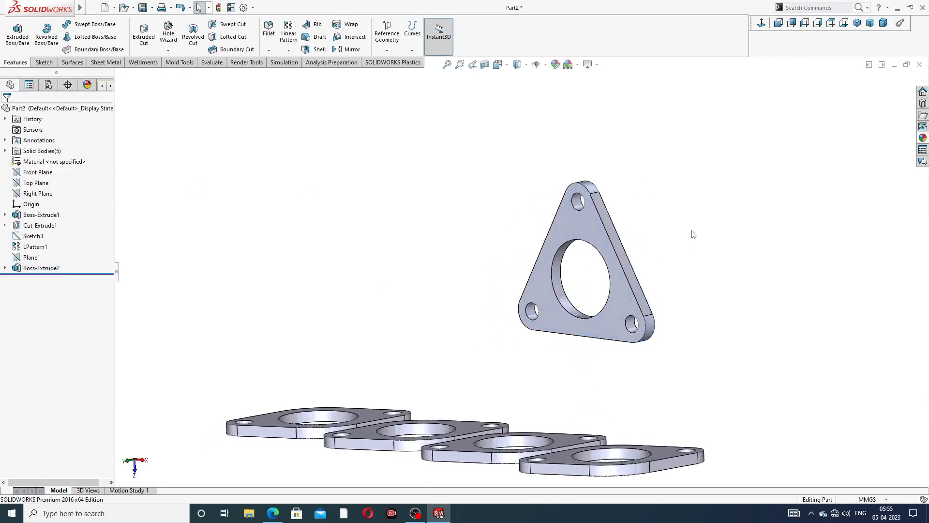
scroll(518, 234, up, 3)
middle_drag(526, 243, 525, 285)
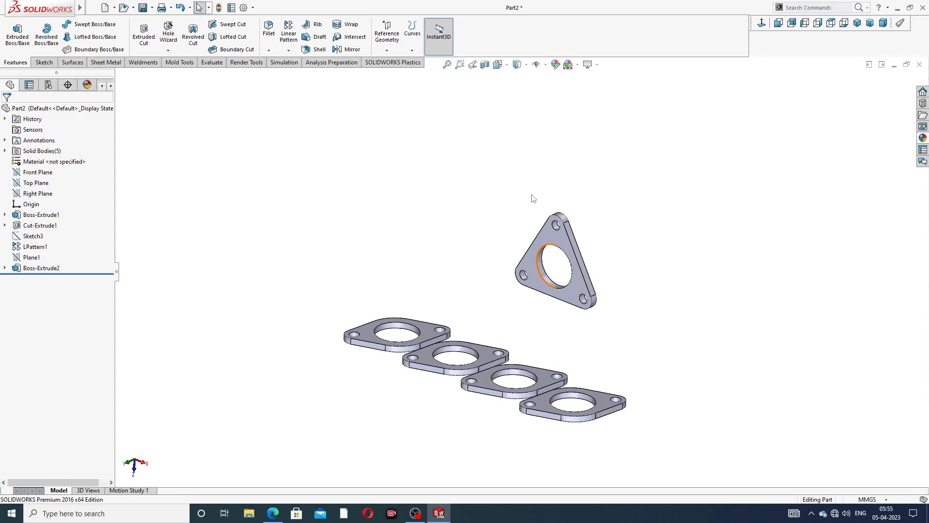
middle_drag(529, 291, 584, 205)
scroll(482, 325, up, 3)
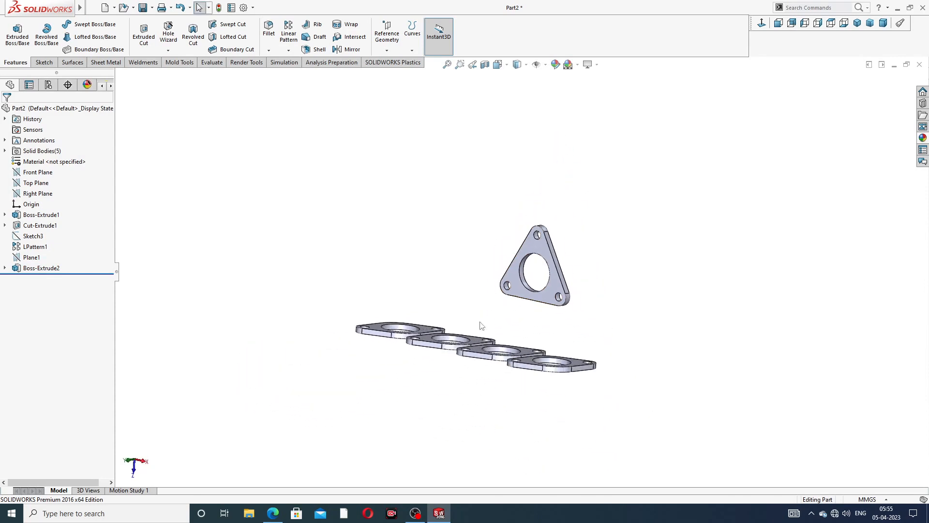
click(272, 513)
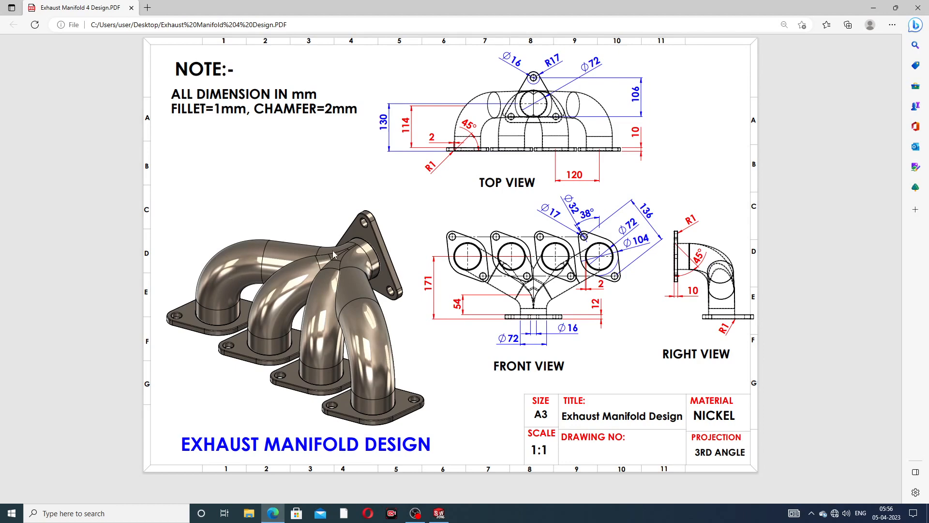
- Put away the Edge drawing and orbit the part to view its flanges
click(273, 513)
mouse_move(466, 251)
middle_down()
mouse_move(406, 343)
mouse_move(419, 356)
middle_up()
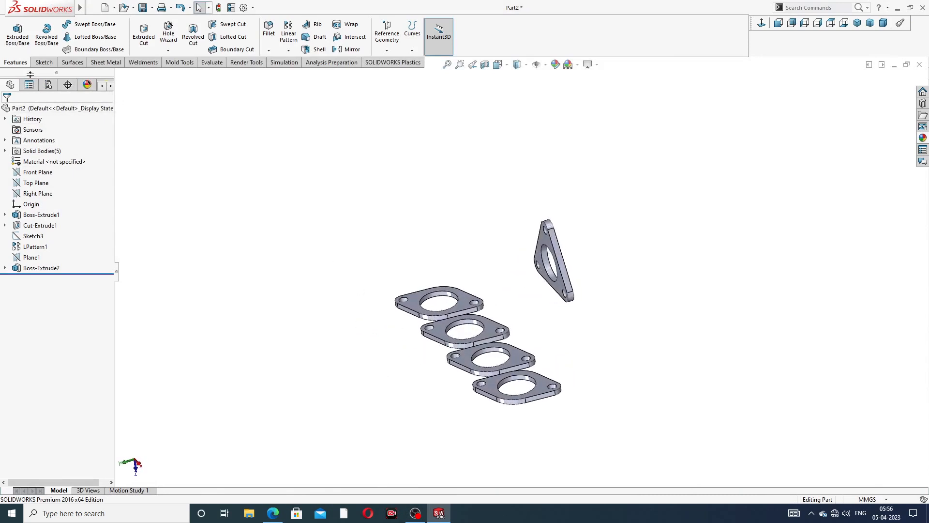
- Start a new 3D sketch and begin a line at the triangular flange's hole centre
click(45, 65)
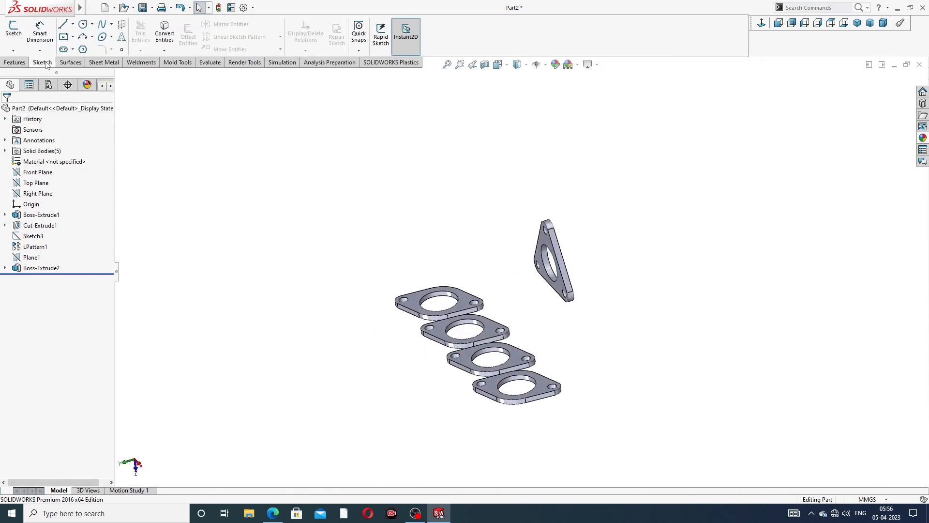
click(13, 50)
click(30, 74)
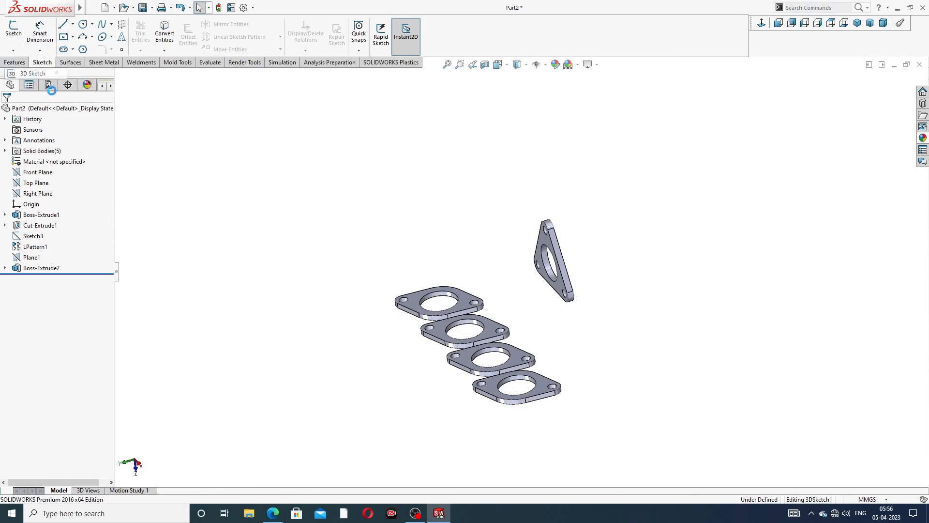
mouse_move(295, 222)
middle_down()
mouse_move(325, 222)
mouse_move(347, 264)
middle_up()
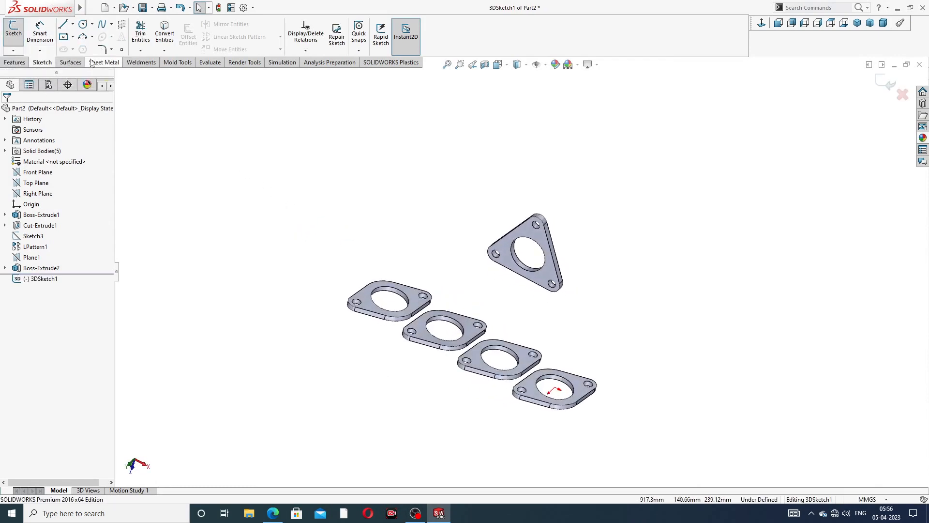
click(63, 24)
scroll(476, 312, down, 2)
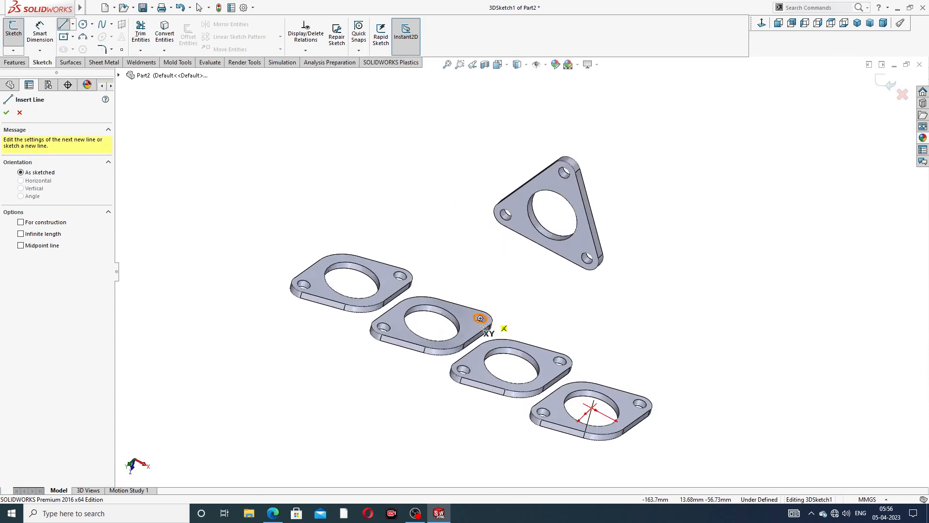
click(552, 215)
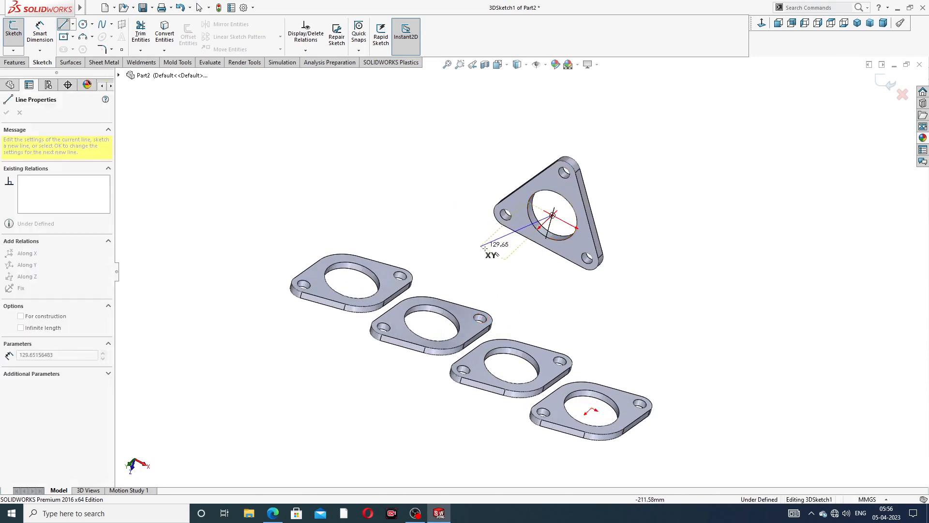
middle_drag(497, 249, 441, 214)
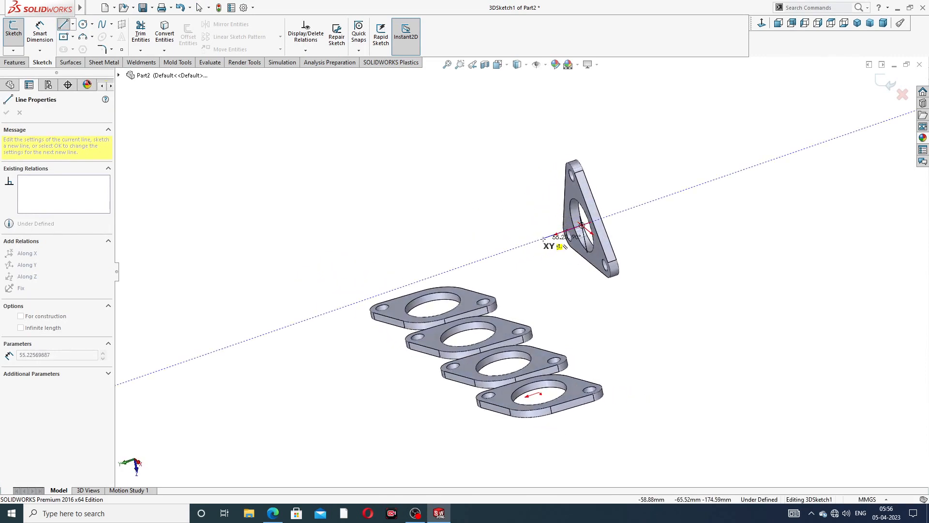
right_click(528, 205)
click(549, 210)
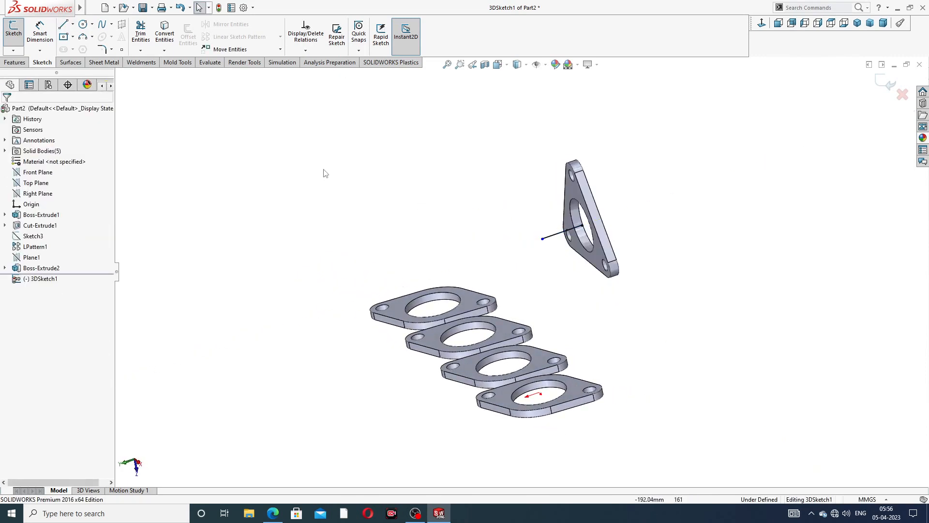
mouse_move(491, 246)
middle_down()
mouse_move(504, 234)
mouse_move(515, 242)
mouse_move(503, 236)
middle_up()
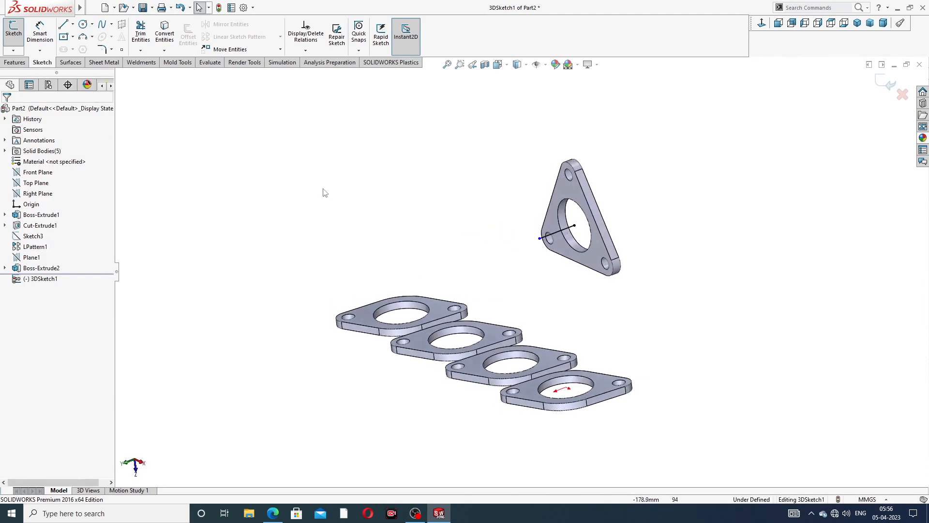
- Draw the vertical leg rising from the first inlet flange's hole centre
click(62, 26)
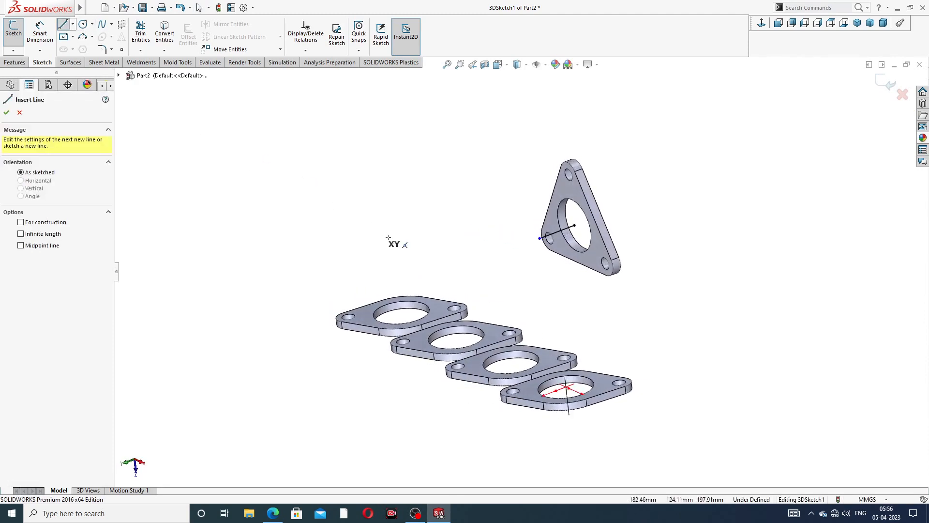
middle_drag(400, 249, 406, 261)
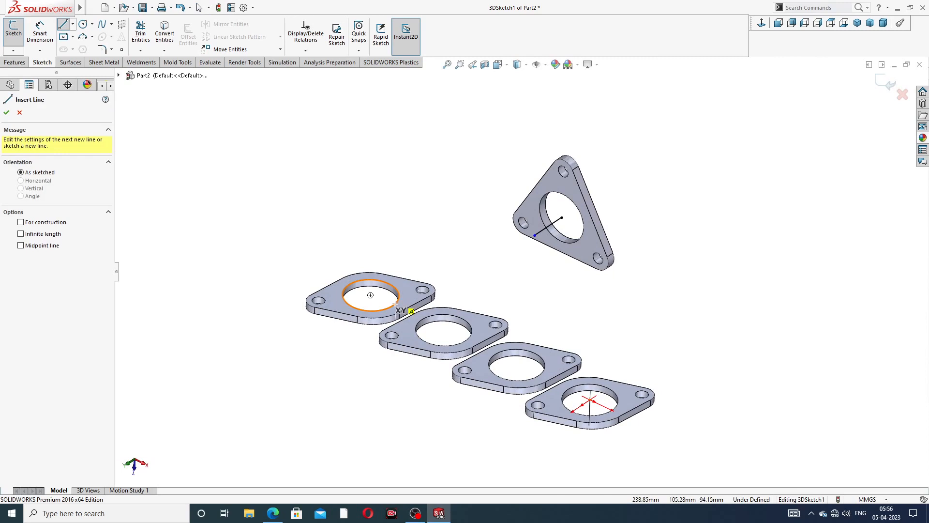
click(370, 295)
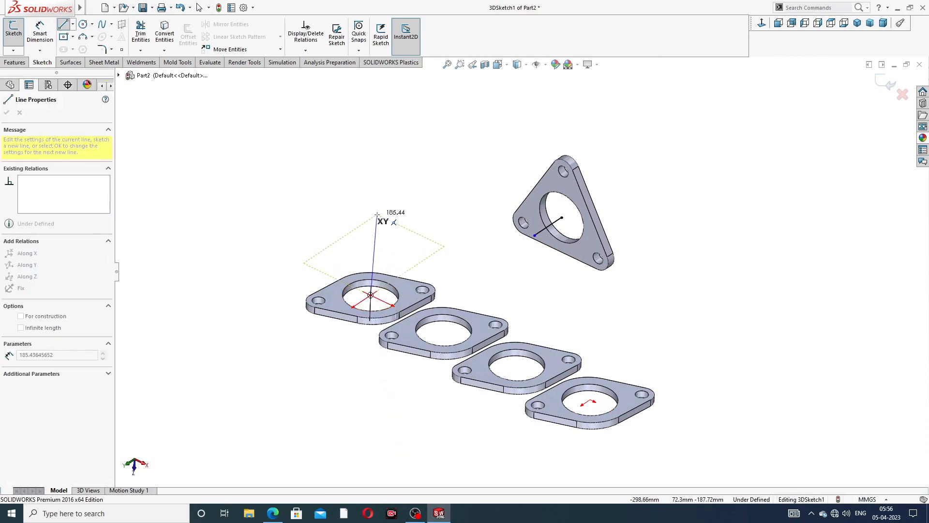
middle_drag(377, 214, 421, 190)
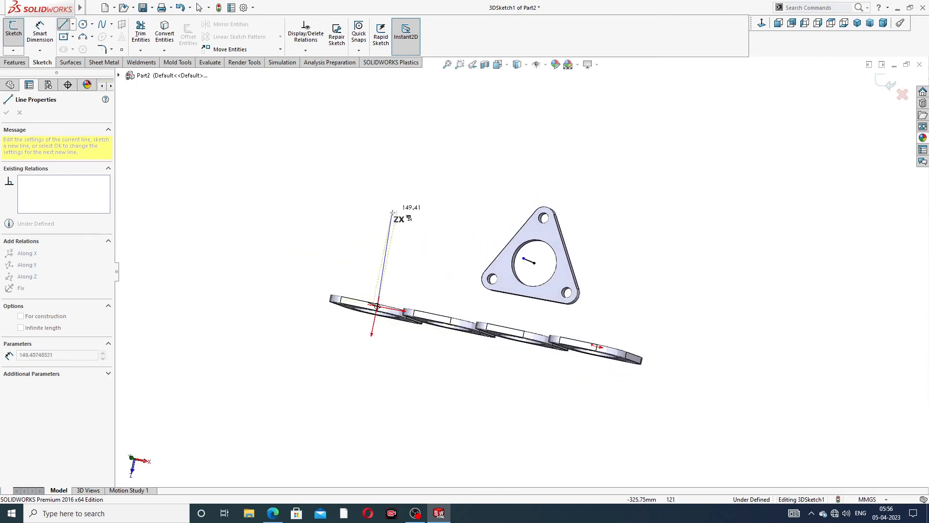
click(389, 249)
right_click(415, 203)
click(440, 213)
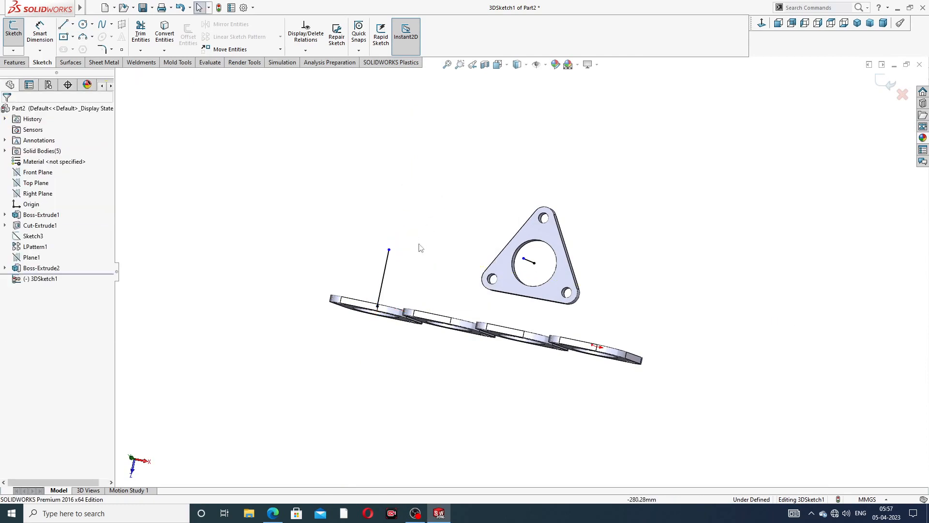
middle_drag(422, 247, 493, 275)
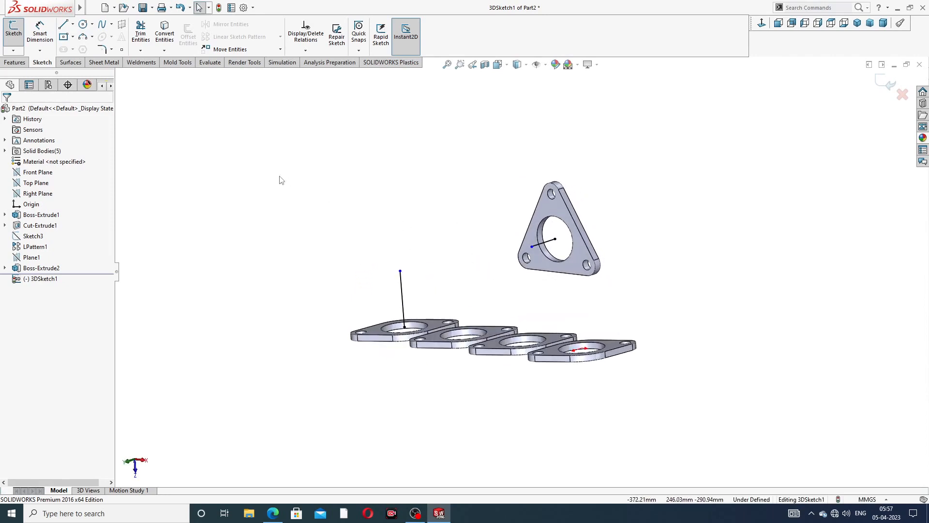
- Connect the vertical leg's top to the outlet flange's hole centre with a line
click(64, 26)
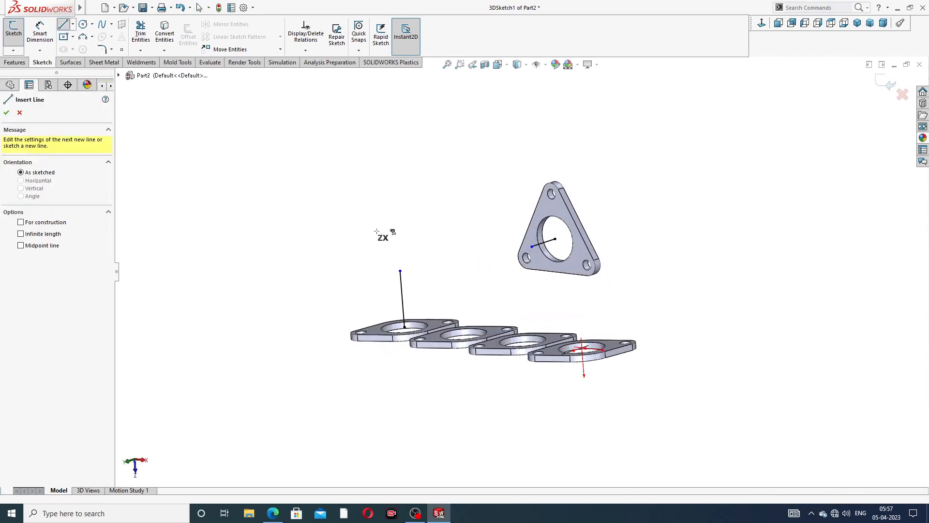
click(399, 271)
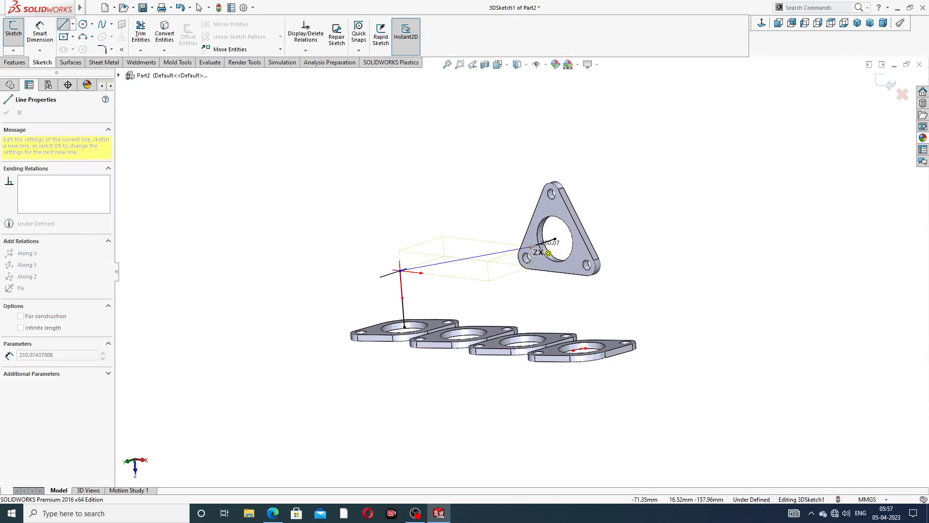
click(532, 247)
right_click(579, 160)
click(598, 169)
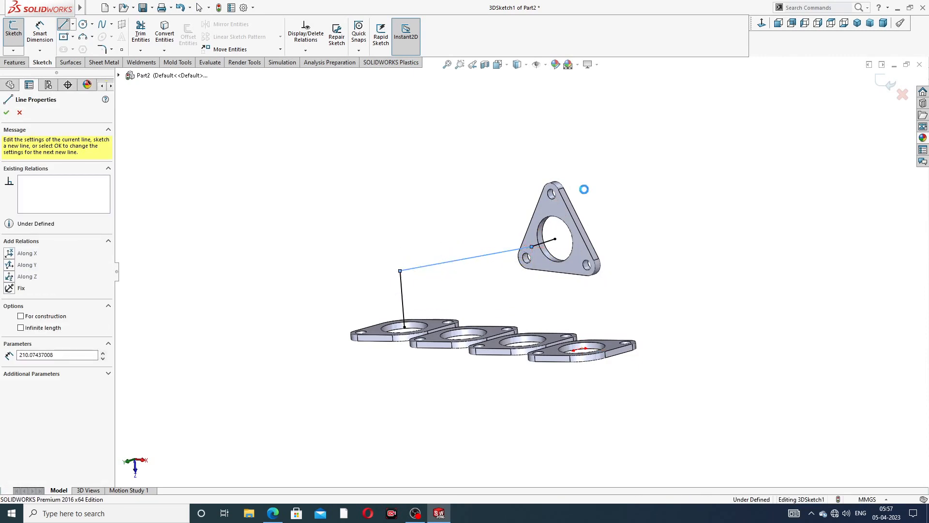
scroll(532, 264, down, 1)
scroll(532, 263, down, 1)
middle_drag(541, 138, 577, 180)
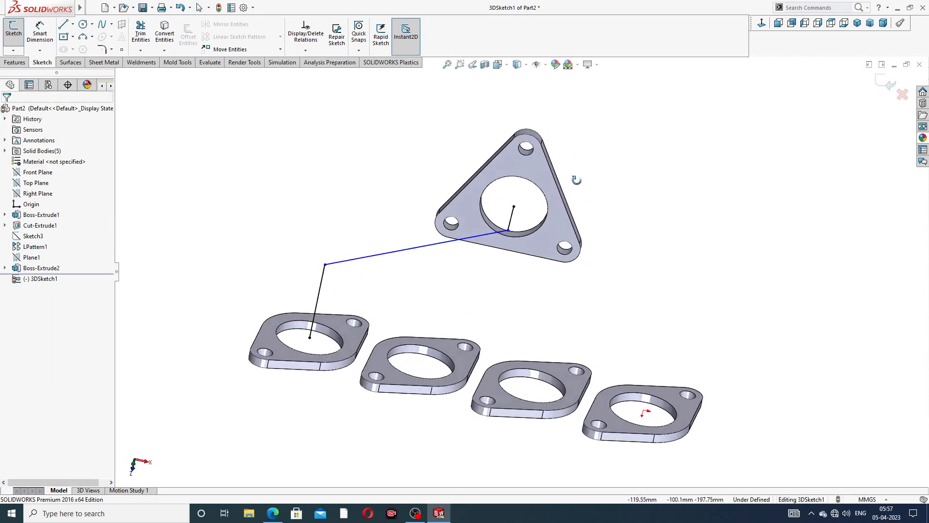
scroll(275, 187, up, 2)
scroll(378, 227, down, 2)
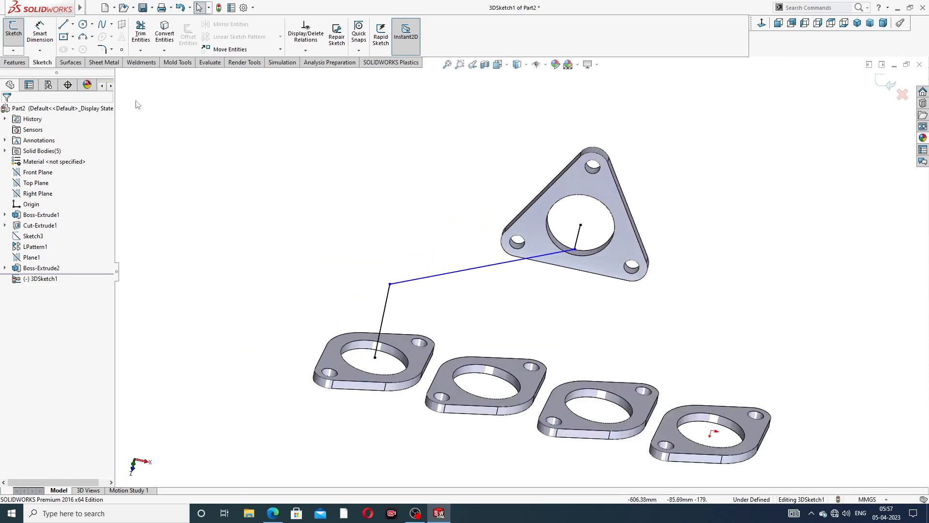
click(40, 35)
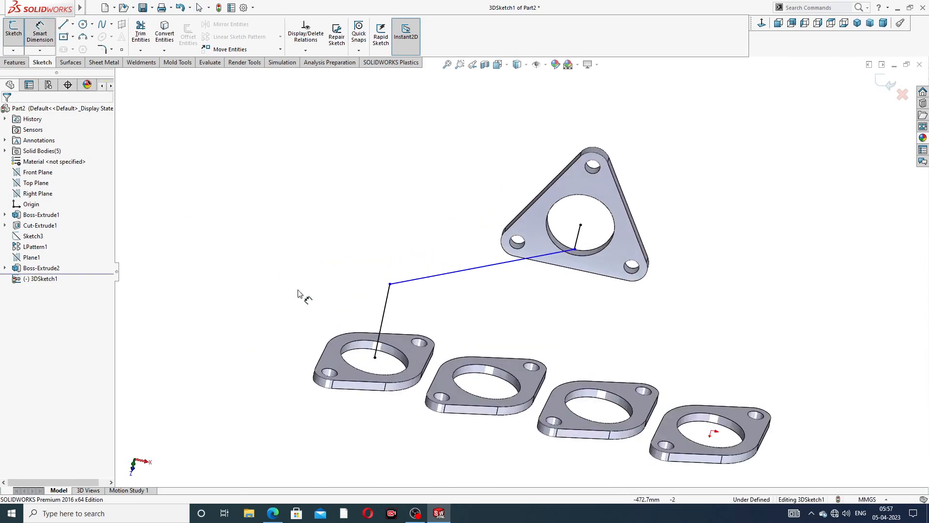
- Dimension the path's vertical leg at 114 mm
click(387, 300)
click(337, 297)
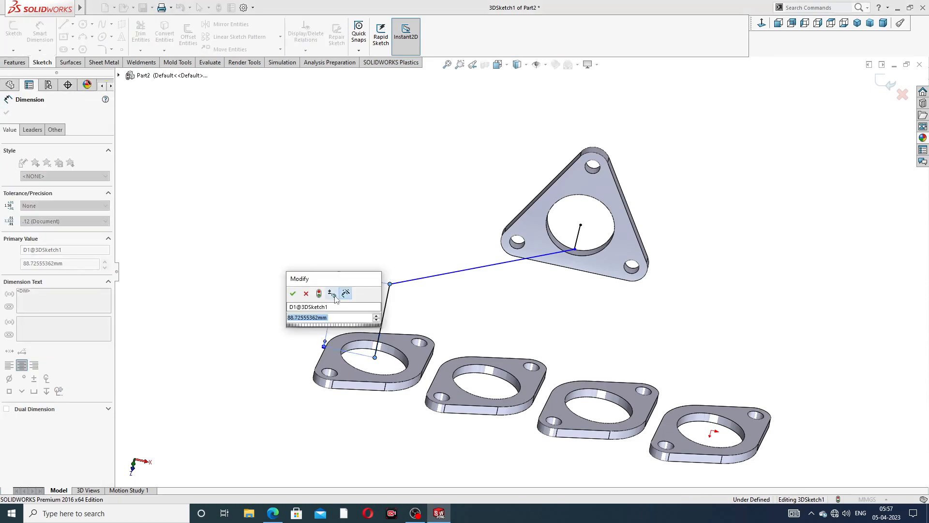
text(114)
key(Return)
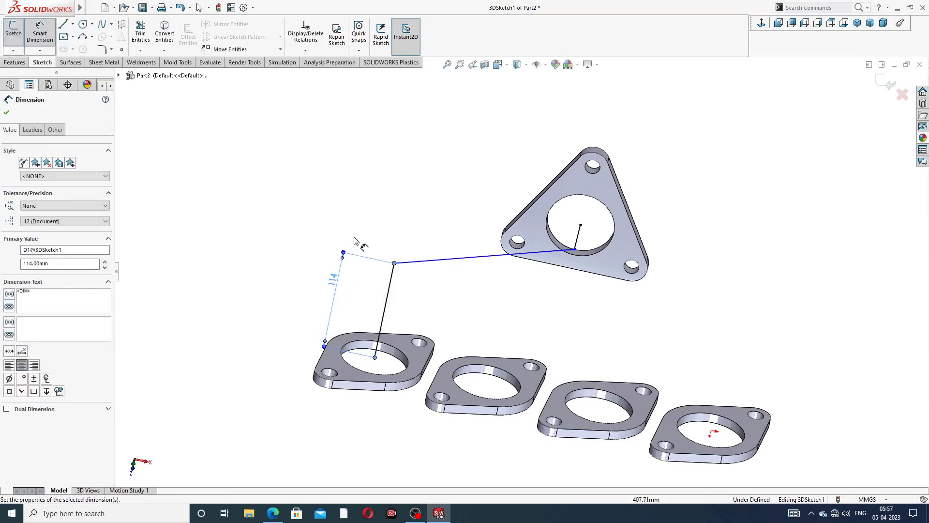
- Set the short segment at the outlet flange to 54 mm, fully defining 3DSketch1
middle_drag(559, 260, 586, 248)
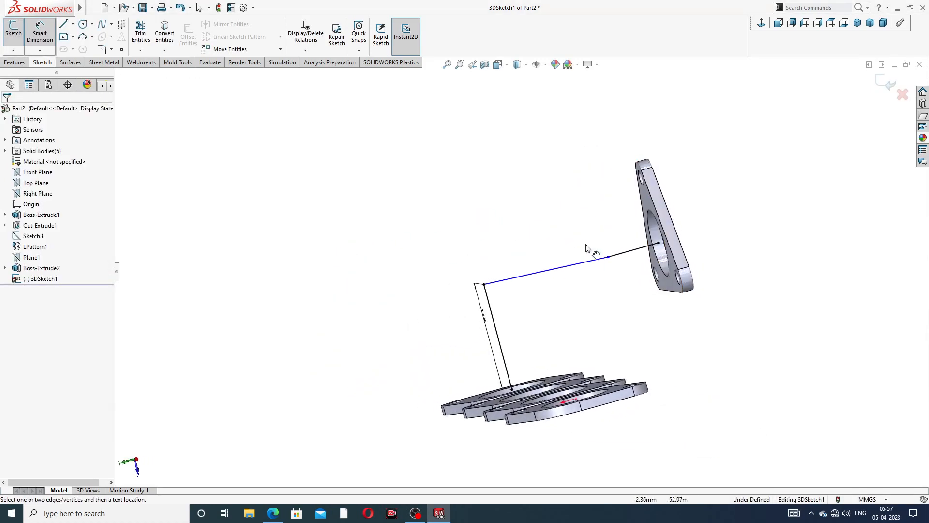
click(628, 253)
click(605, 144)
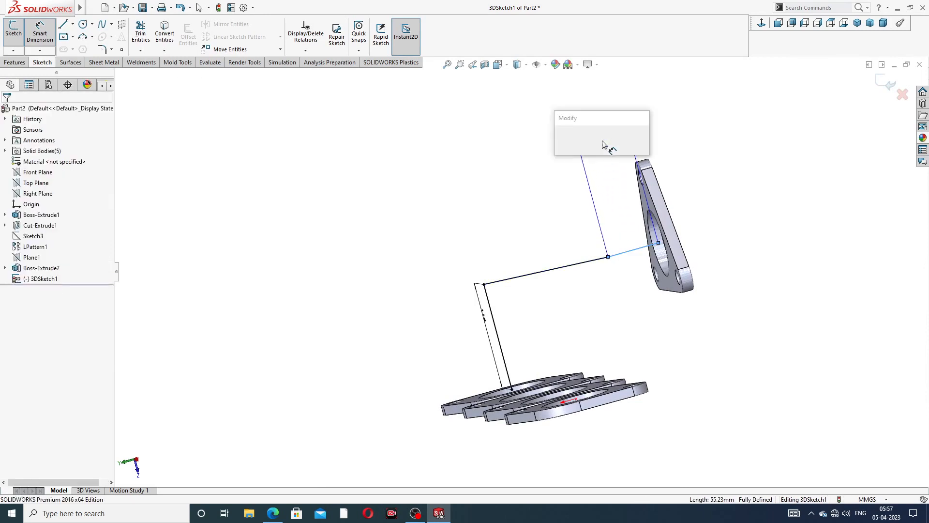
text(54)
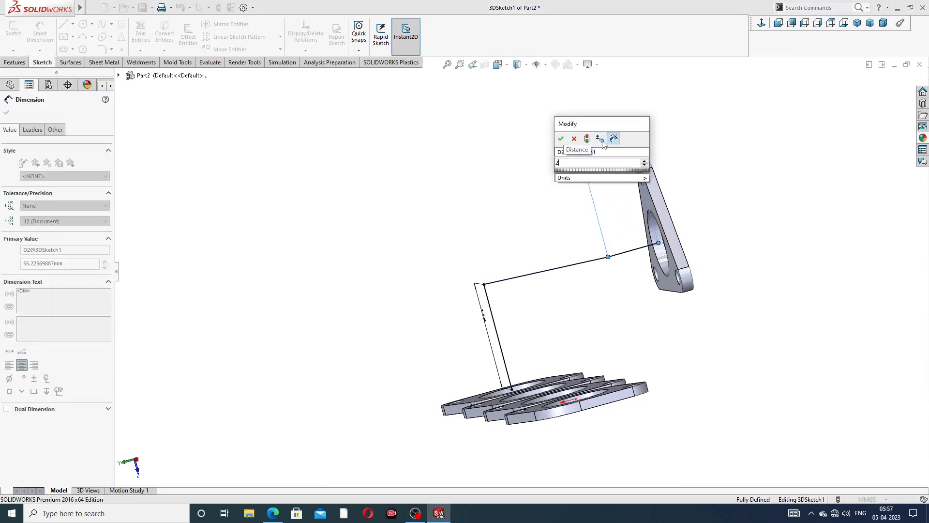
key(Return)
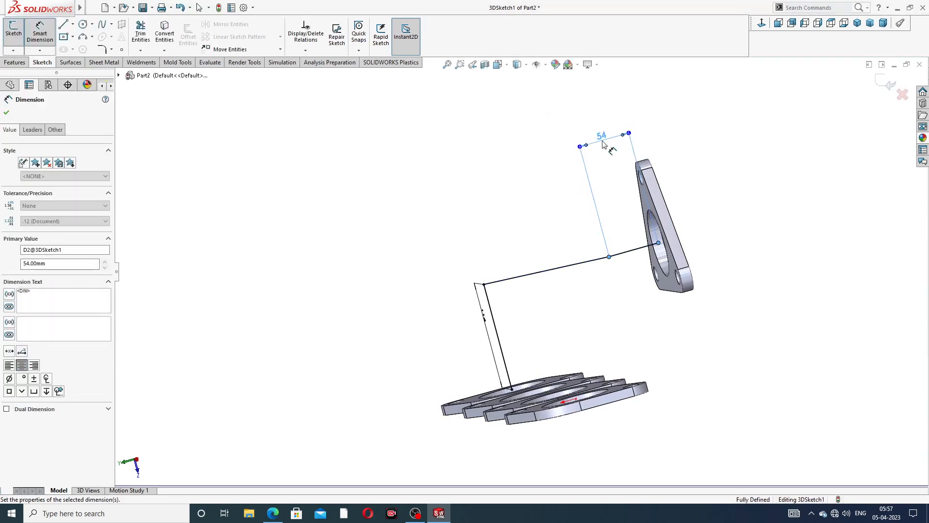
click(696, 111)
right_click(694, 110)
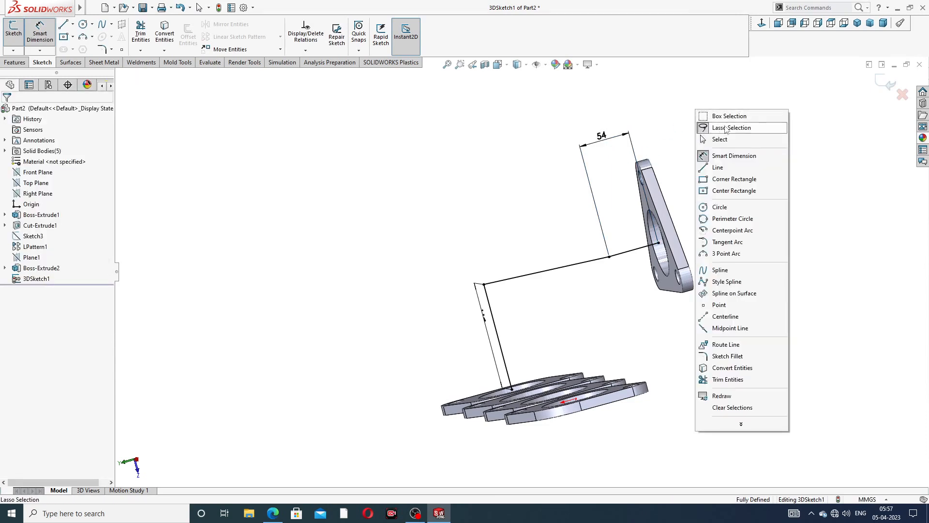
click(711, 140)
middle_drag(653, 185, 557, 184)
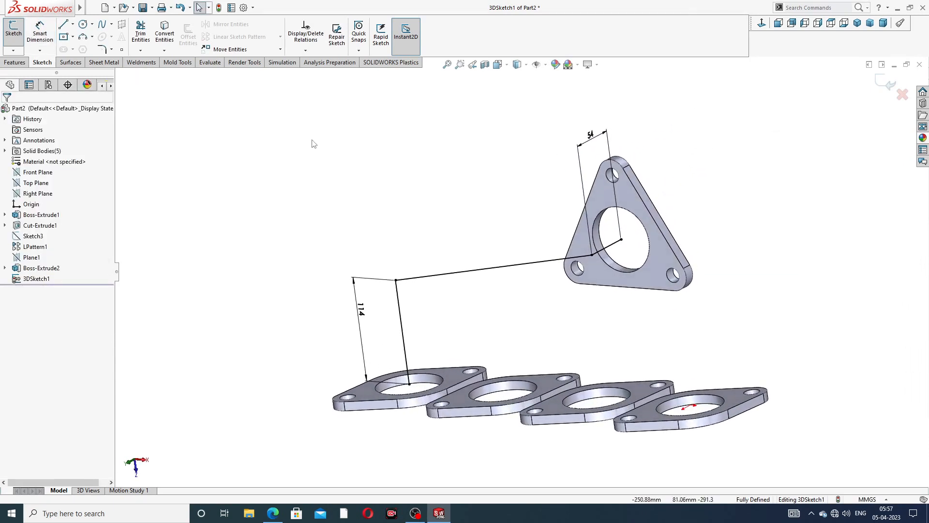
click(104, 49)
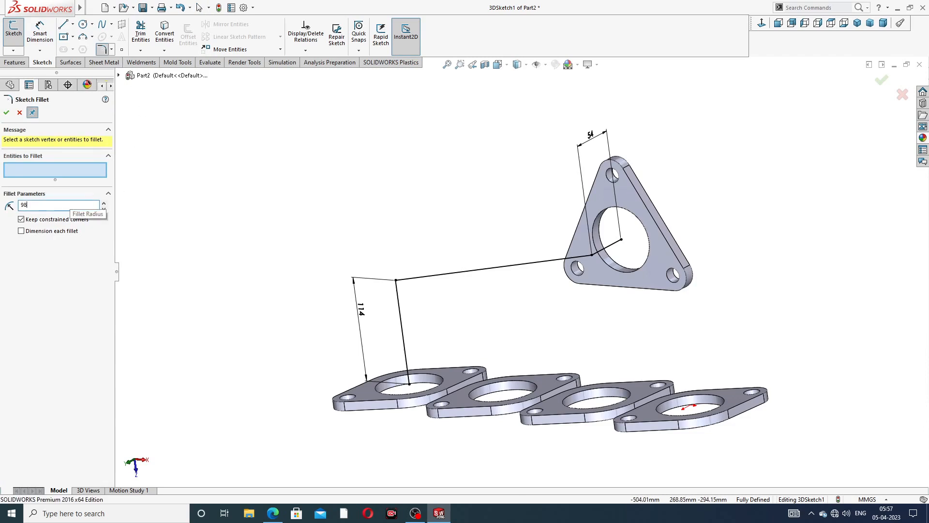
- Fillet the path's lower bend at R98 and the flange-end bend at R68
click(396, 280)
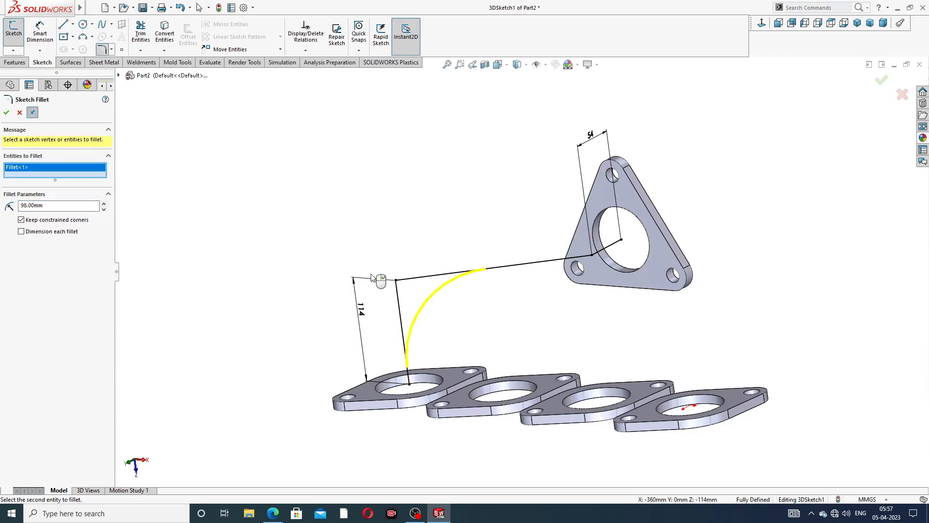
click(6, 113)
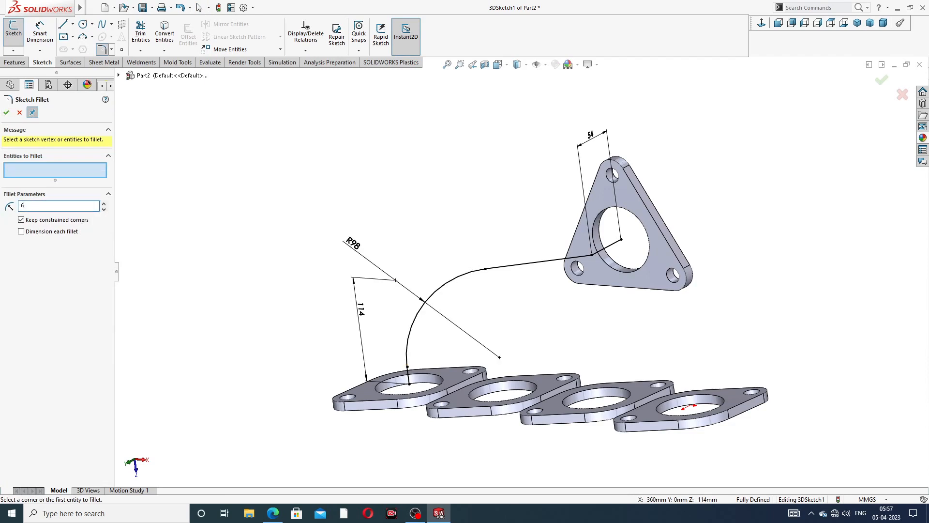
click(592, 255)
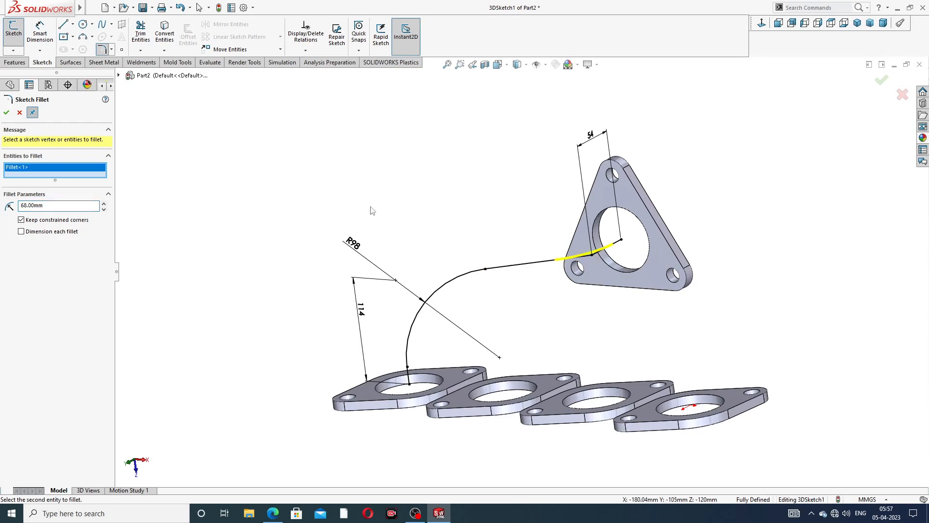
click(6, 113)
middle_drag(451, 236, 472, 218)
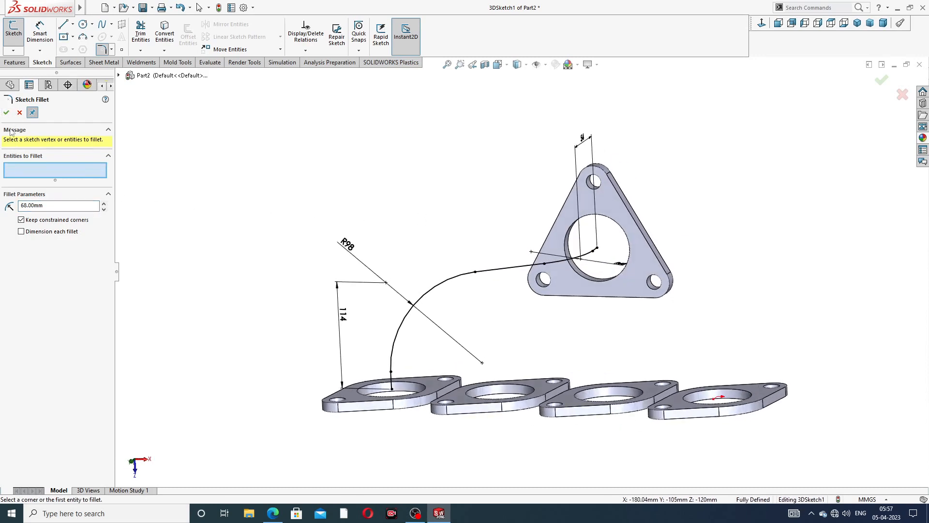
click(7, 113)
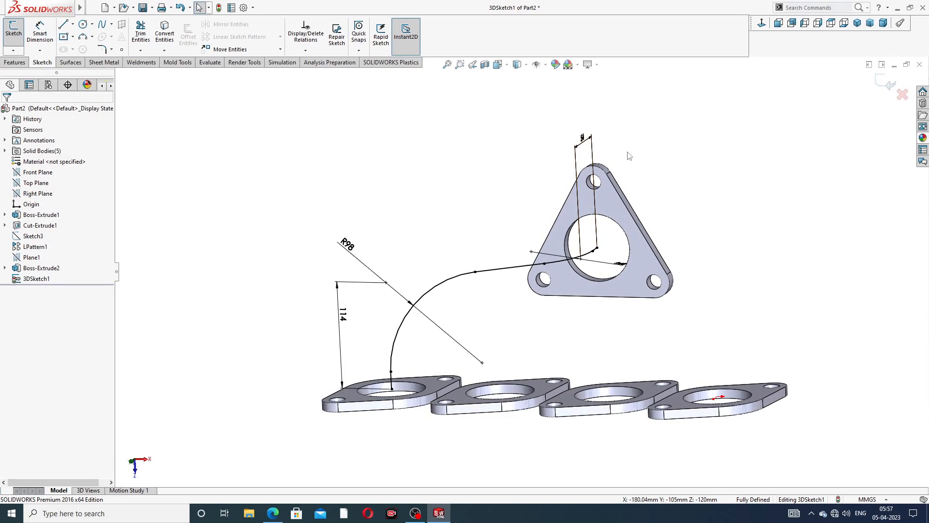
- Orbit the filleted path to inspect it and briefly check the manifold reference drawing
mouse_move(669, 169)
middle_down()
mouse_move(672, 97)
mouse_move(618, 184)
mouse_move(600, 260)
middle_up()
middle_drag(660, 220, 360, 406)
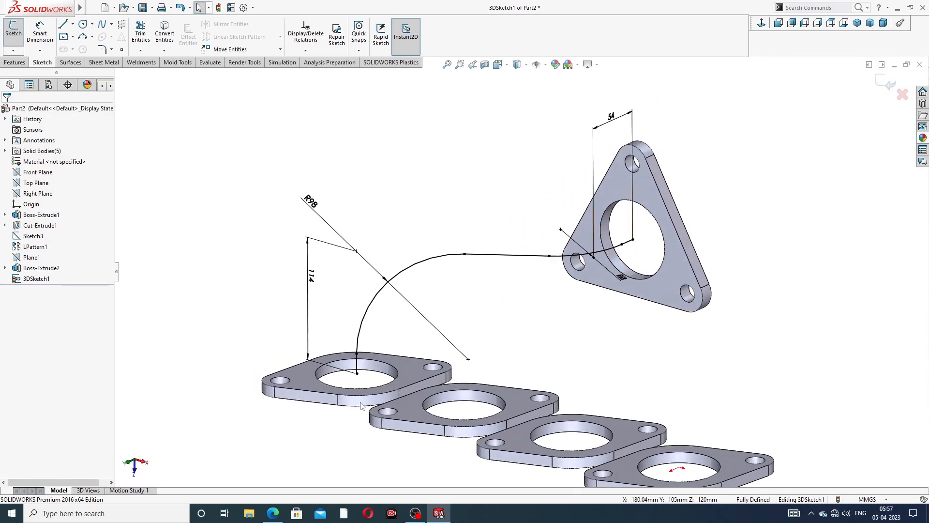
click(279, 514)
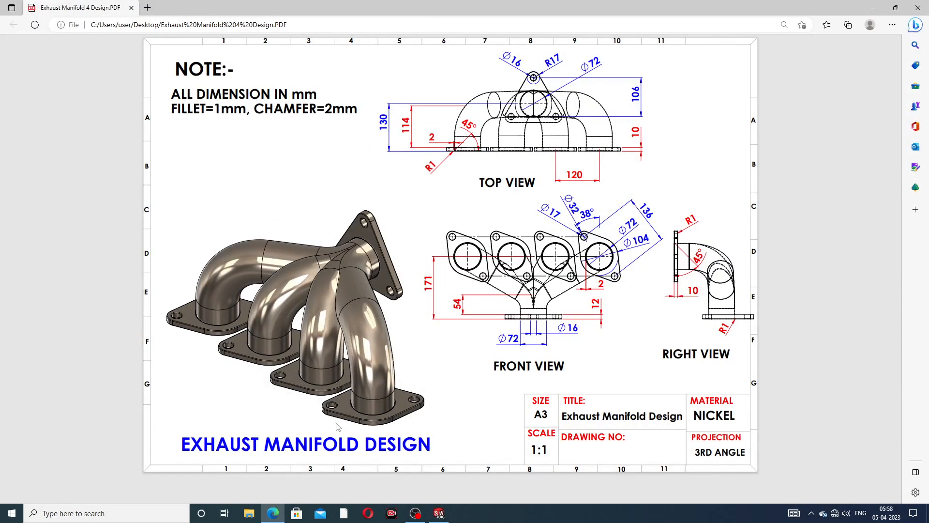
click(279, 512)
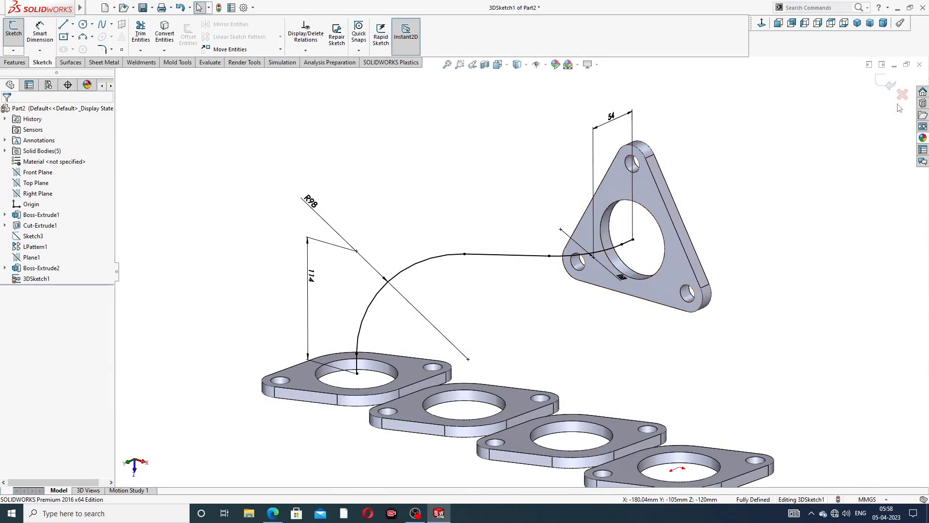
- Close the 3D path sketch and start a new sketch on the triangular flange's front face
click(887, 86)
middle_drag(646, 188, 661, 170)
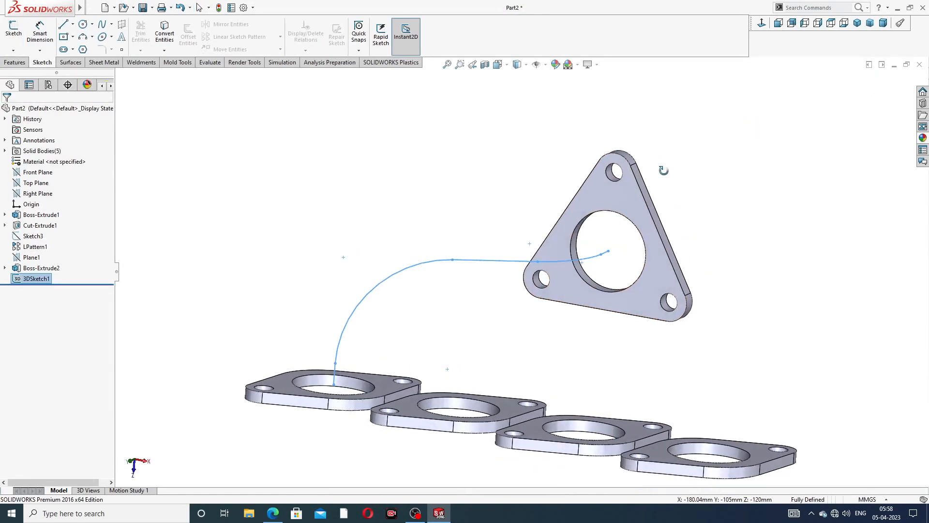
click(635, 190)
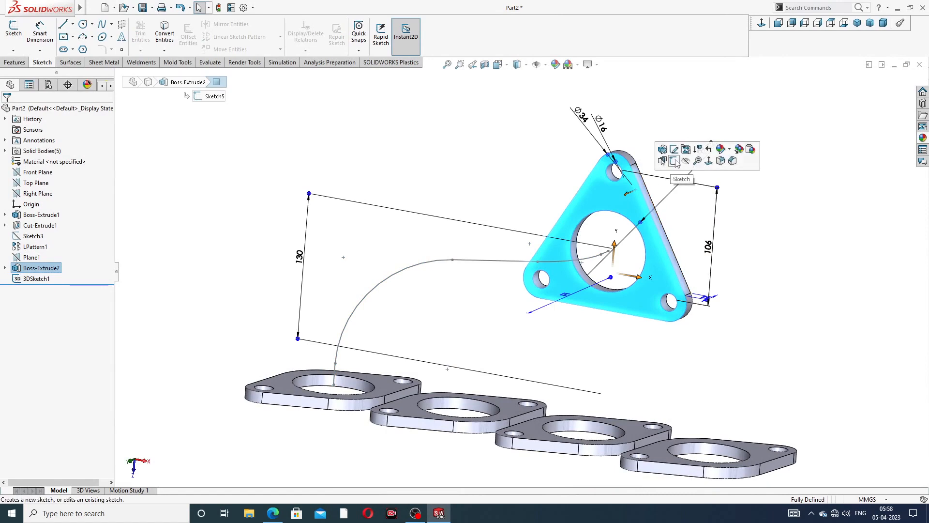
click(675, 160)
- Convert the flange's central hole edge into a Ø72 circle and close the sketch
click(624, 217)
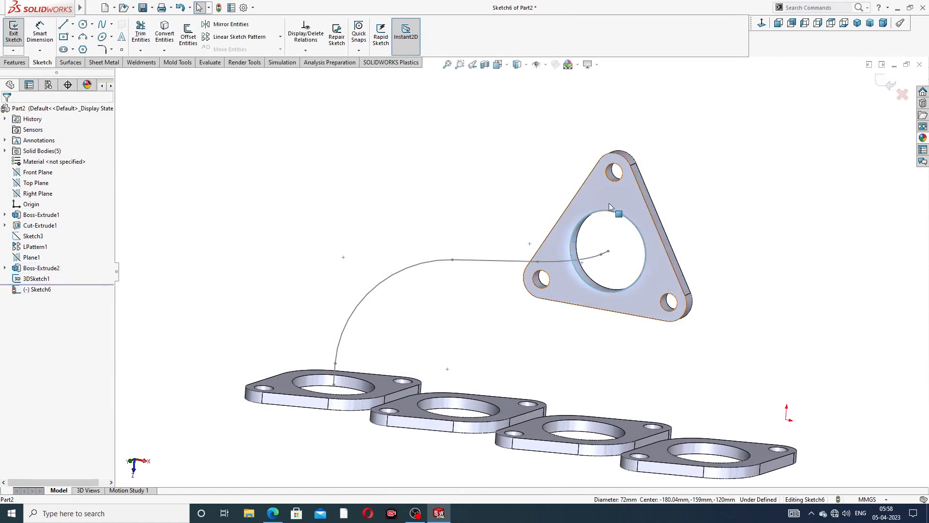
click(165, 37)
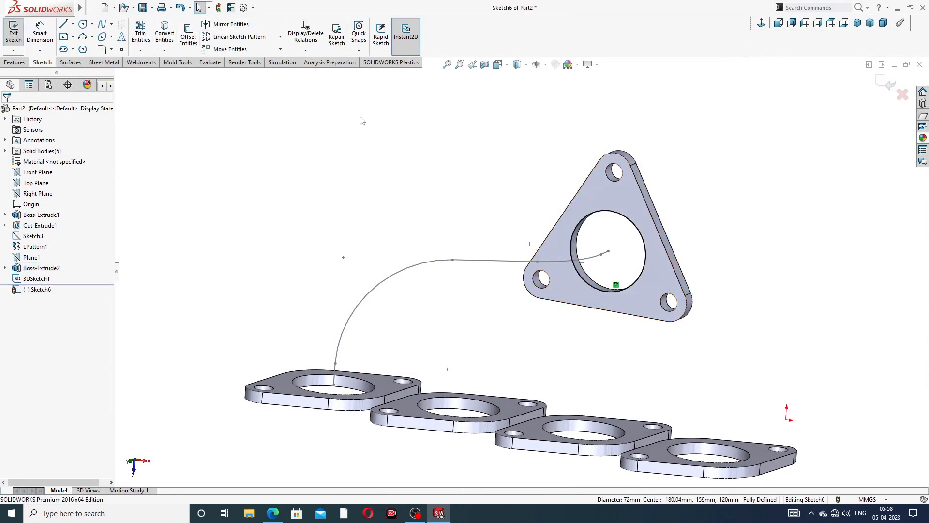
click(889, 85)
middle_drag(368, 167, 379, 163)
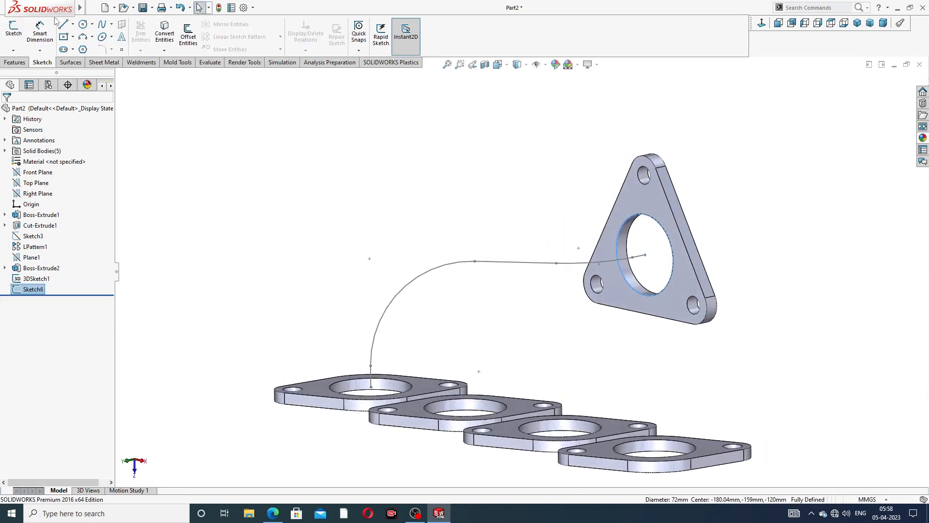
- Sweep the circular profile along 3DSketch1 to create the solid Sweep1 pipe
click(20, 62)
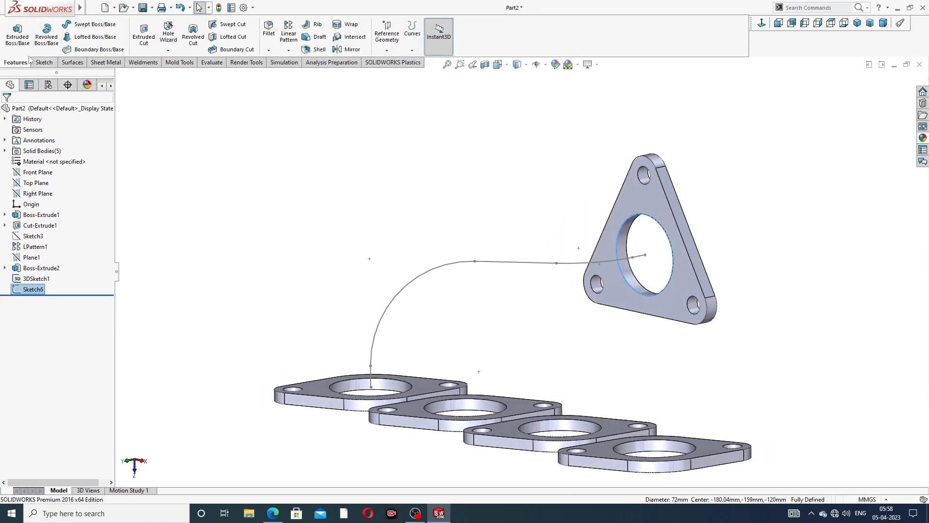
click(92, 24)
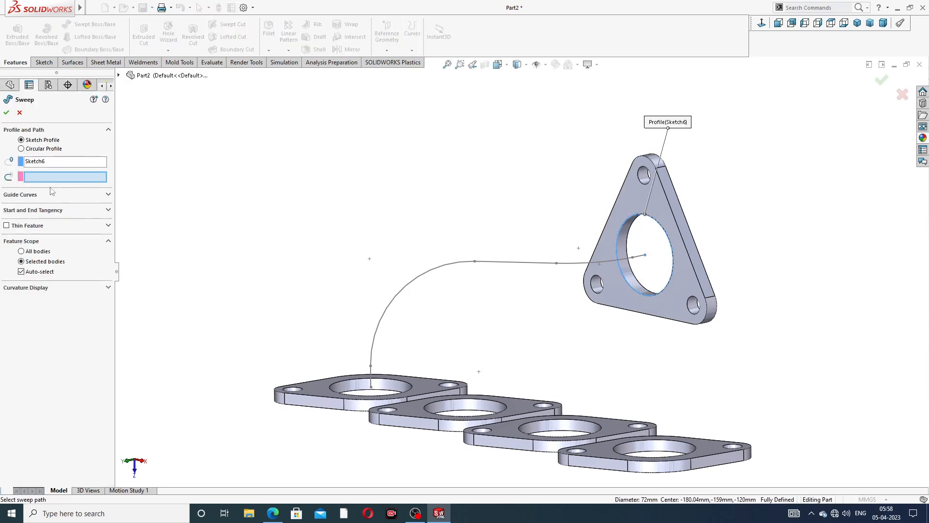
click(435, 273)
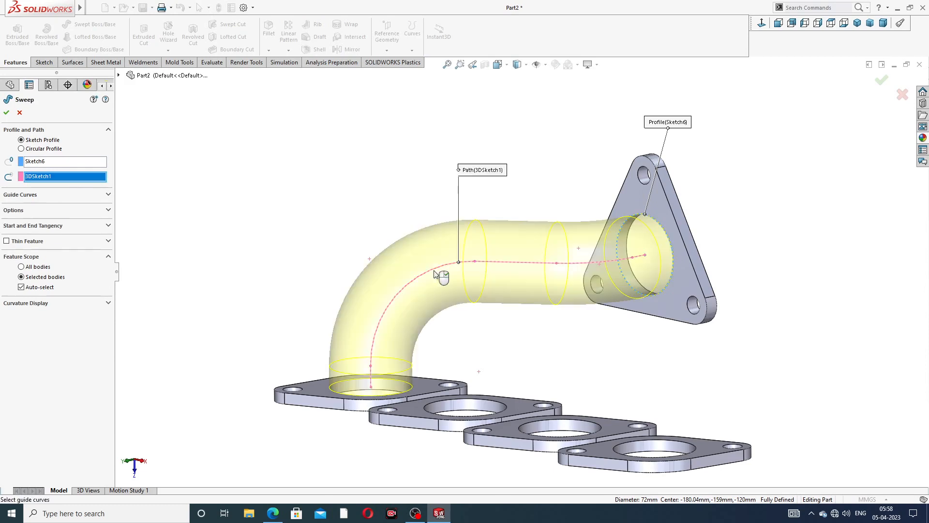
middle_drag(484, 312, 501, 344)
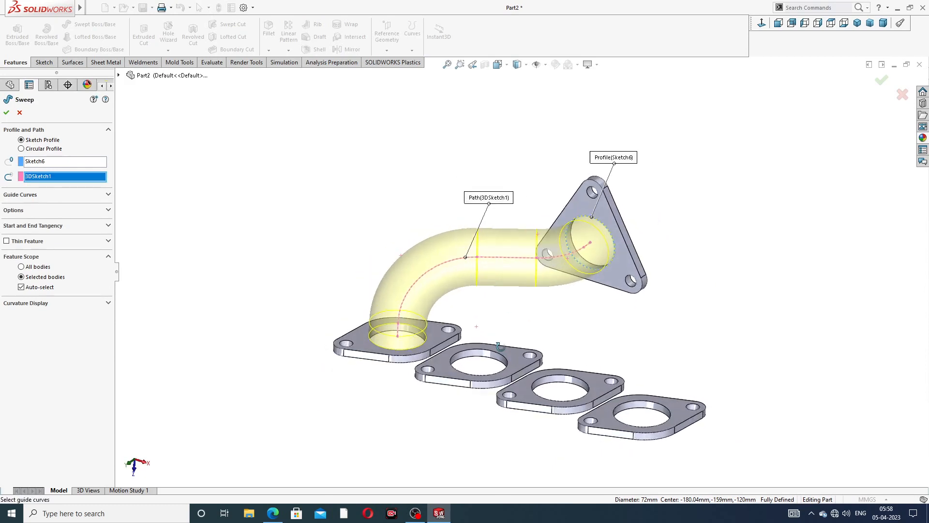
click(6, 113)
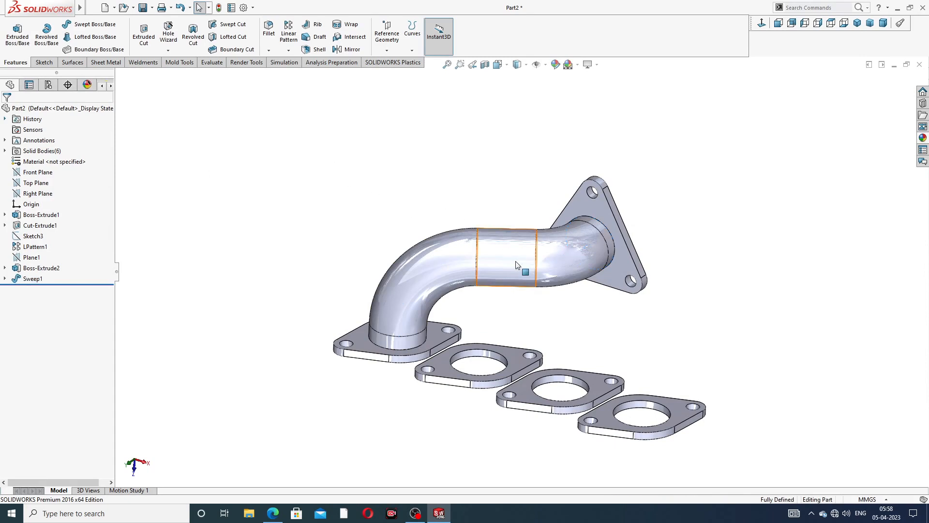
middle_drag(518, 263, 498, 267)
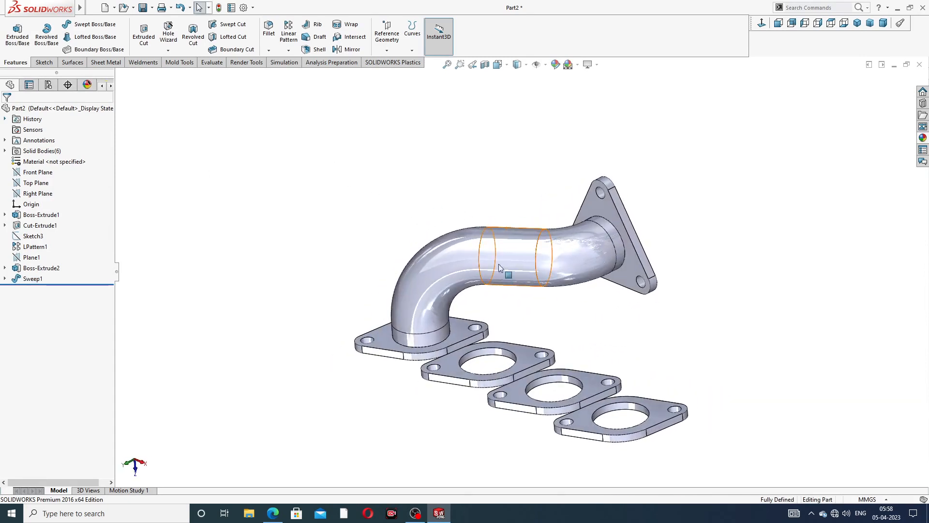
click(45, 63)
- Start a new 3D sketch and draw a short line at the outlet opening's centre
click(13, 50)
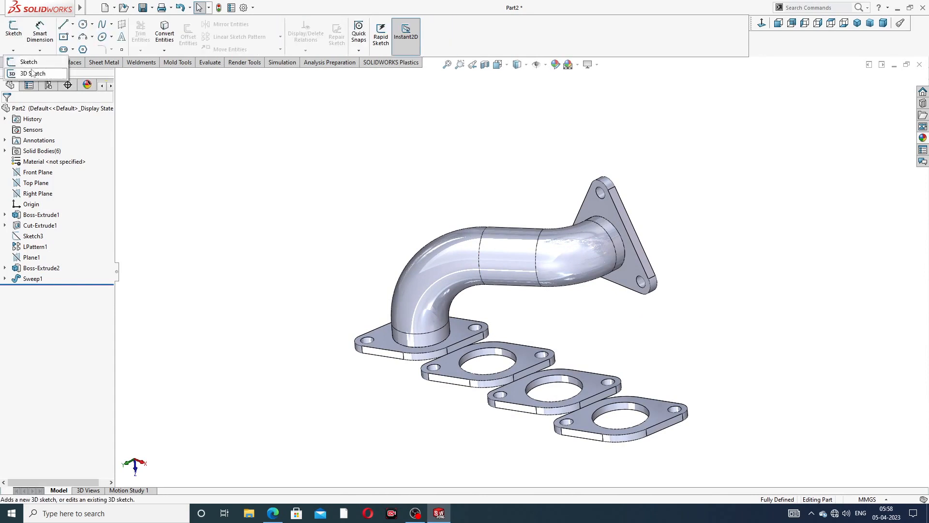
click(35, 74)
scroll(658, 288, down, 2)
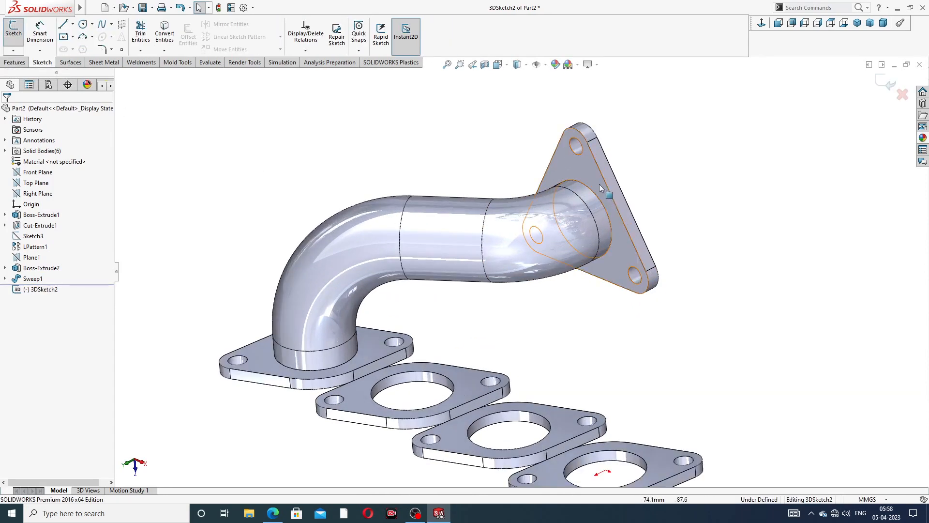
middle_drag(605, 204, 601, 135)
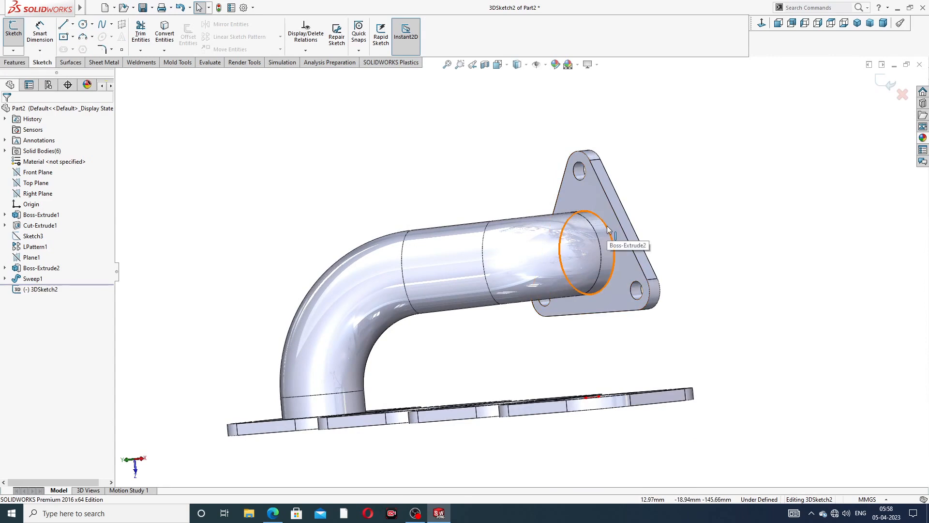
click(66, 25)
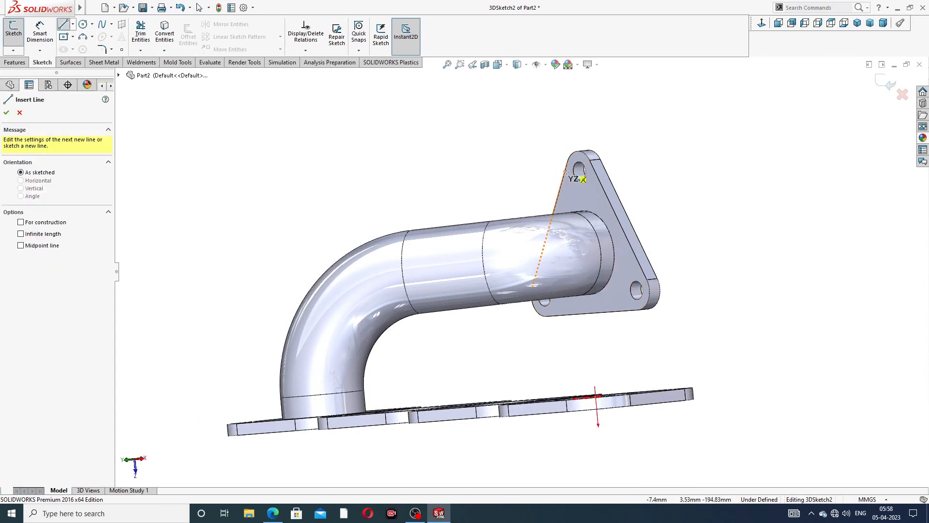
click(586, 252)
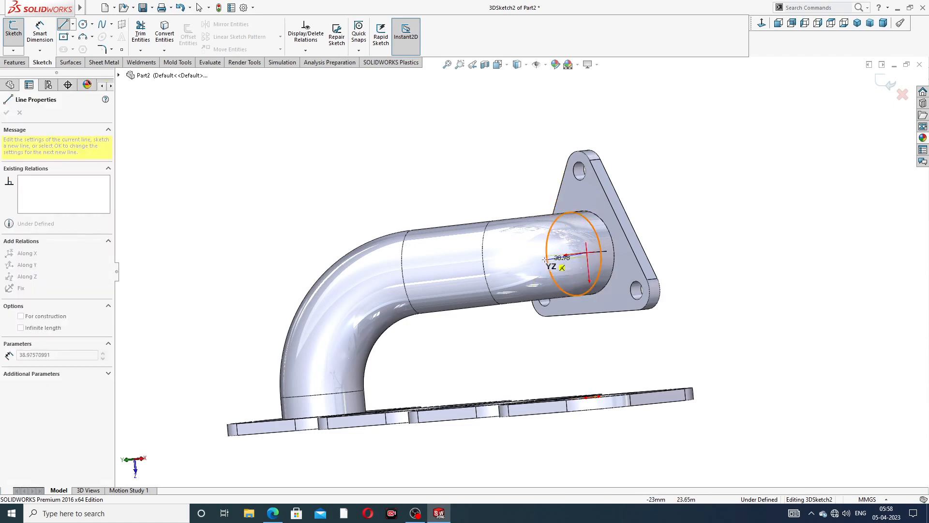
mouse_move(540, 267)
middle_down()
mouse_move(520, 275)
mouse_move(556, 263)
middle_up()
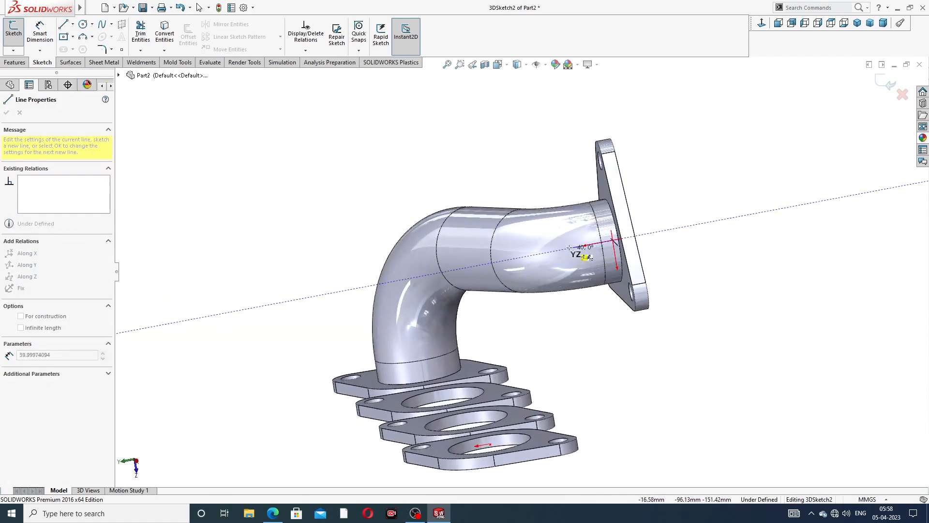
right_click(564, 159)
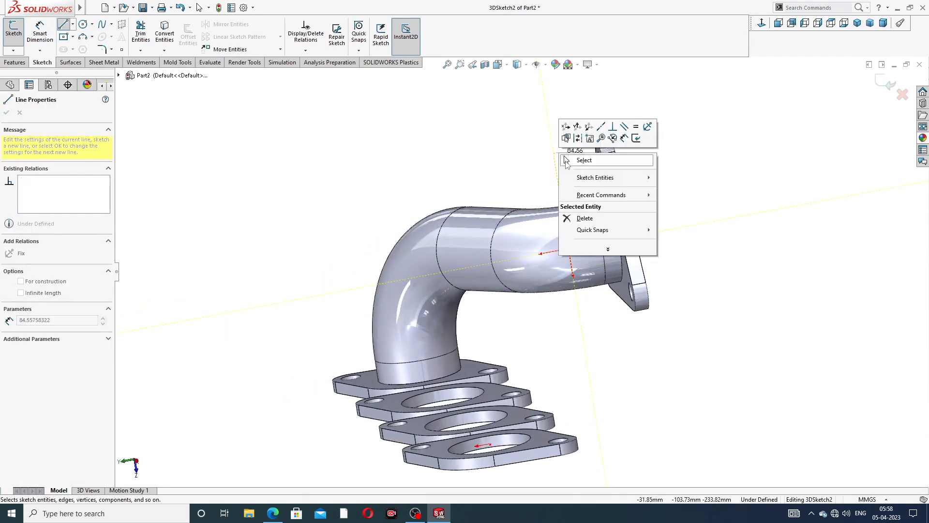
click(581, 165)
- Draw the vertical line rising from the second flange's hole centre
mouse_move(592, 224)
middle_down()
mouse_move(573, 219)
mouse_move(588, 230)
middle_up()
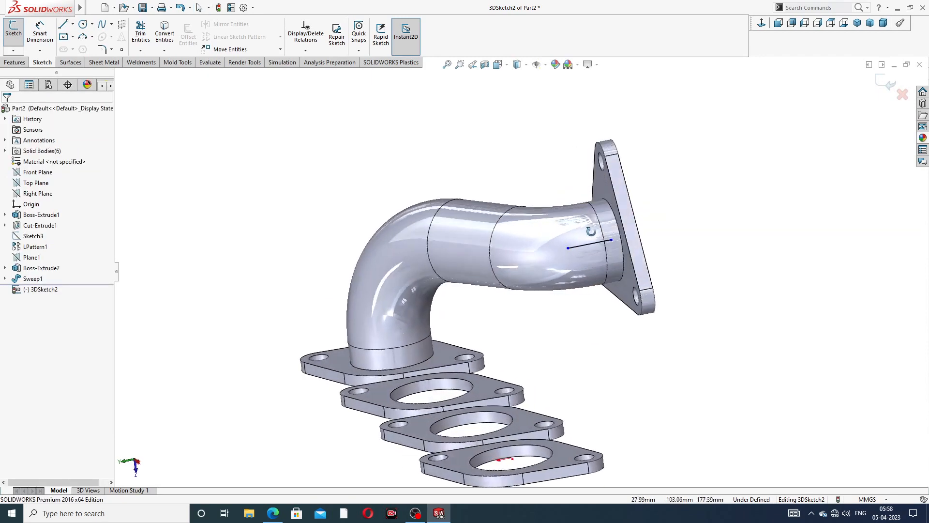
scroll(507, 221, up, 1)
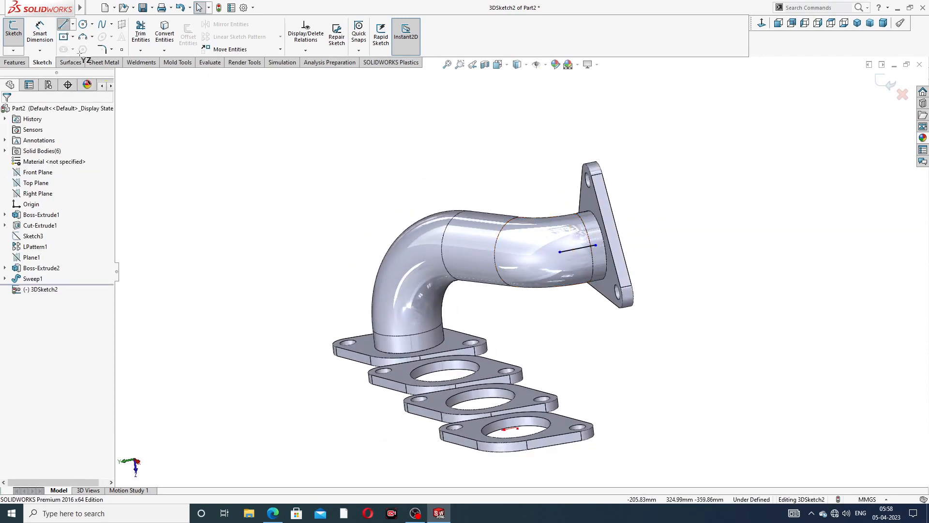
middle_drag(476, 382, 477, 414)
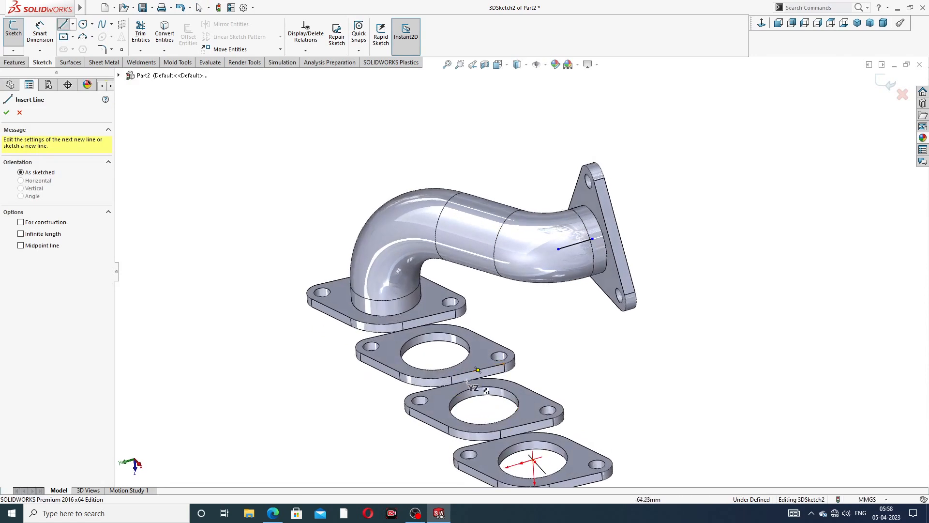
click(435, 351)
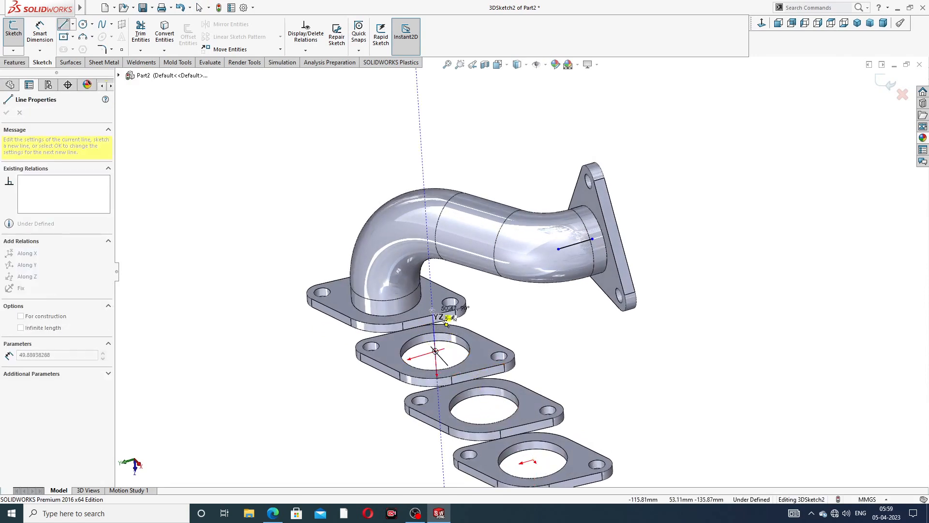
click(431, 300)
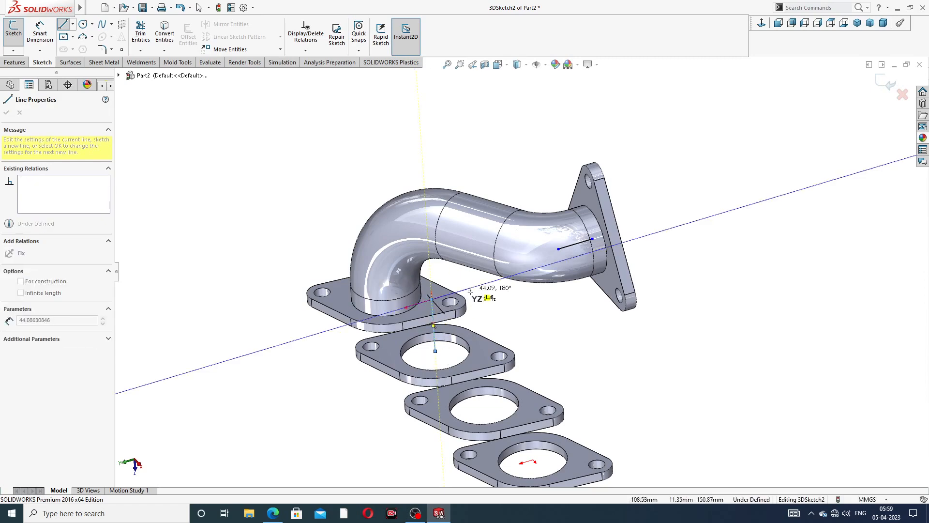
mouse_move(484, 308)
middle_down()
mouse_move(492, 337)
mouse_move(522, 327)
mouse_move(239, 193)
middle_up()
right_click(524, 327)
click(536, 328)
click(65, 25)
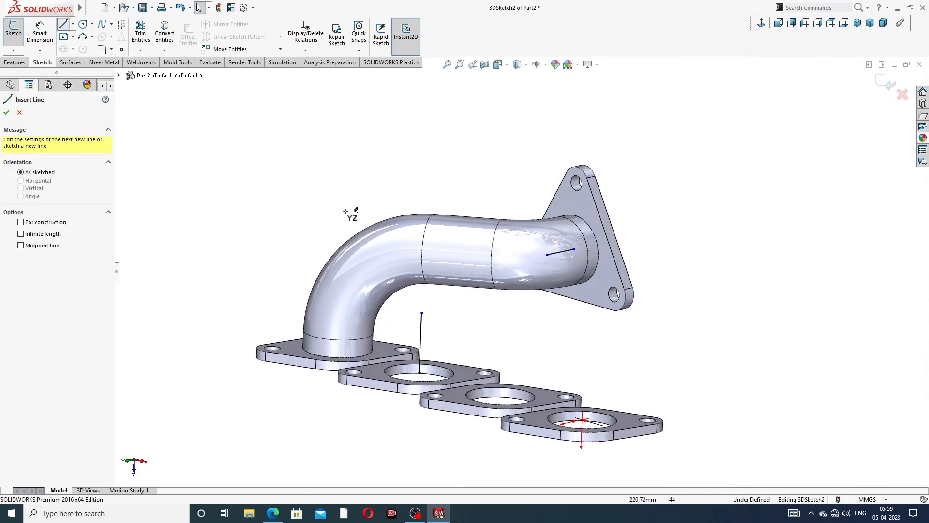
click(421, 313)
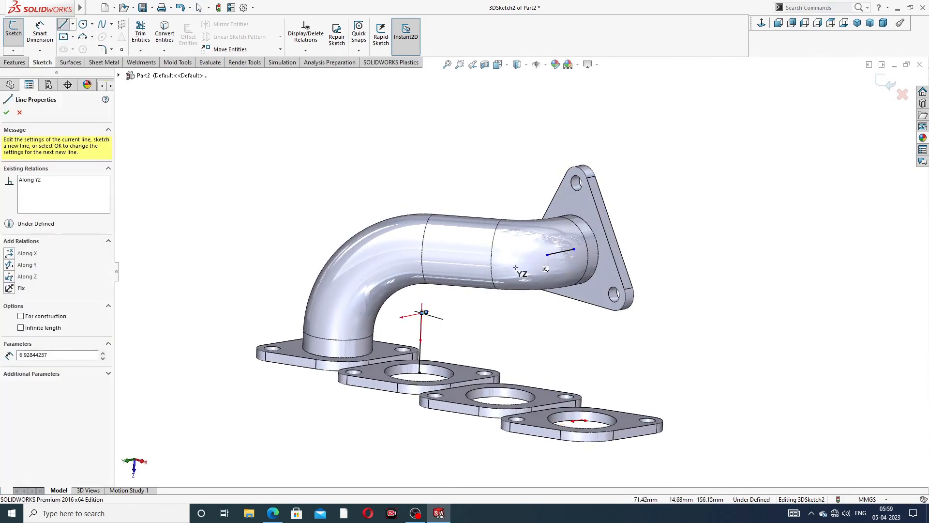
right_click(444, 204)
click(469, 211)
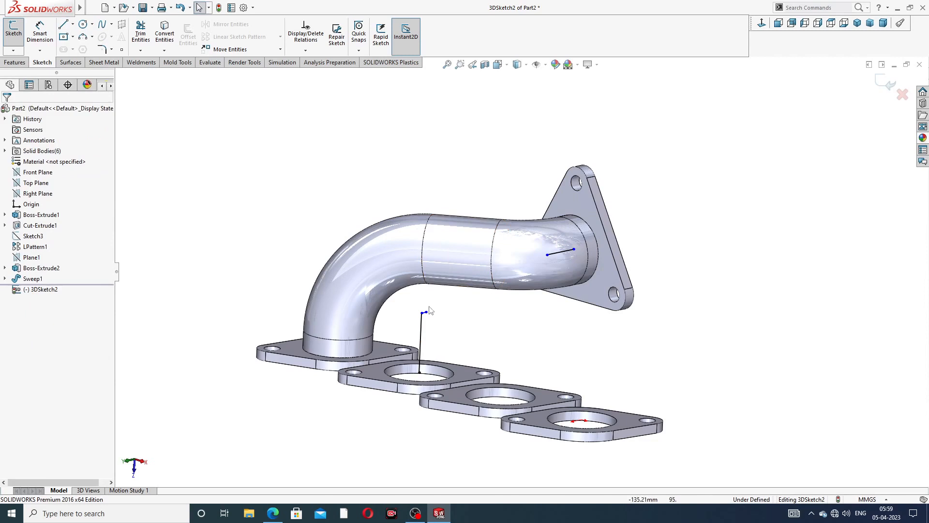
- Delete the stray connecting line and draw a line from the vertical line's top to the outlet
mouse_move(427, 313)
mouse_down()
mouse_move(547, 254)
mouse_move(515, 286)
mouse_up()
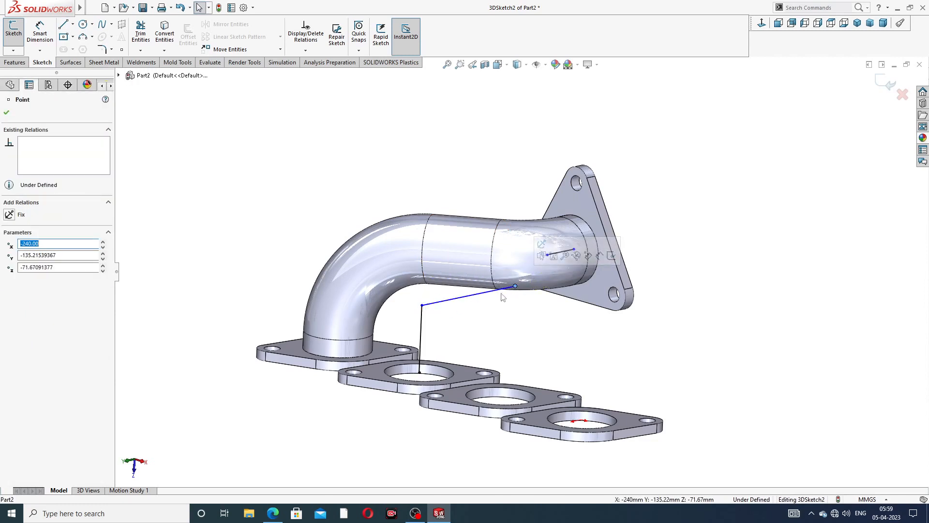
click(493, 294)
key(Delete)
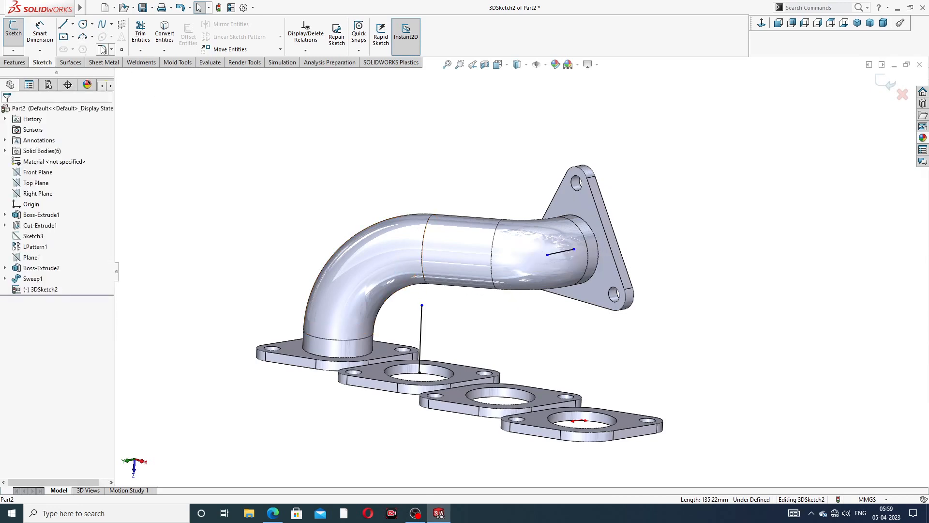
click(62, 26)
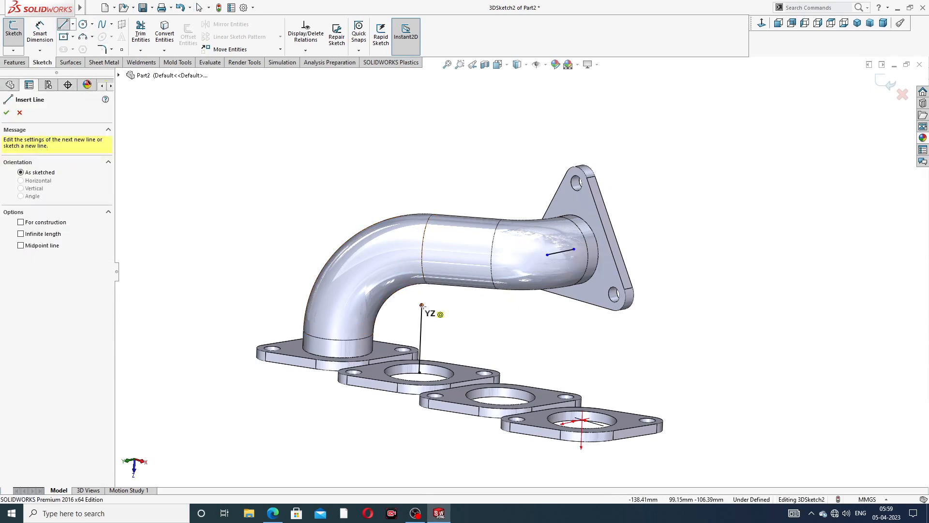
click(421, 305)
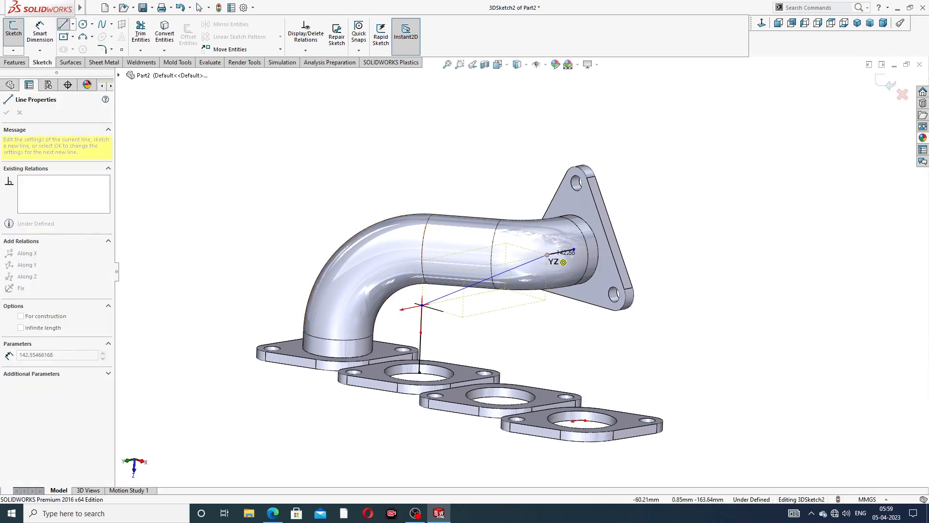
click(547, 255)
right_click(661, 174)
click(673, 180)
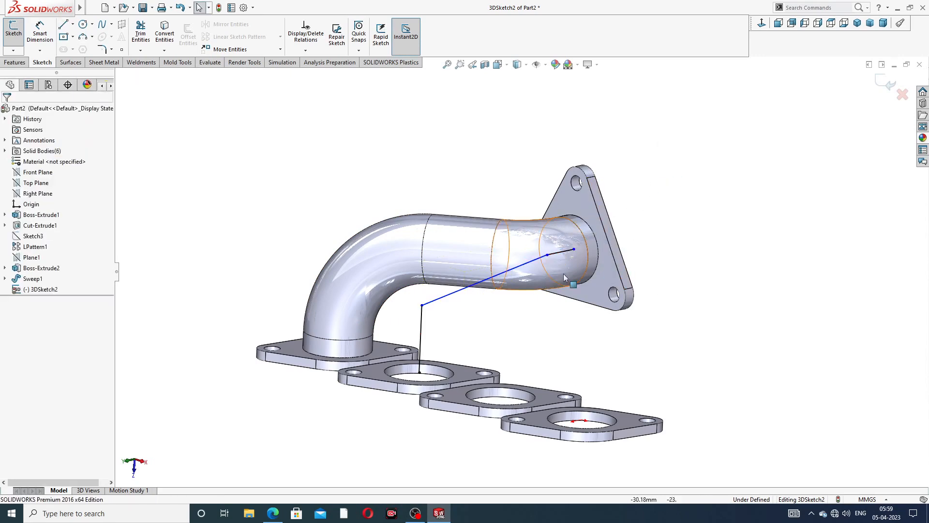
middle_drag(563, 274, 500, 255)
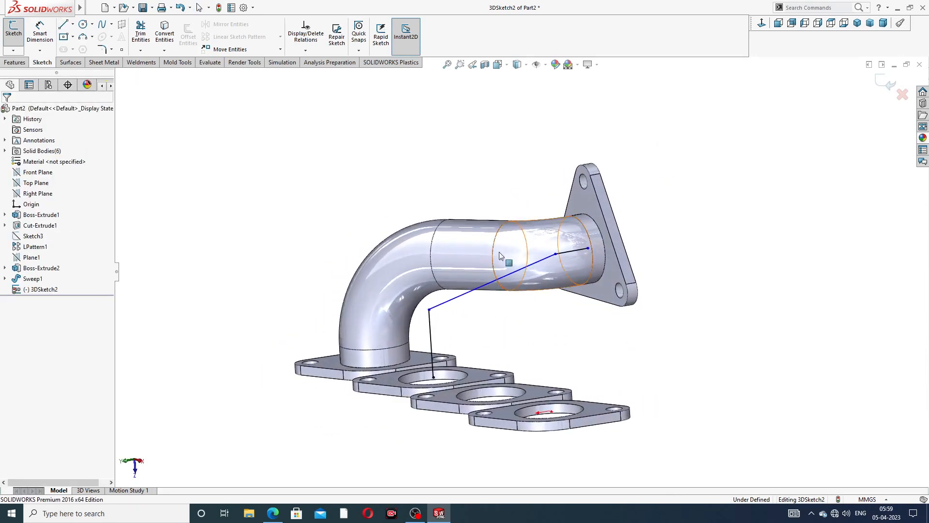
click(40, 32)
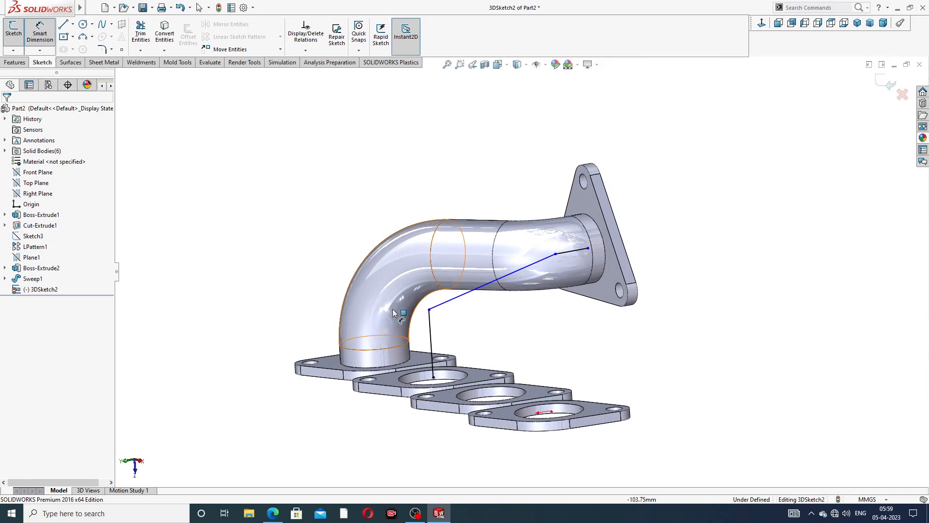
- Dimension the vertical leg at 114 mm and the short end segment at 54 mm
click(430, 339)
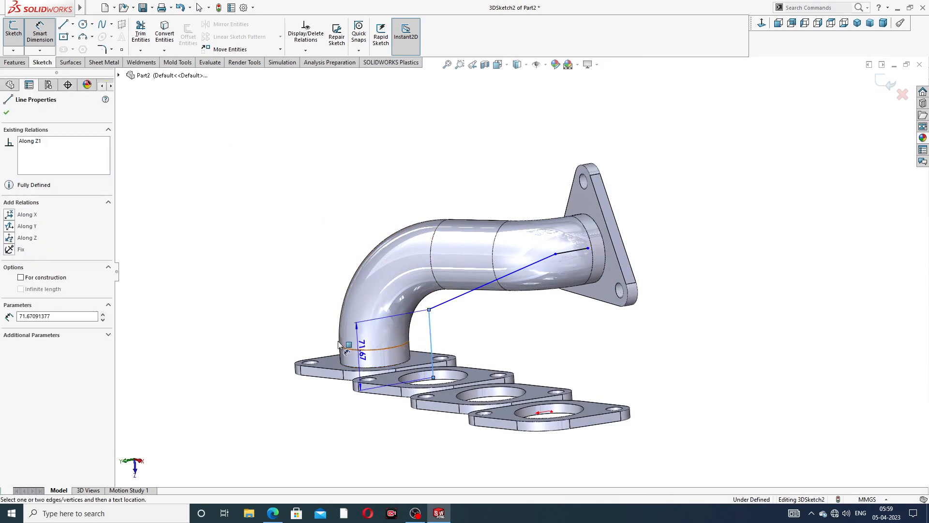
click(293, 364)
text(11)
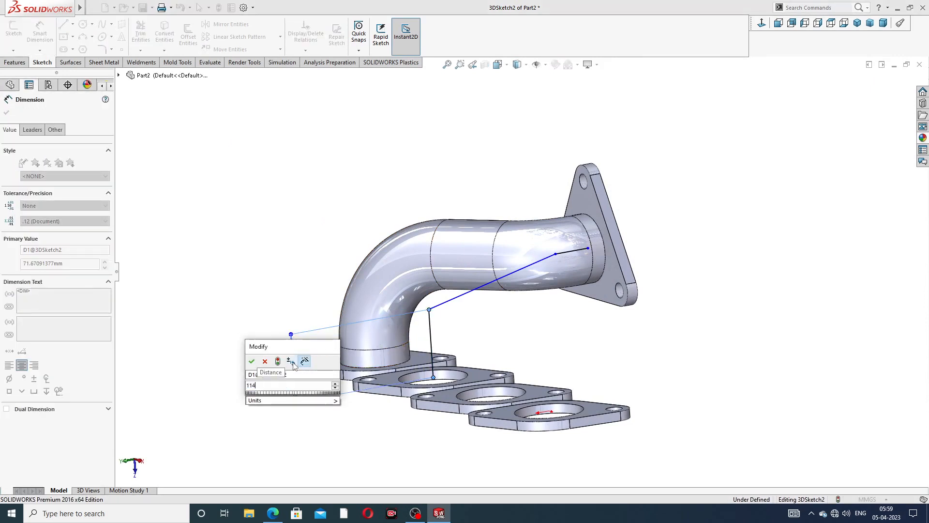
text(4)
key(Return)
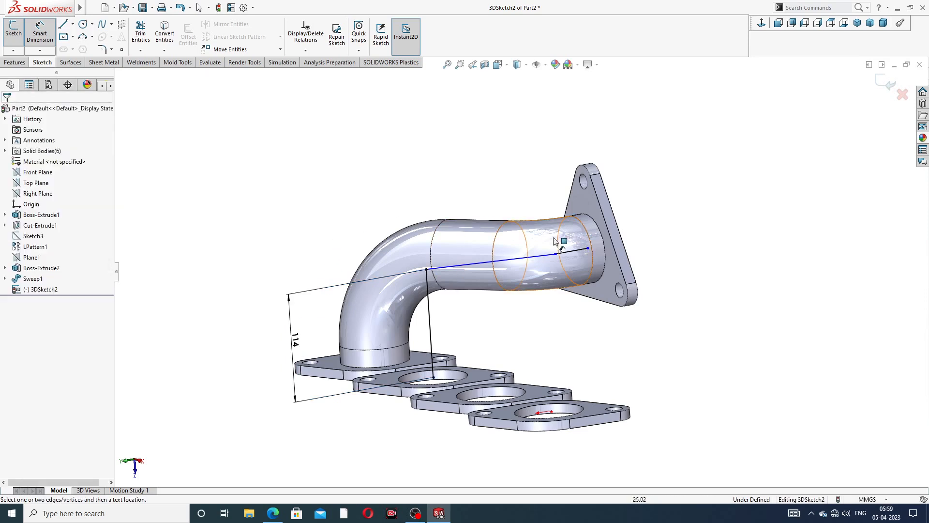
click(570, 252)
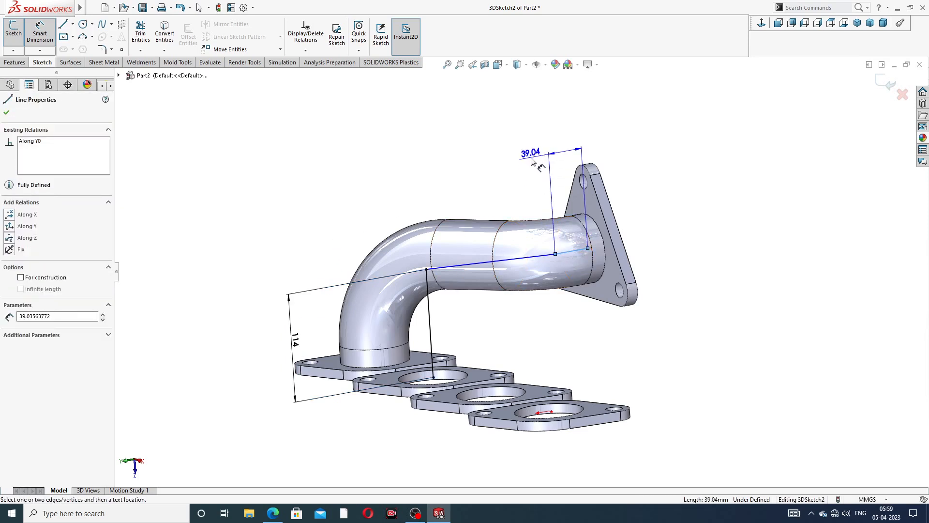
click(533, 154)
text(54)
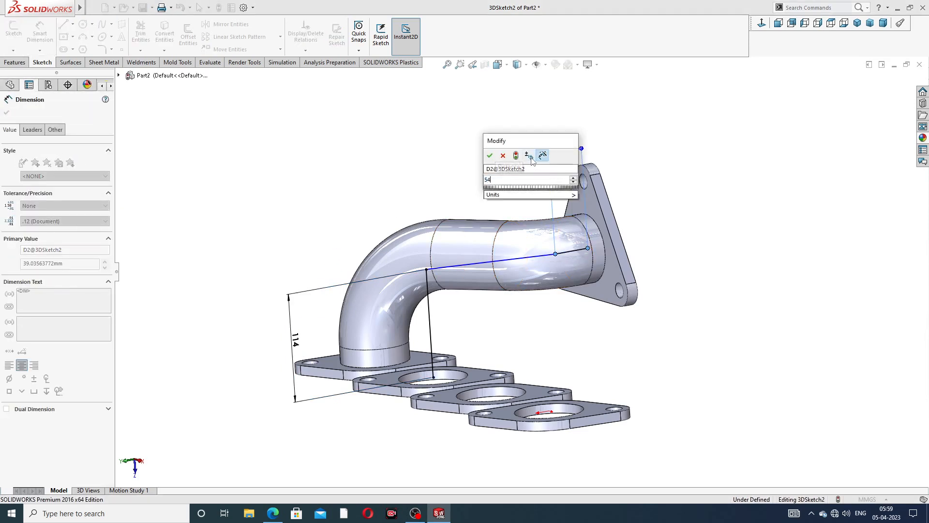
key(Return)
click(664, 164)
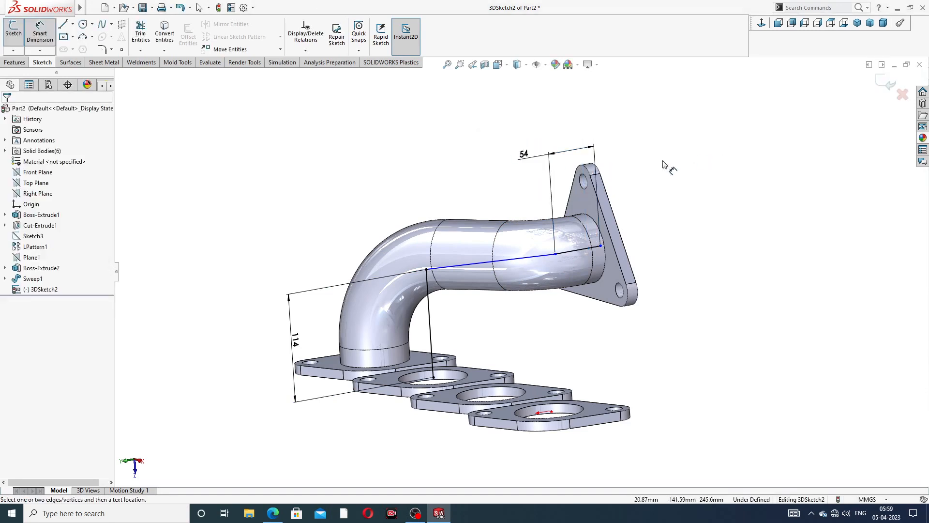
- Drag the path's end point onto the outlet flange centre
right_click(664, 201)
click(685, 212)
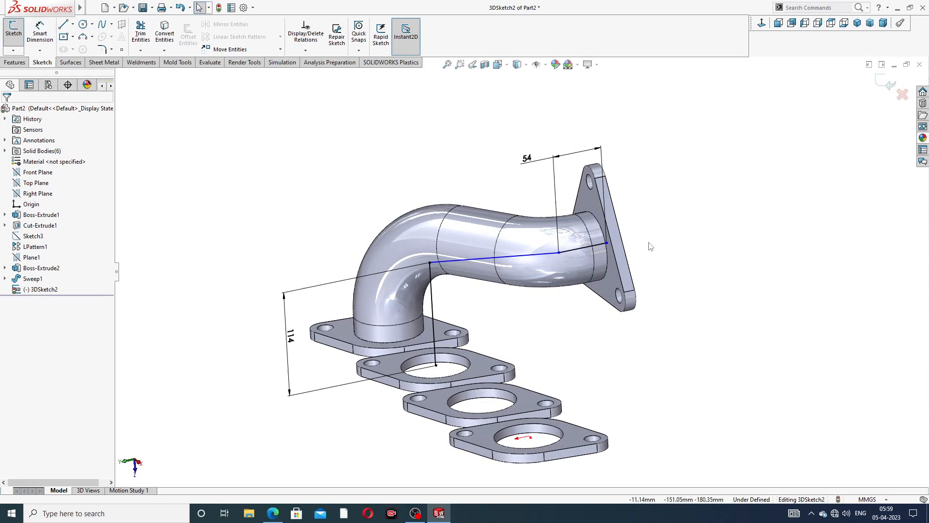
middle_drag(648, 243, 652, 238)
drag(604, 247, 581, 257)
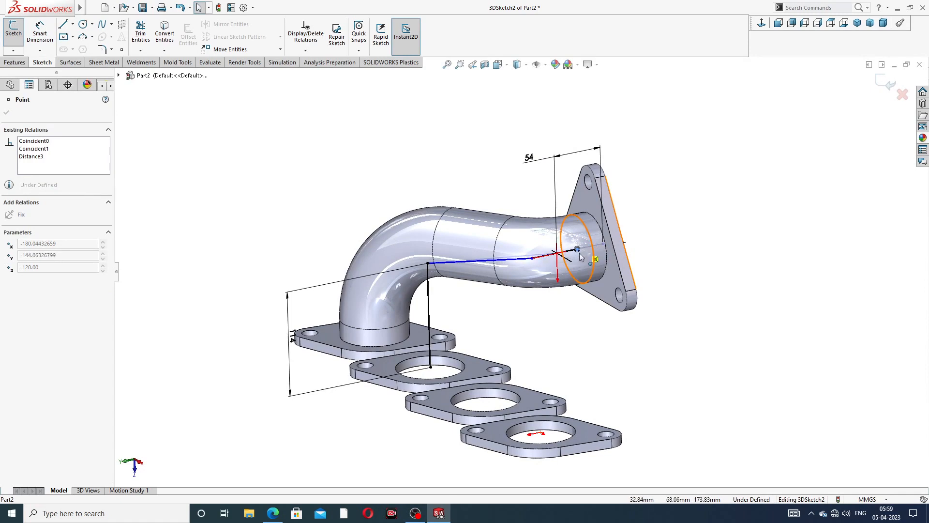
click(678, 251)
scroll(579, 264, down, 2)
mouse_move(566, 171)
middle_down()
mouse_move(578, 157)
mouse_move(576, 166)
middle_up()
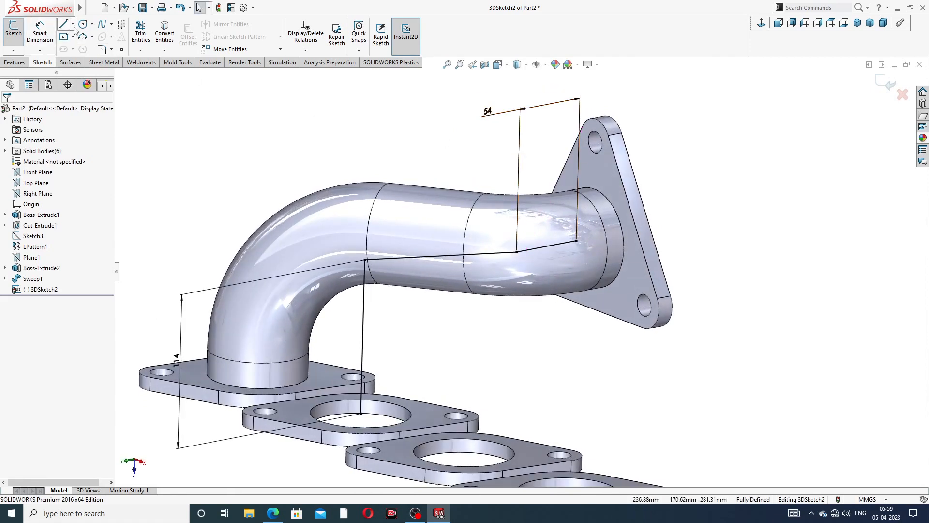
- Fillet the corner near the outlet; a 98 mm fillet at the lower bend is rejected and cancelled
click(102, 50)
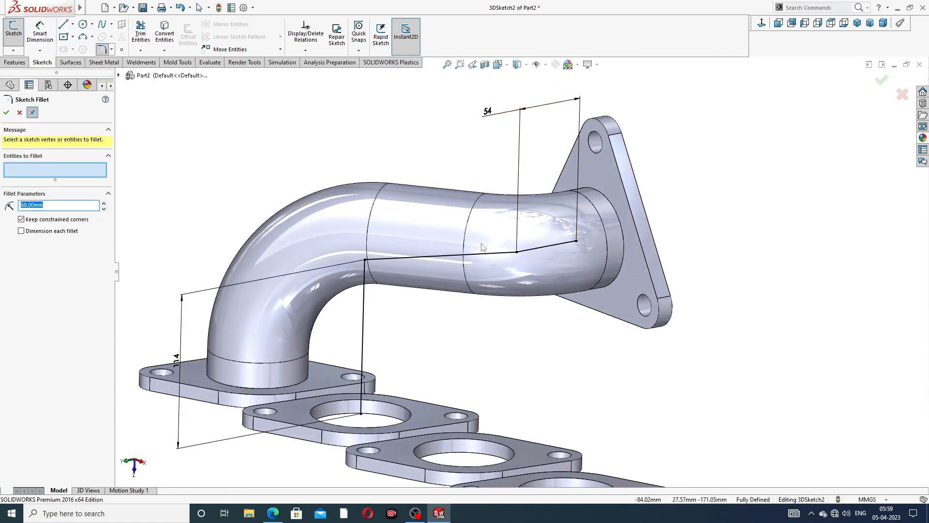
click(516, 256)
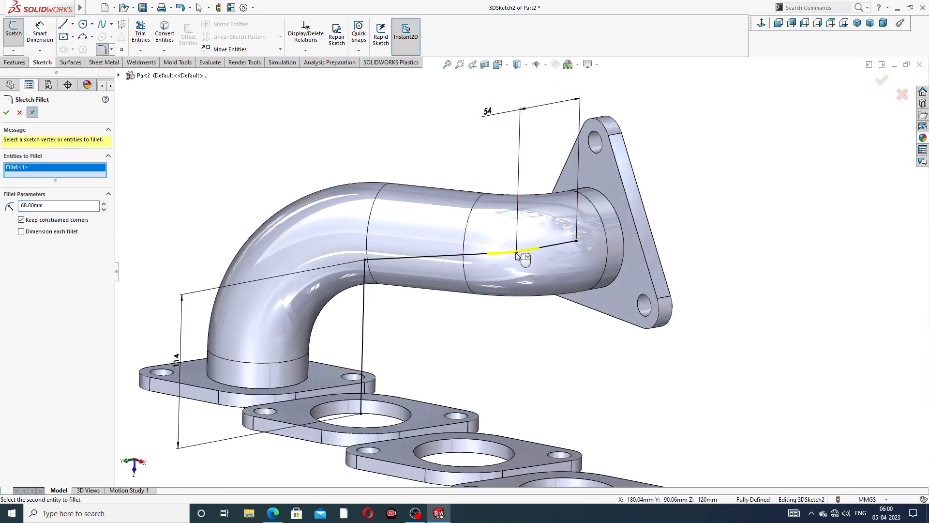
click(7, 115)
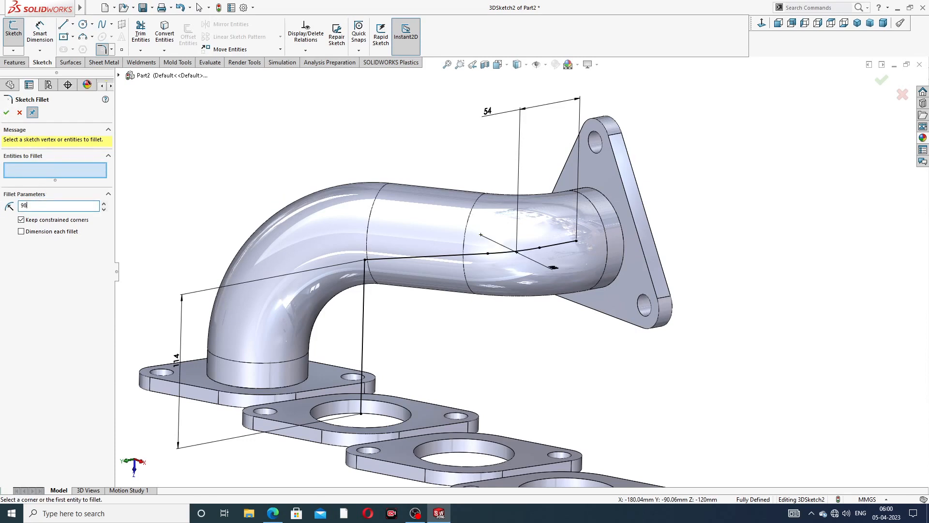
click(365, 260)
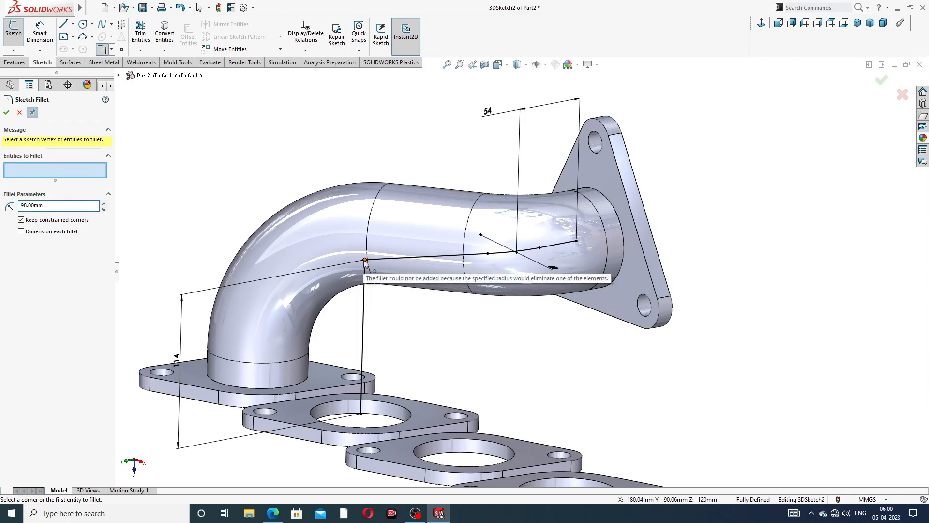
mouse_move(313, 221)
middle_down()
mouse_move(292, 193)
mouse_move(300, 207)
middle_up()
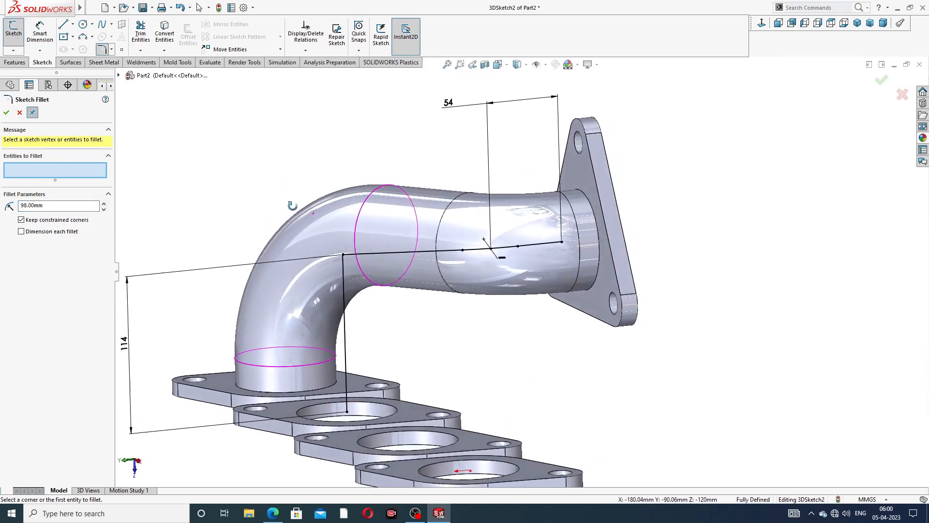
click(343, 255)
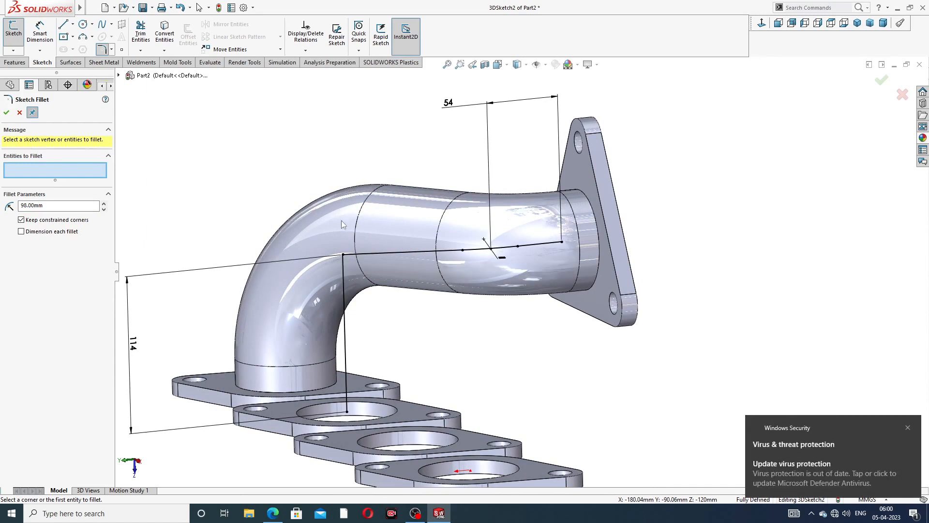
click(19, 113)
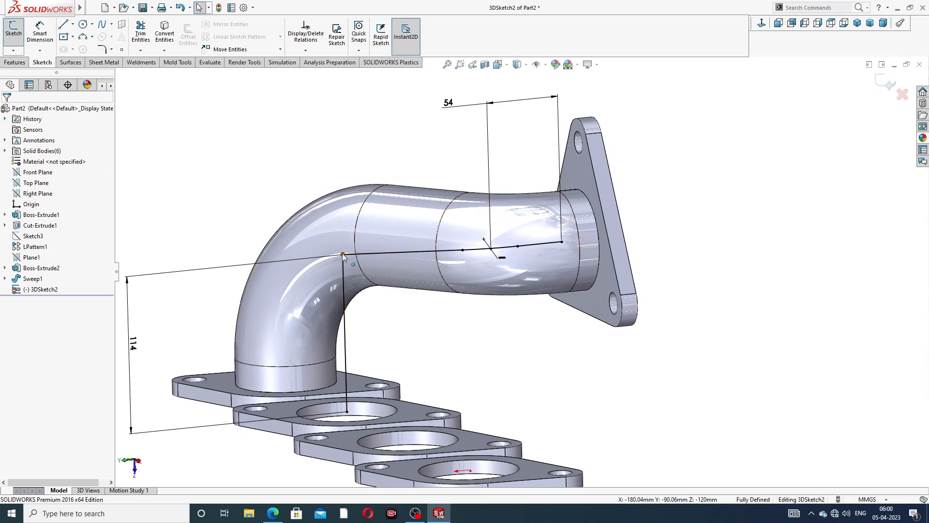
- Undo the sketch fillet on the second pipe path
click(343, 261)
middle_drag(416, 279, 479, 285)
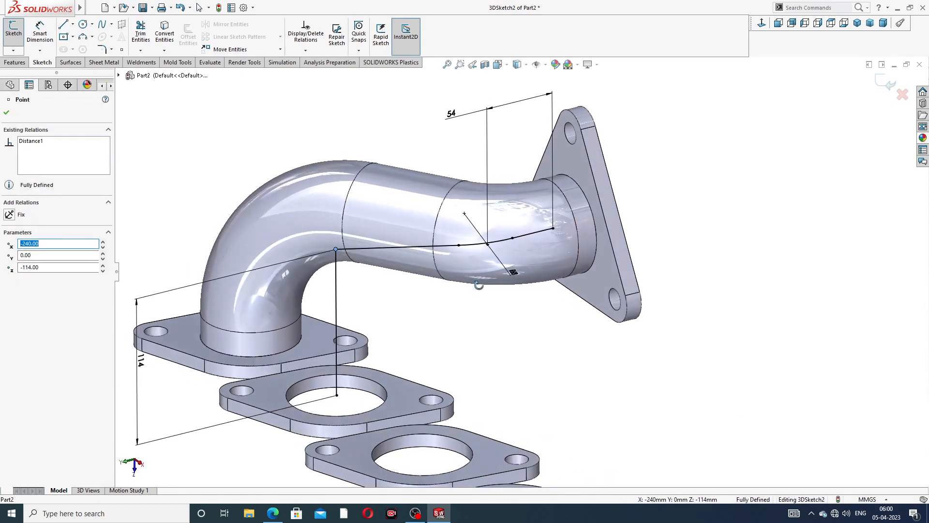
click(337, 267)
click(369, 285)
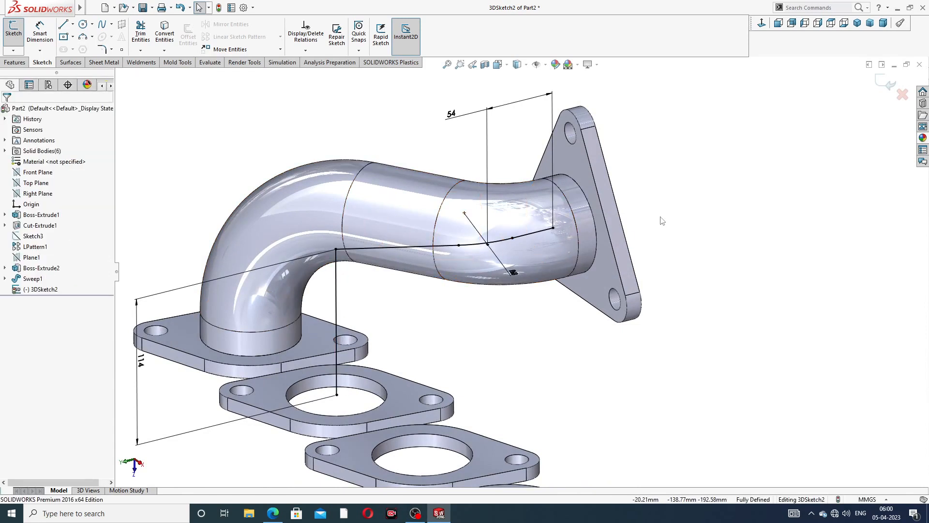
key(ctrl+z)
key(ctrl+z)
key(ctrl+z)
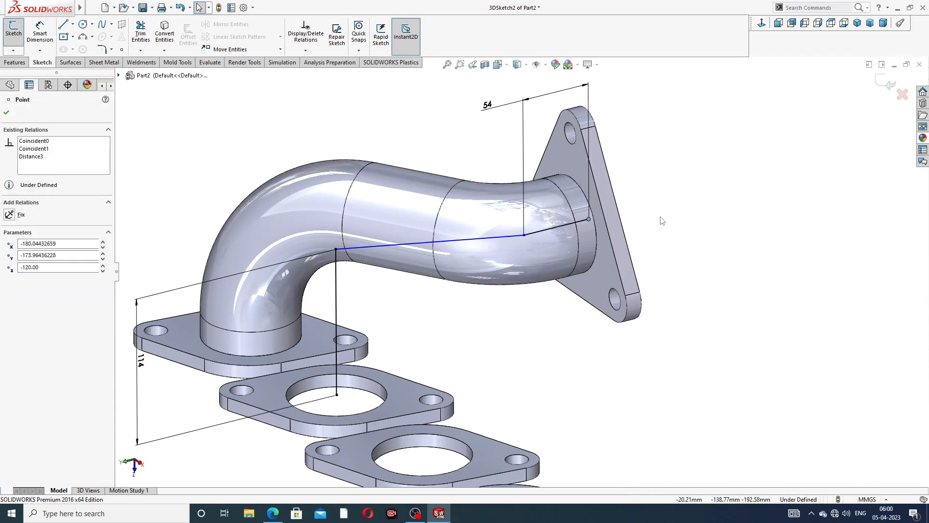
- Undo the 54 mm dimension and the end-point move, leaving the vertical leg at 71.67 mm
click(336, 249)
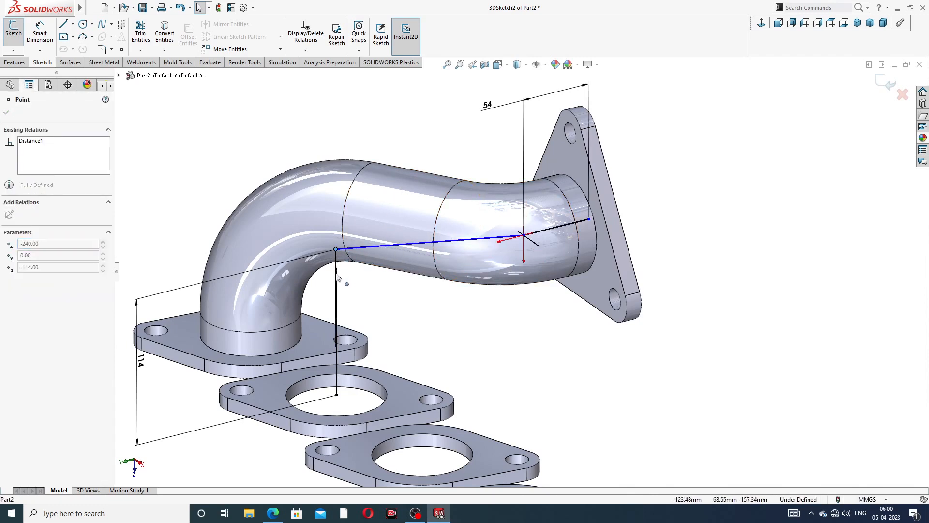
click(393, 299)
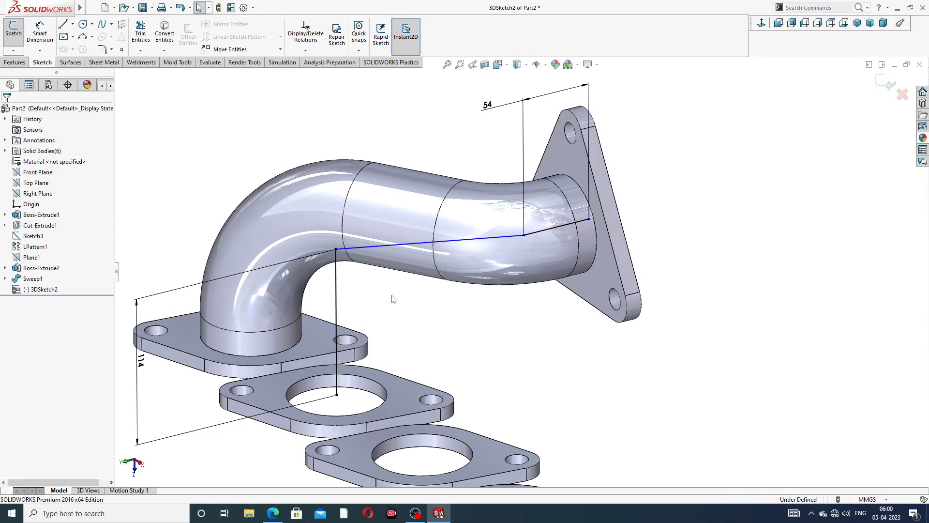
key(ctrl+z)
key(ctrl+z)
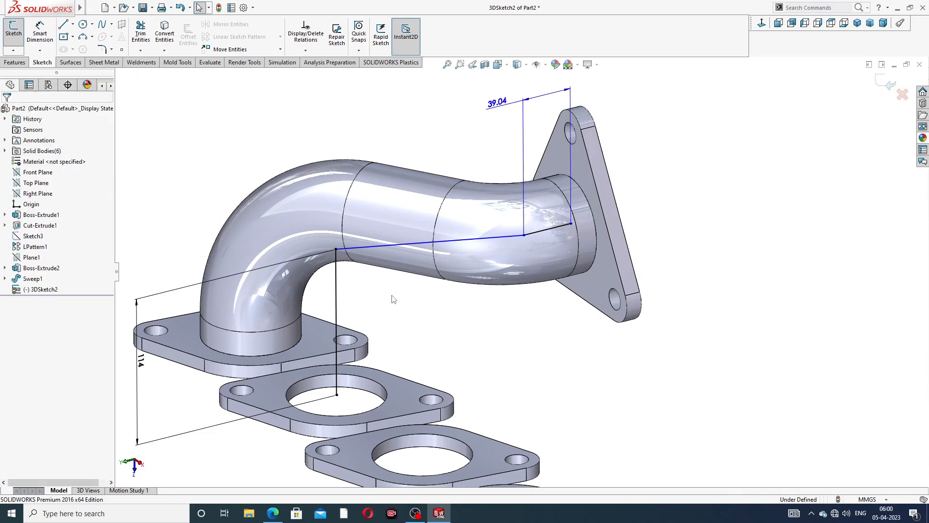
key(ctrl+z)
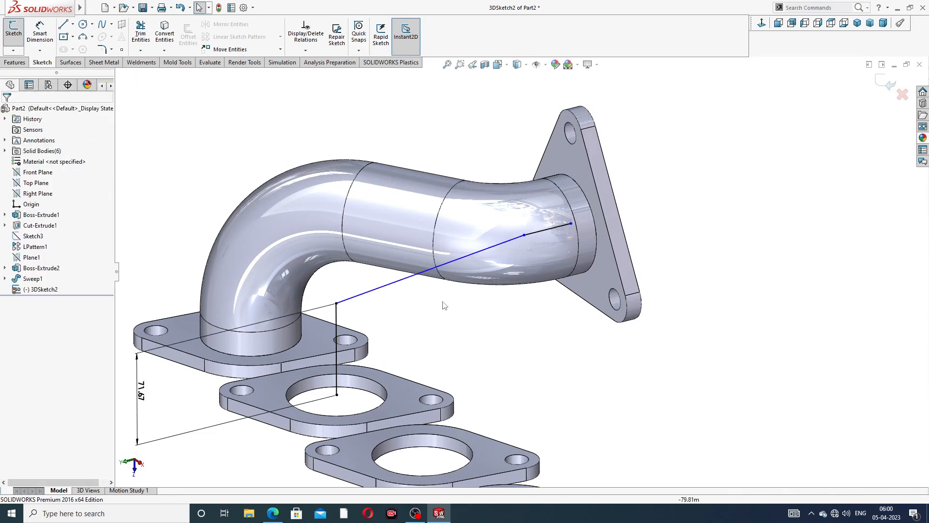
scroll(511, 259, up, 2)
middle_drag(408, 304, 415, 306)
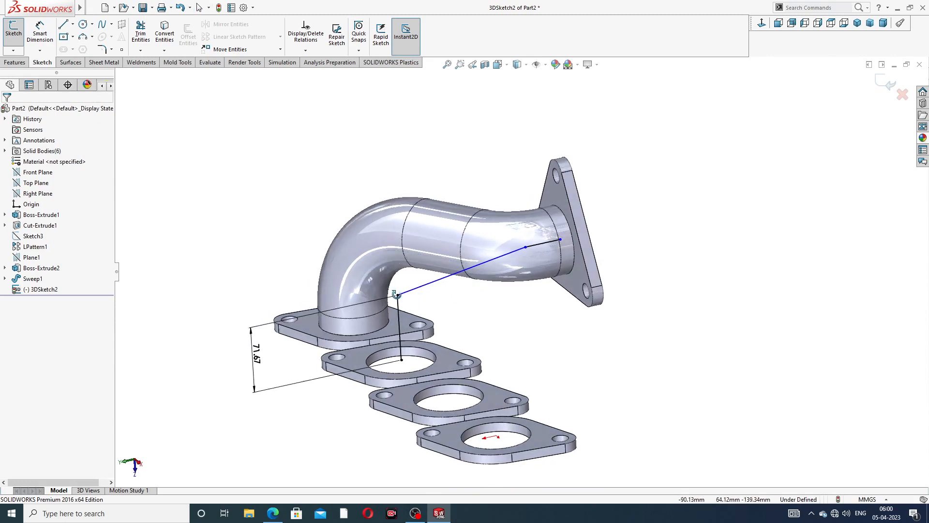
click(396, 296)
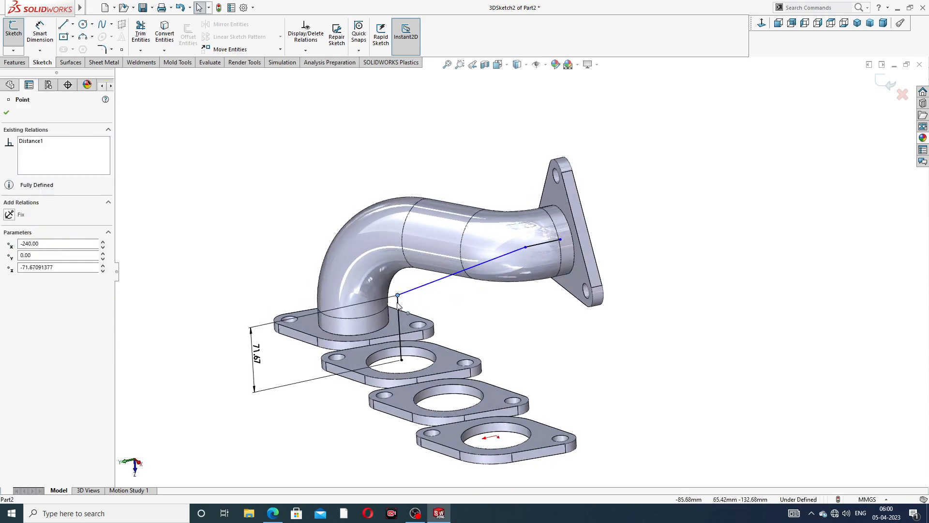
drag(399, 328, 399, 311)
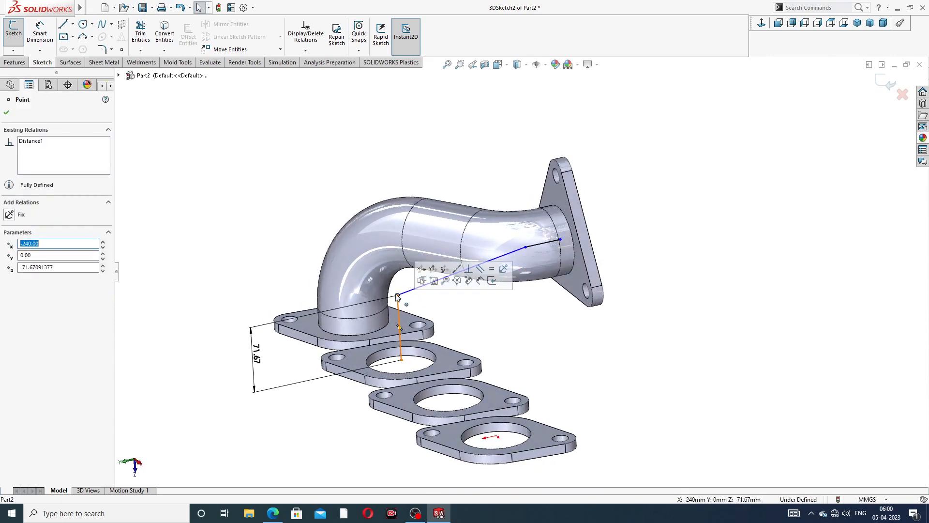
- Snap the path's end point onto the pipe's circular end edge and check the lower end point
click(455, 301)
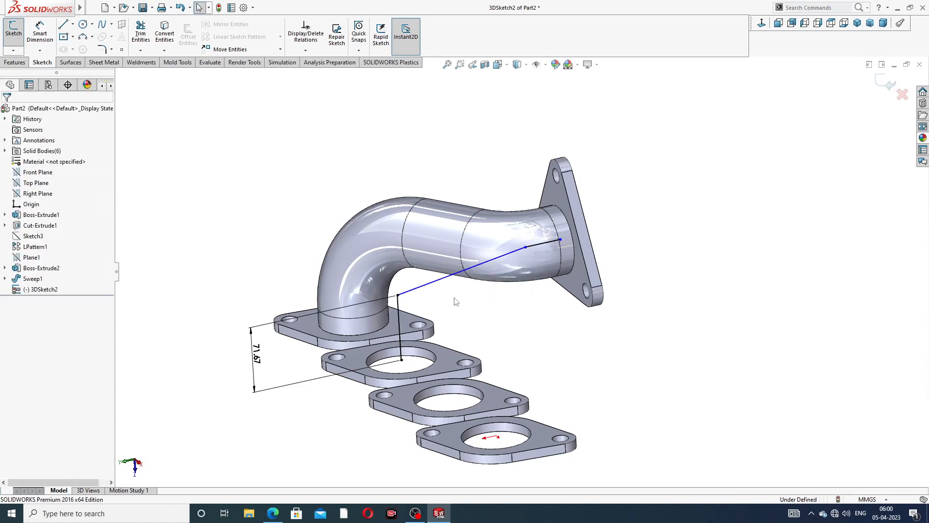
scroll(463, 300, up, 3)
mouse_move(488, 280)
middle_down()
mouse_move(457, 187)
mouse_move(495, 242)
mouse_move(471, 285)
middle_up()
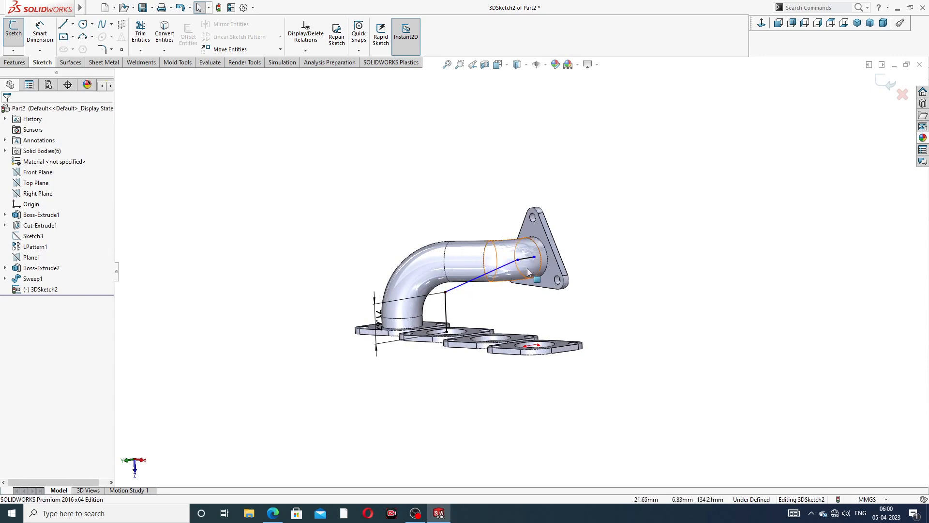
scroll(543, 270, down, 8)
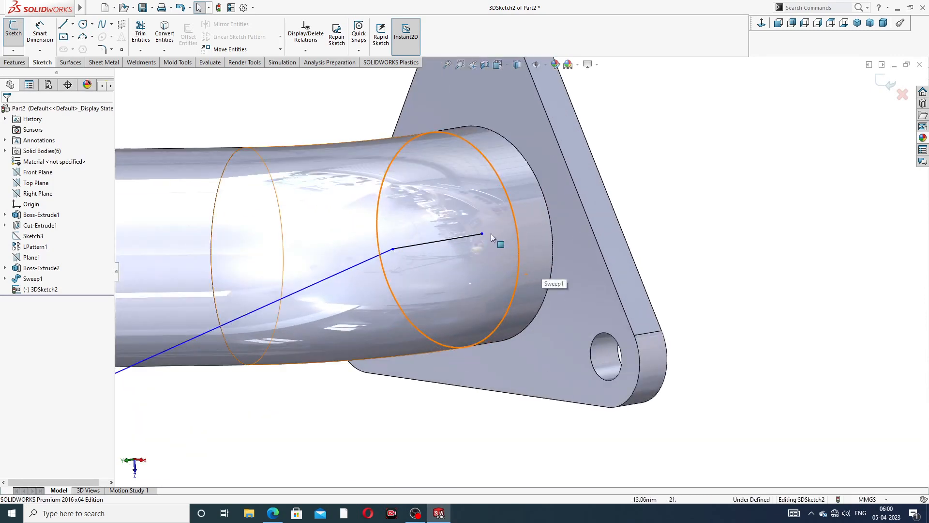
mouse_move(481, 235)
mouse_down()
mouse_move(499, 230)
mouse_move(448, 240)
mouse_up()
key(Escape)
scroll(438, 257, up, 5)
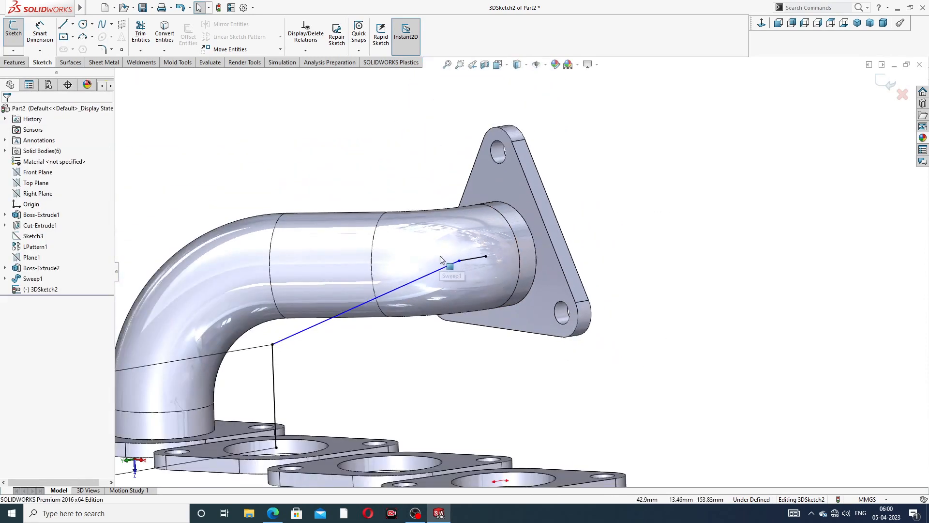
click(274, 348)
key(Escape)
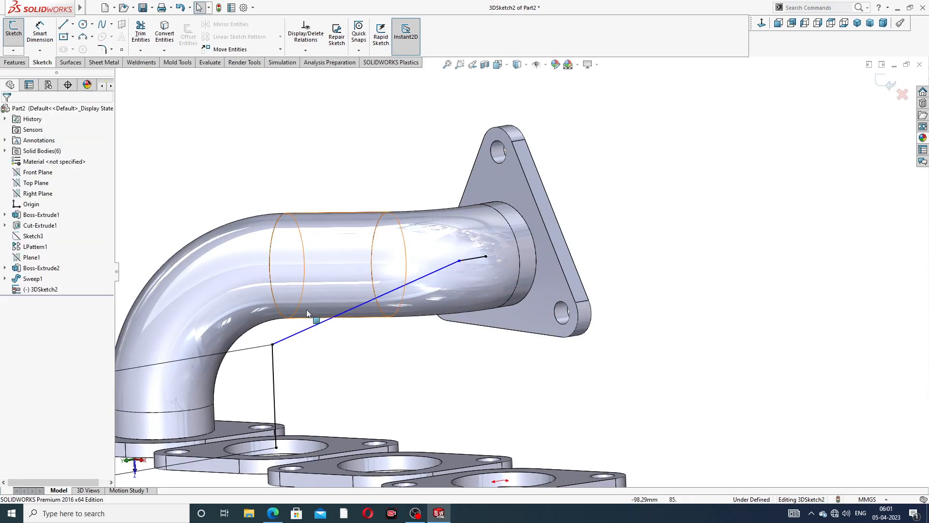
click(273, 345)
- Delete the 71.67 mm height dimension from the vertical leg
scroll(288, 369, up, 3)
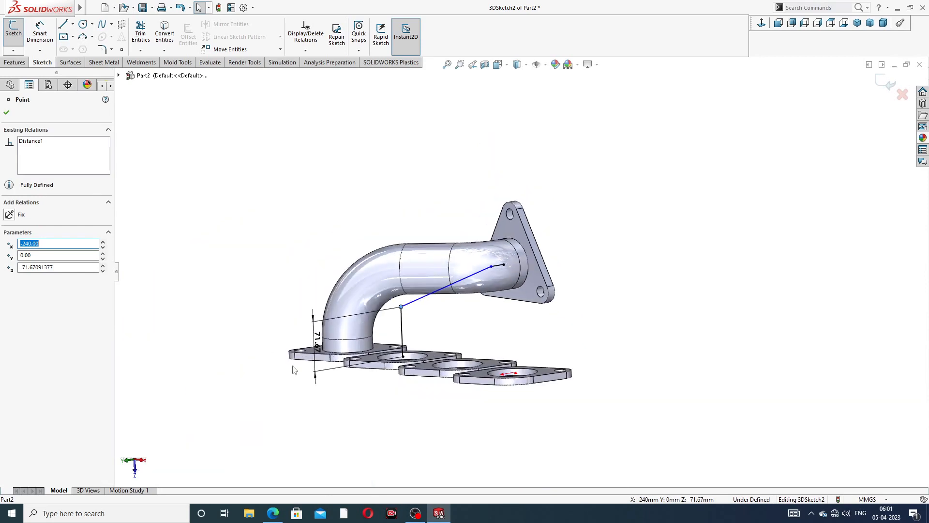
double_click(317, 340)
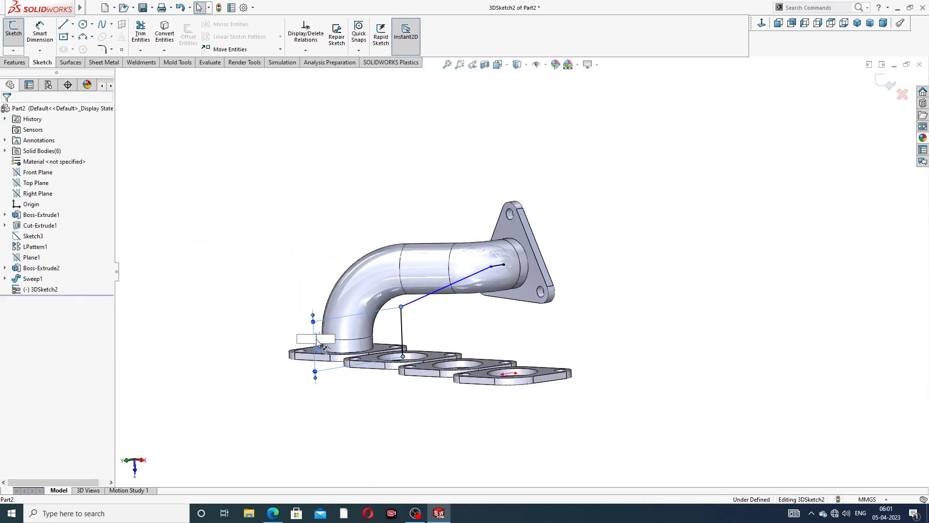
click(464, 330)
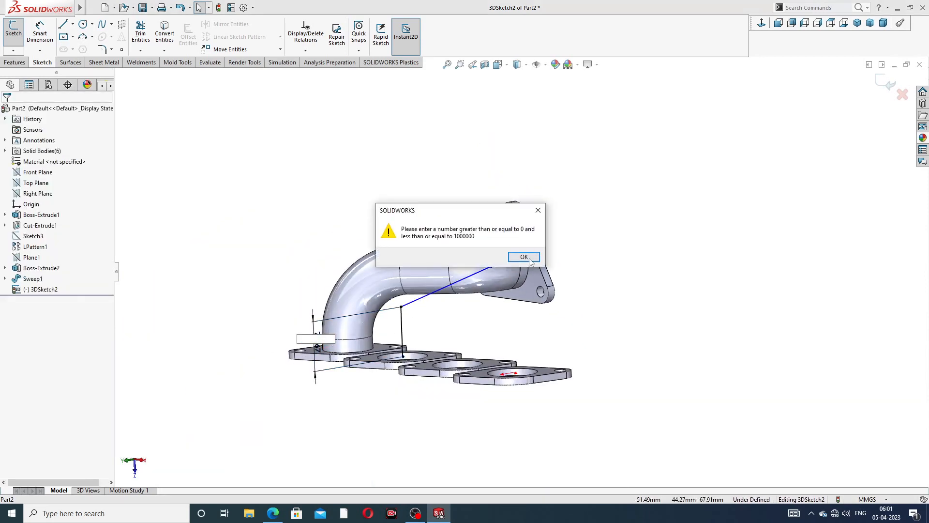
click(529, 259)
scroll(423, 312, down, 4)
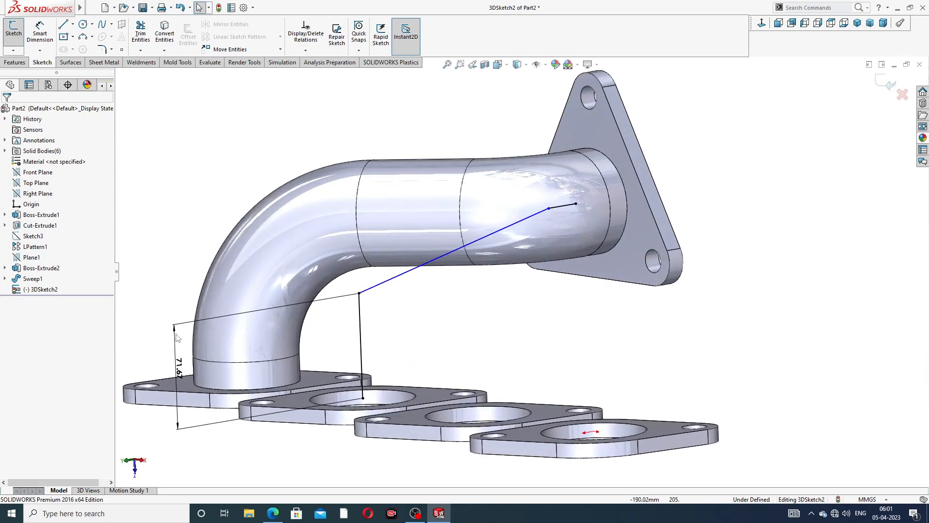
scroll(241, 347, up, 4)
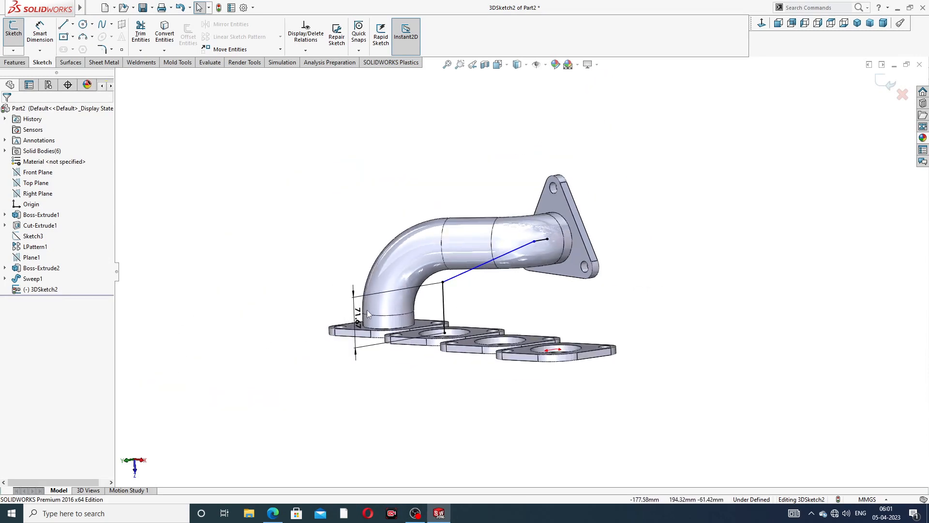
click(356, 296)
key(Delete)
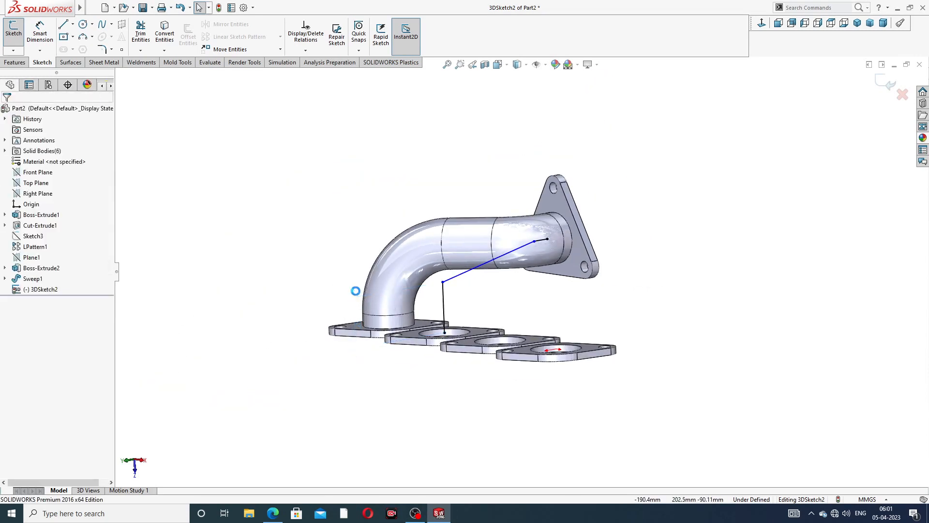
- Drag the vertical leg's top corner point lower
scroll(442, 314, down, 3)
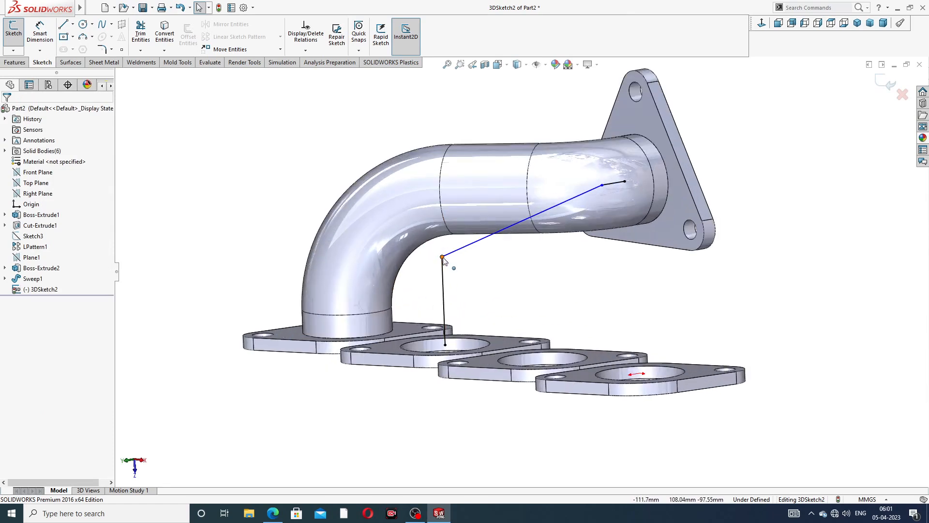
mouse_move(444, 260)
mouse_down()
mouse_move(452, 300)
mouse_move(444, 291)
mouse_up()
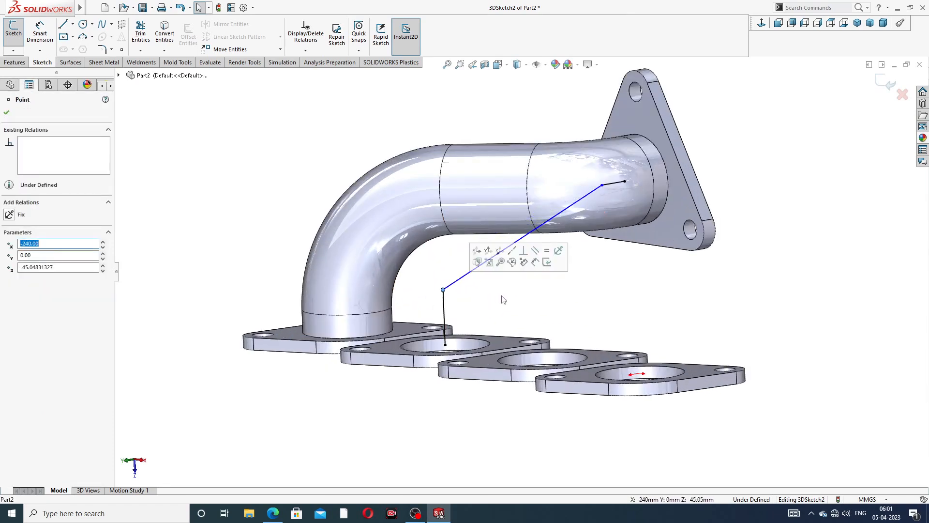
click(503, 300)
scroll(560, 253, up, 3)
middle_drag(567, 247, 528, 262)
scroll(528, 262, down, 2)
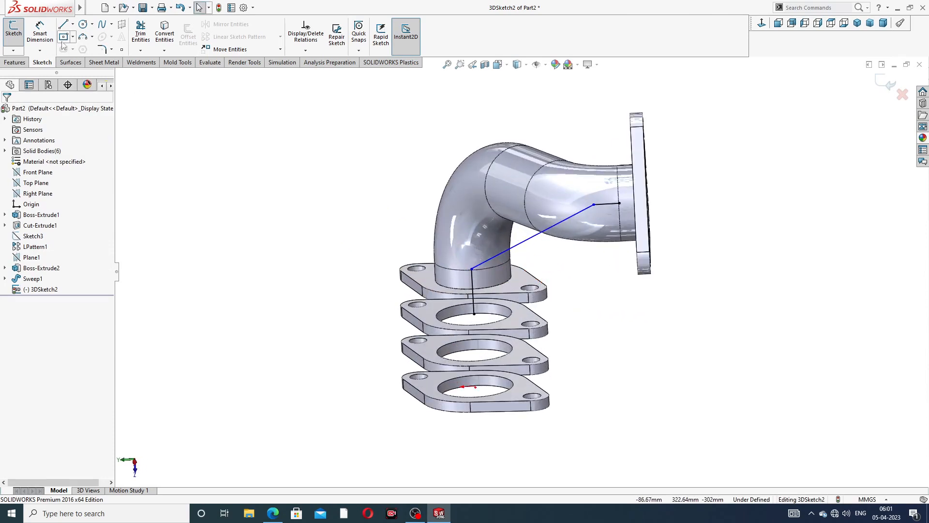
- Dimension the second path's vertical line to a 114 mm height
click(40, 31)
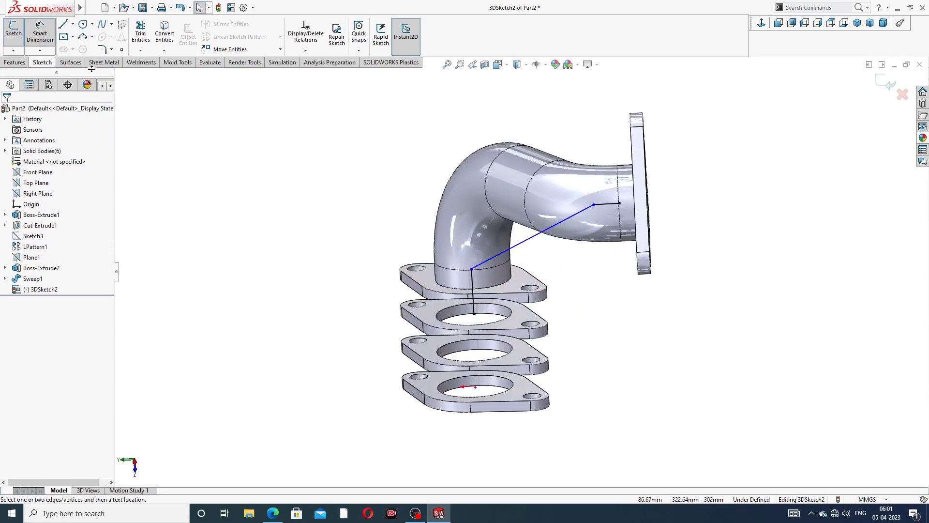
click(473, 288)
click(375, 291)
text(1)
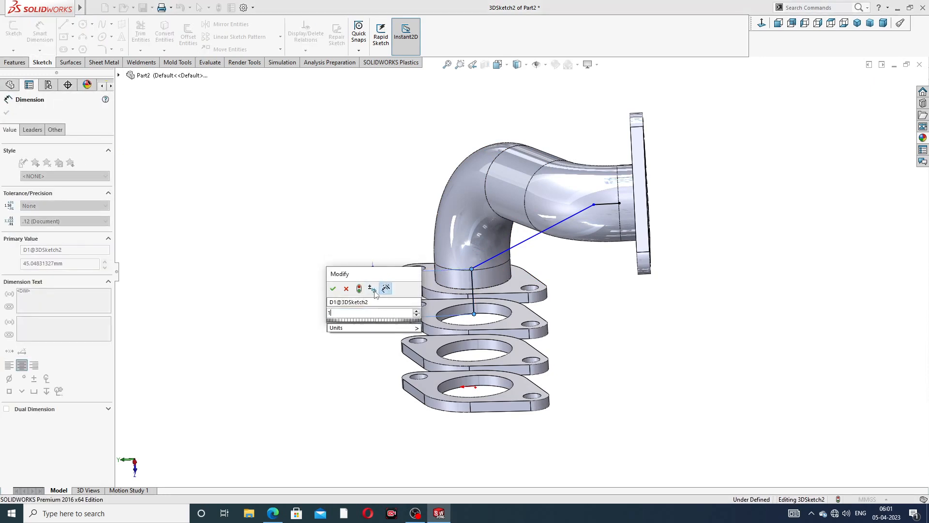
text(15)
key(Return)
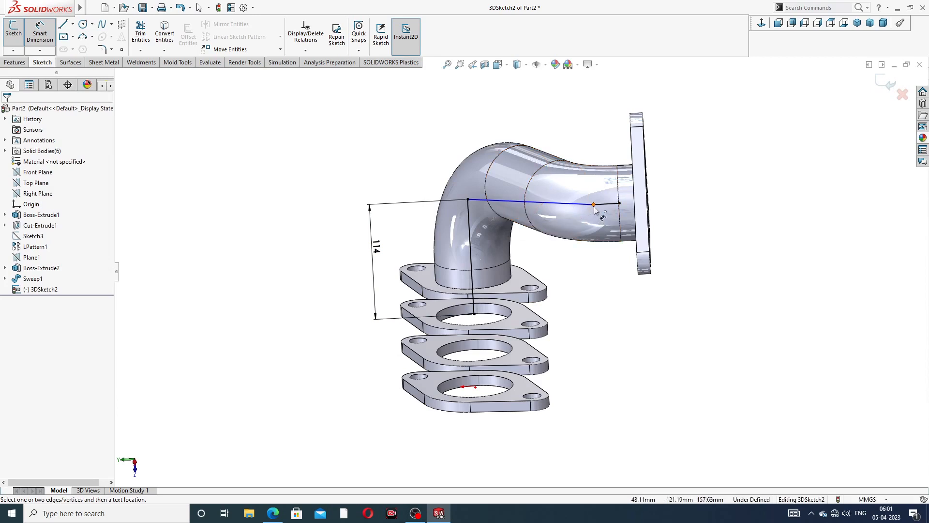
click(468, 199)
- Slide the end point along the sloping line toward the outlet flange
right_click(518, 131)
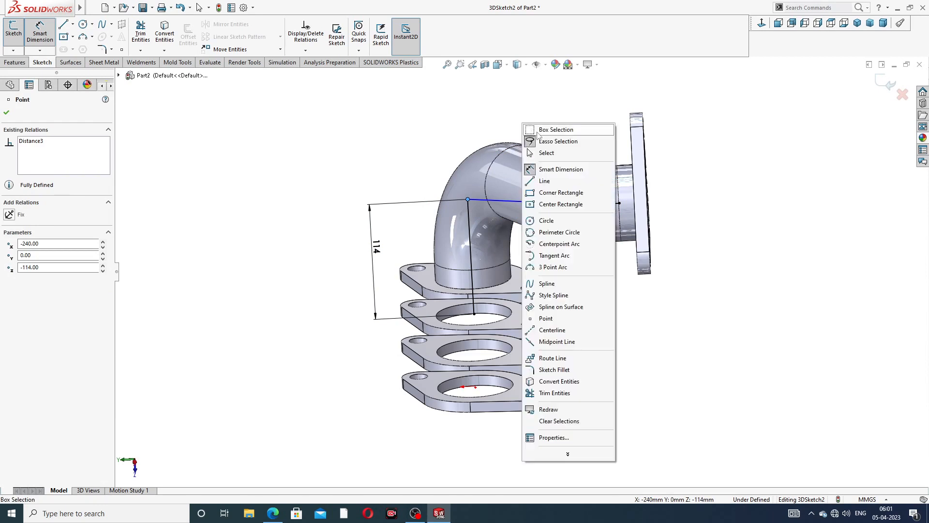
click(554, 152)
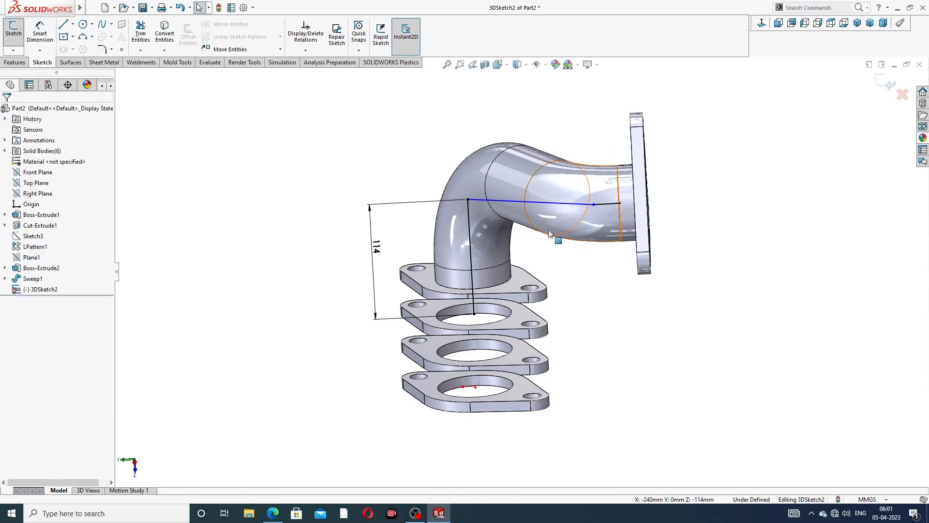
middle_drag(550, 234, 595, 214)
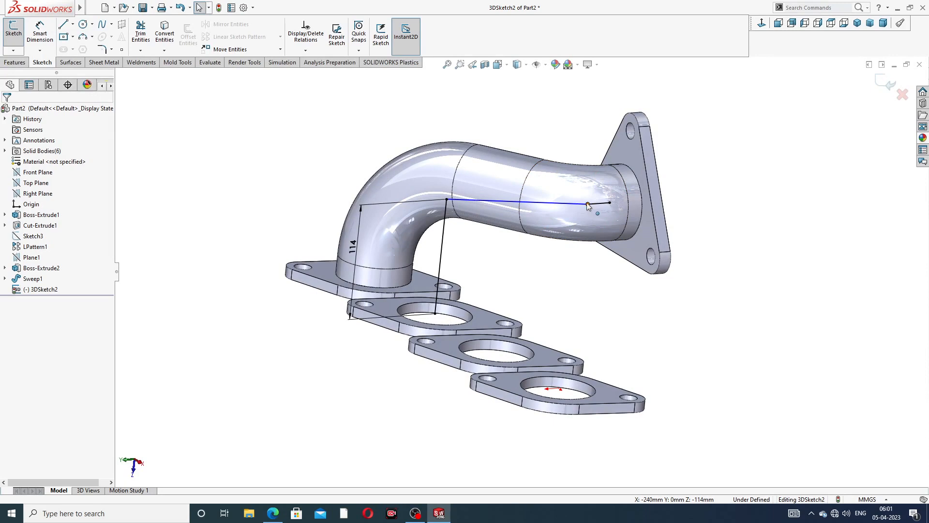
click(588, 205)
drag(556, 217, 573, 179)
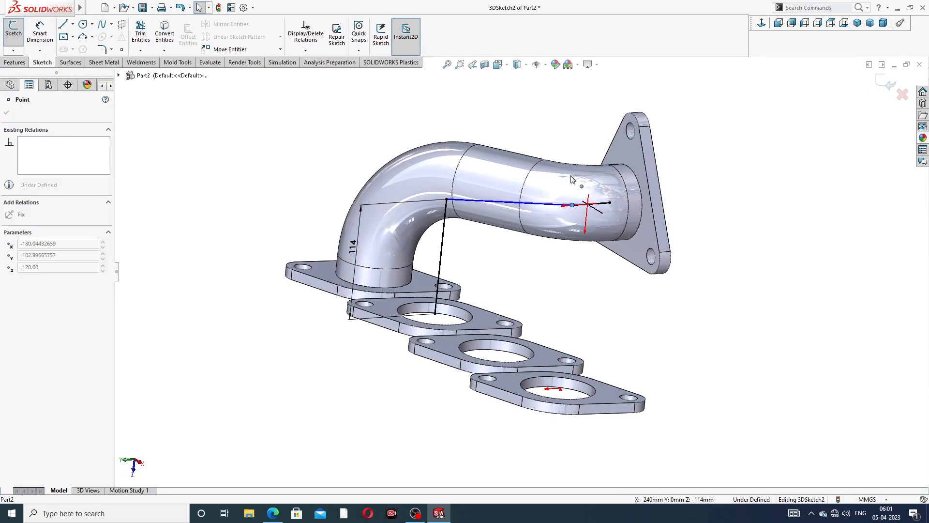
click(547, 286)
click(102, 49)
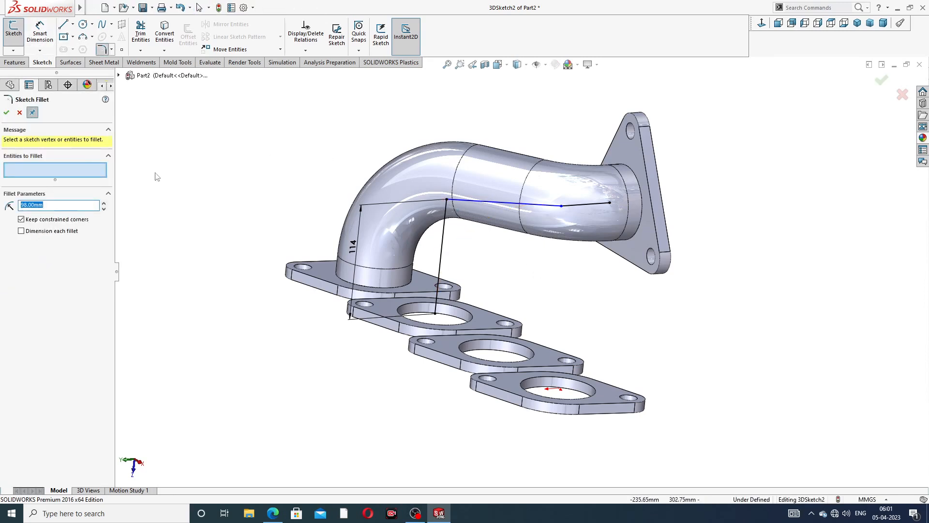
click(20, 113)
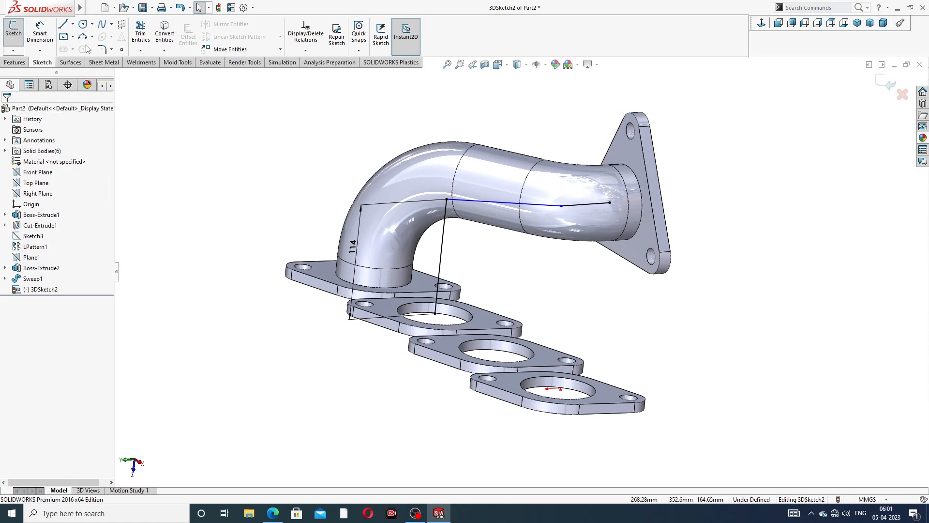
- Dimension the short end segment at the outlet flange to 54 mm
click(40, 32)
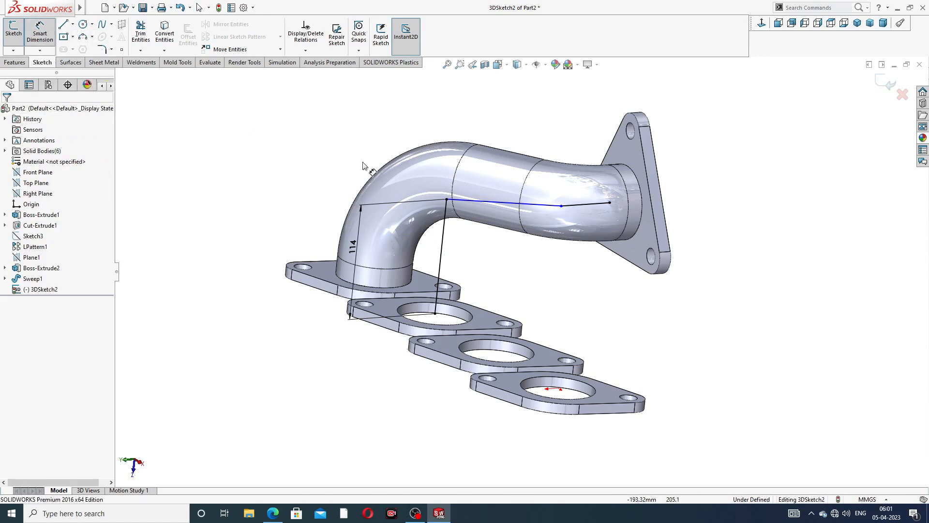
click(579, 205)
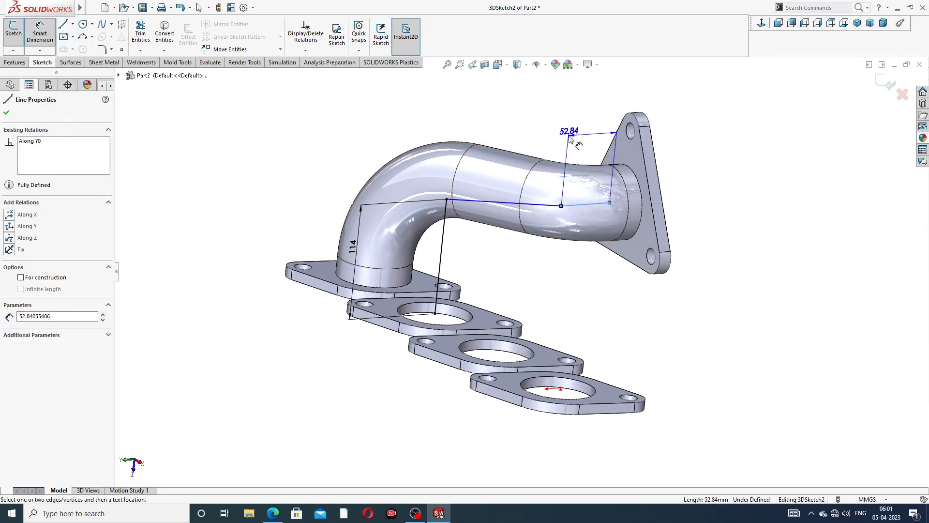
click(549, 130)
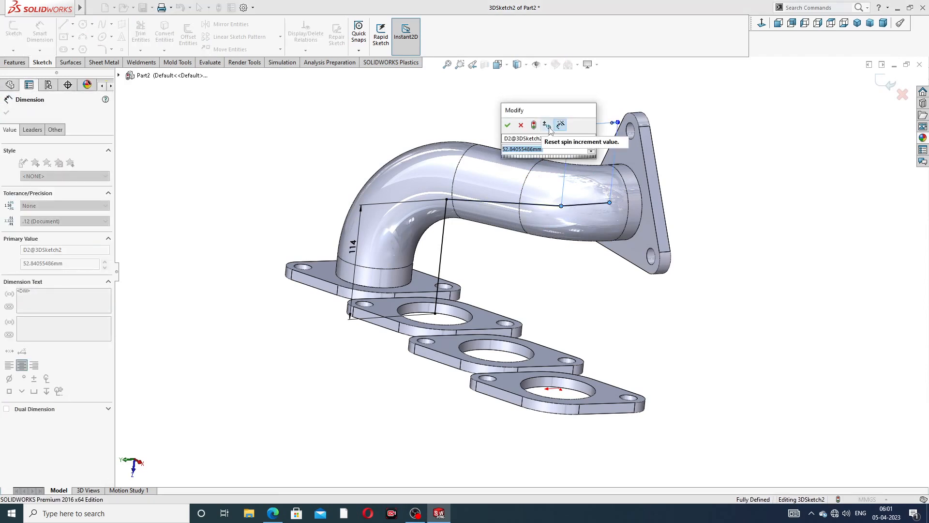
text(54)
key(Return)
key(Escape)
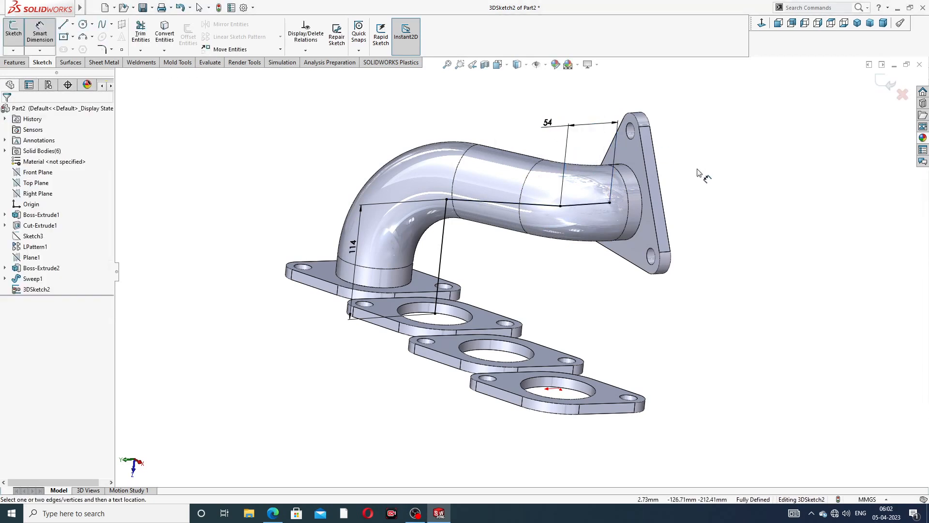
right_click(438, 128)
- Round the lower bend with an R98 fillet; a 68 mm outlet-corner fillet is rejected
click(452, 150)
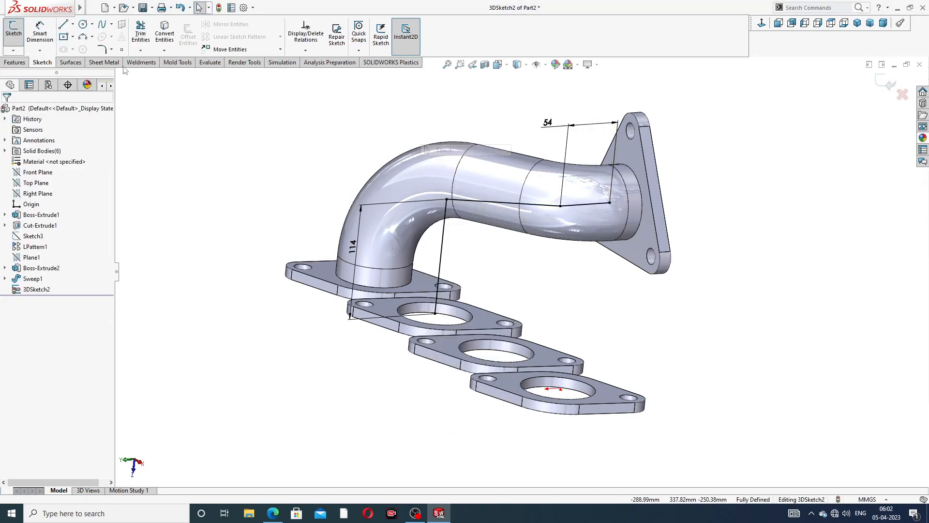
click(101, 48)
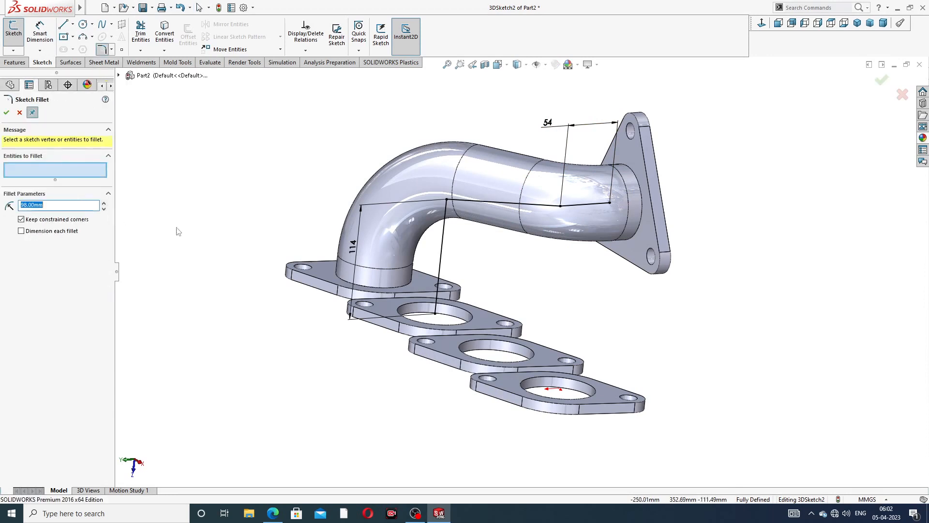
click(446, 199)
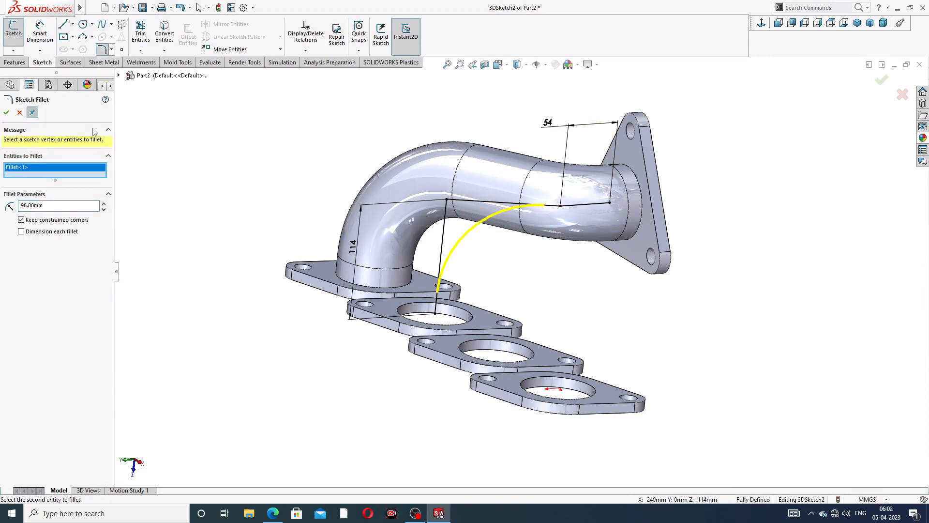
click(7, 113)
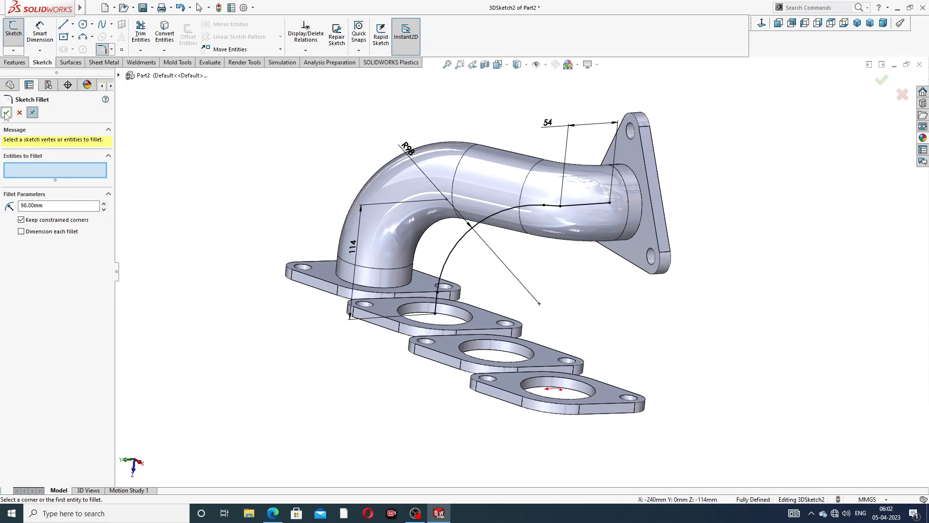
click(50, 205)
click(563, 209)
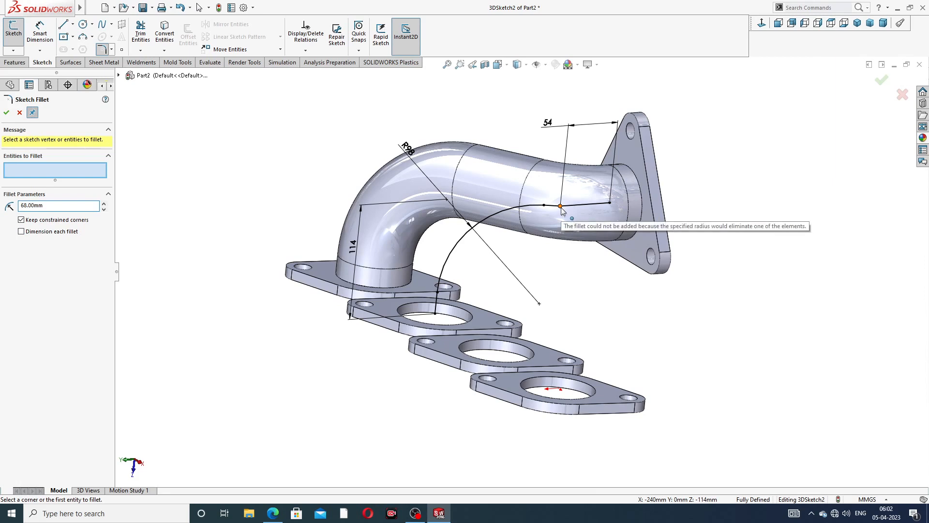
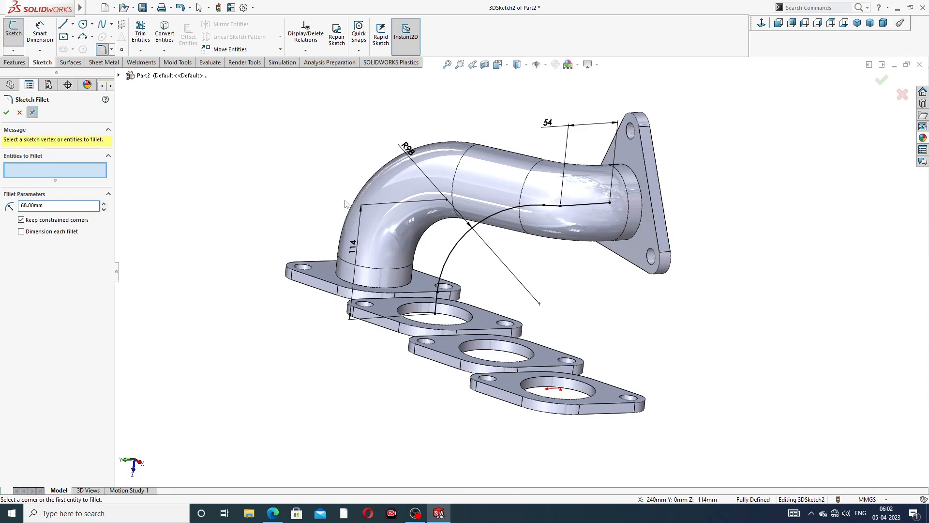
- Orbit the manifold and select the 68.00 mm fillet radius value
mouse_move(345, 204)
middle_down()
mouse_move(331, 197)
mouse_move(352, 238)
middle_up()
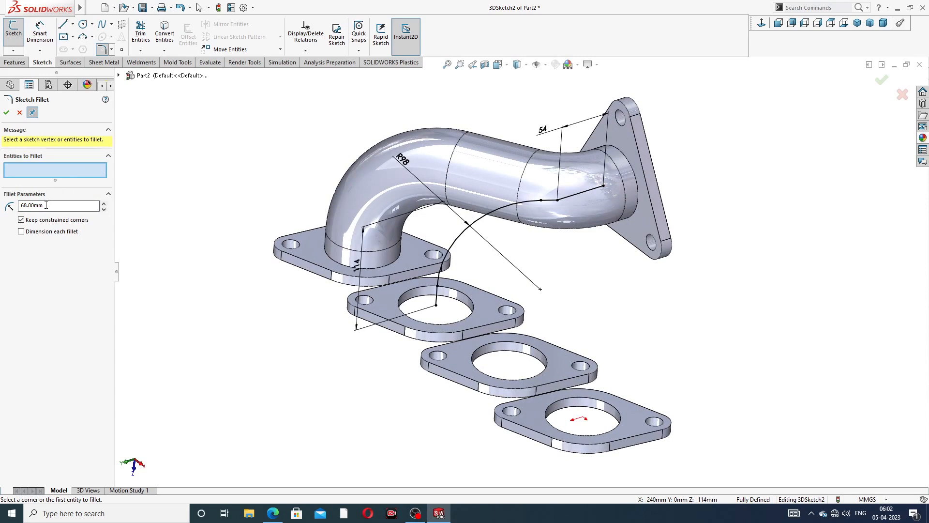
drag(46, 205, 1, 206)
- Cancel the 68 mm fillet and delete the short line beside the 54 mm line
click(20, 113)
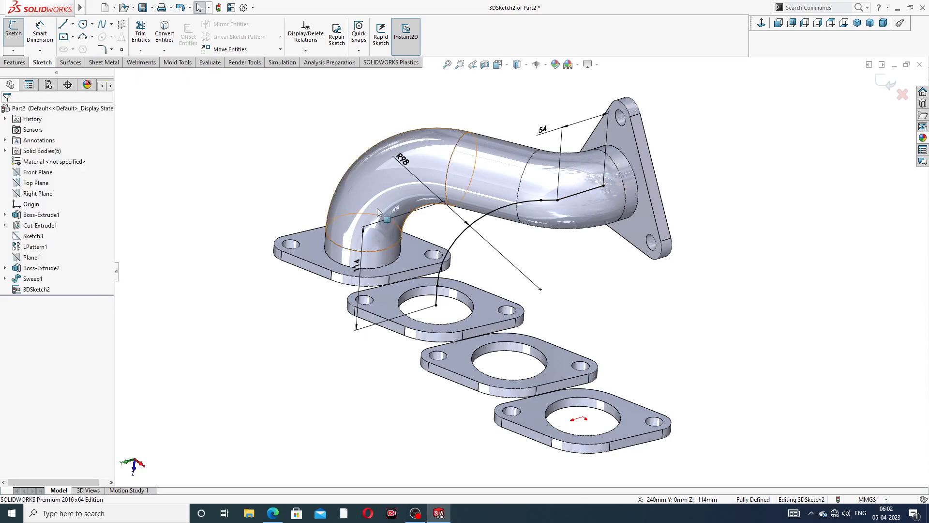
middle_drag(590, 208, 580, 199)
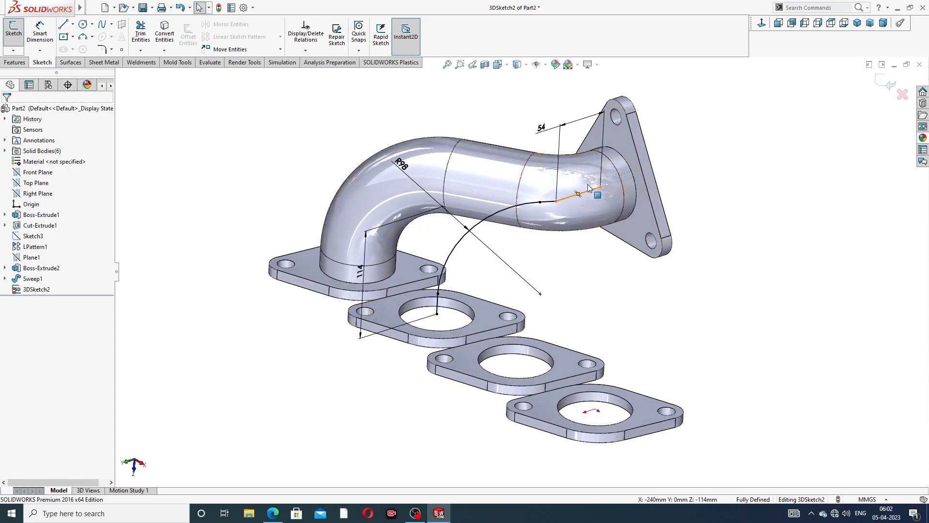
scroll(606, 163, down, 3)
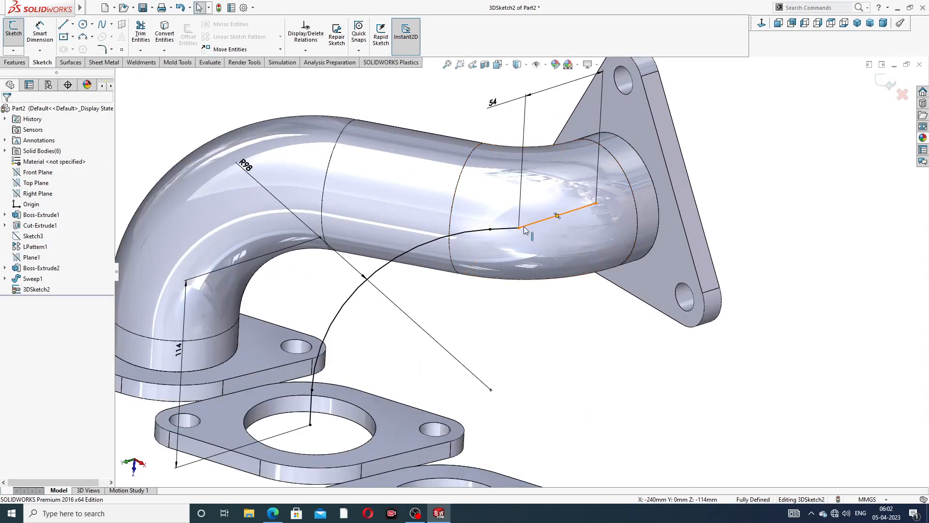
scroll(530, 227, up, 3)
scroll(525, 259, down, 3)
scroll(524, 257, down, 2)
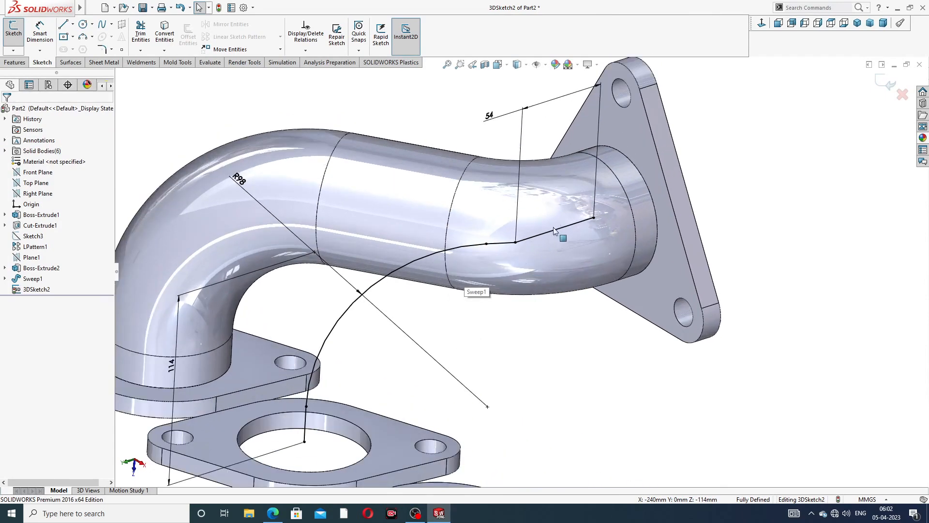
click(507, 242)
key(Delete)
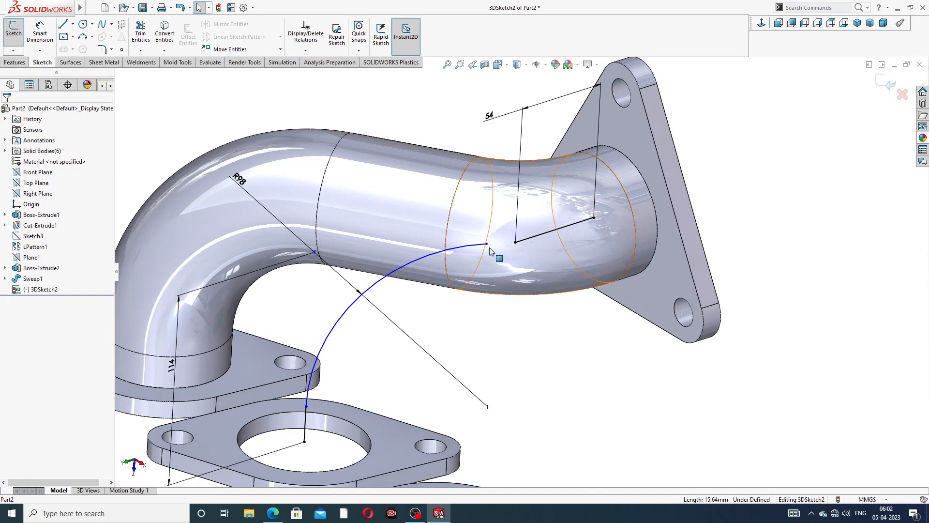
- Attach the arc endpoint to the pipe's circular edge, then delete the R98 arc and dimension
drag(487, 244, 450, 281)
click(459, 317)
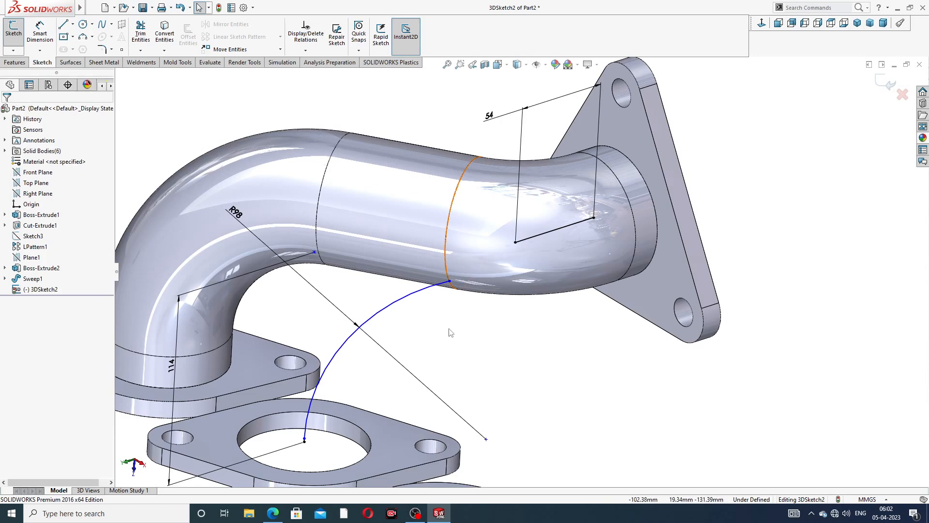
scroll(402, 373, up, 2)
scroll(403, 372, down, 4)
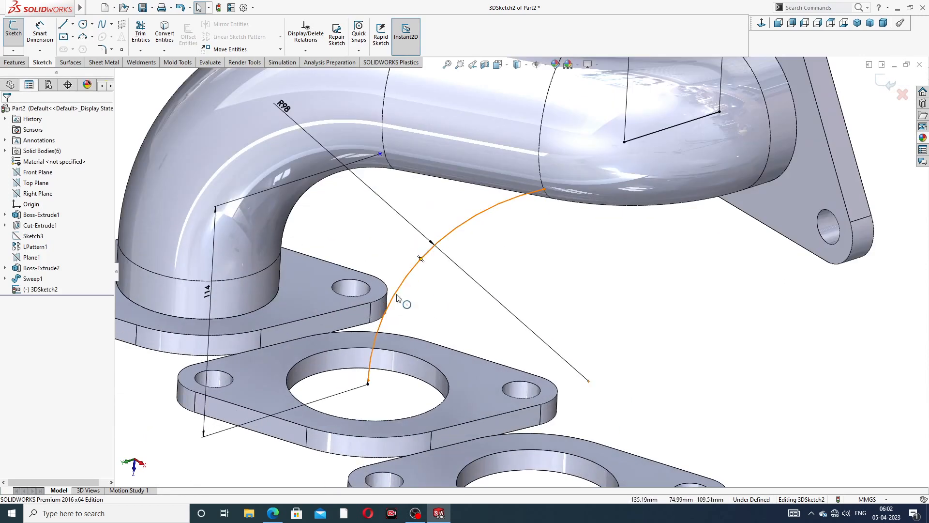
click(391, 301)
key(Delete)
- Draw a short upright segment from the end of the flange-hole line
scroll(364, 402, down, 3)
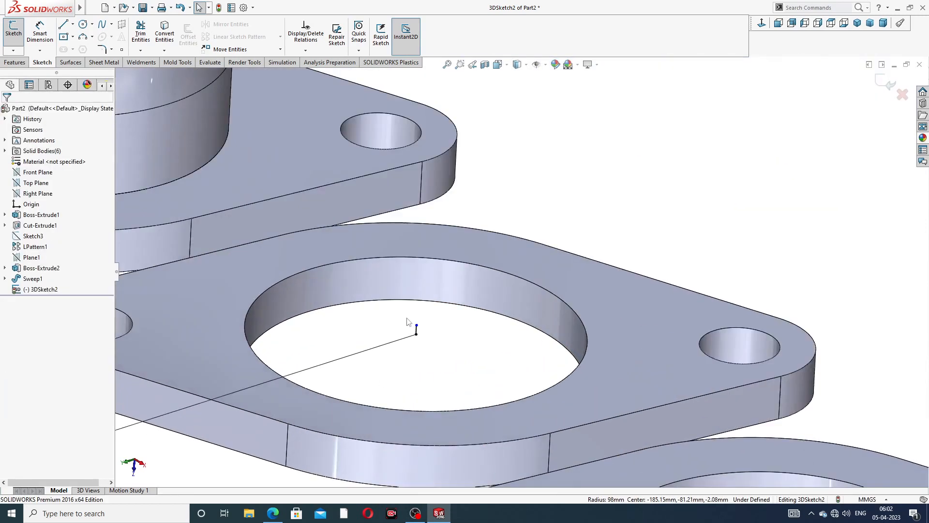
click(416, 331)
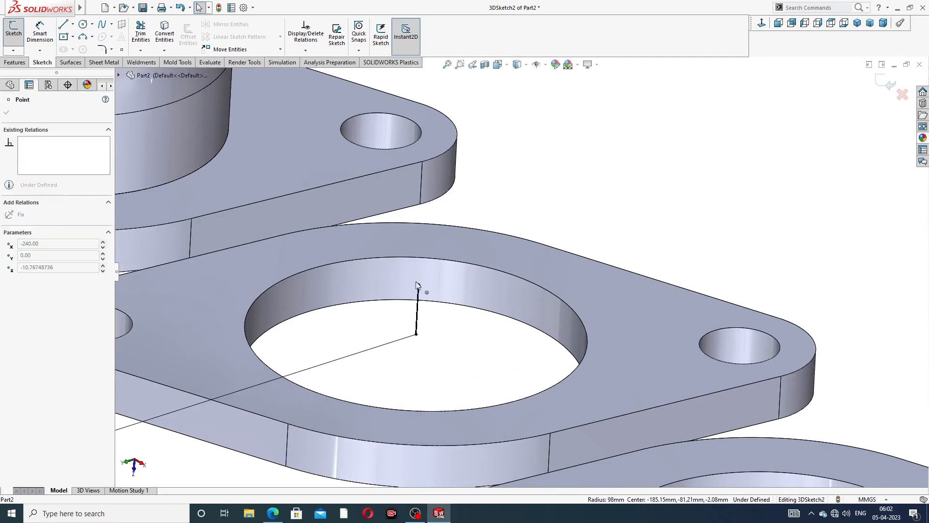
drag(420, 234, 421, 231)
click(571, 180)
scroll(581, 179, up, 7)
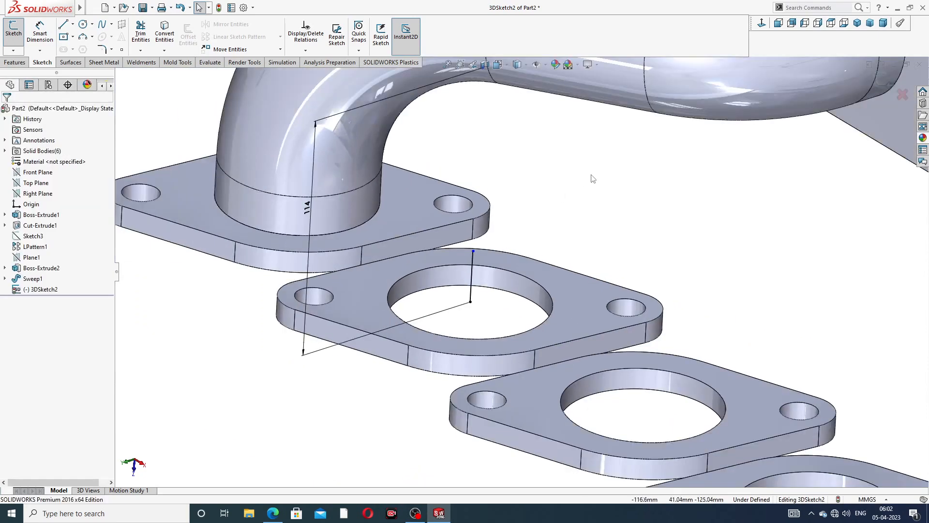
scroll(649, 143, down, 1)
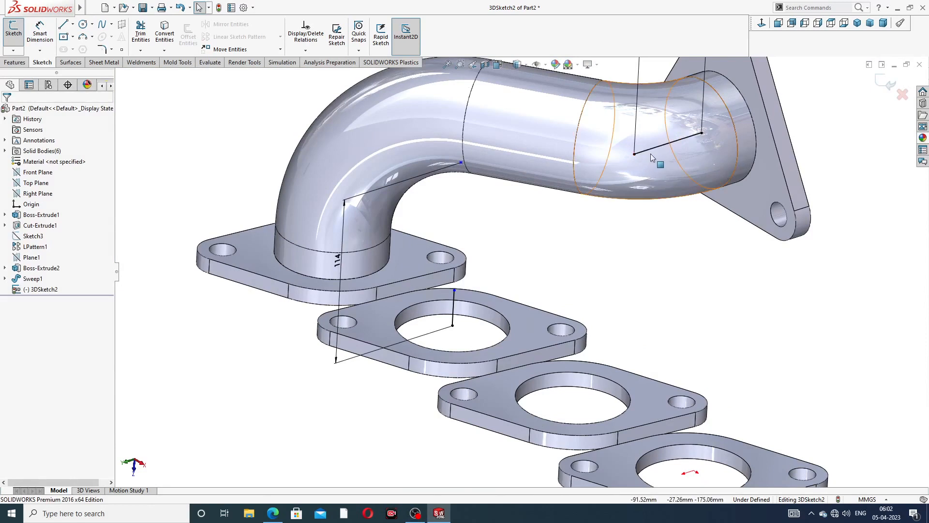
- Delete the line at the pipe's outlet end
click(635, 154)
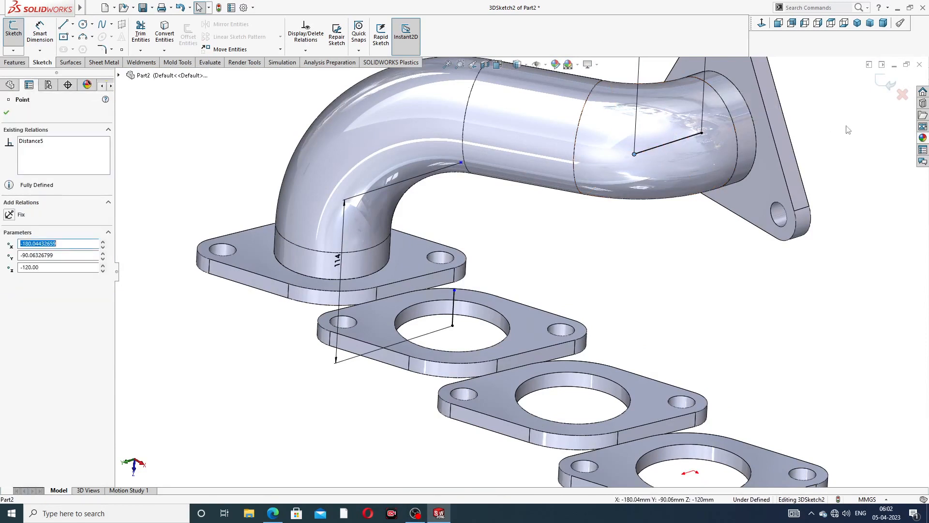
key(Escape)
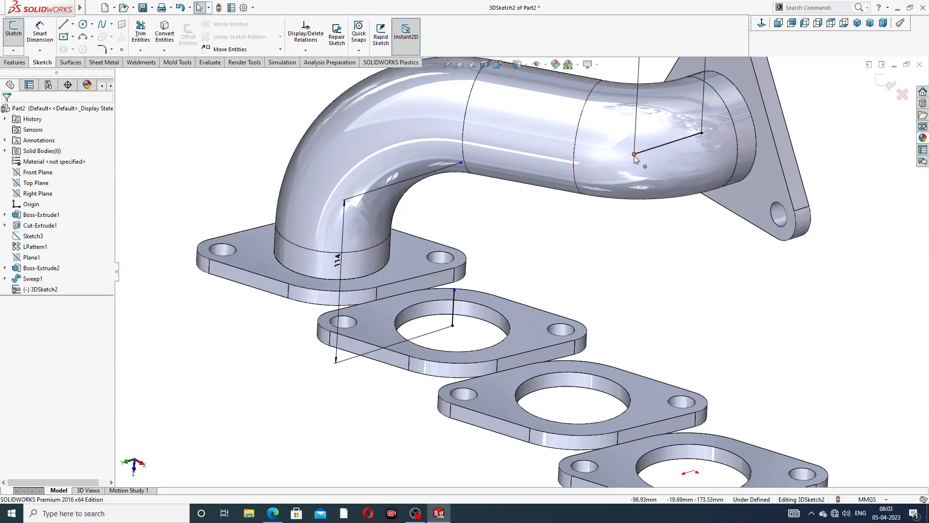
mouse_move(635, 153)
mouse_down()
mouse_move(661, 151)
mouse_move(673, 138)
mouse_up()
click(836, 121)
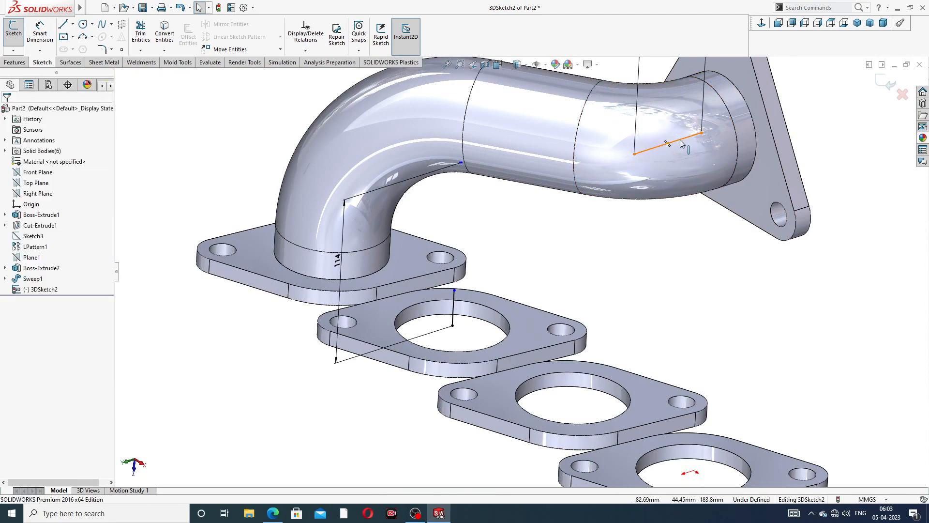
click(680, 140)
key(Delete)
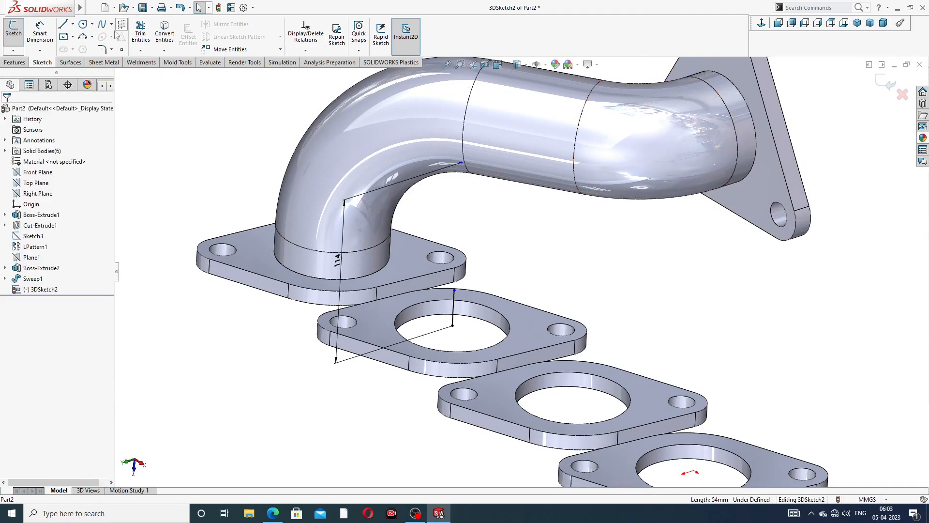
click(63, 24)
- Draw a short line starting at the outlet circle's centre
middle_drag(714, 123, 750, 117)
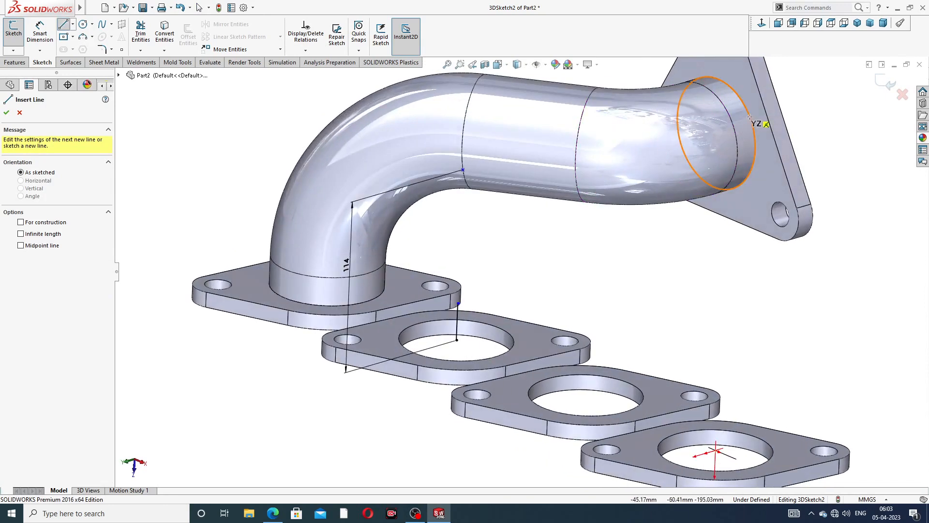
click(716, 133)
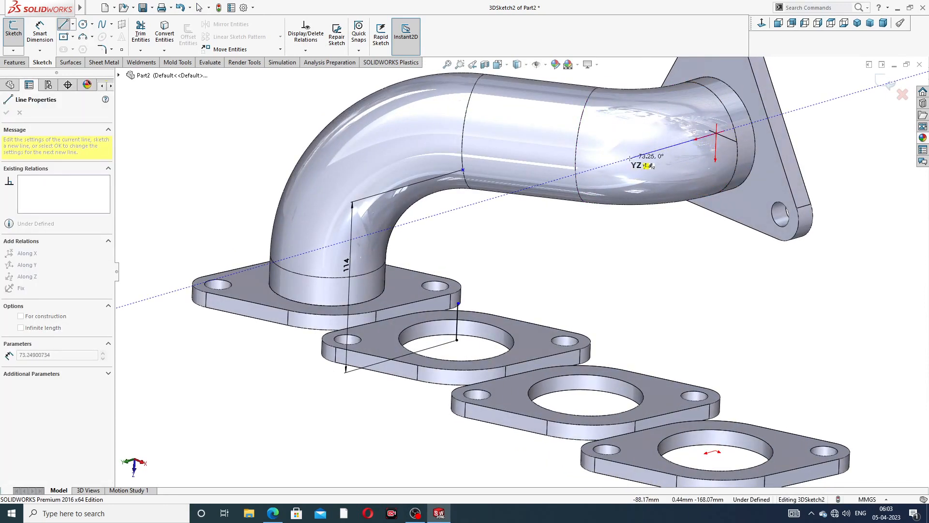
right_click(840, 118)
click(850, 129)
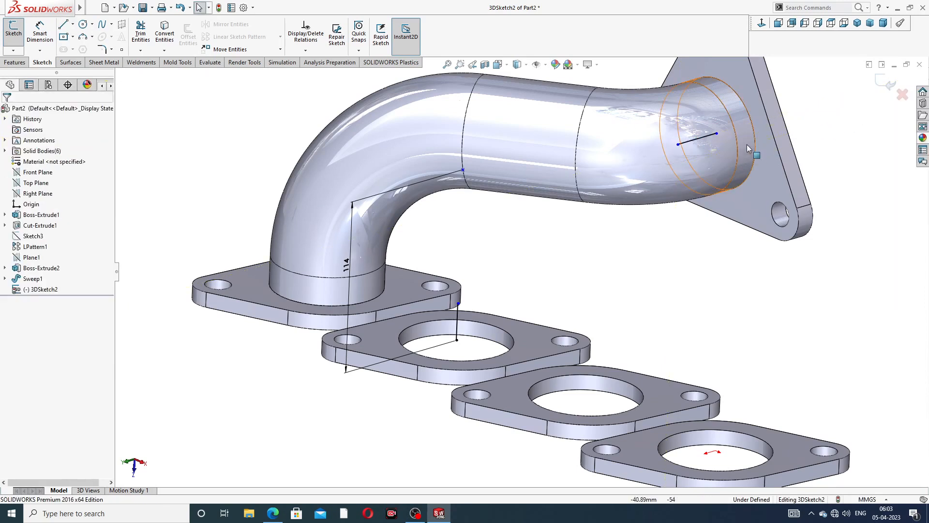
click(677, 144)
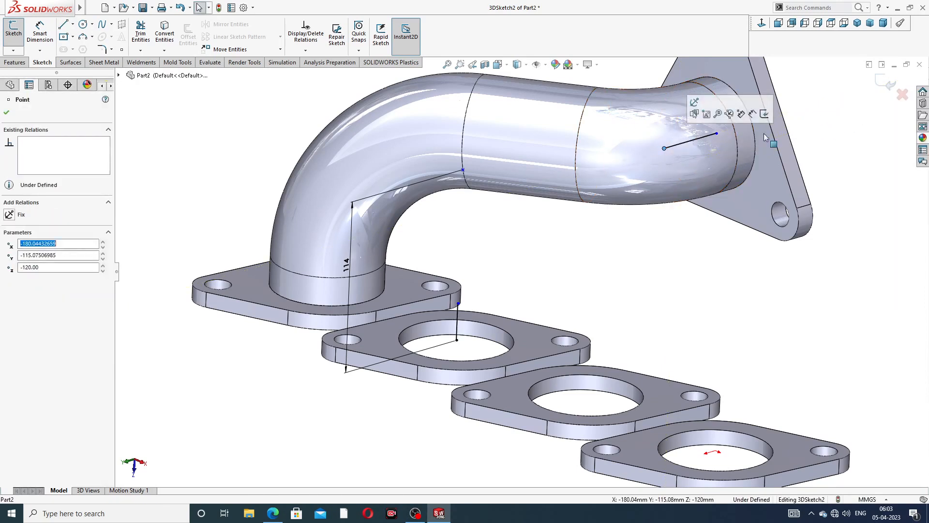
key(Escape)
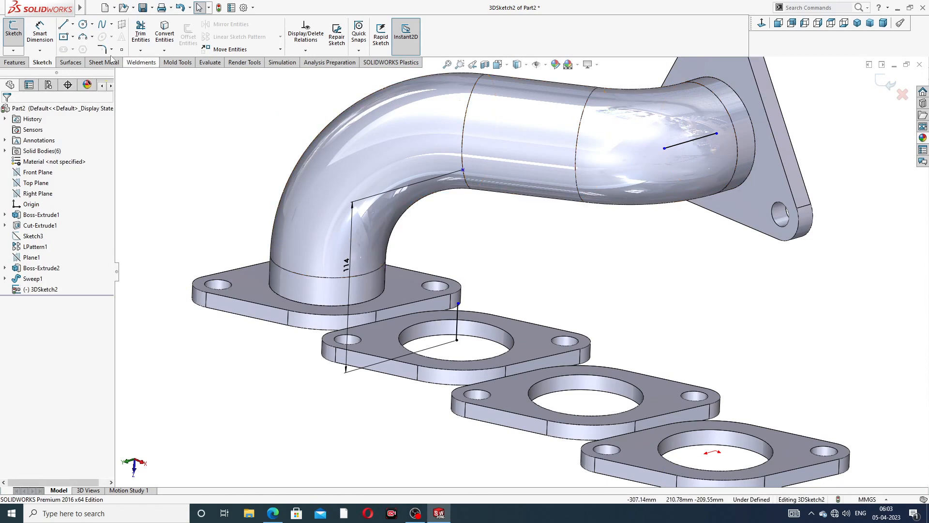
- Sketch a diagonal line from the upright segment's top to the outlet line's endpoint
click(63, 25)
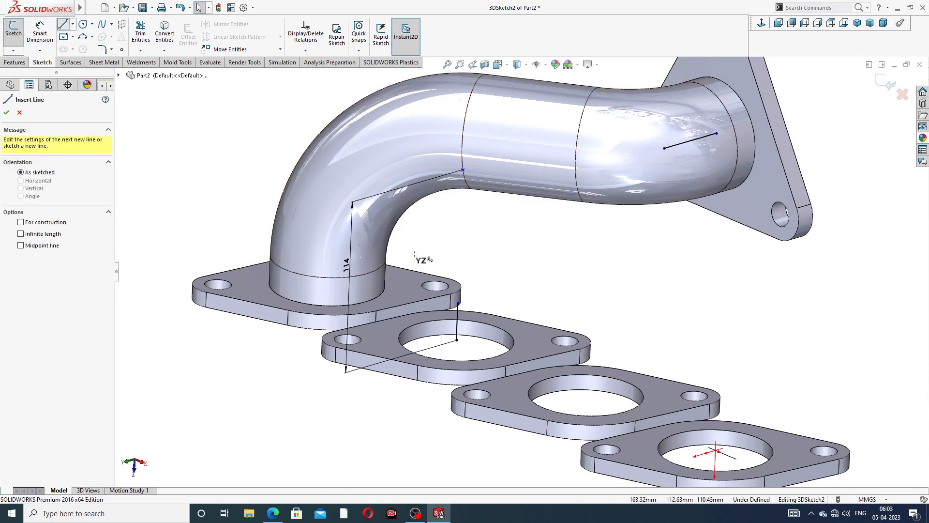
click(458, 303)
click(665, 147)
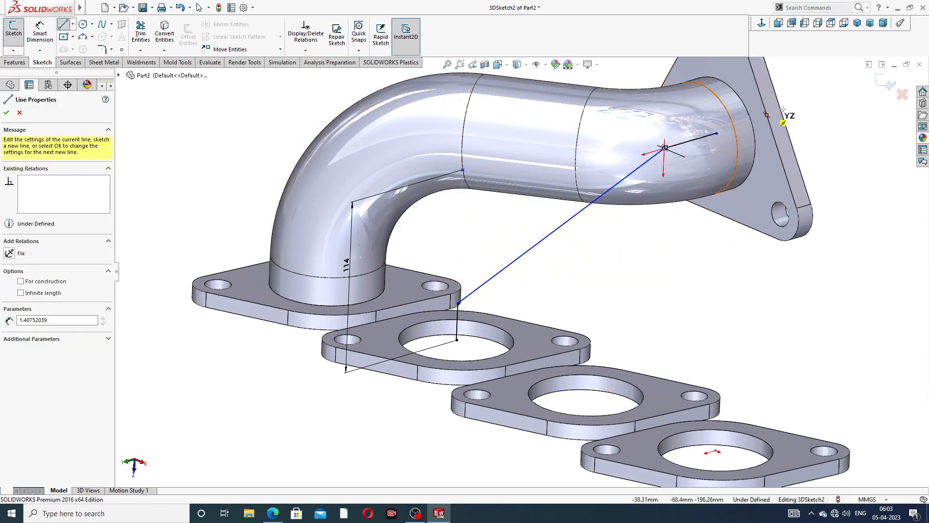
right_click(803, 111)
click(807, 113)
scroll(666, 158, down, 6)
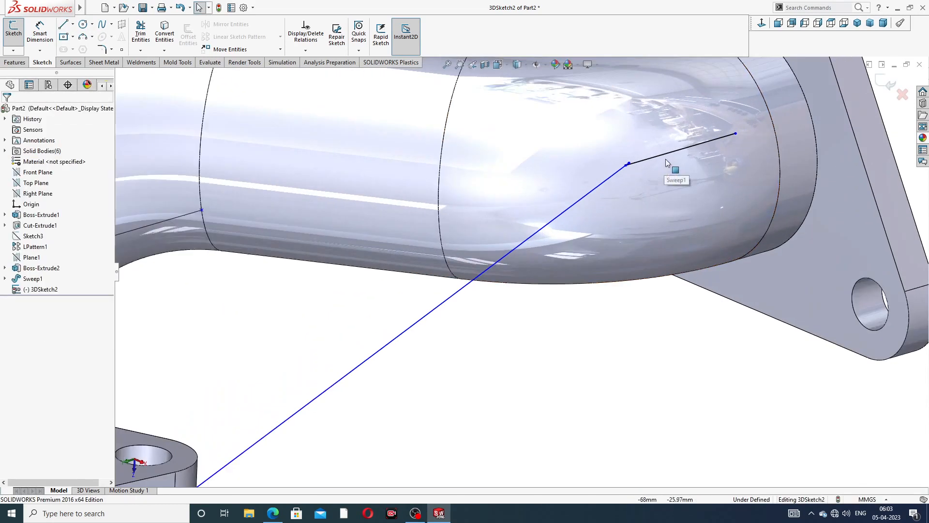
scroll(555, 214, down, 5)
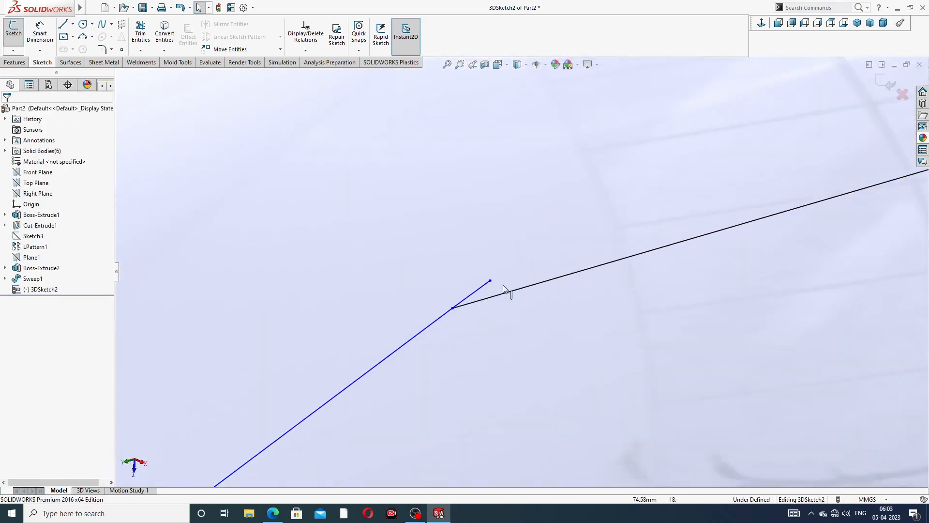
- Delete the stray short segment left at the junction with the upright segment
drag(490, 282, 463, 297)
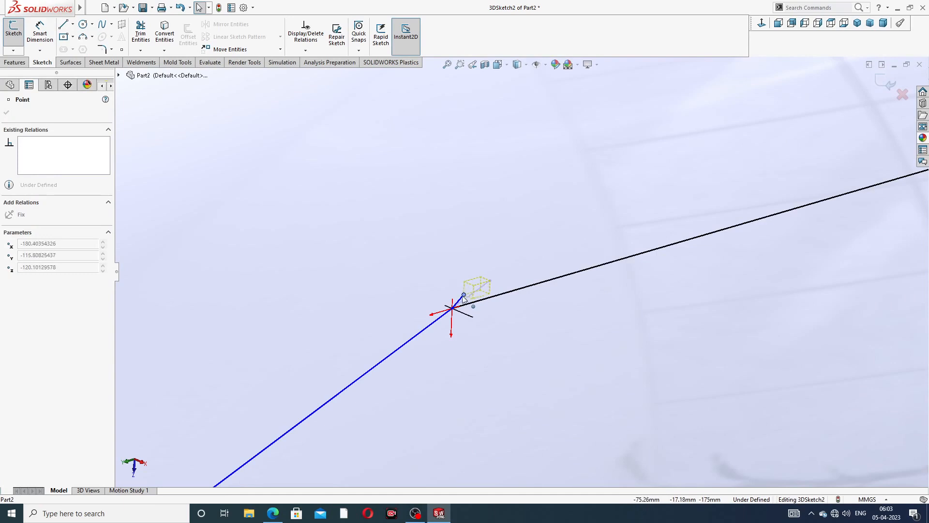
click(461, 286)
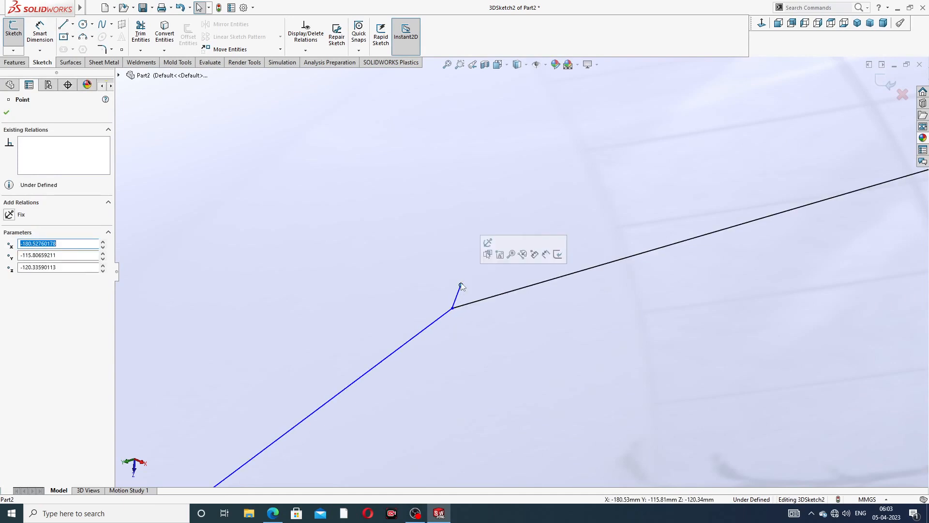
click(458, 291)
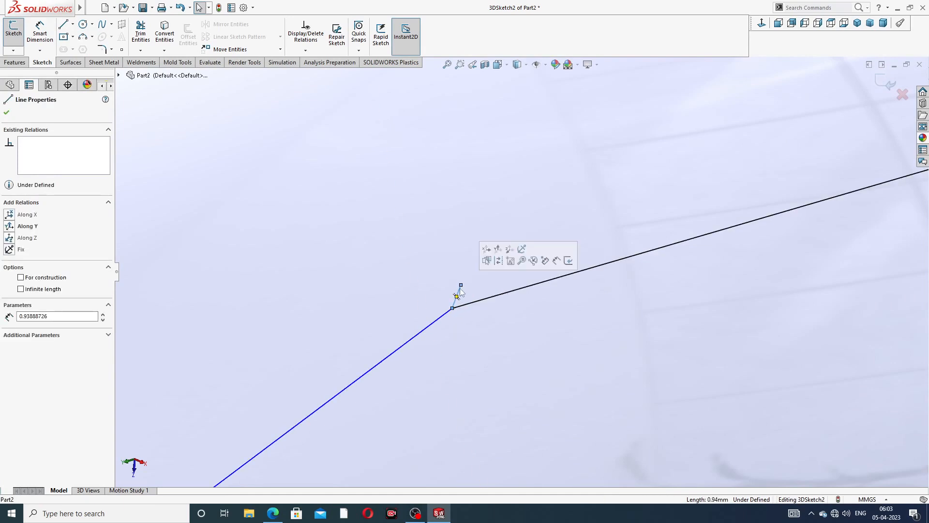
key(Delete)
scroll(572, 254, up, 6)
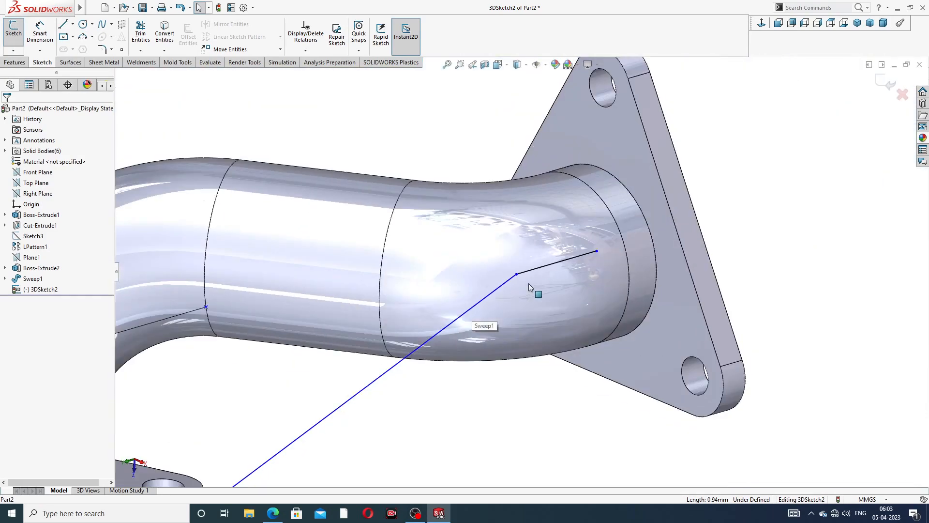
scroll(528, 283, up, 3)
middle_drag(435, 336, 406, 324)
scroll(390, 401, down, 3)
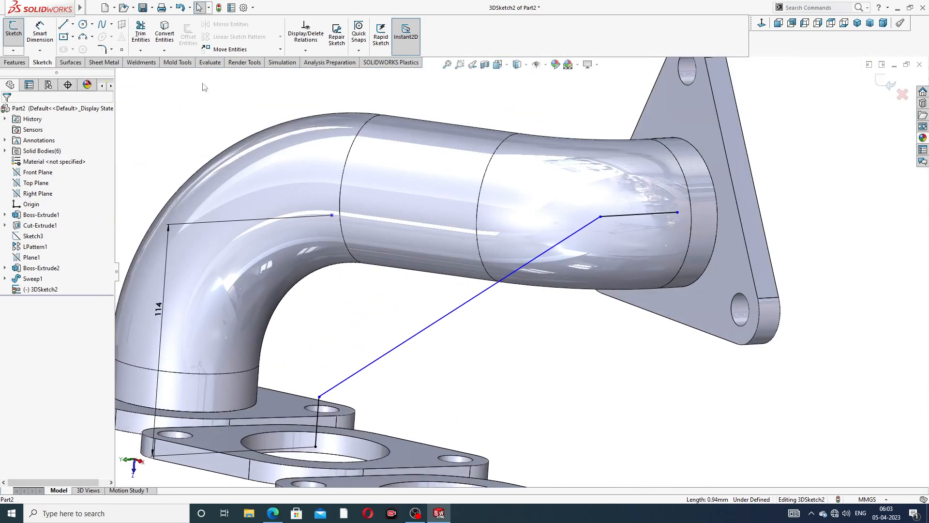
- Dimension the short line near the outlet flange to 54
click(40, 32)
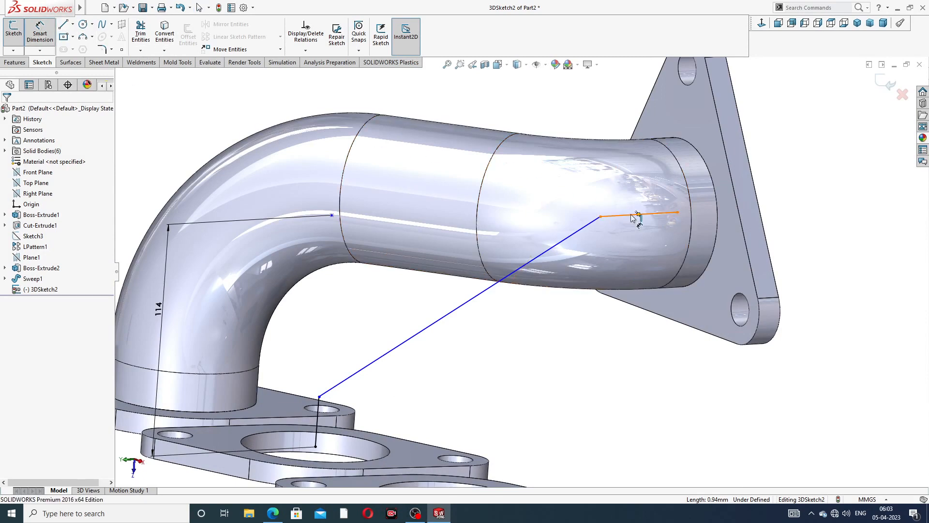
click(646, 214)
click(601, 108)
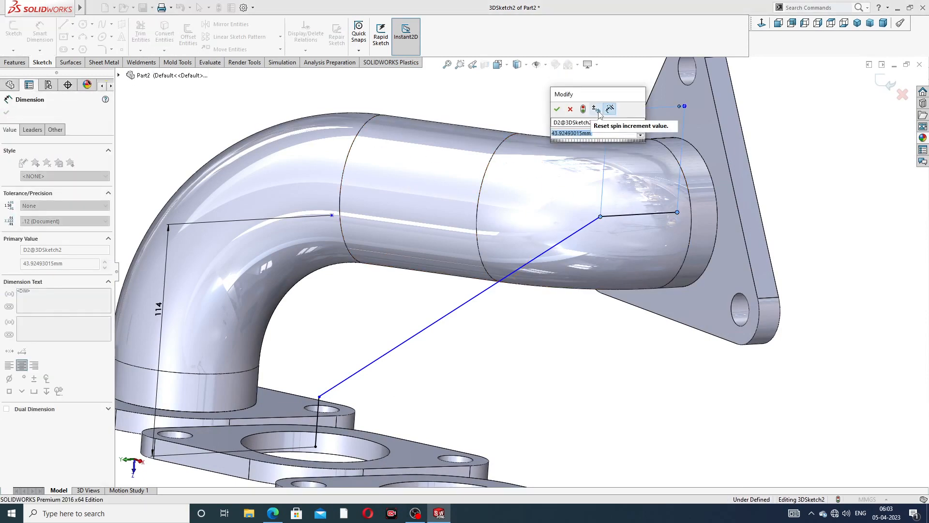
text(54)
key(Return)
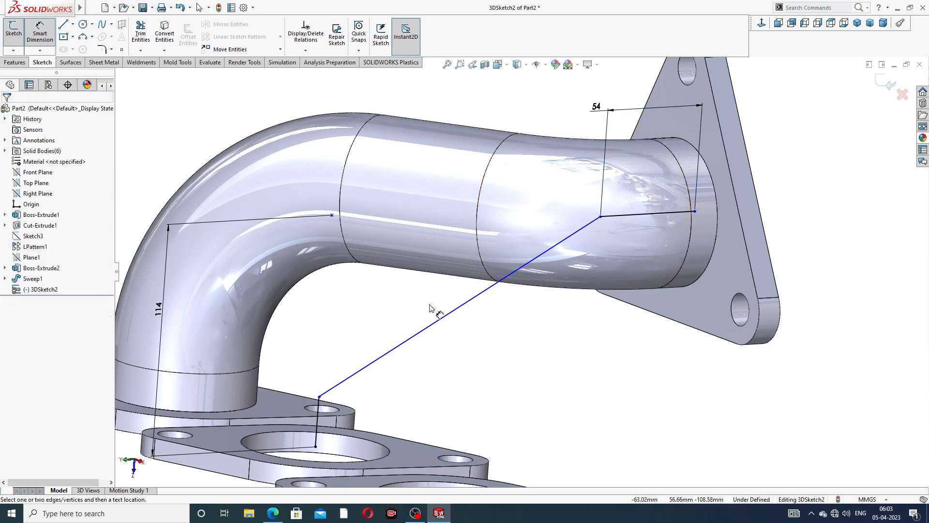
scroll(422, 347, up, 3)
scroll(422, 347, down, 3)
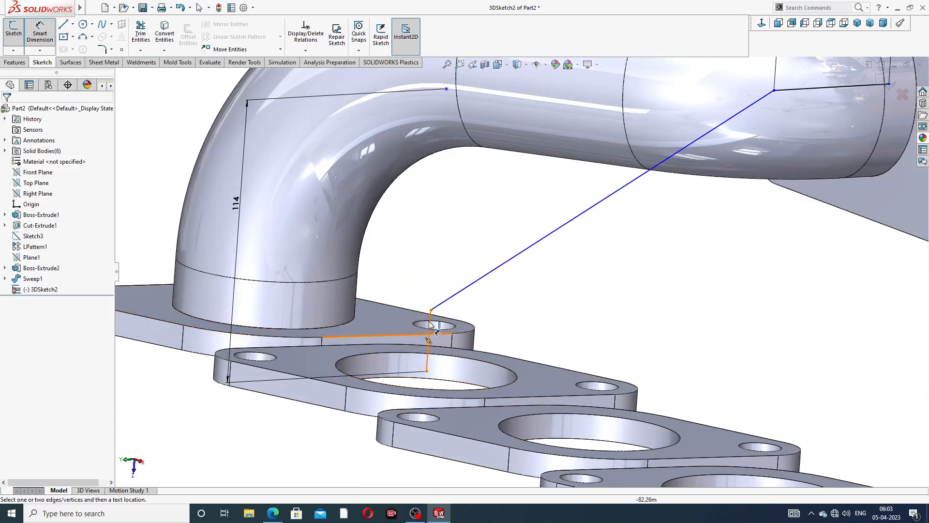
- Dimension the short vertical line at the lower flange to 114
click(428, 338)
click(187, 374)
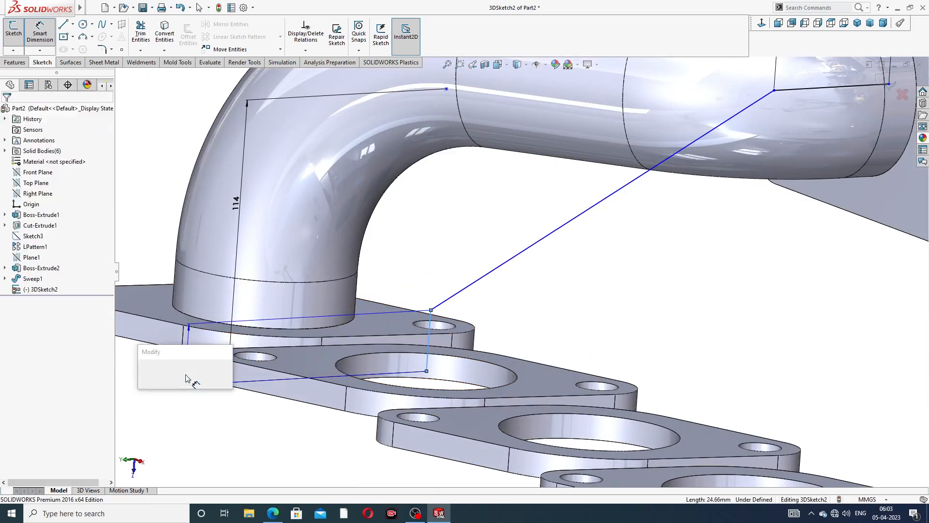
text(1)
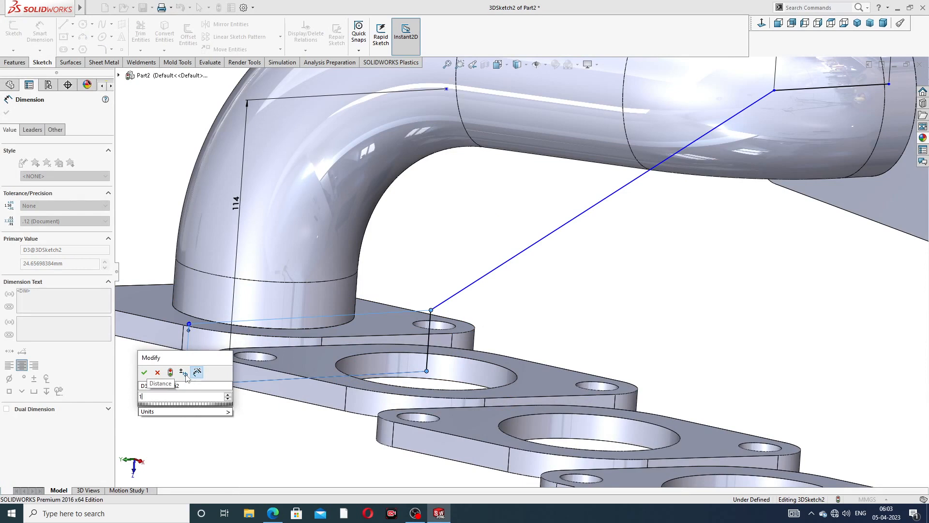
text(14)
key(Return)
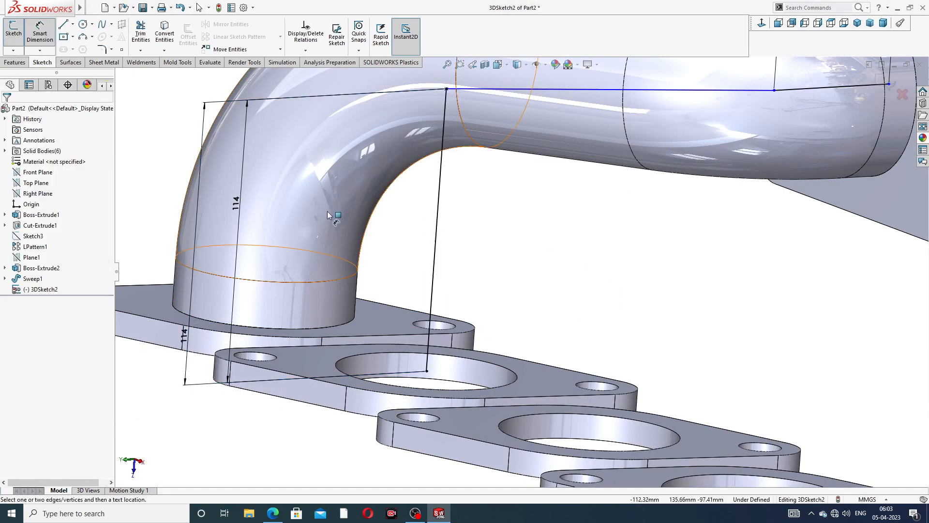
key(f)
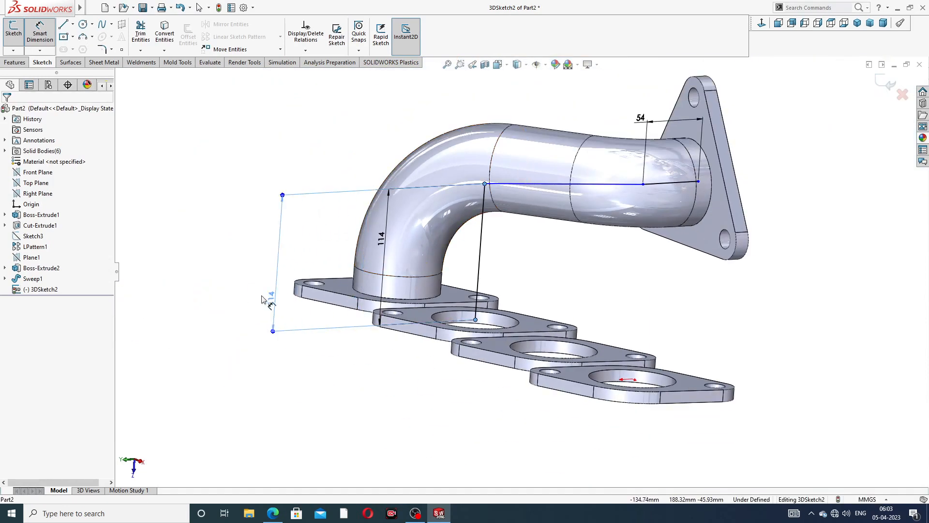
- Add a height dimension on the left and set it to 106
click(267, 300)
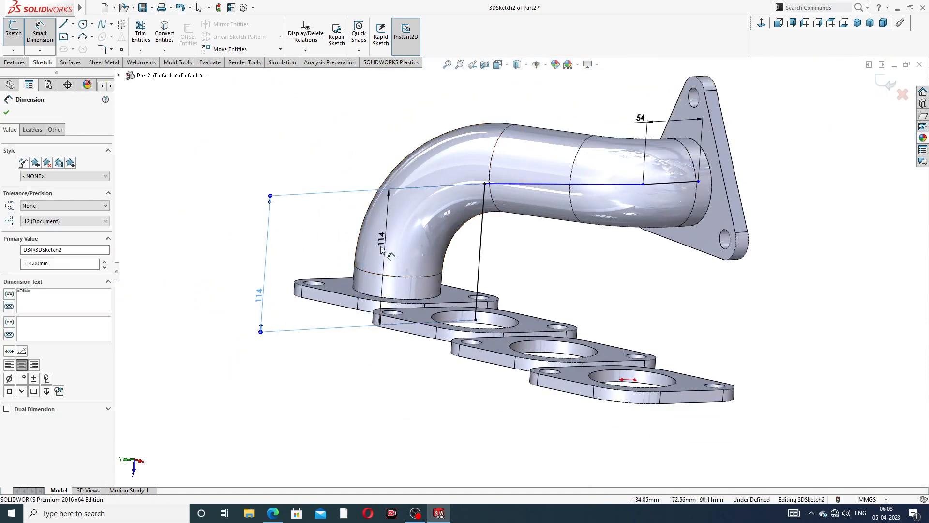
double_click(260, 297)
text(1)
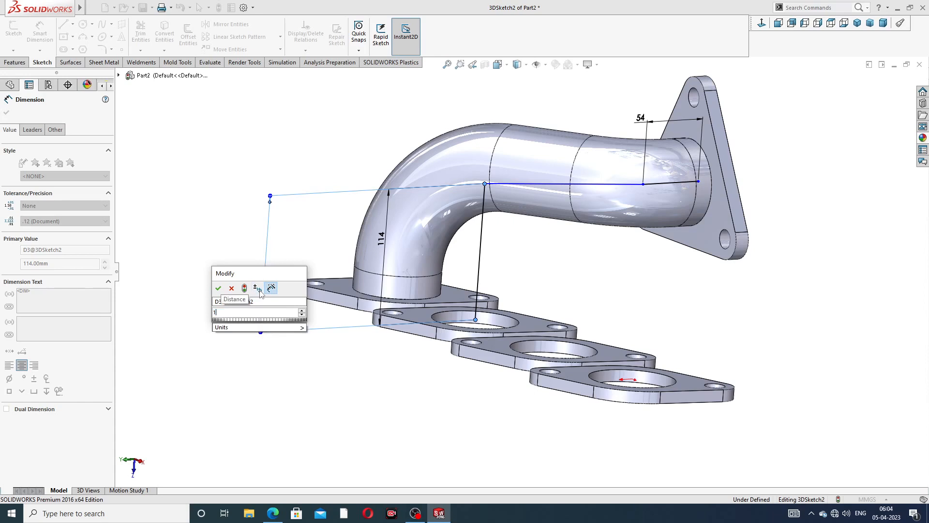
text(06)
key(Return)
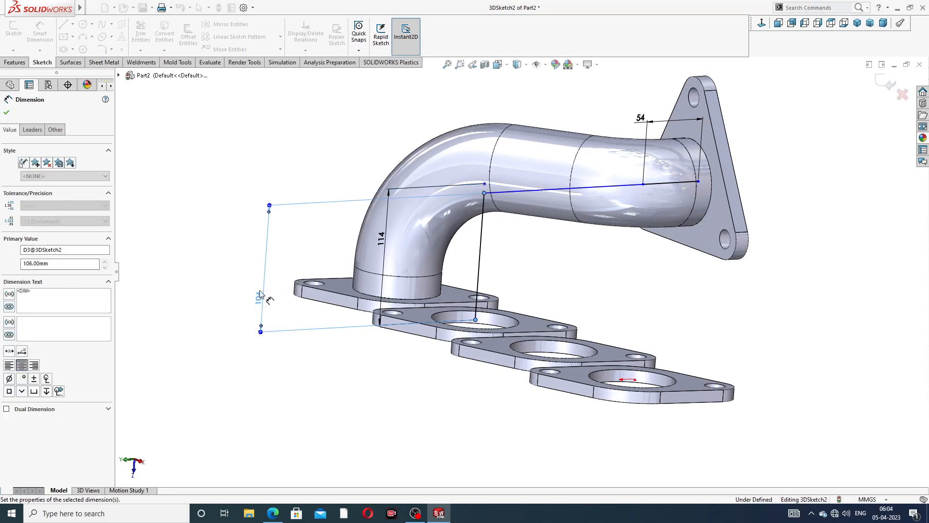
- Re-commit the 114 dimension value repeatedly, dismissing each invalid-number warning
double_click(387, 239)
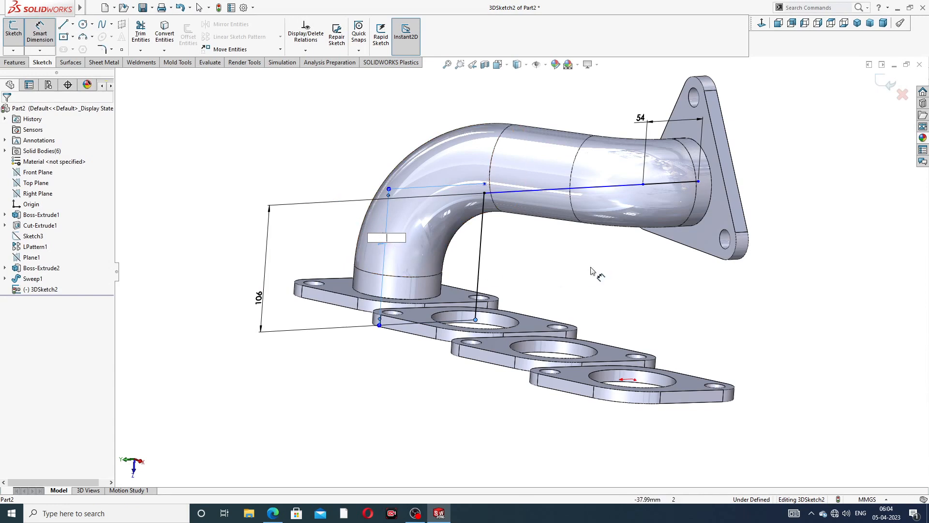
key(Return)
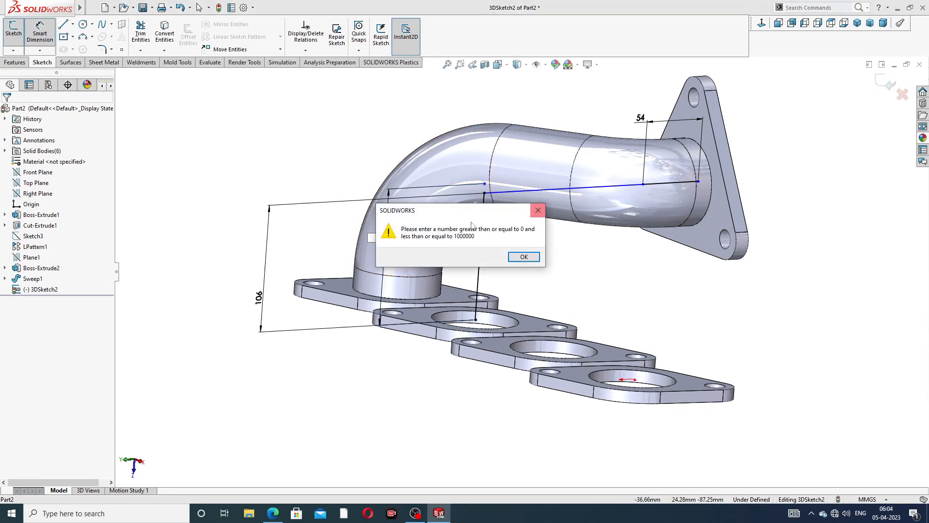
click(541, 213)
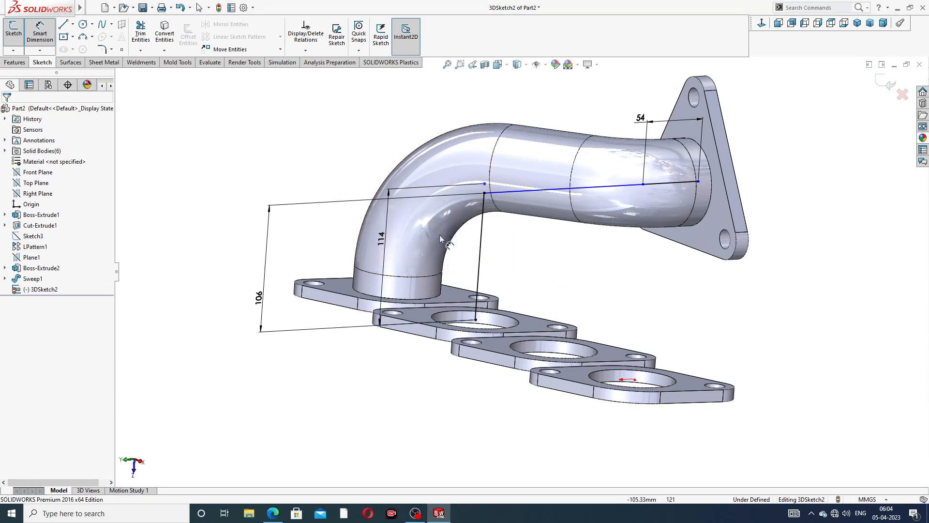
double_click(386, 231)
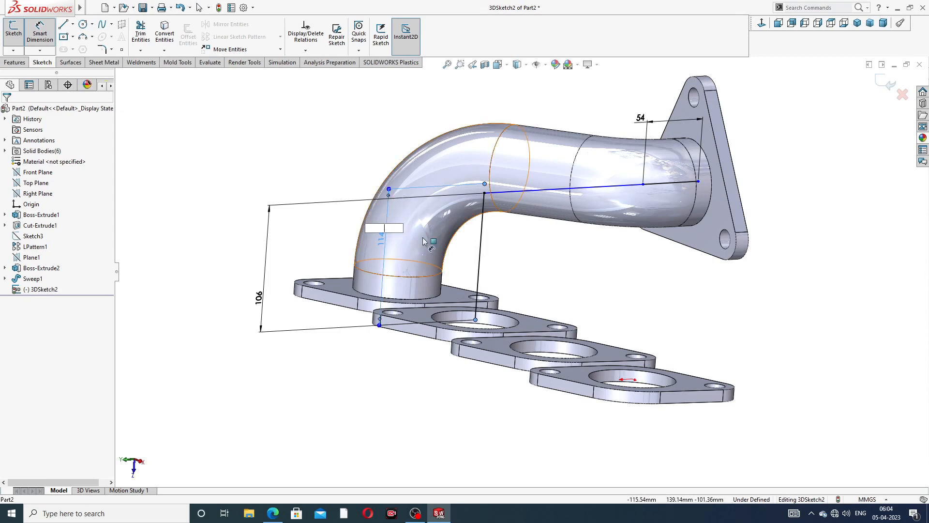
key(Return)
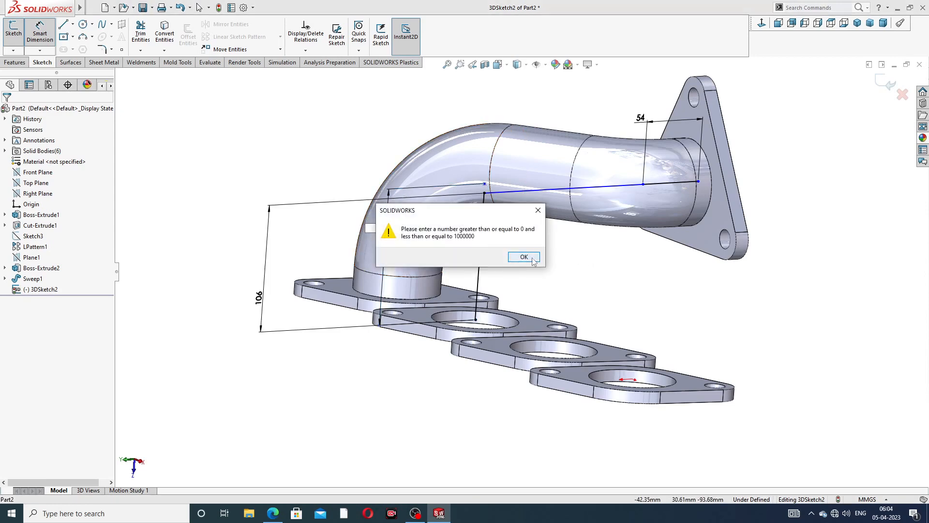
click(533, 260)
right_click(564, 266)
click(580, 211)
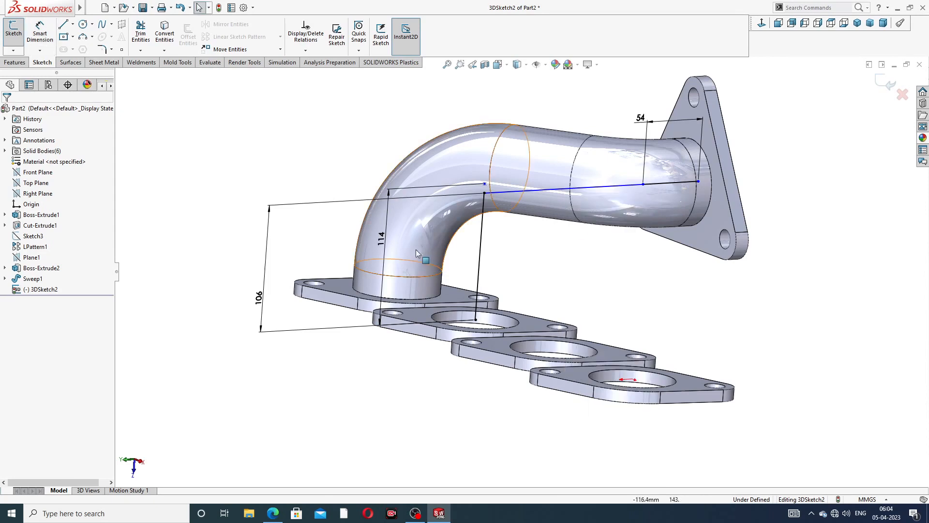
double_click(383, 237)
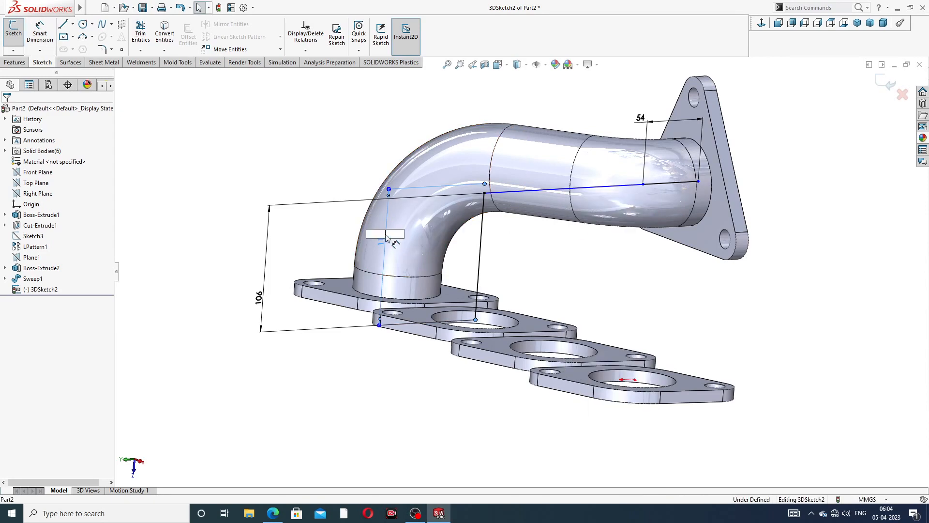
key(Return)
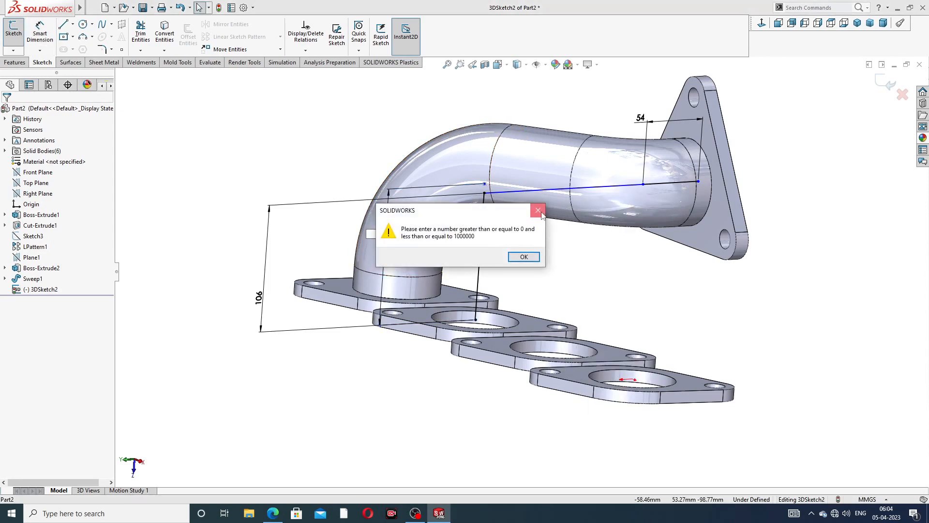
click(540, 213)
scroll(532, 233, up, 3)
middle_drag(532, 237, 524, 245)
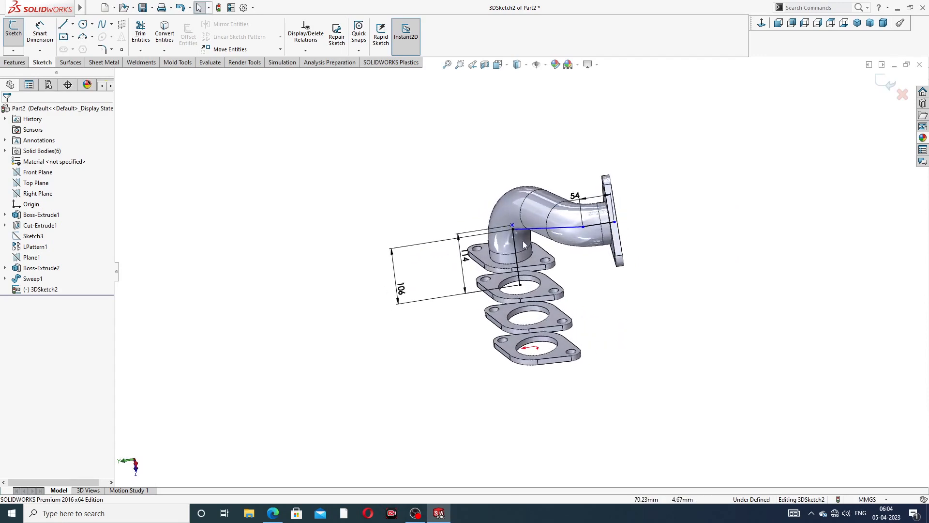
scroll(486, 234, down, 3)
- Delete the 114 dimension, then undo the changes to restore it
click(455, 244)
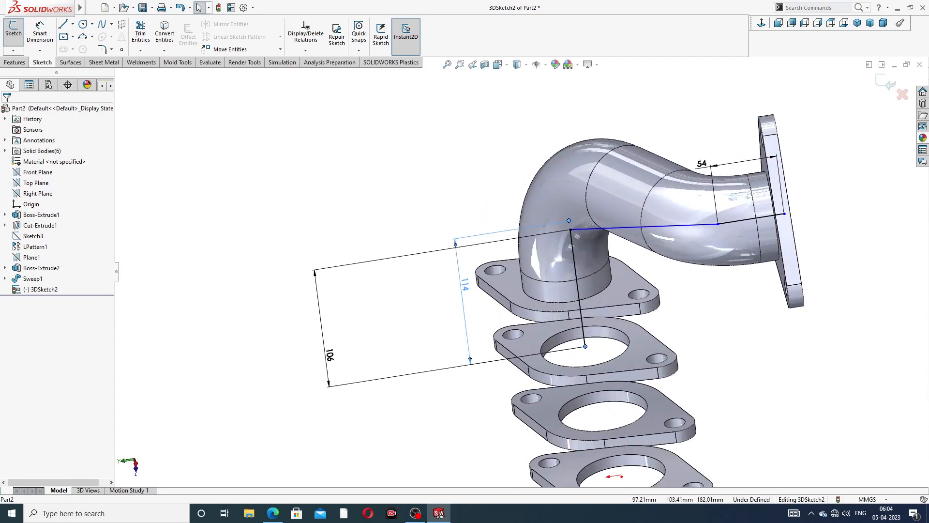
key(Delete)
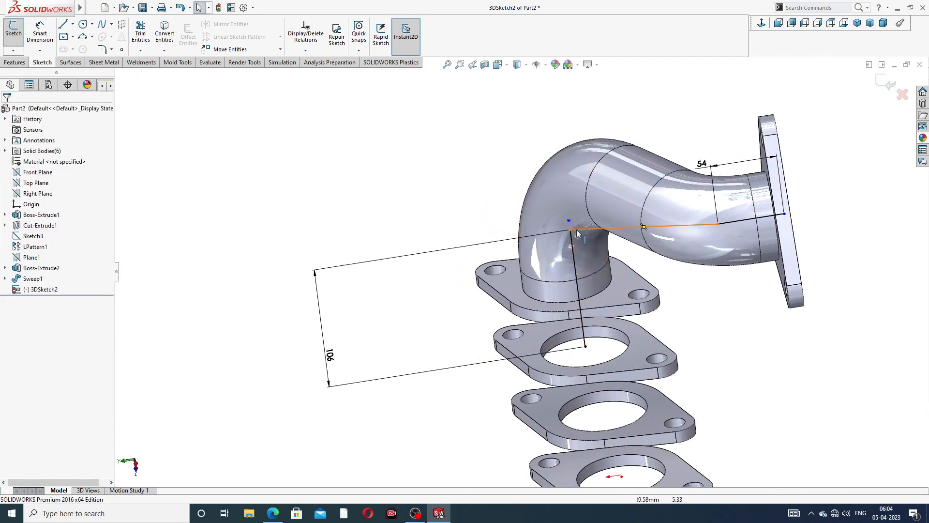
scroll(572, 225, down, 2)
click(564, 235)
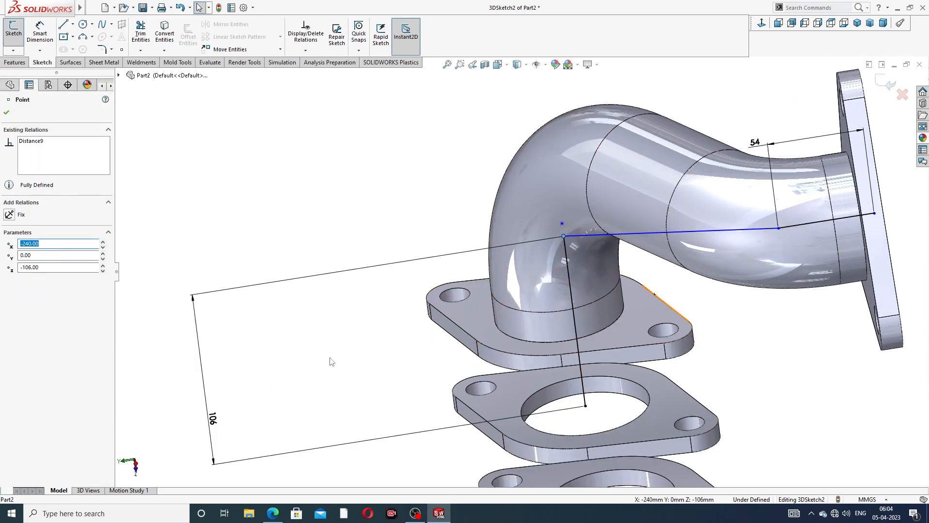
drag(213, 435, 328, 384)
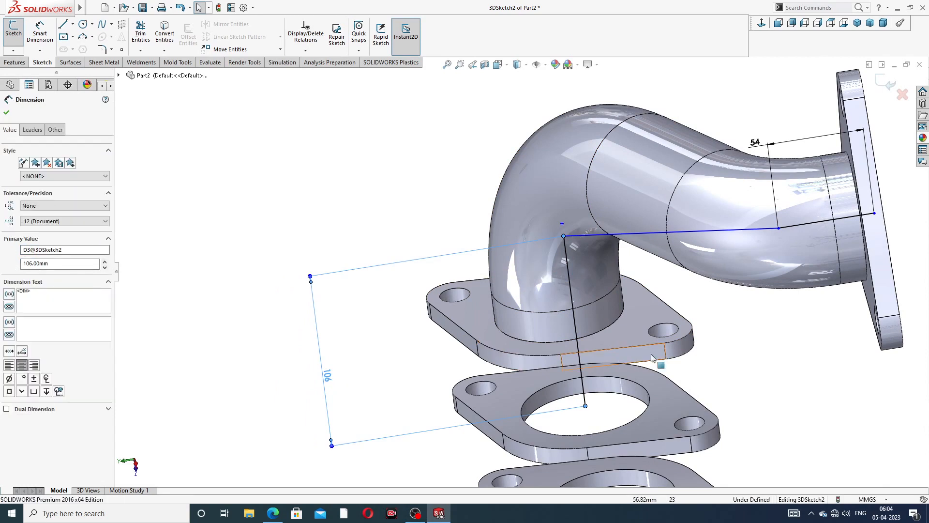
key(ctrl+z)
key(ctrl+z)
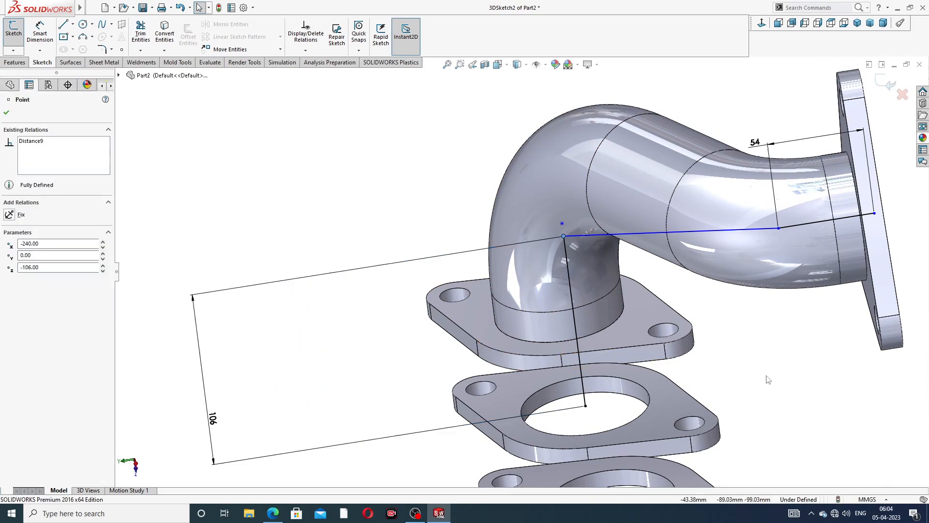
key(ctrl+z)
key(ctrl+z)
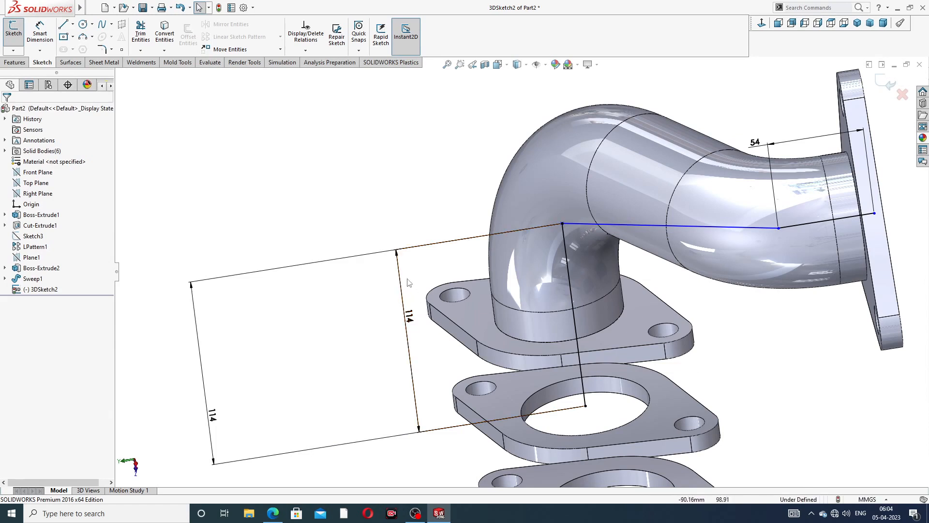
- Delete the middle and left 114 dimensions and drag the path's corner point down
click(397, 256)
key(Delete)
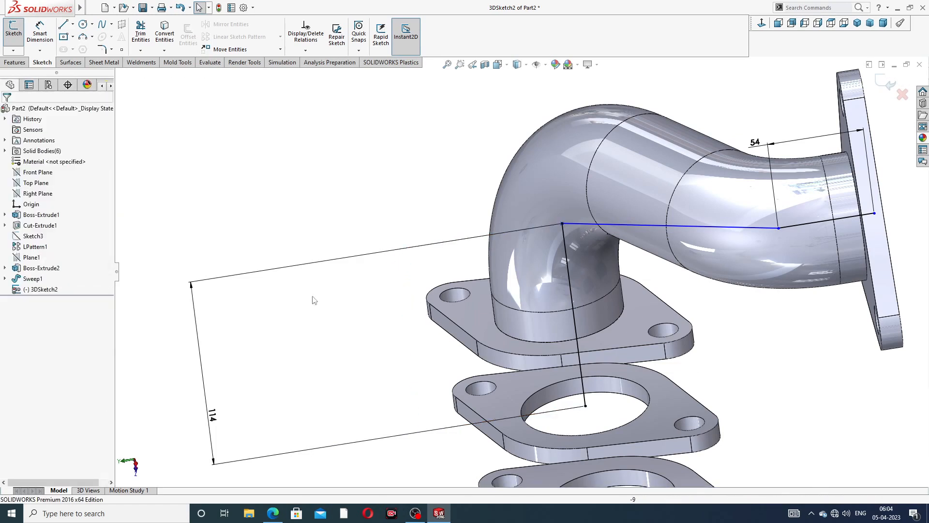
click(341, 261)
key(Delete)
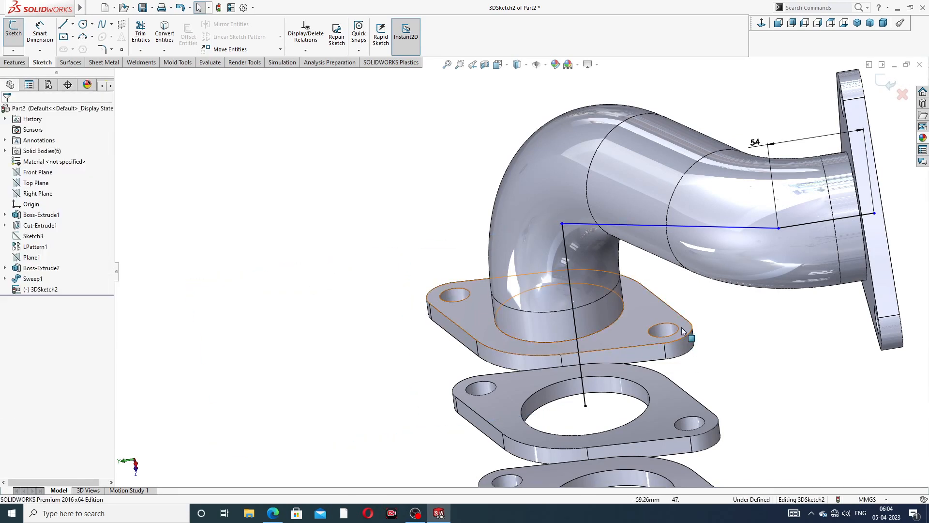
drag(561, 223, 577, 302)
key(z)
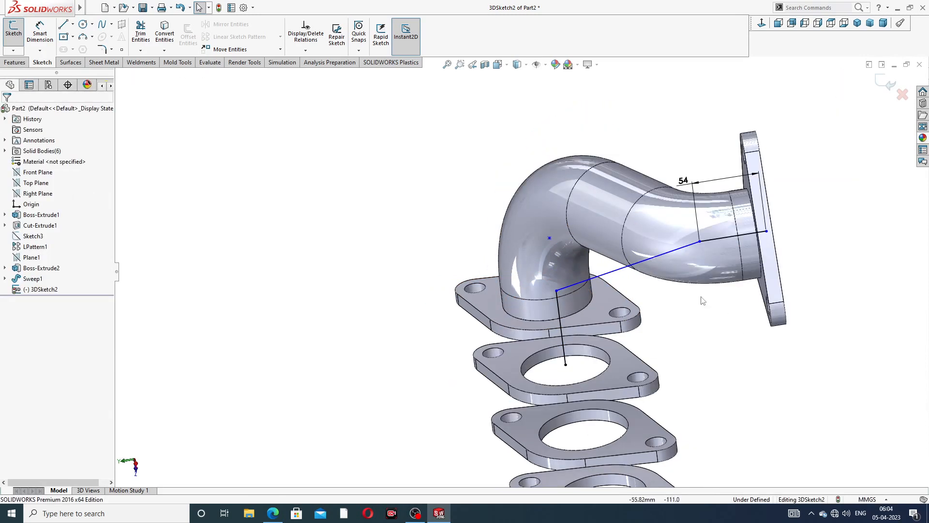
- Dimension the vertical path line to 106, placing the dimension to its left
click(41, 32)
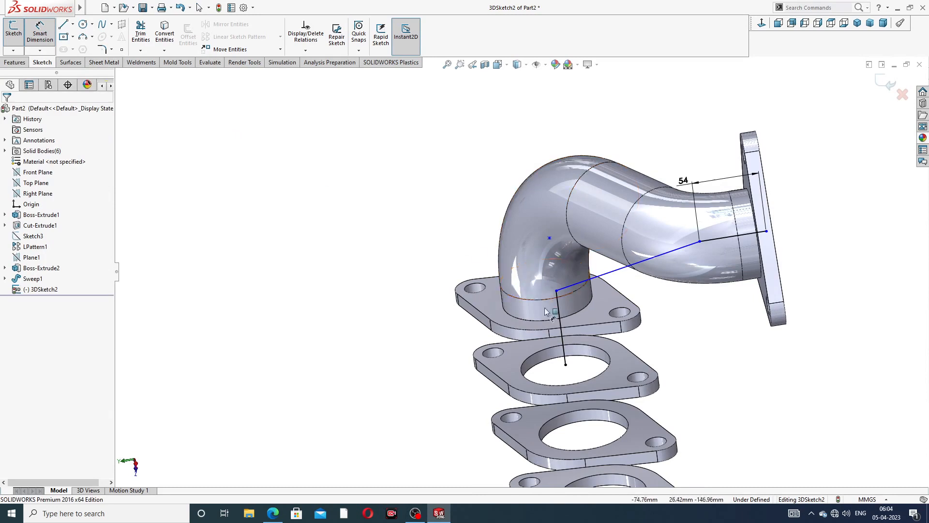
click(559, 315)
click(420, 342)
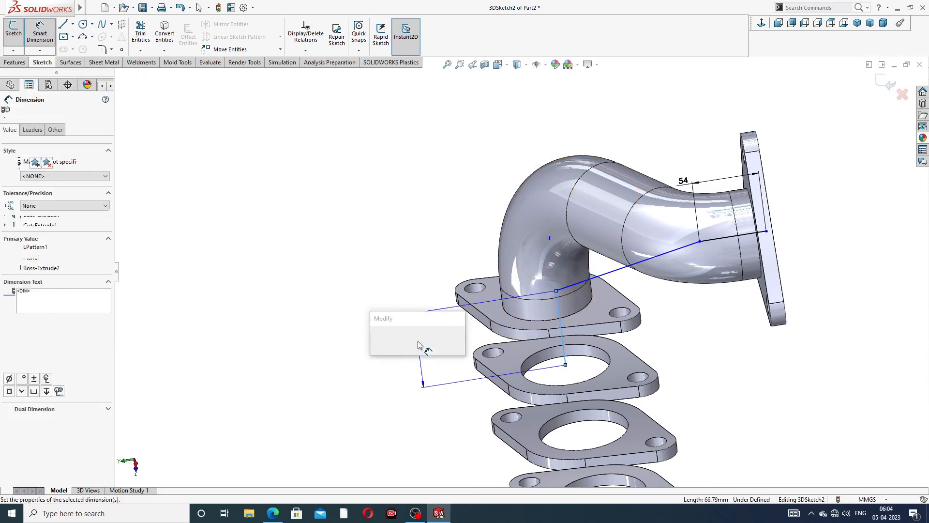
text(106)
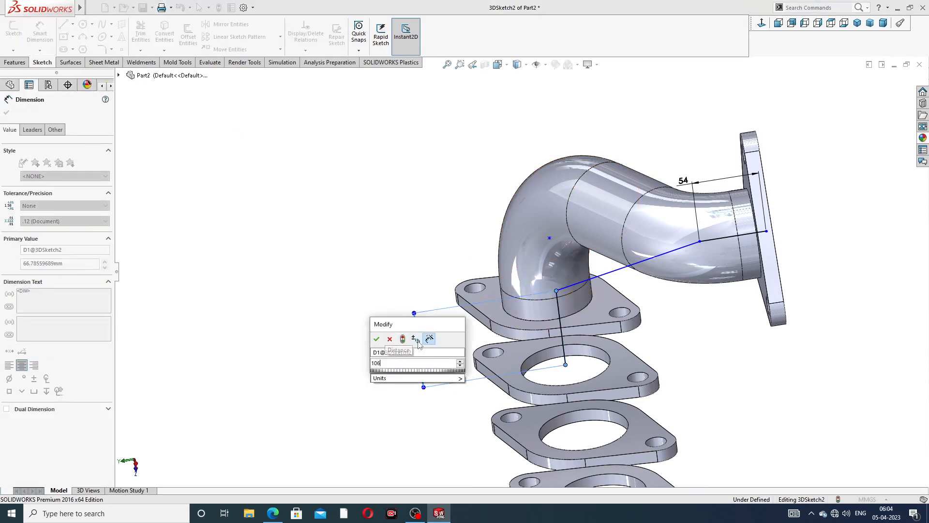
key(Return)
click(691, 338)
scroll(703, 292, up, 3)
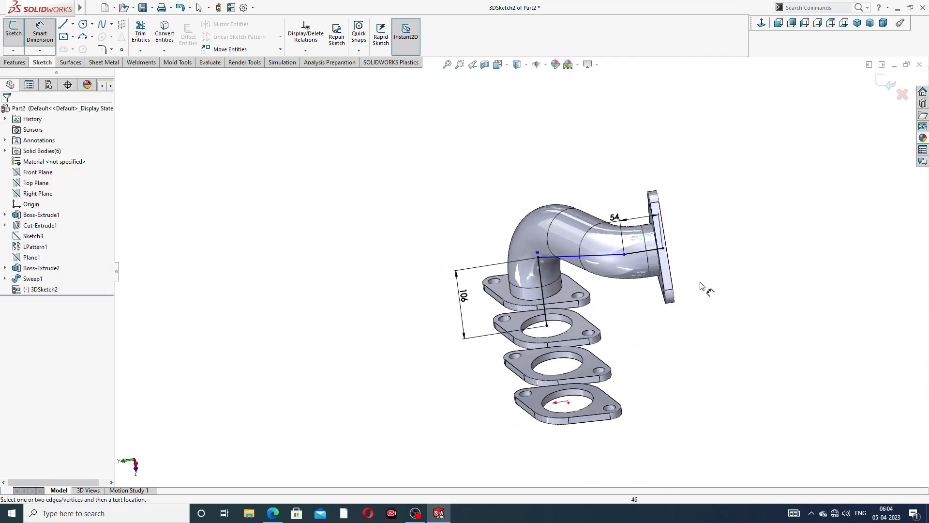
middle_drag(703, 288, 599, 271)
scroll(545, 284, down, 2)
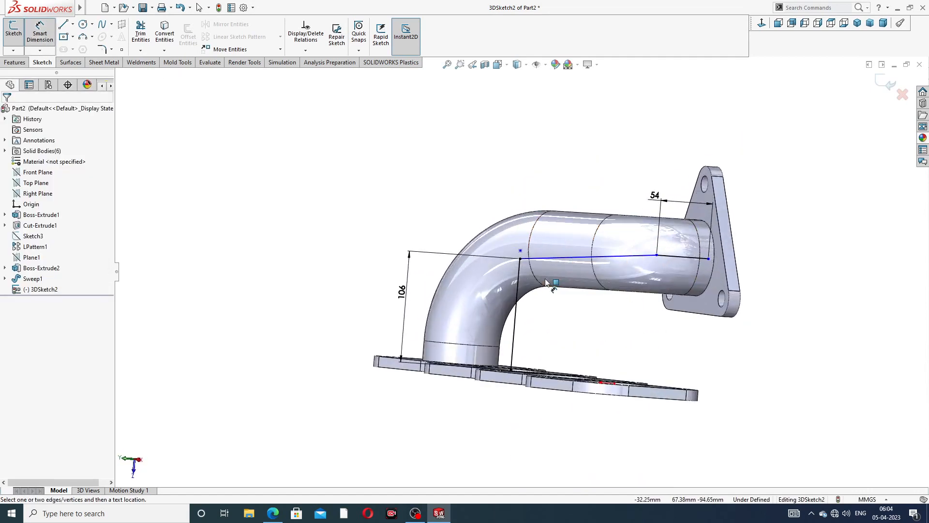
- Drag the path line's end point onto the pipe end
right_click(778, 167)
click(801, 198)
scroll(704, 307, down, 4)
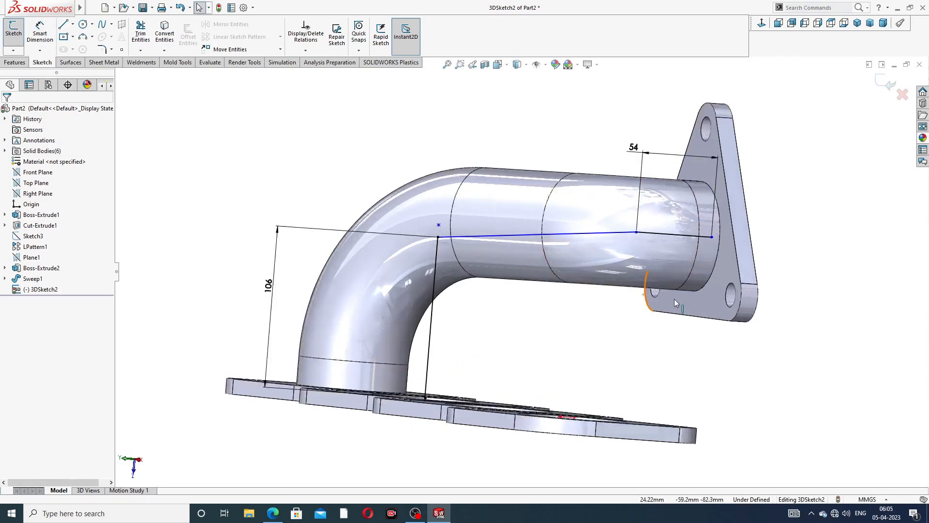
mouse_move(712, 207)
mouse_down()
mouse_move(684, 208)
mouse_move(726, 208)
mouse_move(690, 205)
mouse_up()
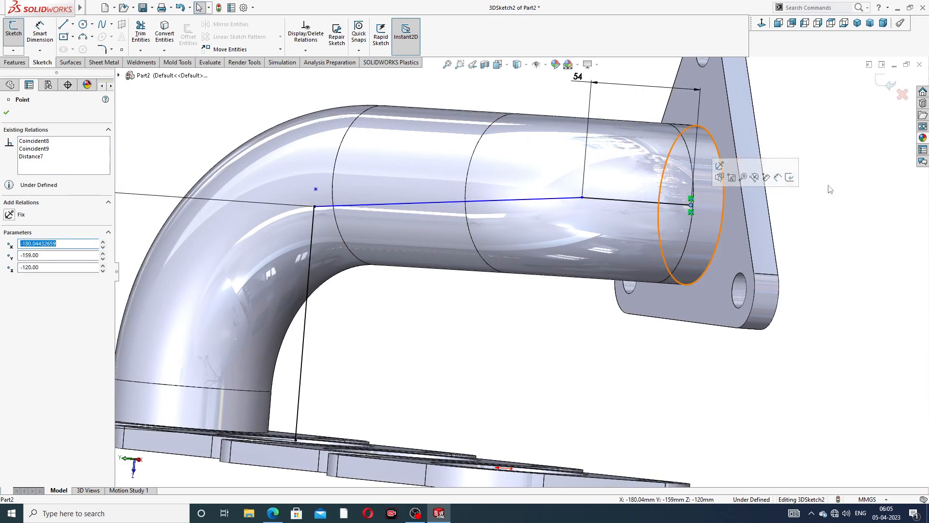
click(828, 188)
- Move the path's lower end point onto the flange hole centre
scroll(387, 317, up, 3)
middle_drag(377, 330, 401, 341)
click(399, 340)
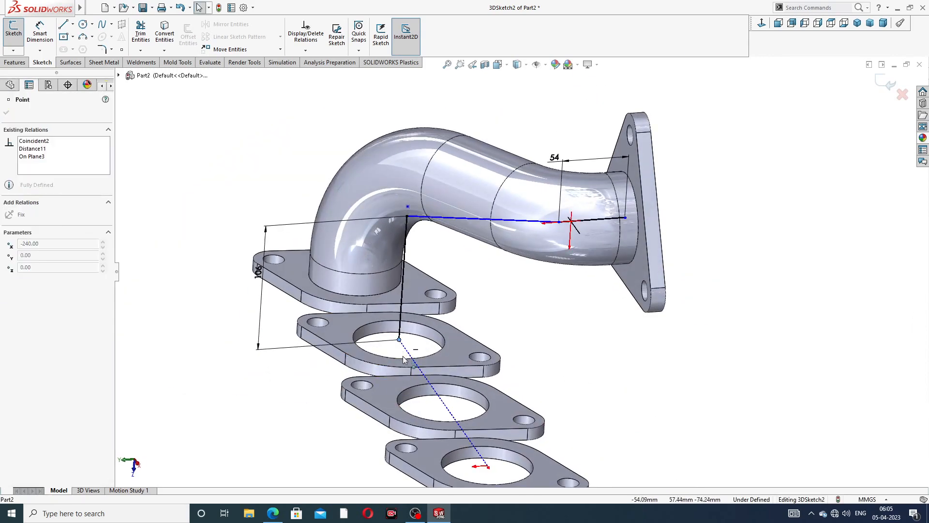
drag(405, 330, 405, 327)
click(536, 323)
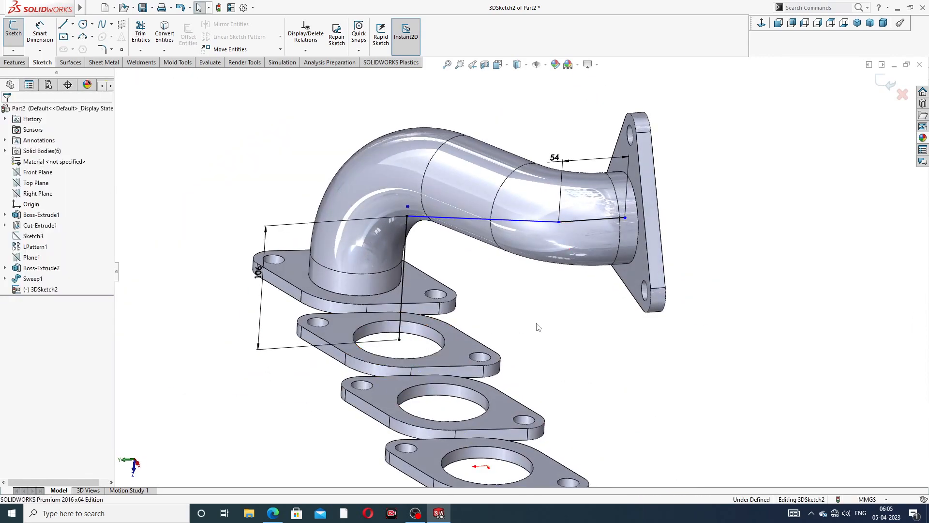
click(101, 50)
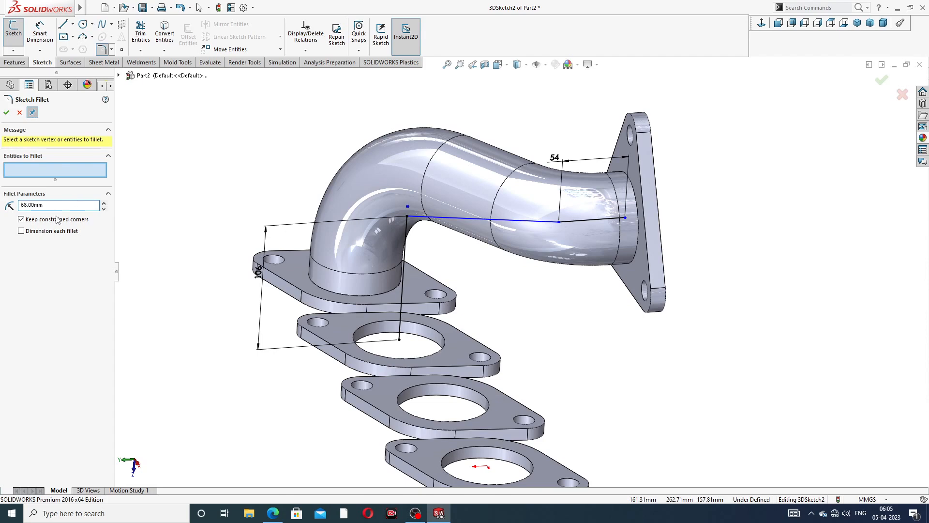
- Round the path corner with a 98 mm sketch fillet
click(561, 223)
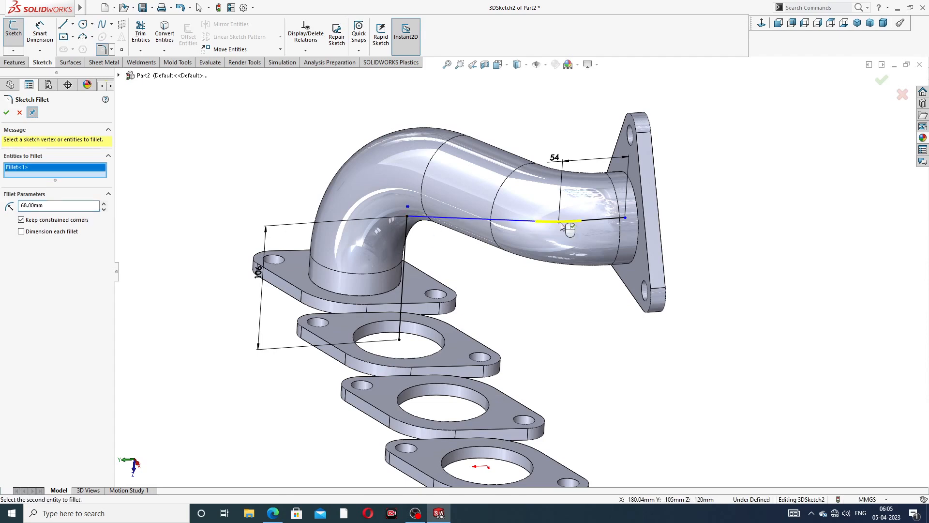
click(7, 113)
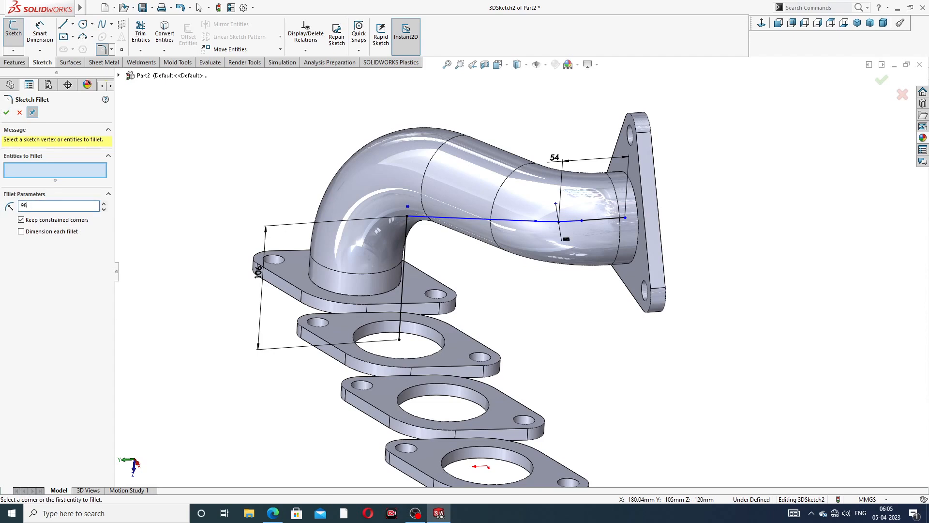
click(426, 256)
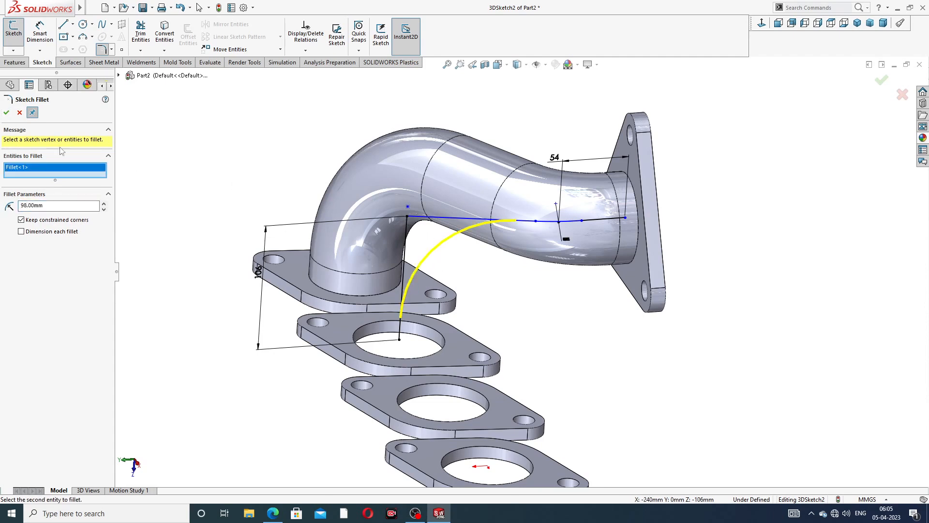
click(7, 113)
click(7, 113)
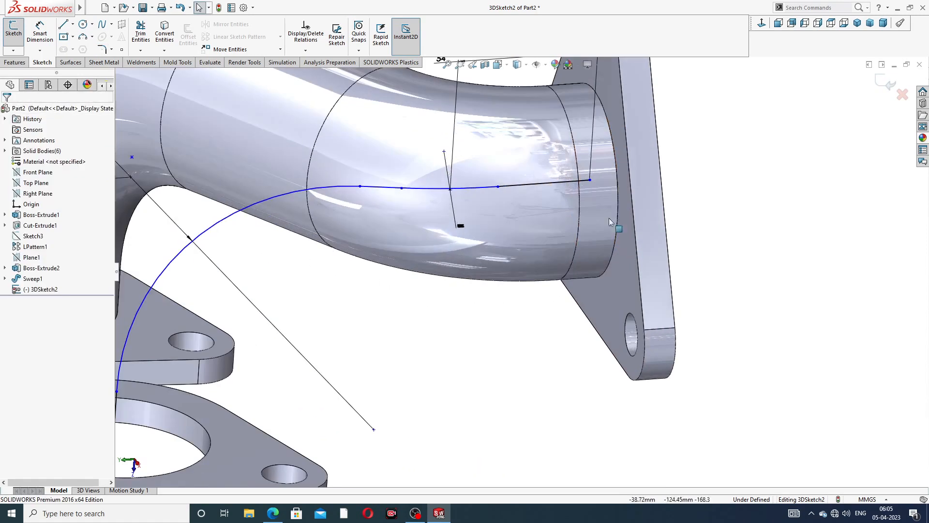
- Join the path's end point near the flange to the pipe-end circle's centre
scroll(630, 262, down, 4)
click(625, 218)
mouse_move(589, 180)
mouse_down()
mouse_move(629, 181)
mouse_move(591, 182)
mouse_up()
click(701, 199)
scroll(476, 256, up, 3)
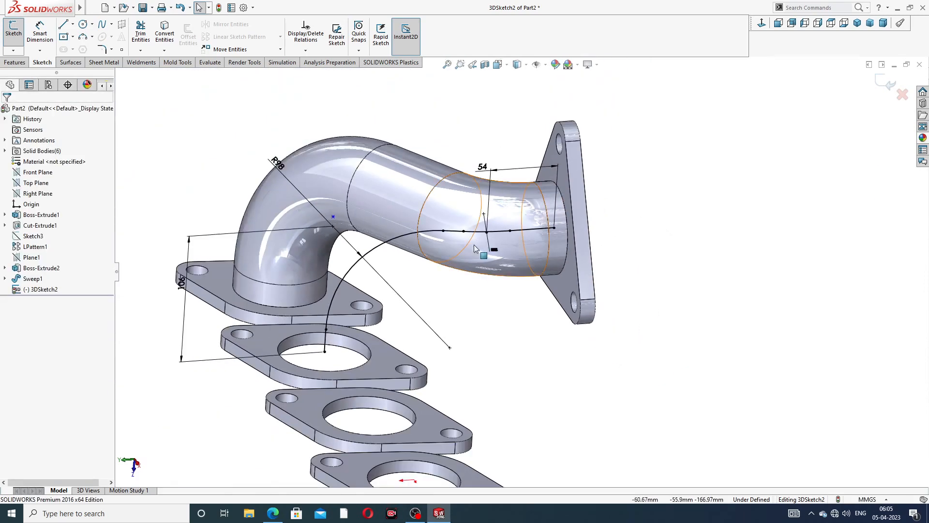
- Start a new sketch on the triangular flange face
middle_drag(475, 249, 496, 252)
scroll(668, 180, up, 2)
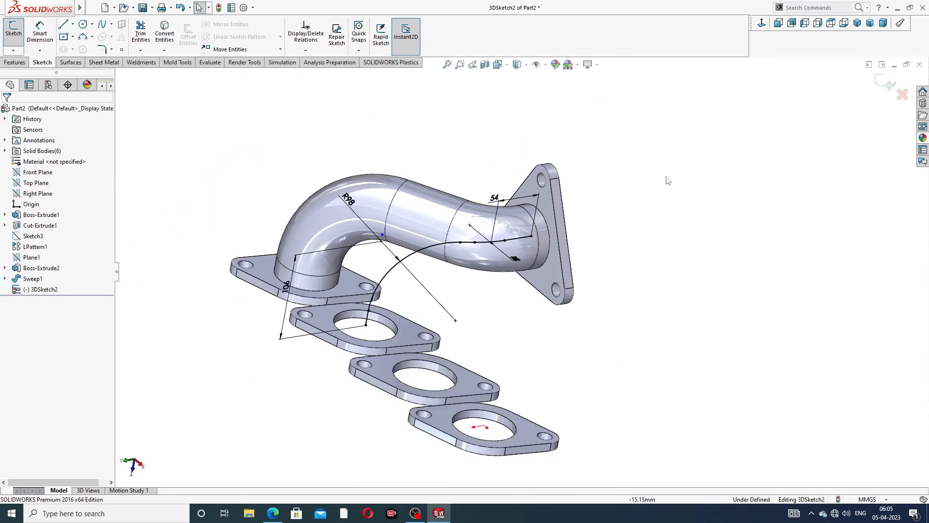
middle_drag(610, 237, 648, 230)
scroll(534, 231, down, 3)
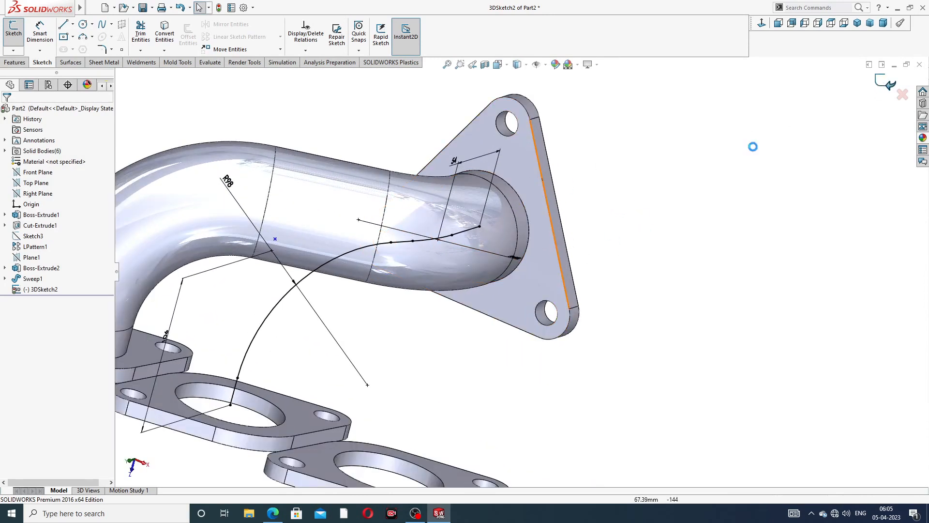
scroll(565, 244, down, 2)
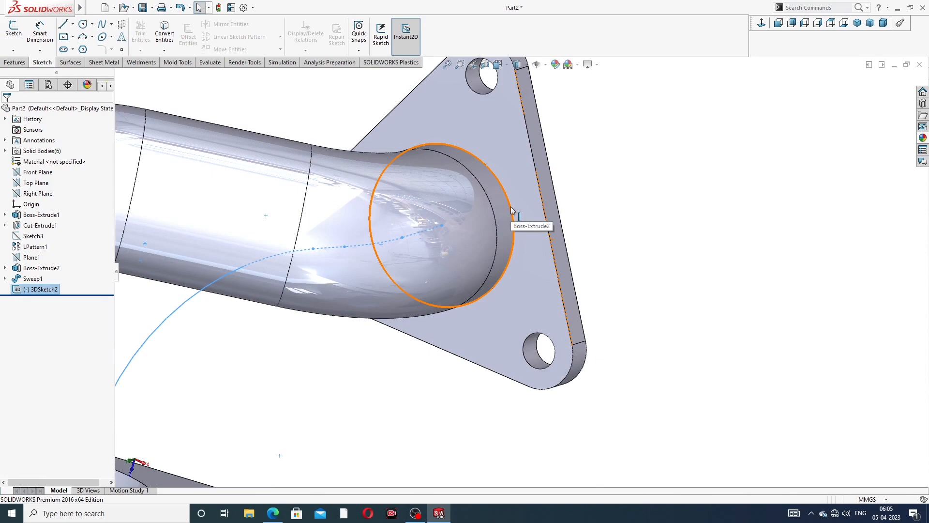
click(525, 204)
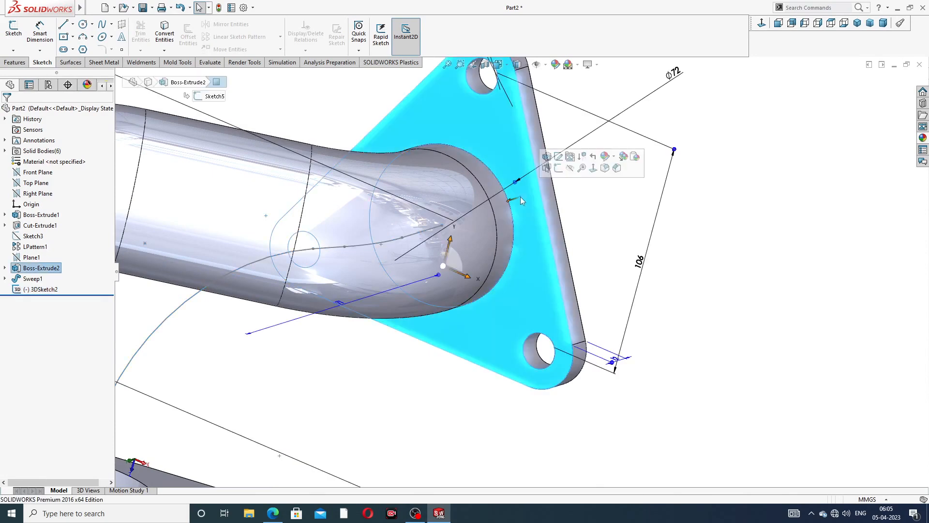
click(559, 168)
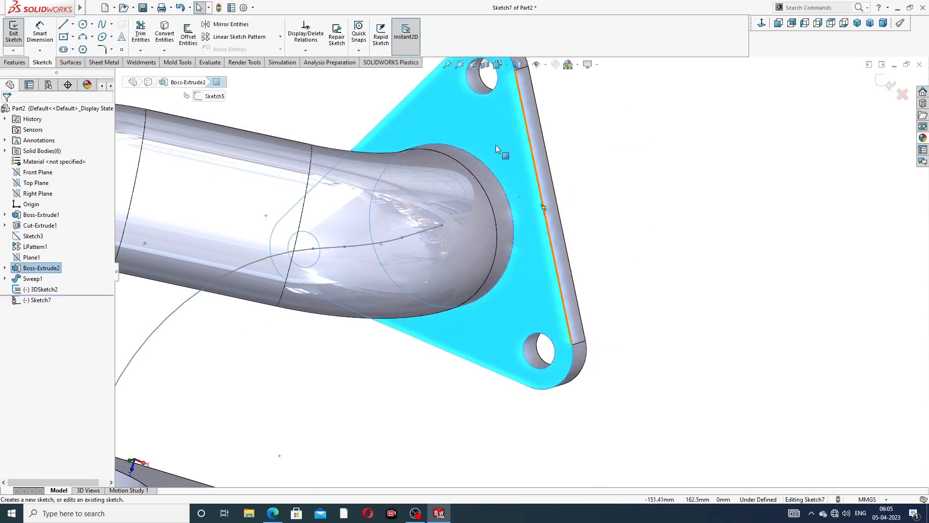
- Convert the pipe's circular end edge into a 72 mm circle and exit the sketch
click(504, 191)
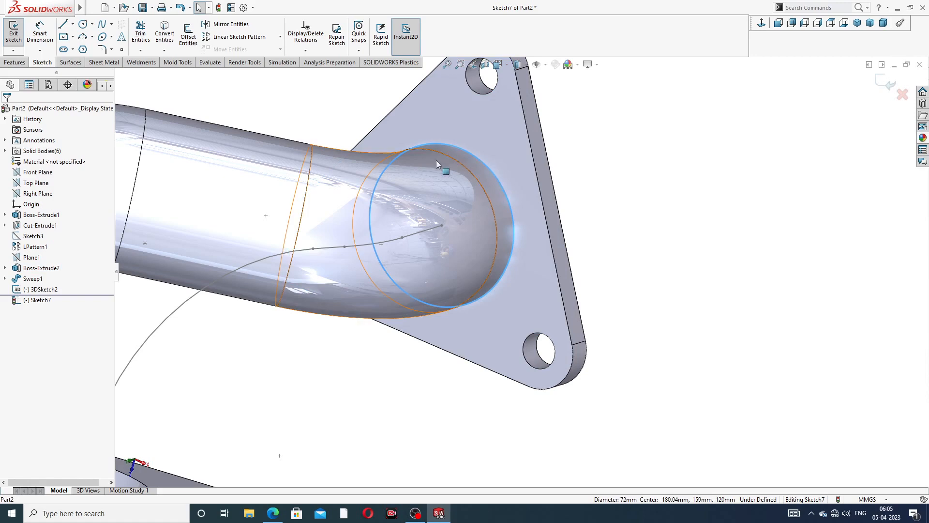
click(167, 34)
click(879, 82)
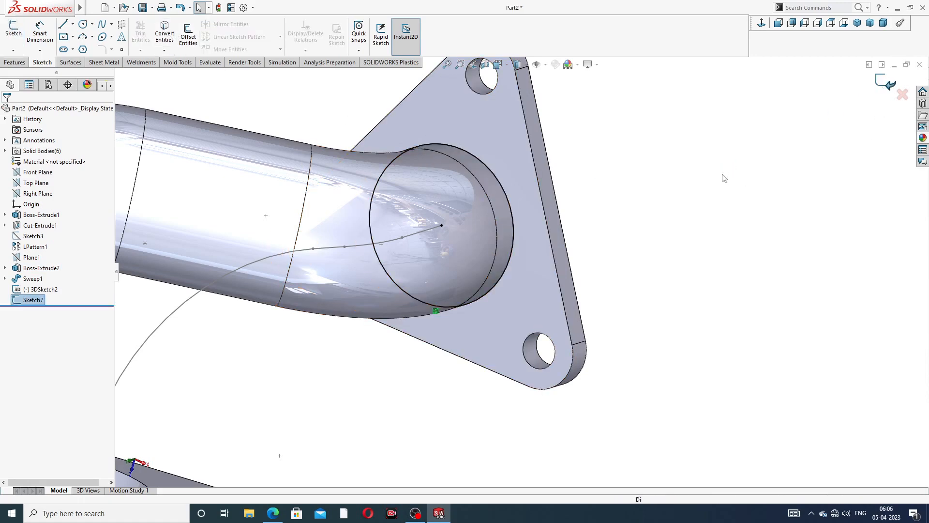
scroll(464, 205, up, 5)
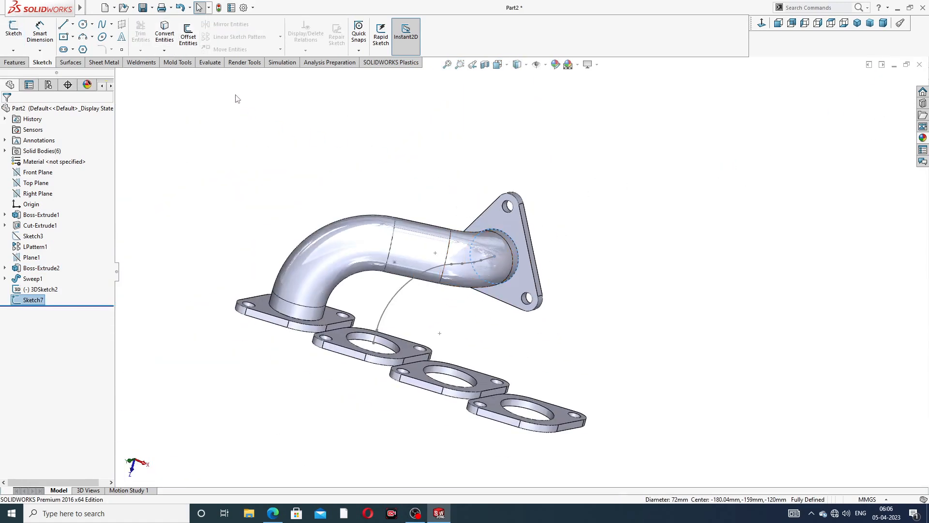
- Sweep the 72 mm Sketch7 circle along 3DSketch2 to form Sweep2, the second pipe
click(15, 63)
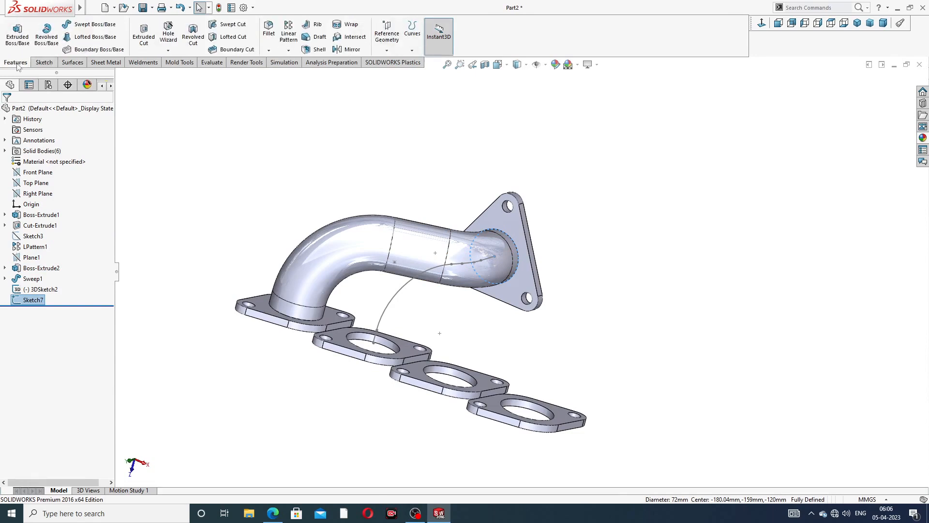
click(104, 25)
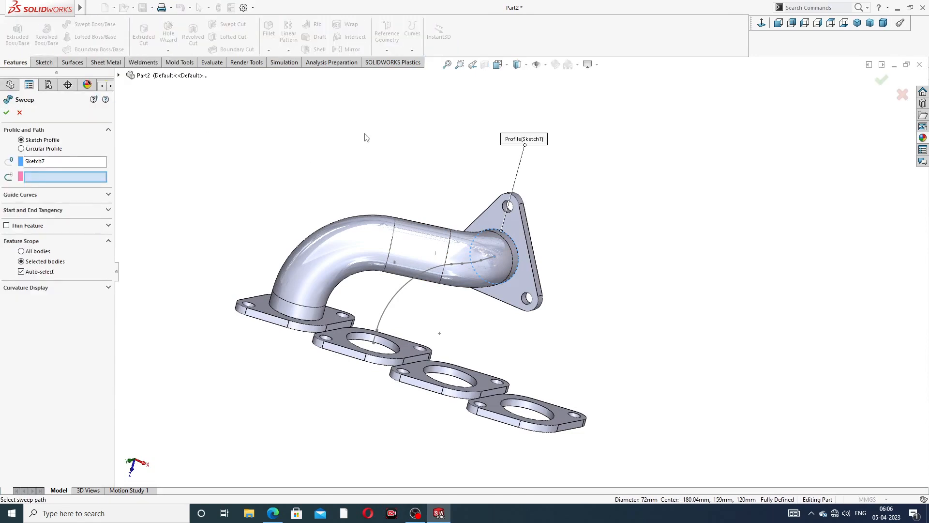
middle_drag(490, 288, 452, 302)
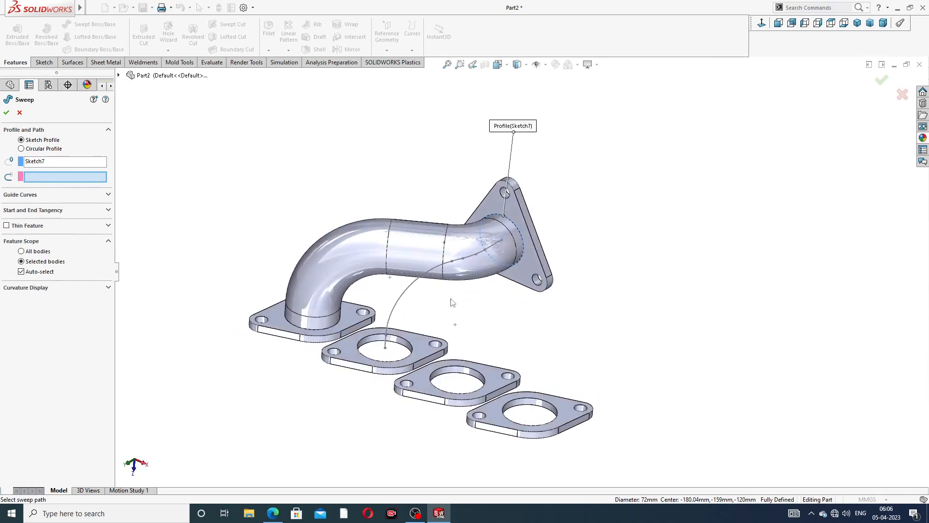
click(419, 282)
click(6, 112)
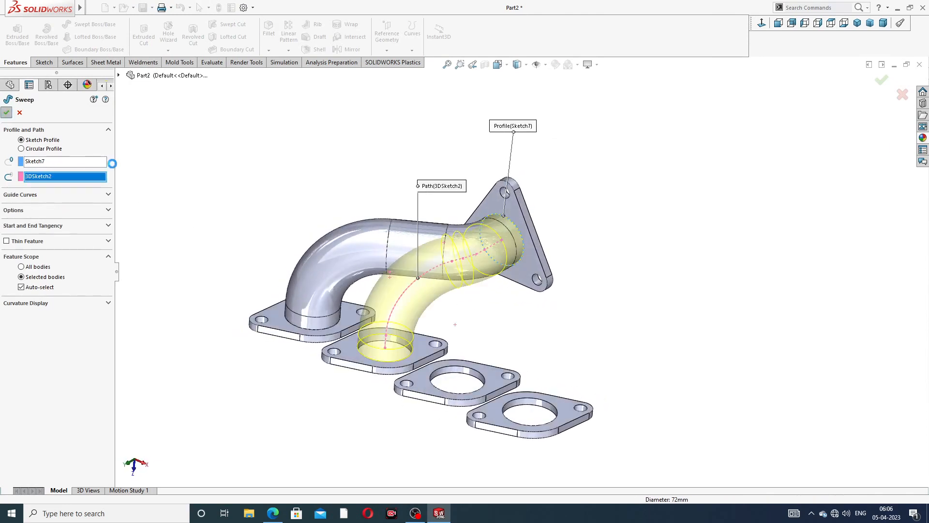
middle_drag(598, 241, 633, 237)
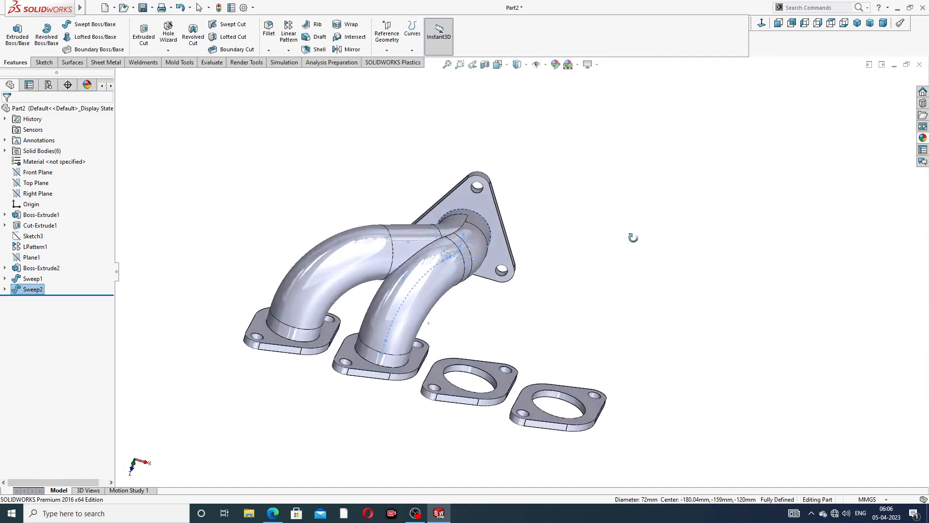
click(617, 250)
middle_drag(550, 253, 463, 247)
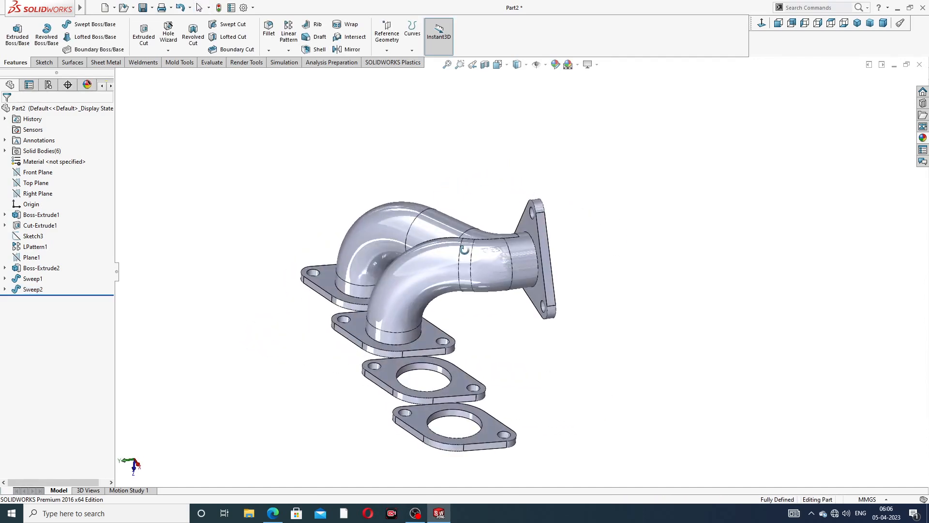
middle_drag(507, 282, 366, 200)
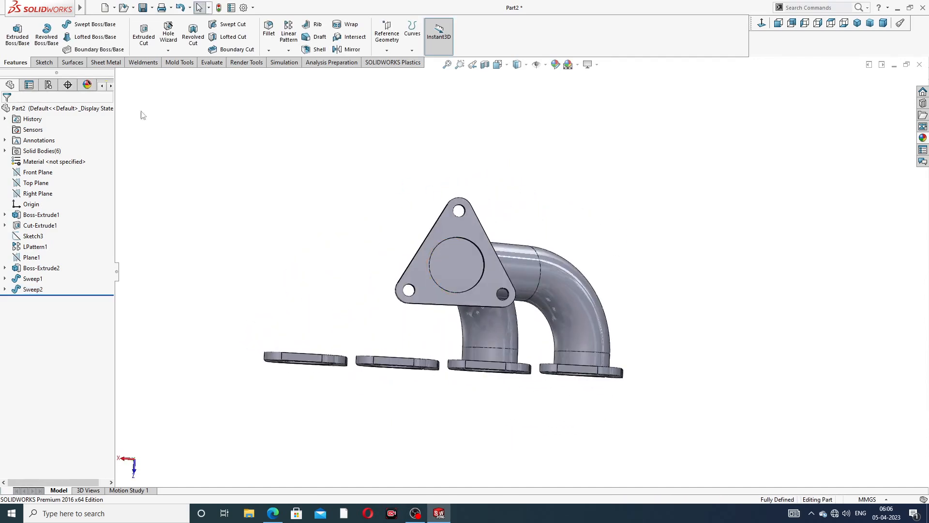
- Start a new 3D sketch and orient the view over the flanges
click(44, 63)
click(13, 51)
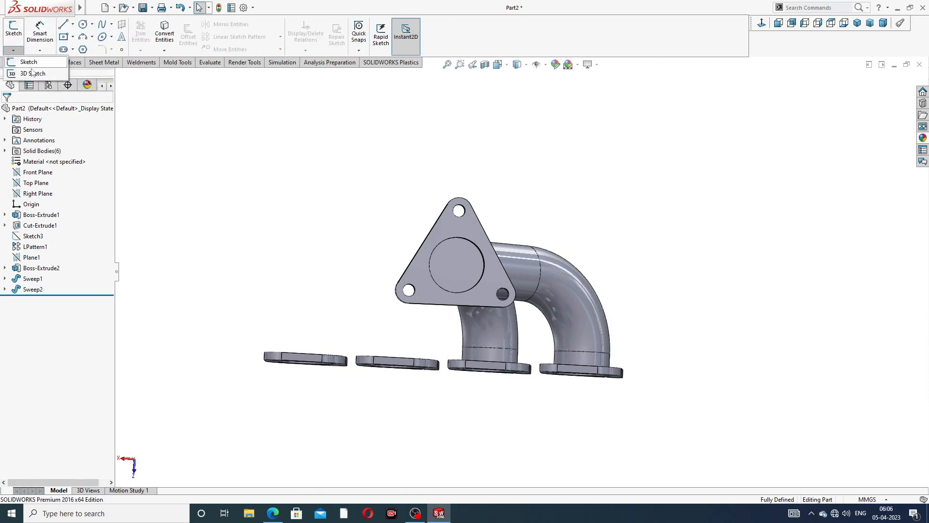
click(31, 73)
middle_drag(455, 292, 478, 327)
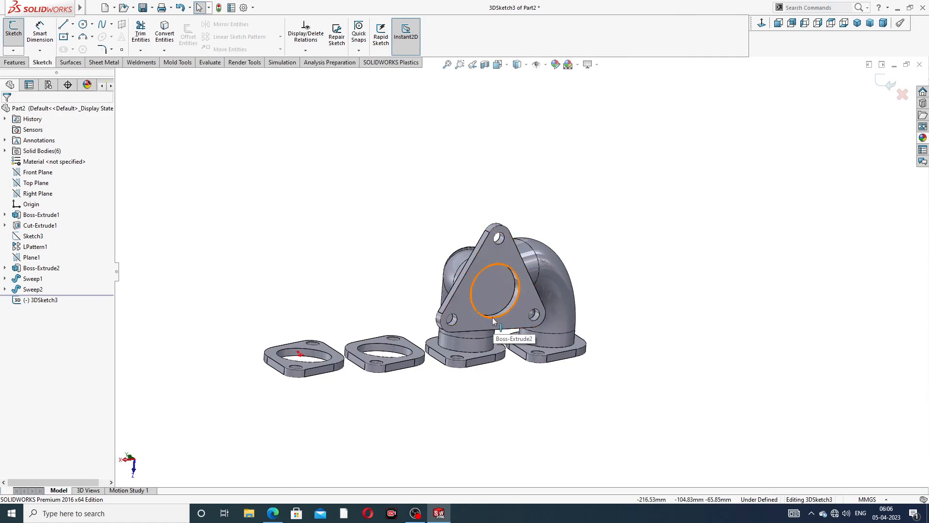
middle_drag(493, 321, 488, 320)
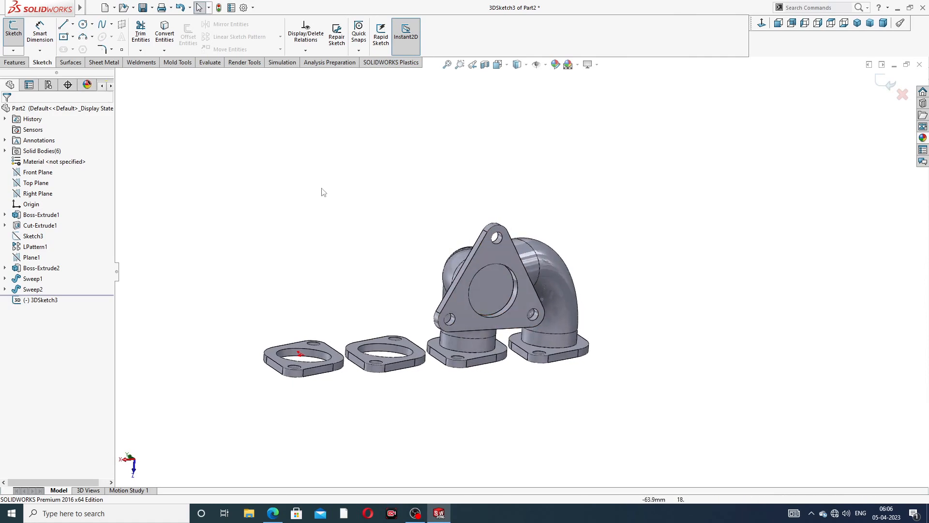
- Draw a line straight down from the flange hole centre, then a second line sideways
click(63, 24)
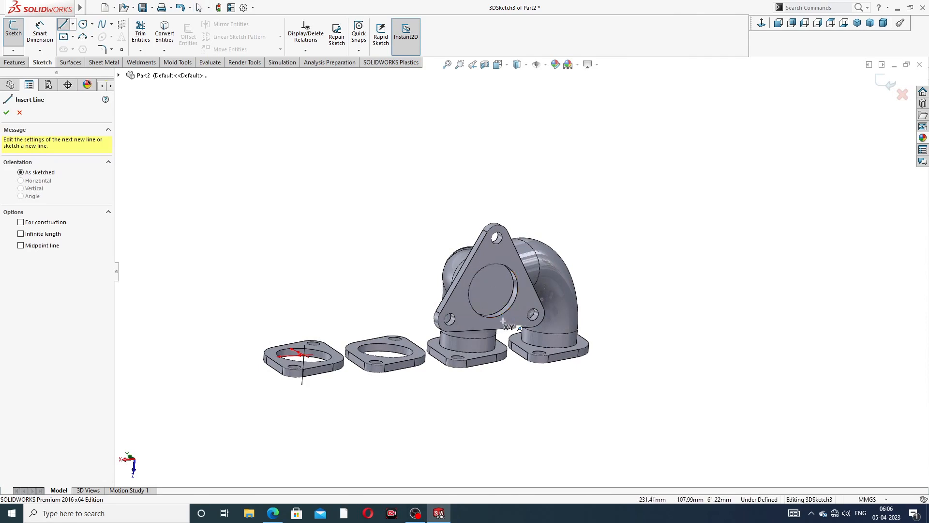
middle_drag(504, 320, 534, 327)
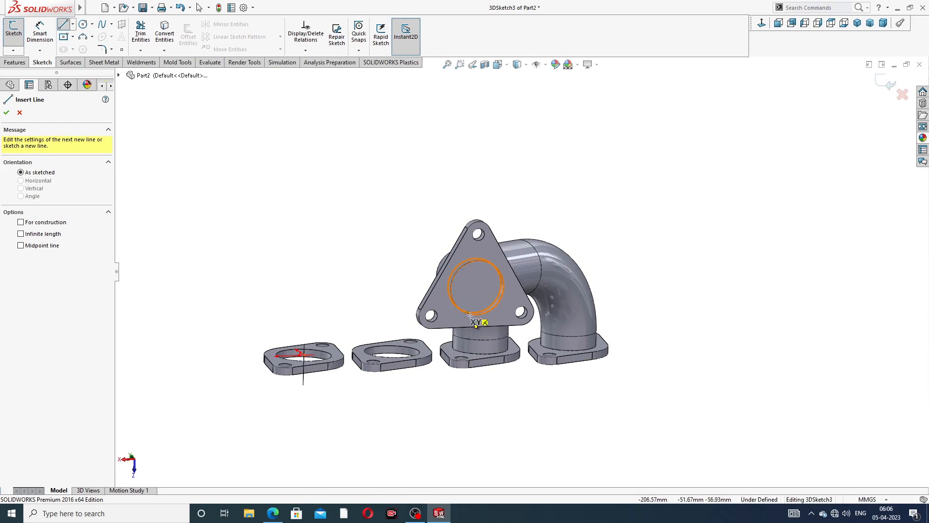
click(476, 287)
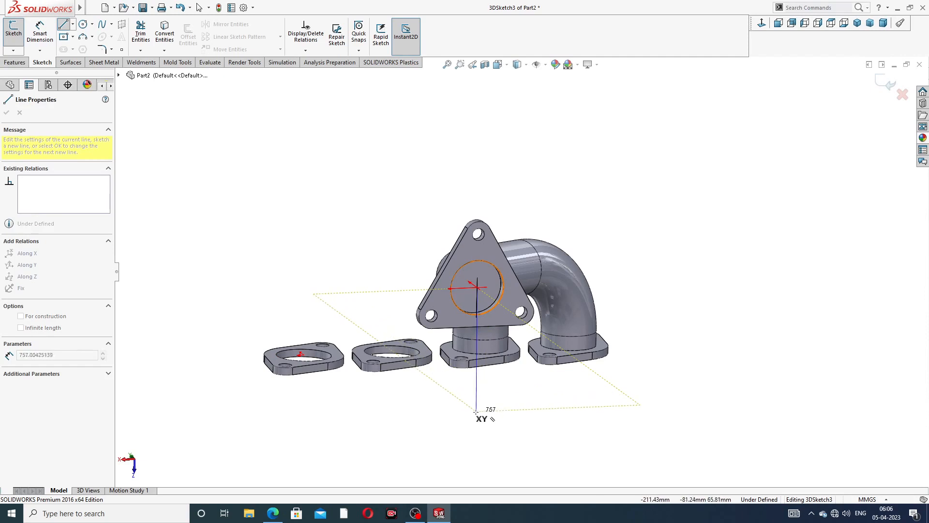
mouse_move(474, 433)
middle_down()
mouse_move(460, 415)
mouse_move(484, 418)
middle_up()
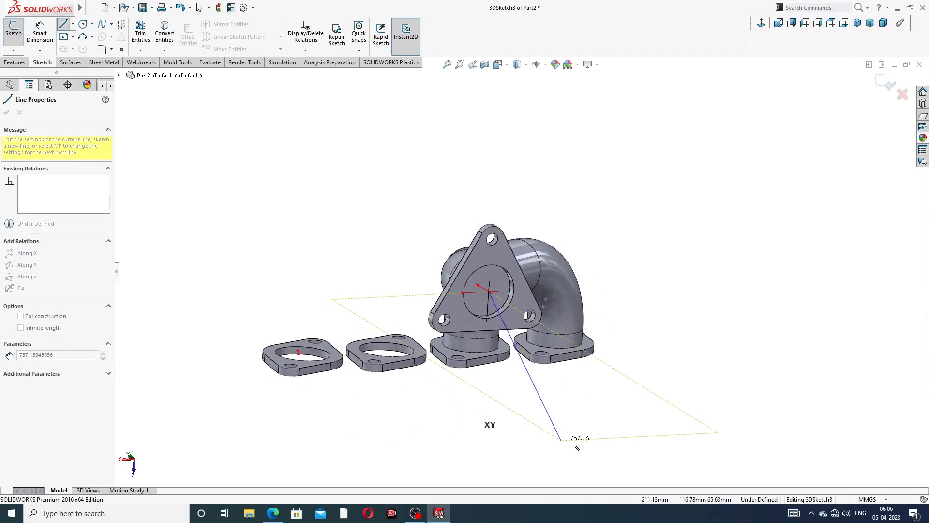
key(Tab)
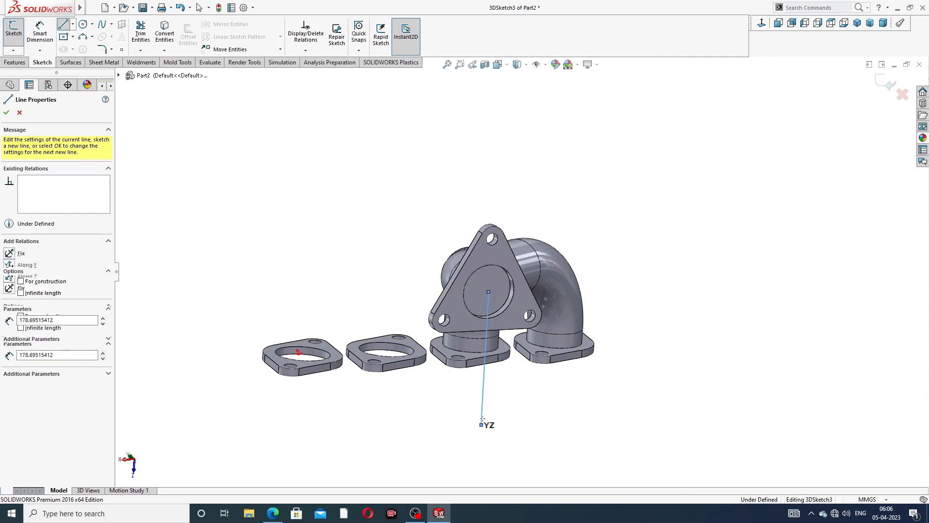
click(480, 424)
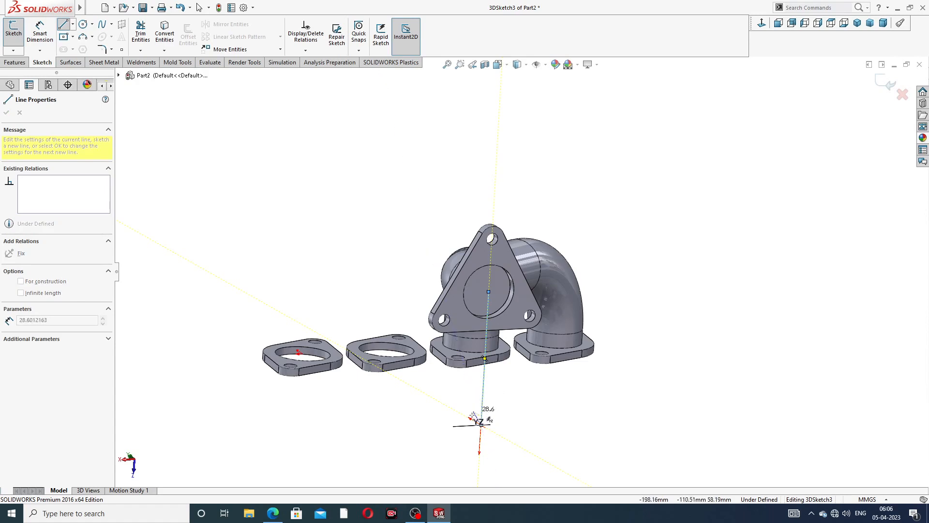
click(422, 389)
right_click(477, 385)
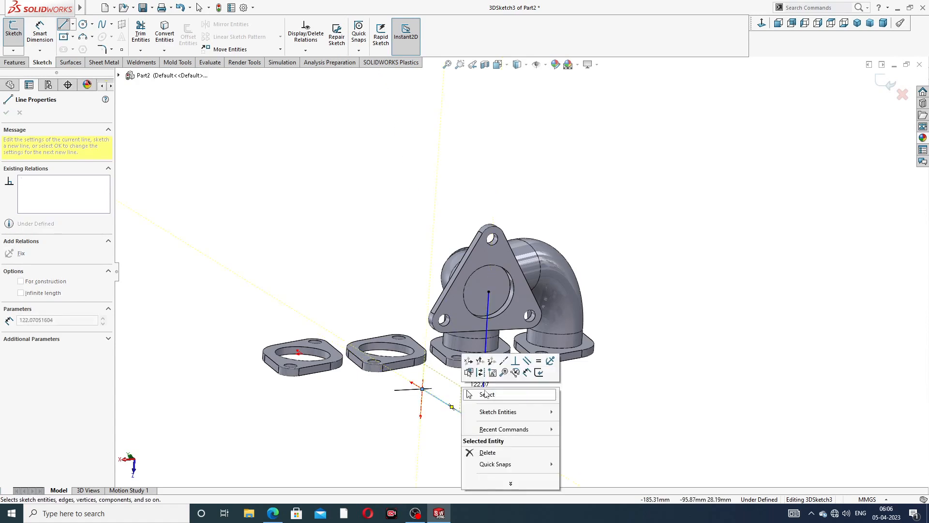
click(479, 392)
mouse_move(477, 398)
middle_down()
mouse_move(523, 386)
mouse_move(537, 406)
mouse_move(524, 383)
middle_up()
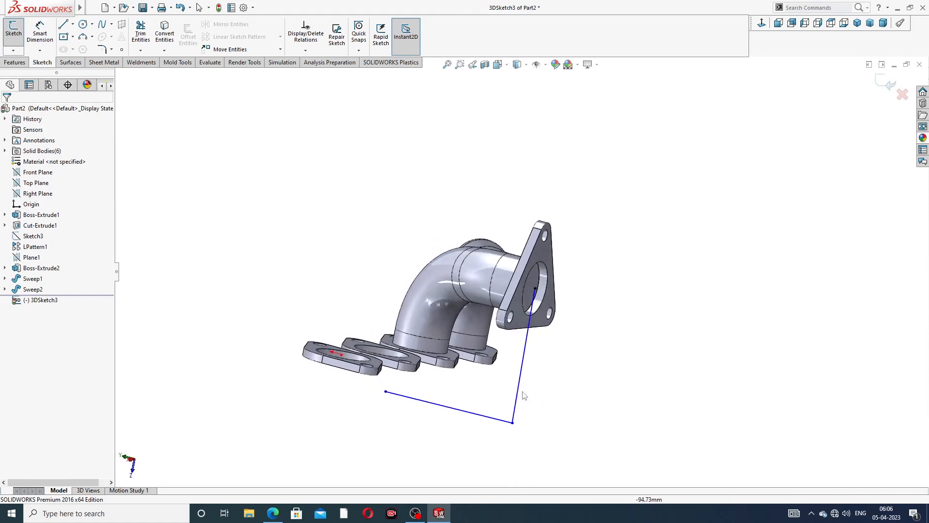
- Make both lines construction geometry, shift the lower line's endpoint, and exit the sketch
click(523, 382)
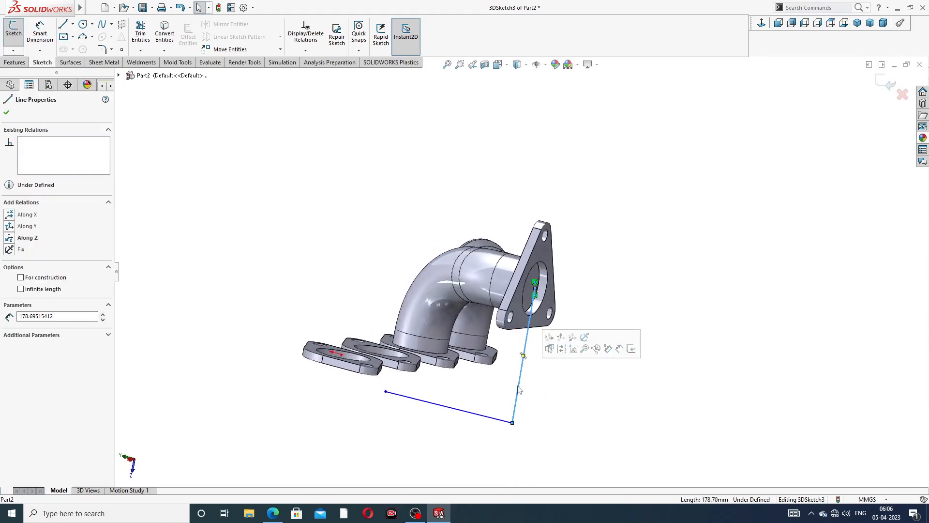
ctrl+click(490, 417)
click(527, 390)
click(622, 283)
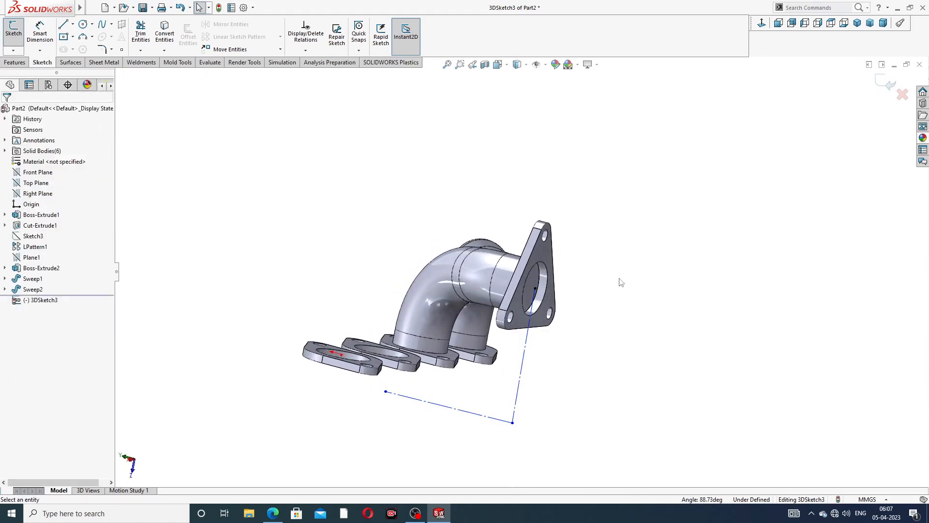
middle_drag(596, 312, 580, 351)
middle_drag(417, 398, 405, 390)
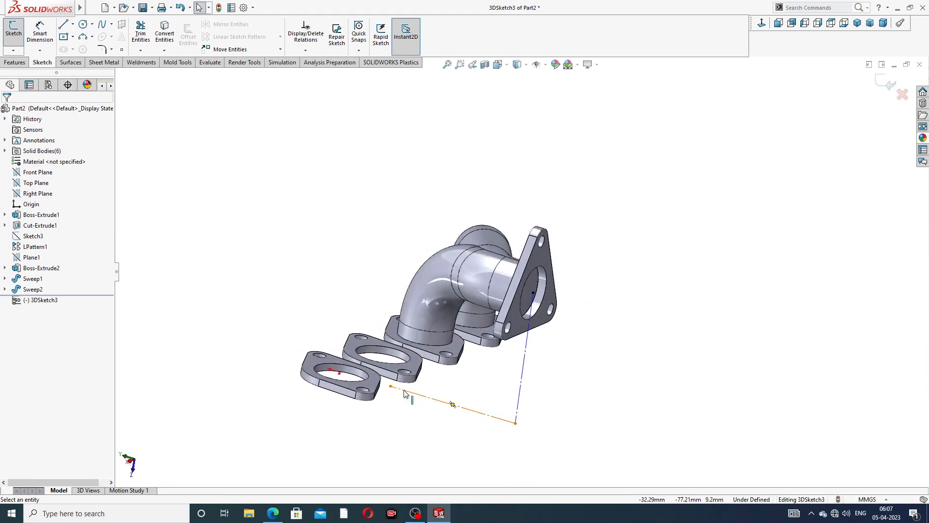
drag(389, 386, 468, 397)
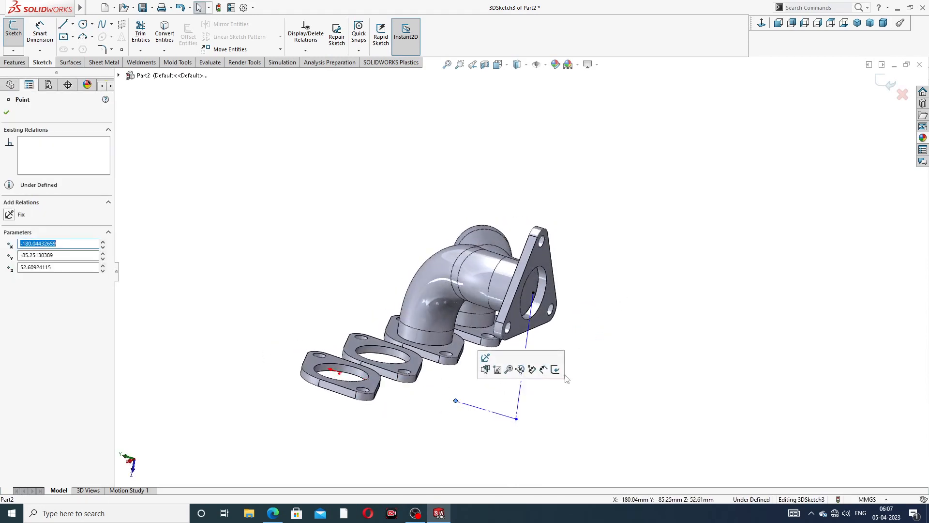
middle_drag(633, 274, 579, 267)
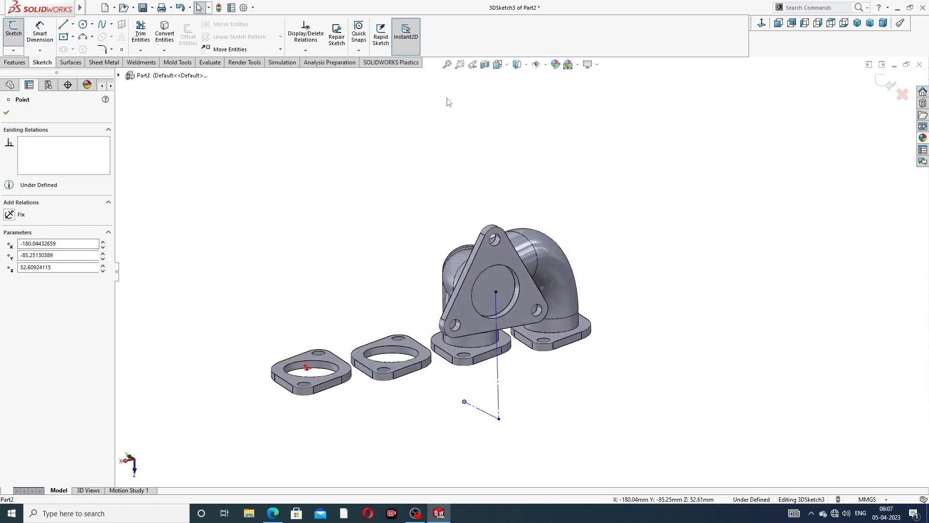
click(880, 83)
- Define Plane2 through the vertical and lower lines of 3DSketch3
click(15, 63)
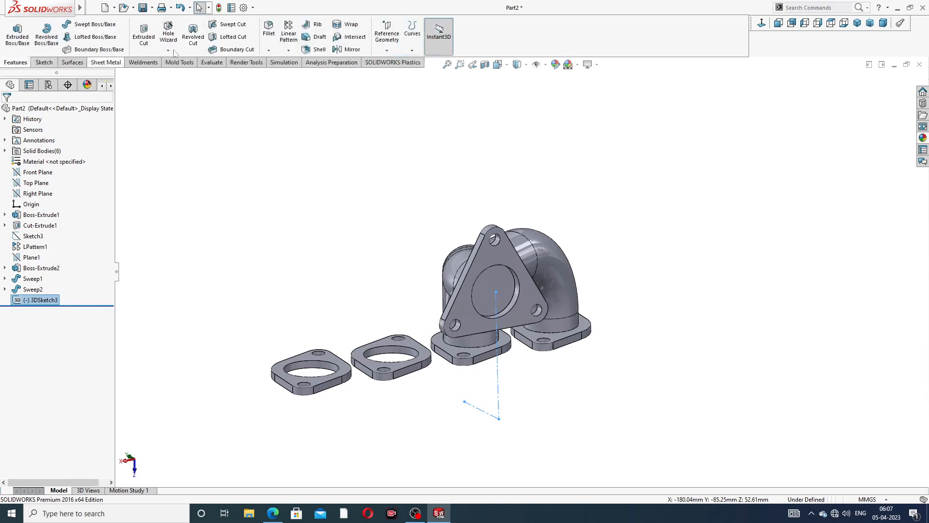
click(387, 36)
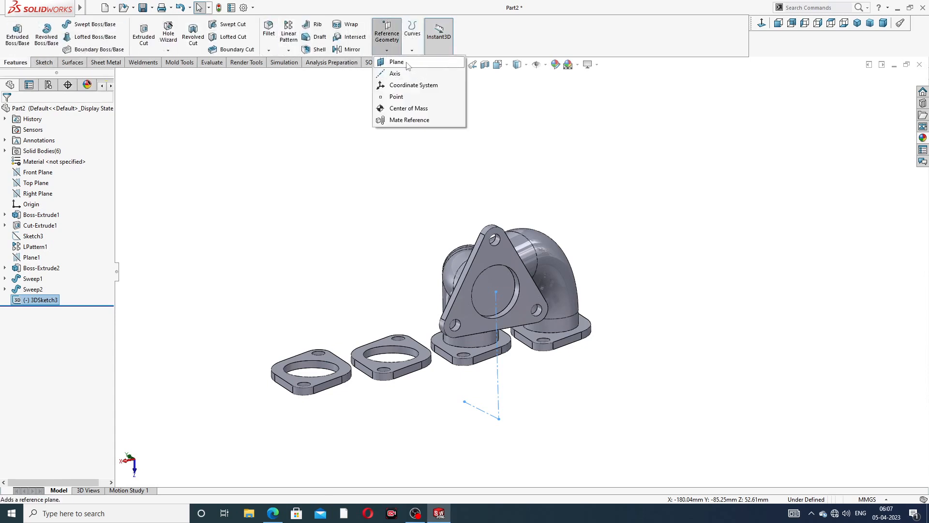
click(397, 62)
middle_drag(504, 350, 521, 358)
click(507, 352)
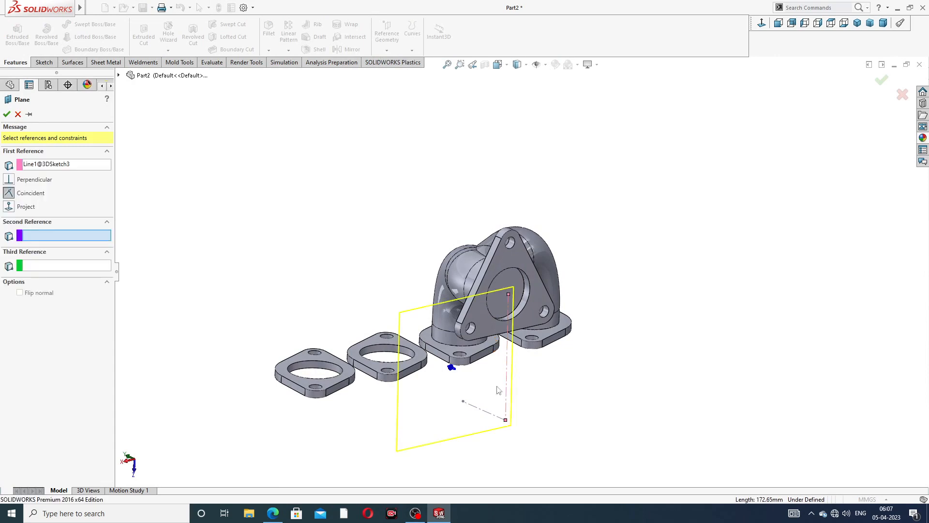
click(485, 412)
middle_drag(519, 382, 557, 387)
click(880, 81)
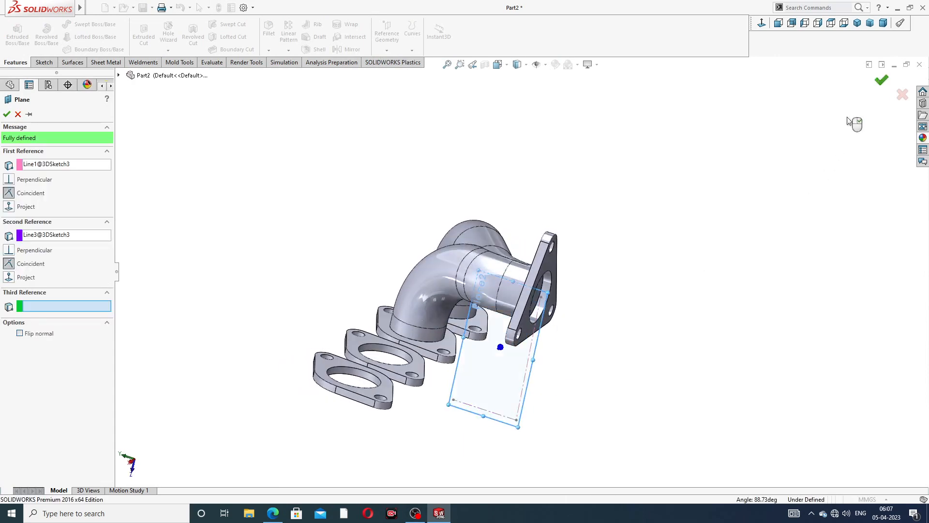
middle_drag(607, 249, 579, 236)
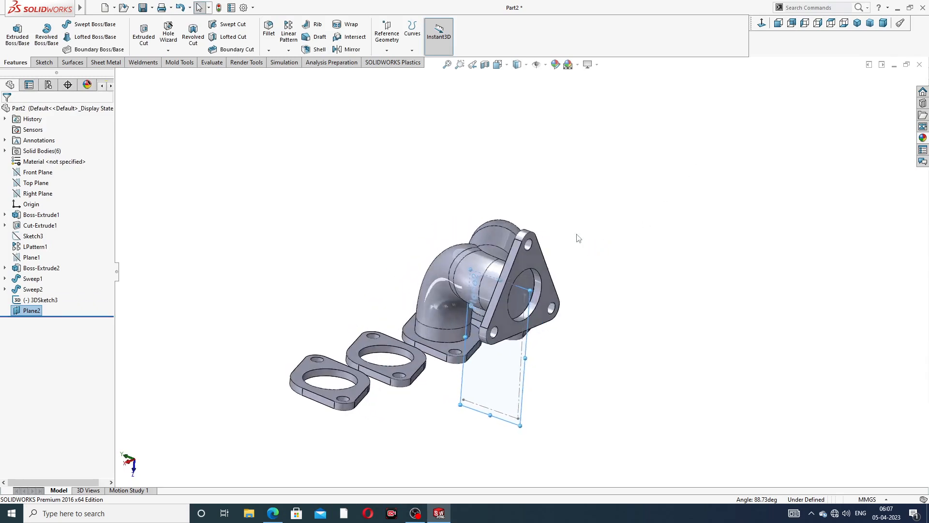
- Mirror Sweep1 and Sweep2 across Plane2 to create Mirror1
click(346, 50)
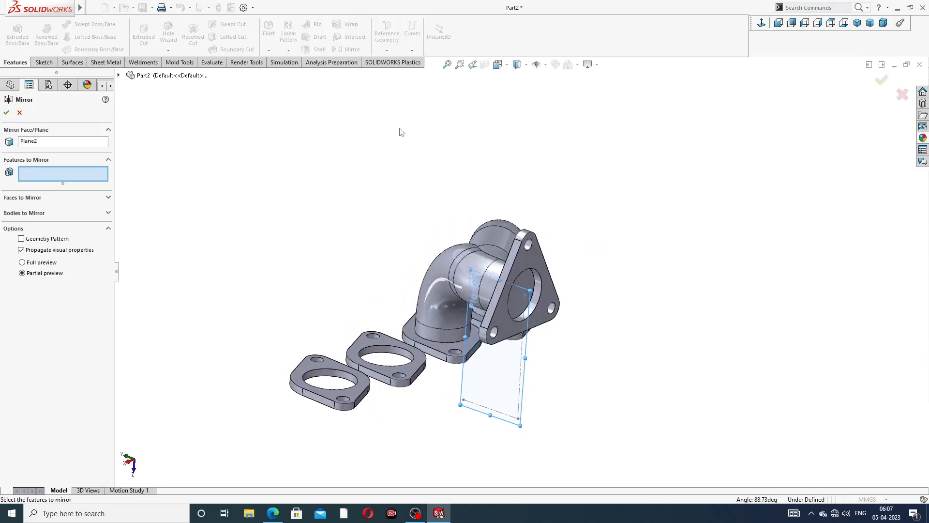
middle_drag(400, 198, 415, 220)
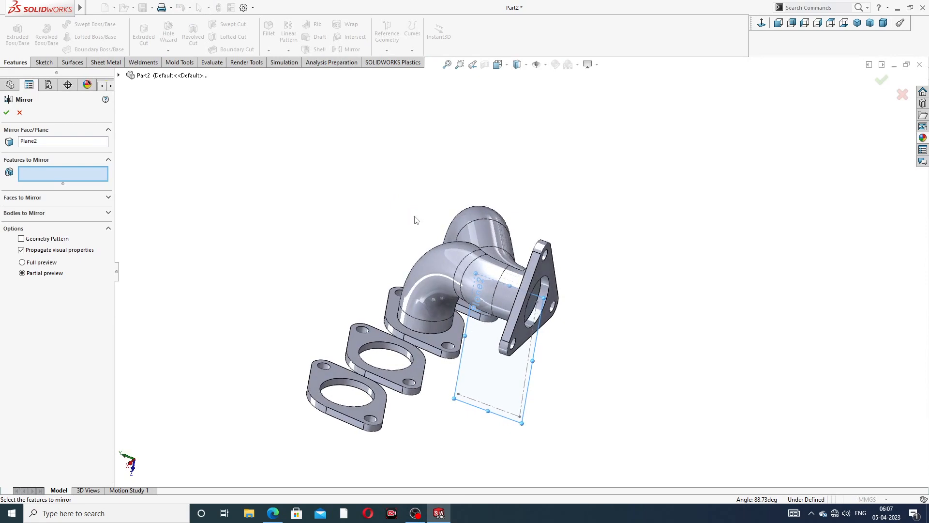
click(118, 75)
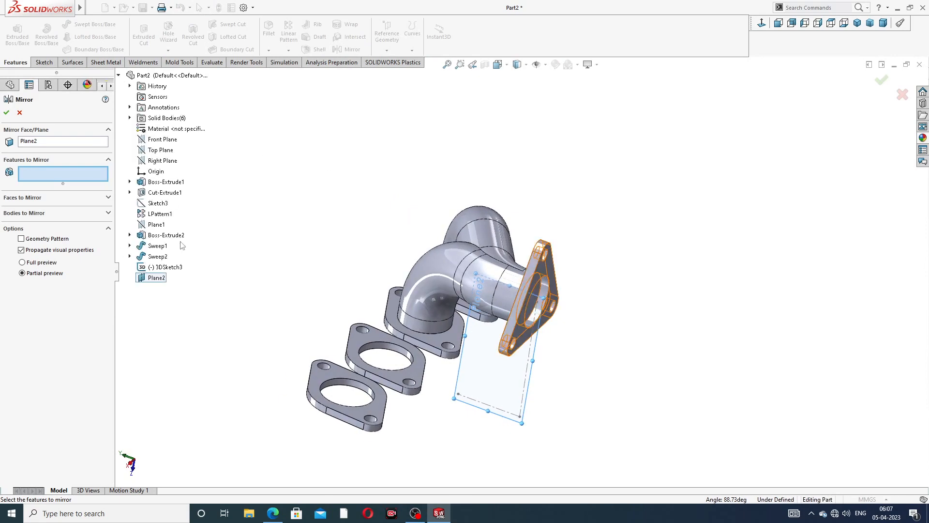
click(166, 247)
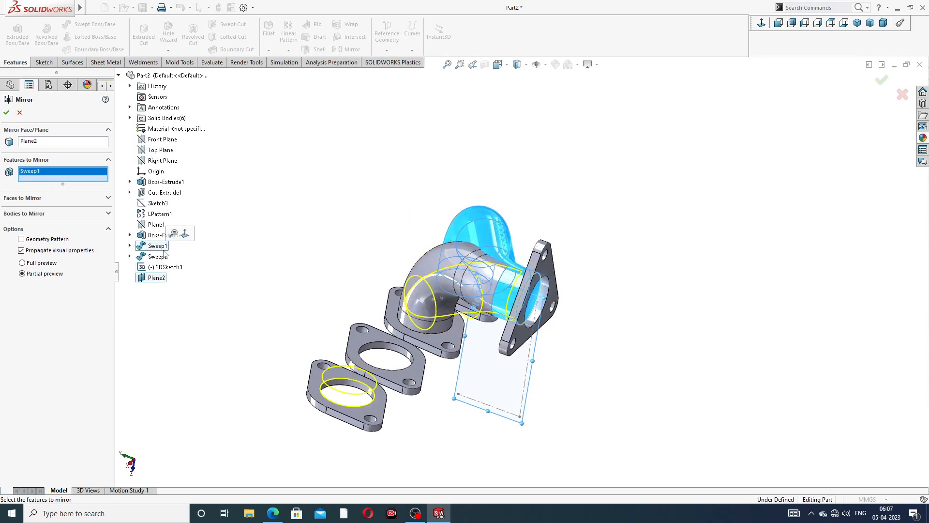
click(166, 257)
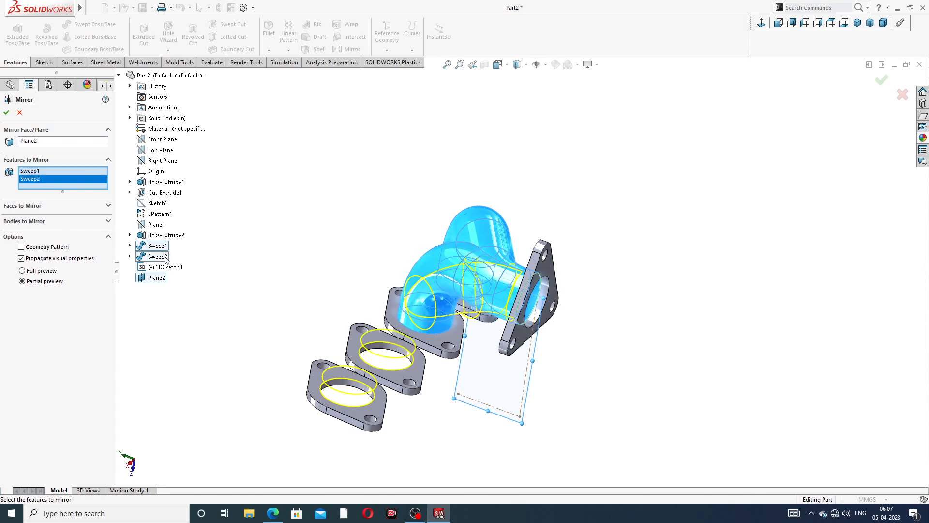
middle_drag(242, 287, 270, 301)
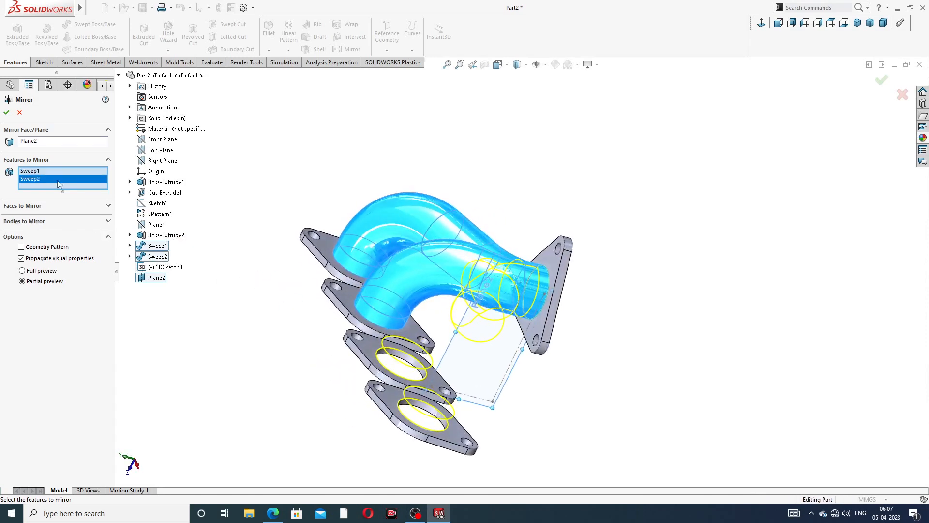
click(6, 113)
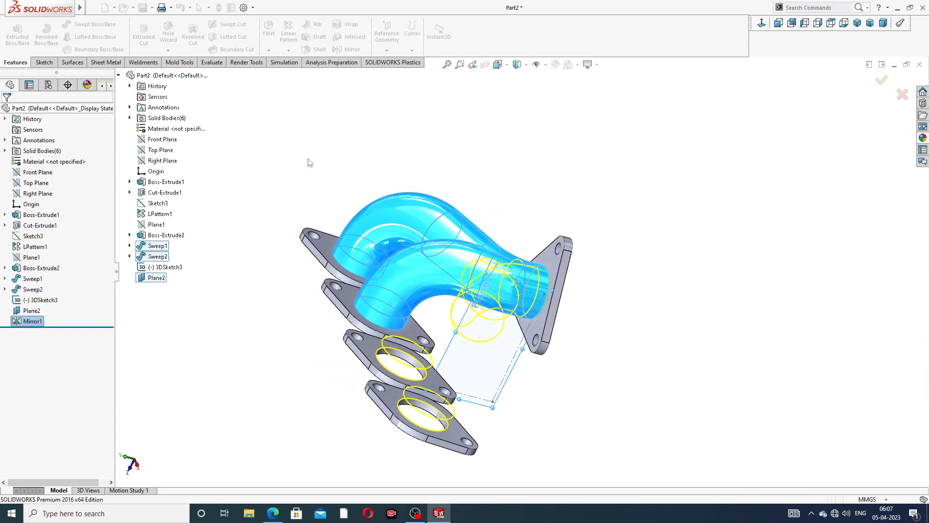
middle_drag(507, 199, 387, 237)
- Hide the Plane2 reference plane from the view
middle_drag(541, 313, 598, 328)
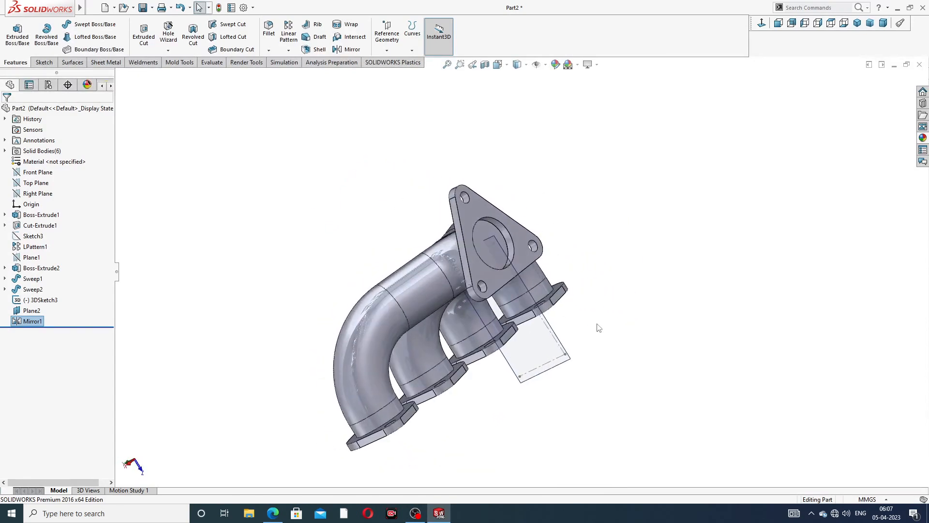
click(552, 335)
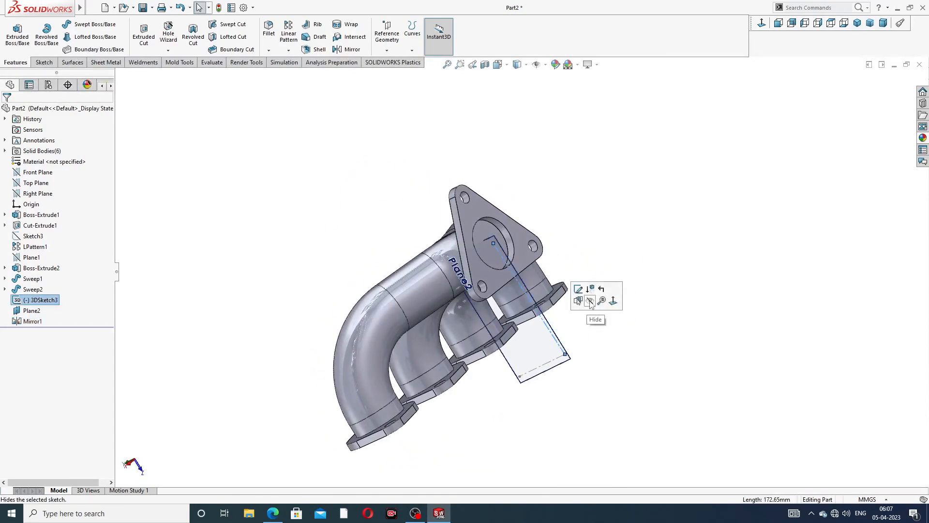
click(568, 349)
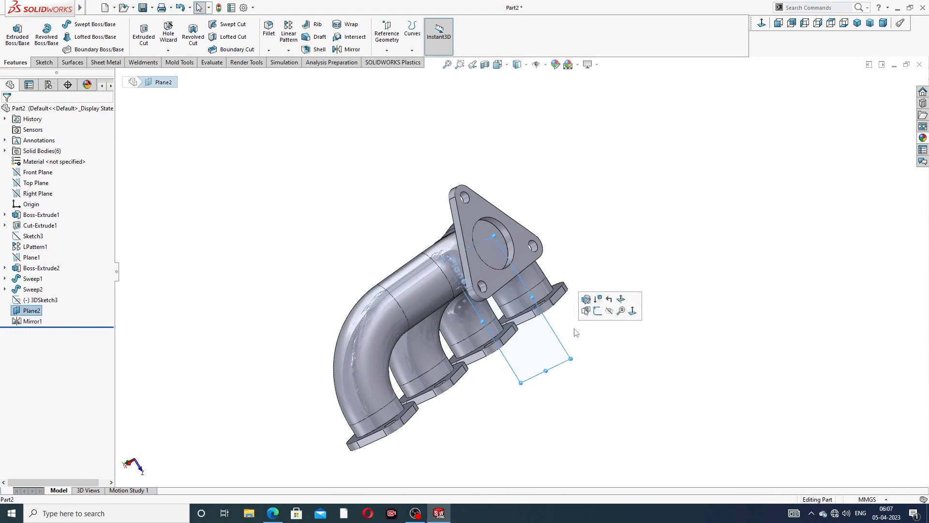
click(609, 311)
middle_drag(580, 250, 469, 140)
- Shell the manifold to 1.00 mm walls, removing the inlet and outlet flange faces
click(317, 49)
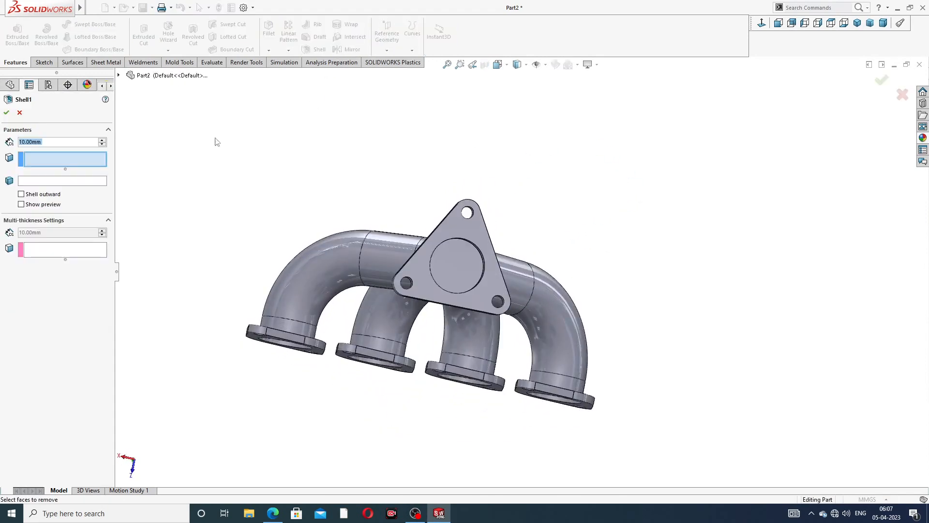
text(1)
key(Return)
click(459, 275)
middle_drag(433, 336, 348, 291)
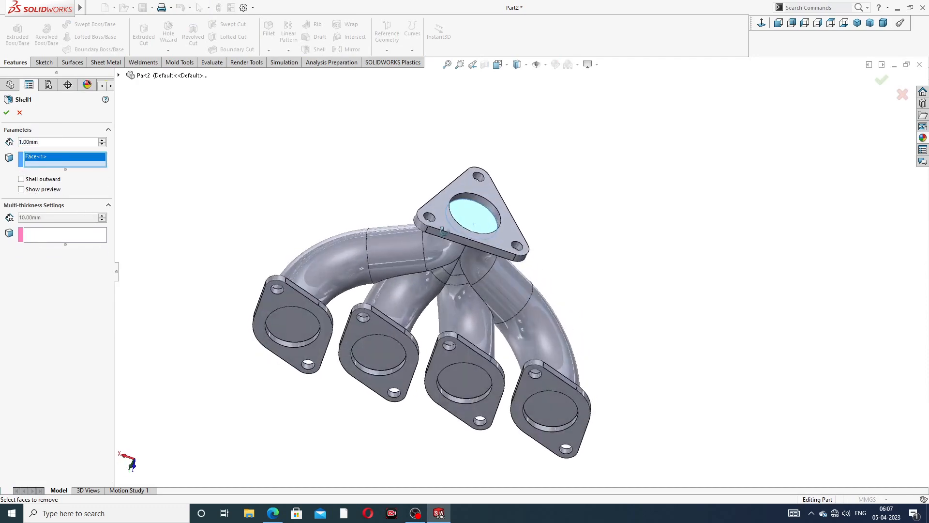
click(298, 326)
click(380, 348)
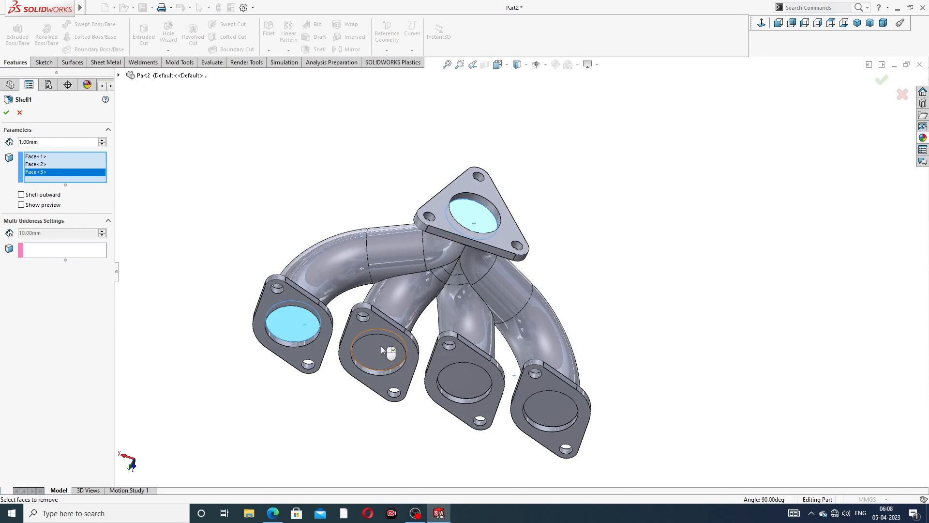
click(454, 380)
click(542, 396)
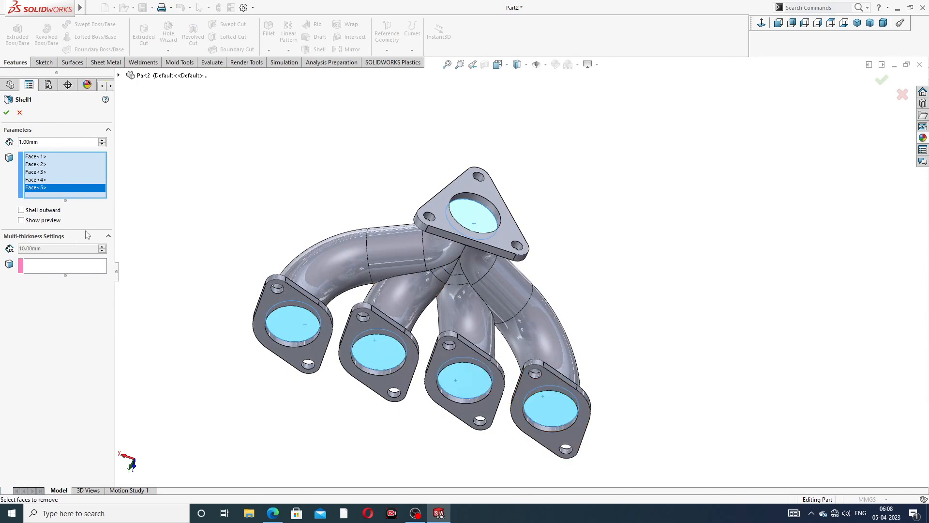
click(6, 113)
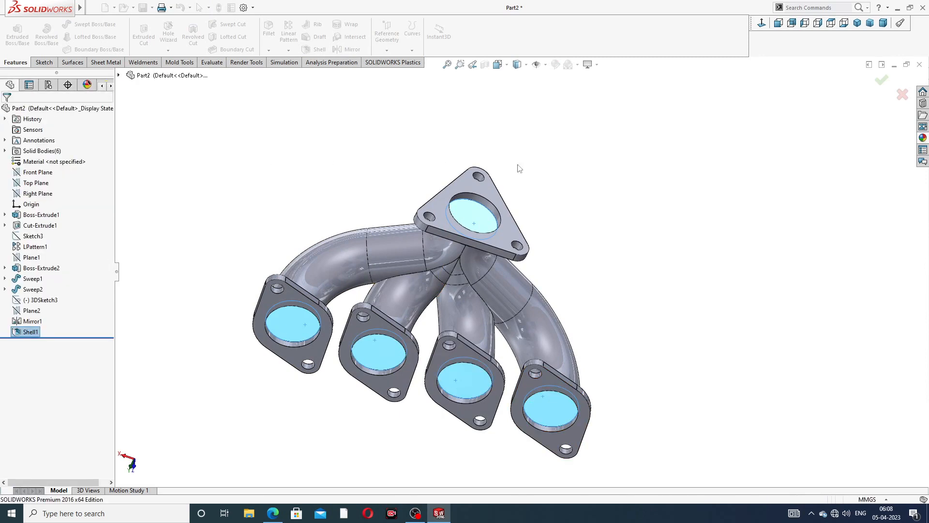
middle_drag(603, 234, 523, 213)
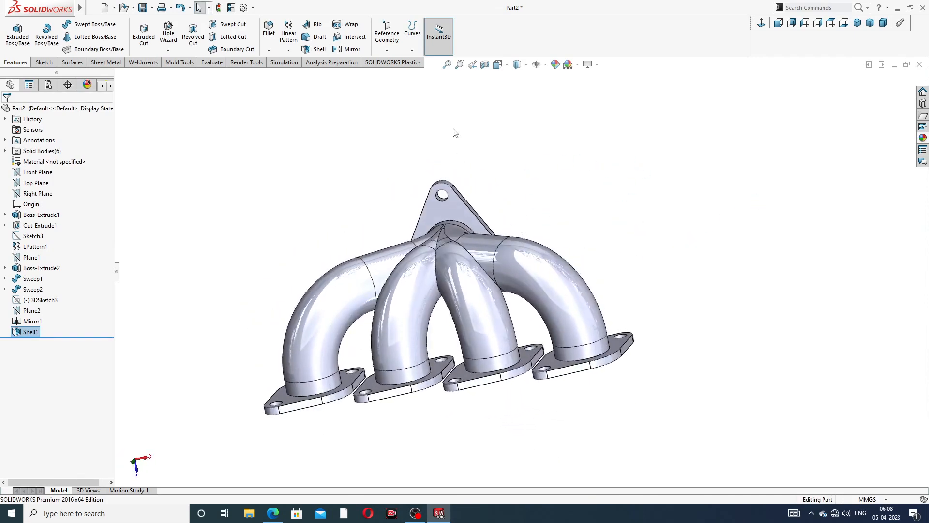
click(92, 8)
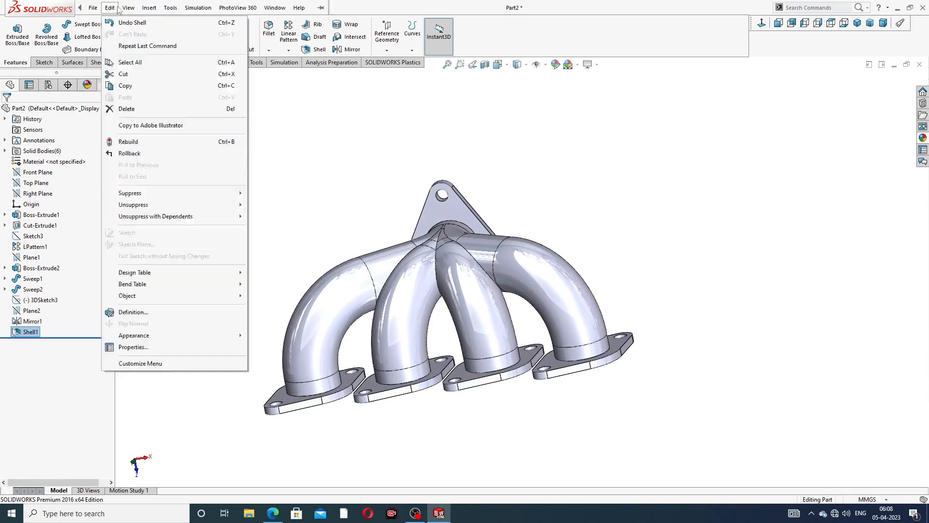
mouse_move(149, 9)
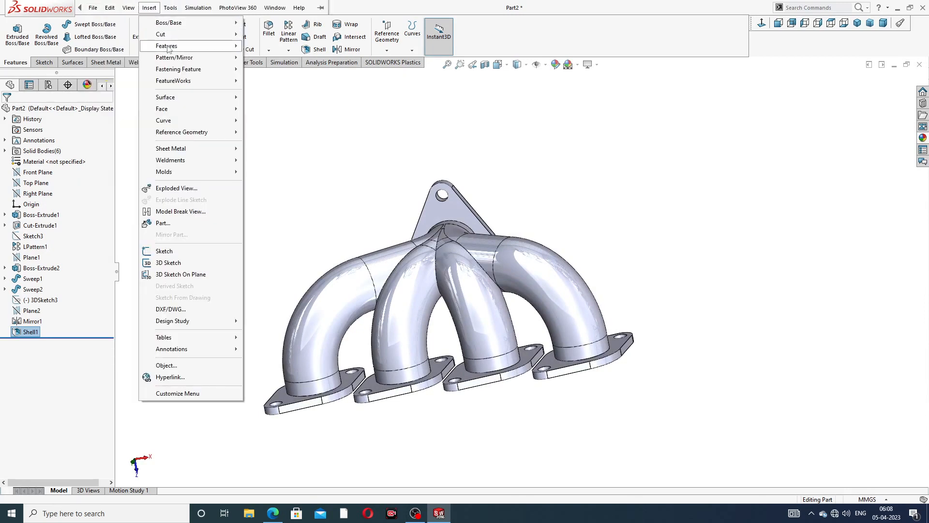
mouse_move(194, 46)
click(272, 258)
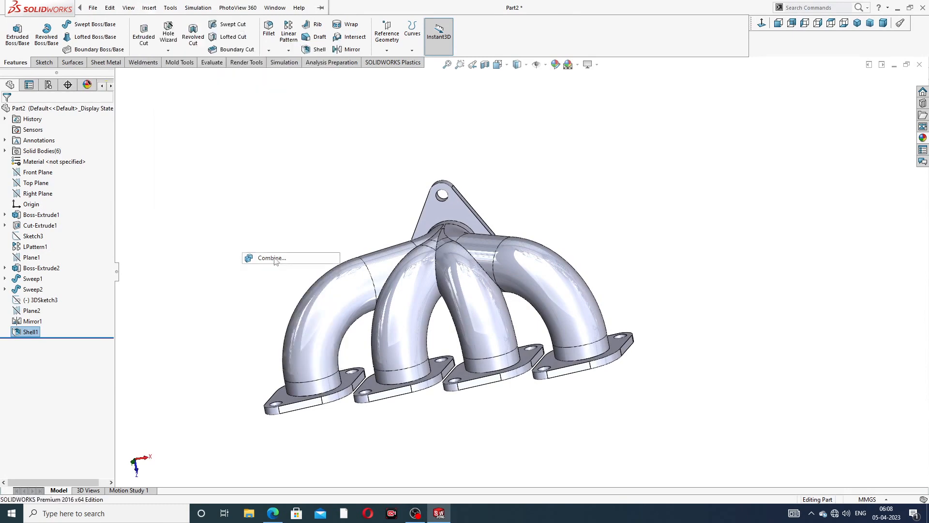
middle_drag(401, 264, 442, 271)
click(440, 258)
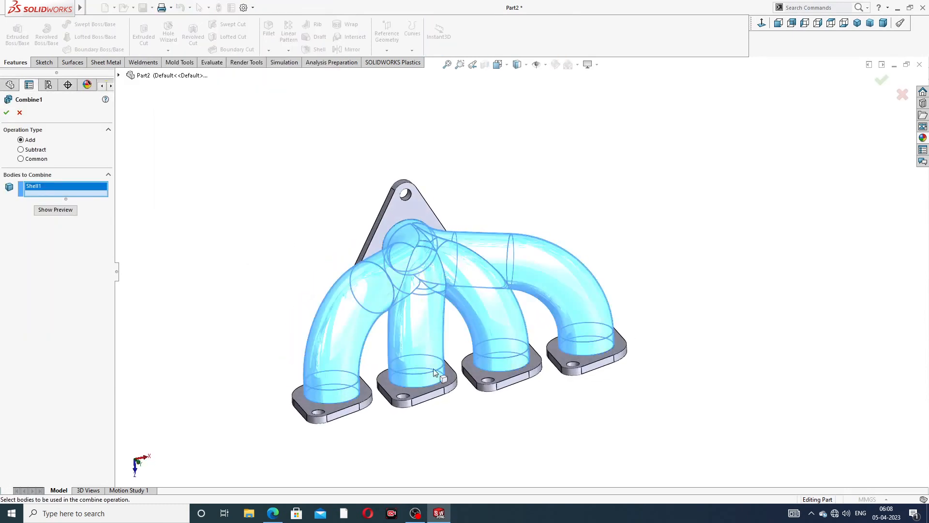
middle_drag(470, 388, 454, 452)
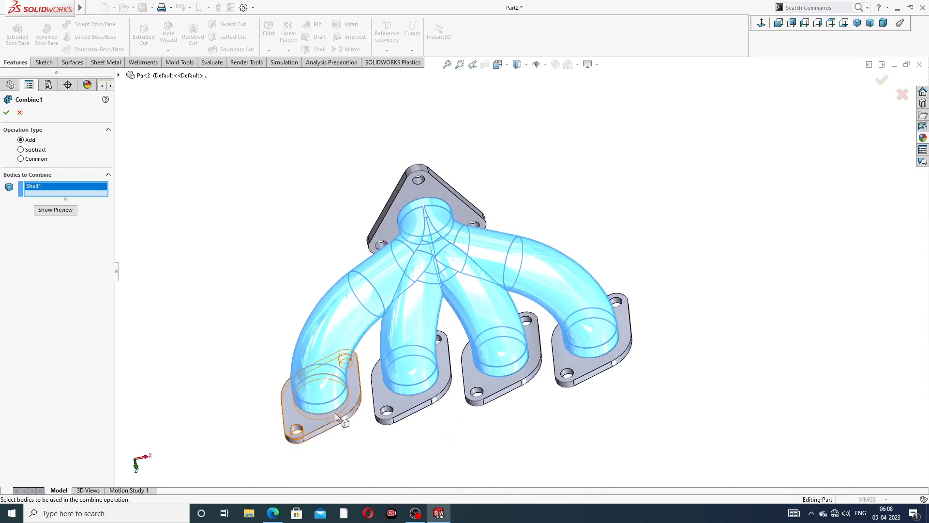
click(314, 427)
click(408, 410)
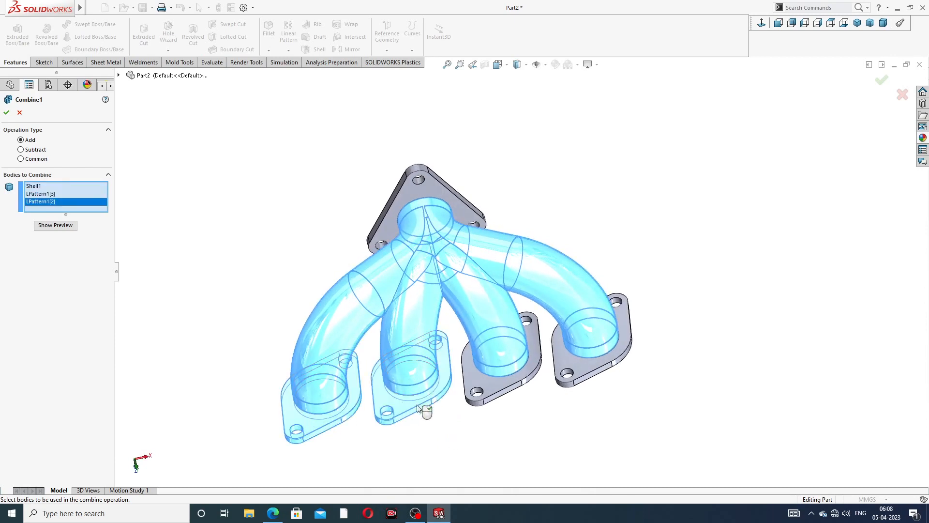
click(496, 394)
click(568, 382)
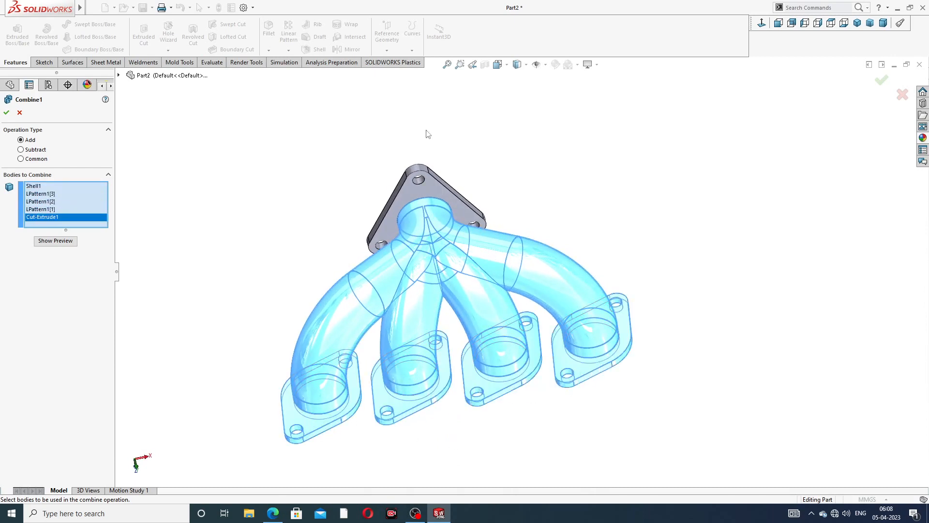
click(439, 187)
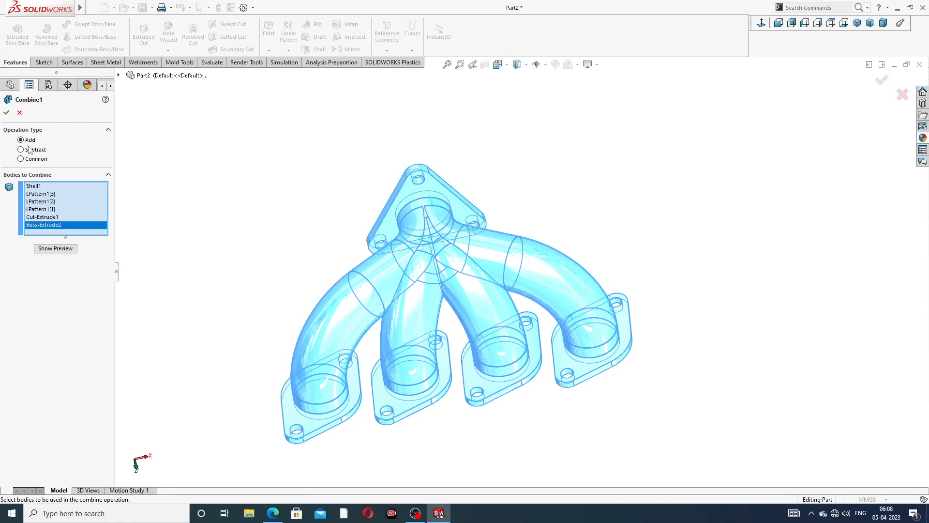
click(5, 113)
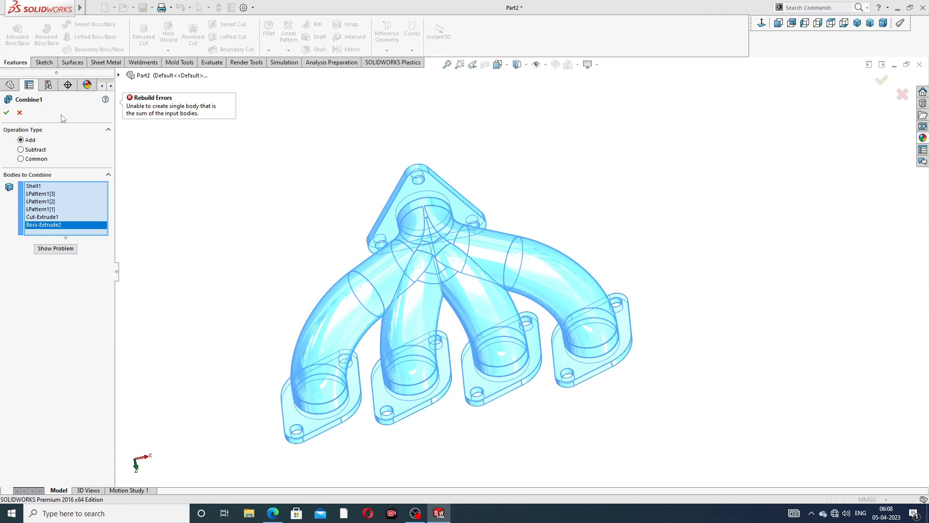
click(19, 113)
middle_drag(547, 186, 529, 161)
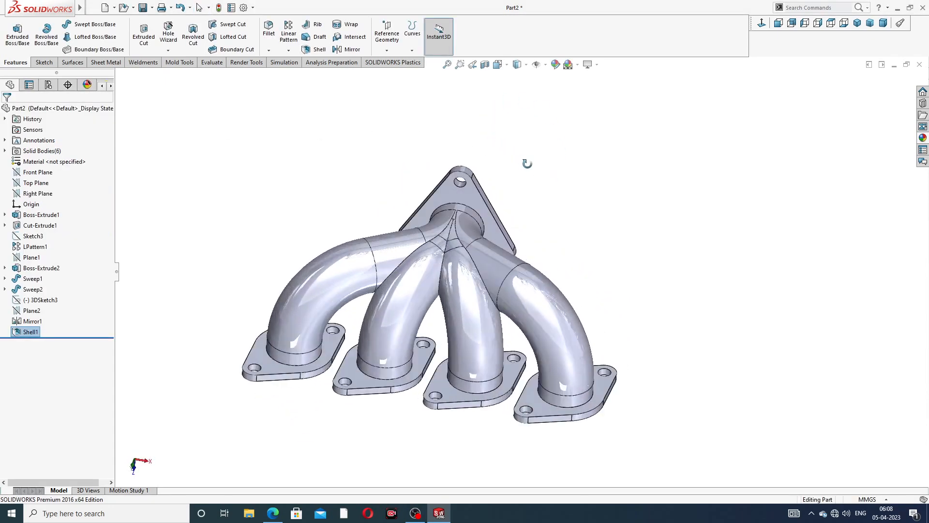
- Apply the Metal > Nickel polished nickel appearance to the manifold and compare with the reference PDF
click(924, 139)
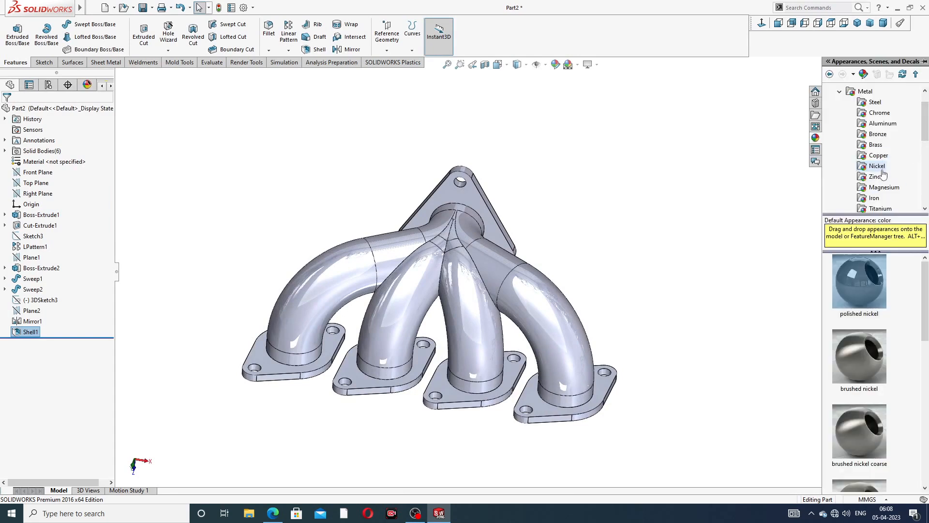
click(863, 274)
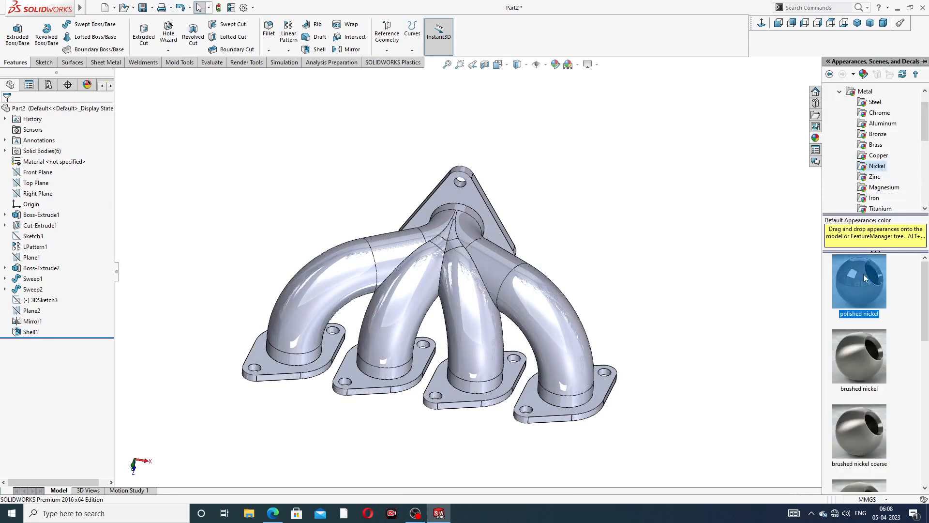
double_click(863, 274)
click(646, 276)
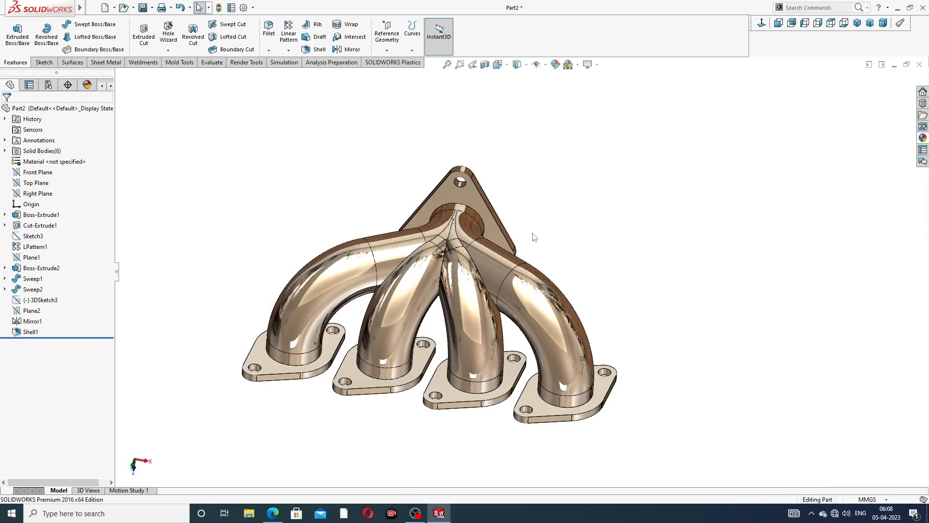
mouse_move(534, 237)
middle_down()
mouse_move(616, 206)
mouse_move(523, 201)
mouse_move(537, 255)
middle_up()
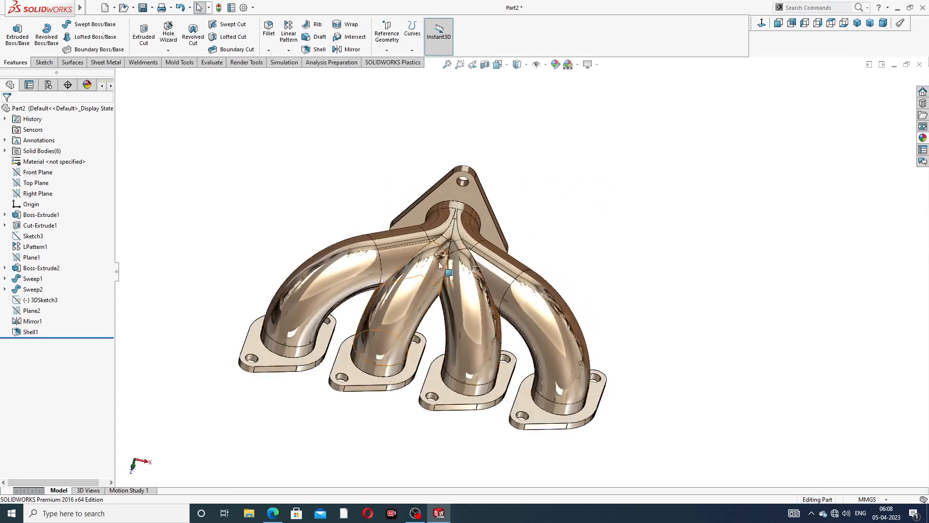
scroll(439, 264, down, 2)
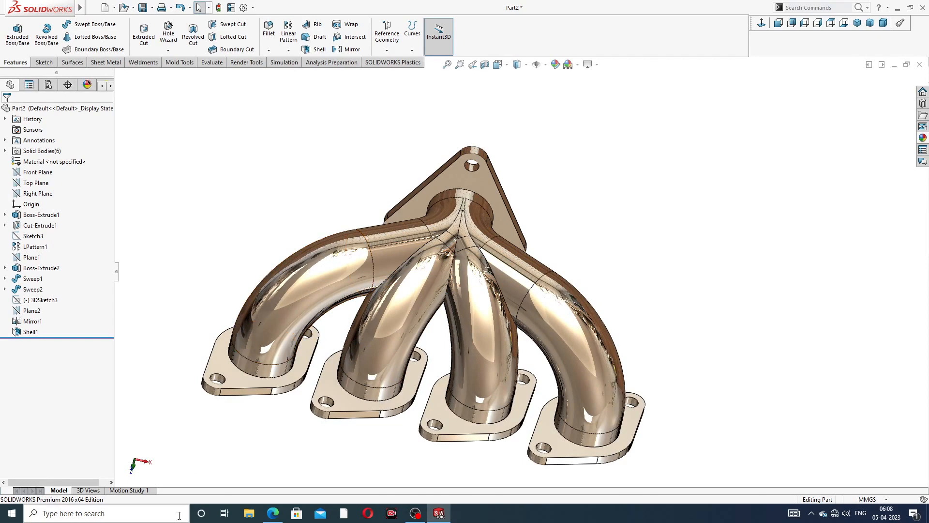
click(273, 513)
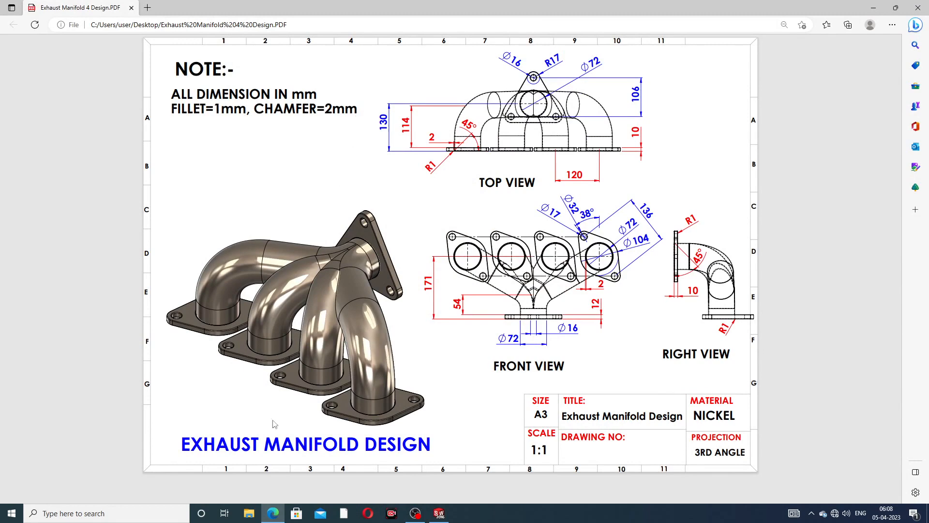
click(273, 513)
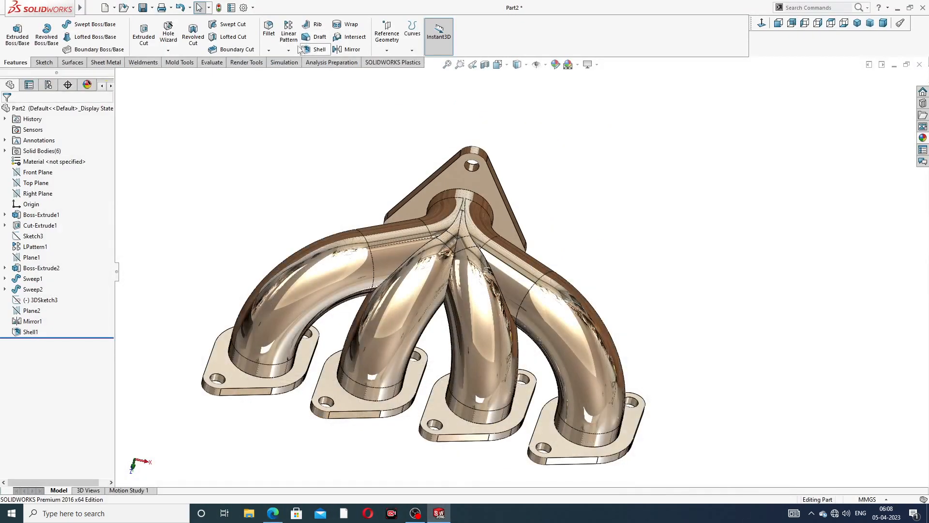
- Chamfer the triangular flange's bore edge at 2 mm × 45°
click(268, 50)
click(288, 73)
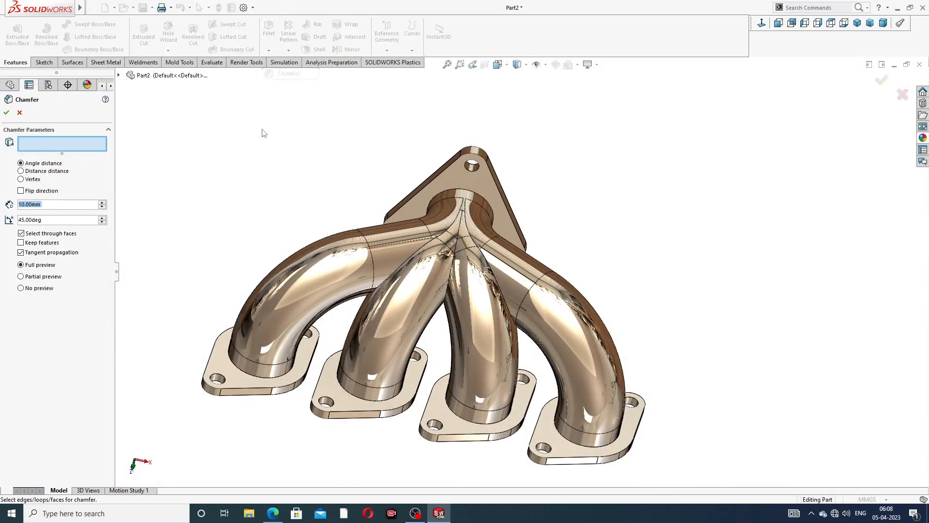
text(2)
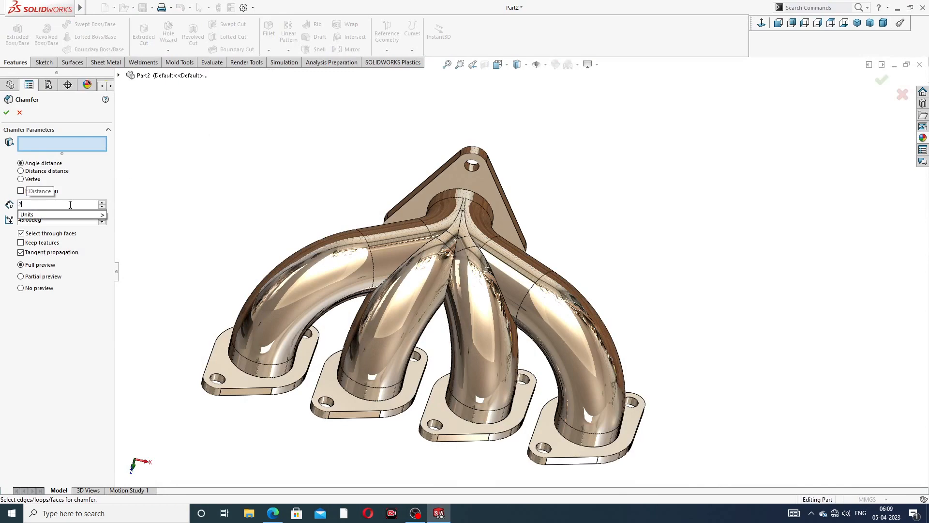
key(Return)
middle_drag(375, 290, 522, 241)
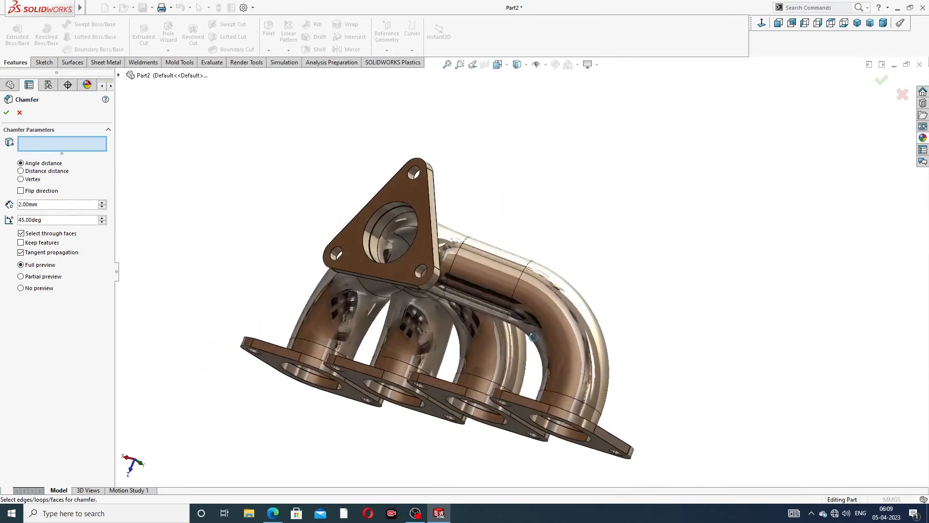
scroll(420, 221, down, 4)
click(385, 176)
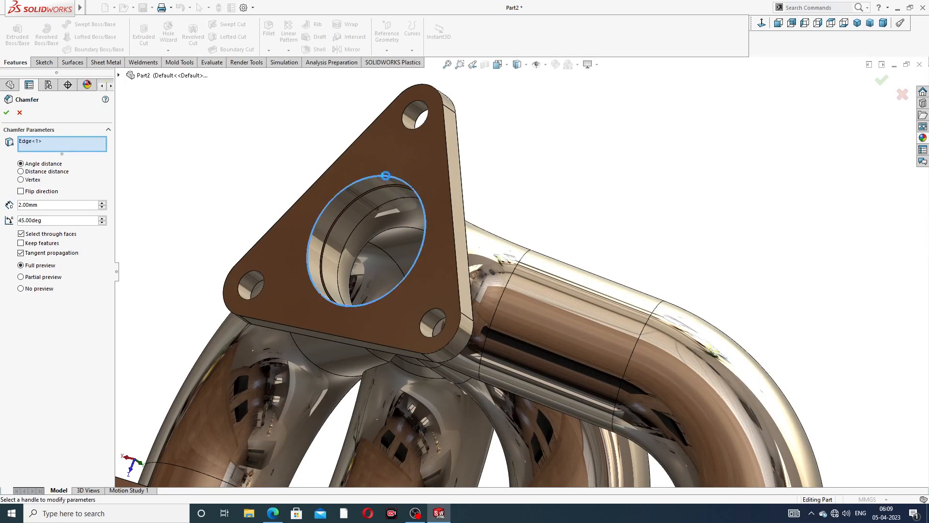
click(8, 113)
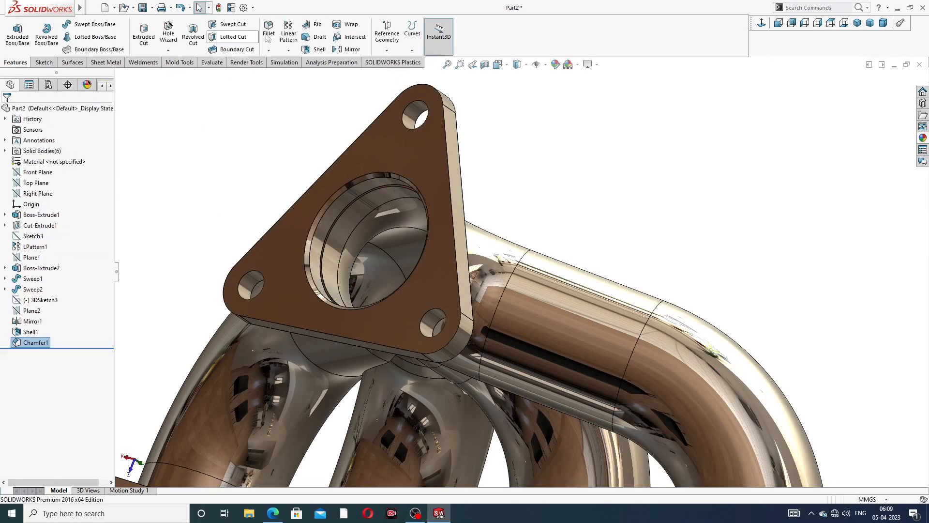
- Add a second 2 mm chamfer on the front outlet flange's bore edge
click(268, 50)
click(286, 74)
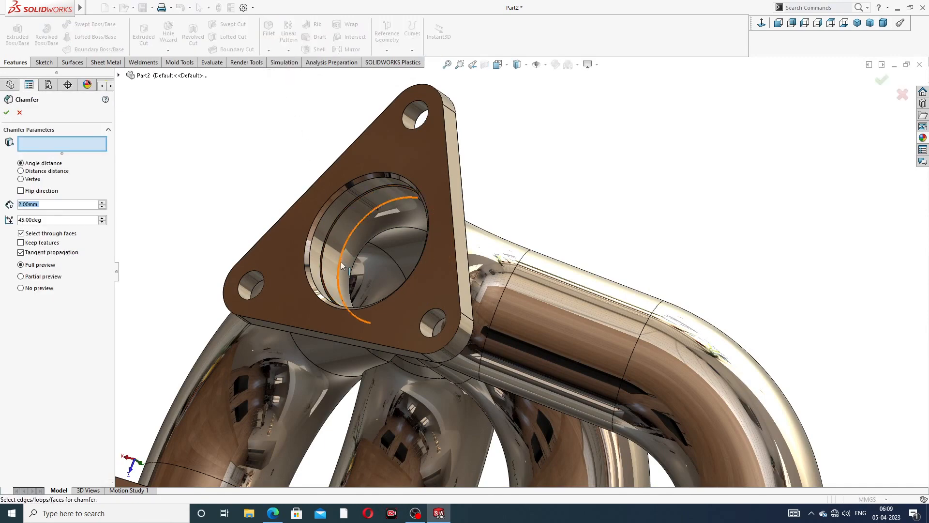
scroll(341, 262, up, 3)
middle_drag(344, 309, 350, 219)
scroll(359, 308, up, 4)
scroll(426, 402, down, 3)
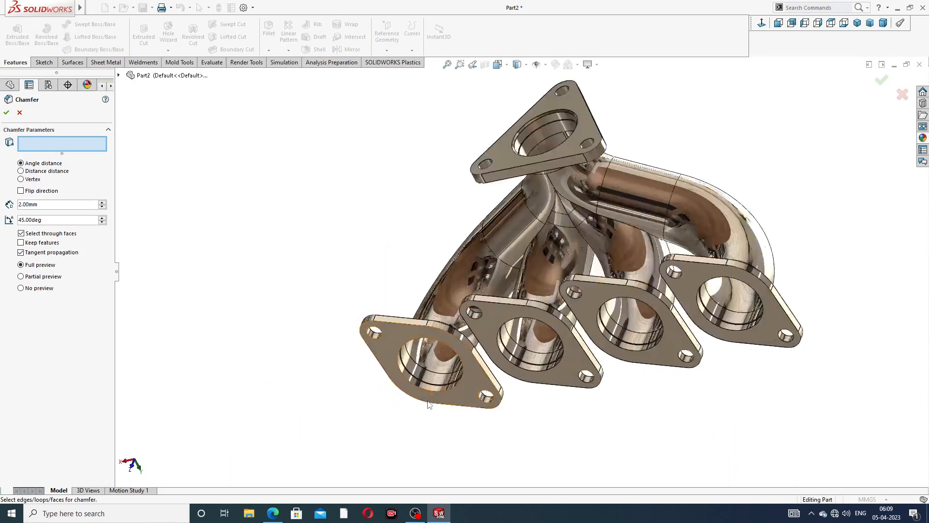
scroll(429, 404, down, 3)
click(442, 254)
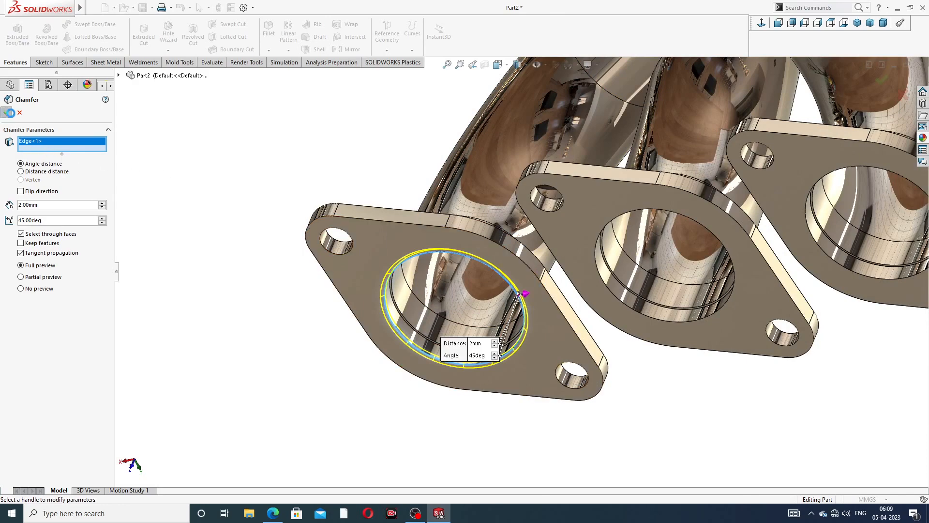
key(Return)
- Chamfer the middle flange's bore edge at 2 mm × 45°
click(269, 51)
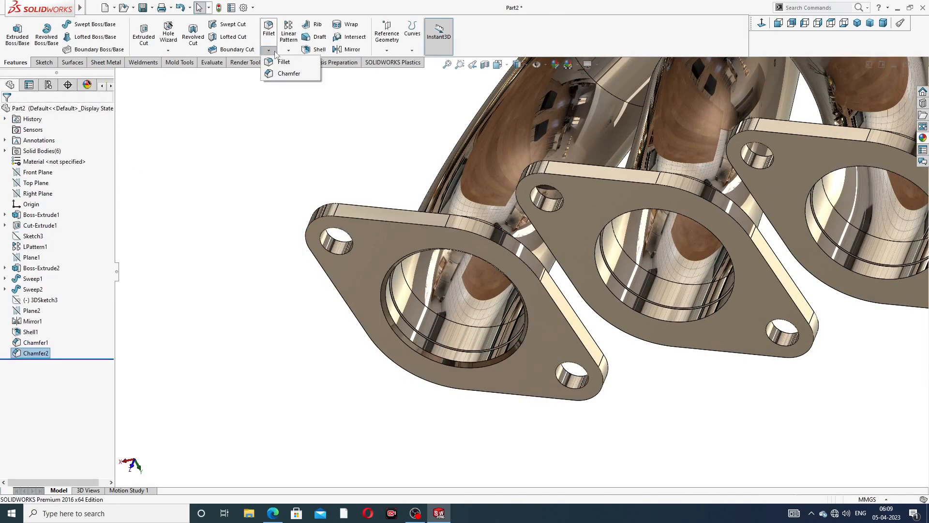
click(287, 77)
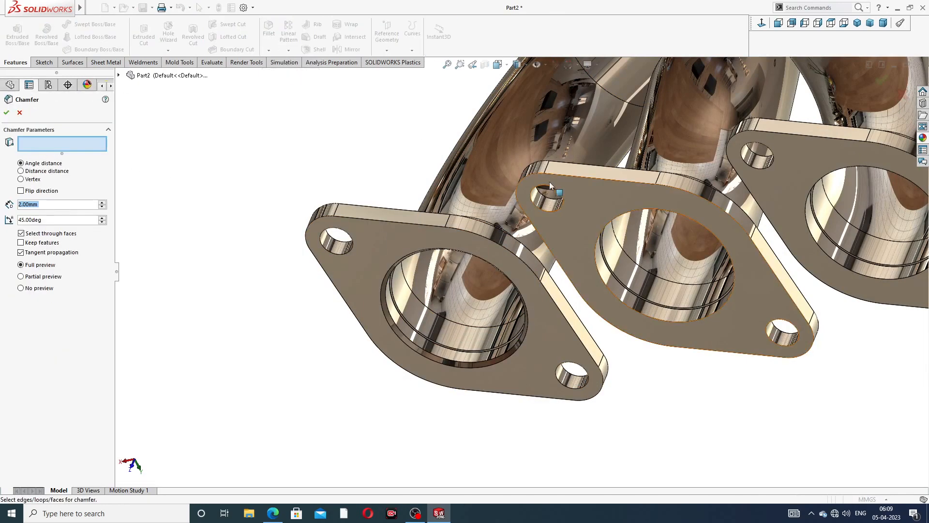
click(637, 208)
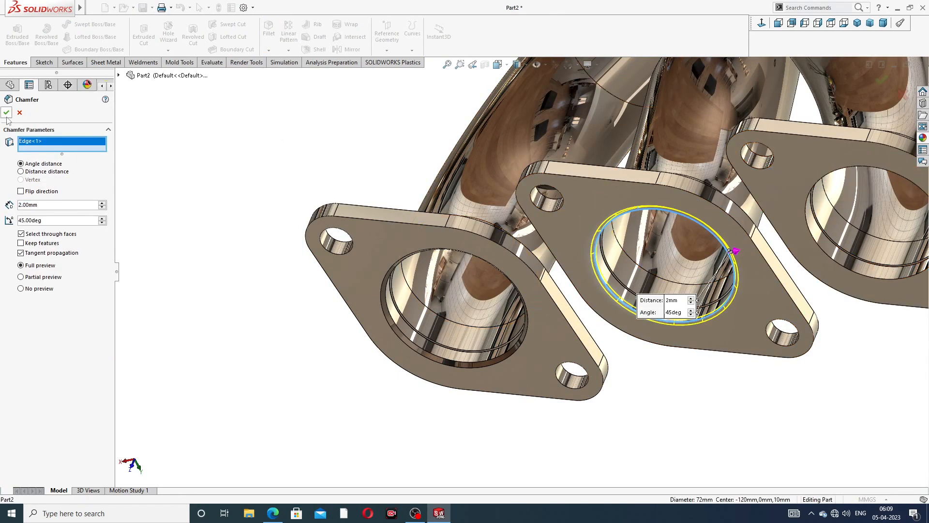
key(Return)
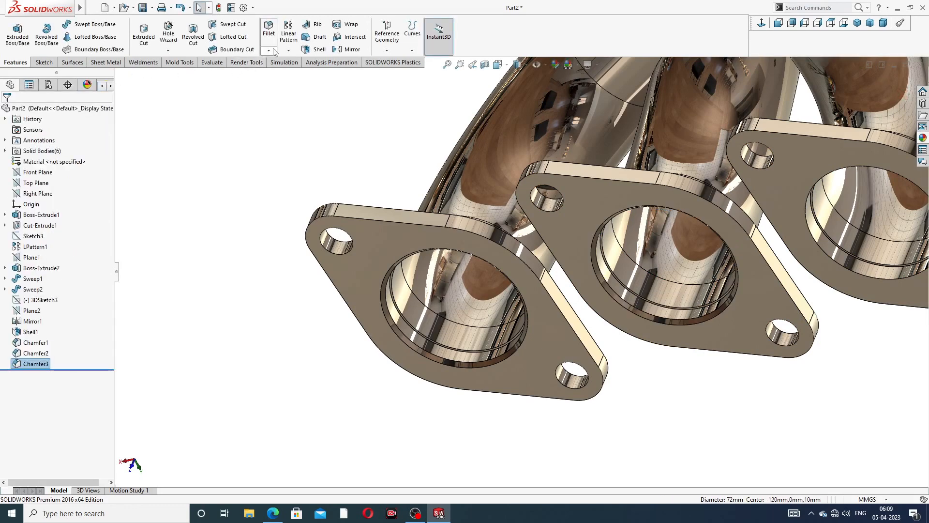
- Chamfer the centre flange's bore edge at 2 mm, removing a wrongly picked face first
click(268, 50)
click(289, 73)
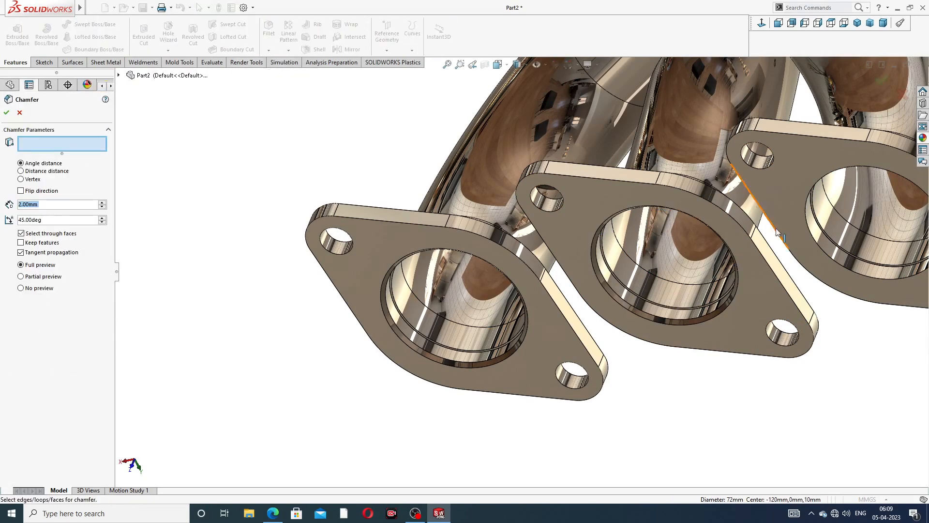
scroll(788, 227, up, 3)
scroll(788, 228, down, 6)
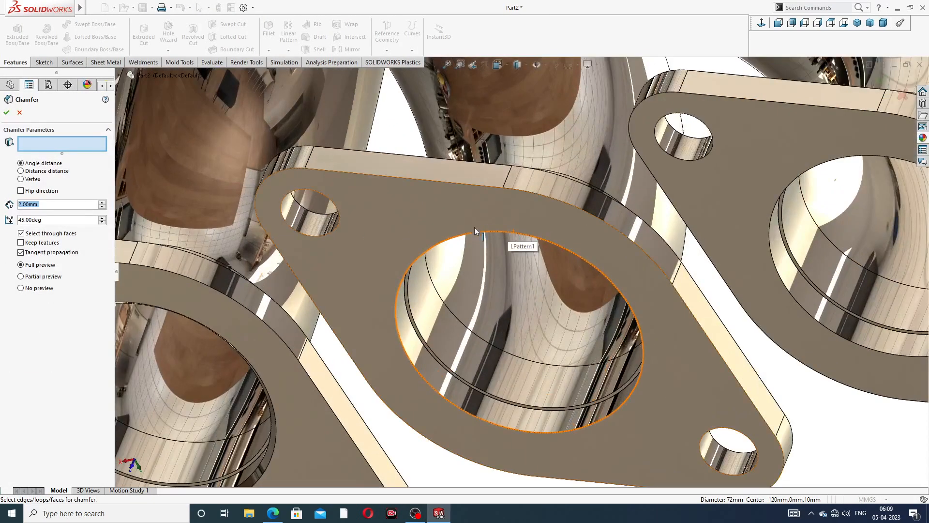
click(476, 231)
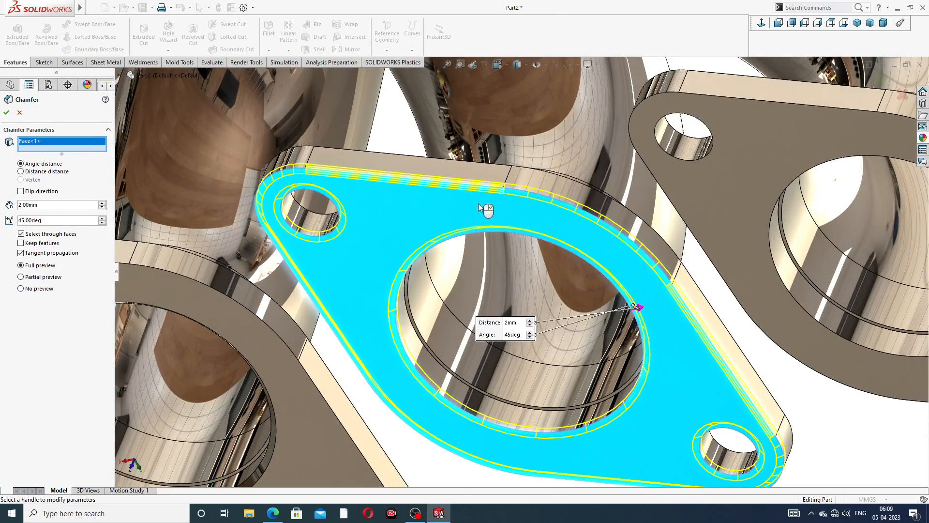
scroll(494, 206, up, 2)
scroll(495, 207, up, 2)
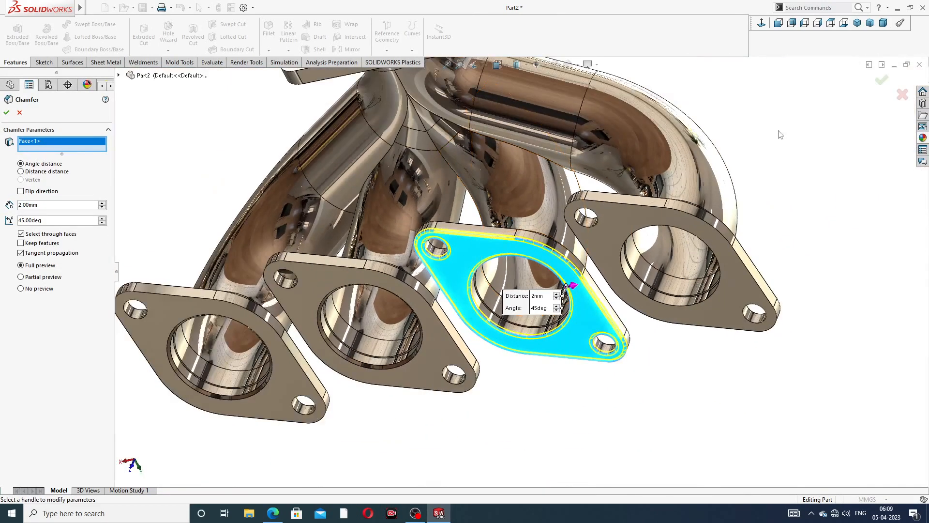
right_click(78, 145)
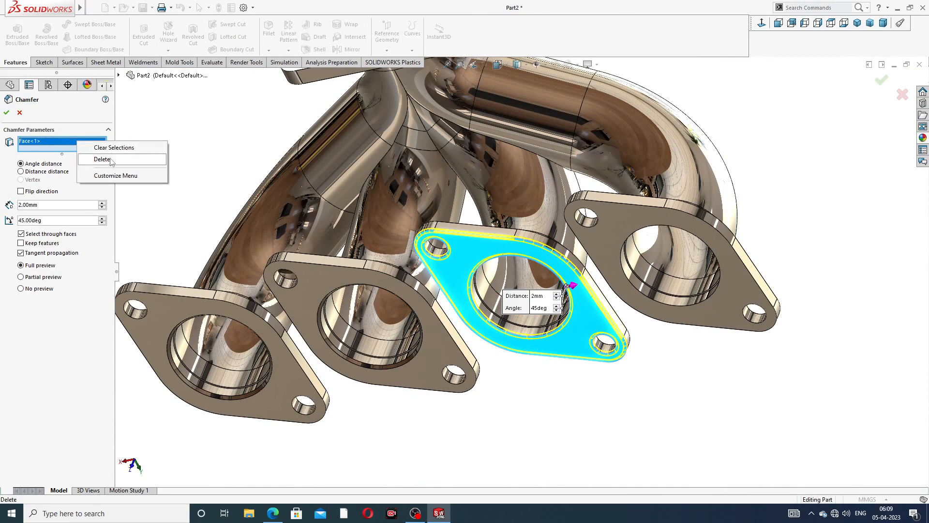
click(111, 160)
scroll(482, 231, down, 5)
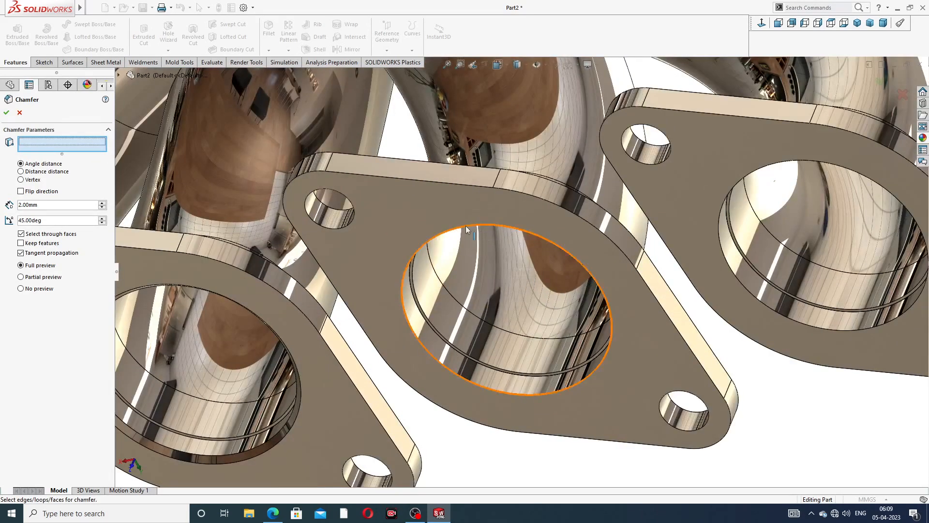
click(467, 229)
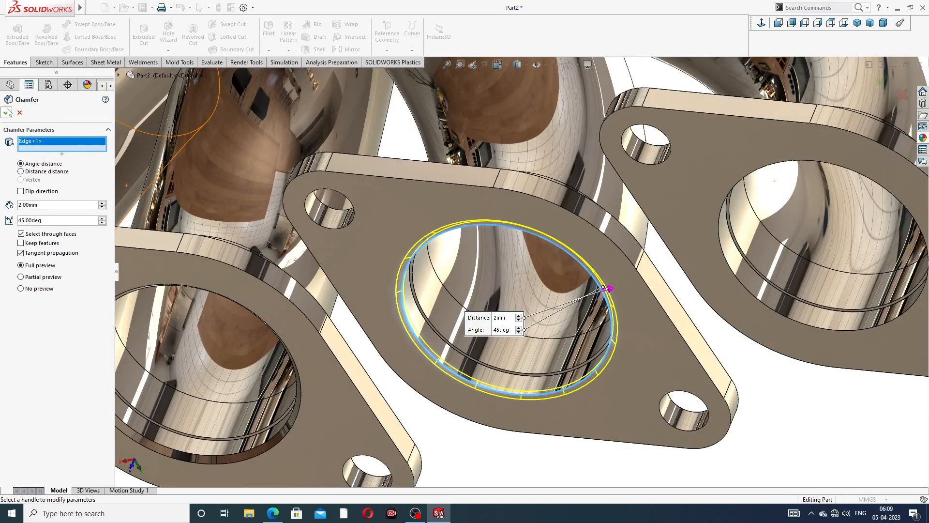
key(Return)
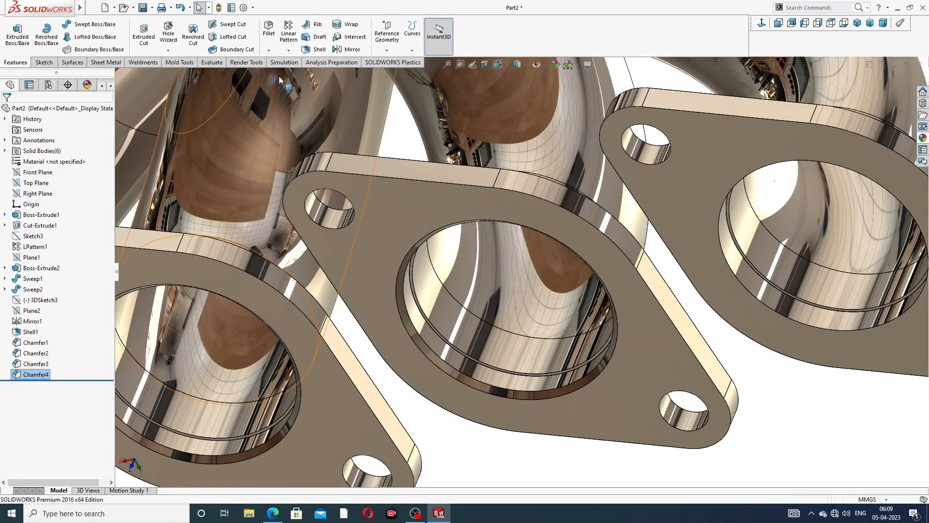
- Chamfer the right flange's bore edge at 2 mm × 45°
click(269, 50)
click(295, 73)
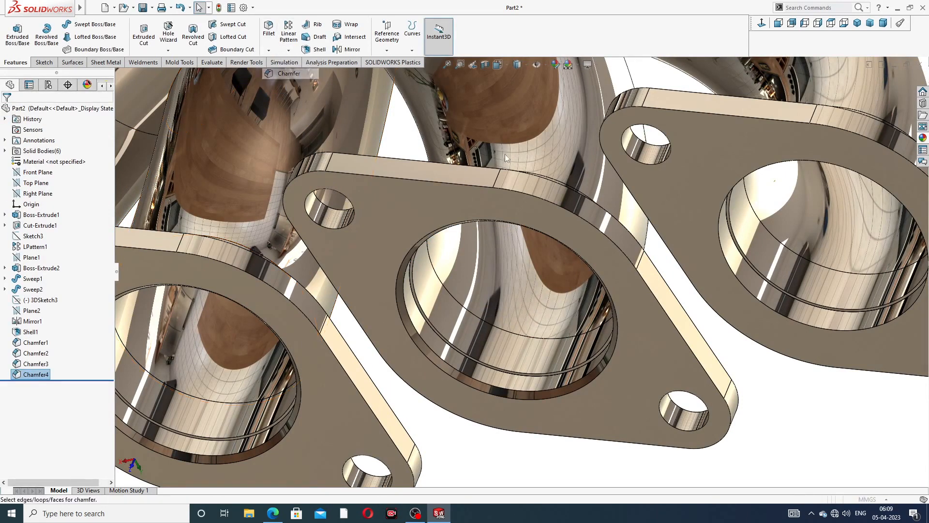
scroll(743, 164, down, 2)
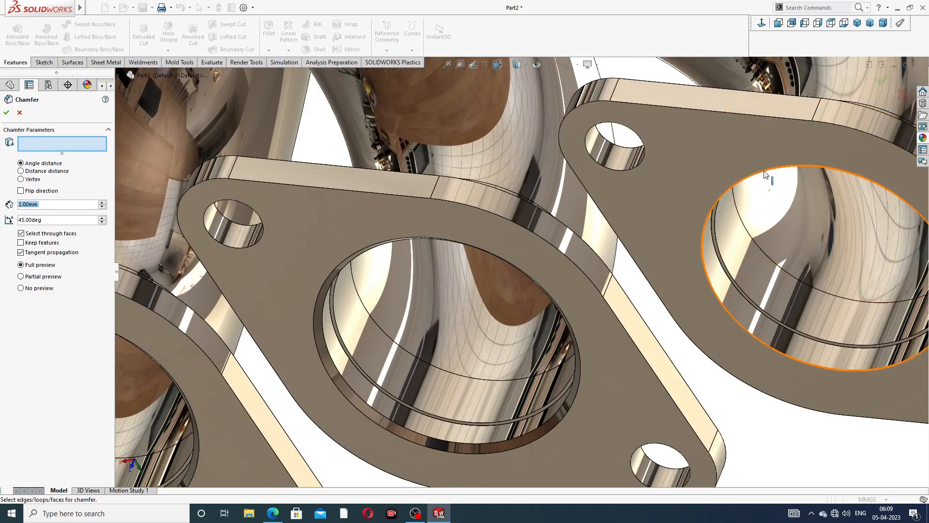
click(765, 173)
scroll(765, 172, up, 2)
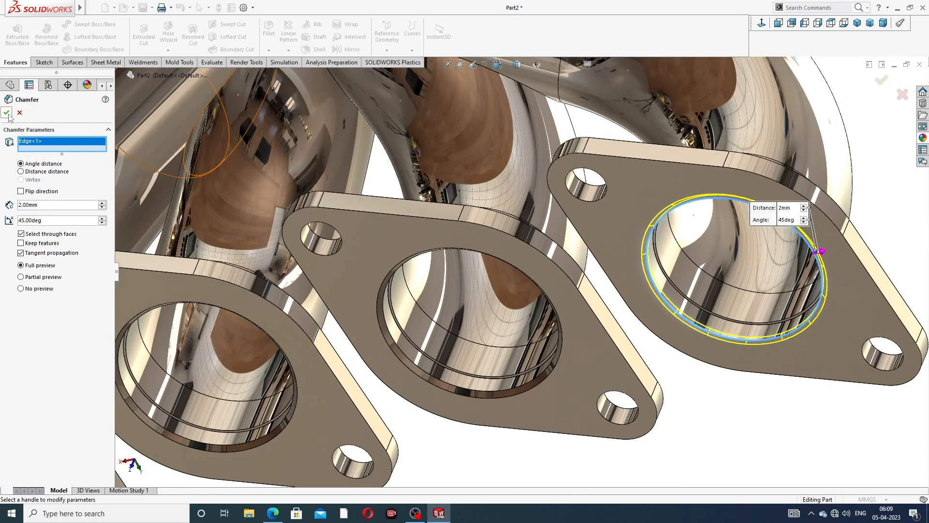
key(Return)
scroll(318, 156, up, 5)
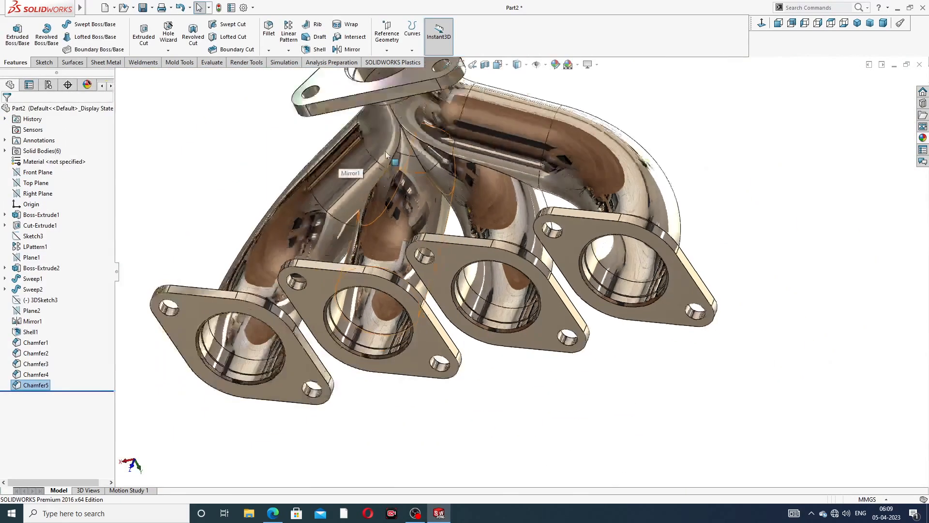
middle_drag(388, 128, 419, 186)
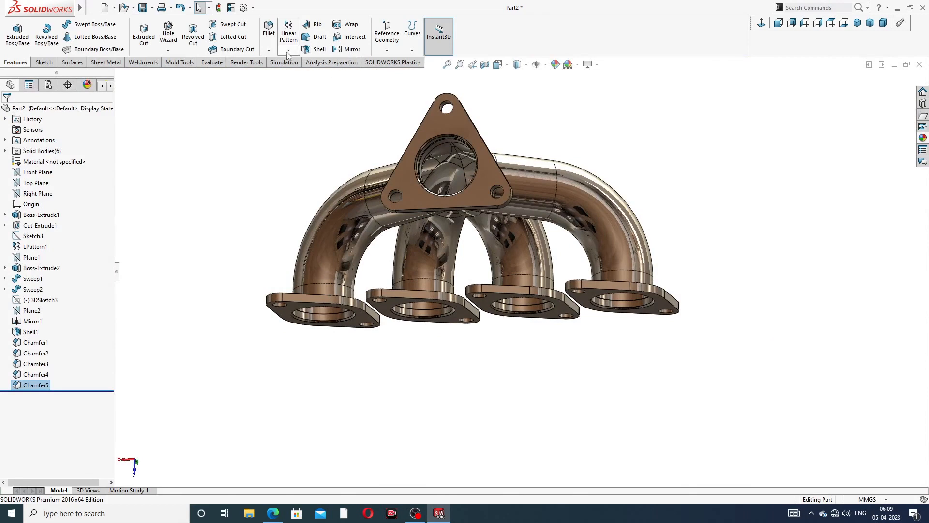
- Fillet the front and back faces of the triangular flange with a 1 mm radius
click(269, 50)
click(284, 62)
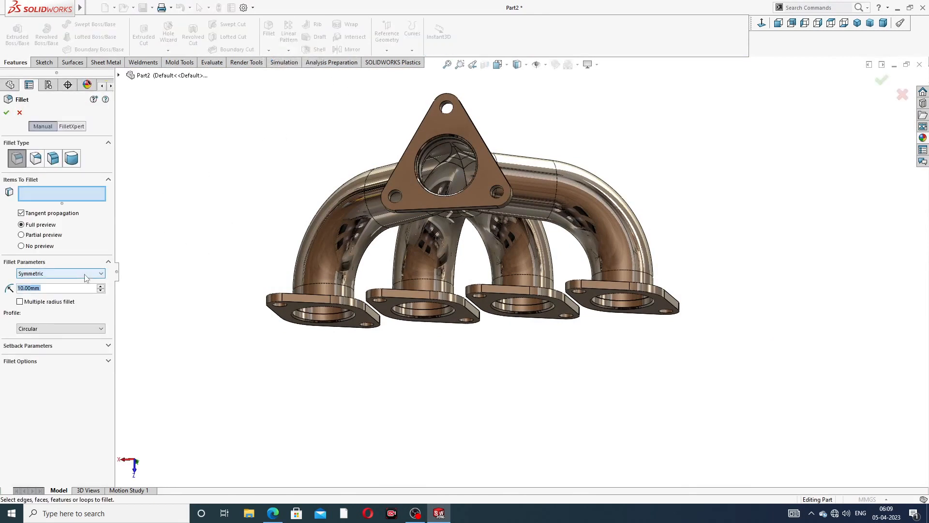
text(1)
key(Return)
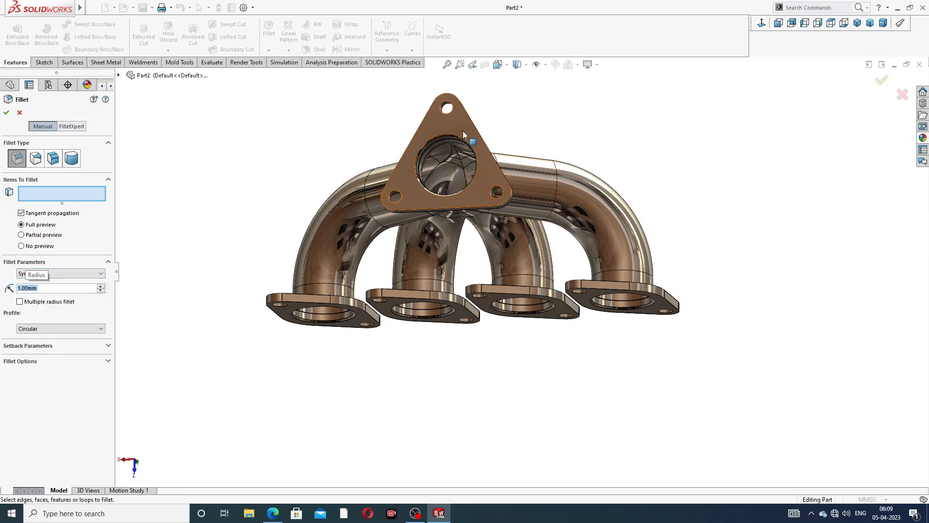
click(435, 126)
middle_drag(496, 116, 384, 143)
click(384, 142)
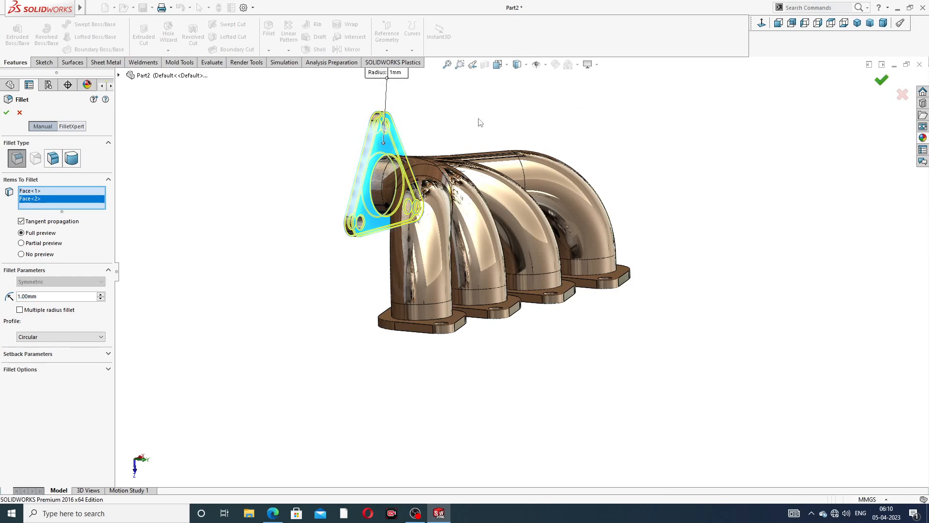
middle_drag(478, 119, 521, 135)
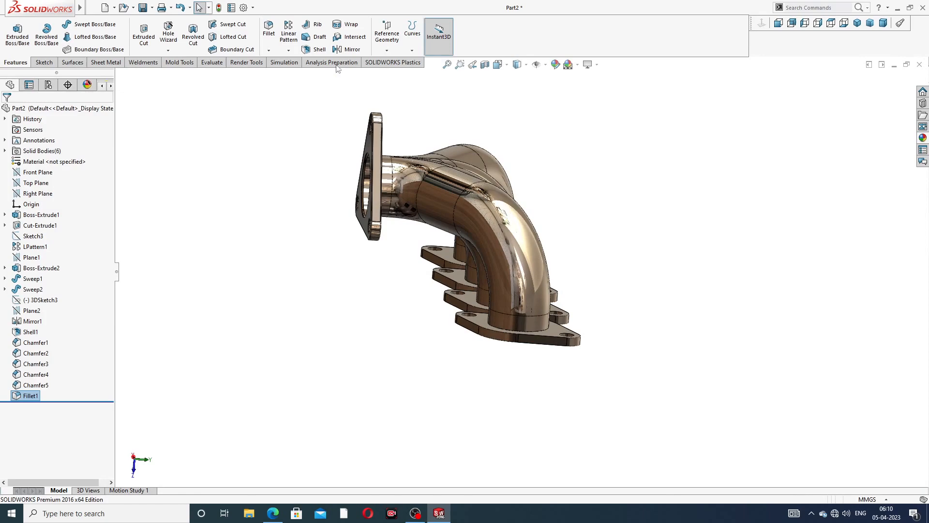
- Select both faces of an outer port flange for a second 1 mm fillet
click(267, 30)
middle_drag(489, 278, 319, 373)
click(315, 298)
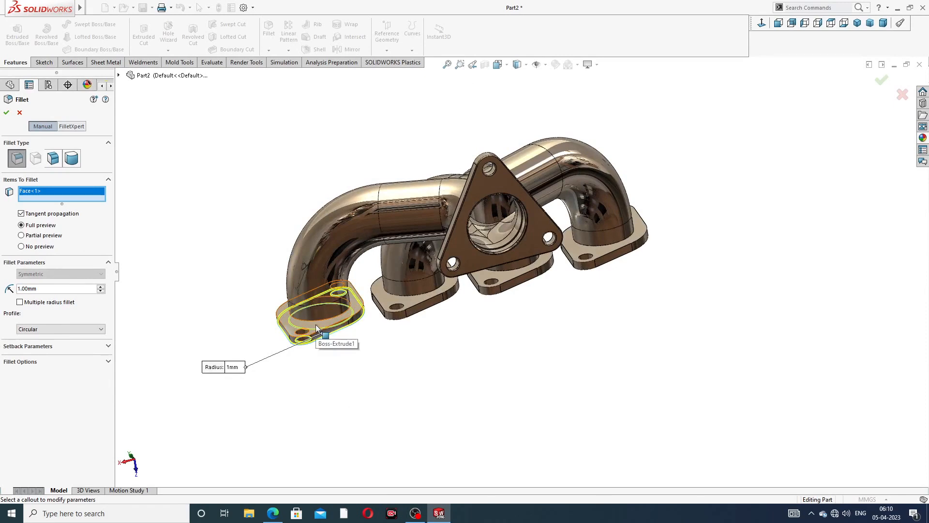
mouse_move(316, 329)
middle_down()
mouse_move(344, 379)
mouse_move(325, 342)
middle_up()
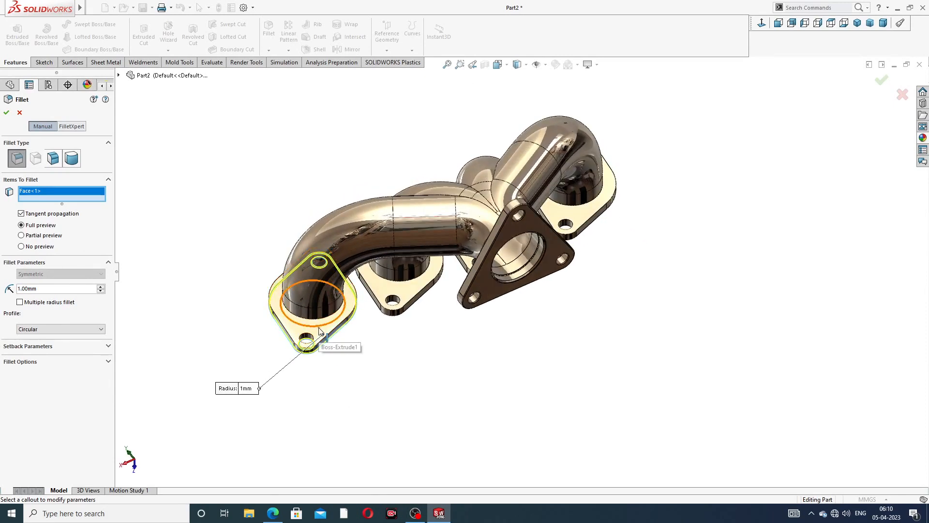
click(297, 333)
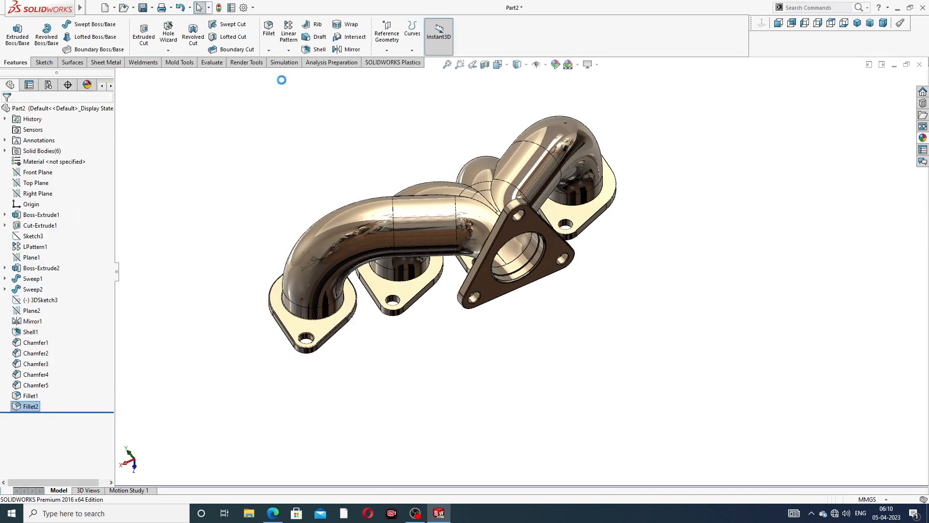
- Fillet the middle flange's top face and underside at 1 mm
click(266, 31)
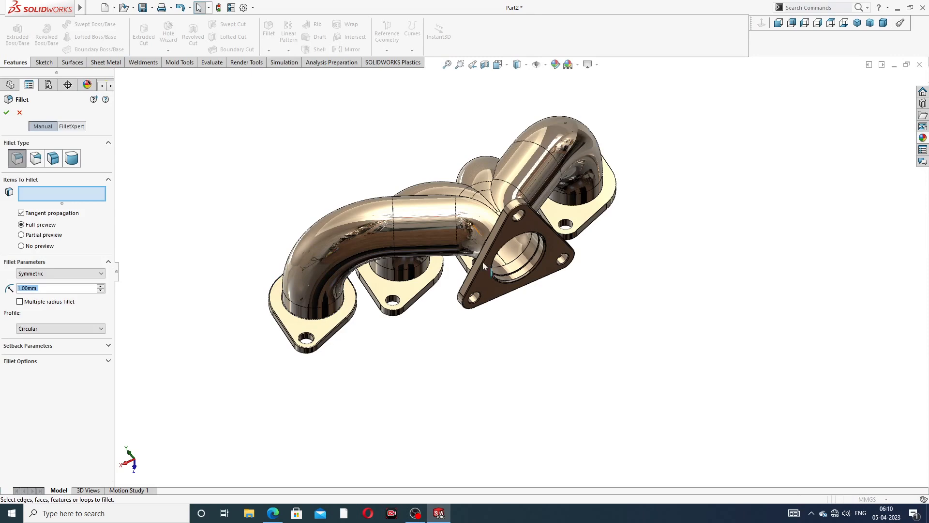
click(411, 288)
middle_drag(436, 309, 431, 114)
middle_drag(455, 257, 457, 133)
scroll(368, 248, down, 4)
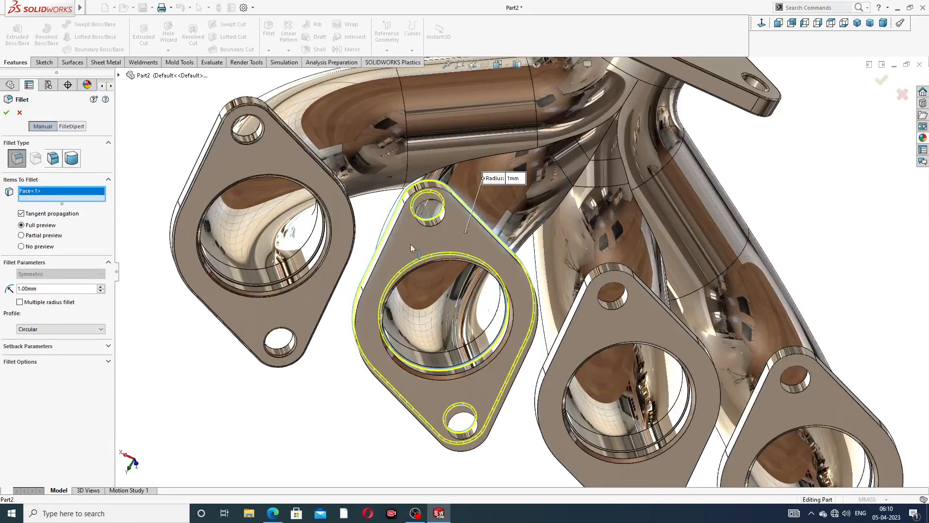
click(412, 248)
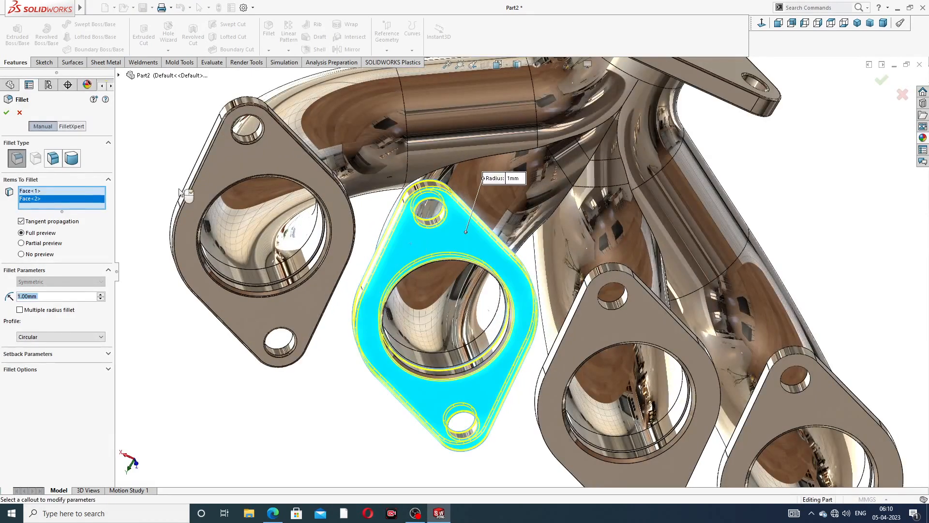
click(7, 113)
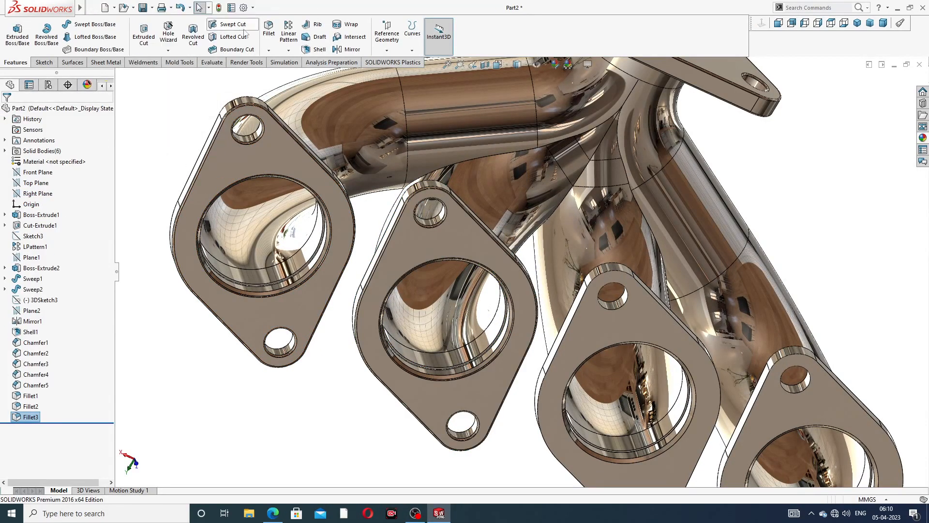
- Add a 1 mm fillet to another flange's front and back faces
click(269, 29)
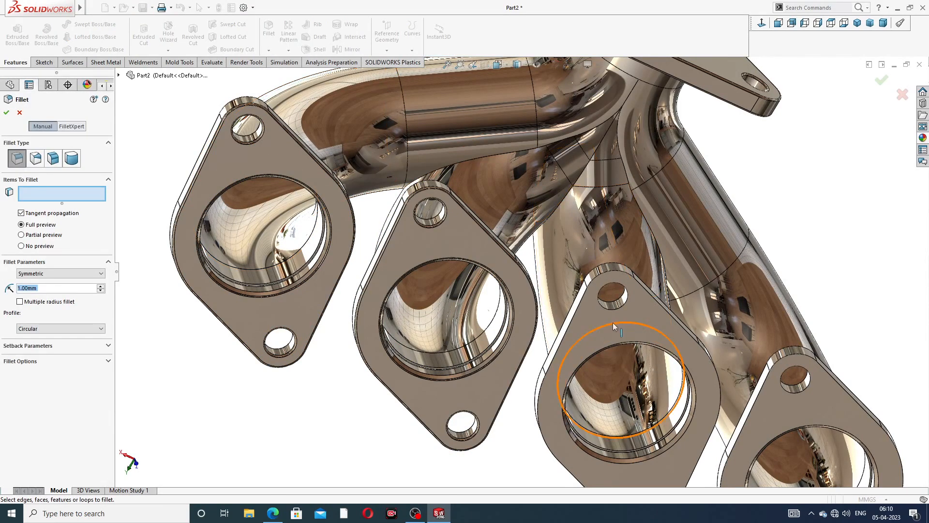
click(587, 321)
middle_drag(636, 329, 579, 399)
click(498, 403)
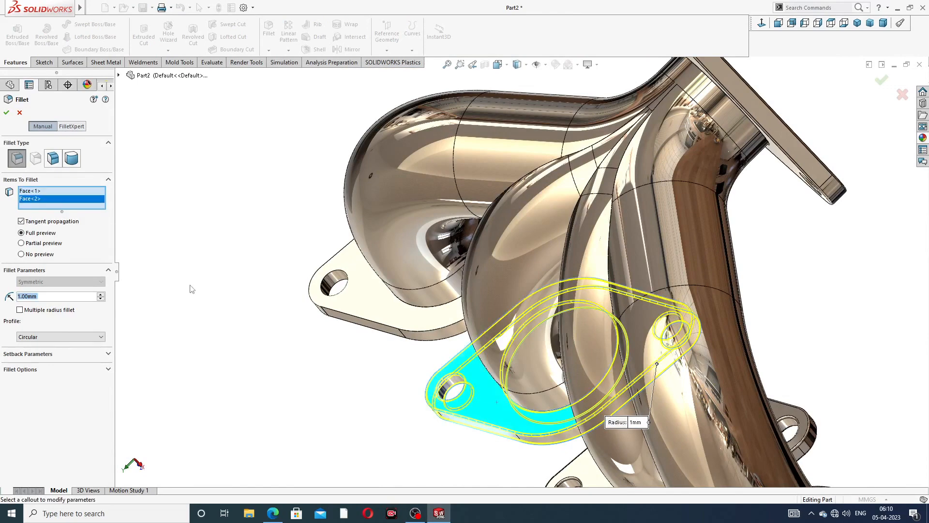
click(10, 115)
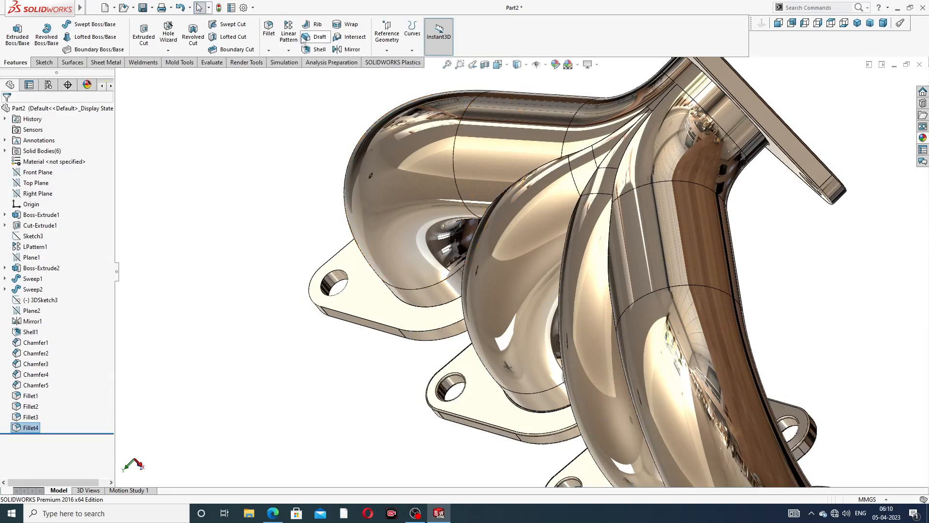
- Round the last remaining flange's top face and underside with a 1 mm fillet
click(269, 30)
scroll(680, 311, up, 3)
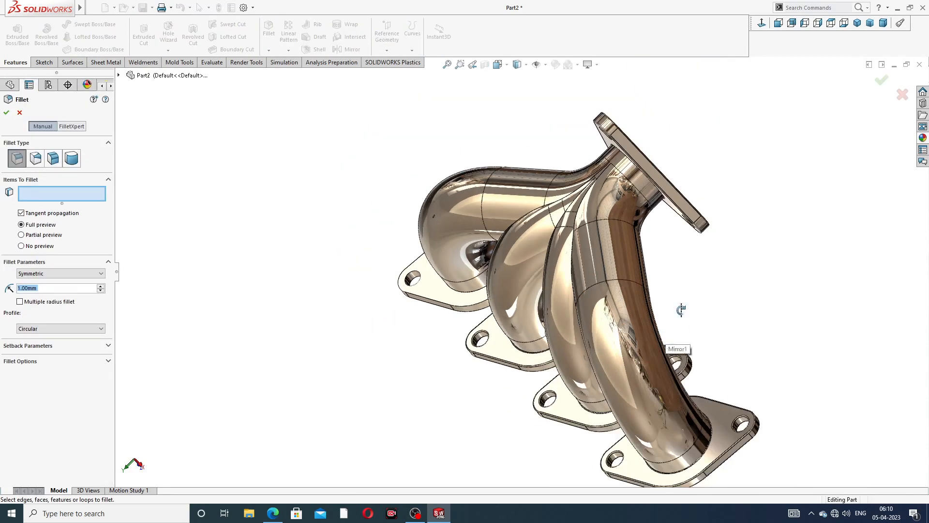
middle_drag(680, 310, 721, 286)
scroll(637, 461, down, 3)
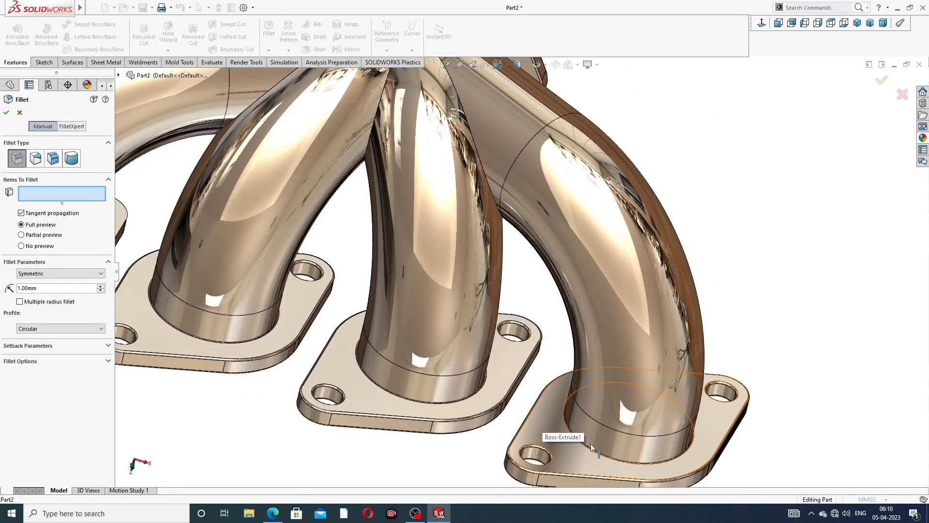
scroll(553, 402, up, 2)
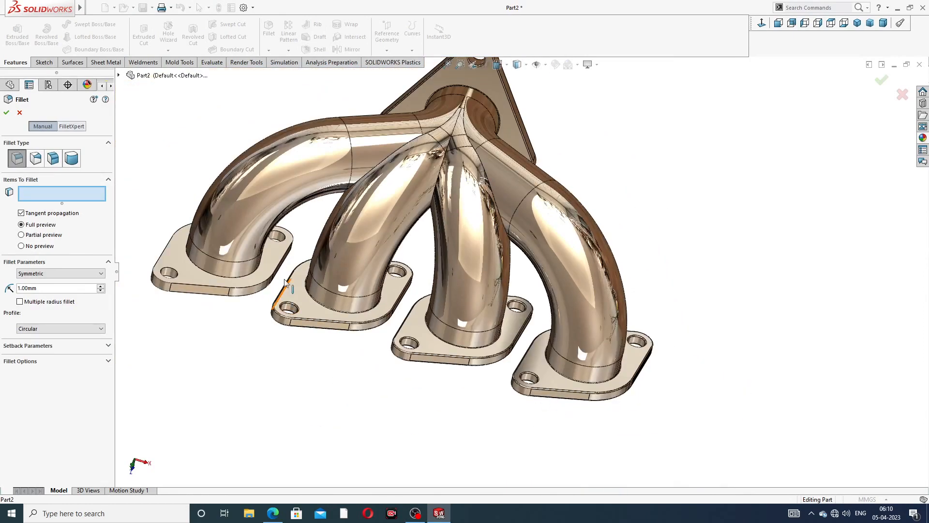
scroll(160, 244, down, 4)
click(352, 287)
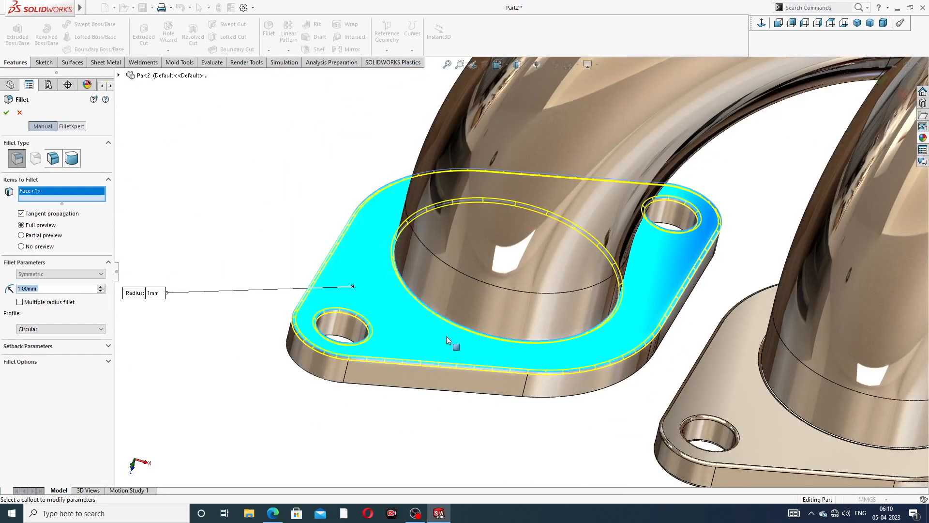
middle_drag(450, 345, 396, 370)
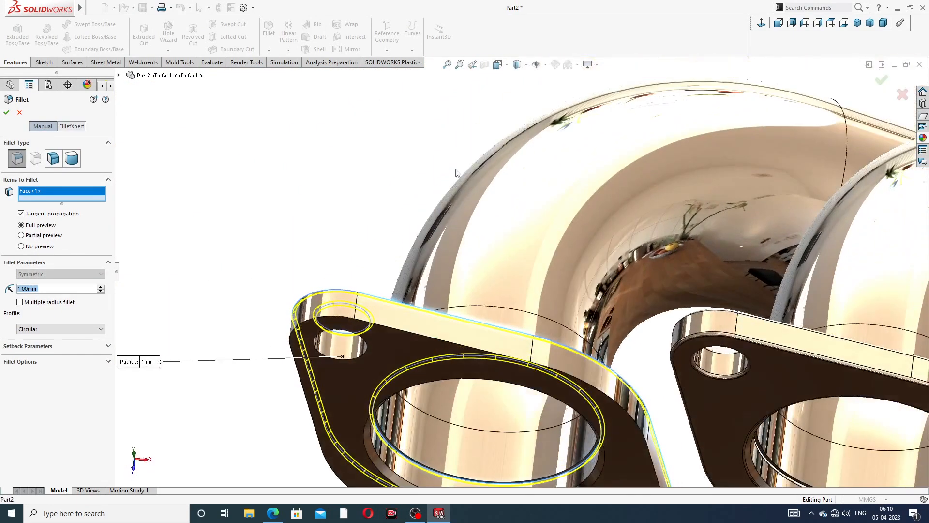
click(392, 358)
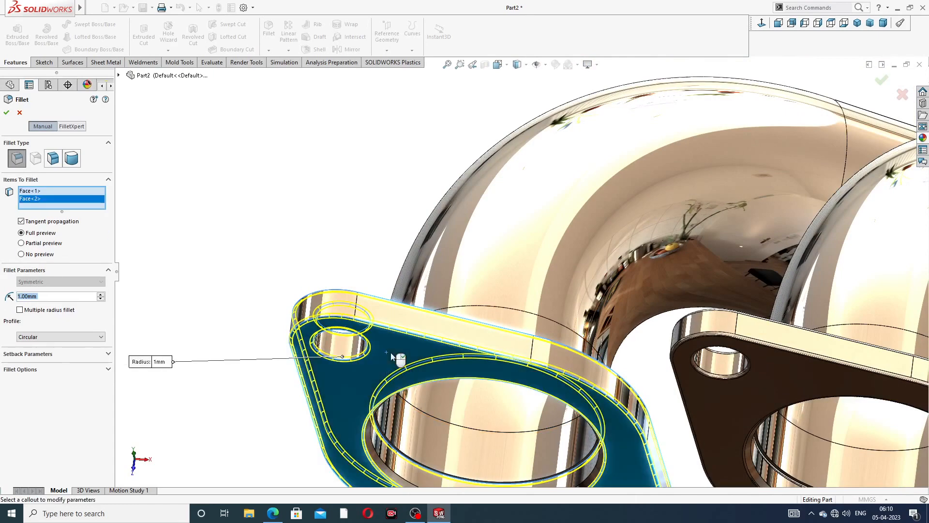
click(6, 112)
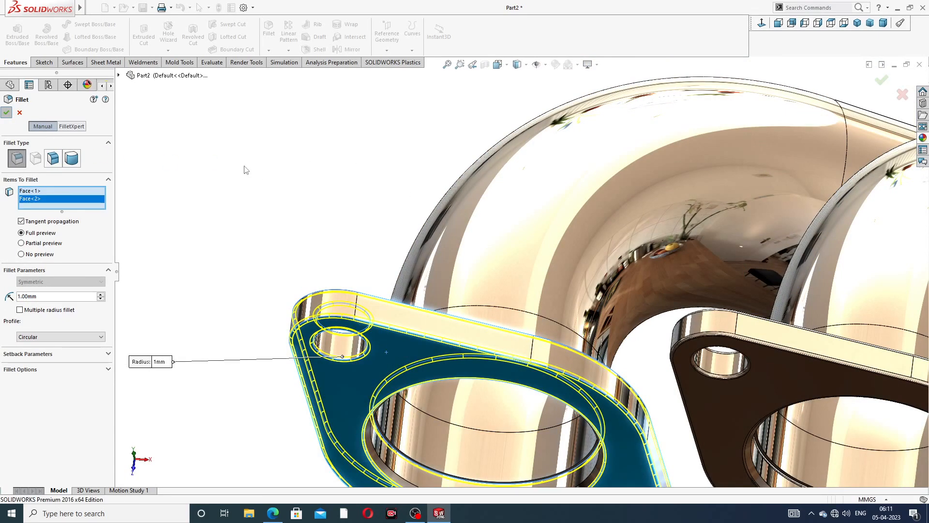
scroll(438, 185, up, 2)
scroll(438, 184, up, 2)
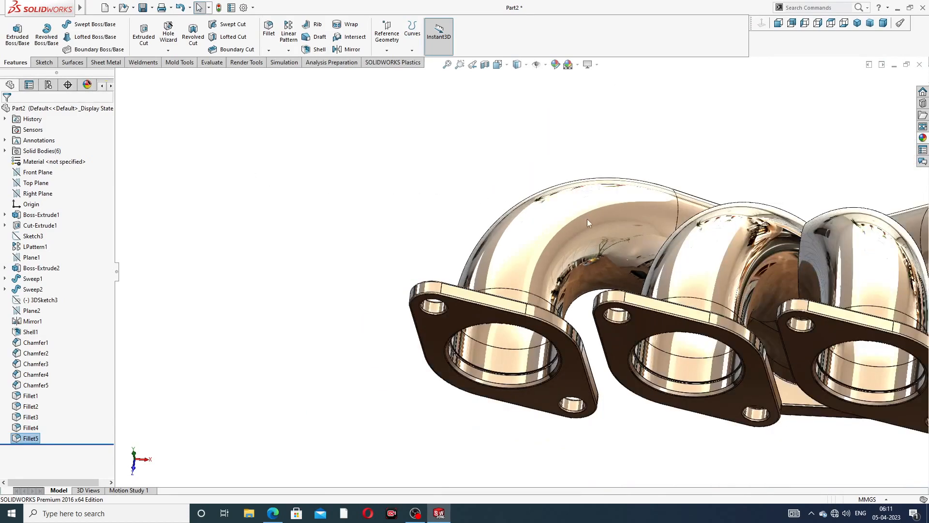
middle_drag(588, 221, 565, 290)
scroll(730, 300, up, 3)
middle_drag(729, 301, 800, 352)
scroll(721, 293, down, 2)
scroll(662, 279, up, 2)
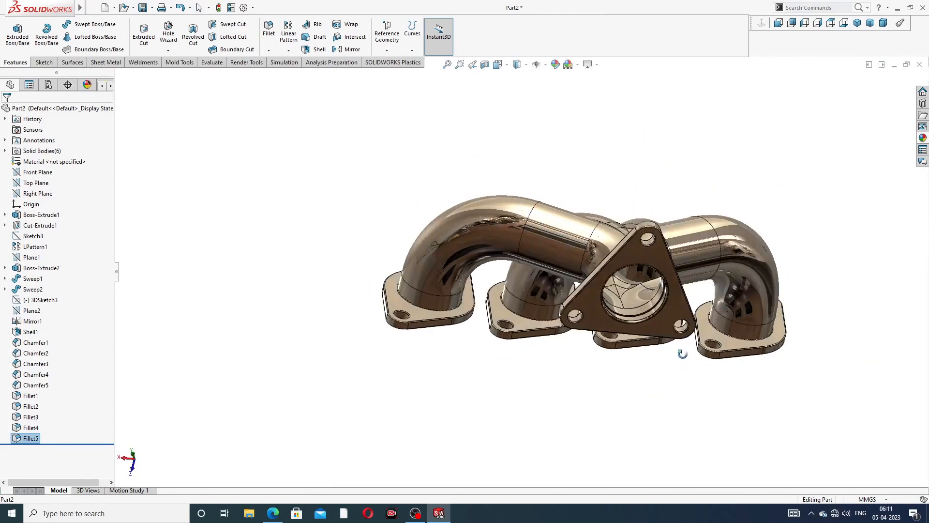
click(859, 24)
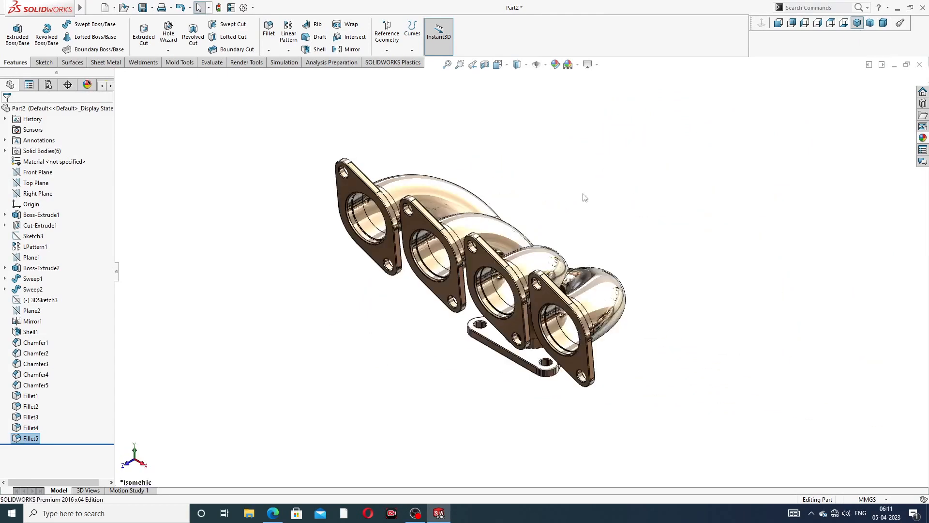
middle_drag(658, 264, 456, 429)
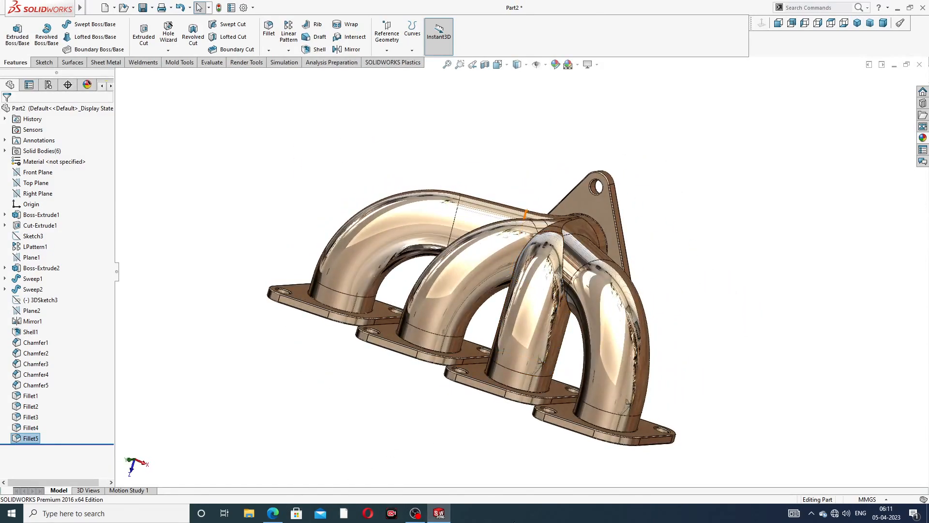
mouse_move(538, 356)
middle_down()
mouse_move(528, 351)
mouse_move(544, 345)
mouse_move(538, 353)
middle_up()
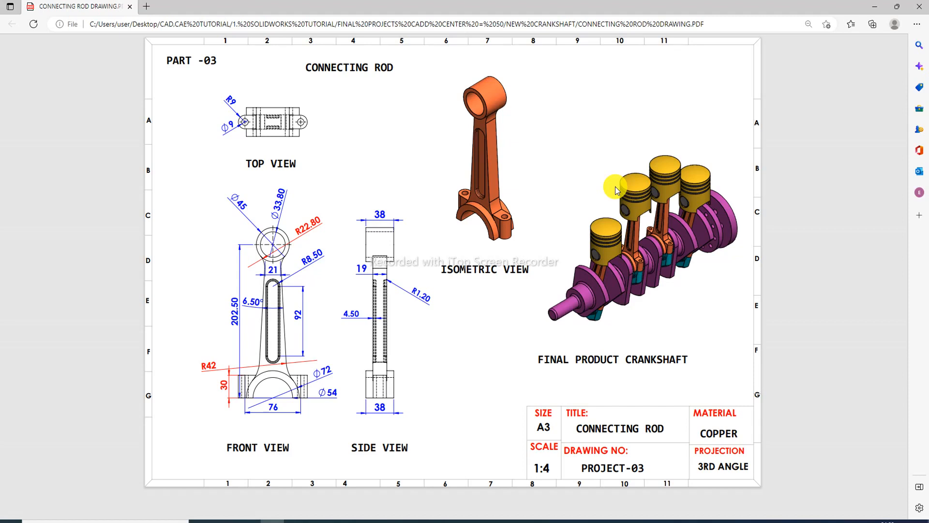
- Minimize the Edge drawing PDF and orbit the connecting rod upright in SOLIDWORKS
click(874, 6)
middle_drag(614, 225, 391, 221)
- Save the connecting rod part as Part2 with Ctrl+S, then close the document
scroll(402, 230, up, 3)
scroll(445, 256, up, 1)
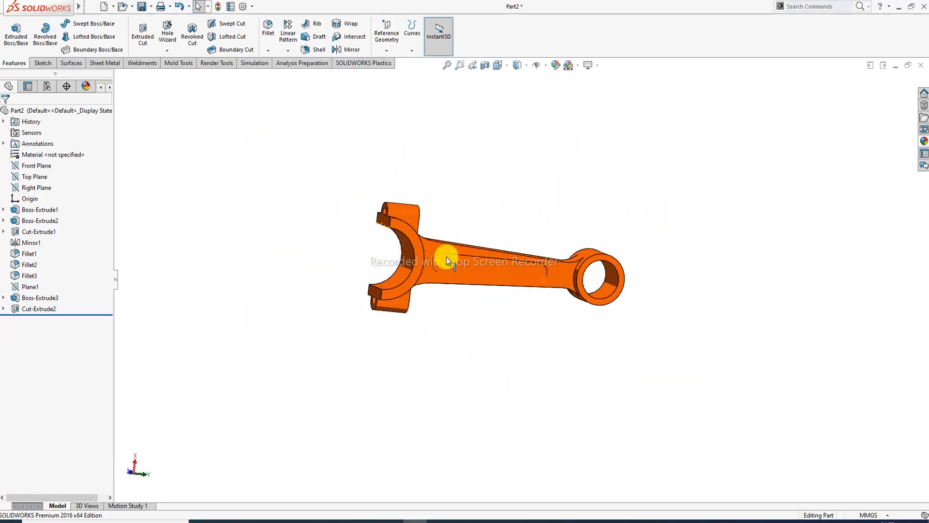
middle_drag(446, 259, 474, 283)
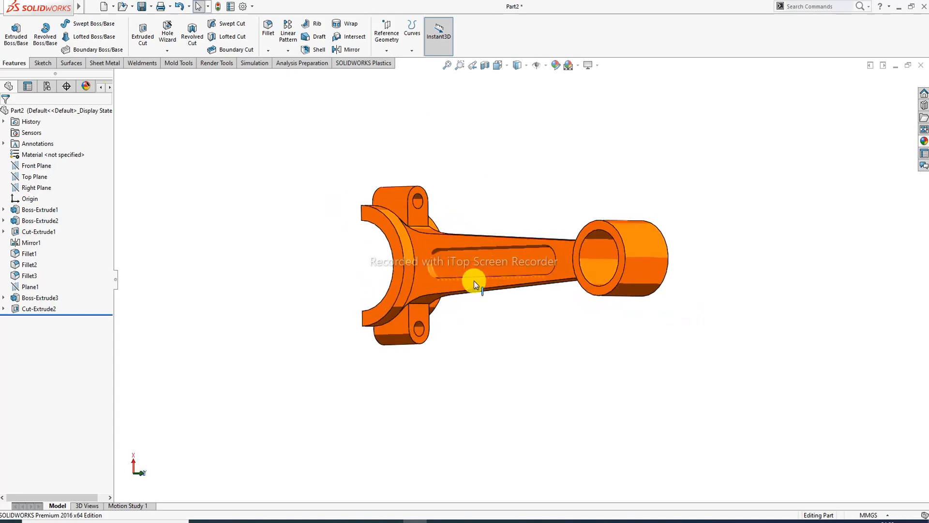
scroll(498, 266, down, 2)
scroll(498, 269, down, 2)
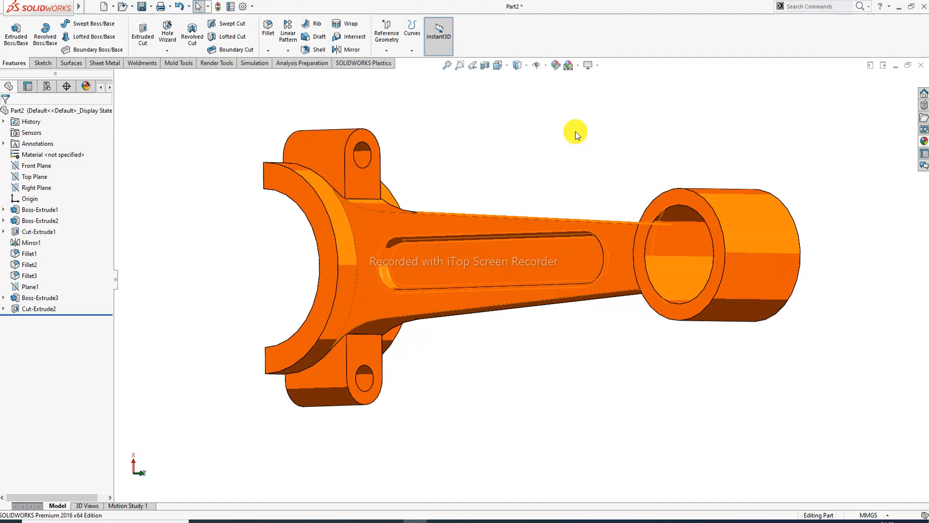
key(ctrl+s)
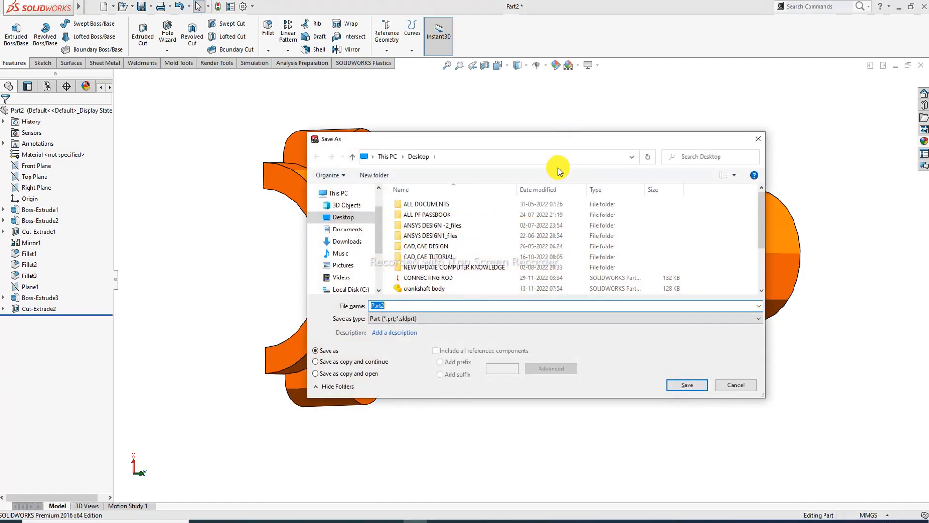
key(Return)
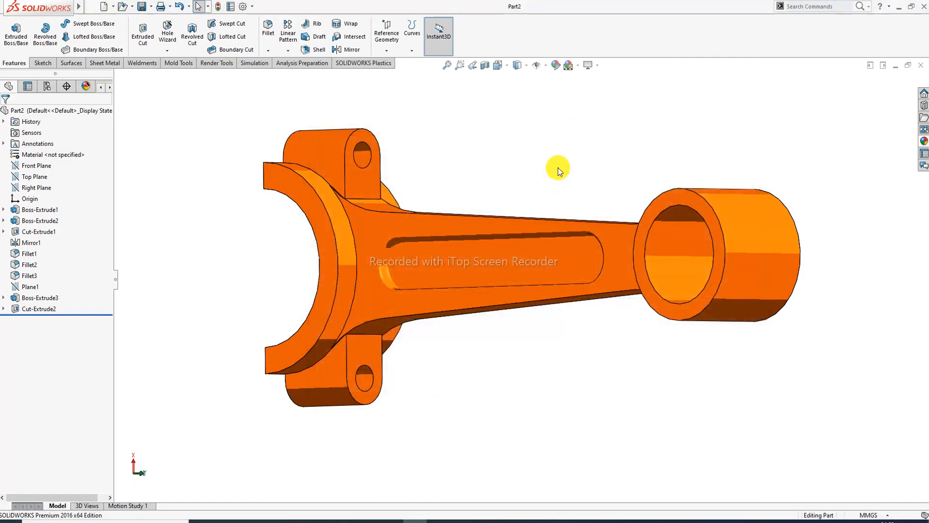
click(920, 65)
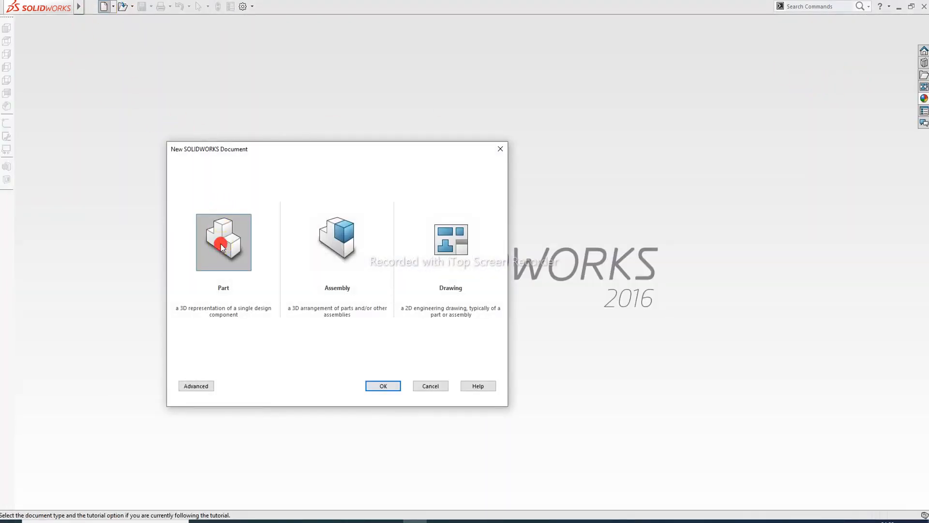
- Create a new part and start a sketch on its Front Plane
click(390, 386)
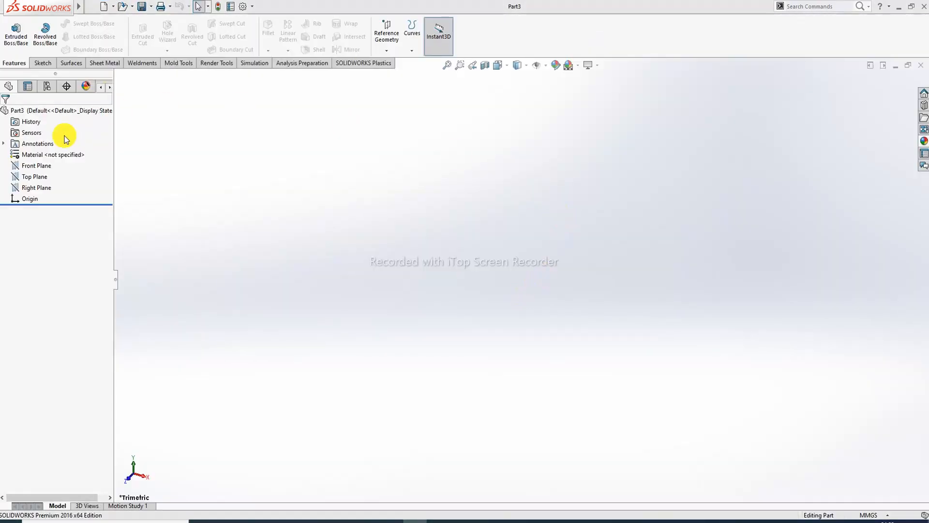
click(41, 164)
click(55, 148)
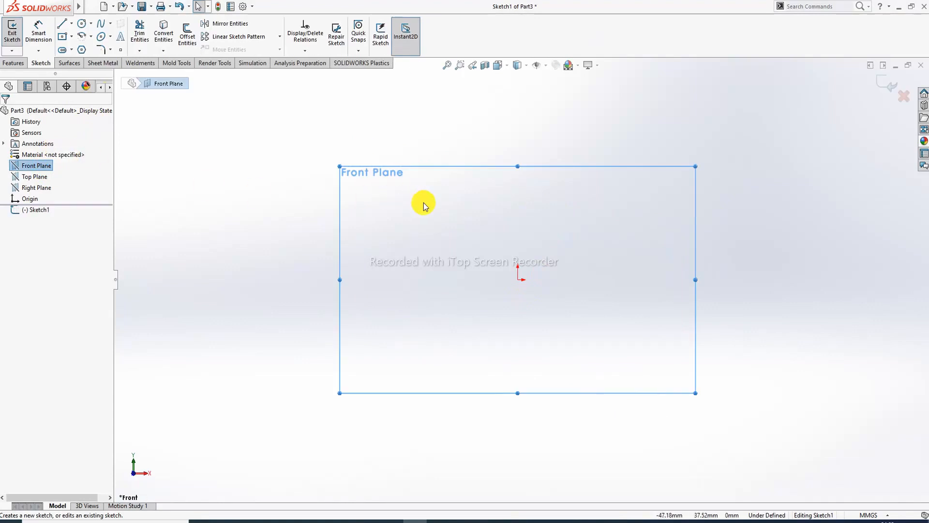
- Check the connecting rod drawing PDF in Edge, then return to the SOLIDWORKS sketch
click(270, 520)
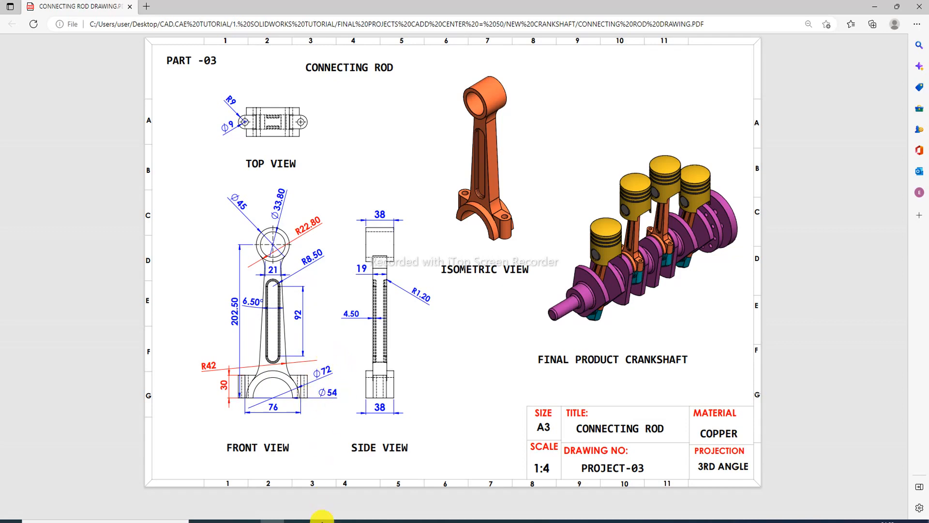
mouse_move(415, 520)
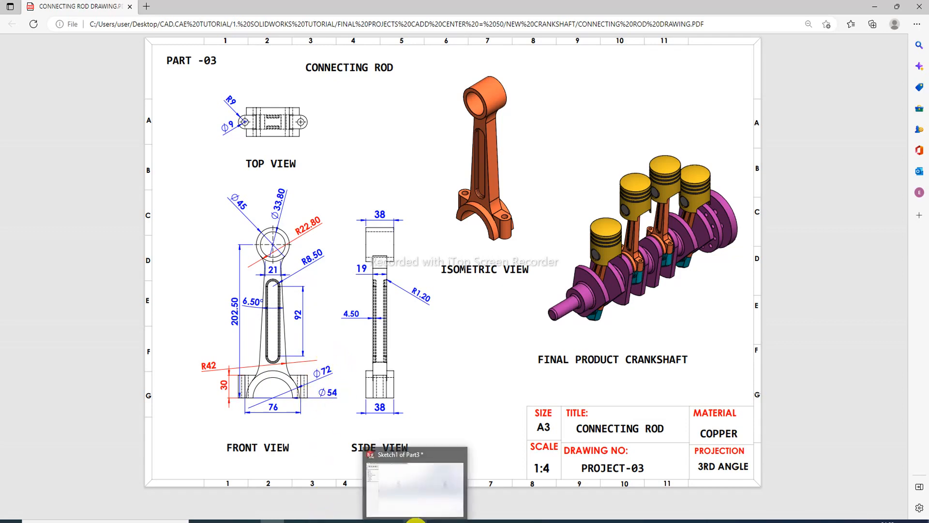
click(442, 501)
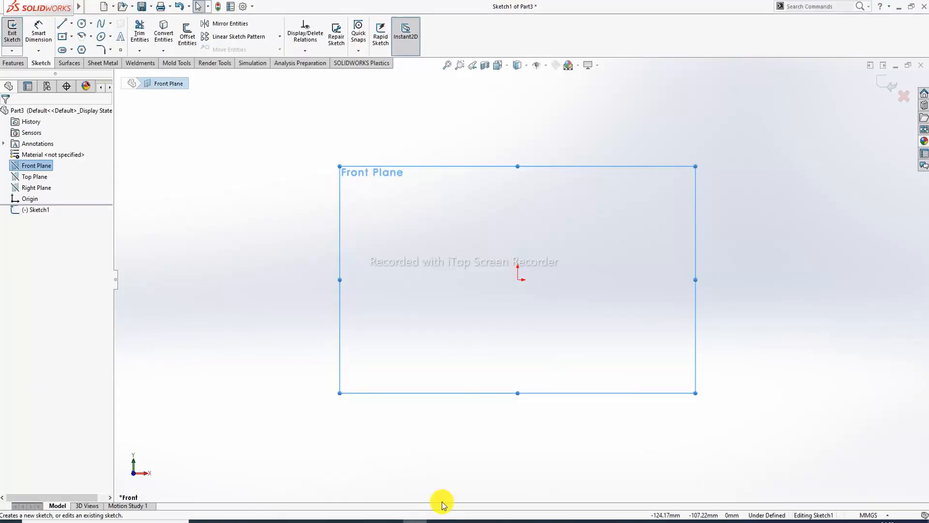
- Draw two concentric circle pairs, one at the origin and one directly below it
click(82, 24)
click(520, 277)
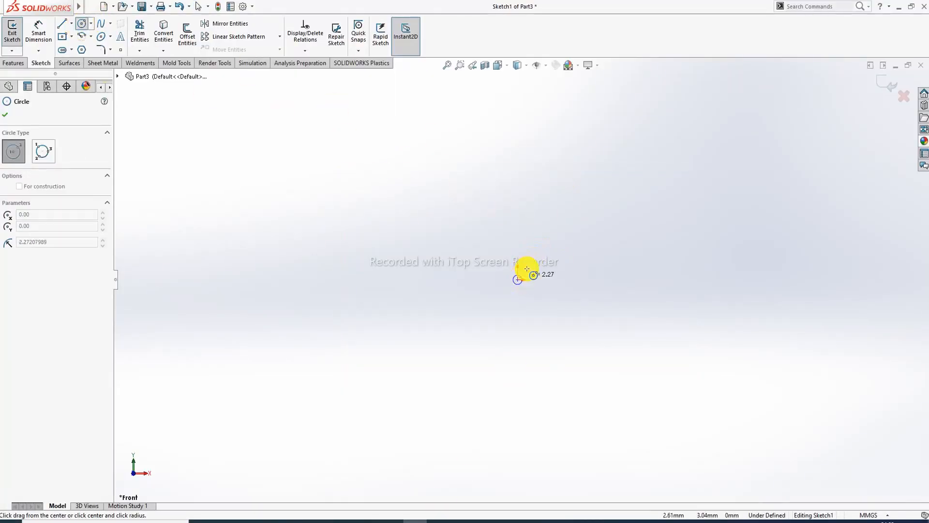
click(545, 223)
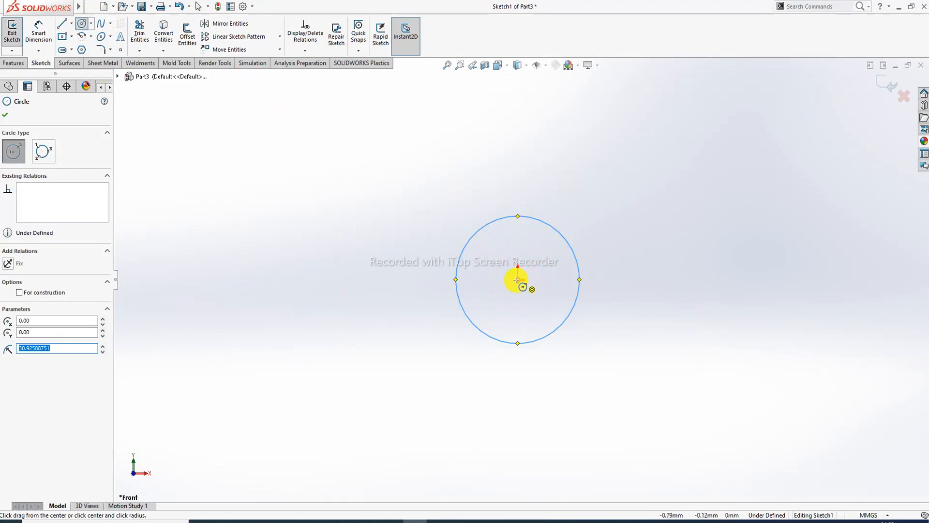
click(516, 280)
click(548, 210)
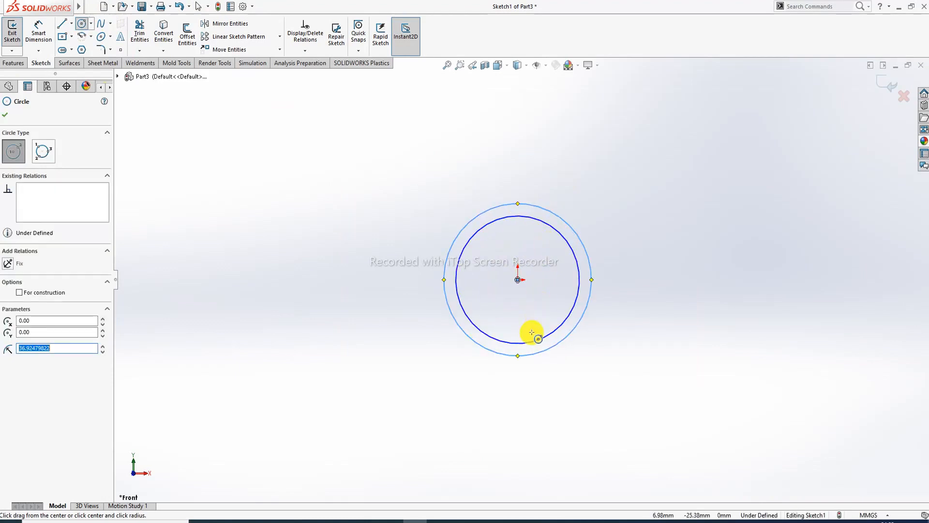
scroll(532, 332, up, 4)
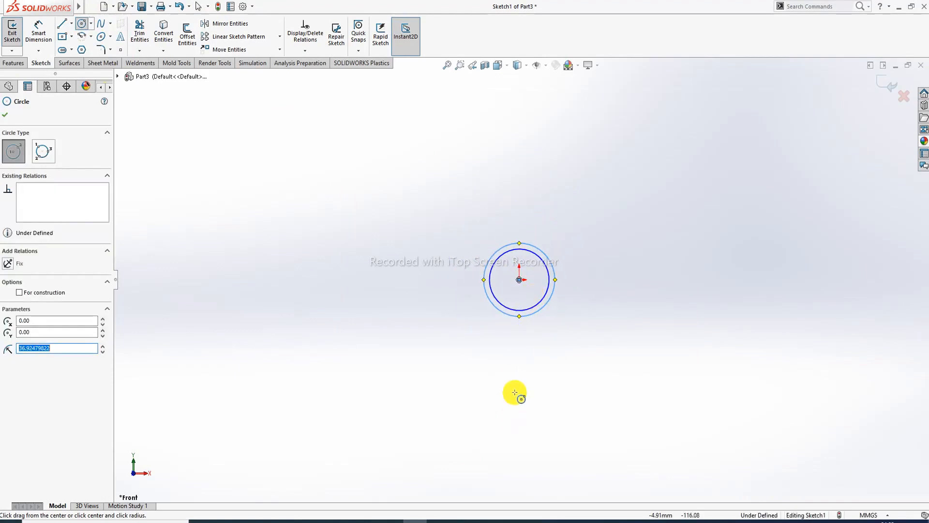
click(520, 416)
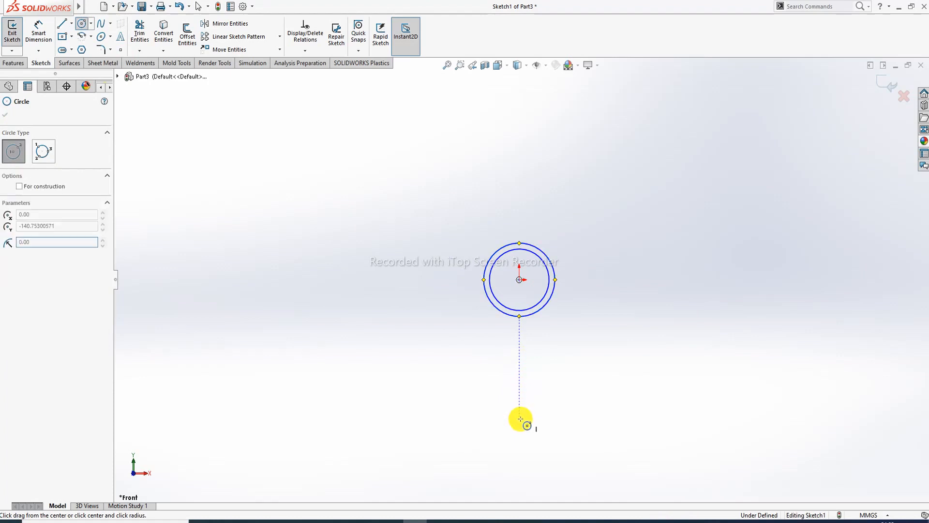
click(529, 379)
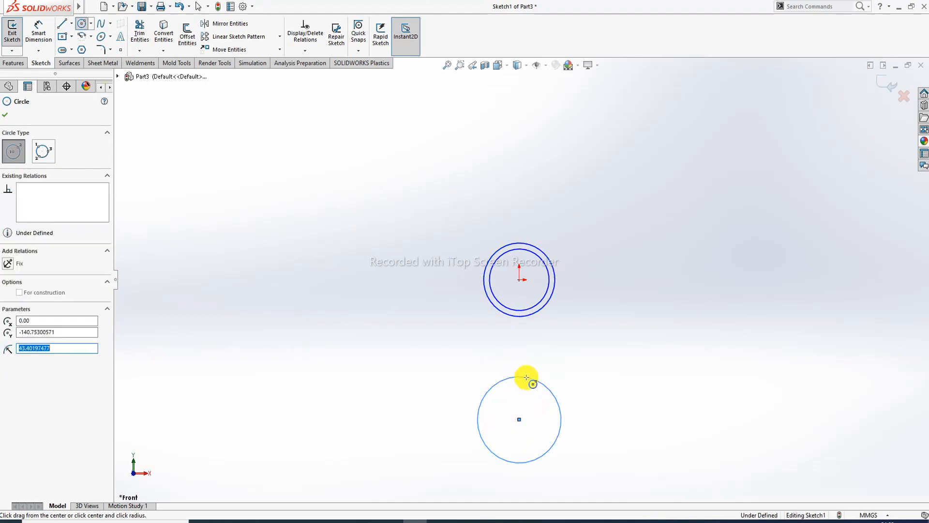
click(518, 419)
click(539, 364)
right_click(668, 146)
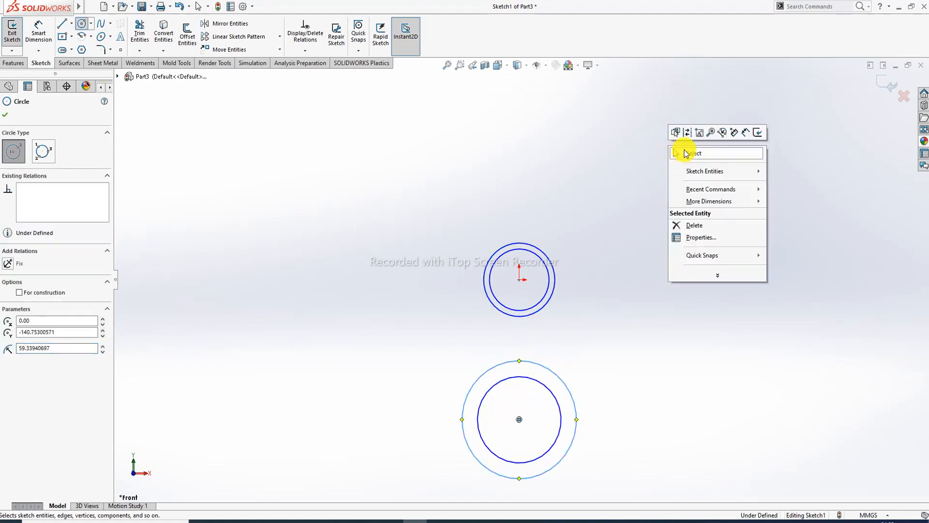
click(687, 151)
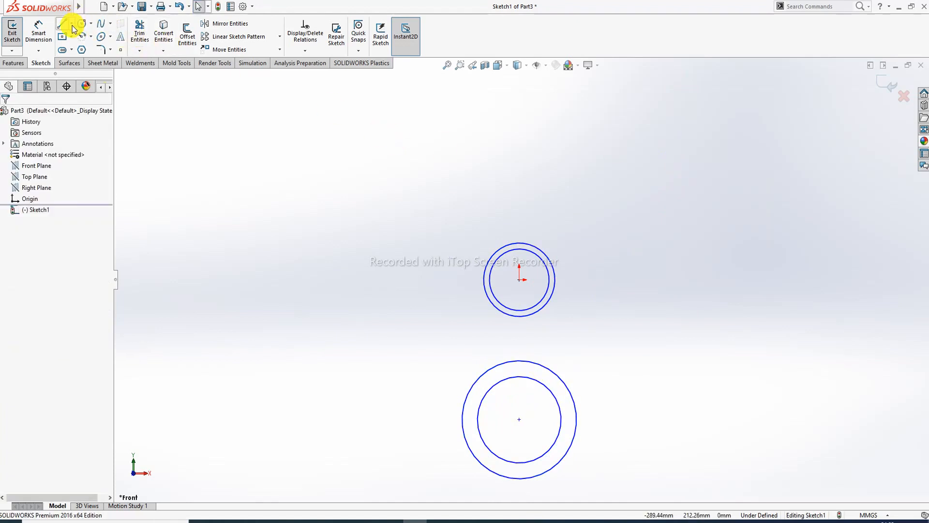
- Draw a centerline joining the upper and lower circle centres and confirm it is vertical
click(71, 24)
click(97, 57)
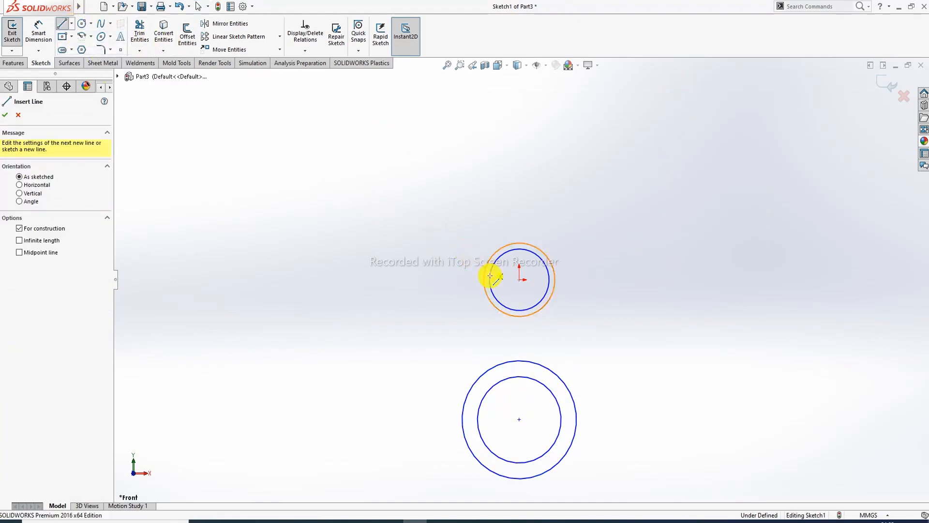
click(520, 279)
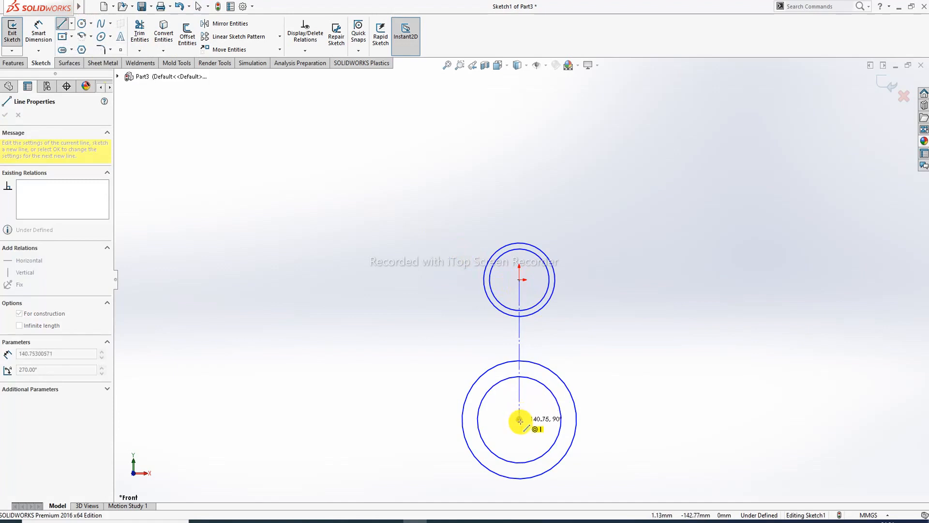
click(520, 421)
right_click(619, 293)
click(631, 303)
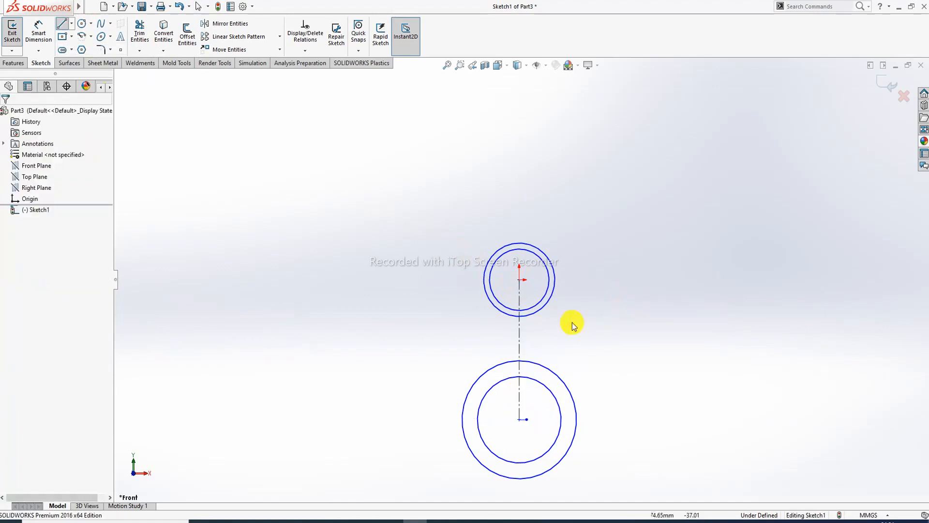
click(518, 343)
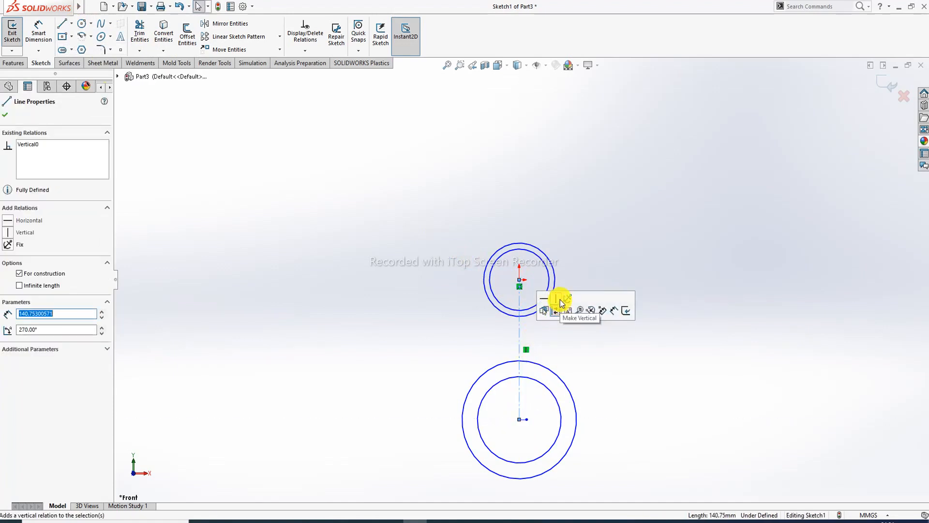
click(617, 179)
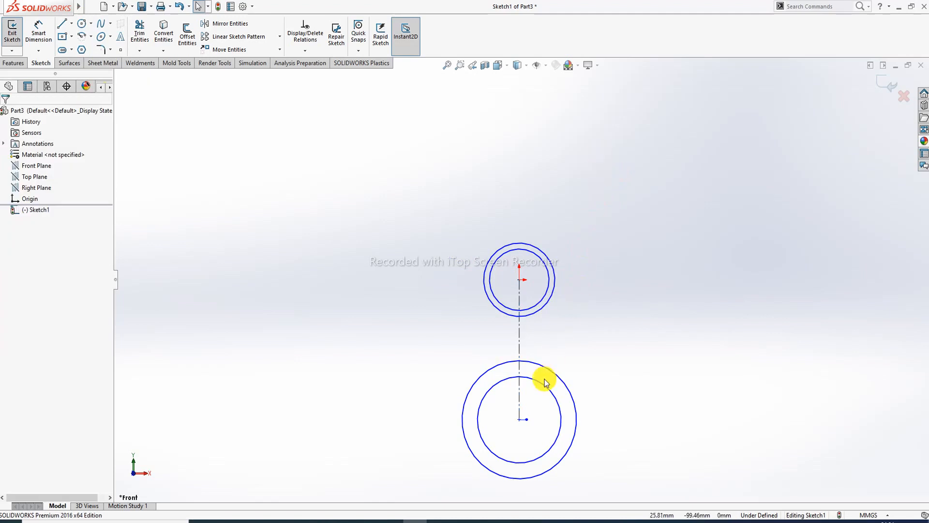
scroll(543, 382, up, 2)
scroll(528, 409, down, 3)
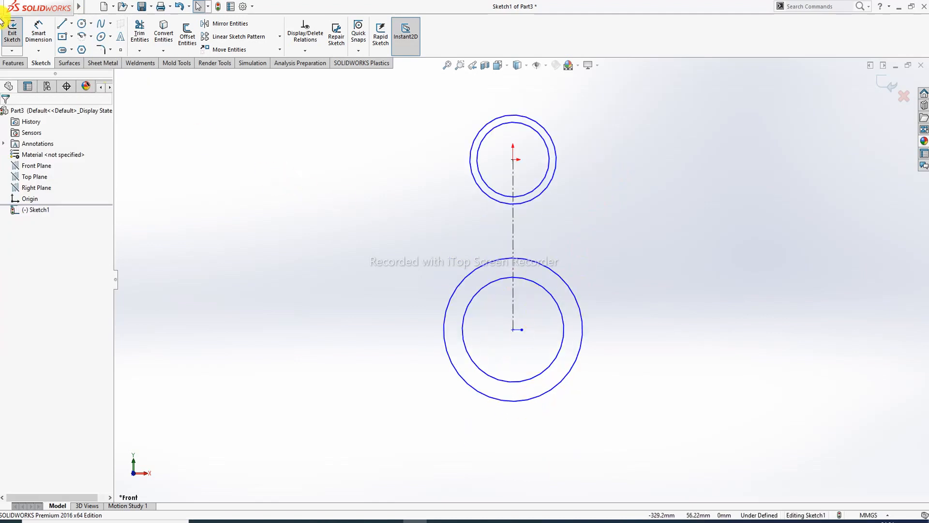
- Dimension the upper circle pair to Ø33.80 and Ø45
click(39, 31)
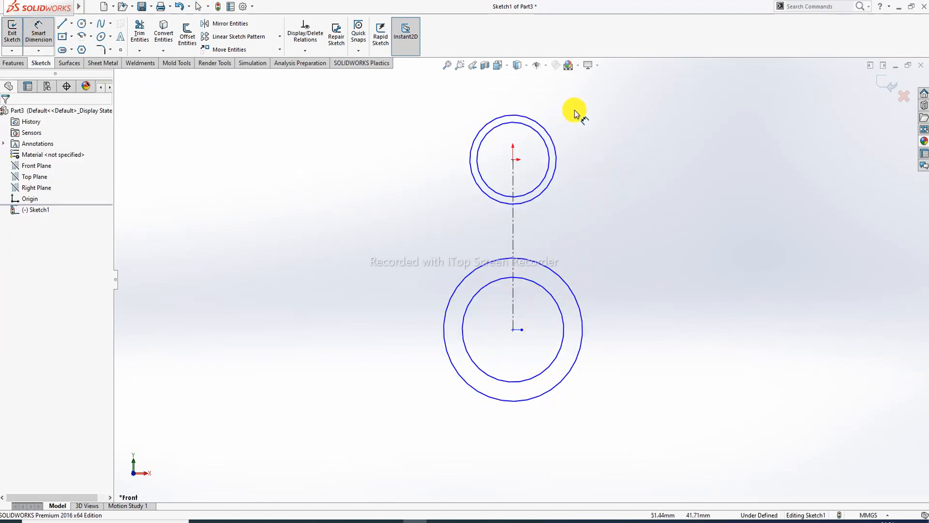
click(557, 140)
click(608, 105)
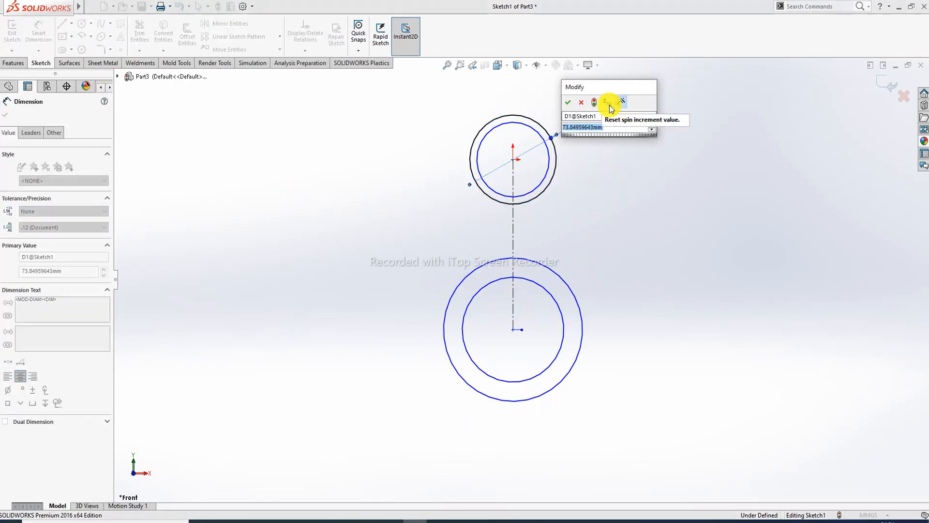
text(33.)
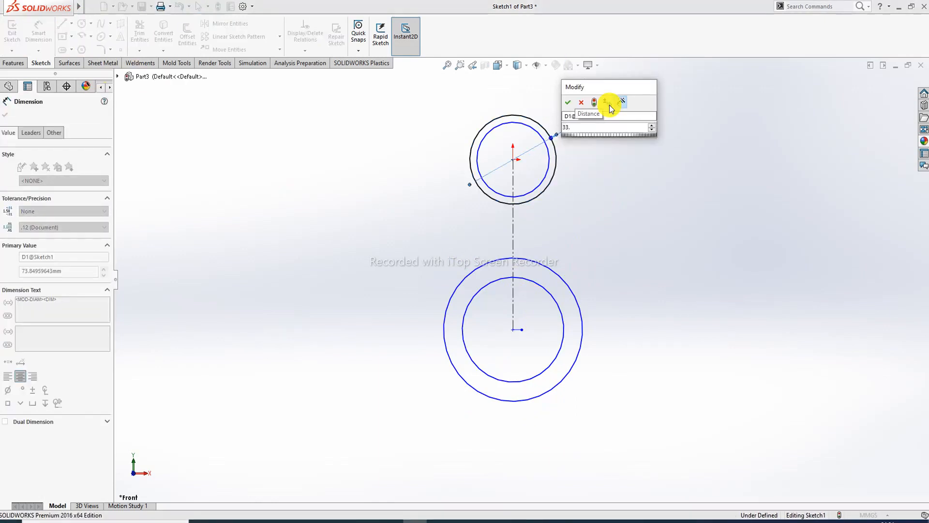
text(8)
key(Return)
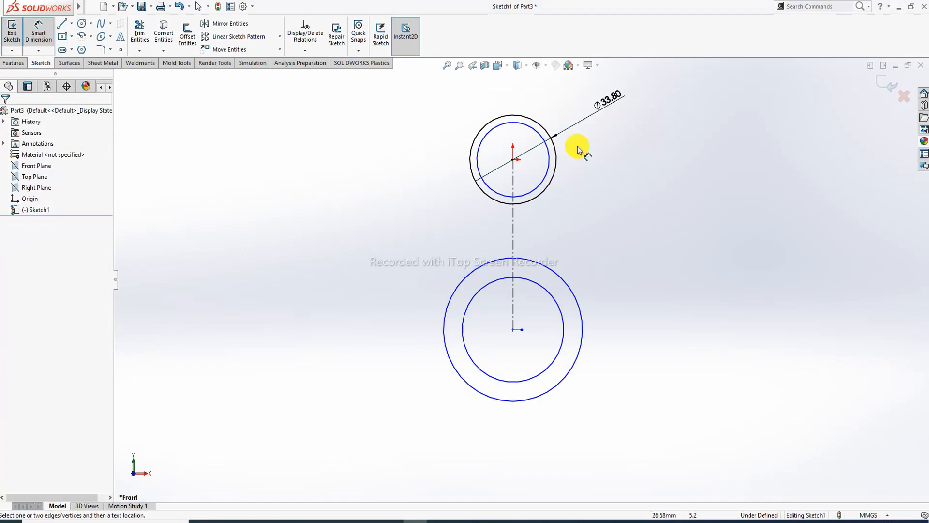
click(550, 149)
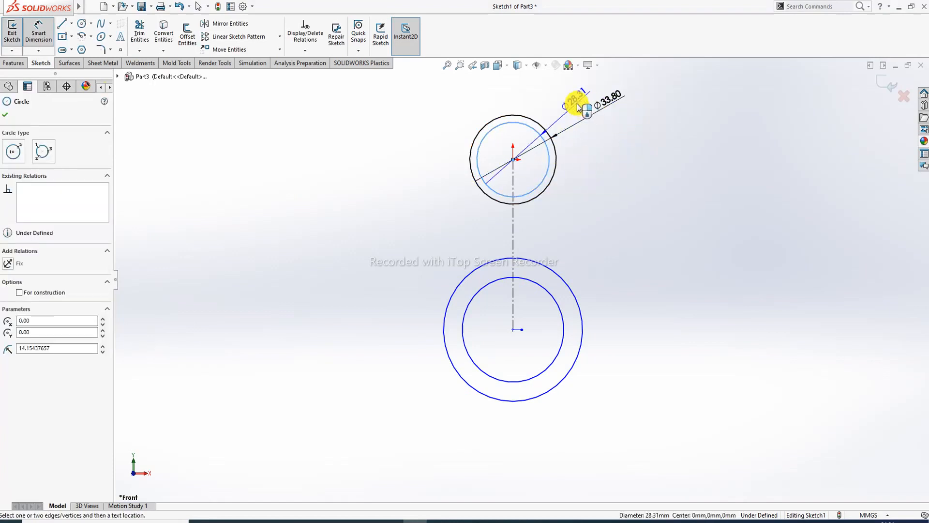
click(572, 96)
text(45)
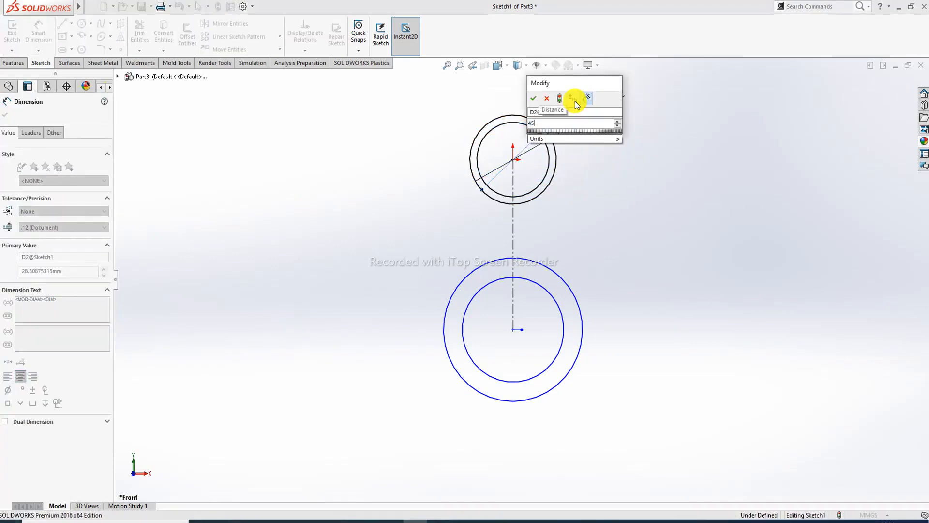
key(Return)
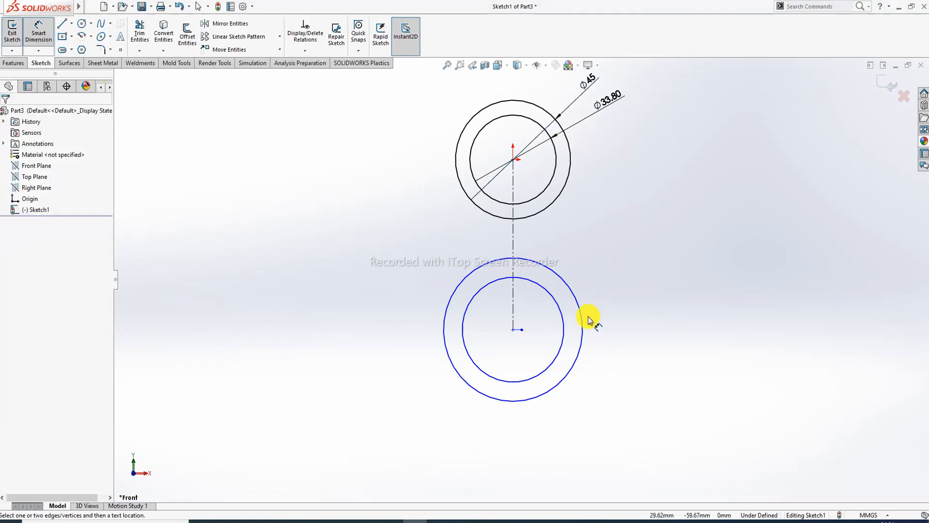
- Dimension the lower circle pair to Ø54 and Ø72
click(581, 306)
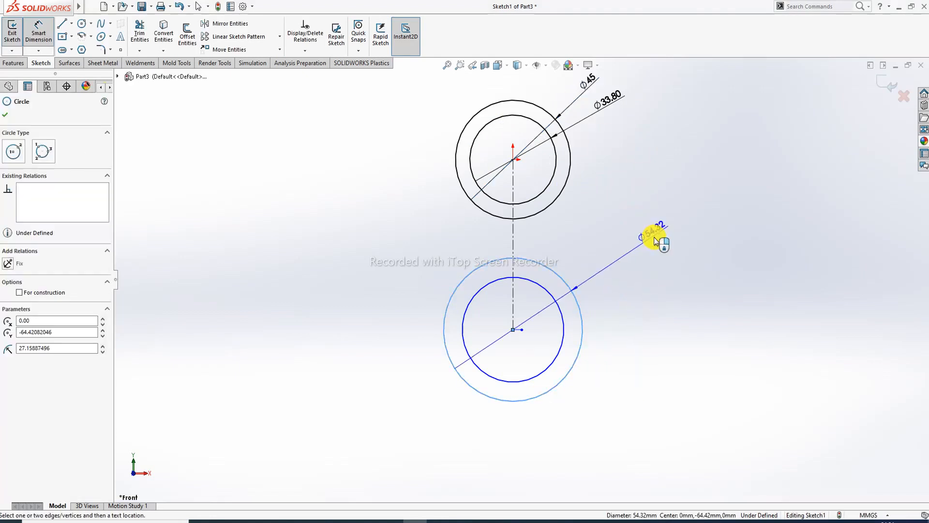
click(654, 240)
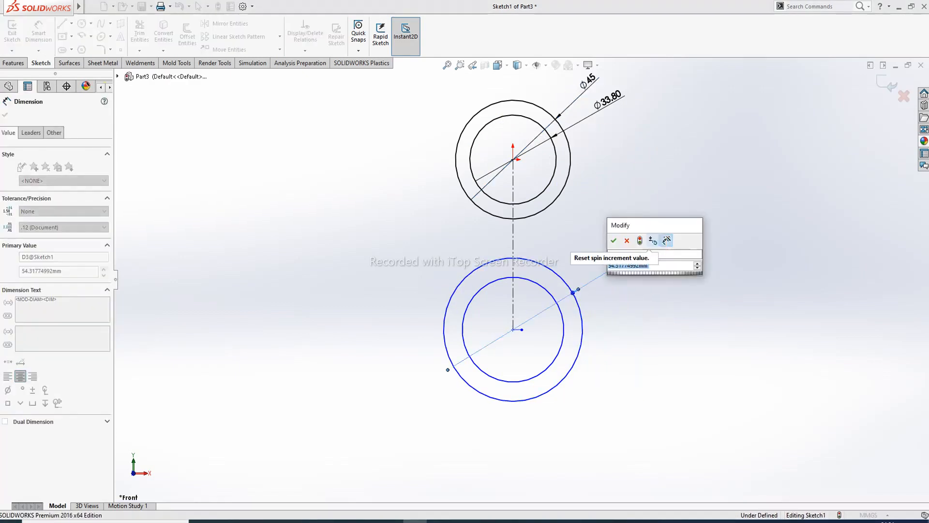
text(54)
key(Return)
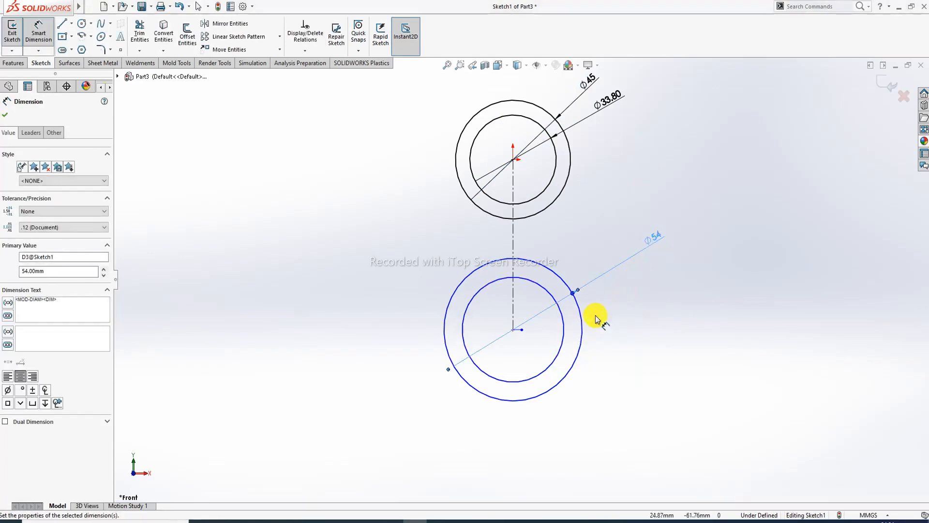
key(Escape)
click(564, 321)
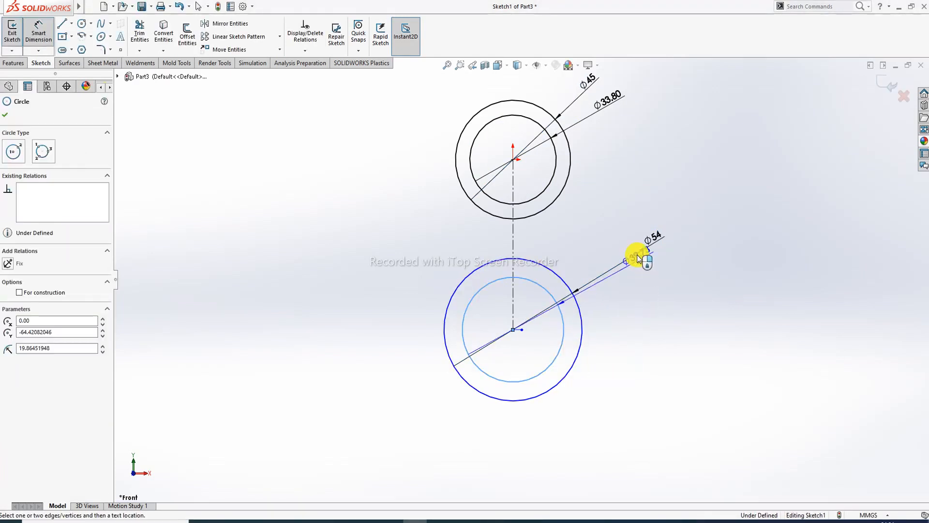
click(645, 282)
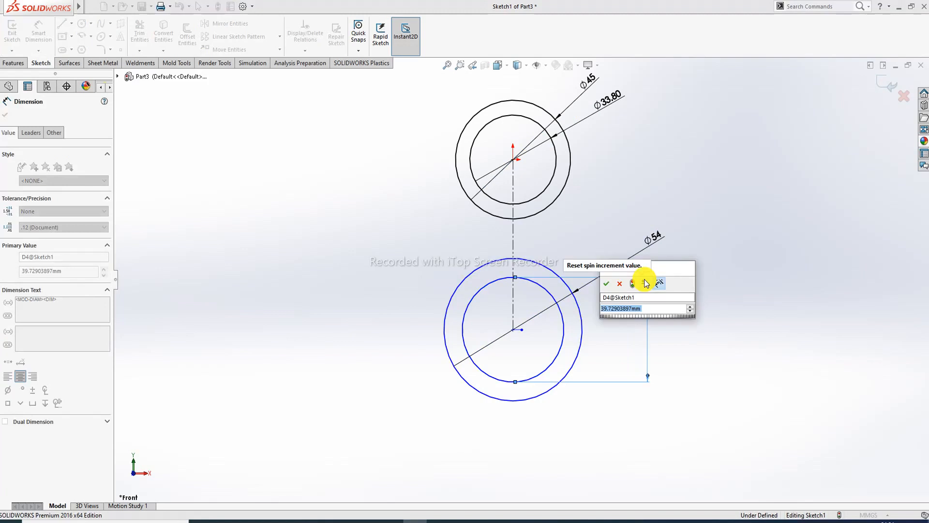
click(620, 284)
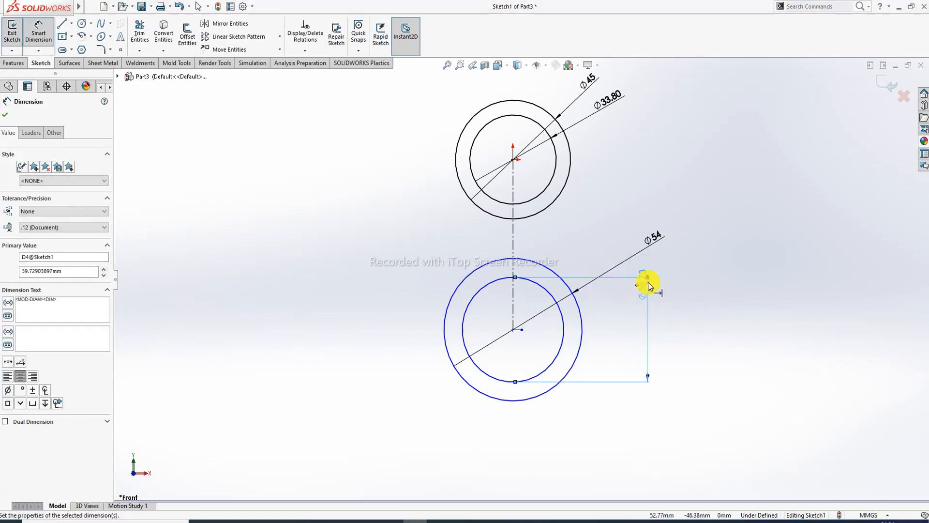
key(Escape)
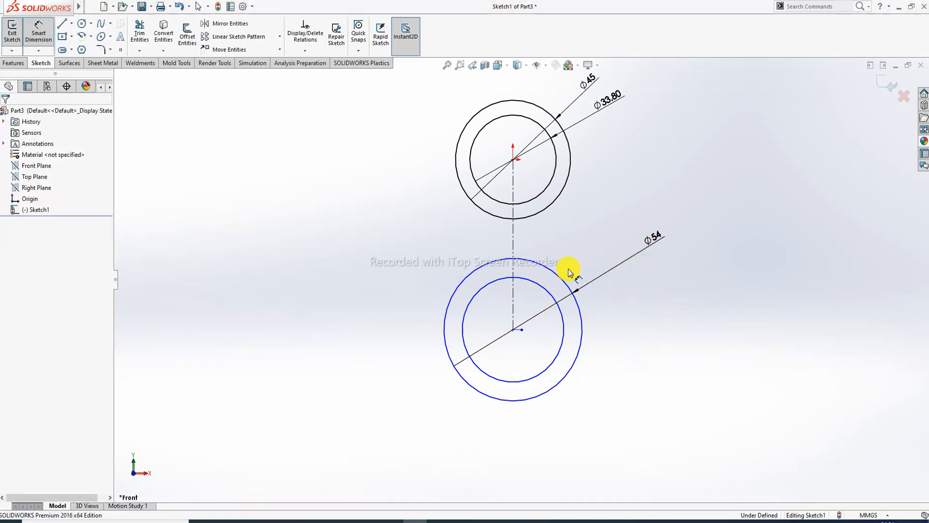
click(550, 294)
double_click(602, 241)
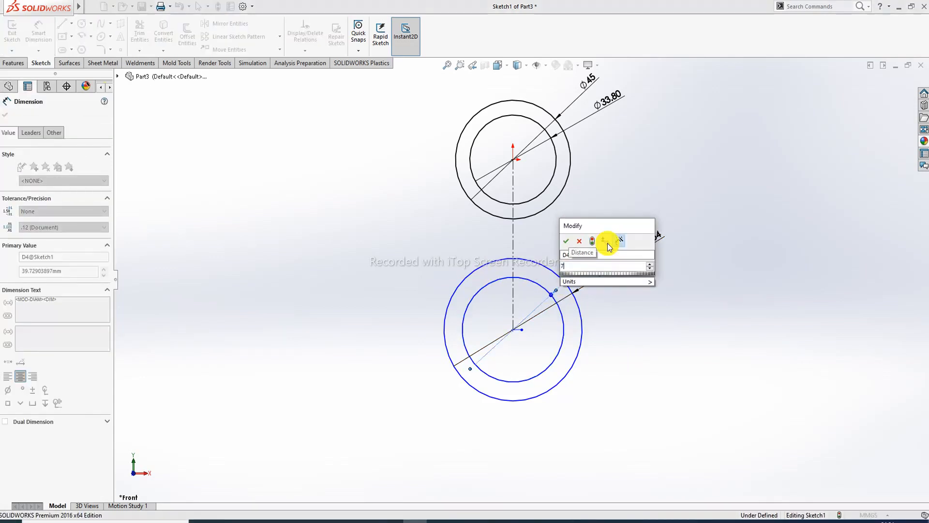
text(72)
key(Return)
click(710, 197)
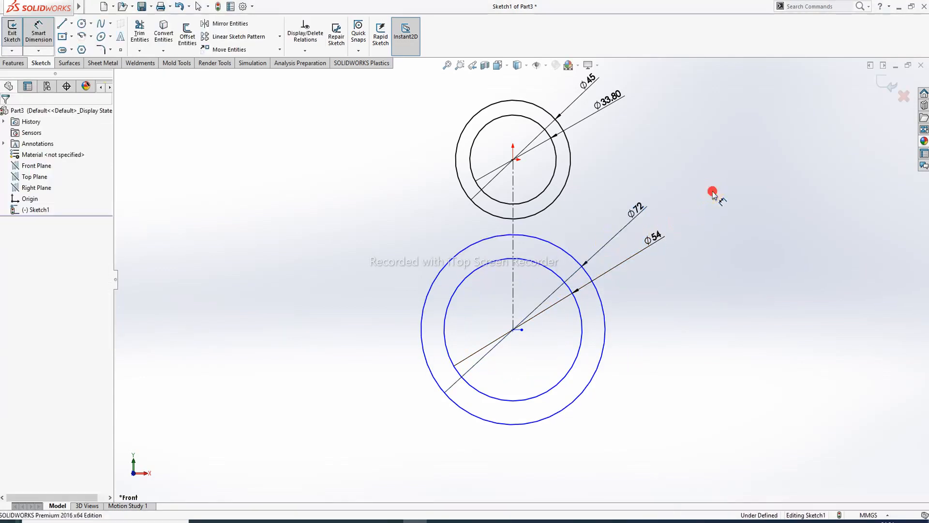
- Dimension the centerline to set the circle centre distance to 202.50
click(513, 228)
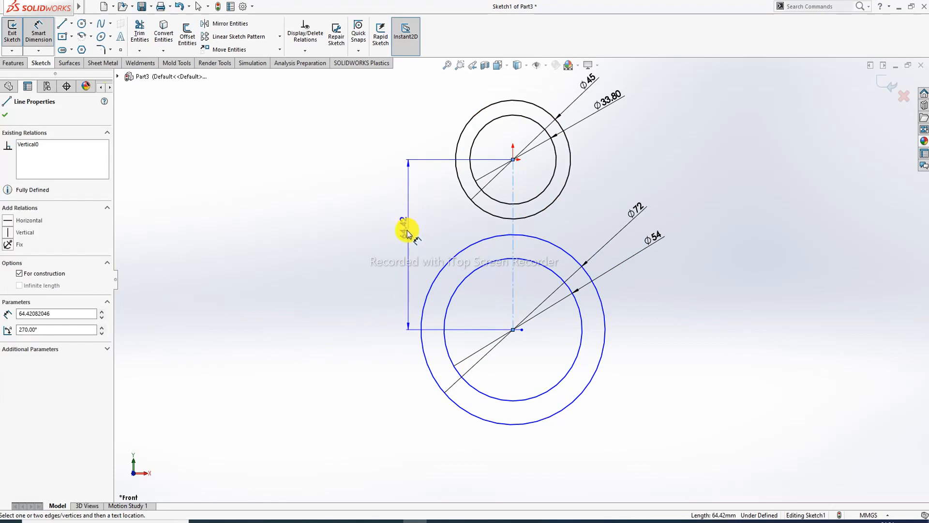
click(406, 236)
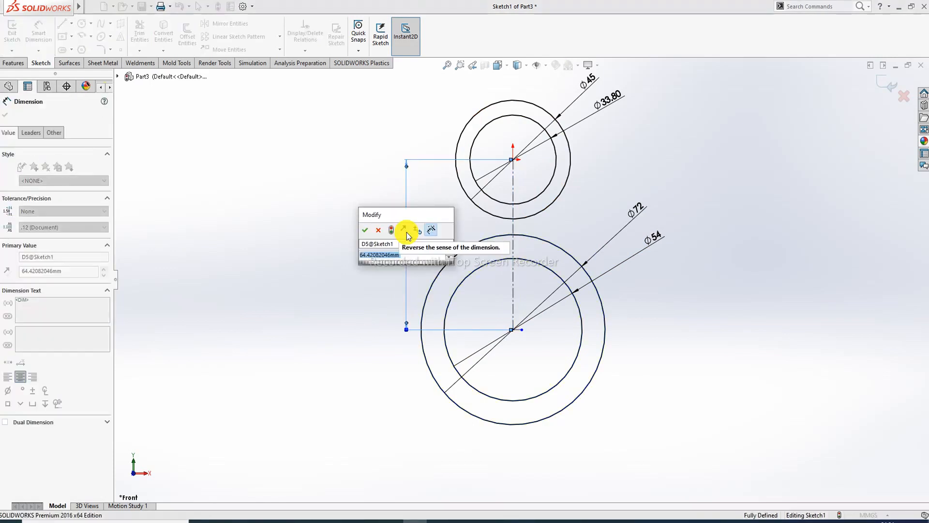
text(2)
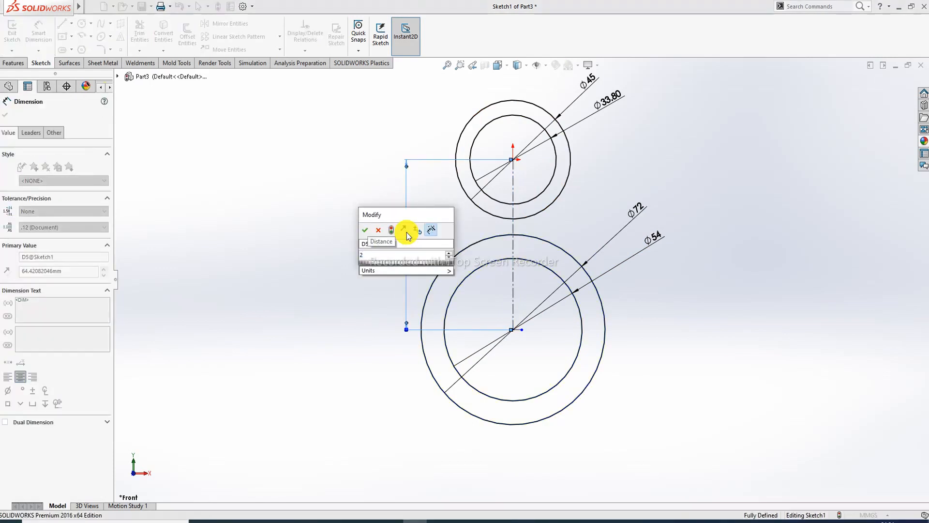
text(02.)
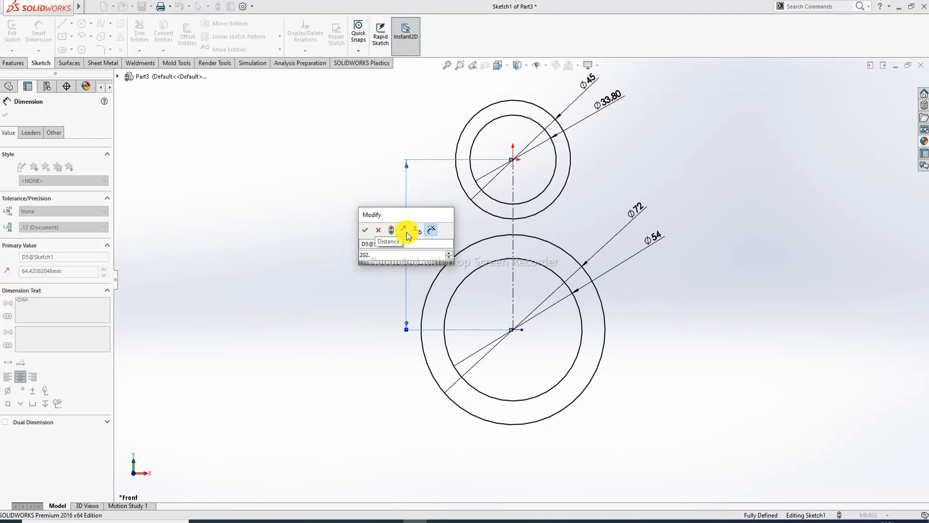
text(5)
key(Return)
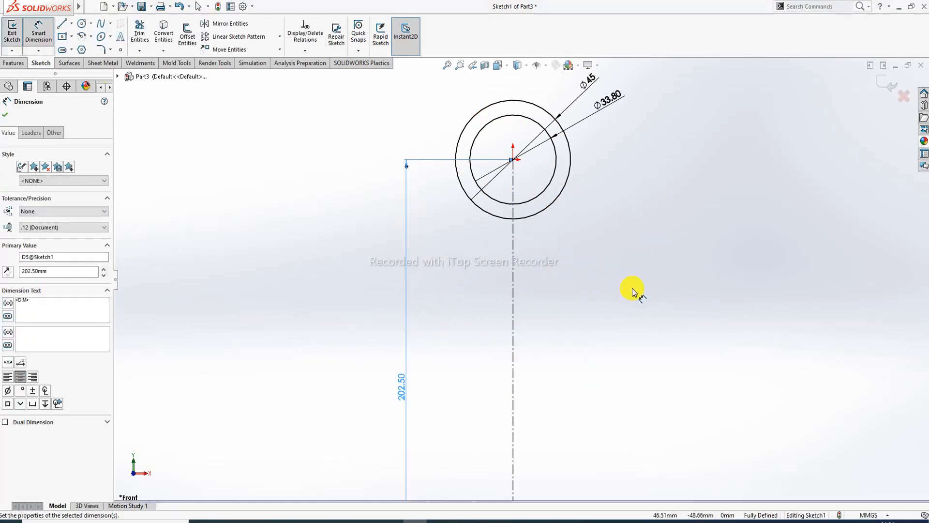
click(632, 291)
scroll(560, 370, up, 8)
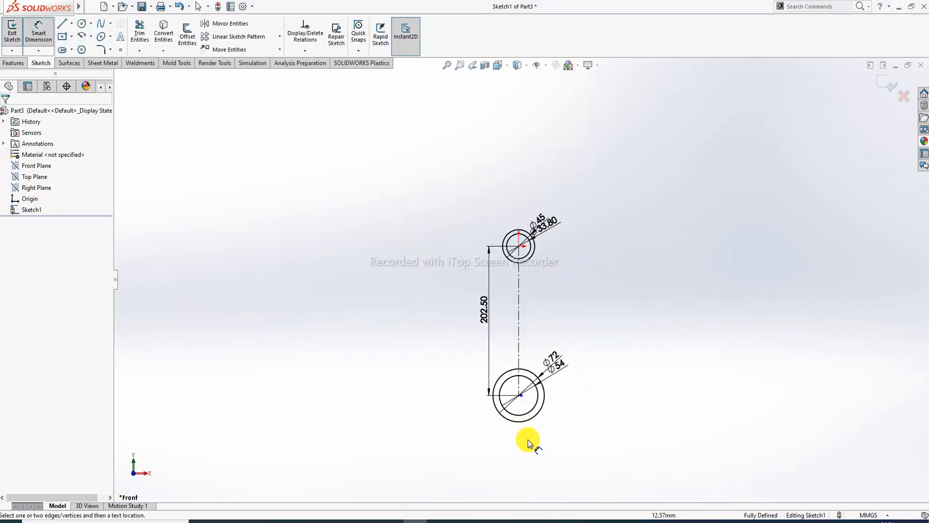
scroll(528, 443, down, 3)
- Exit Smart Dimension and bring up the connecting rod drawing PDF in Edge
right_click(641, 106)
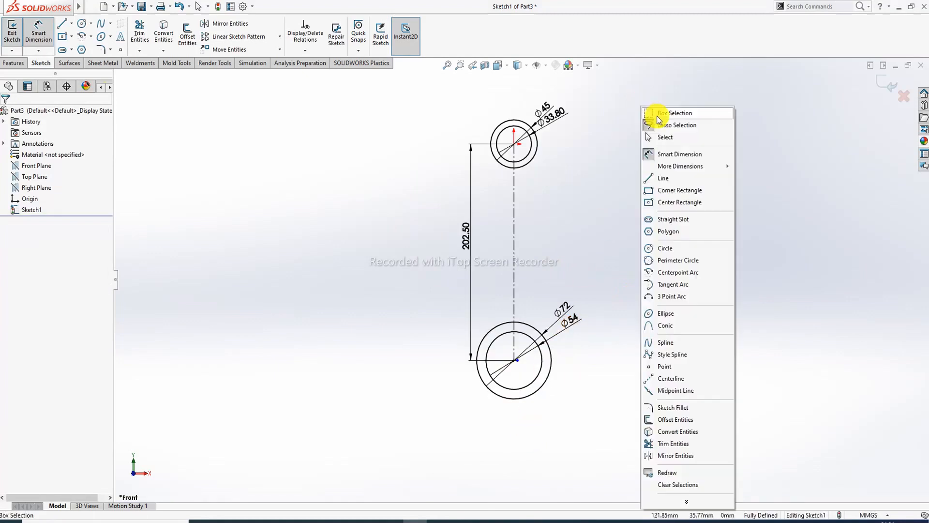
click(672, 137)
click(272, 521)
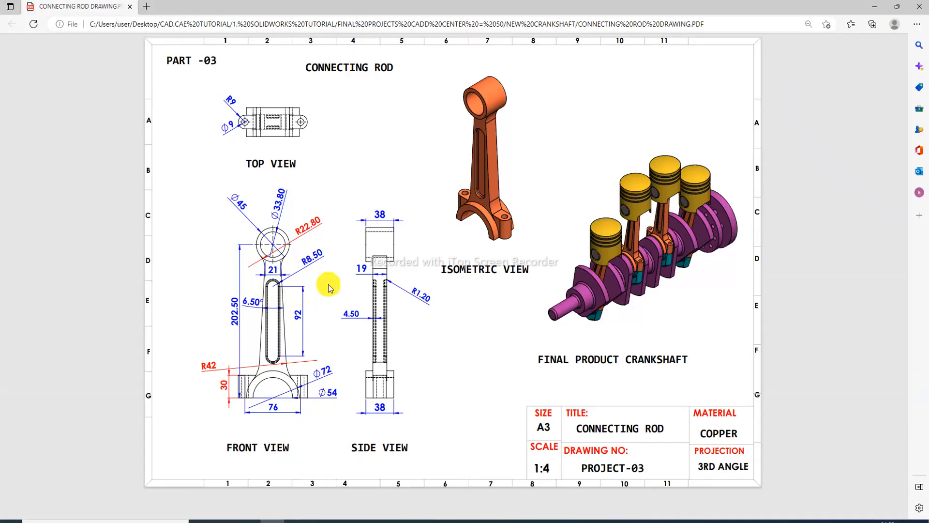
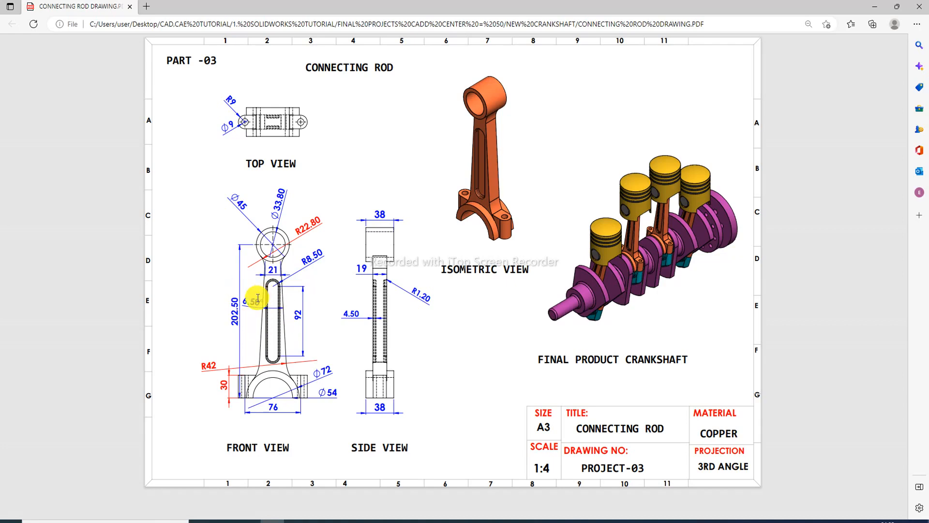
- Switch from the Edge PDF back to the SOLIDWORKS connecting-rod sketch
click(417, 520)
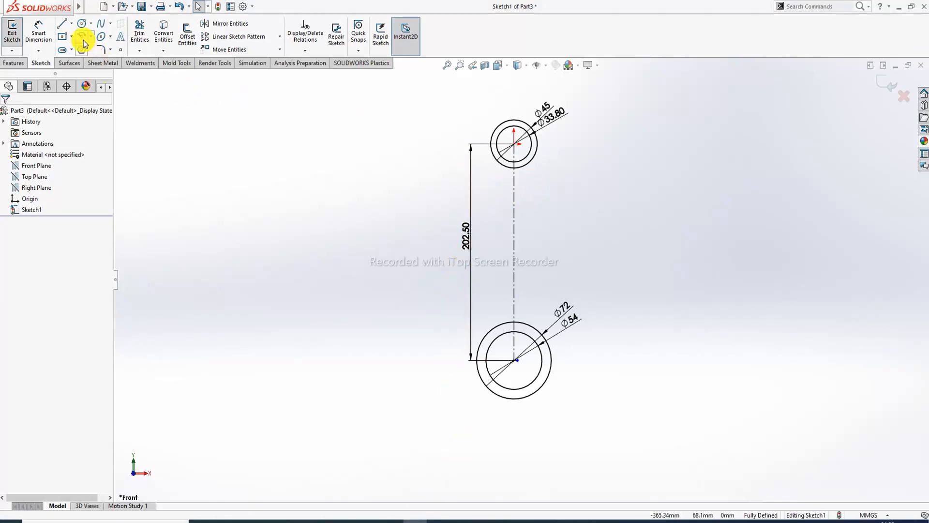
- Draw a side line from the top circle to the lower circle, its top end coincident with the top circle
click(62, 23)
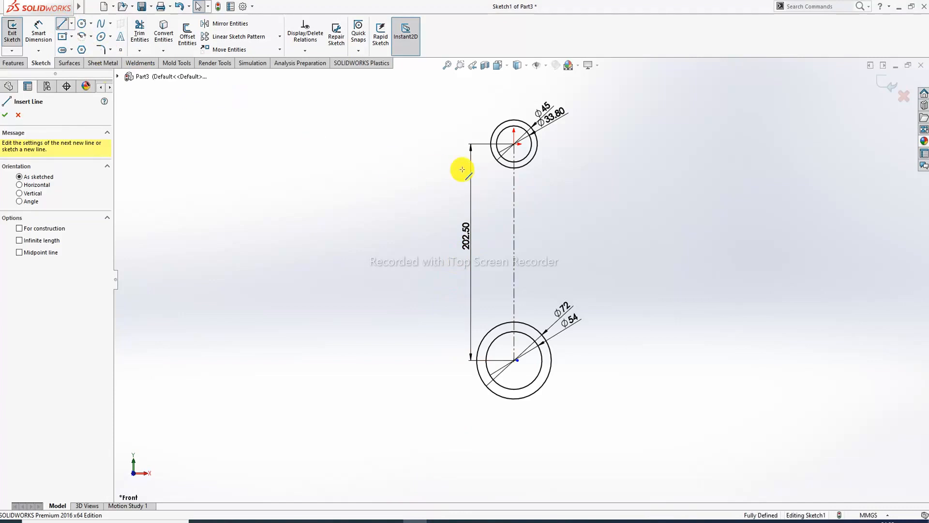
click(500, 176)
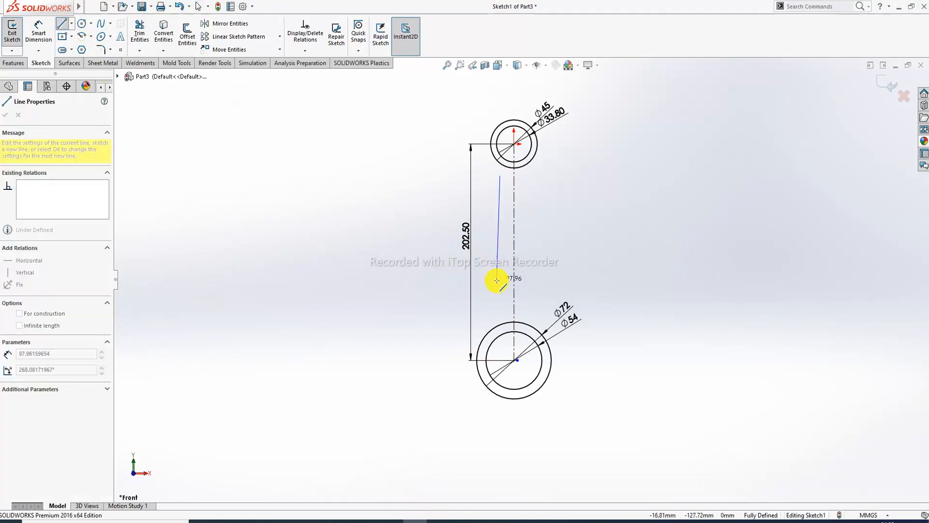
click(489, 333)
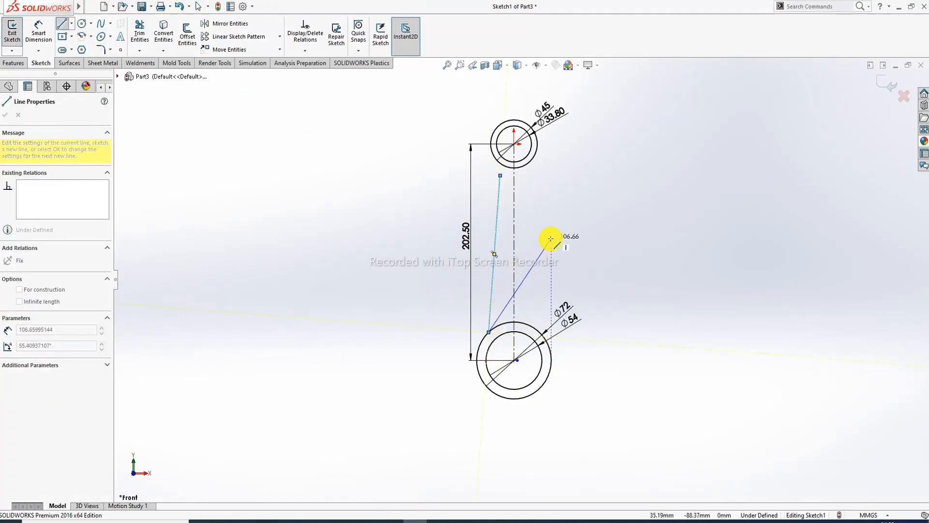
right_click(551, 234)
click(576, 246)
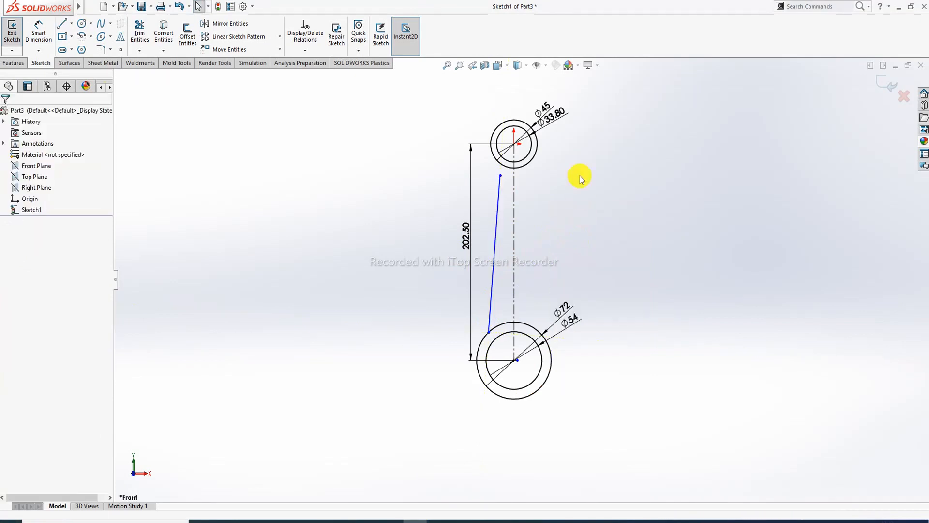
click(500, 176)
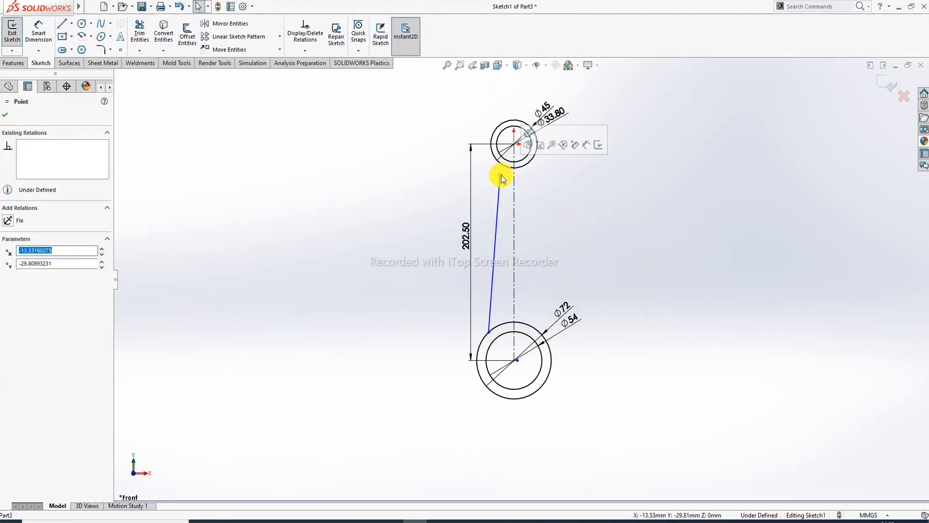
ctrl+click(505, 170)
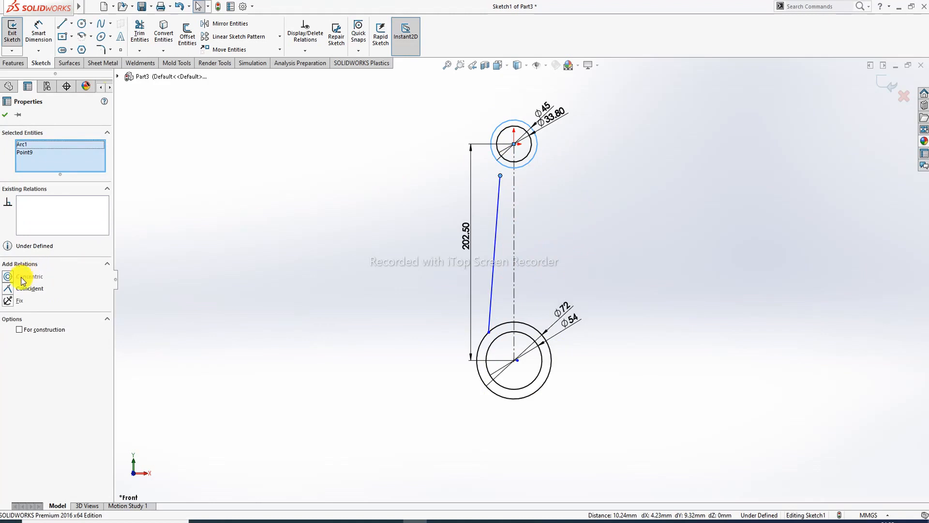
click(29, 288)
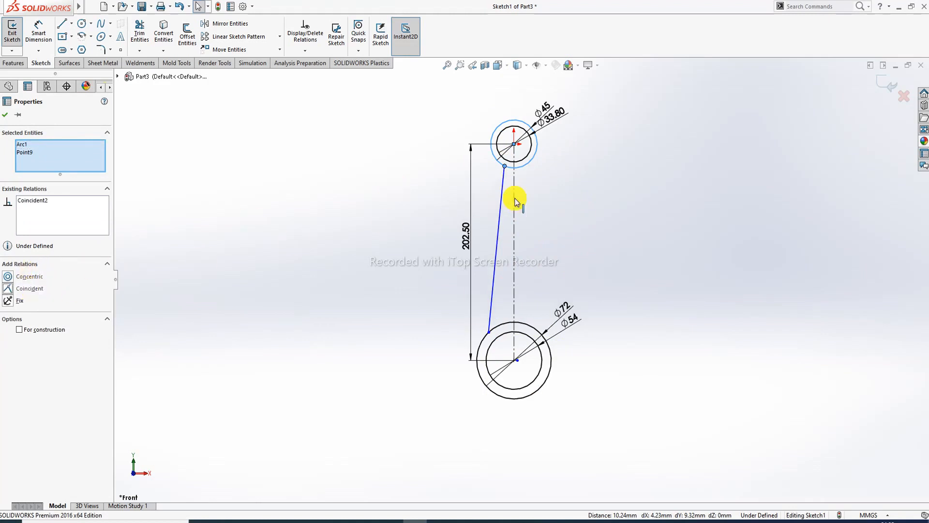
- Mirror the side line about the centerline to form the second tapered edge
click(550, 191)
click(503, 180)
ctrl+click(513, 183)
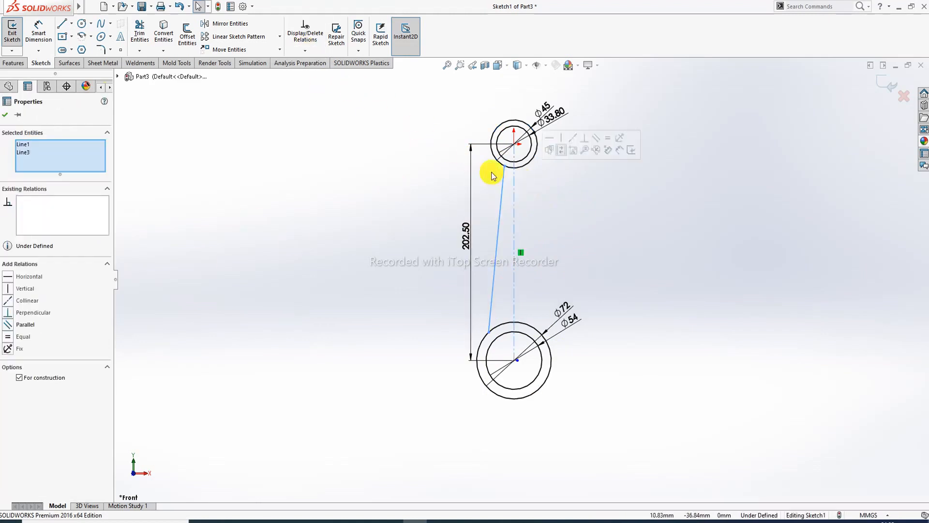
click(237, 24)
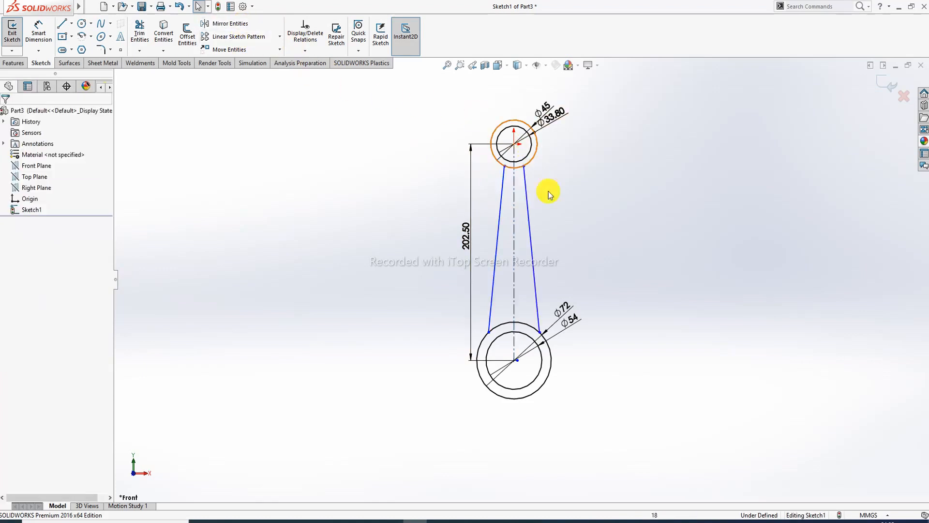
- Dimension the distance between the two side lines' top endpoints as 21
click(52, 43)
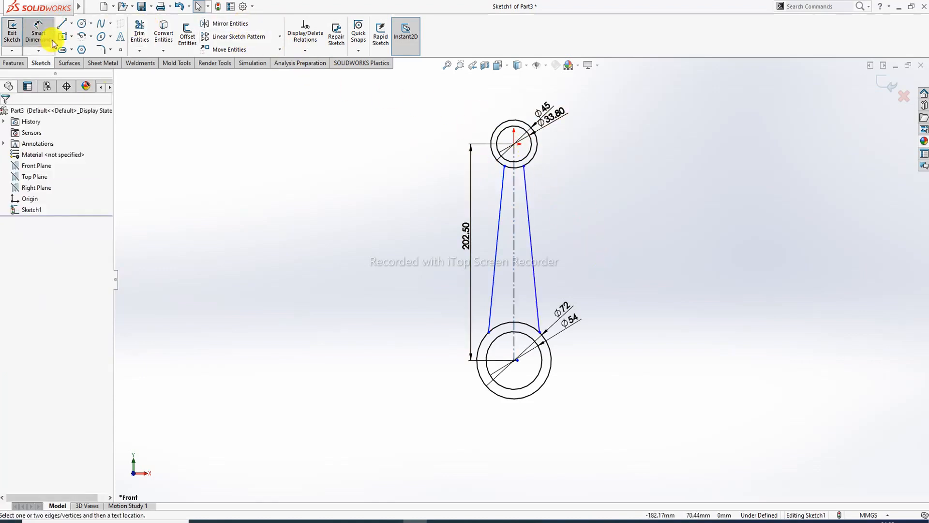
click(505, 166)
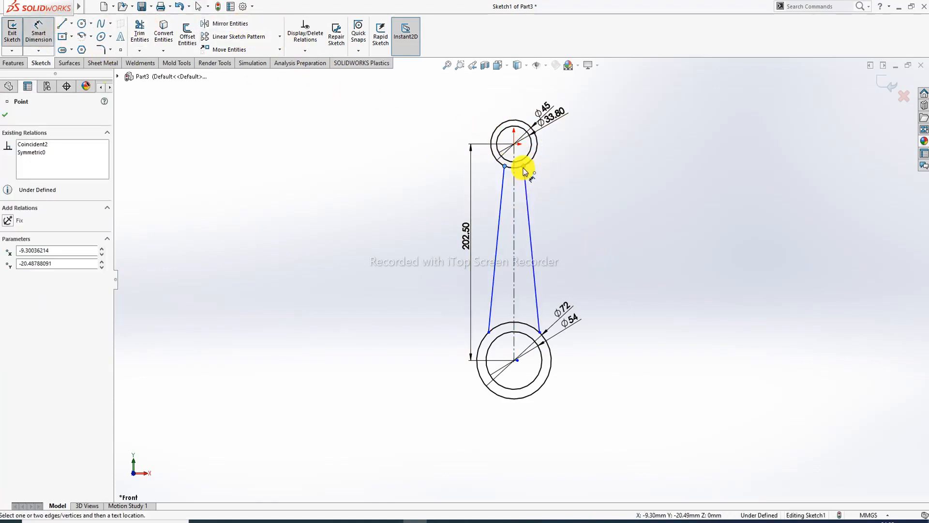
click(525, 168)
click(513, 189)
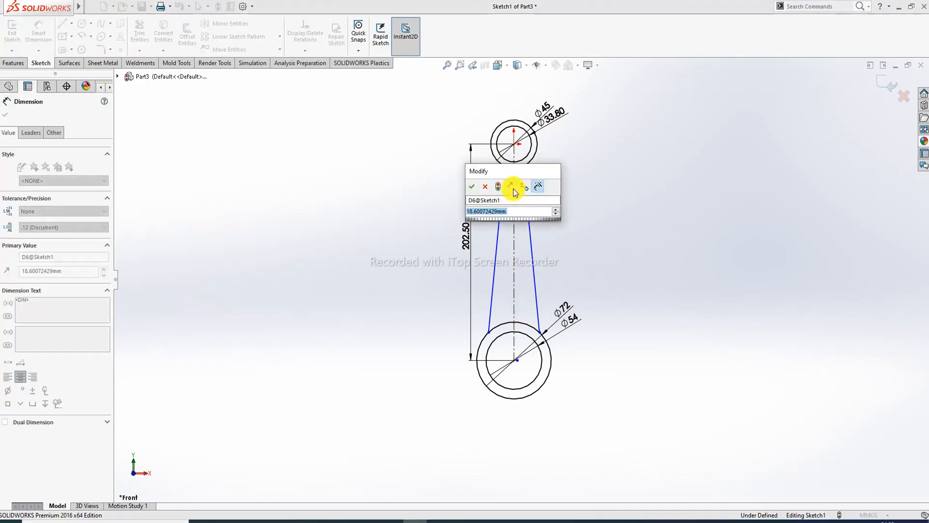
text(21)
key(Return)
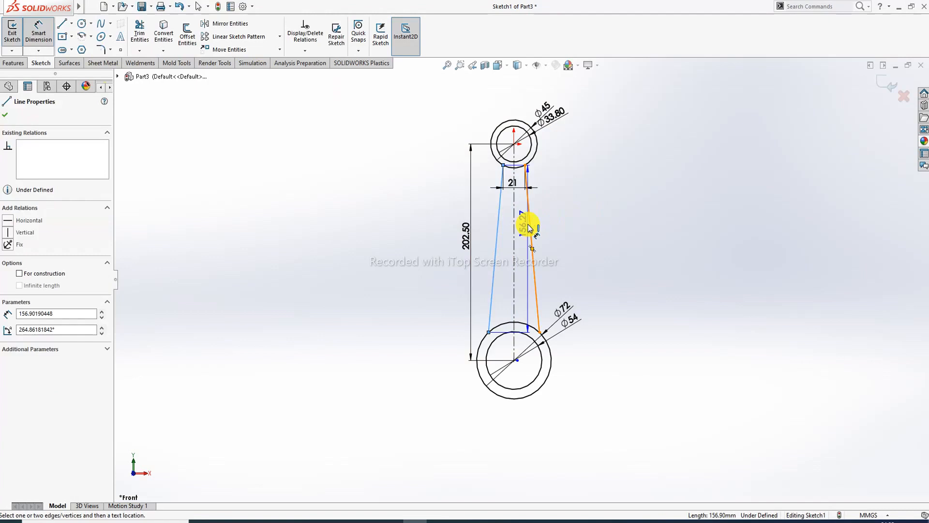
- Set the angle between the two side lines to 6.5° and end dimensioning
click(497, 226)
click(504, 259)
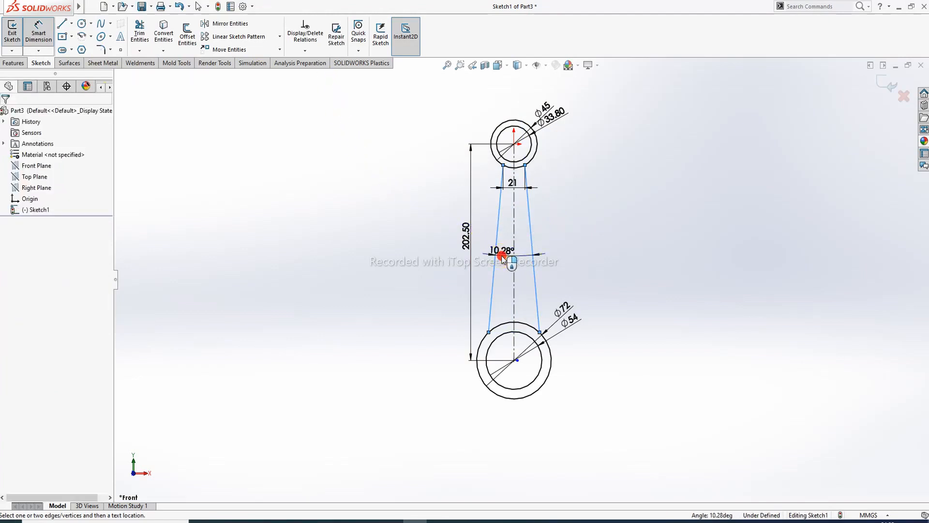
text(6.)
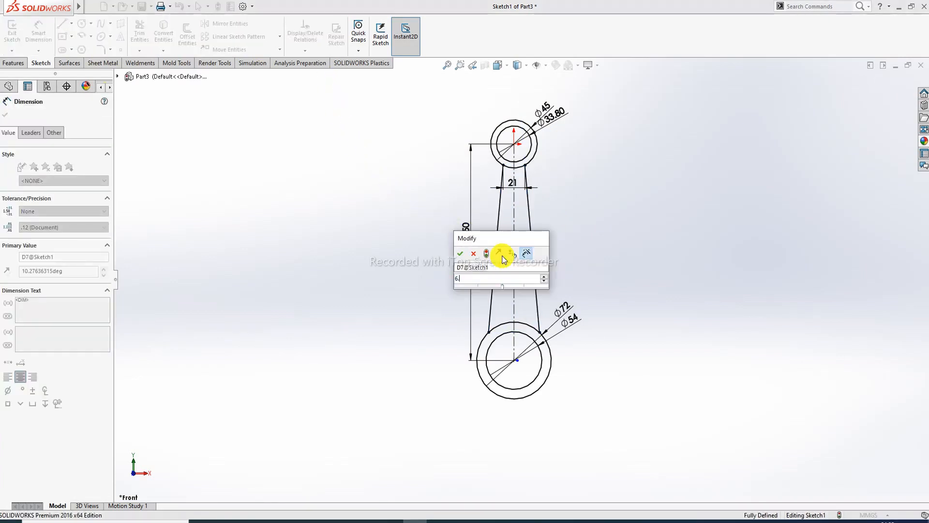
text(5)
key(Return)
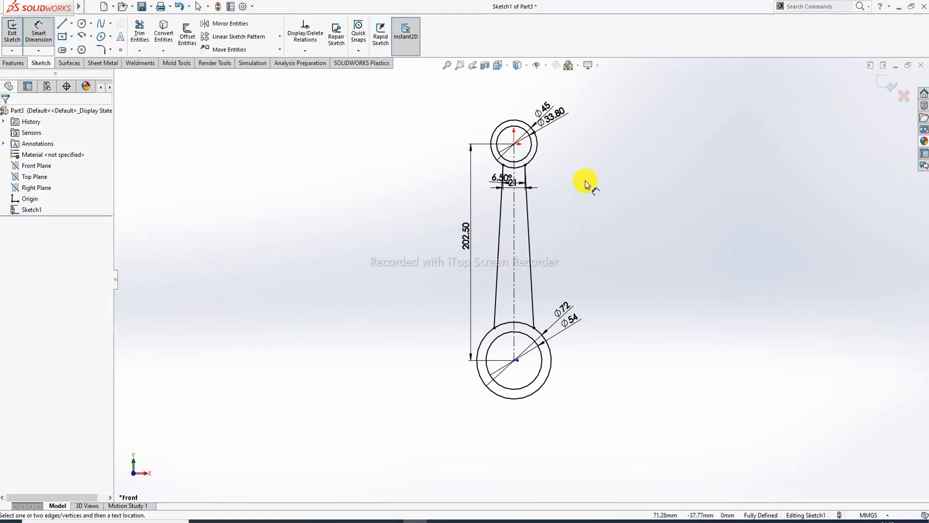
right_click(573, 164)
click(595, 145)
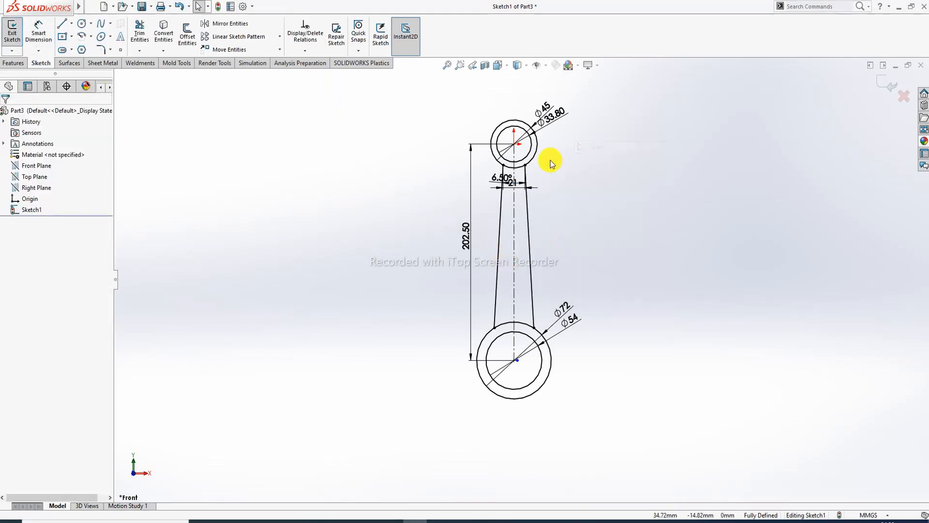
- Move the 6.50° angle dimension further down the rod to tidy the sketch
scroll(550, 163, down, 2)
scroll(539, 182, down, 3)
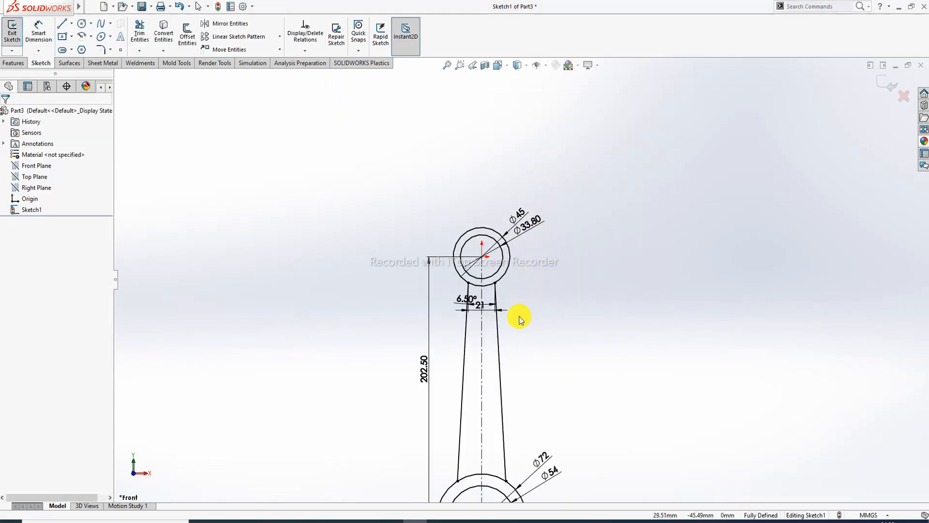
scroll(489, 417, down, 3)
scroll(493, 401, up, 5)
scroll(496, 383, down, 2)
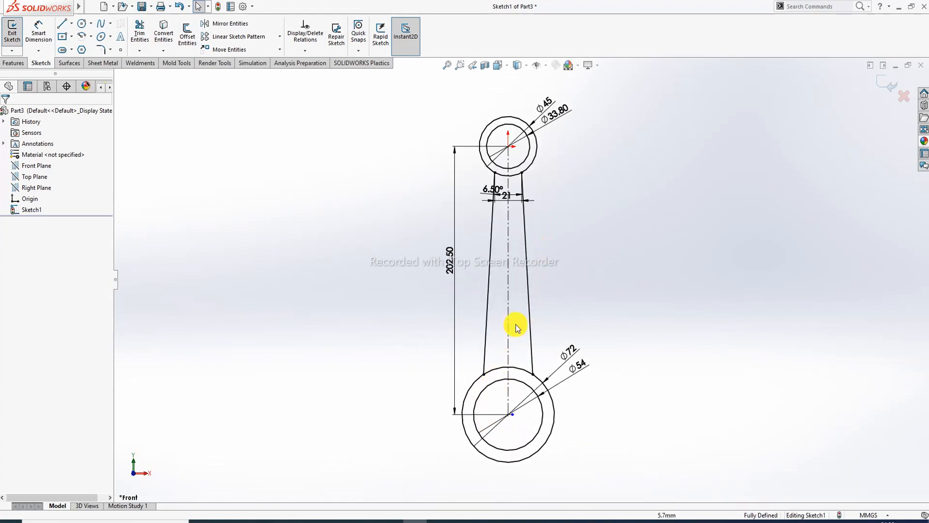
scroll(484, 237, down, 2)
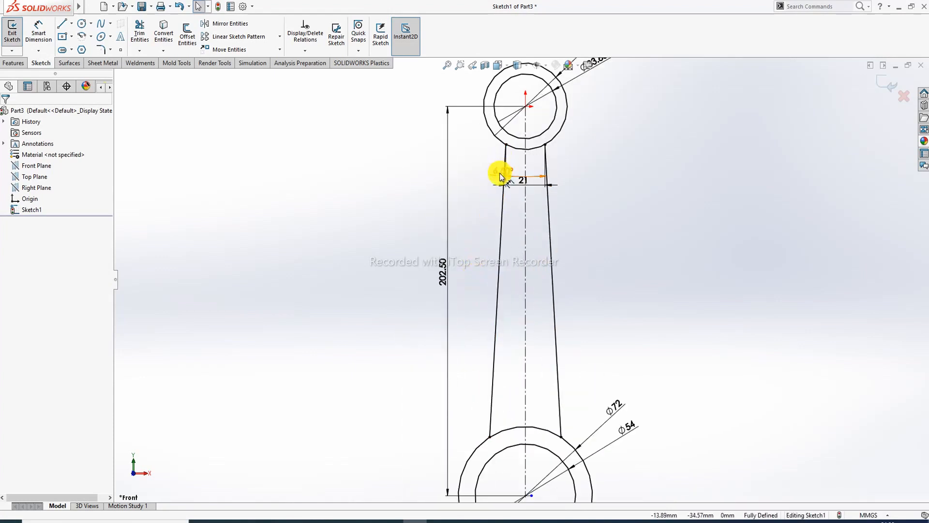
drag(501, 175, 482, 284)
click(652, 229)
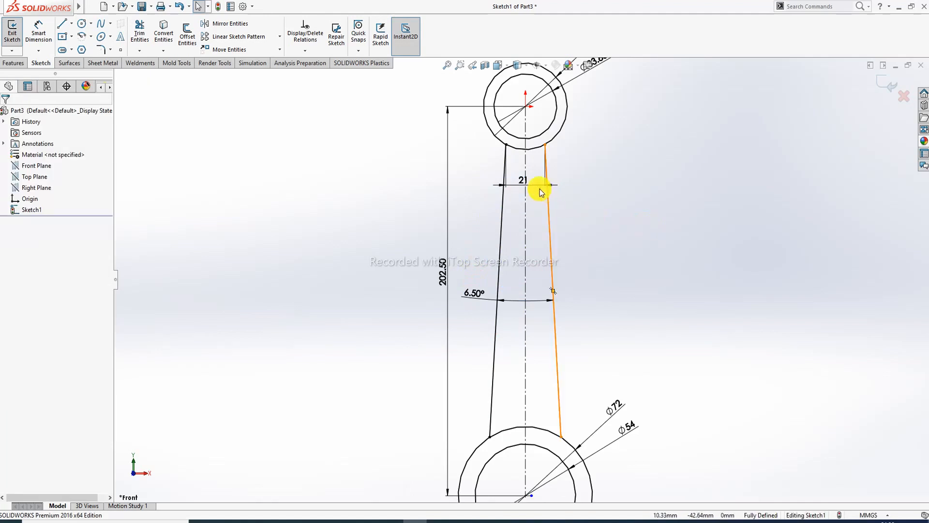
click(516, 184)
click(585, 278)
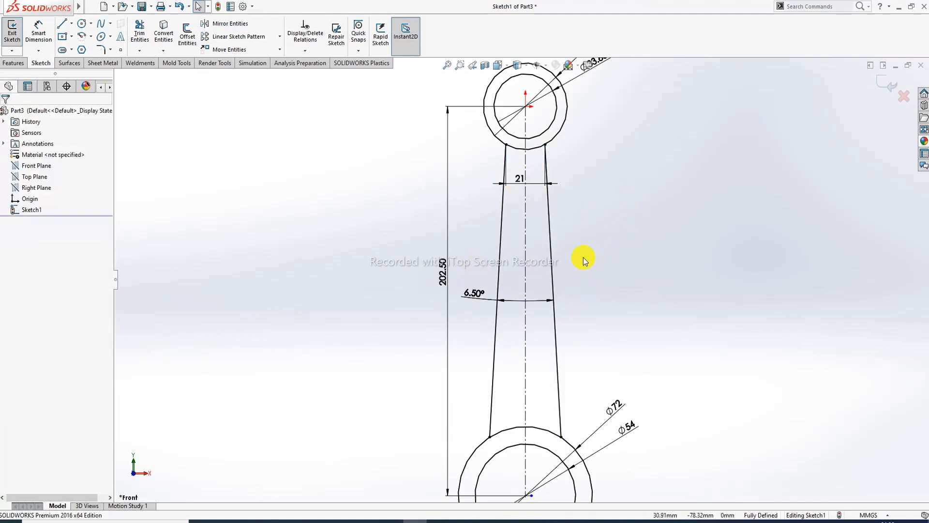
scroll(584, 261, up, 3)
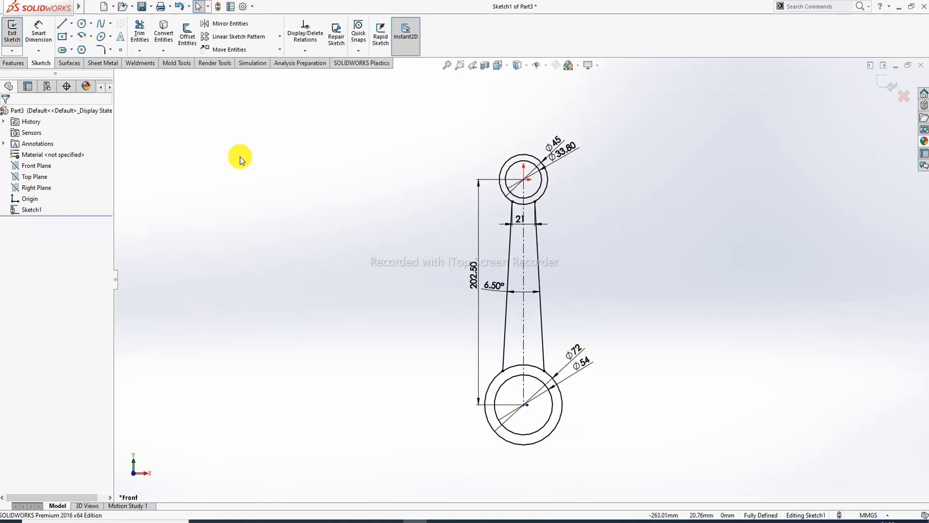
- Close the big end with a horizontal line and trim away the lower halves of both bottom circles
click(62, 23)
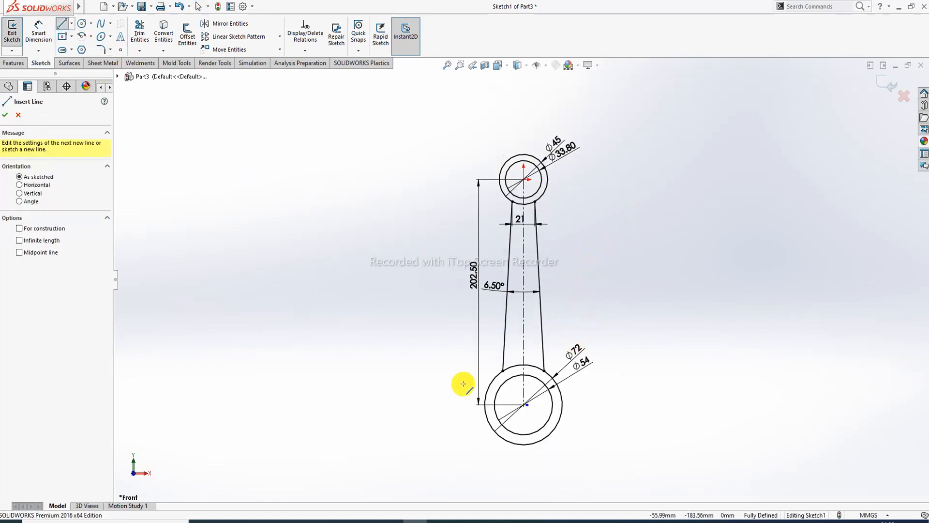
click(485, 404)
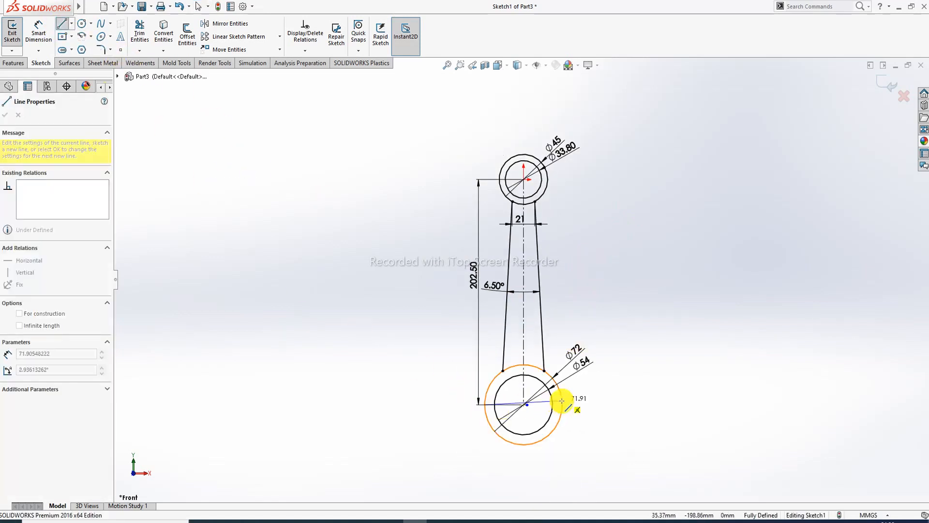
click(562, 404)
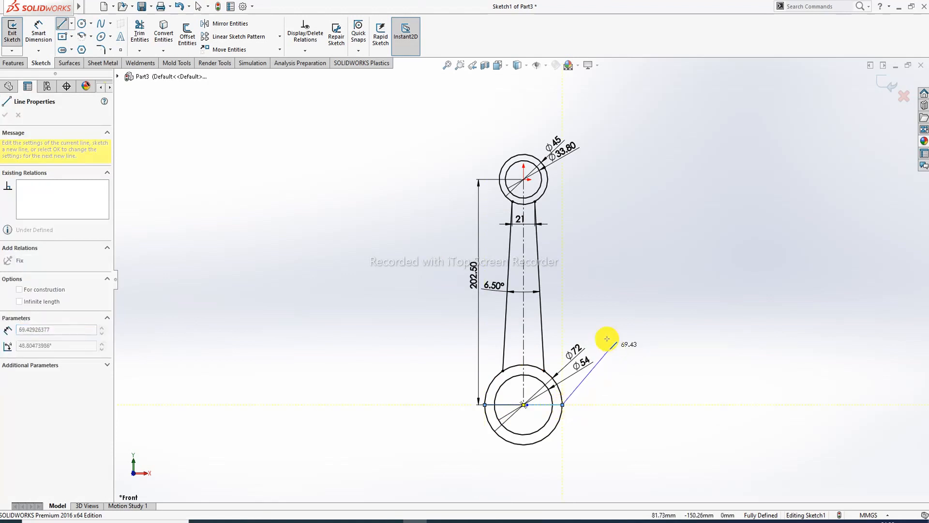
right_click(610, 164)
click(639, 182)
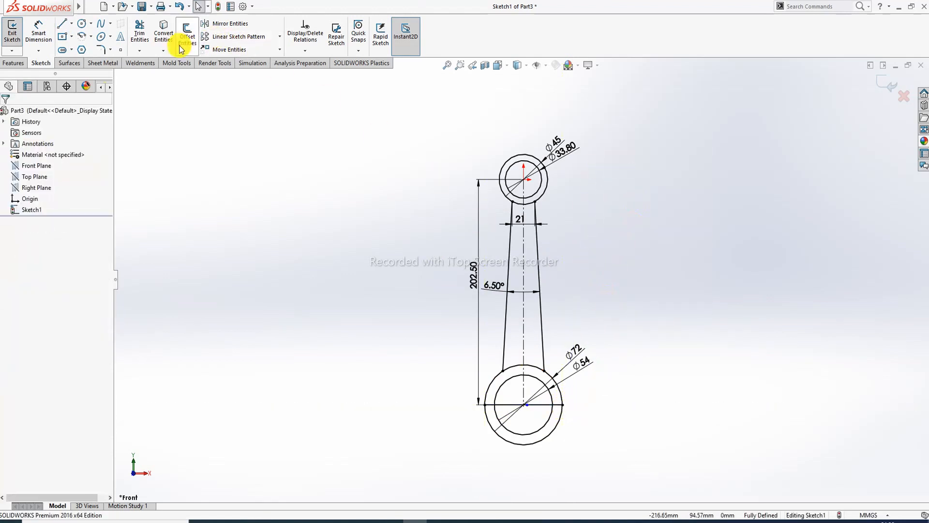
click(140, 32)
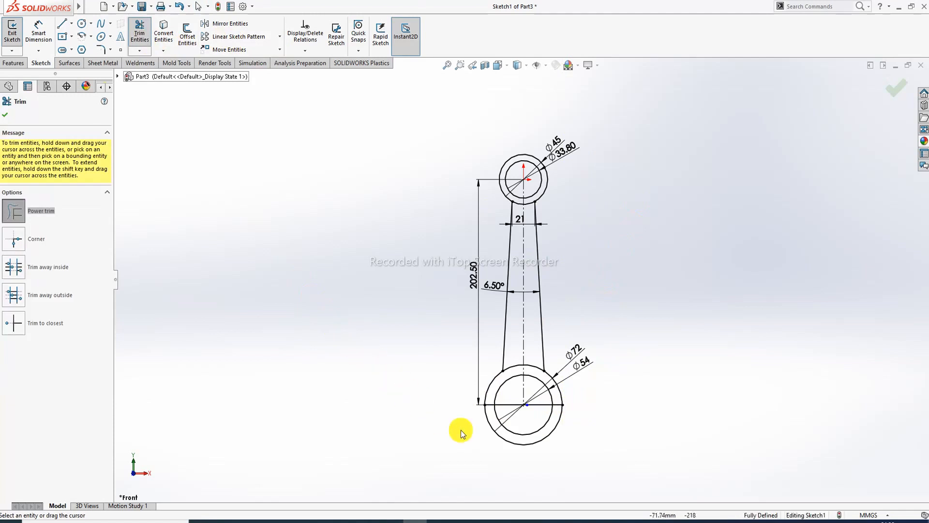
mouse_move(504, 455)
mouse_down()
mouse_move(514, 427)
mouse_move(548, 409)
mouse_move(547, 400)
mouse_up()
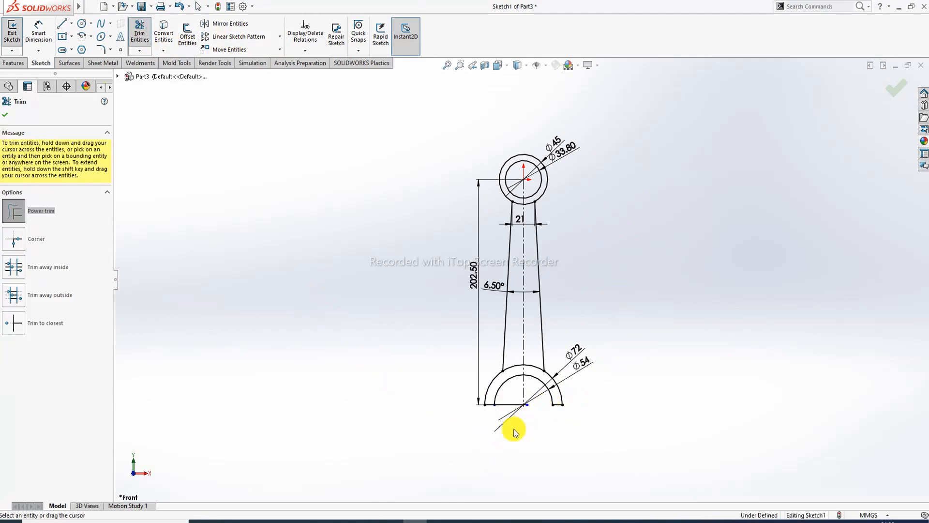
drag(514, 428, 513, 390)
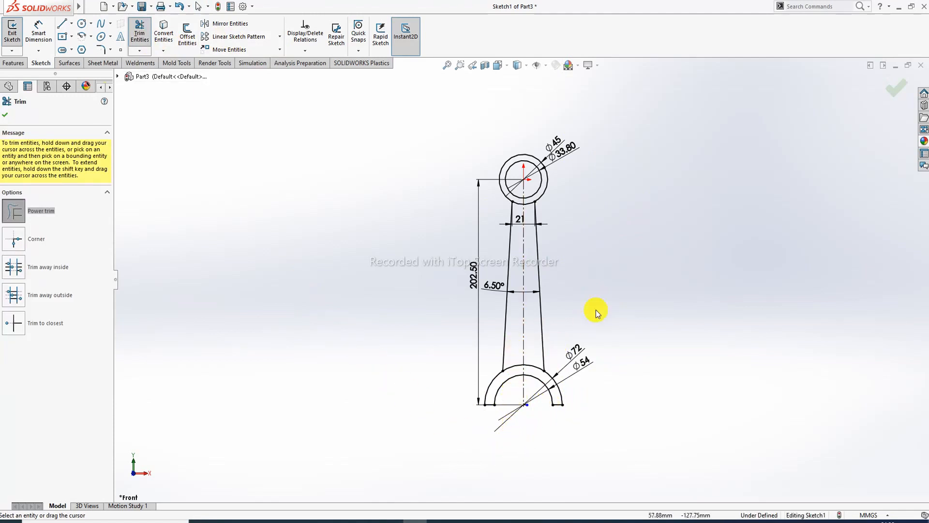
click(5, 116)
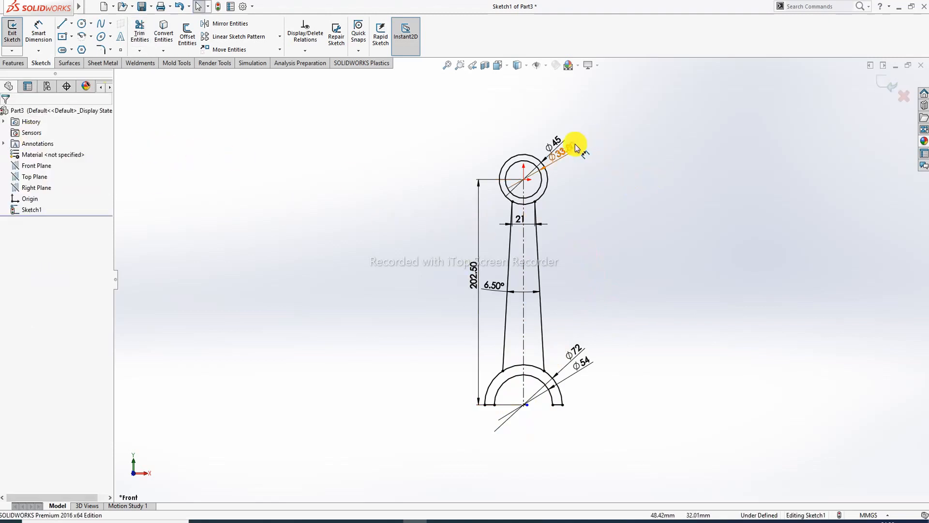
- Reposition the Ø33.80 dimension, compare against the PDF drawing, and exit the sketch
mouse_move(575, 148)
mouse_down()
mouse_move(585, 150)
mouse_move(555, 129)
mouse_up()
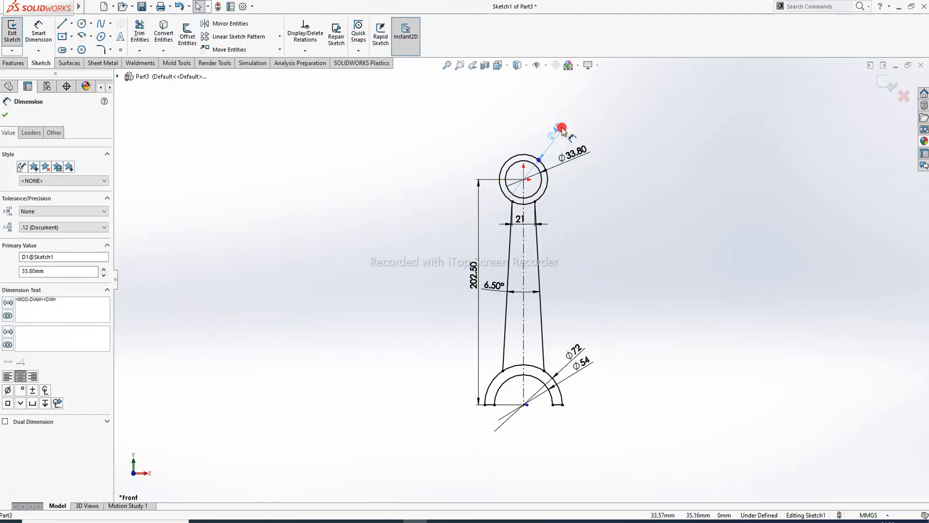
click(290, 479)
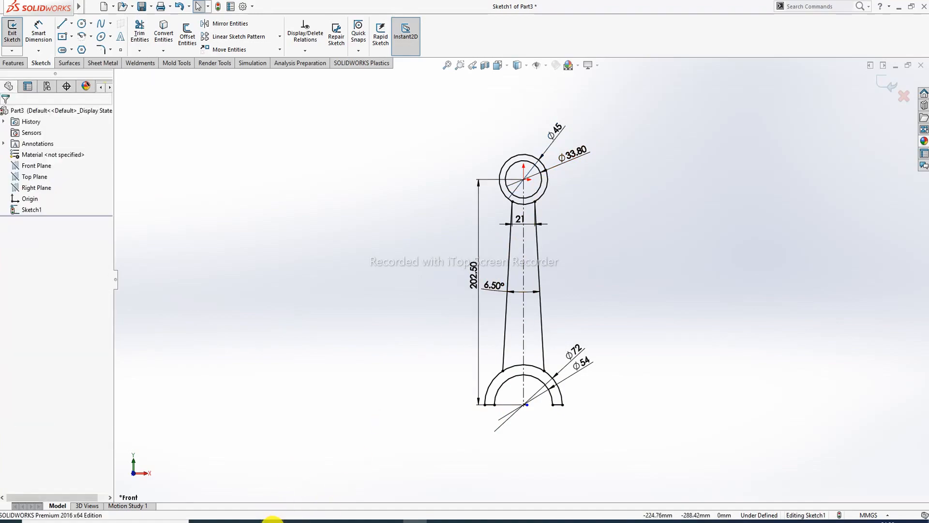
click(271, 518)
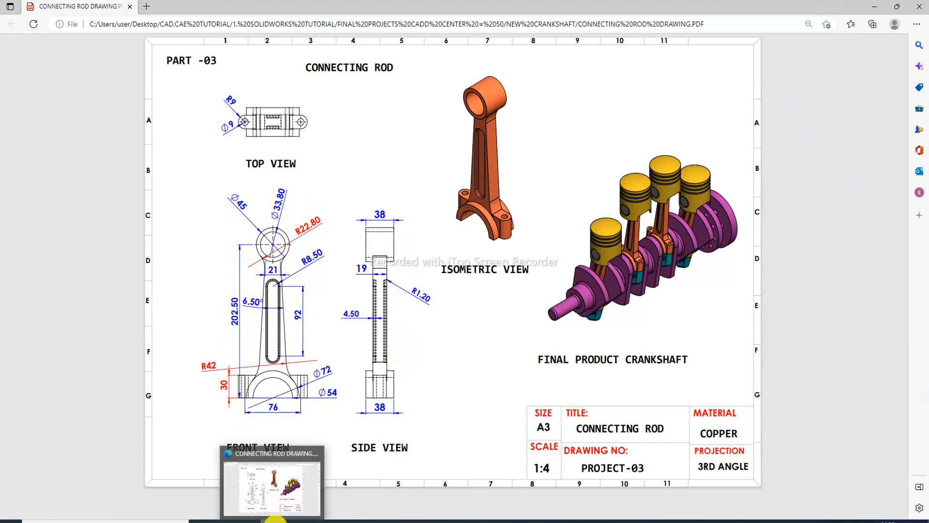
click(275, 519)
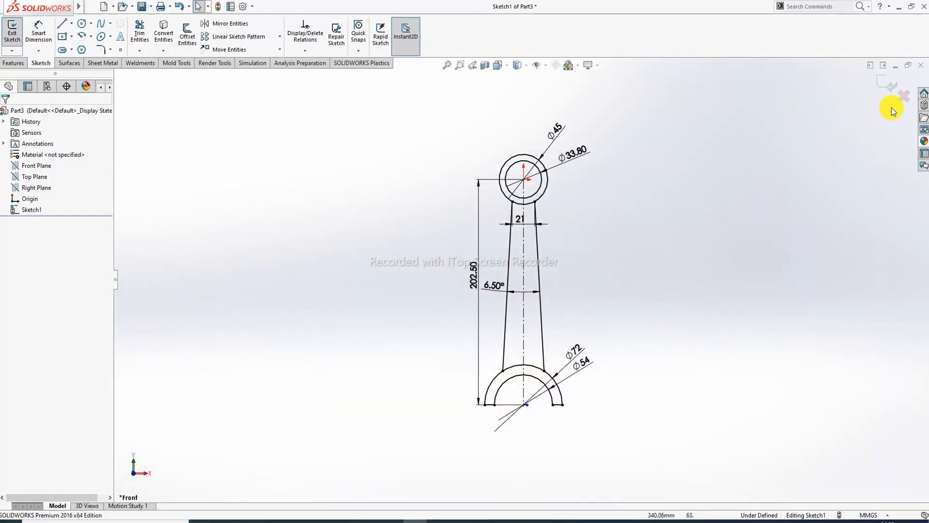
click(886, 86)
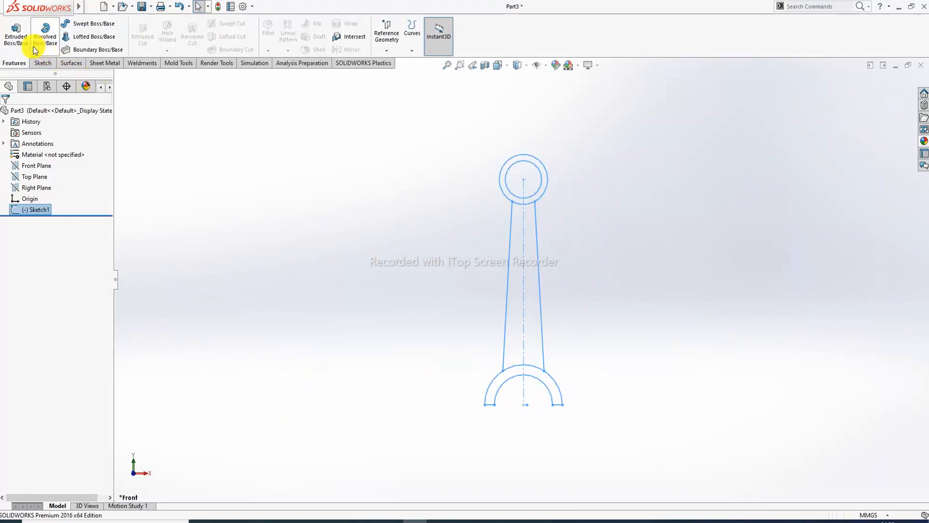
- Extrude the small-end ring and big-end half-ring 38 mm mid-plane
click(16, 33)
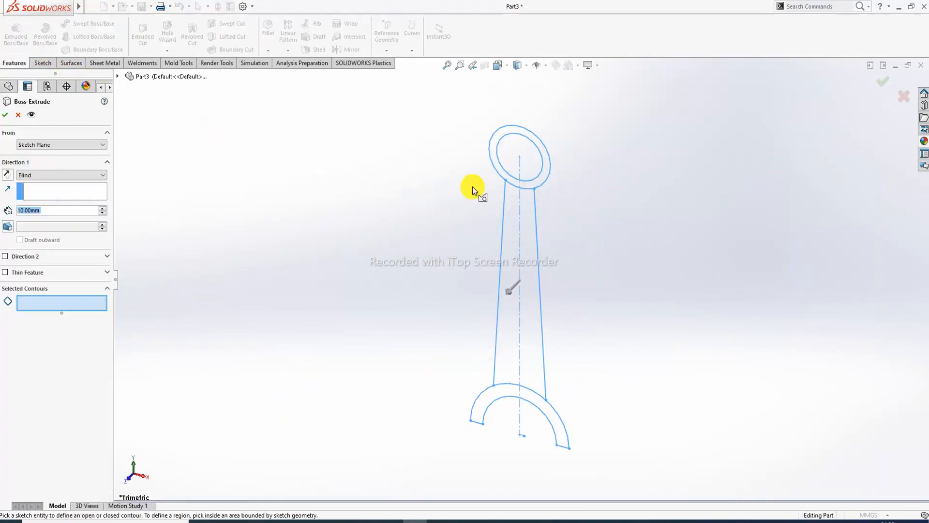
click(543, 180)
click(554, 404)
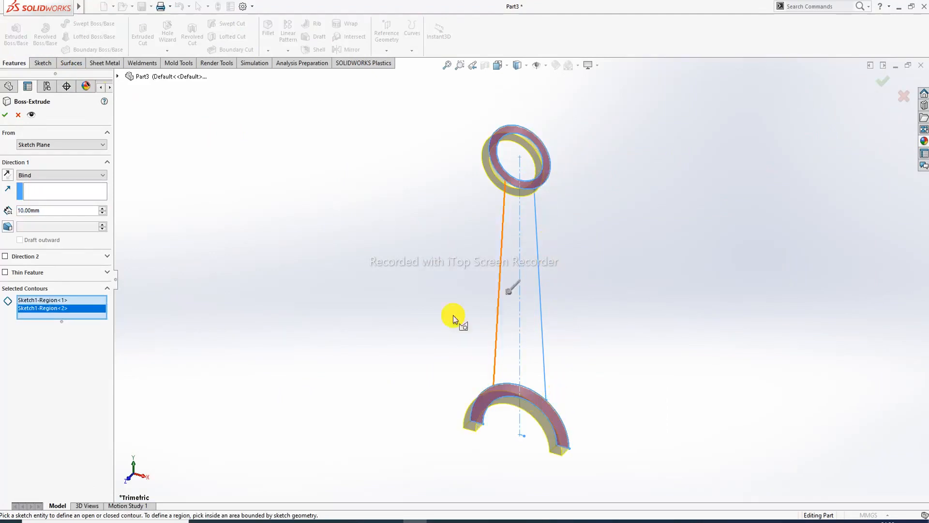
click(64, 175)
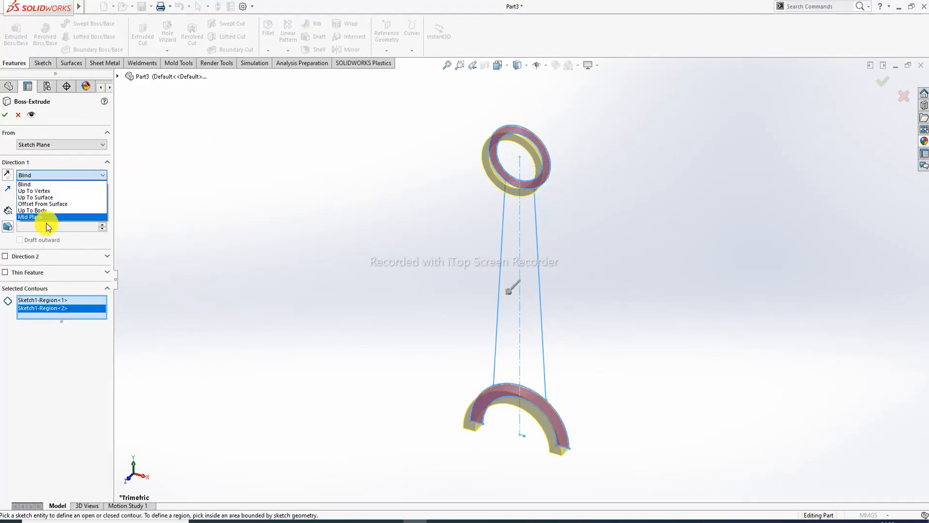
click(48, 217)
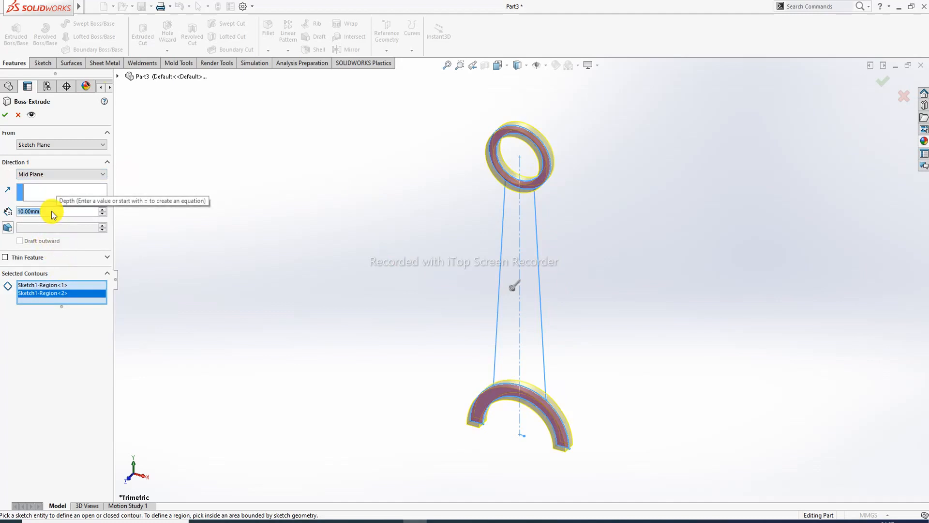
text(38)
key(Return)
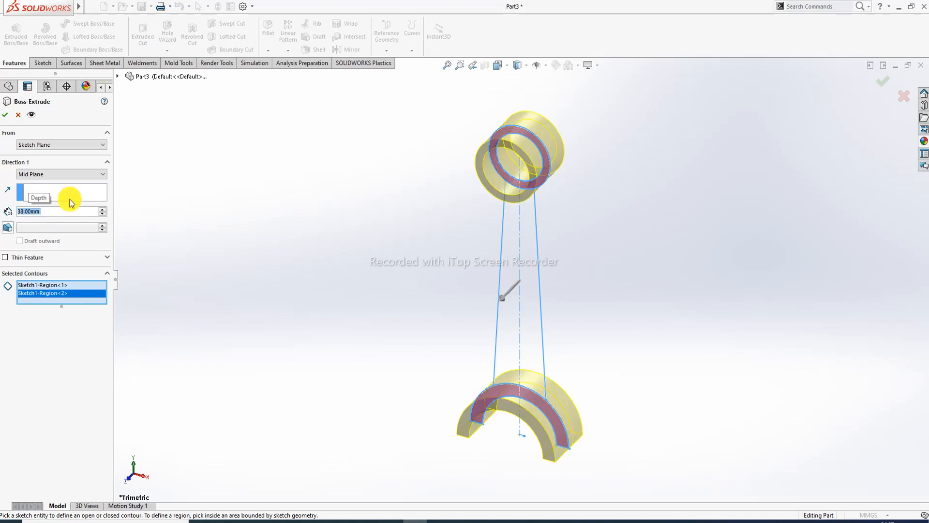
click(5, 118)
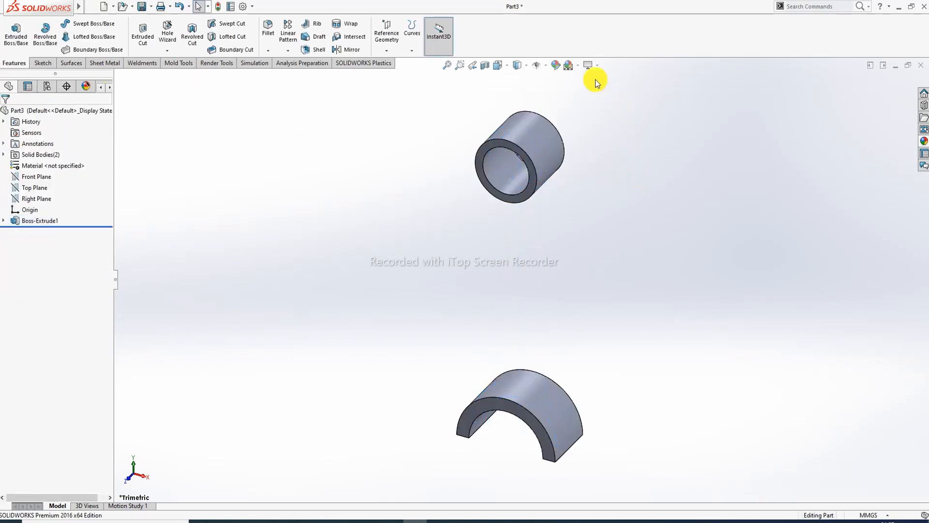
- Apply a plain, brighter scene and turn on cartoon display style
click(580, 66)
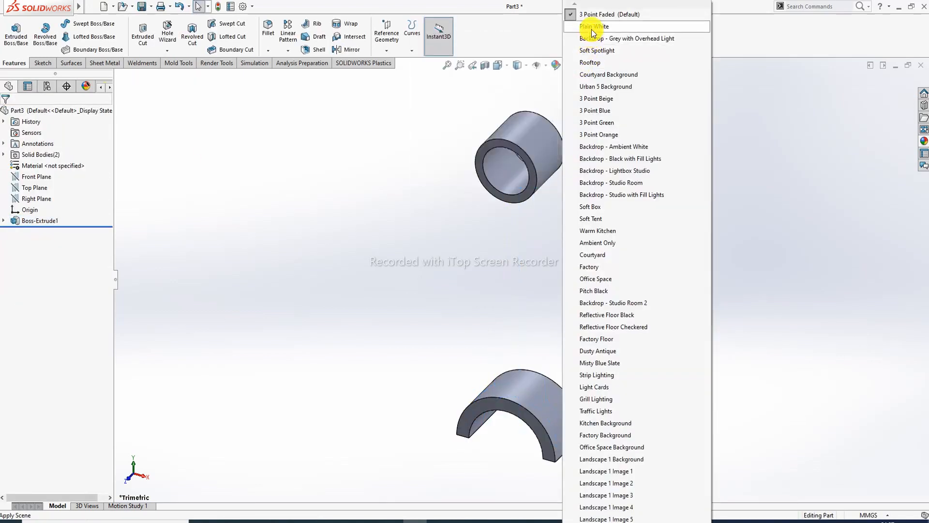
click(597, 66)
click(598, 66)
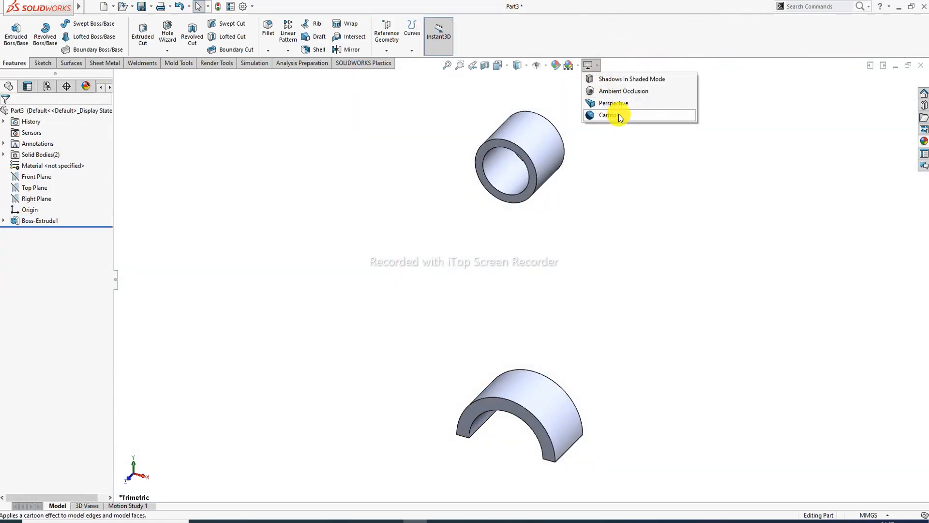
click(617, 115)
click(525, 272)
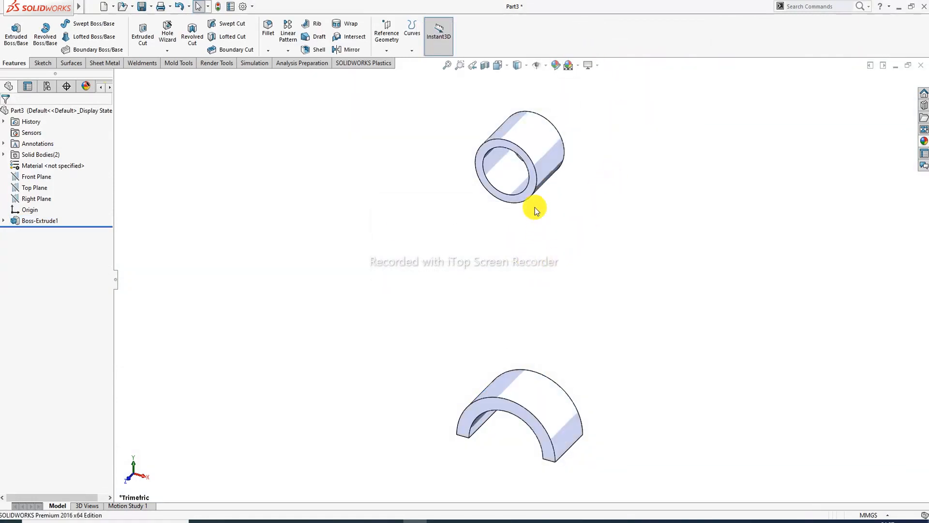
middle_drag(540, 249, 530, 223)
- Reuse Sketch1 to extrude the tapered shank region 19 mm mid-plane between the rings
click(4, 222)
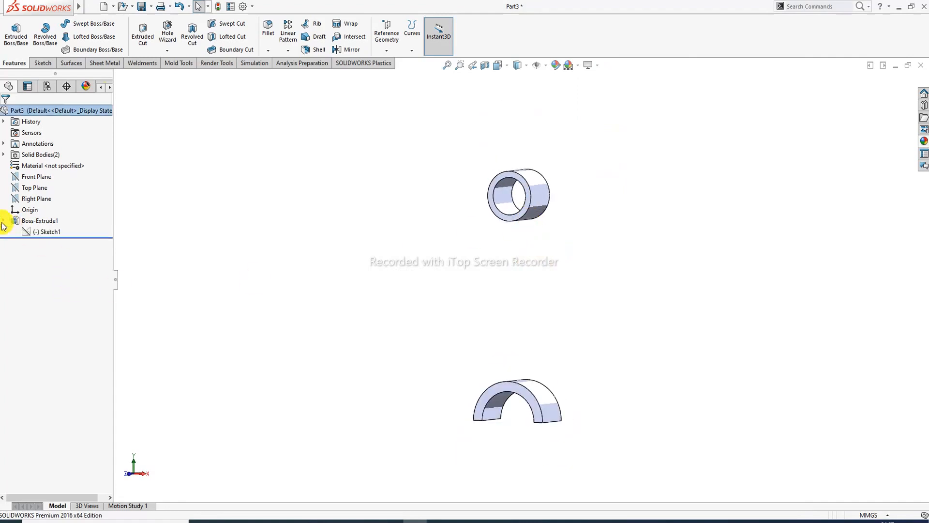
click(40, 232)
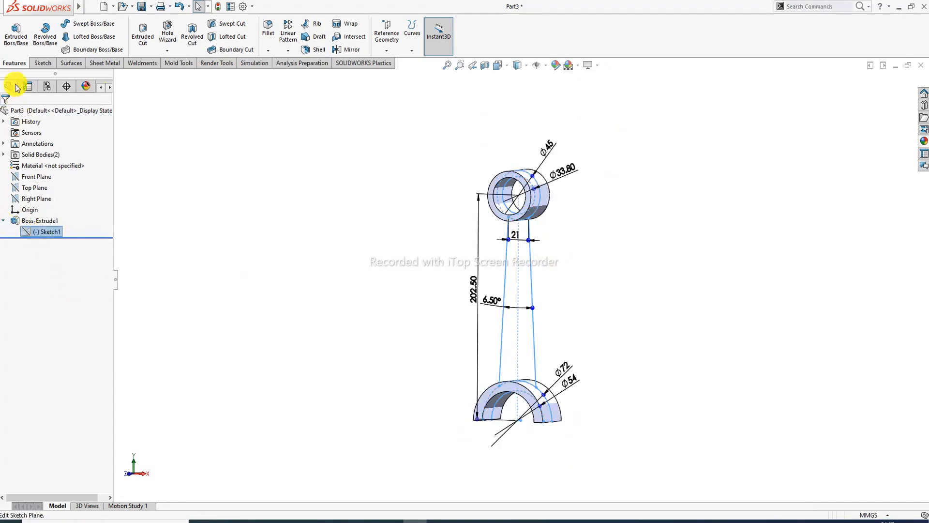
click(19, 37)
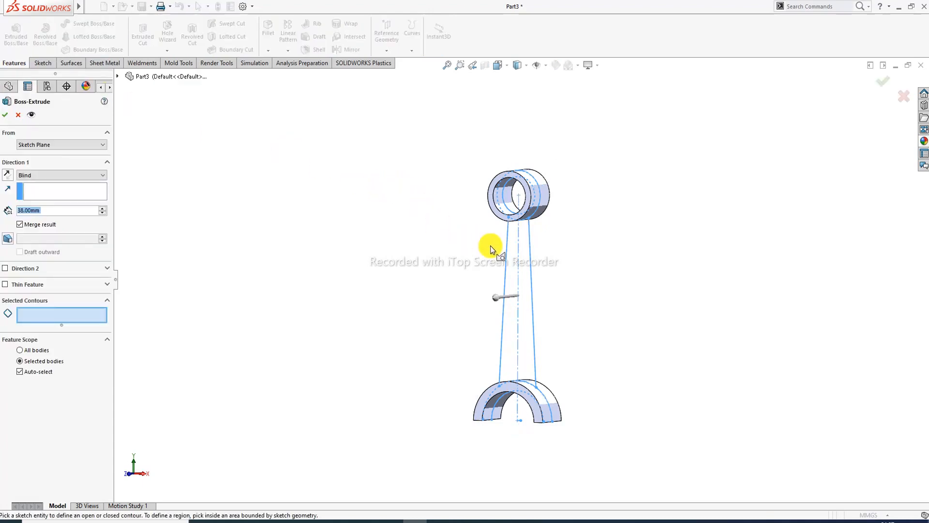
click(528, 254)
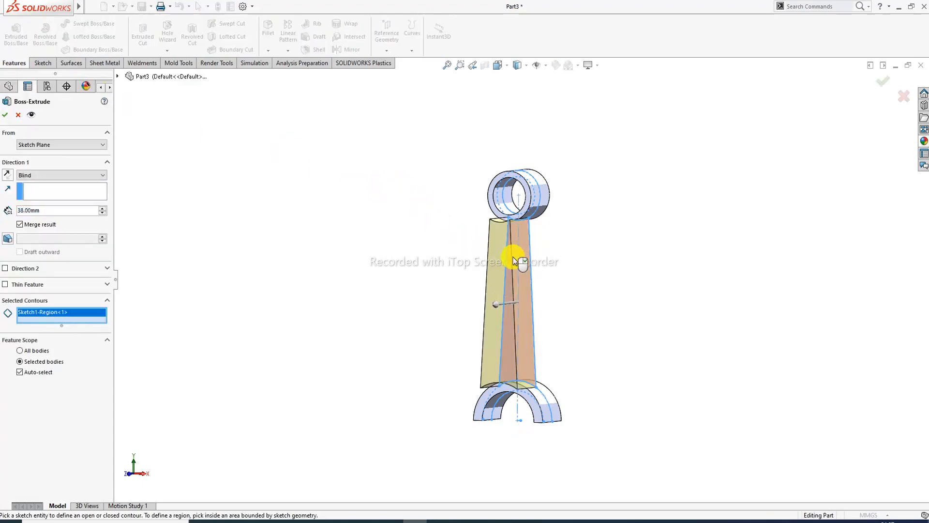
click(513, 257)
click(528, 261)
mouse_move(525, 263)
middle_down()
mouse_move(570, 183)
mouse_move(573, 195)
middle_up()
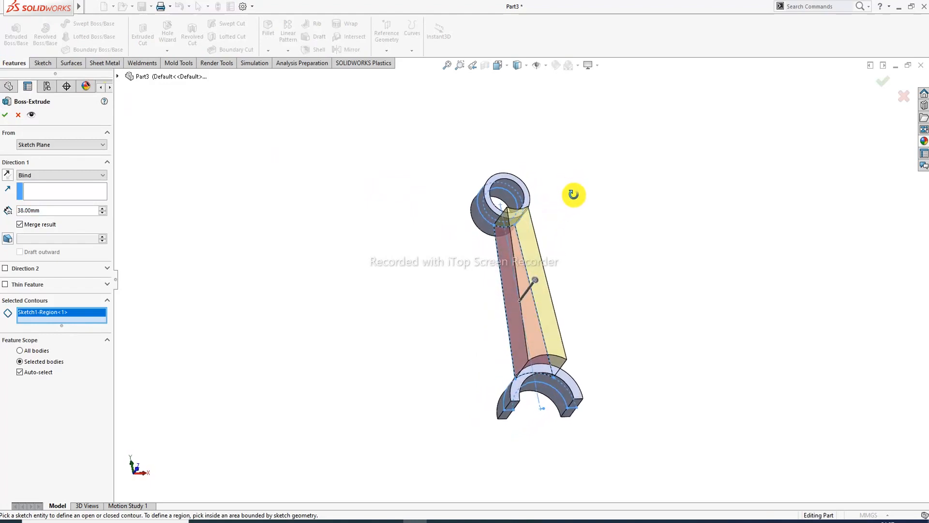
click(61, 182)
click(54, 228)
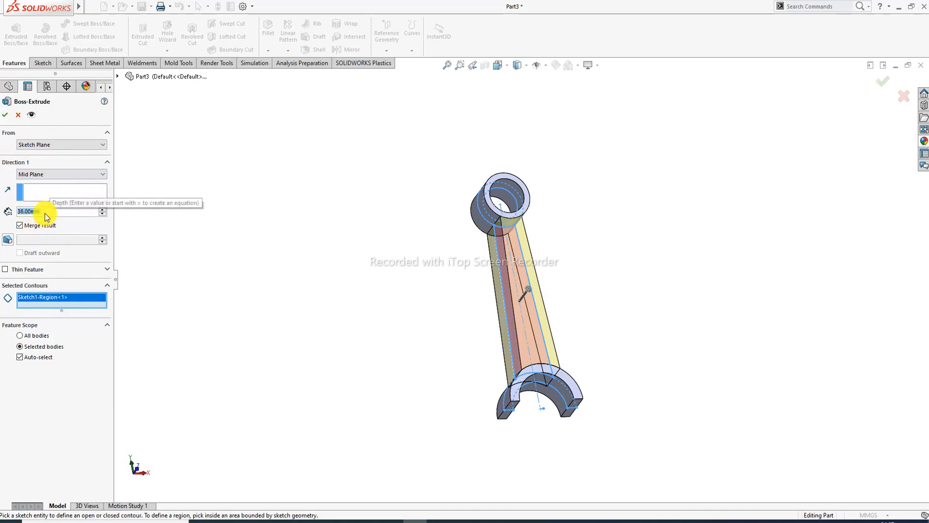
text(19)
key(Return)
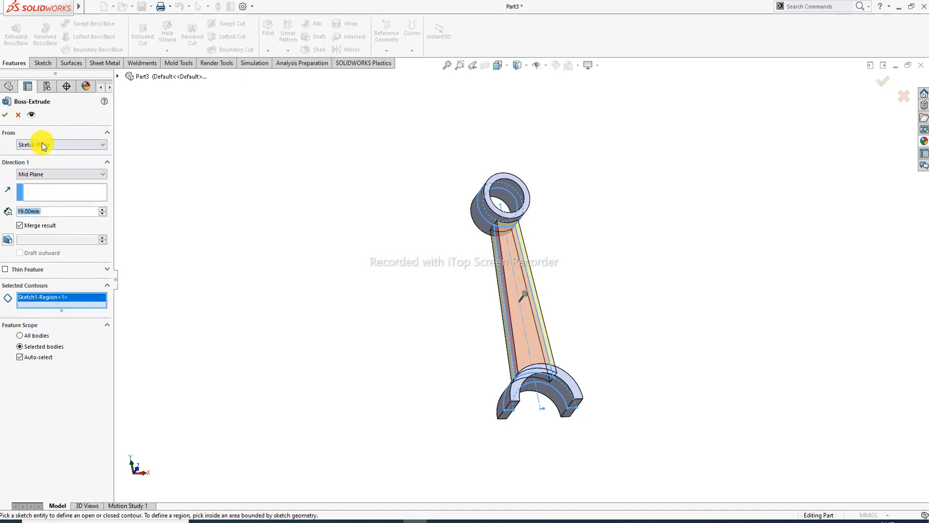
click(10, 117)
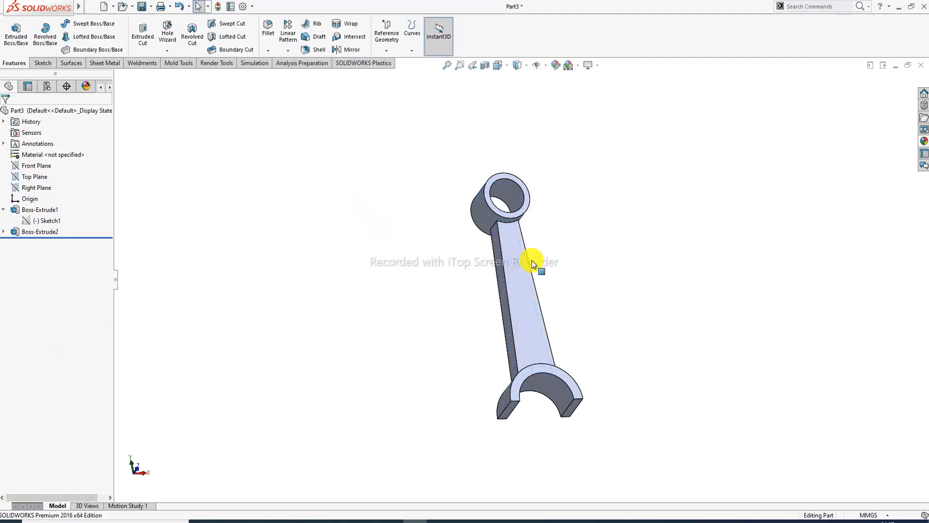
middle_drag(628, 325, 509, 287)
middle_drag(475, 335, 477, 318)
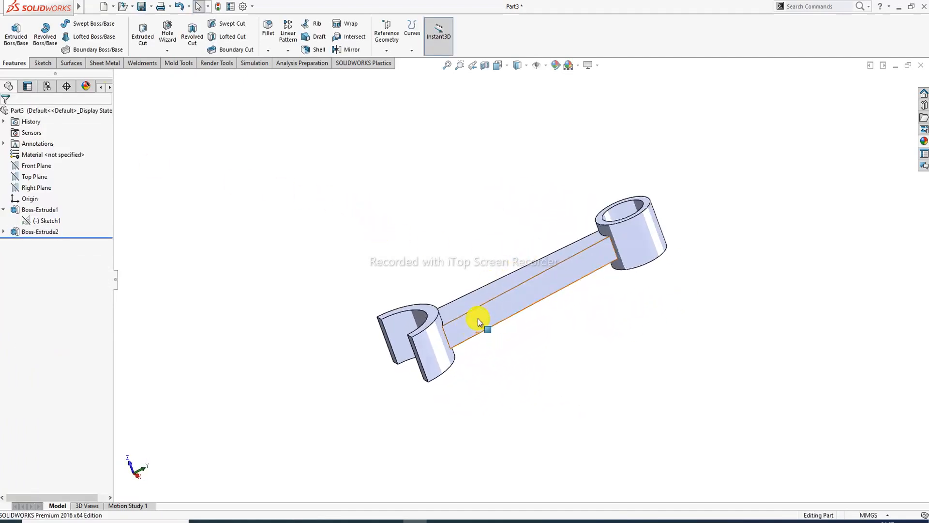
middle_drag(518, 235, 504, 310)
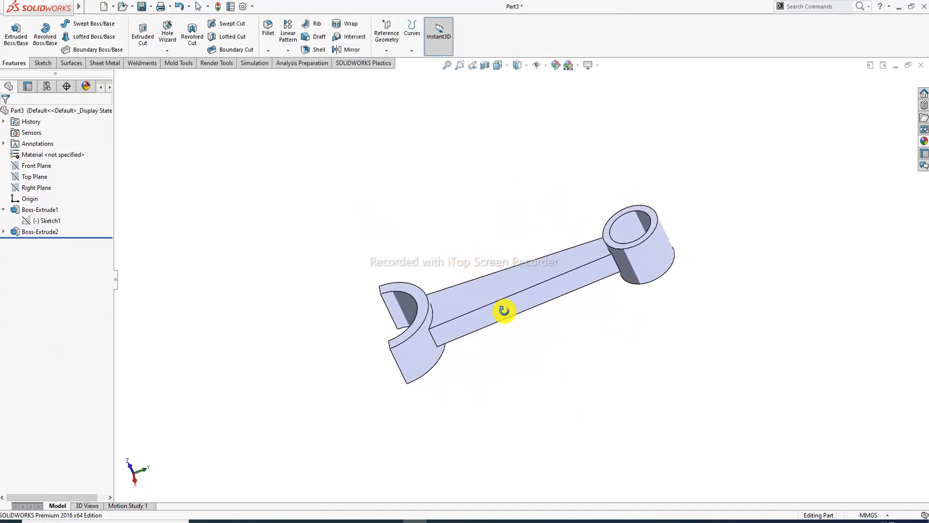
click(394, 521)
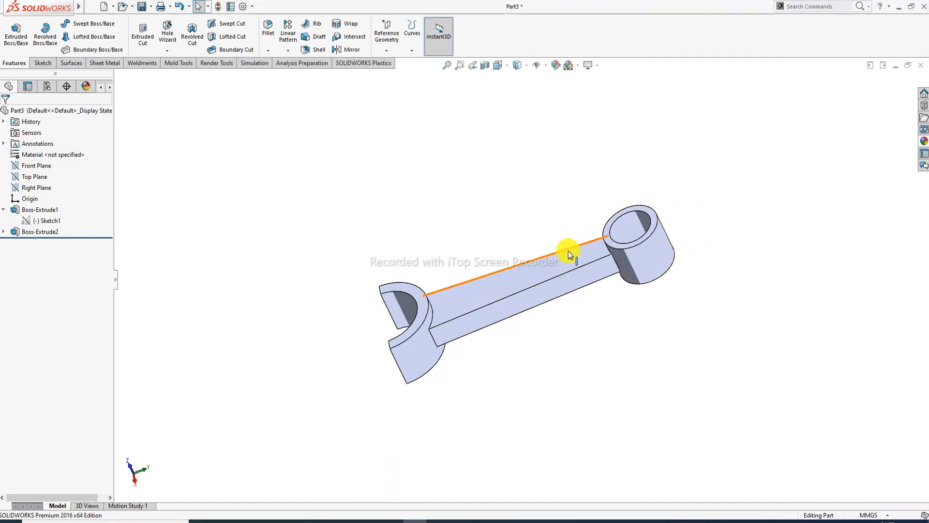
middle_drag(569, 255, 636, 245)
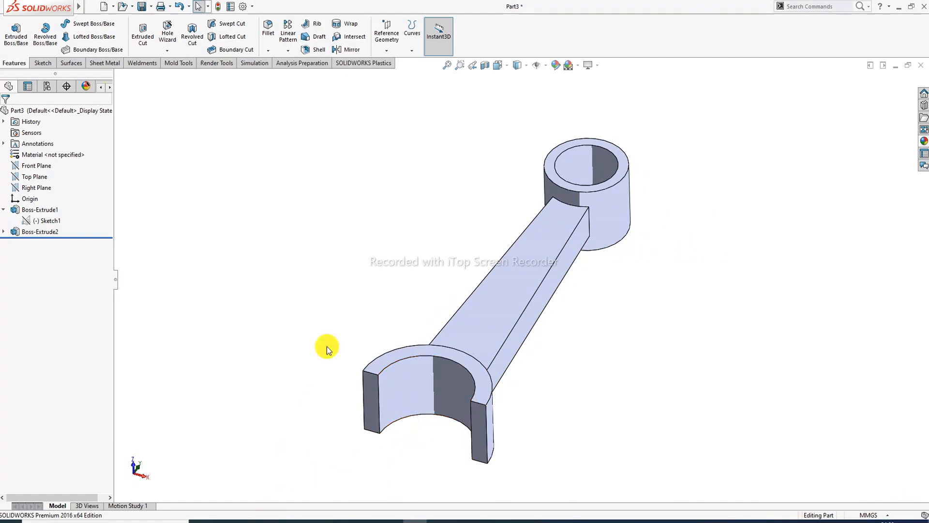
click(274, 521)
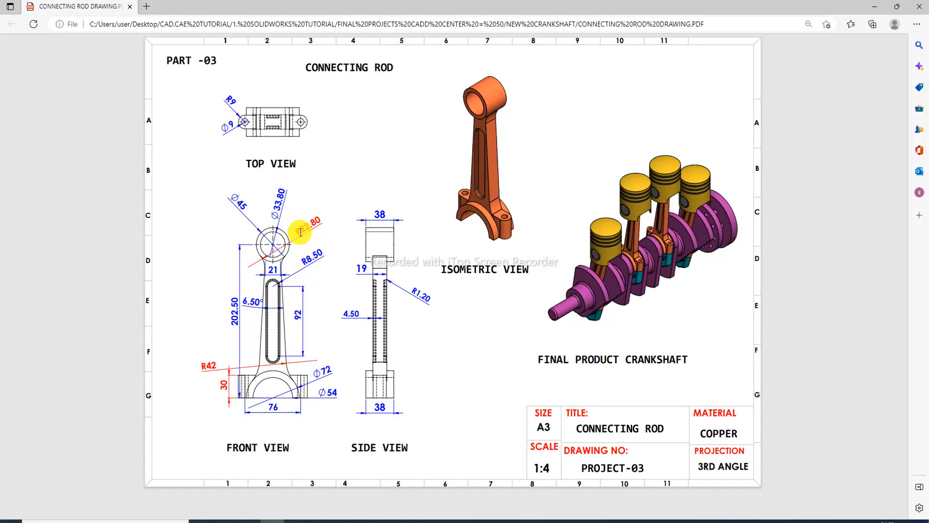
click(273, 521)
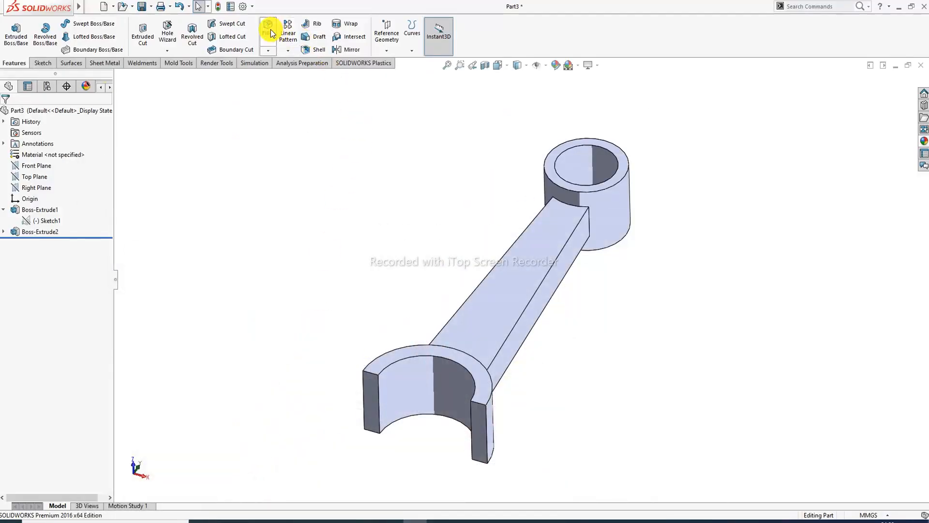
- Fillet the shank-to-small-end edges at 22.8 mm, checking the radius on the drawing
click(268, 28)
middle_drag(593, 228, 552, 195)
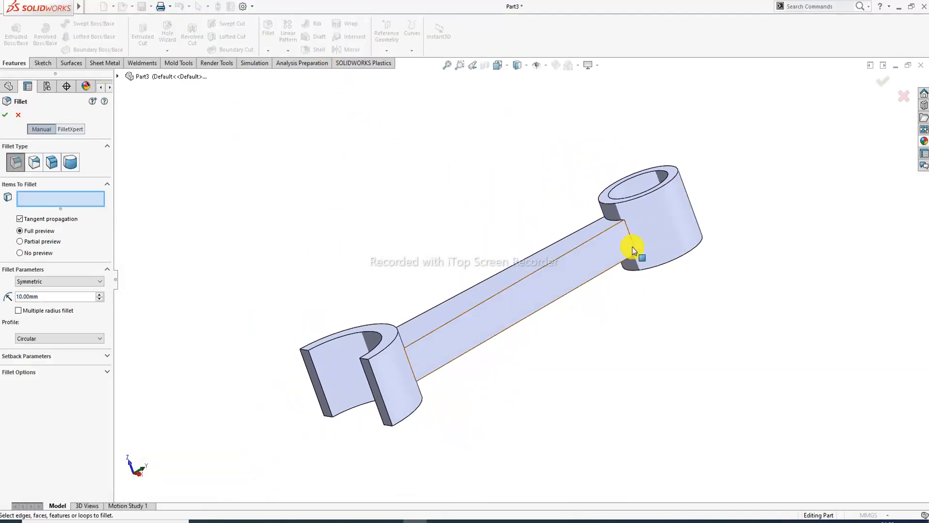
scroll(632, 247, down, 2)
click(614, 231)
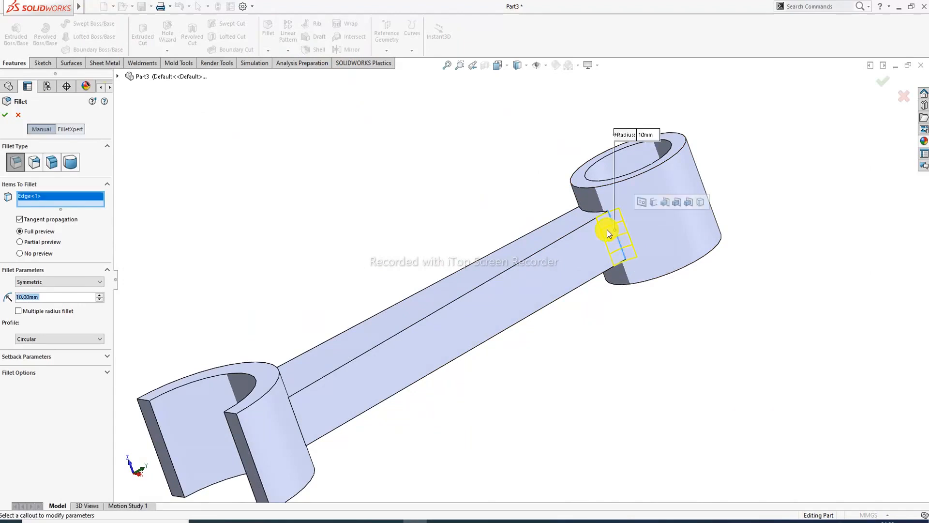
text(2)
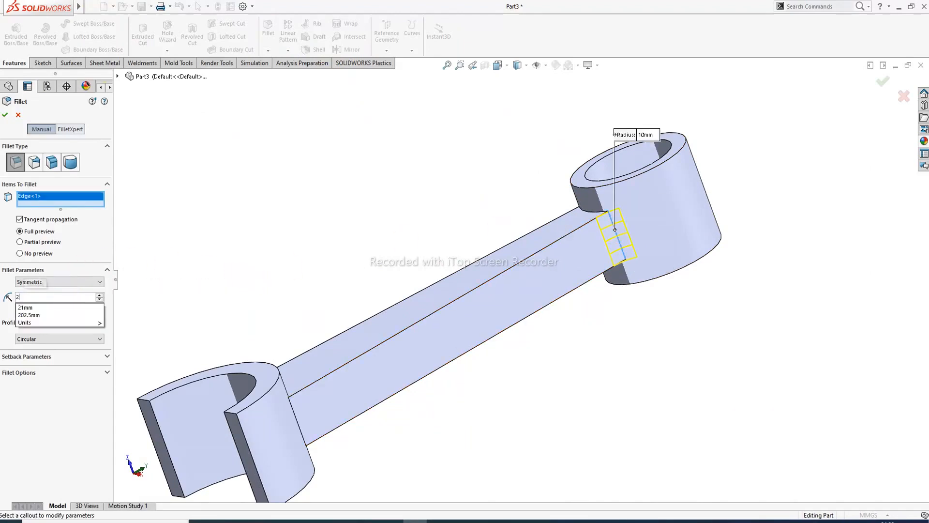
text(2.)
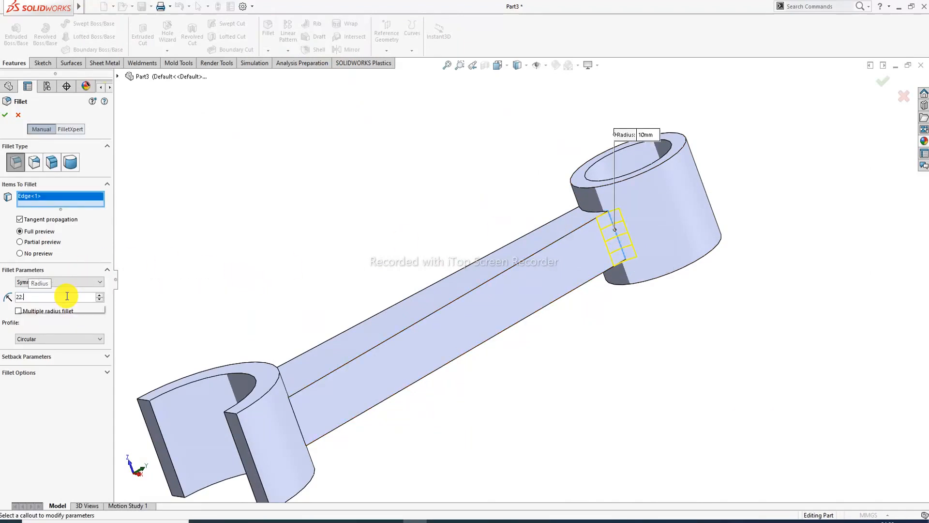
text(8)
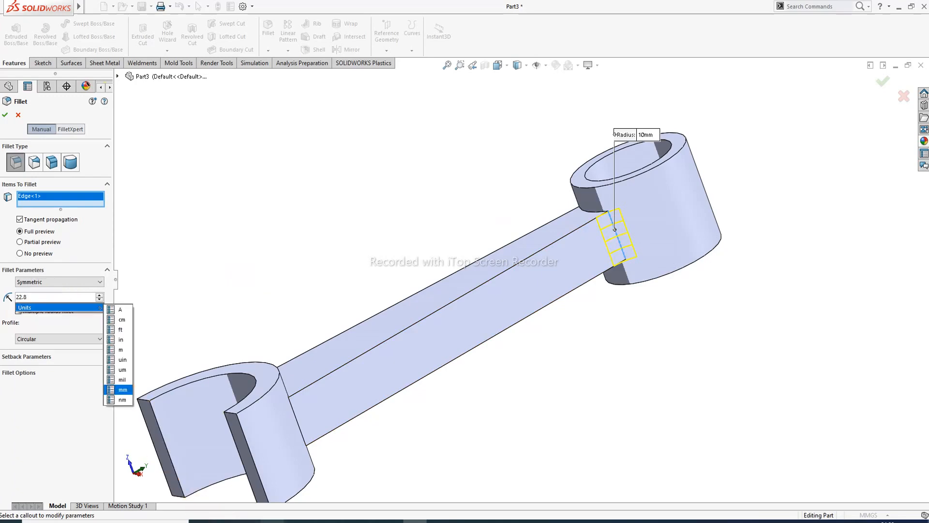
click(273, 520)
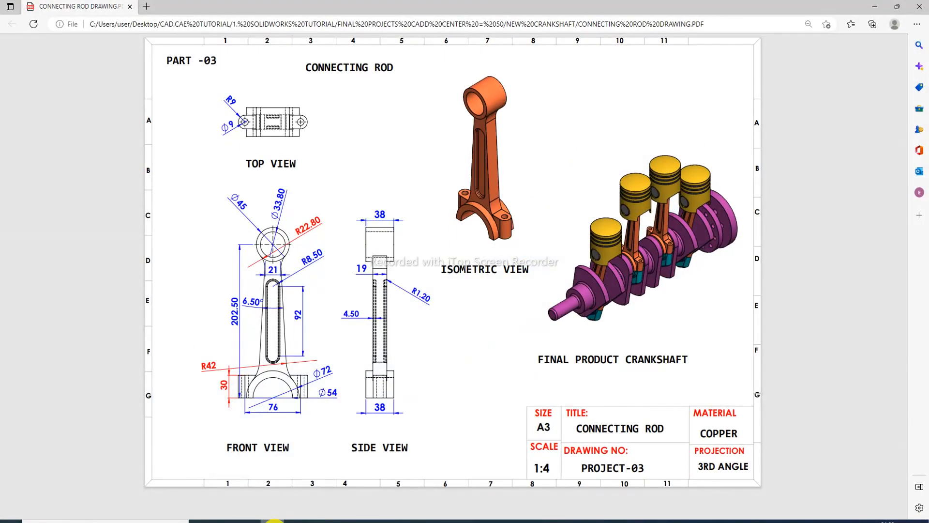
click(275, 521)
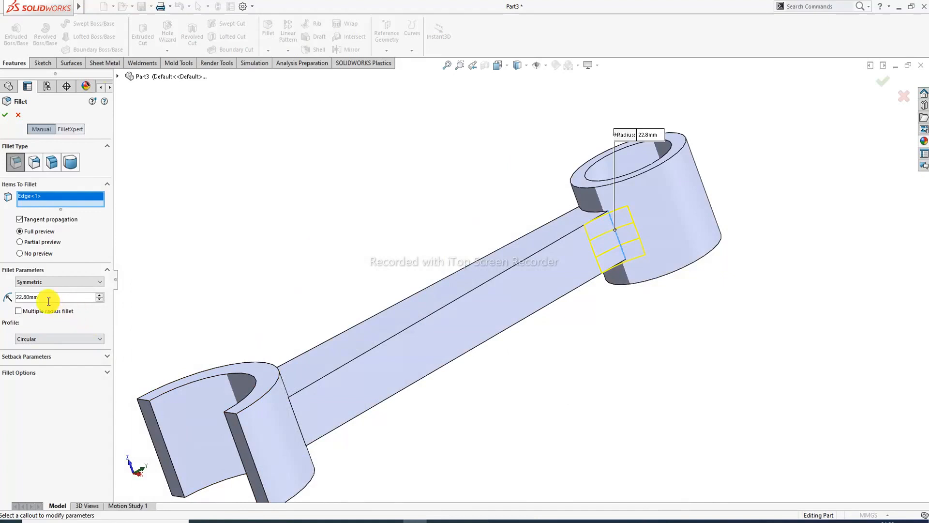
middle_drag(504, 154, 430, 174)
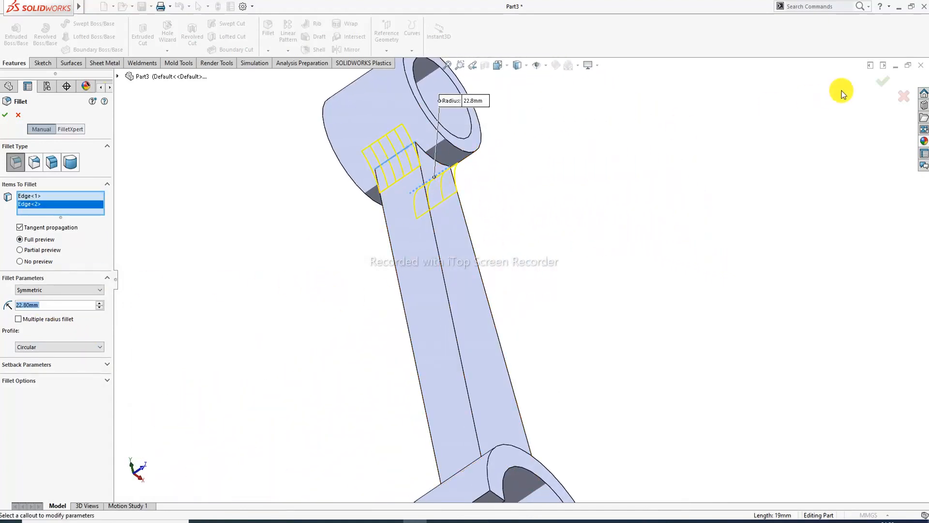
click(883, 81)
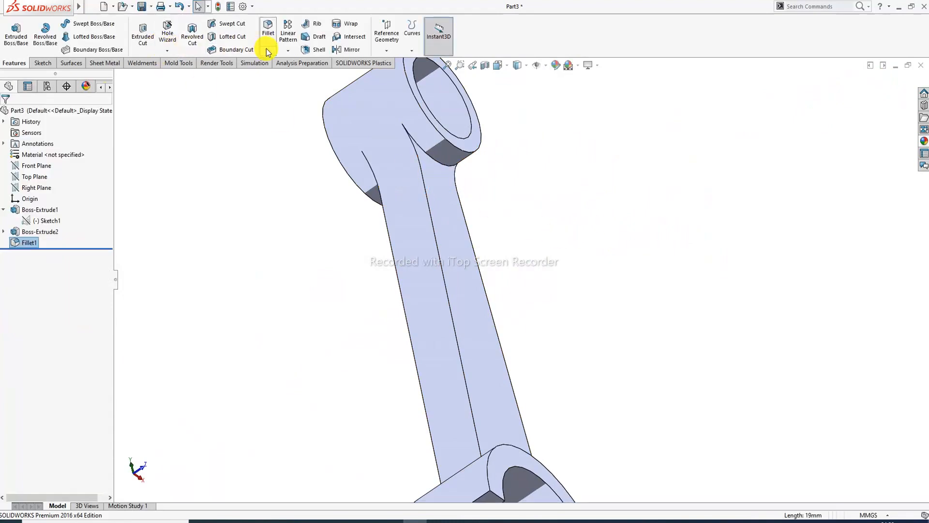
- Fillet both big-end shank edges at 42 mm, then inspect the rod against the drawing PDF
click(269, 30)
middle_drag(529, 473, 503, 412)
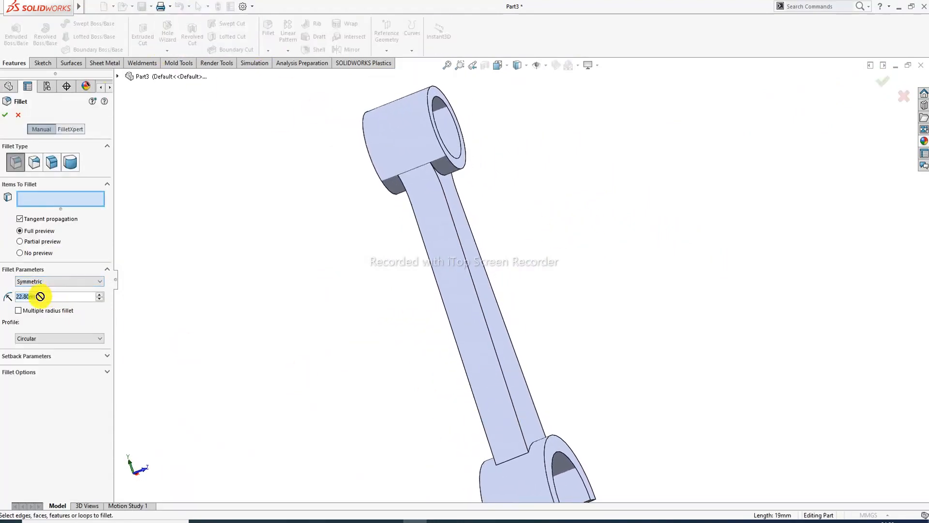
text(4)
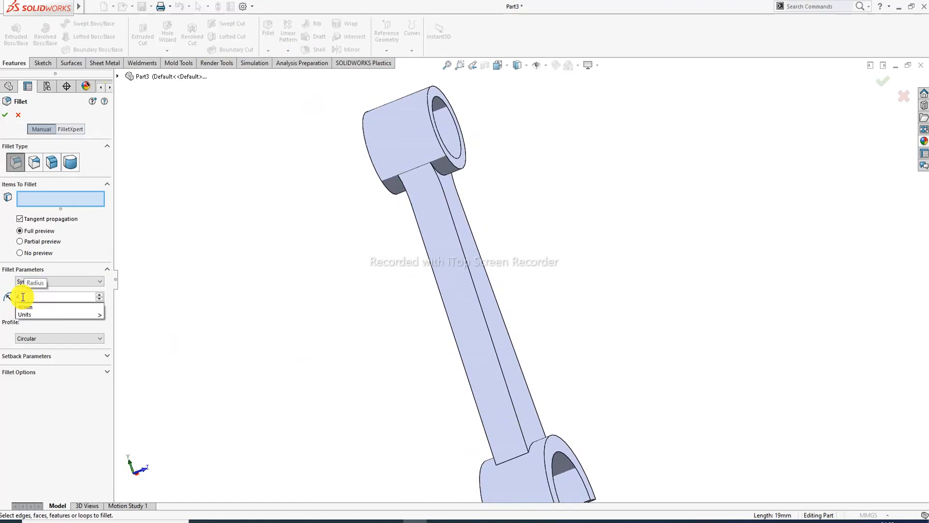
text(5)
key(Return)
scroll(503, 426, down, 3)
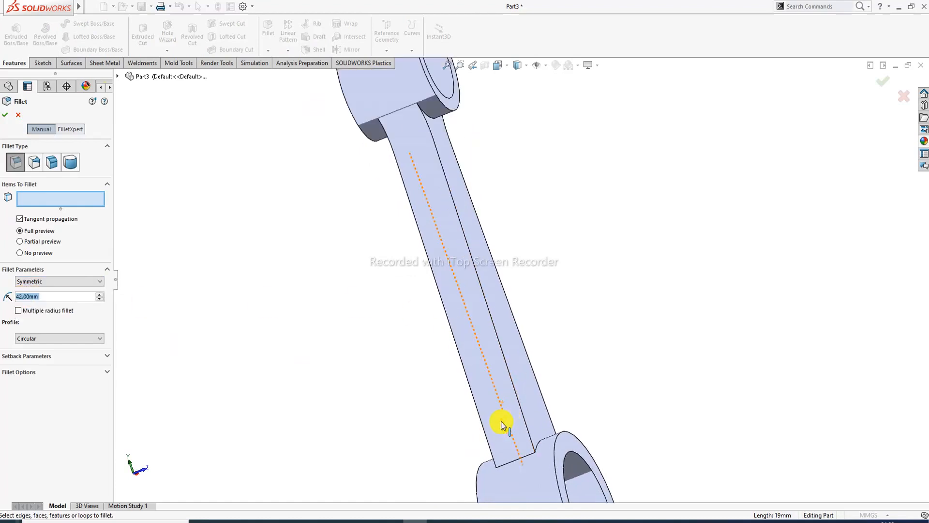
click(527, 462)
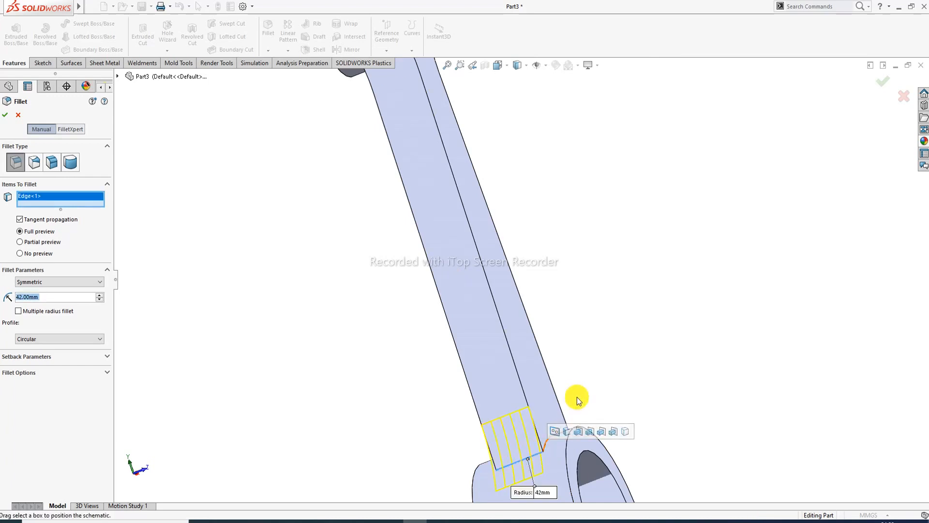
middle_drag(577, 397, 483, 469)
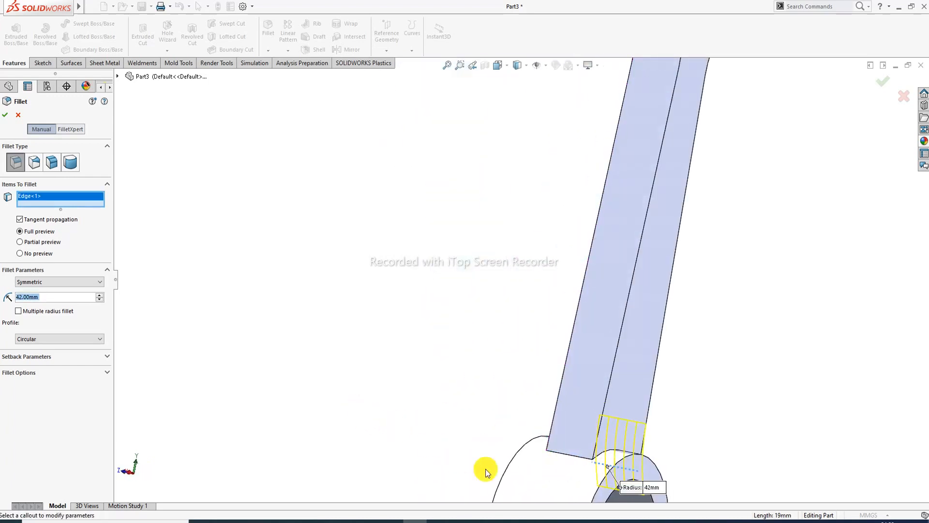
click(563, 457)
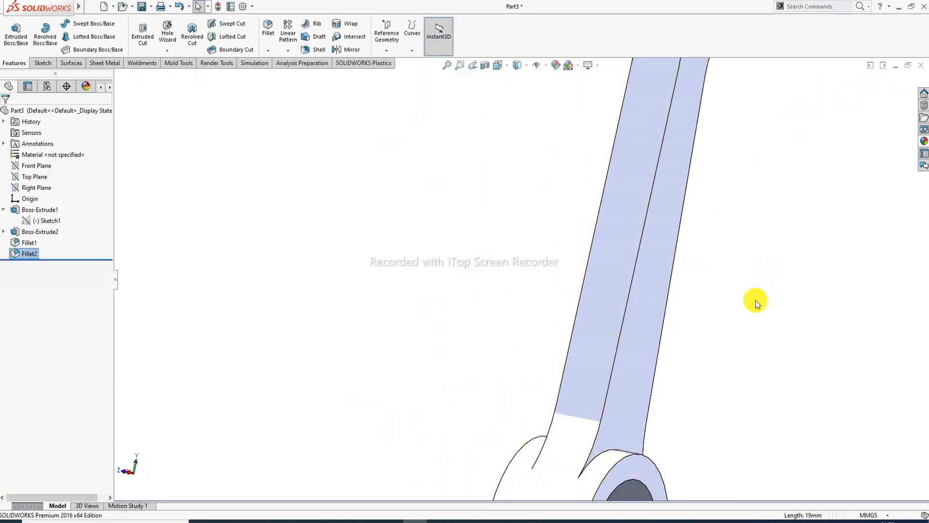
key(f)
middle_drag(634, 296, 549, 270)
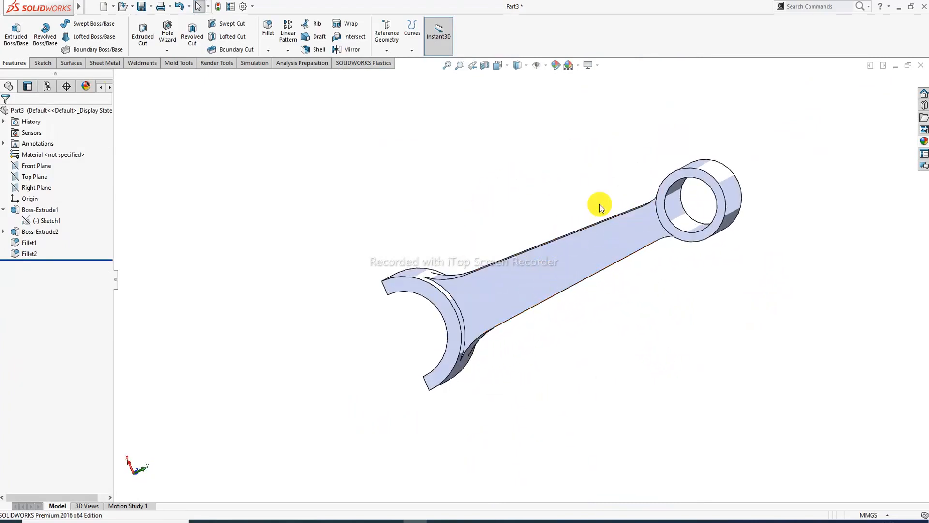
middle_drag(600, 204, 548, 118)
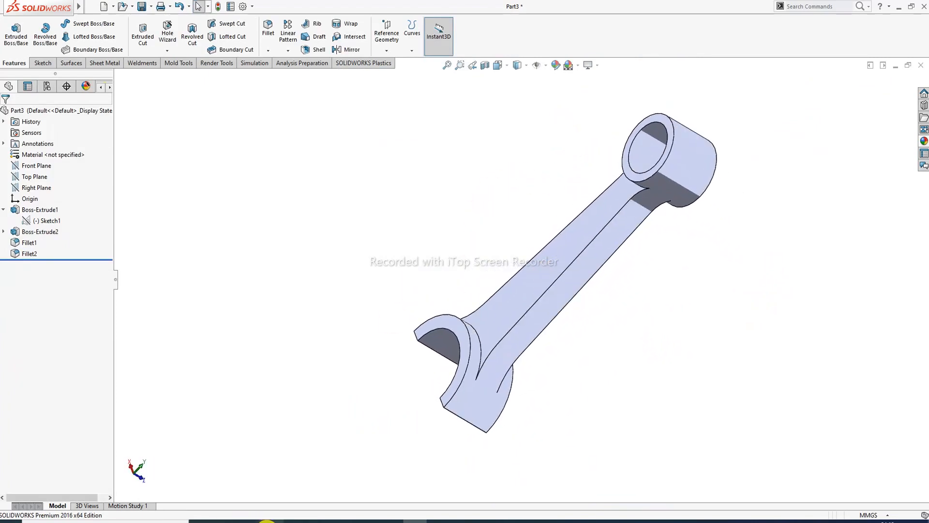
click(269, 521)
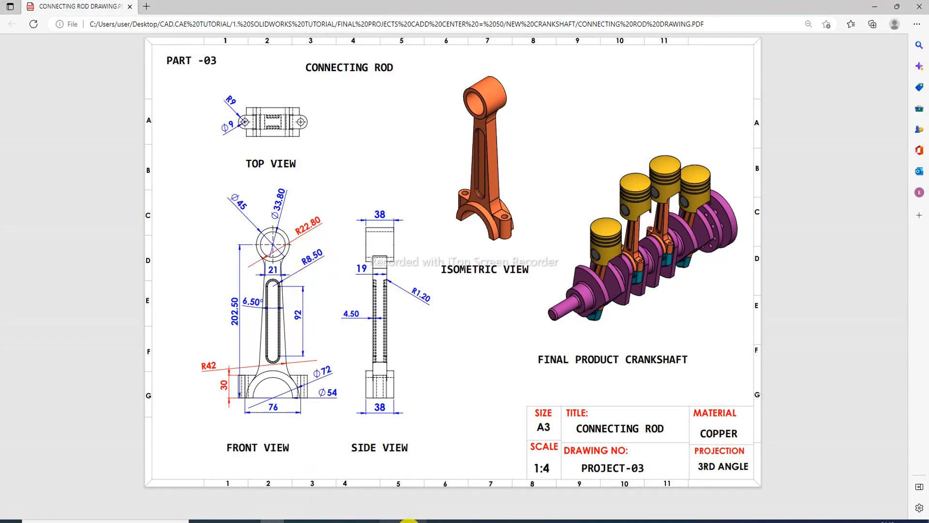
- Start a new sketch on the shank's flat face, viewed normal to it
click(417, 521)
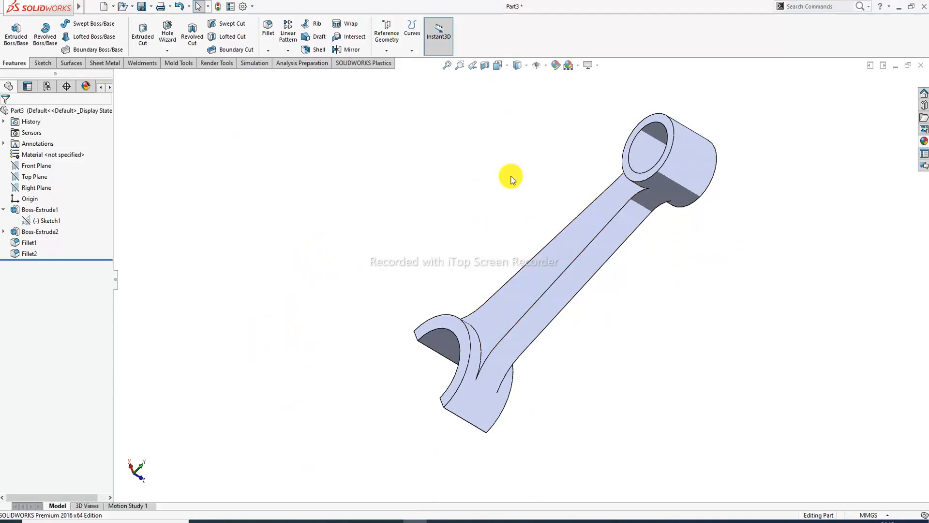
click(584, 235)
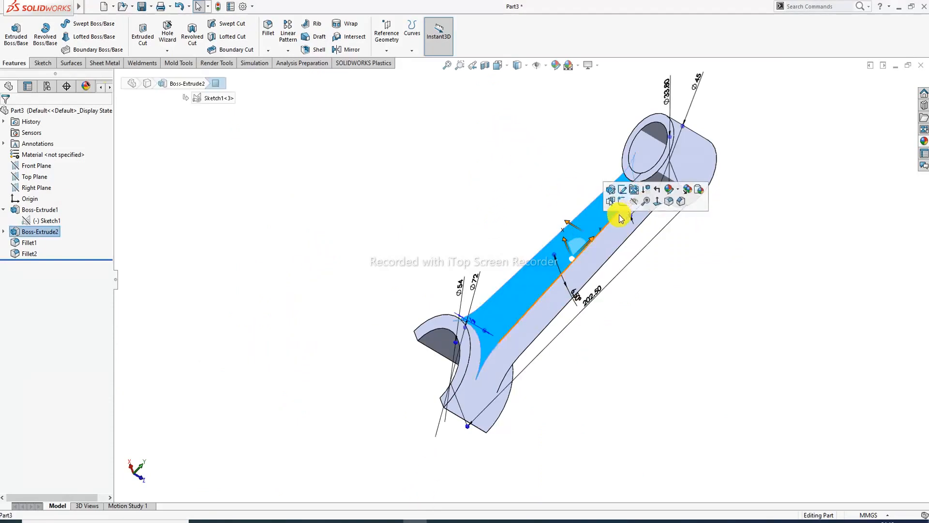
click(623, 202)
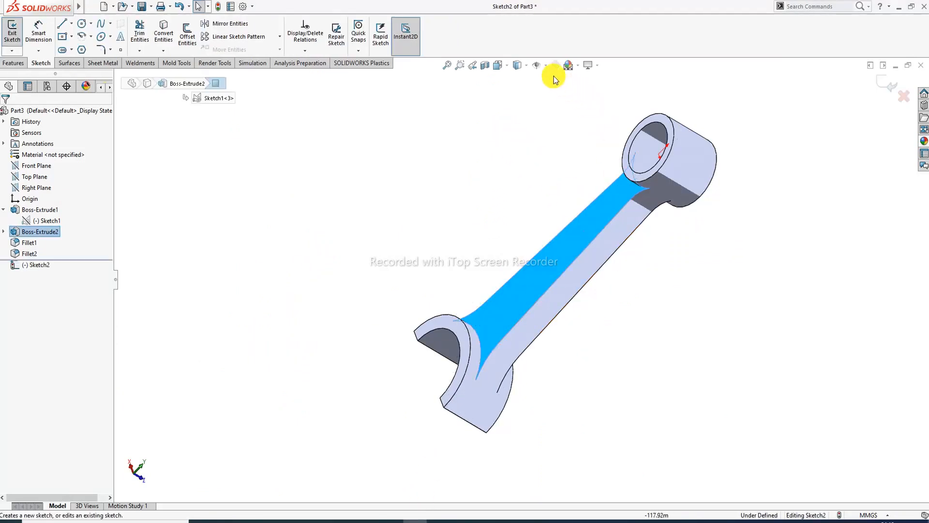
click(506, 65)
click(553, 122)
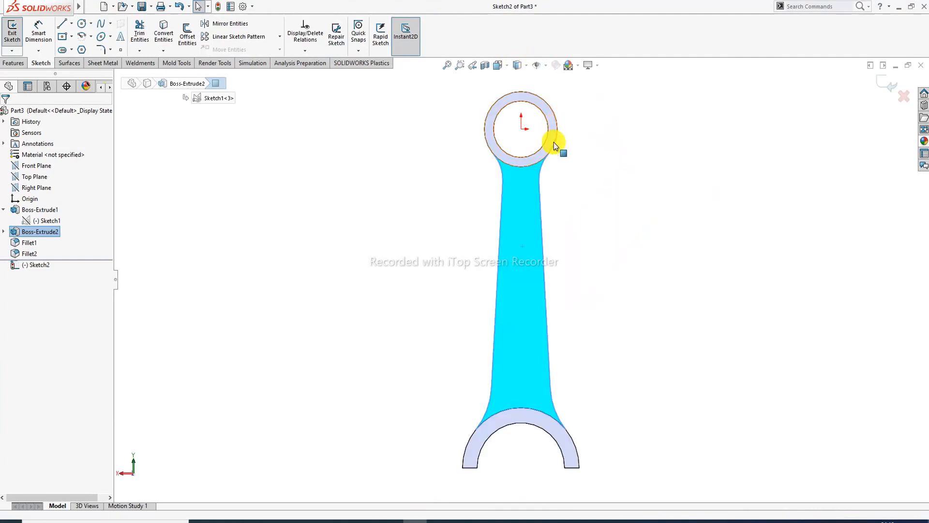
- Draw a vertical centerline from the small-end centre down to the big end
click(71, 24)
click(91, 48)
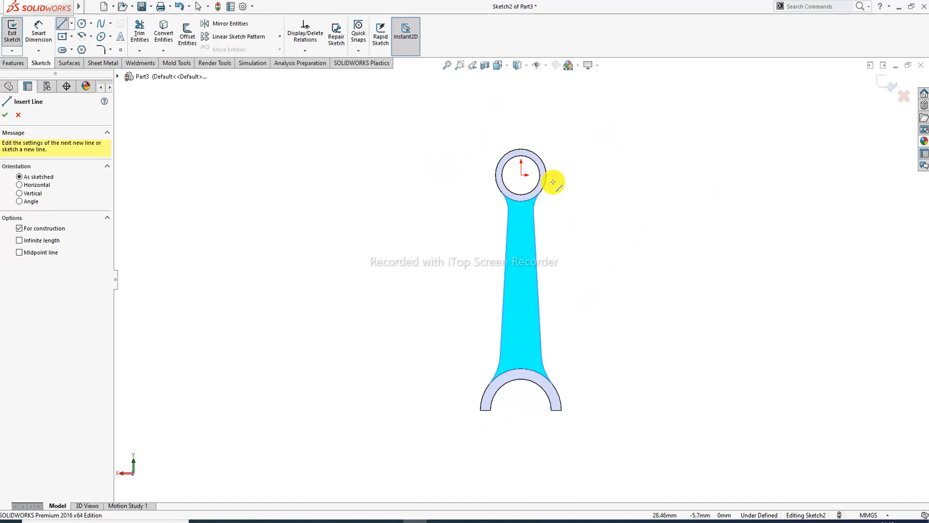
click(521, 174)
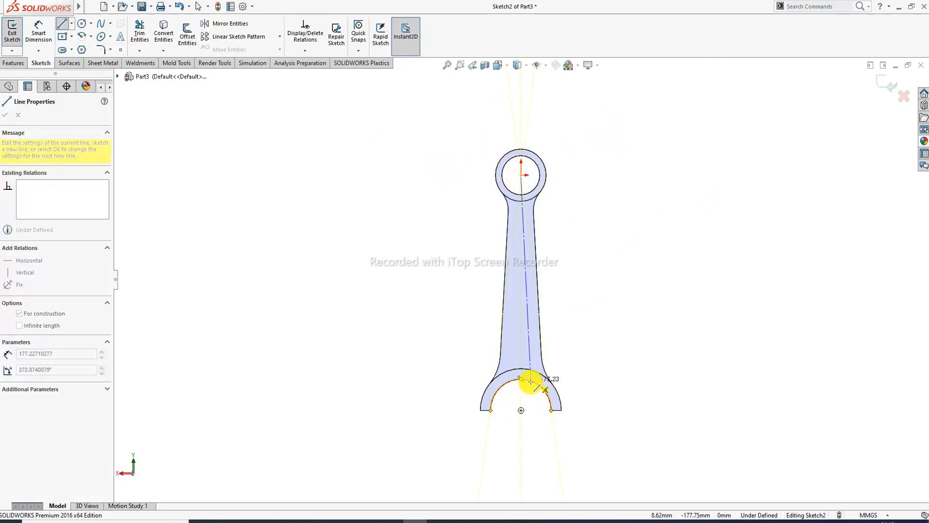
click(521, 410)
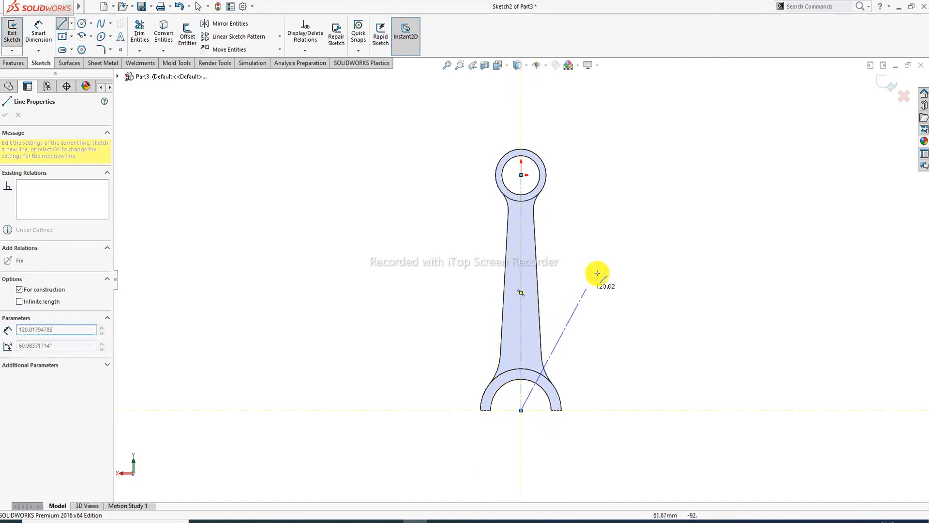
right_click(610, 260)
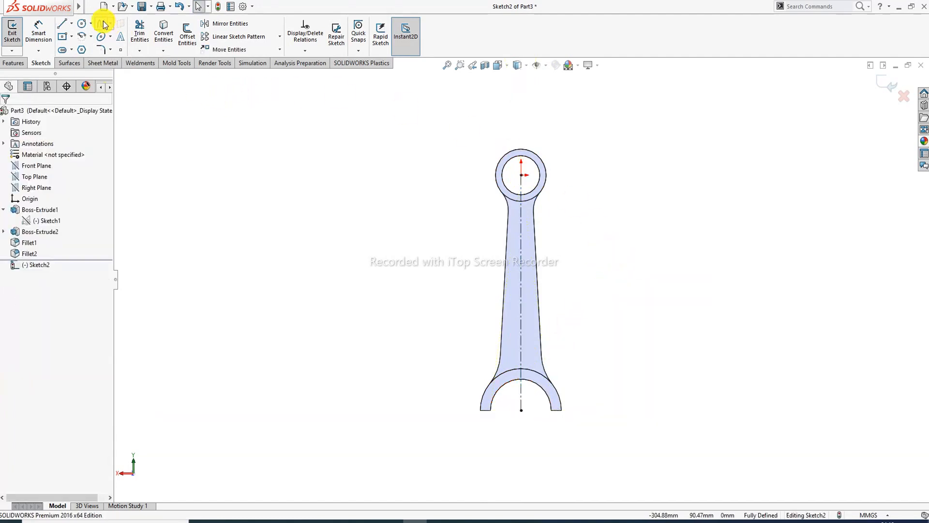
- Draw a centre-point straight slot along the centerline
click(71, 50)
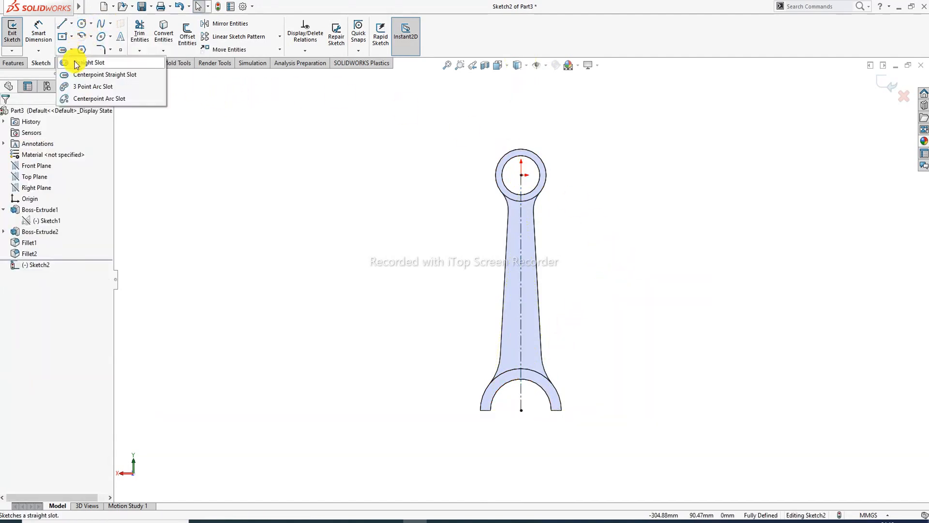
click(82, 75)
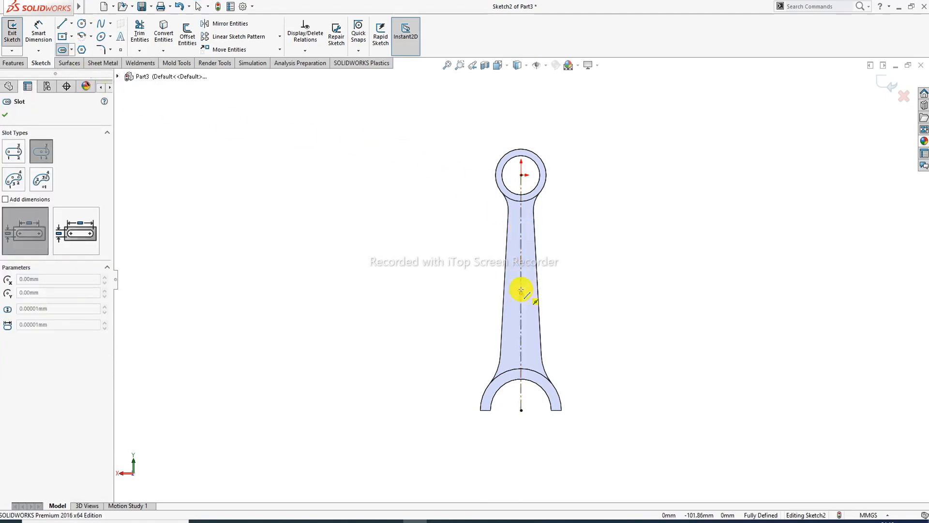
click(520, 228)
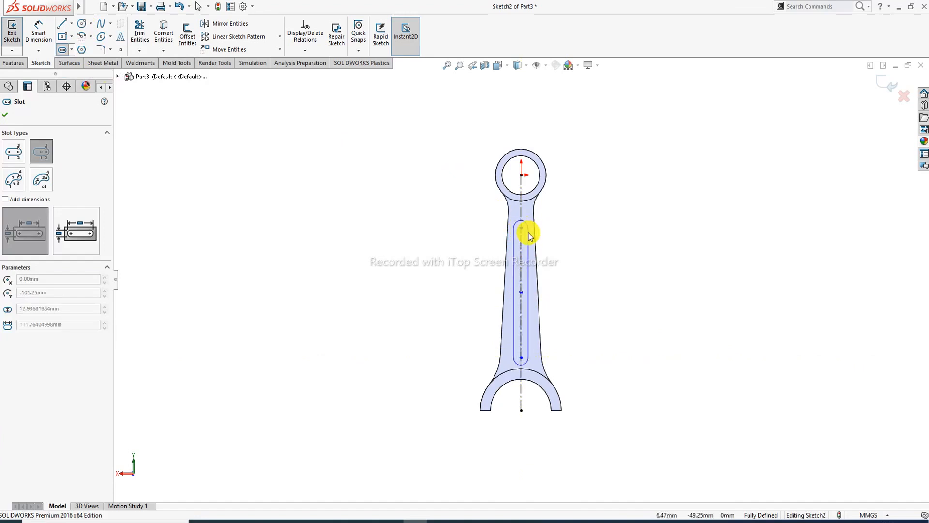
click(531, 236)
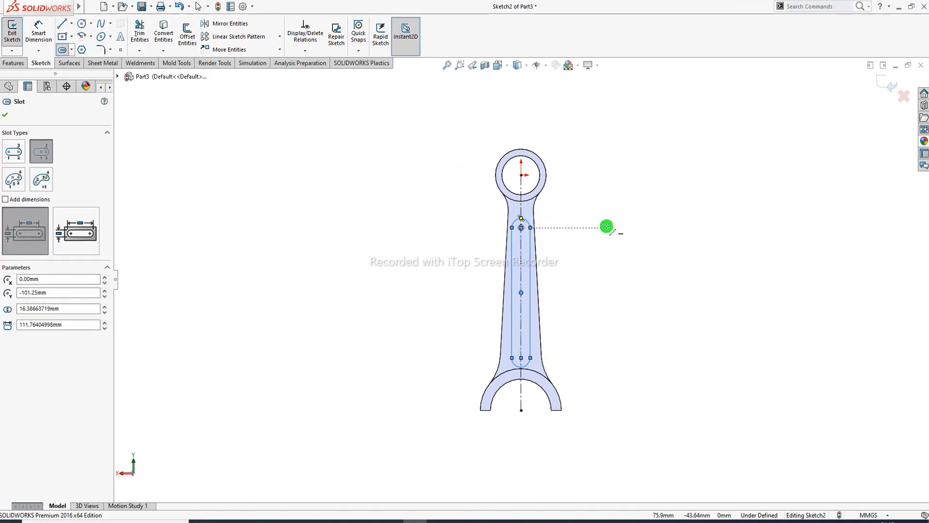
right_click(607, 226)
click(628, 233)
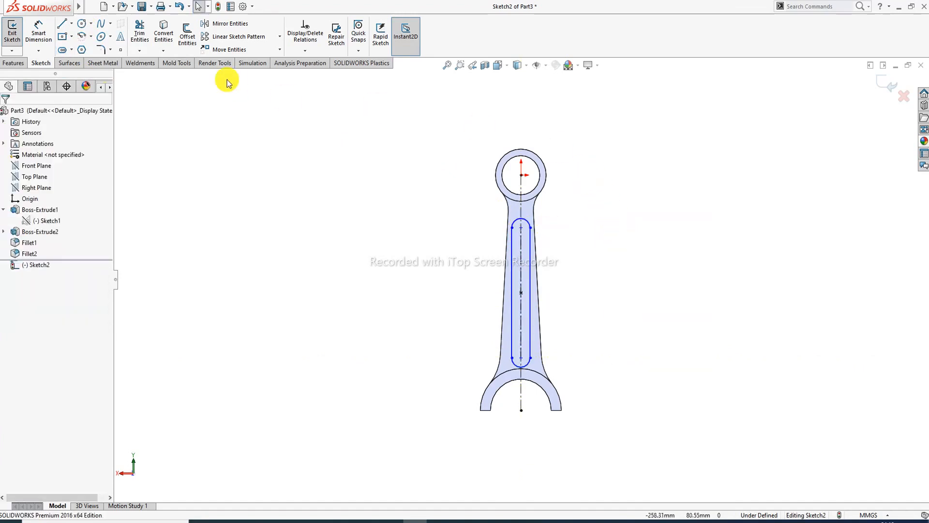
- Dimension the slot's end radius as R8.50
click(38, 30)
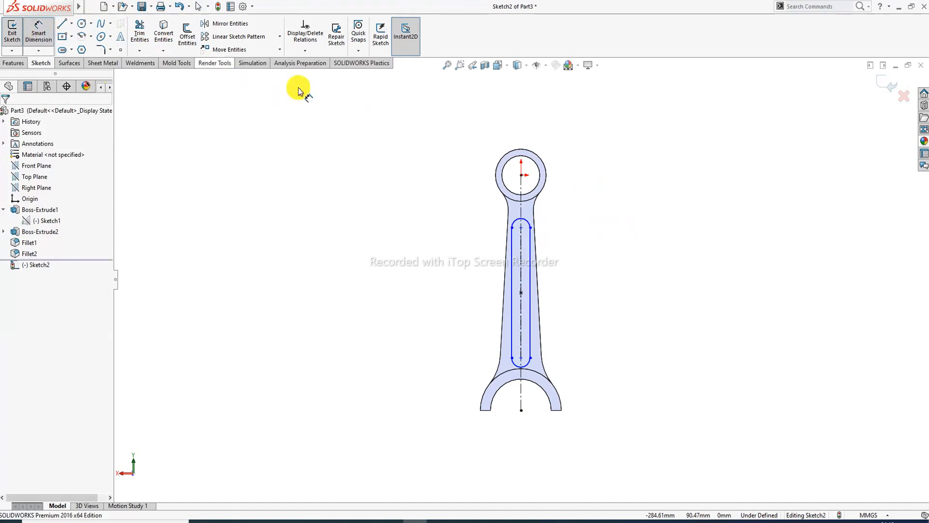
click(527, 222)
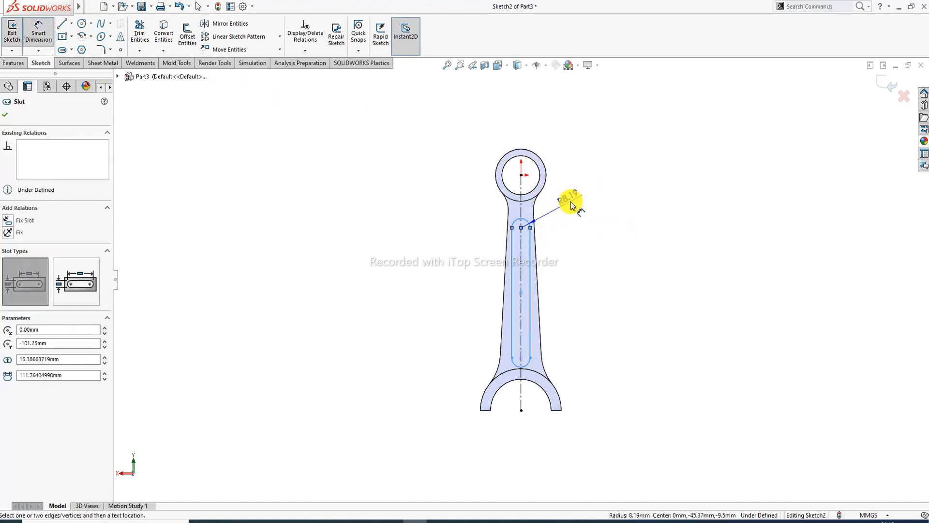
click(571, 203)
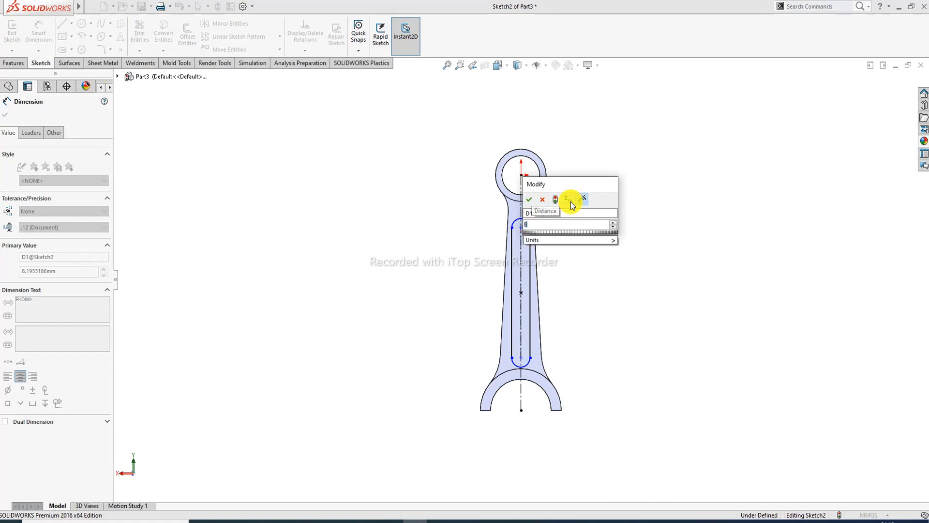
text(8.5)
key(Return)
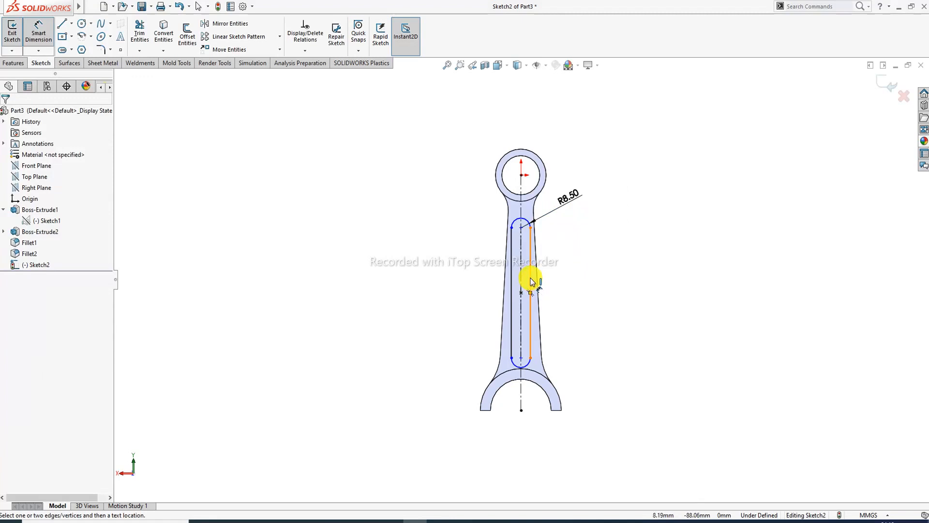
- Dimension the slot's centre-to-centre length as 92, then check it against the PDF drawing
click(521, 277)
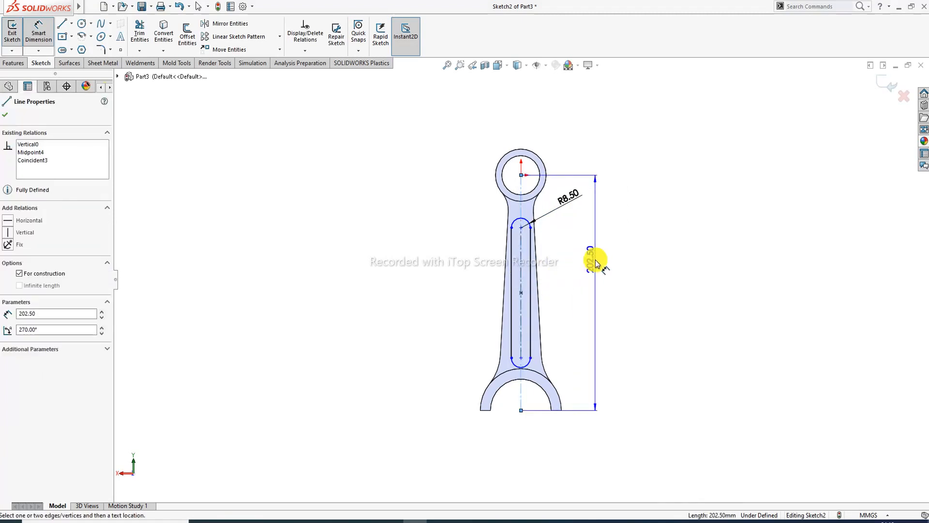
key(Escape)
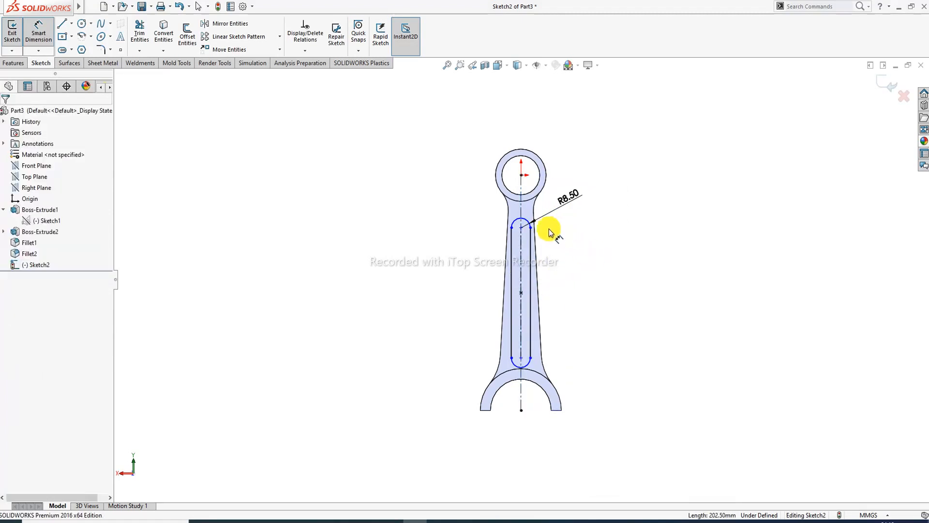
click(514, 361)
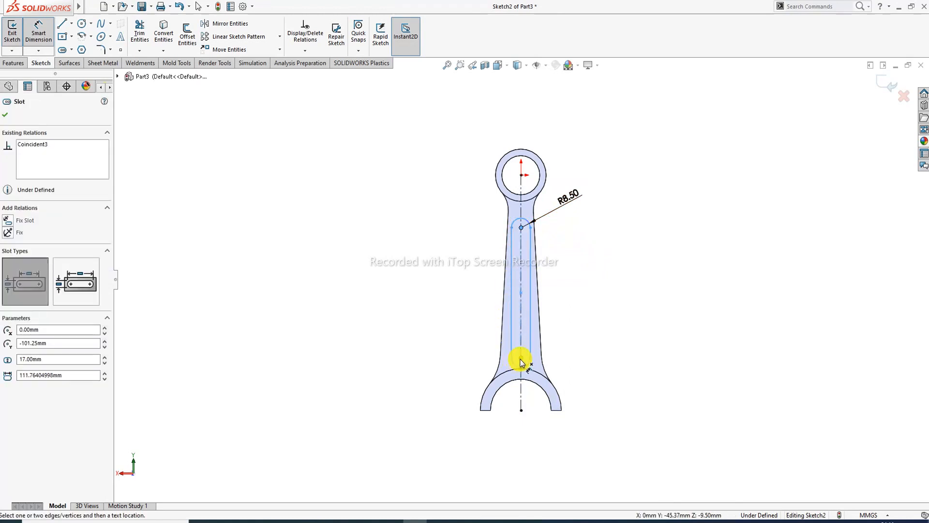
click(589, 284)
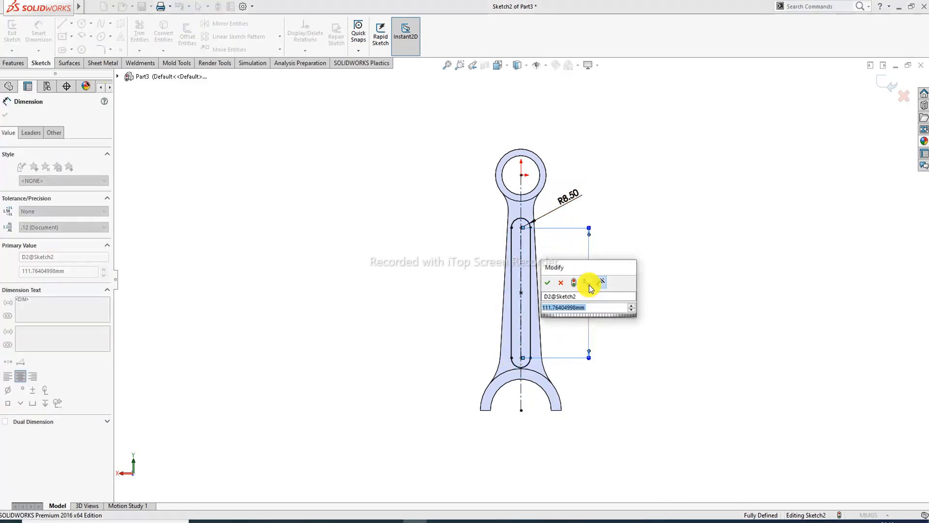
text(92)
key(Return)
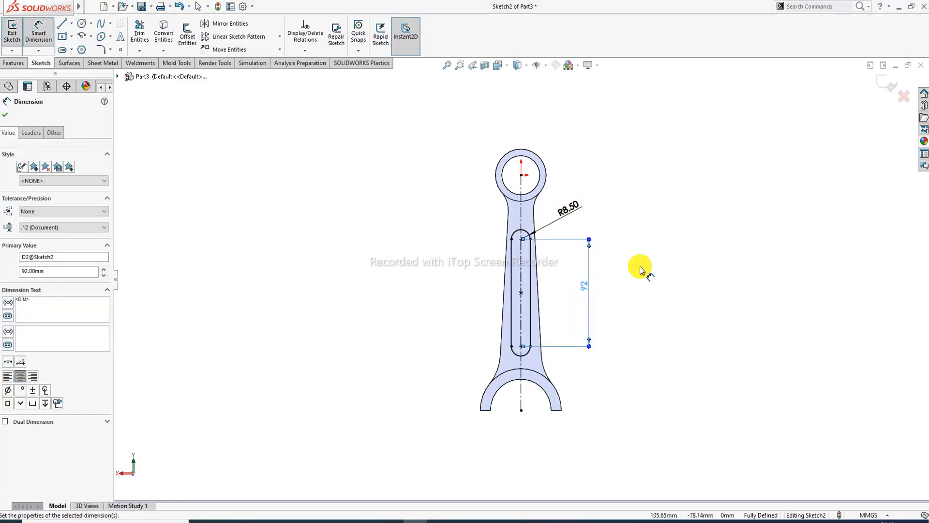
click(640, 269)
right_click(658, 183)
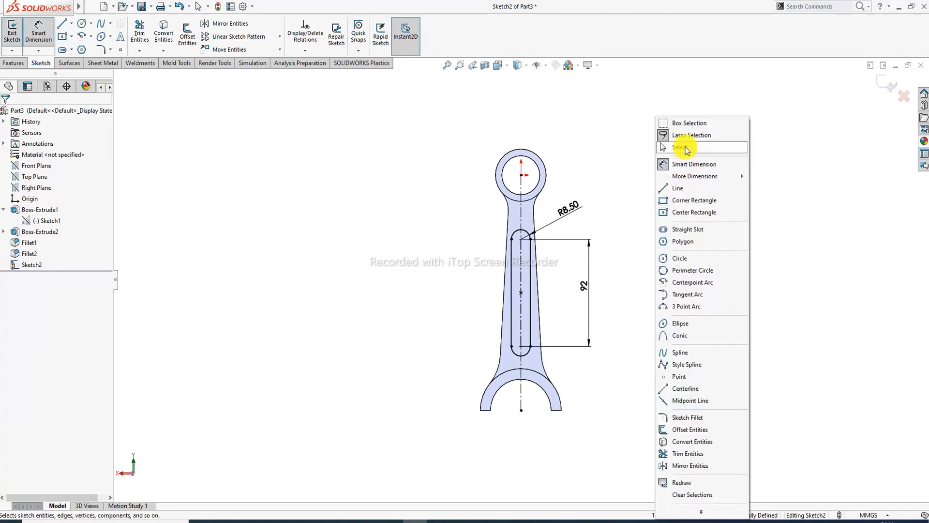
click(686, 150)
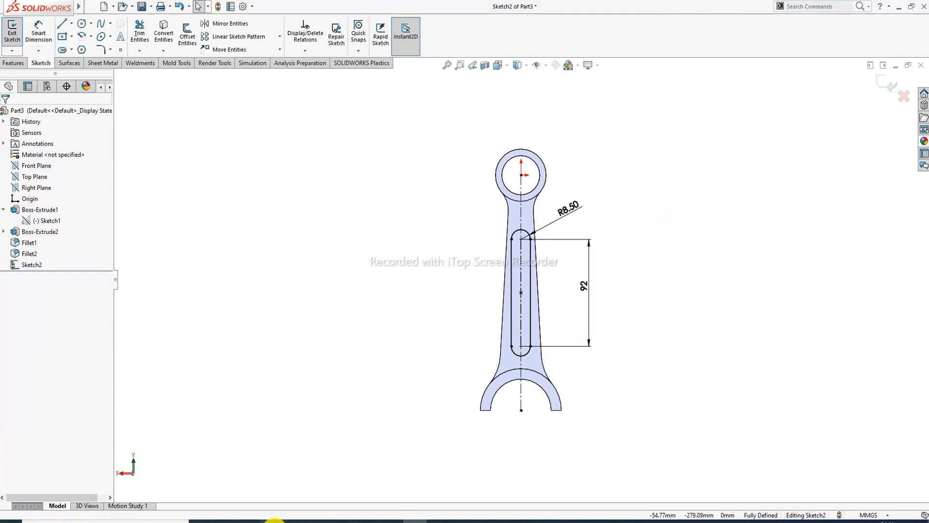
click(274, 520)
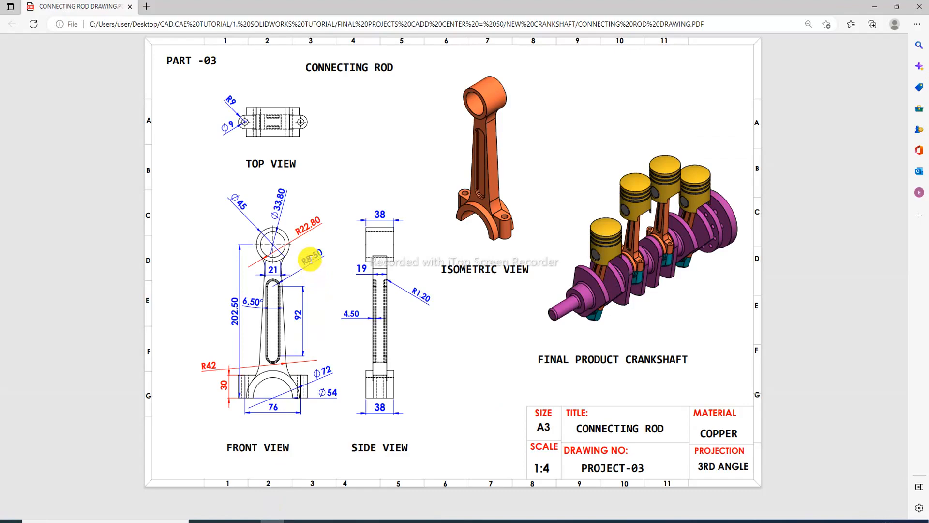
click(274, 520)
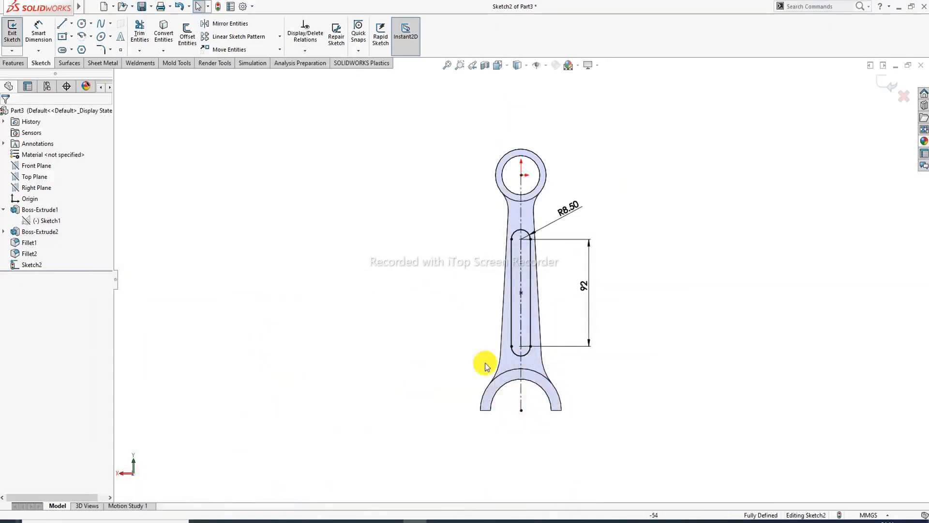
- Exit the slot sketch and start an Extruded Cut, checking the required depth on the drawing PDF
click(885, 88)
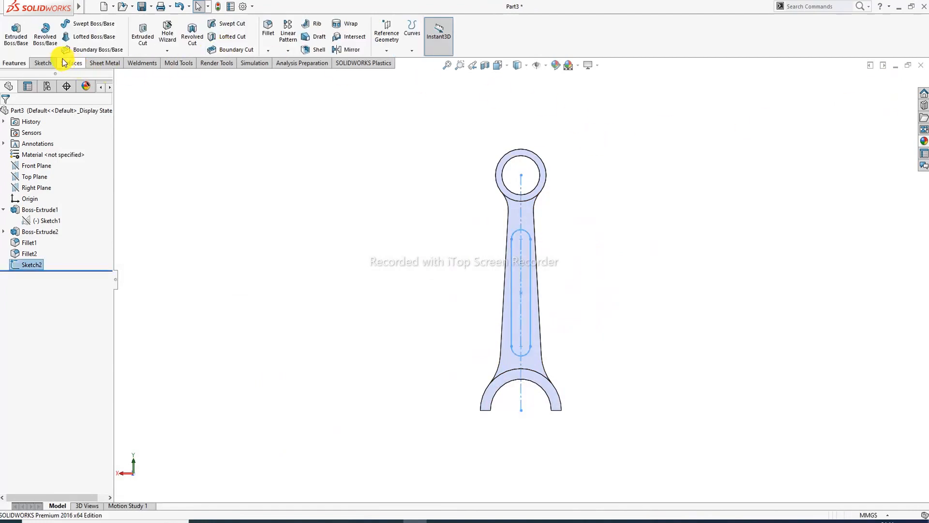
click(42, 63)
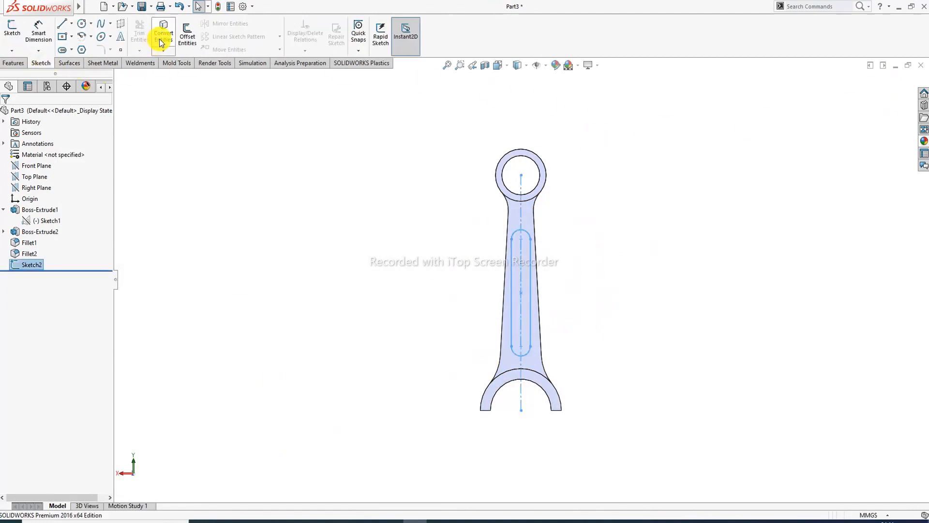
click(13, 63)
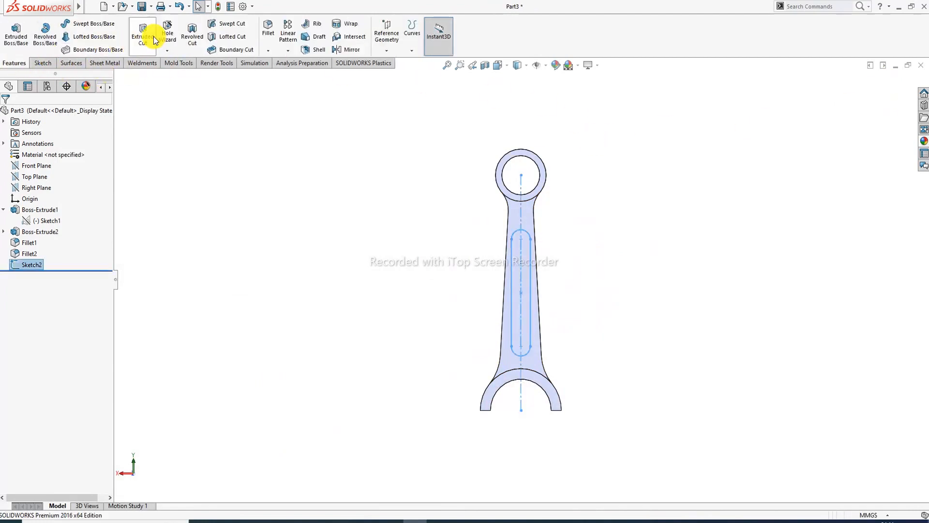
click(143, 37)
middle_drag(592, 315, 500, 264)
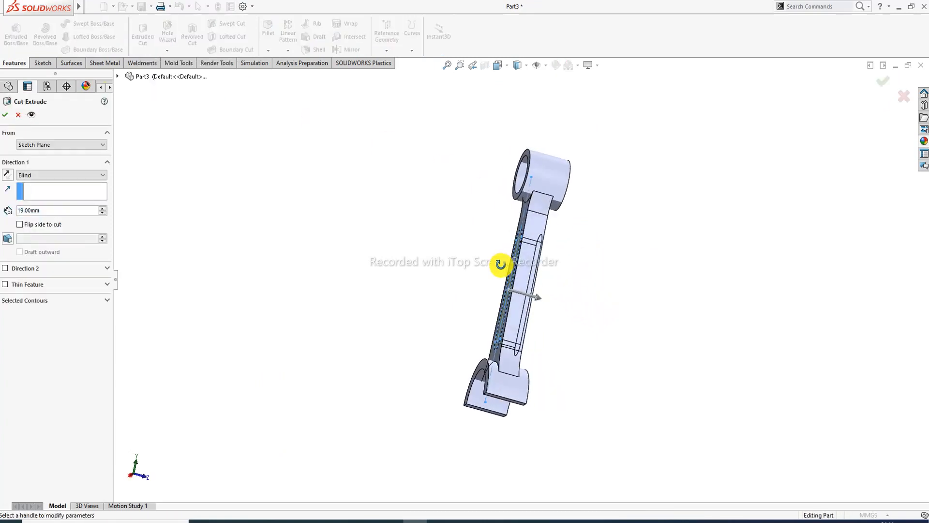
click(272, 520)
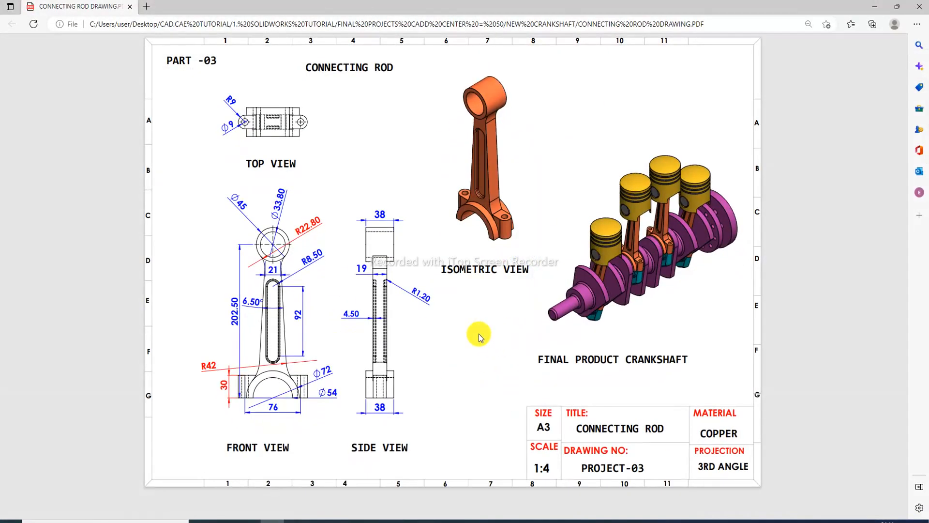
click(272, 520)
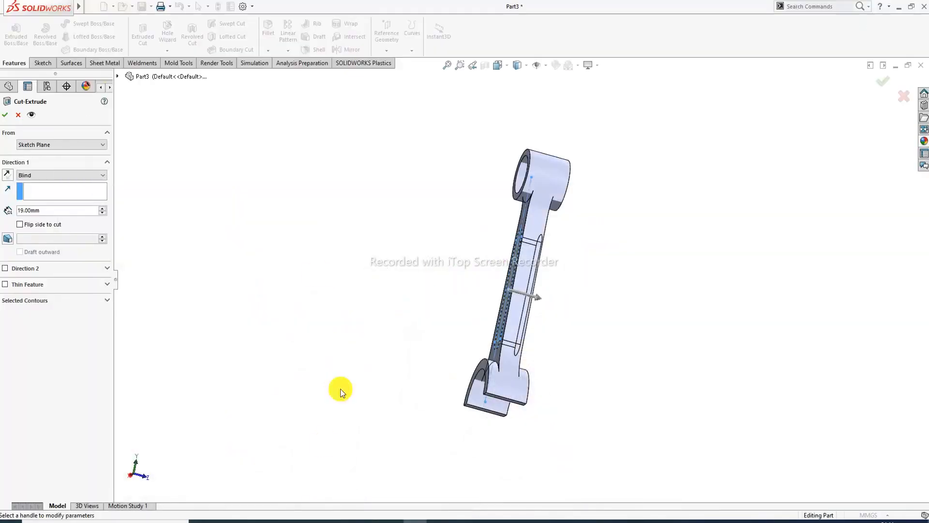
- Set the cut to Blind 4.50 mm deep and accept it as Cut-Extrude1
double_click(38, 209)
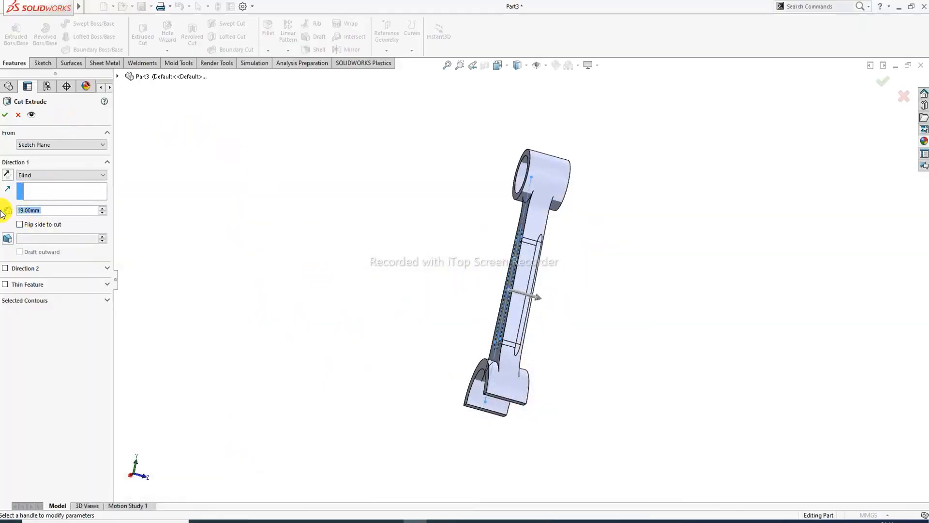
text(4)
key(Return)
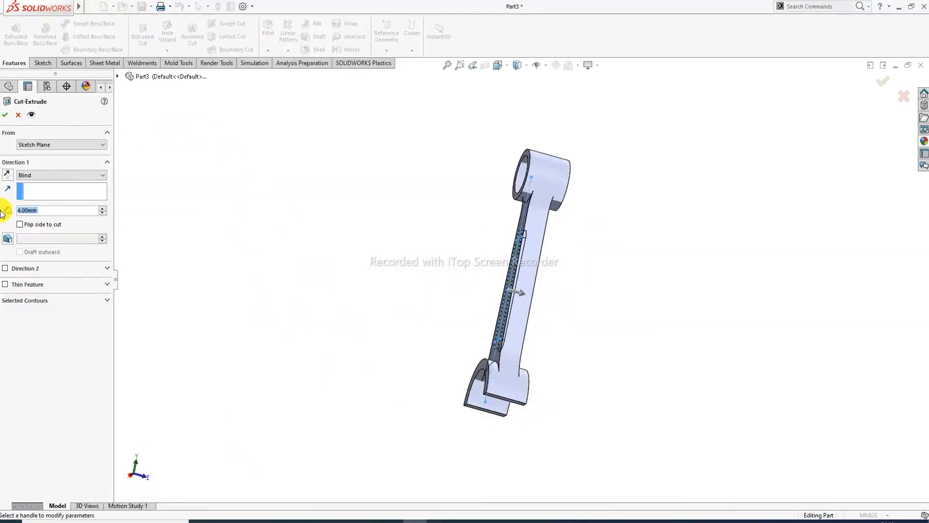
key(BackSpace)
text(.)
key(BackSpace)
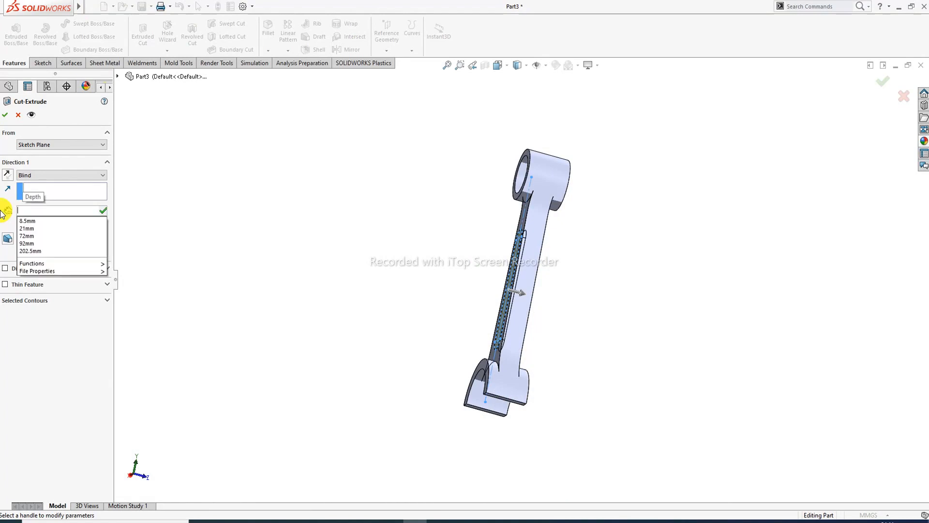
text(4)
text(.5)
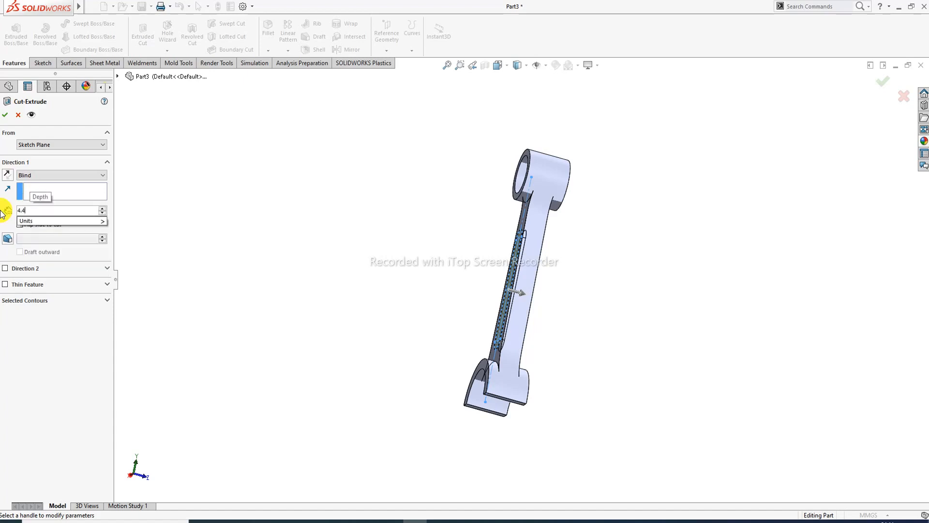
key(Return)
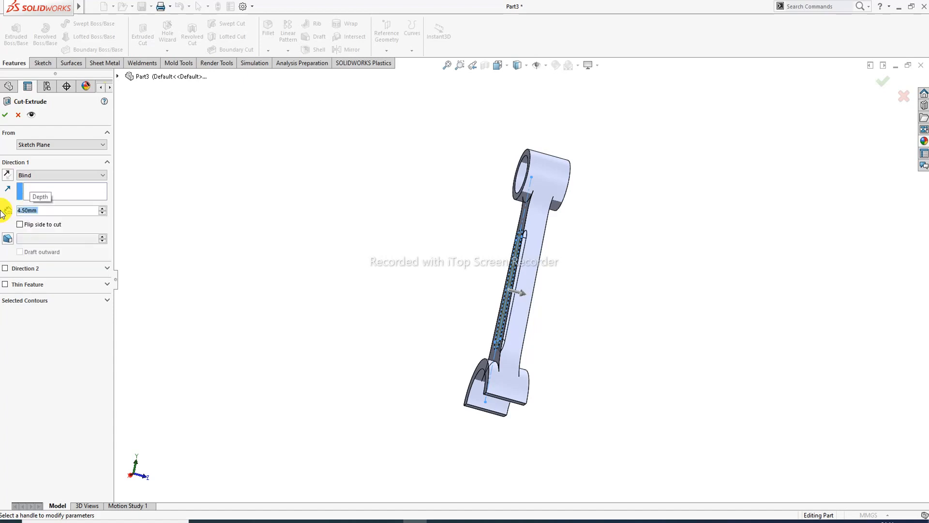
middle_drag(429, 224, 472, 247)
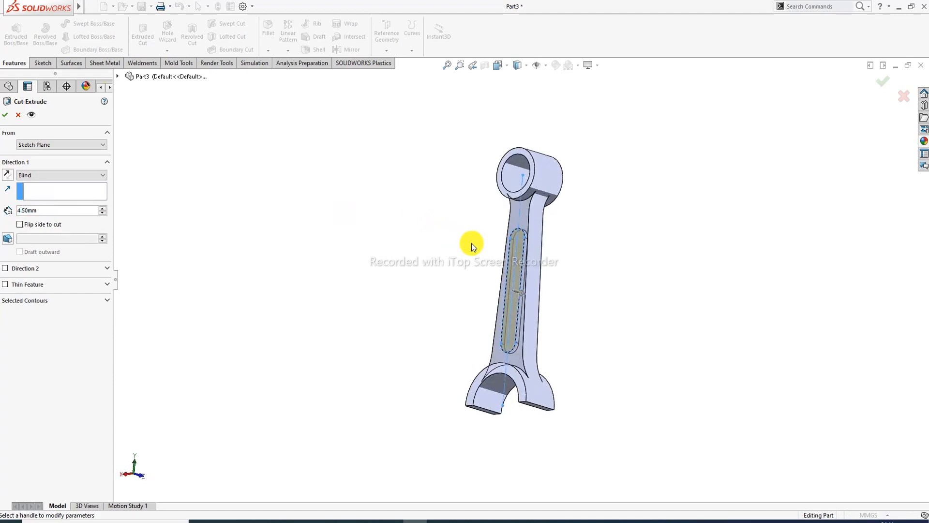
click(4, 115)
middle_drag(628, 188, 549, 231)
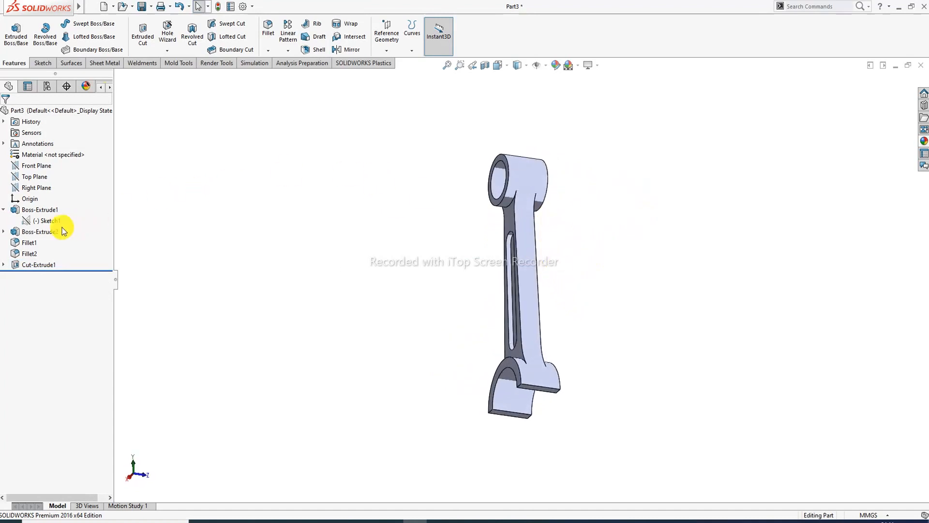
- Mirror Cut-Extrude1 across the Front Plane onto the shank's opposite face
click(3, 210)
click(51, 167)
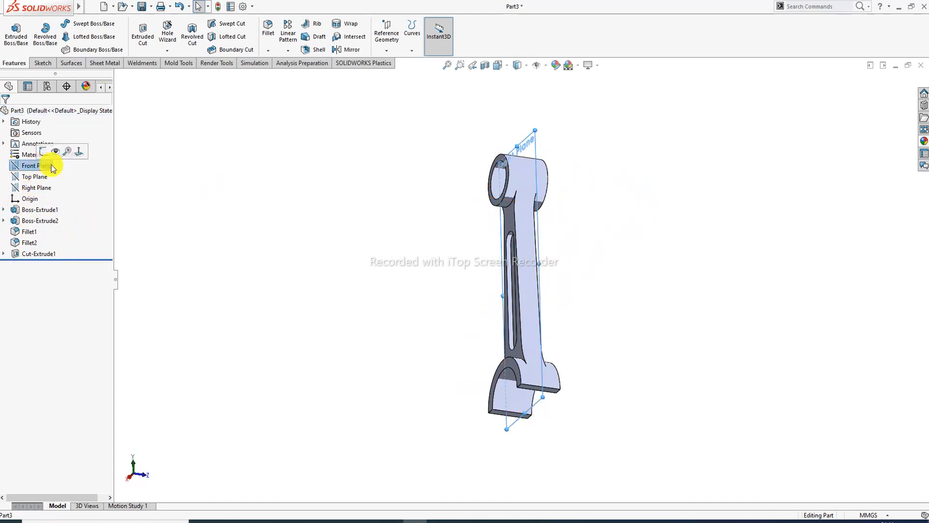
click(347, 49)
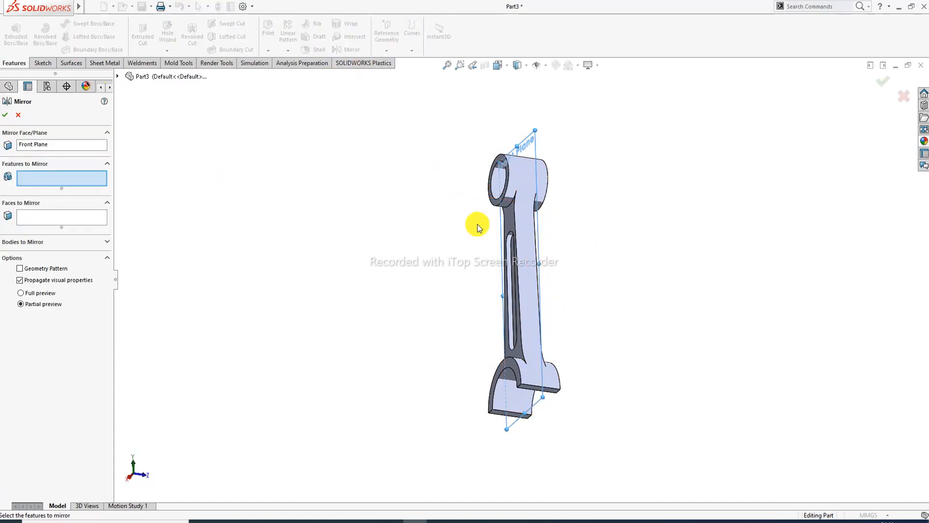
middle_drag(519, 243, 669, 176)
click(514, 255)
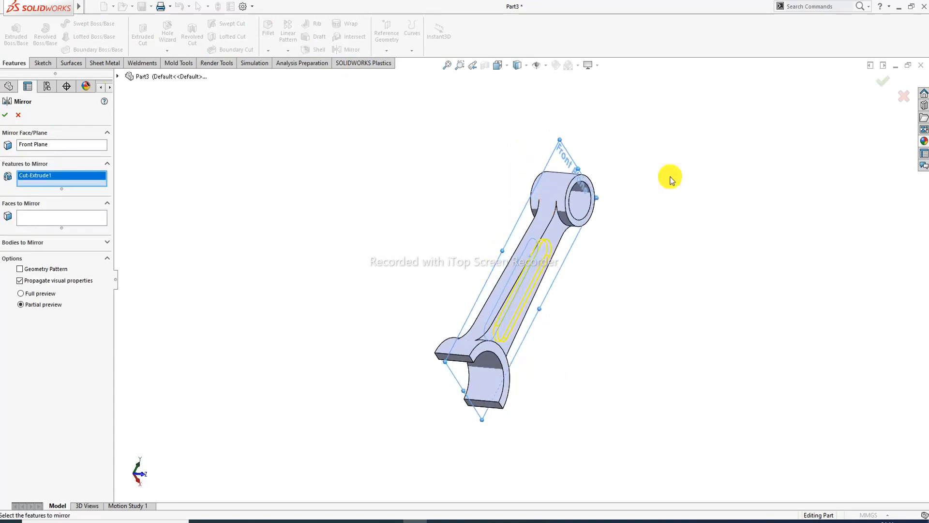
click(879, 91)
- Rotate the rod to check both slot pockets and compare it with the drawing PDF
scroll(548, 245, down, 3)
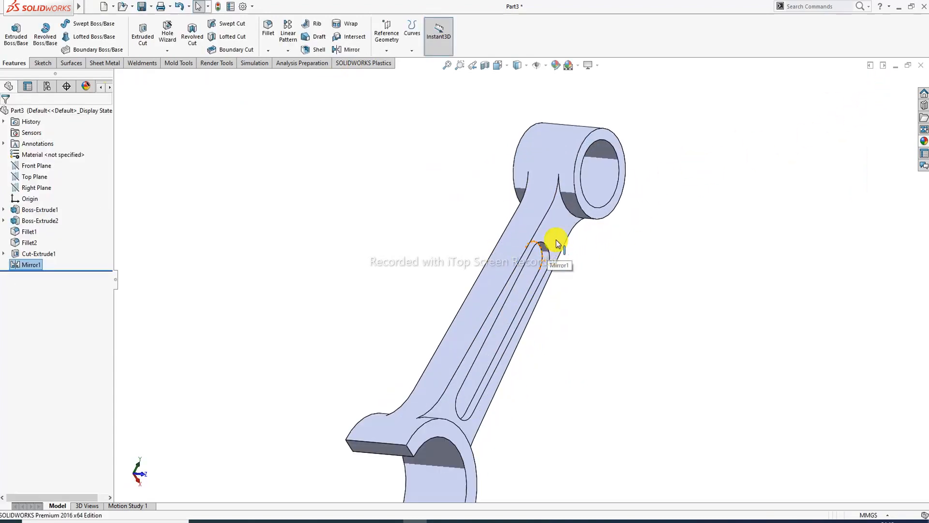
middle_drag(556, 240, 643, 291)
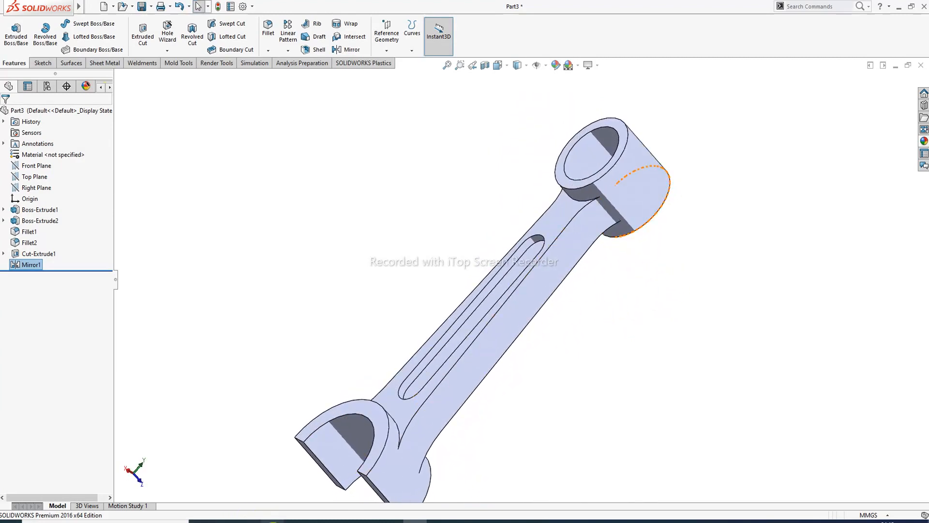
click(273, 521)
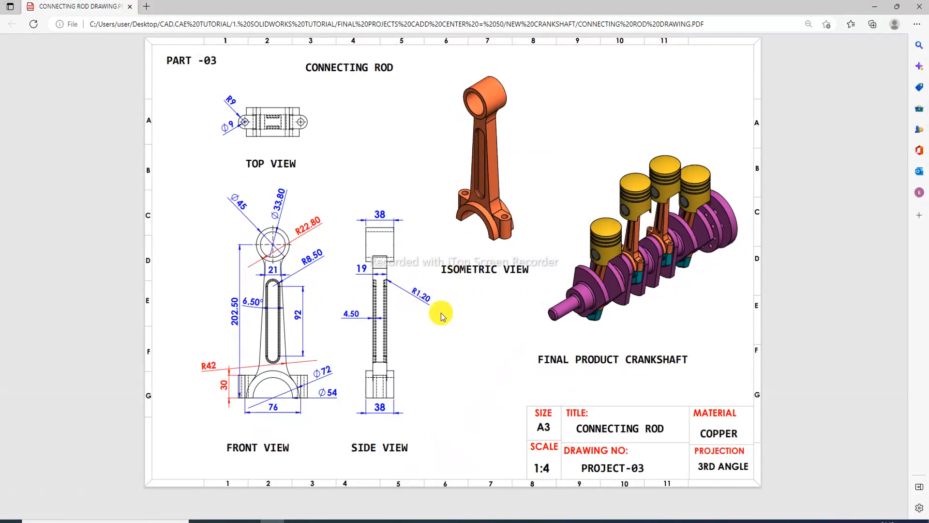
click(277, 521)
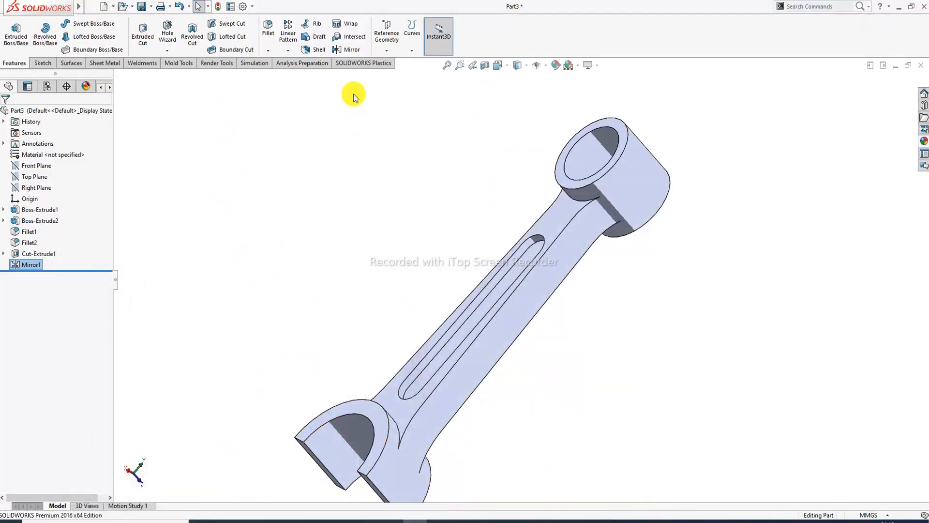
- Start a 1.2 mm radius fillet and select the first two slot edges and the slot floor
click(268, 29)
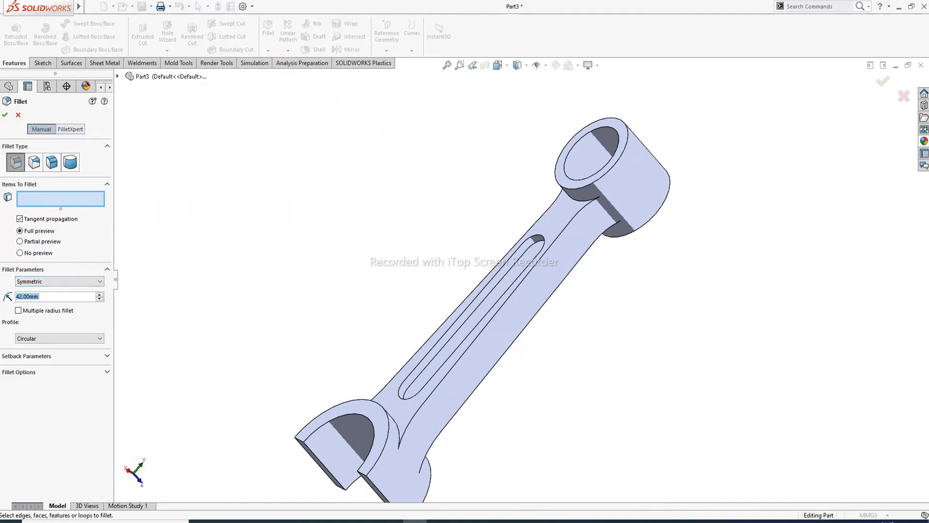
text(1)
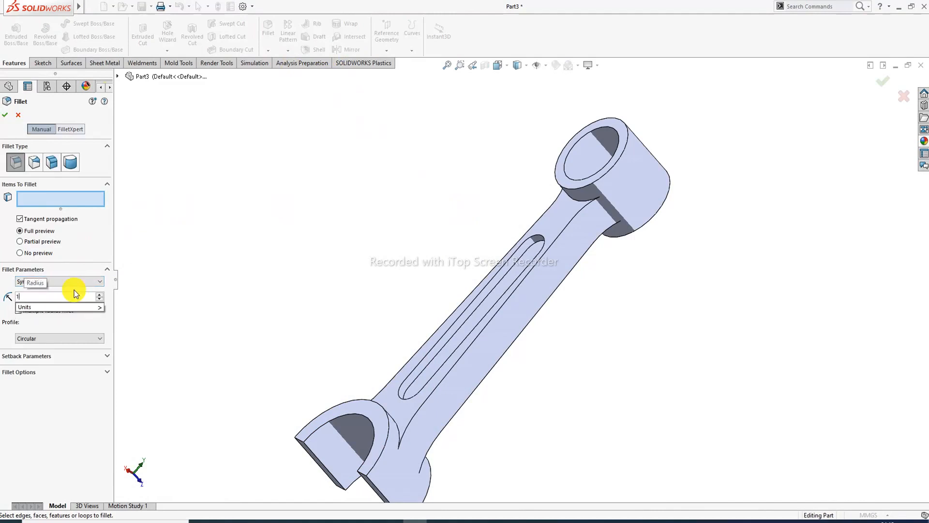
text(.2)
key(Return)
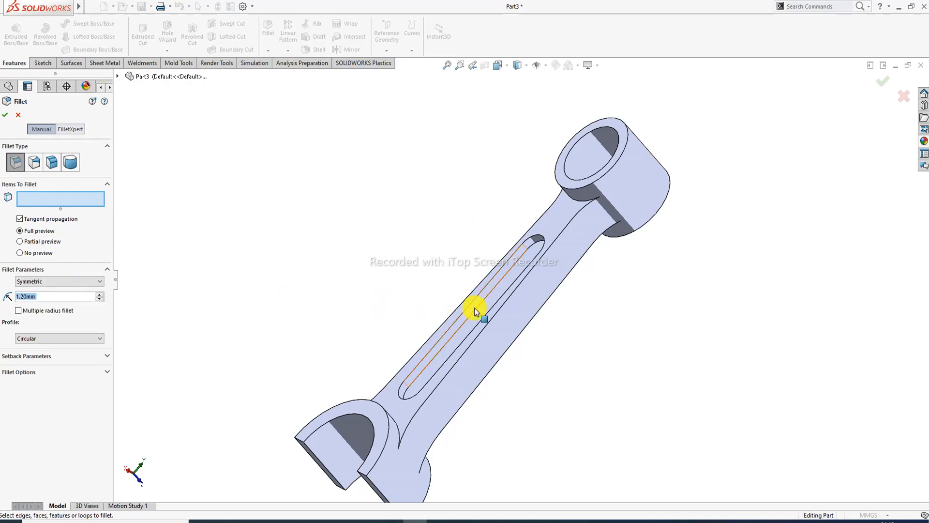
scroll(475, 303, down, 2)
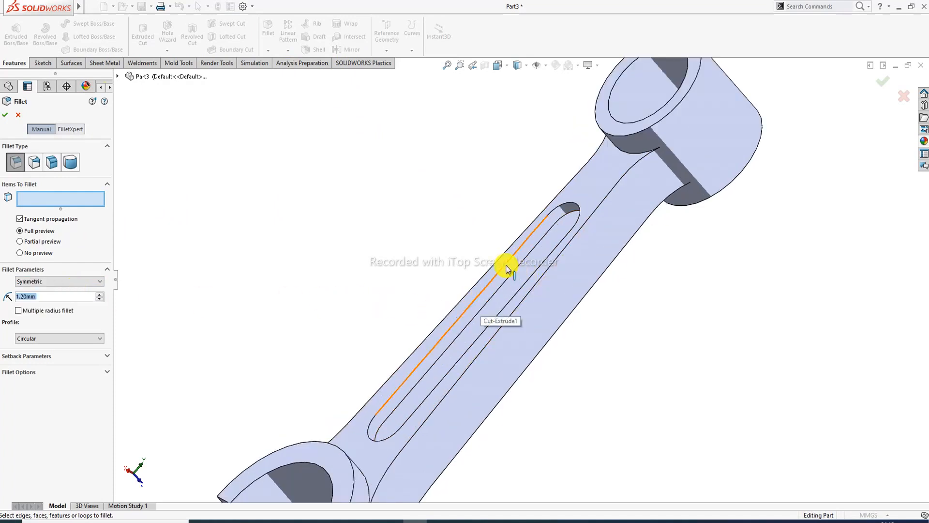
click(506, 267)
click(524, 269)
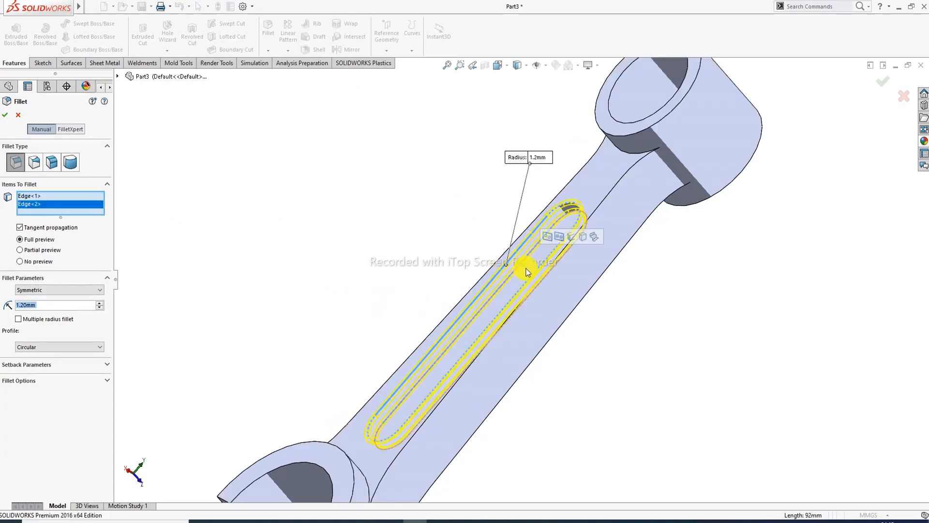
click(529, 271)
- Add the remaining slot edges and apply the 1.2 mm fillet as Fillet3
middle_drag(620, 336, 529, 186)
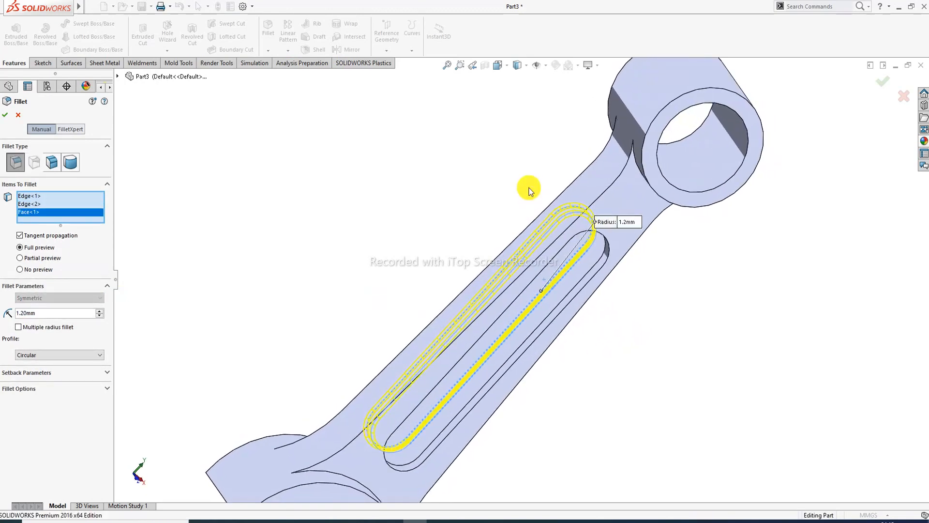
click(606, 240)
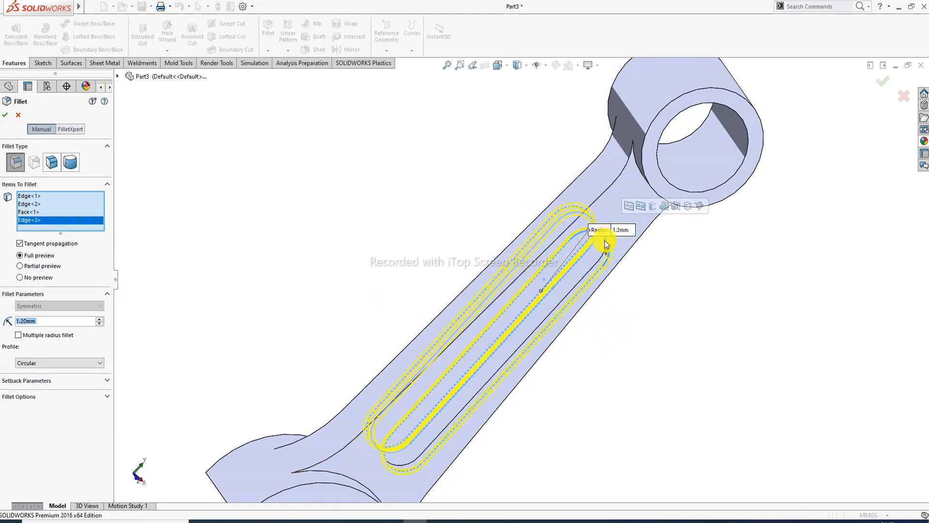
click(595, 265)
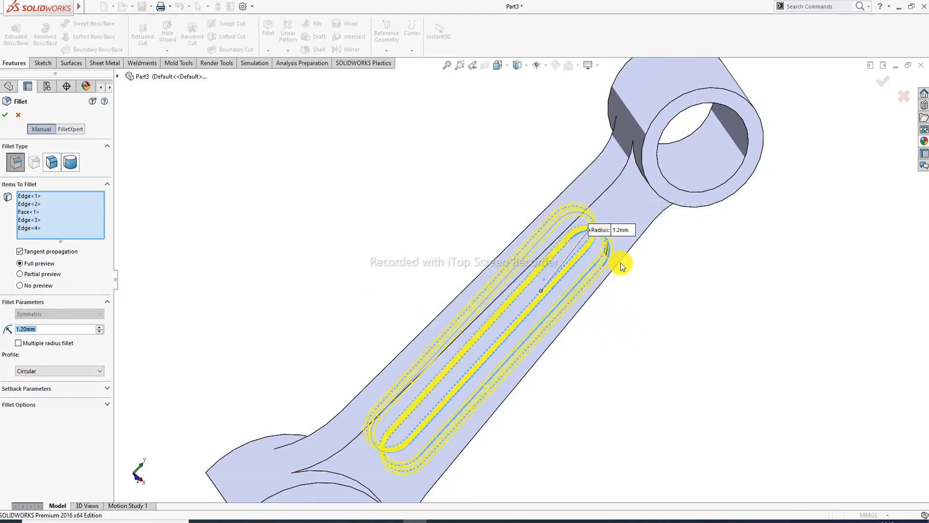
click(880, 87)
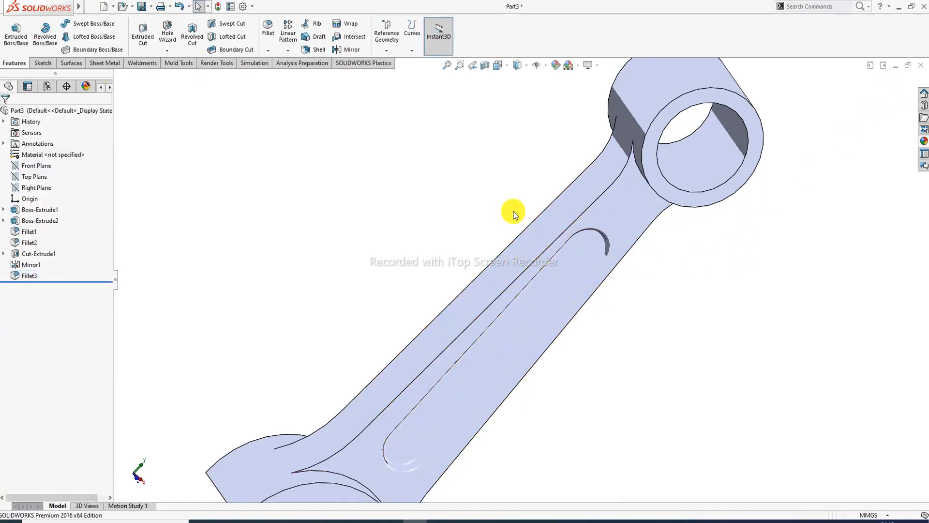
middle_drag(513, 214, 610, 312)
middle_drag(667, 290, 494, 325)
scroll(597, 321, up, 3)
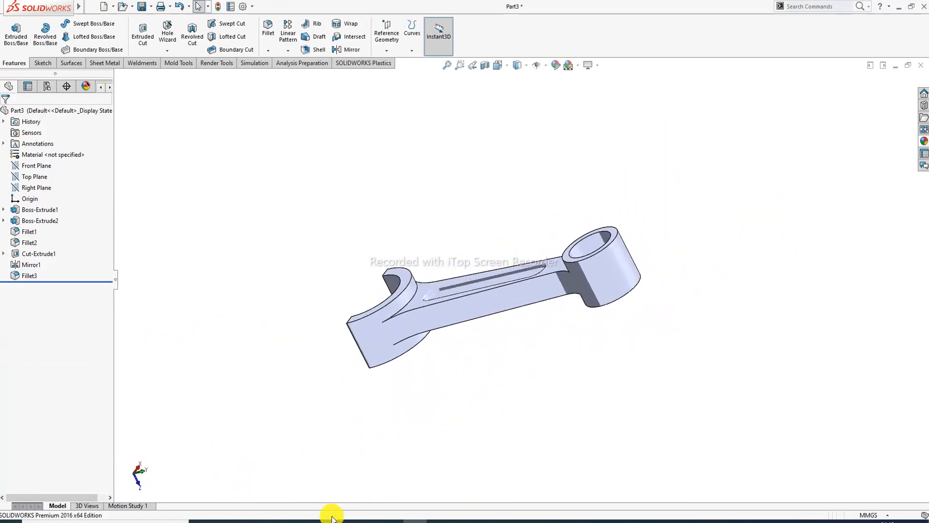
click(270, 520)
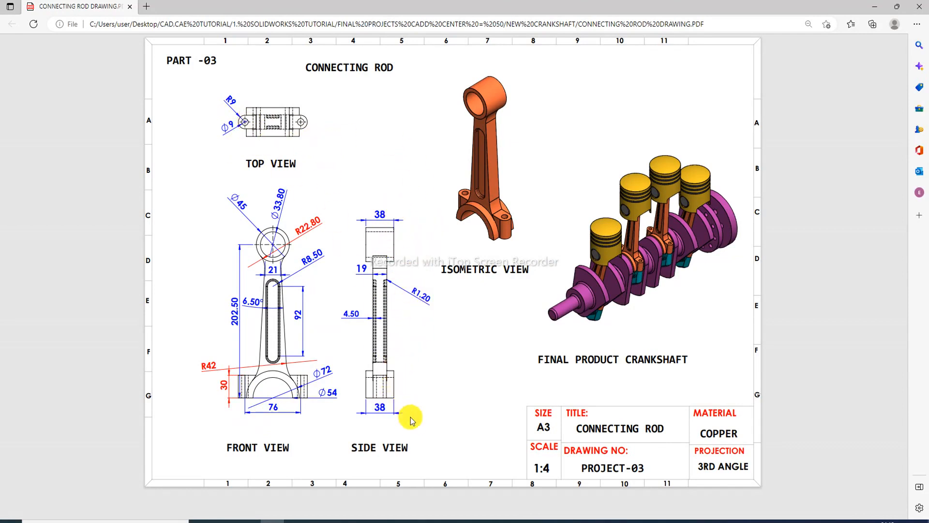
- Create Plane1 offset 30 mm from the big-end face, flipped into the part
click(273, 520)
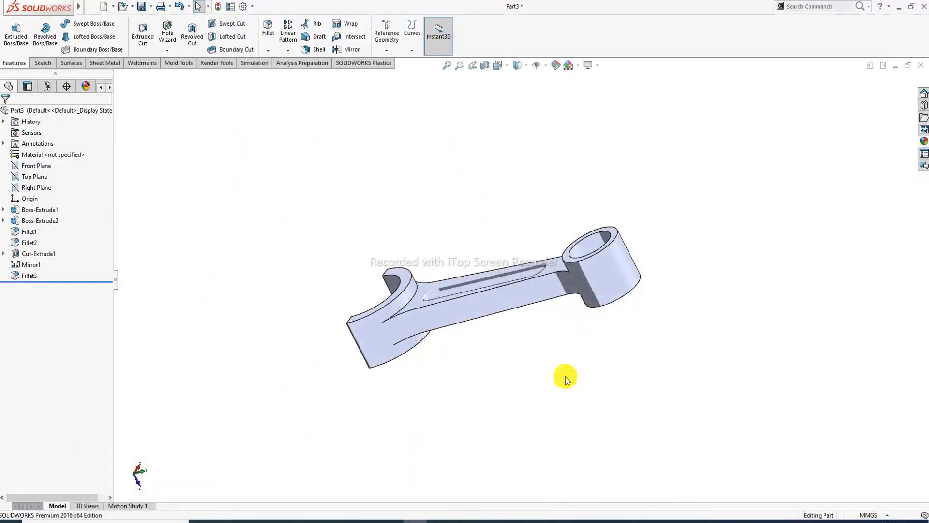
middle_drag(536, 290, 523, 163)
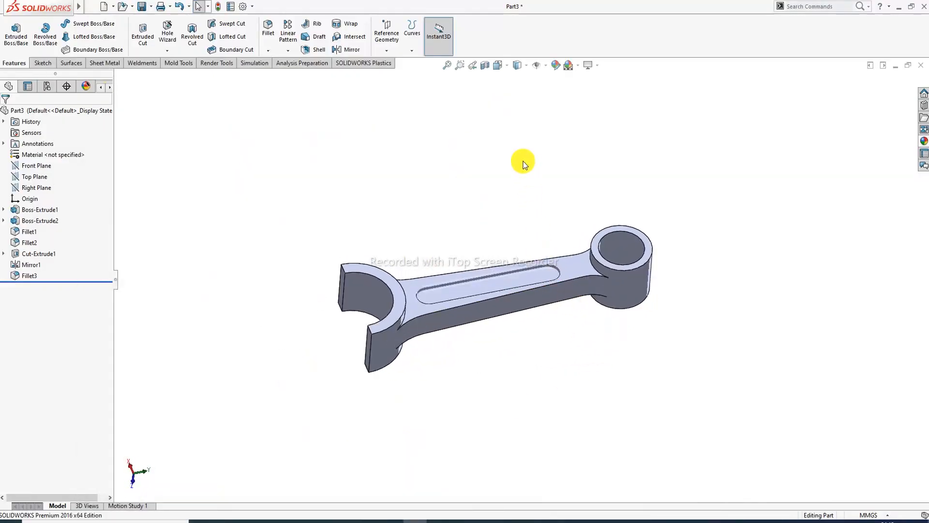
click(396, 52)
click(404, 62)
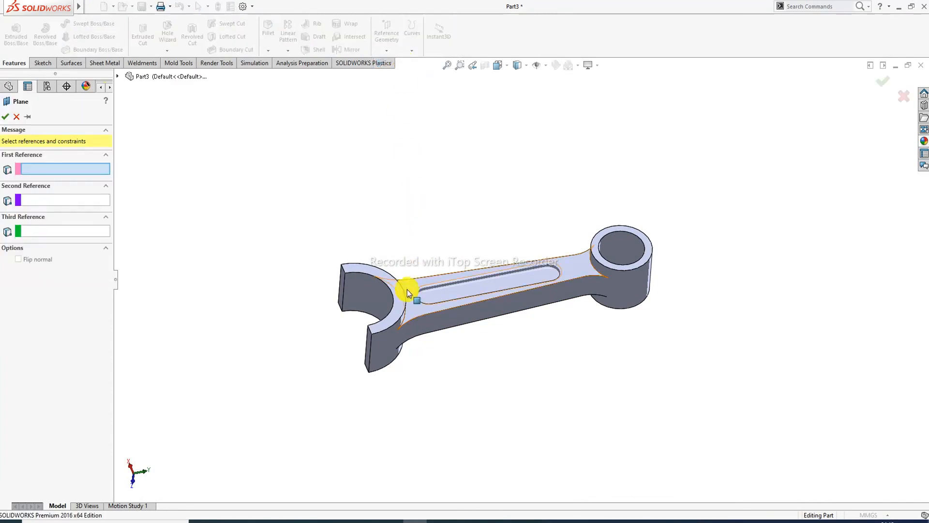
scroll(399, 291, down, 3)
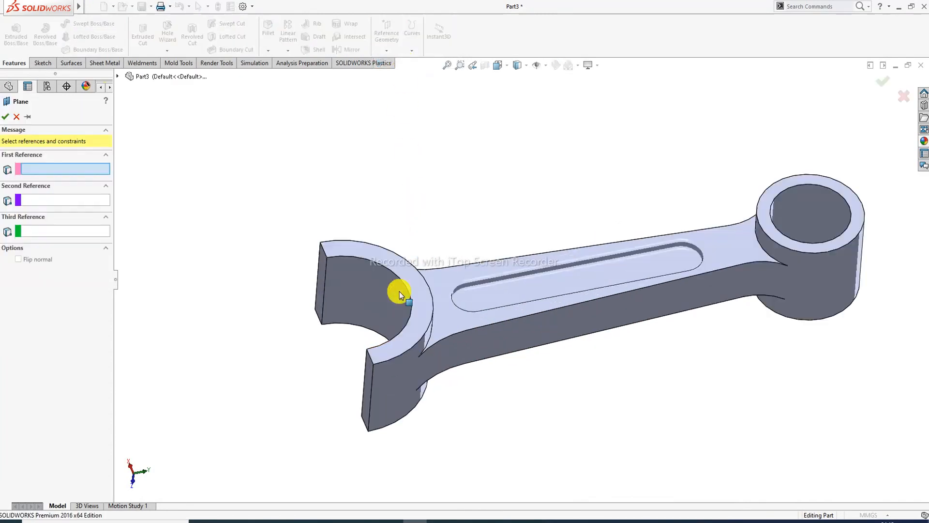
click(323, 259)
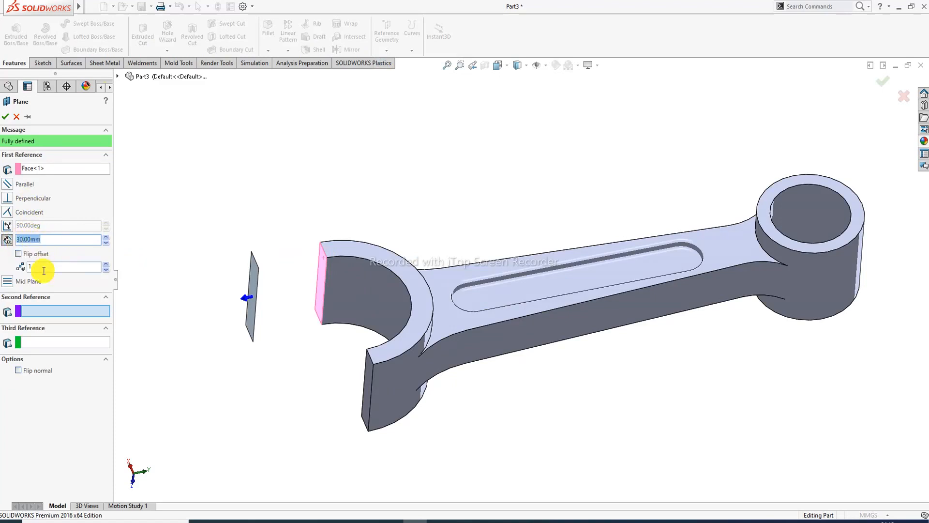
click(18, 254)
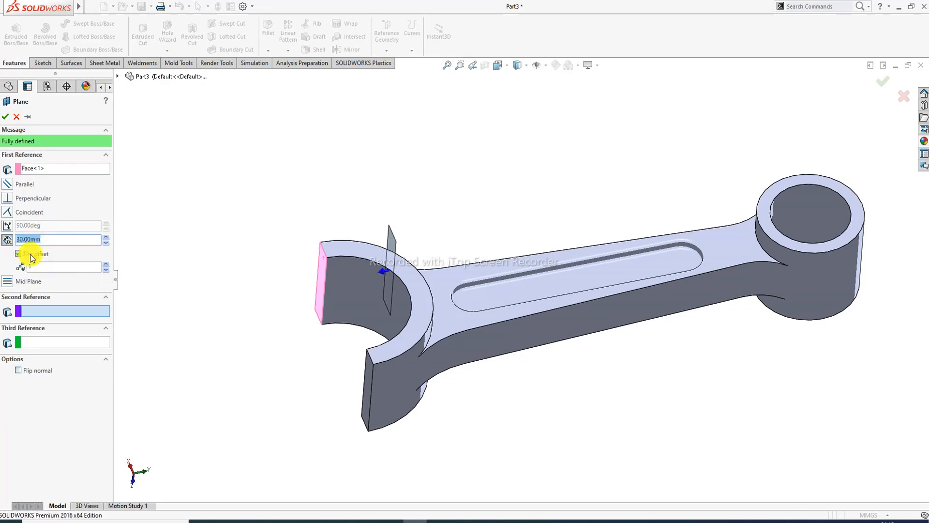
click(5, 117)
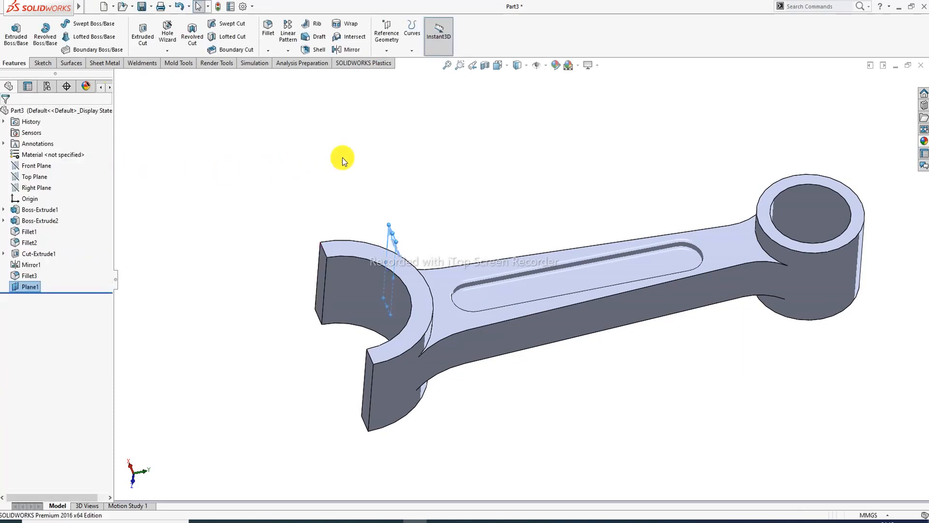
middle_drag(443, 201, 429, 243)
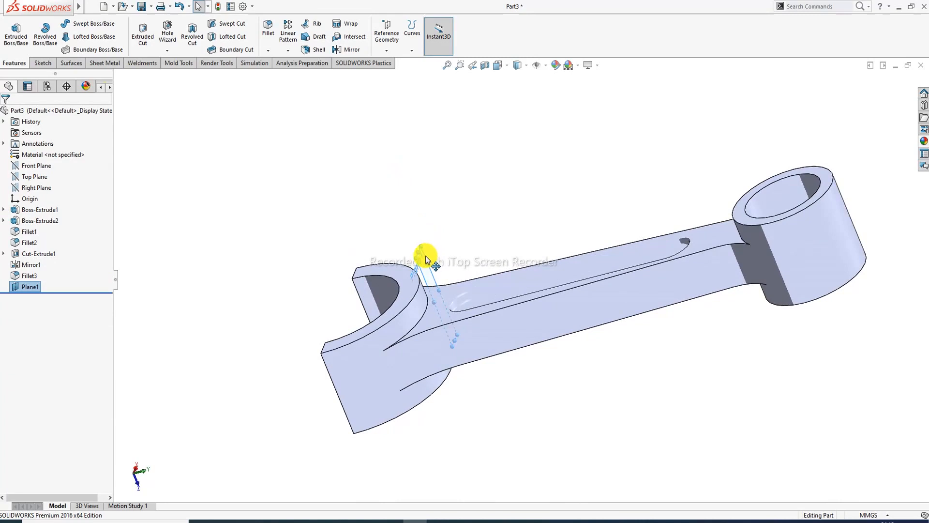
click(426, 256)
- On Plane1, viewed Normal To, draw a centerpoint straight slot centred on the origin
click(452, 213)
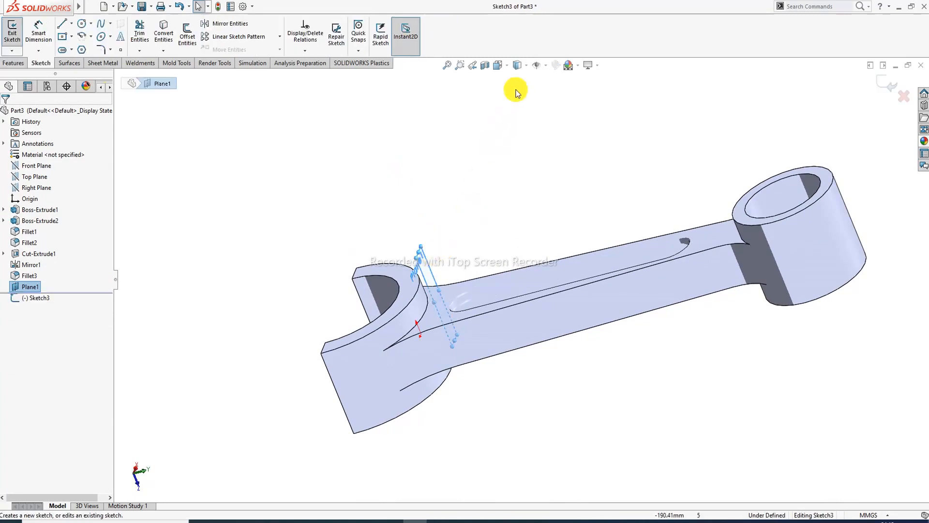
click(504, 66)
click(555, 122)
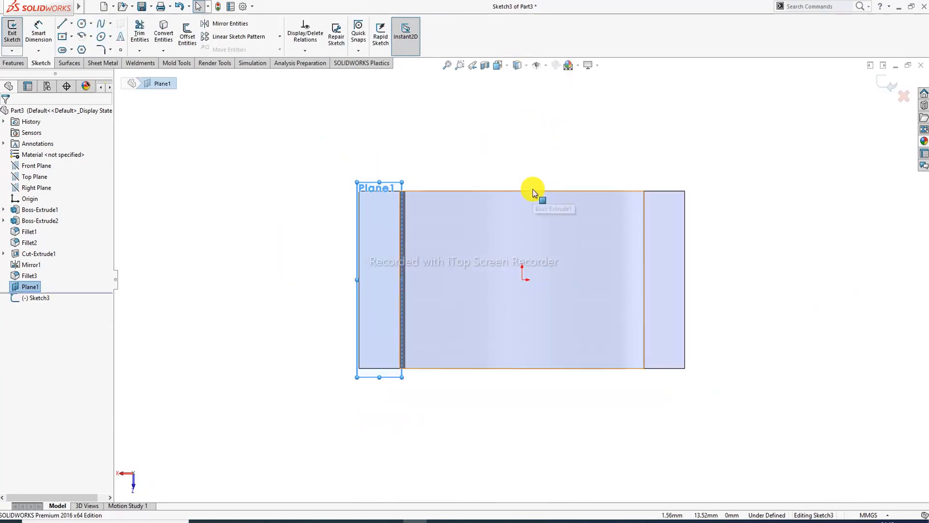
click(71, 50)
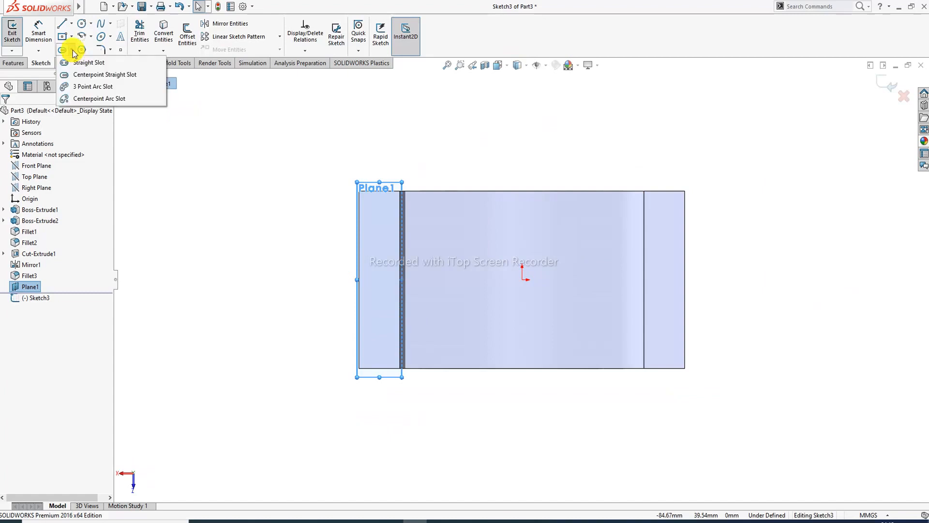
click(89, 76)
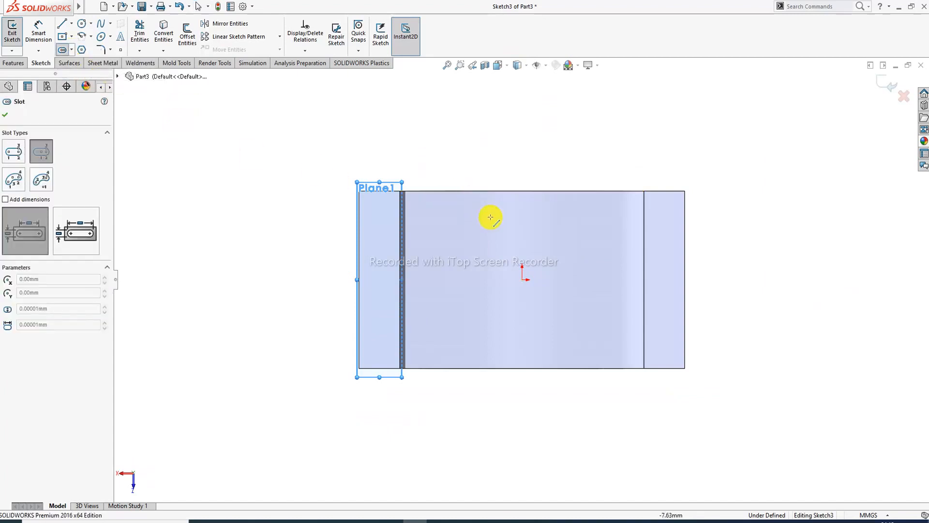
click(523, 280)
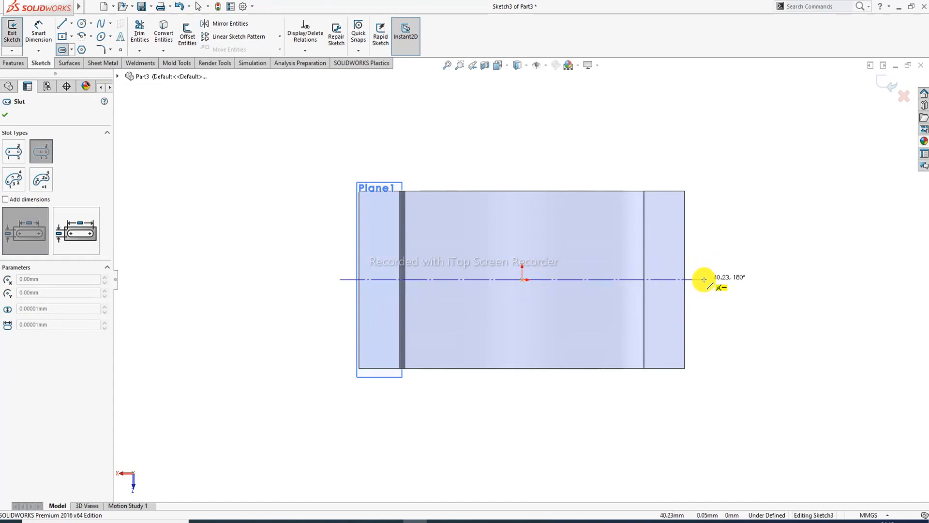
click(704, 279)
click(710, 256)
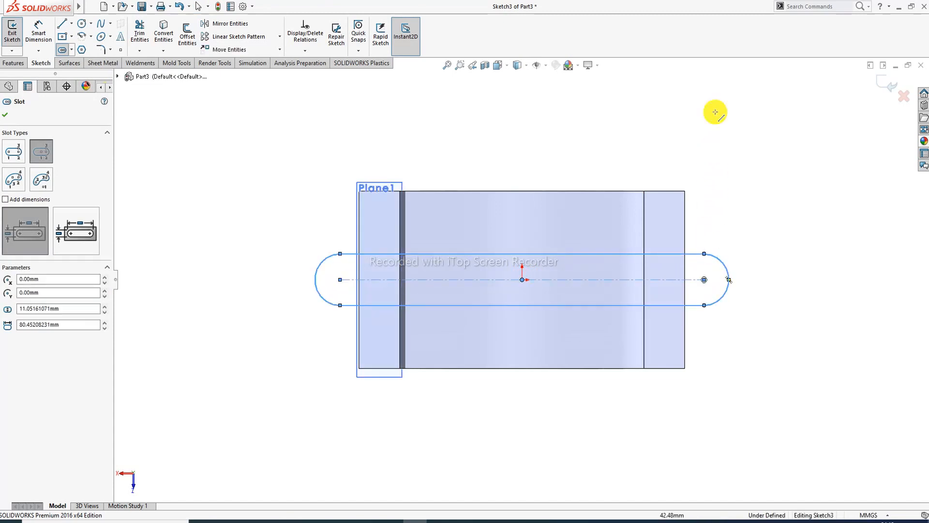
right_click(741, 116)
click(753, 124)
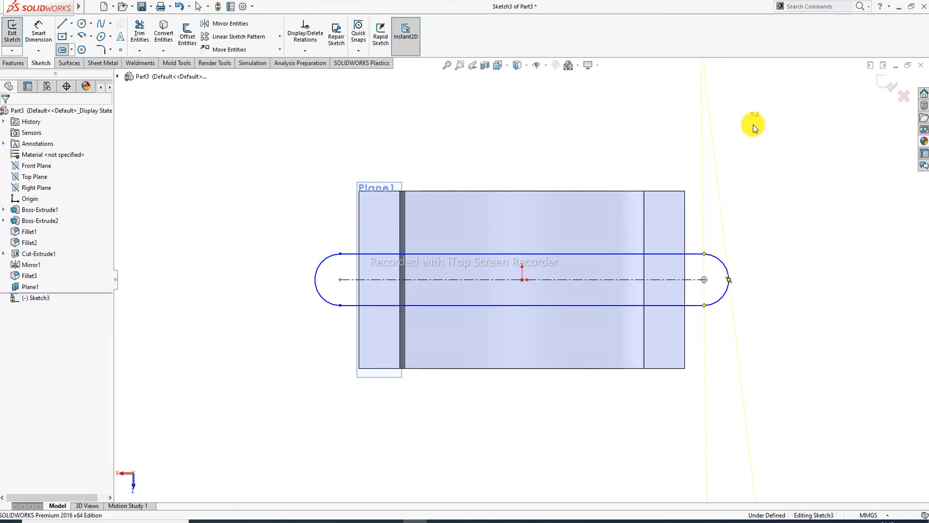
- Dimension the slot to 76 mm between end centres with R9 end arcs
click(38, 32)
click(573, 253)
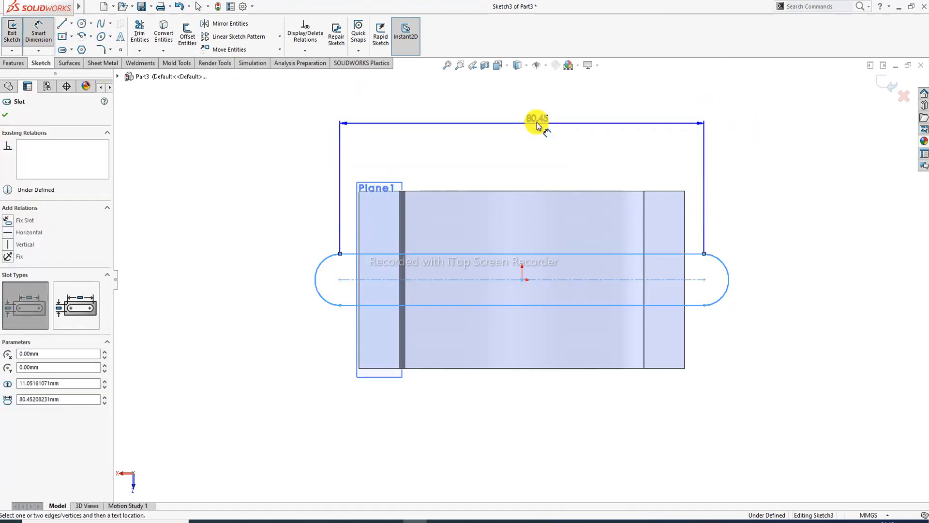
click(517, 137)
text(7)
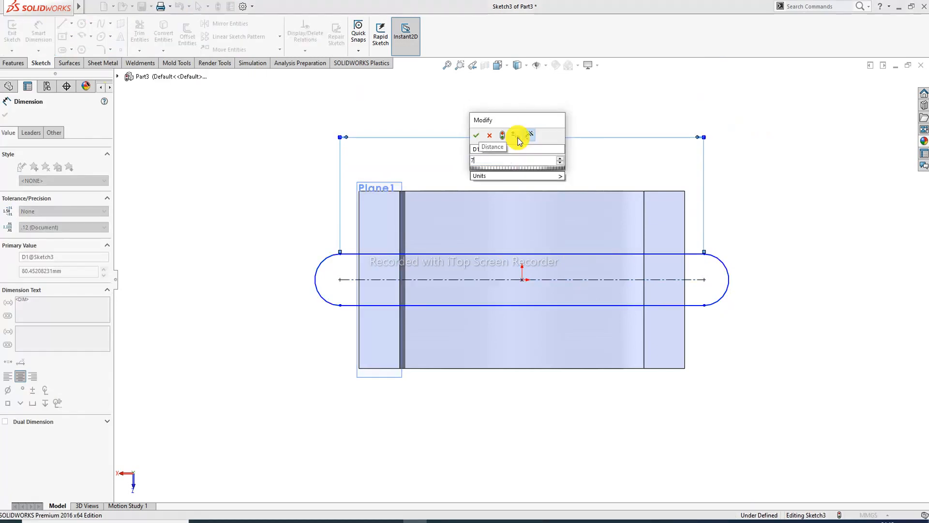
text(6)
key(Return)
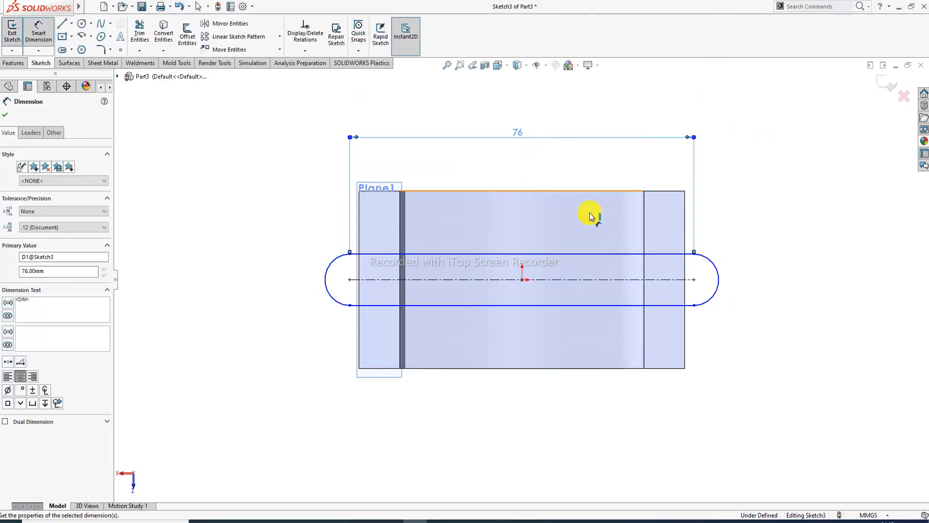
click(713, 263)
click(739, 233)
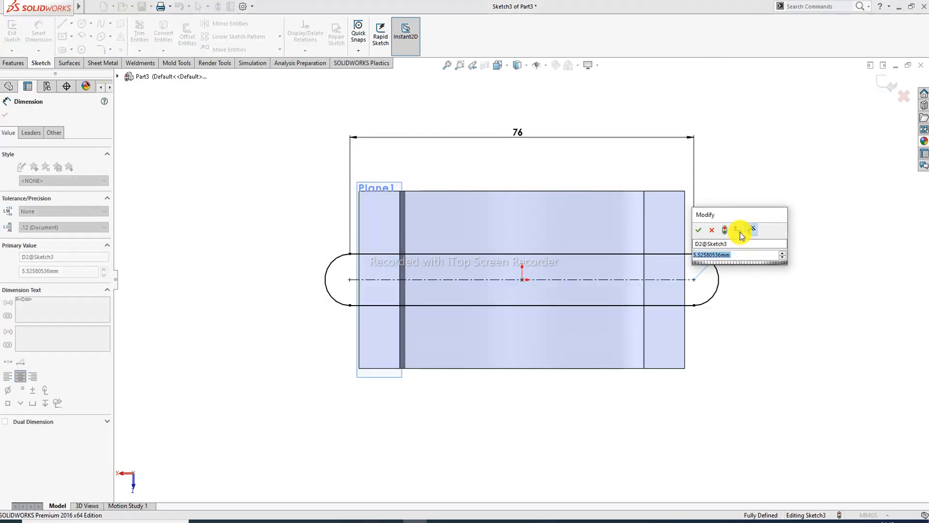
text(9)
key(Return)
right_click(757, 139)
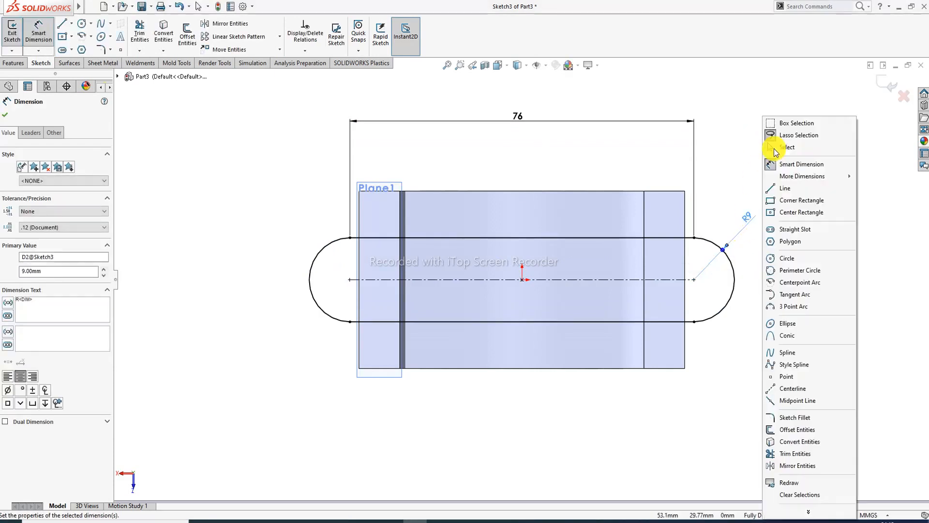
click(773, 149)
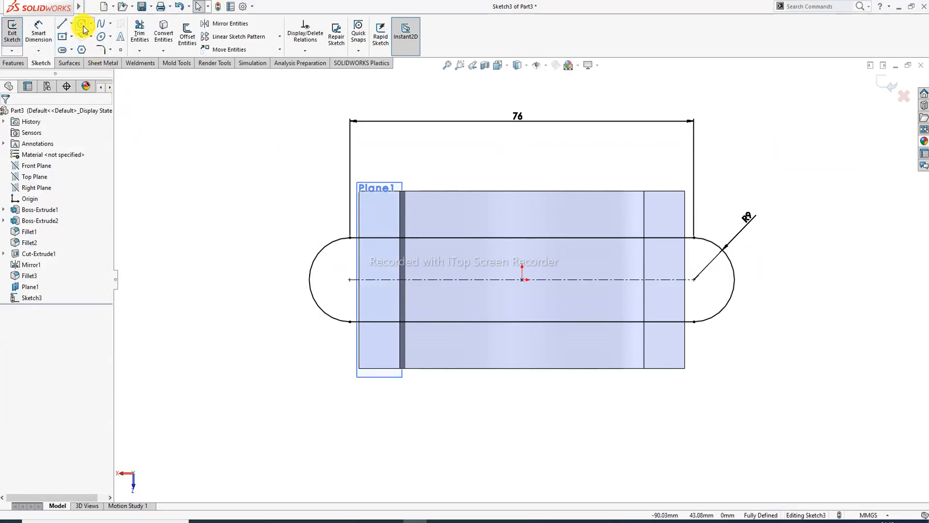
- Draw two circles centred on the slot's left and right end centres
click(82, 23)
click(350, 280)
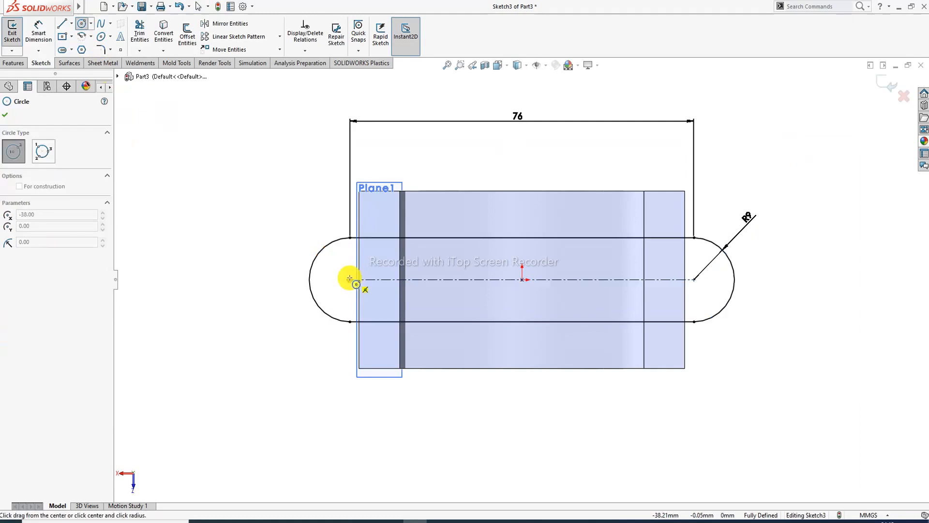
click(364, 264)
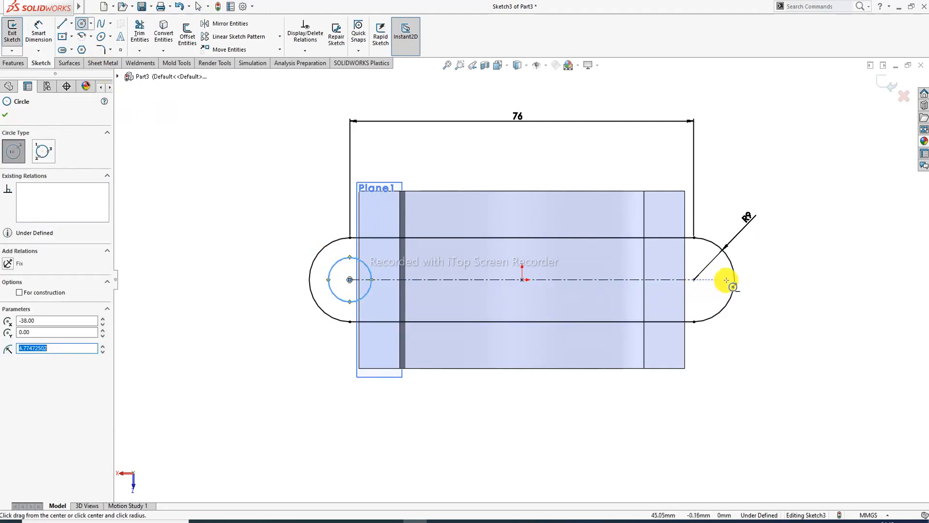
click(693, 279)
click(698, 257)
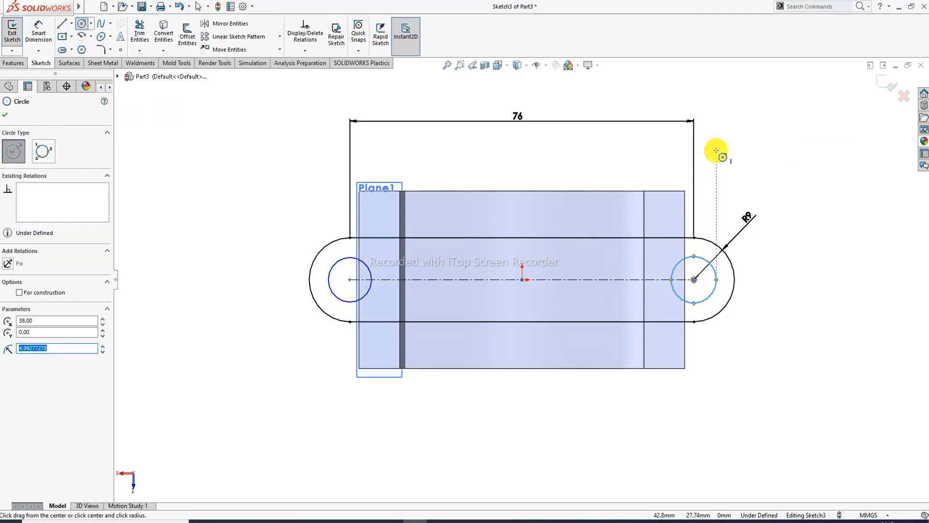
right_click(747, 166)
click(769, 174)
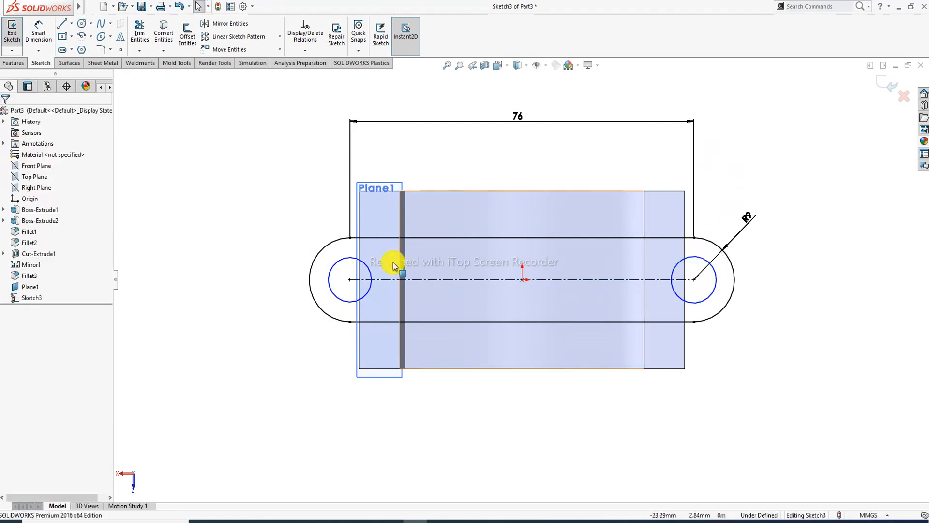
- Make the two circles Equal, dimension the left one to Ø9, and reposition the 76 dimension
click(363, 263)
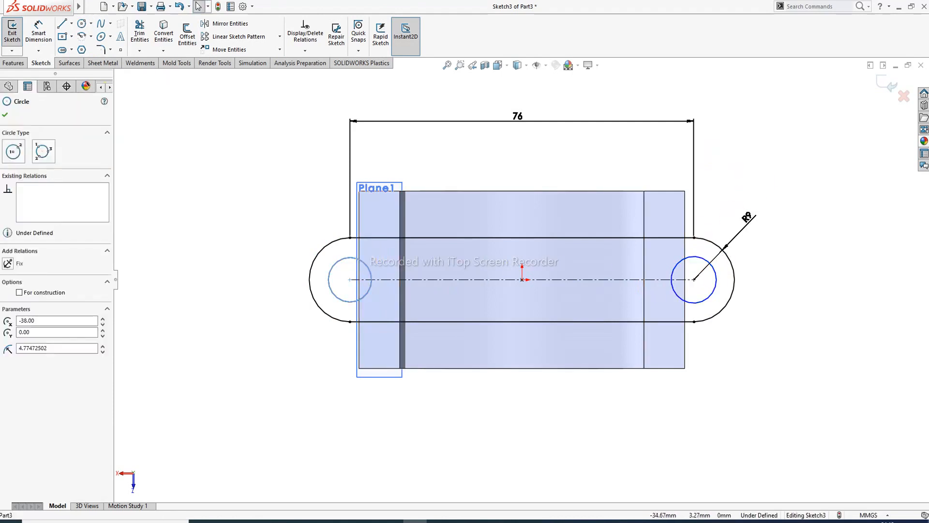
ctrl+click(680, 265)
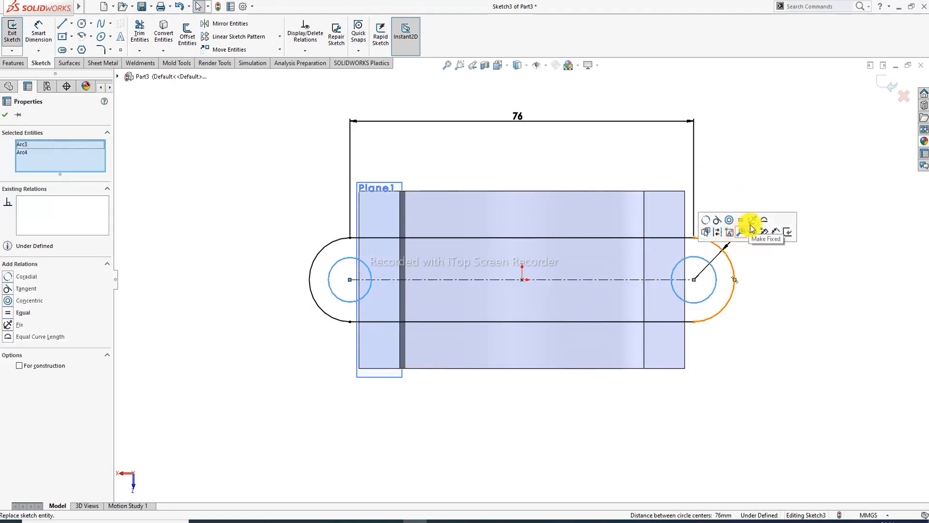
click(740, 220)
click(749, 152)
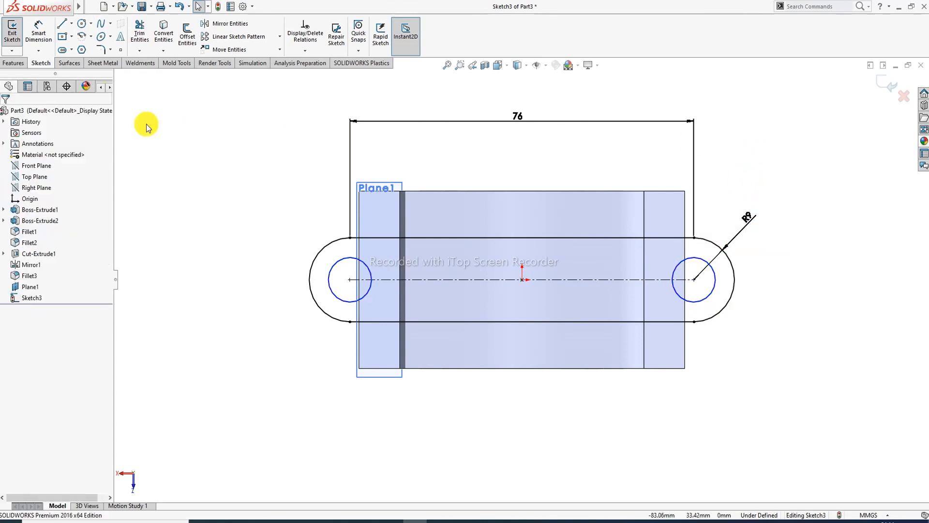
click(39, 32)
click(335, 265)
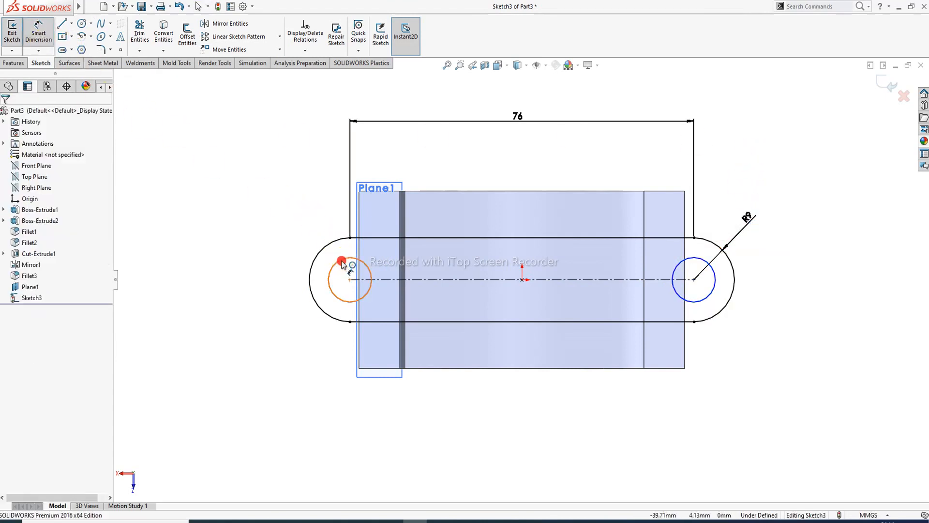
click(299, 221)
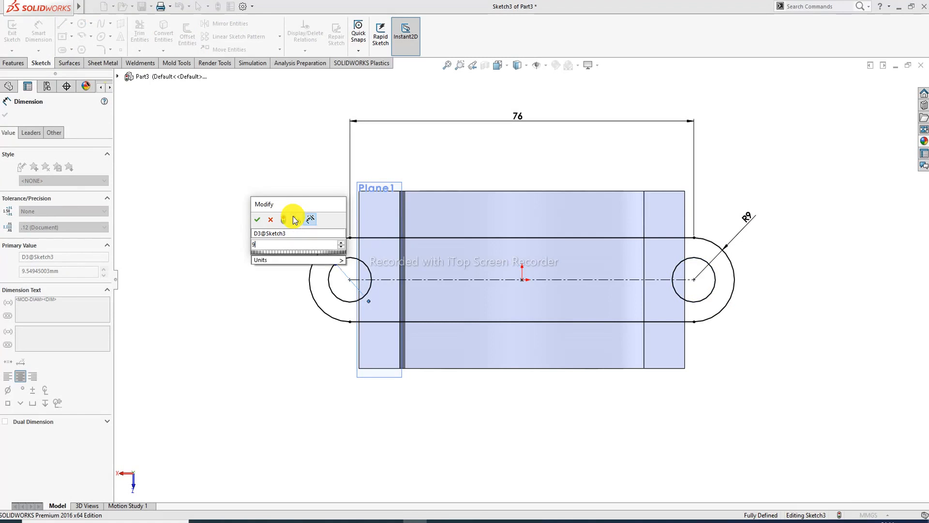
key(Return)
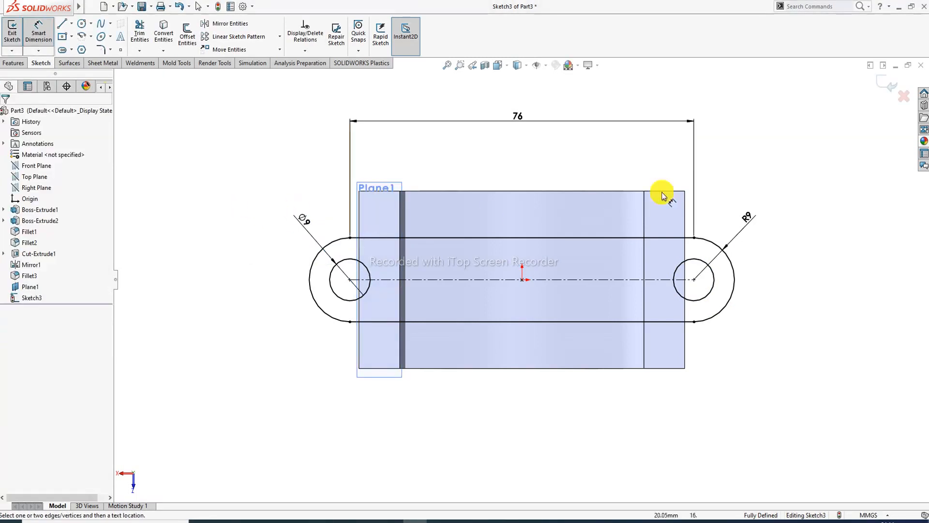
right_click(722, 180)
click(748, 147)
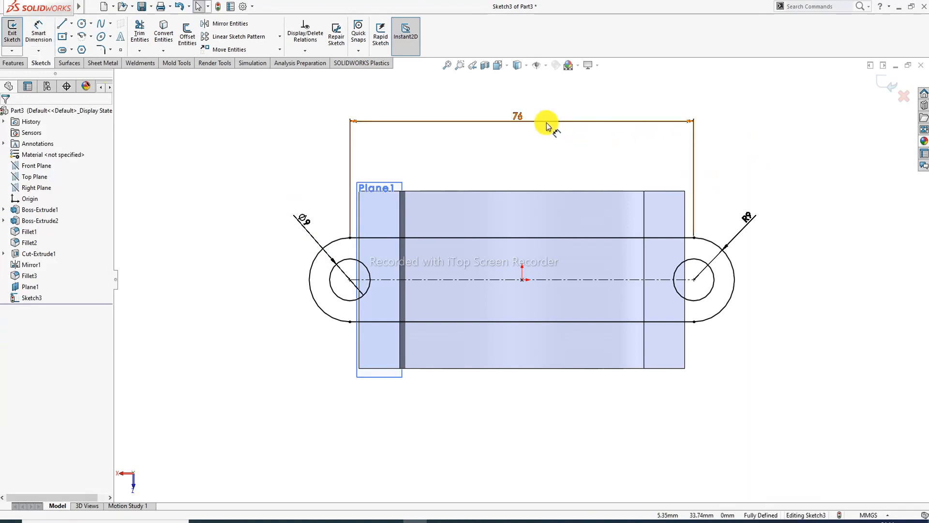
drag(550, 122, 564, 154)
click(763, 135)
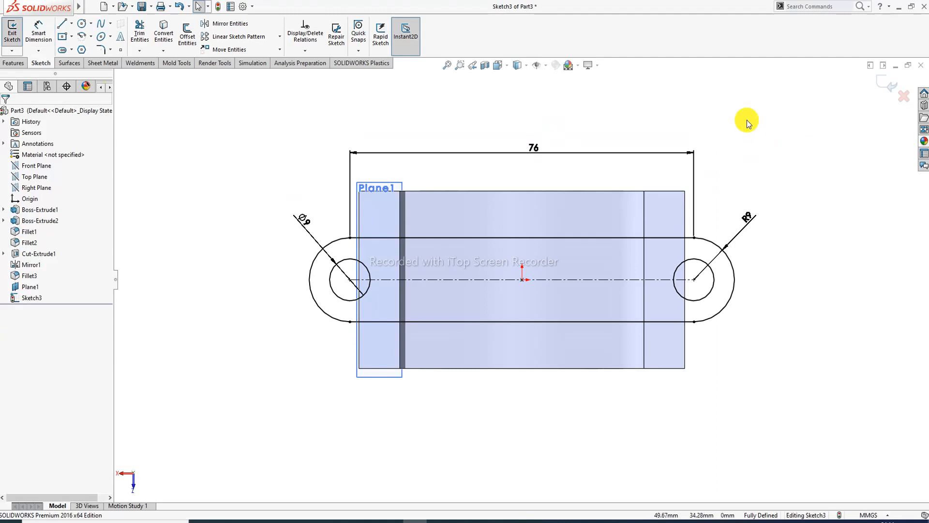
- Exit Sketch3 and extrude it Up To Surface at the big end's end face as Boss-Extrude3
click(885, 83)
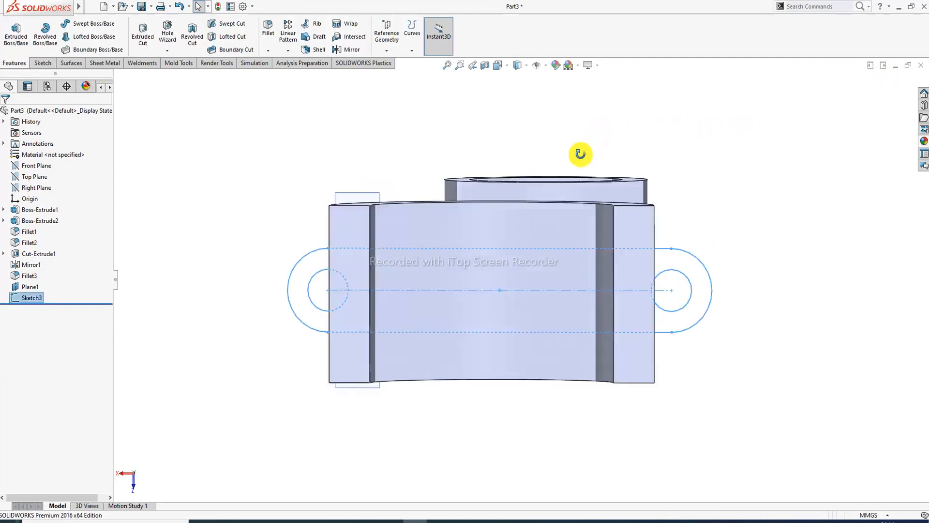
middle_drag(460, 208, 452, 265)
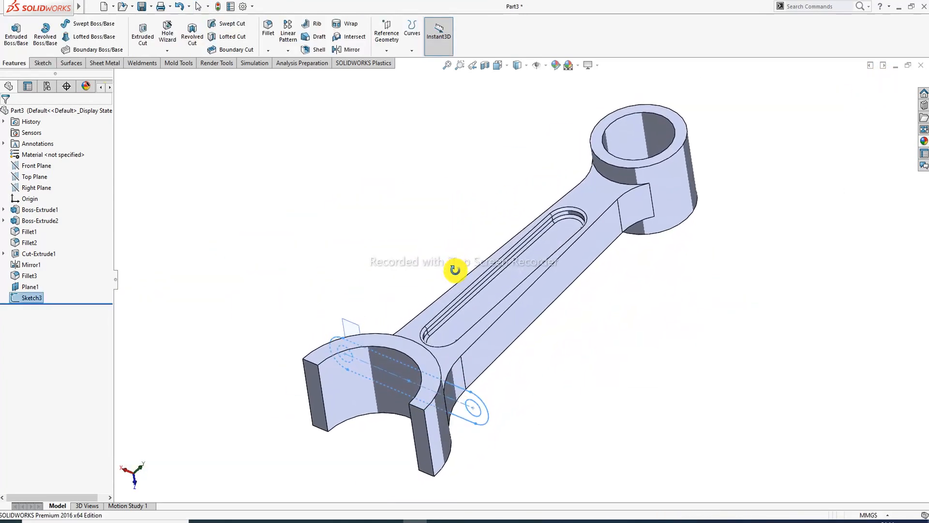
click(16, 32)
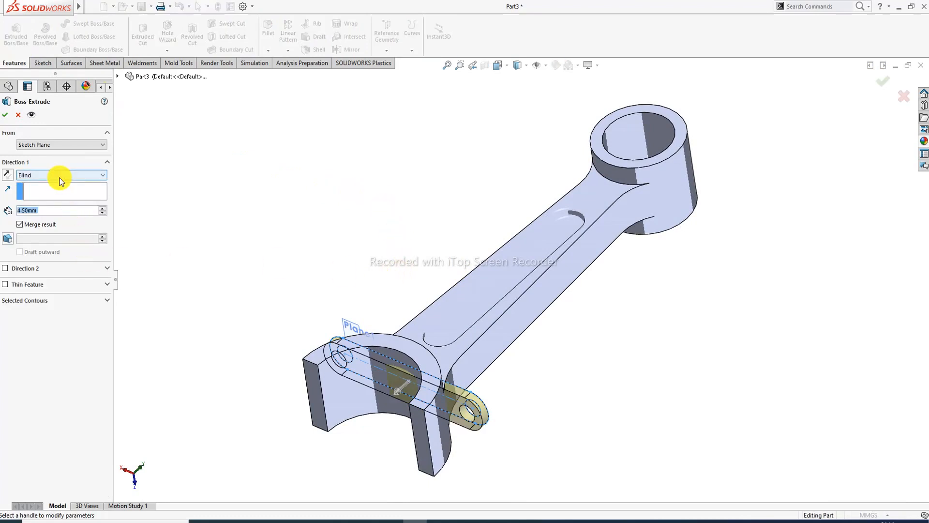
click(61, 177)
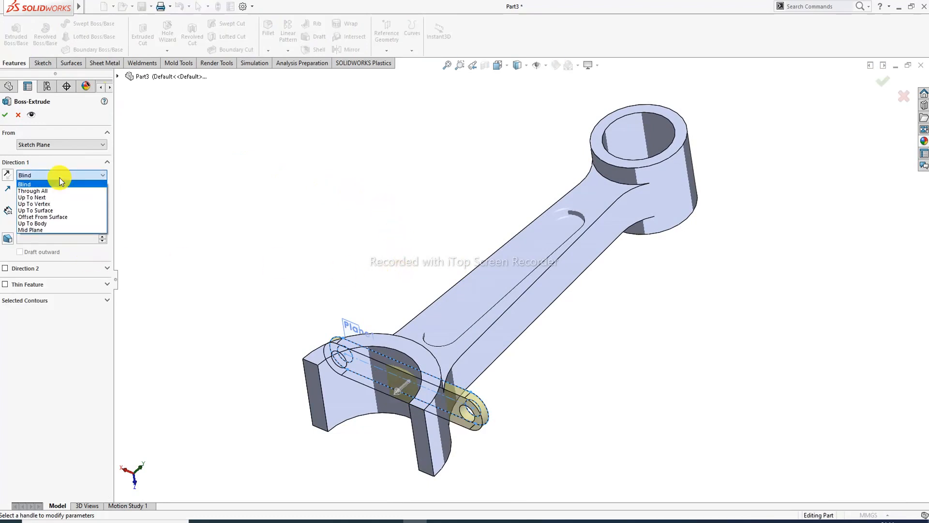
click(59, 211)
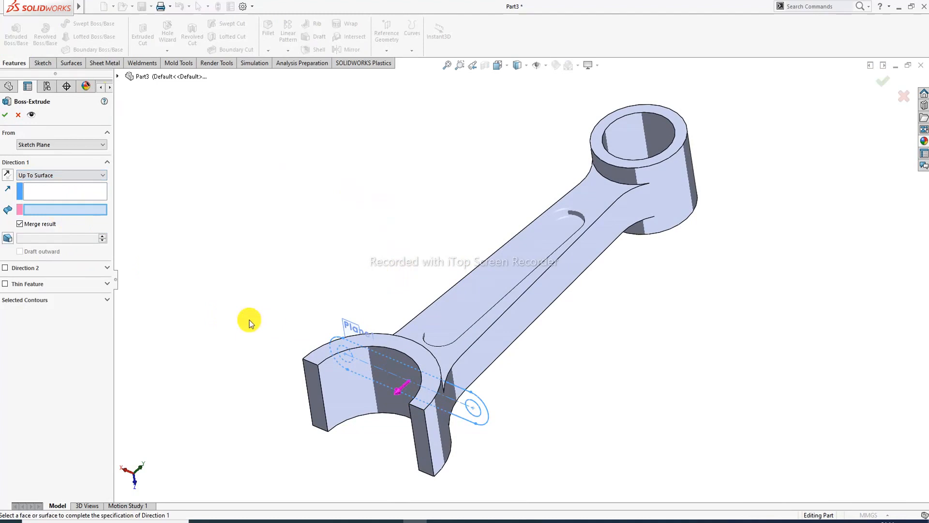
click(318, 386)
scroll(379, 382, up, 3)
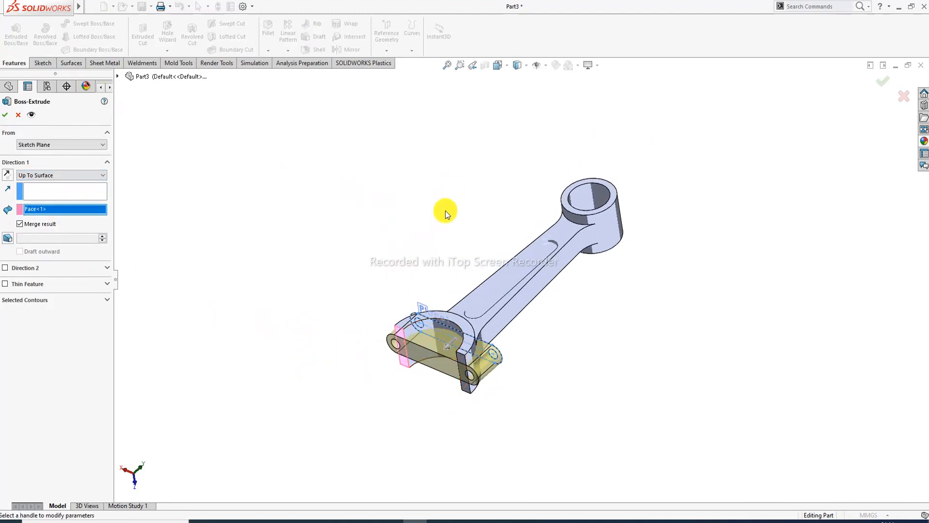
middle_drag(446, 212, 452, 287)
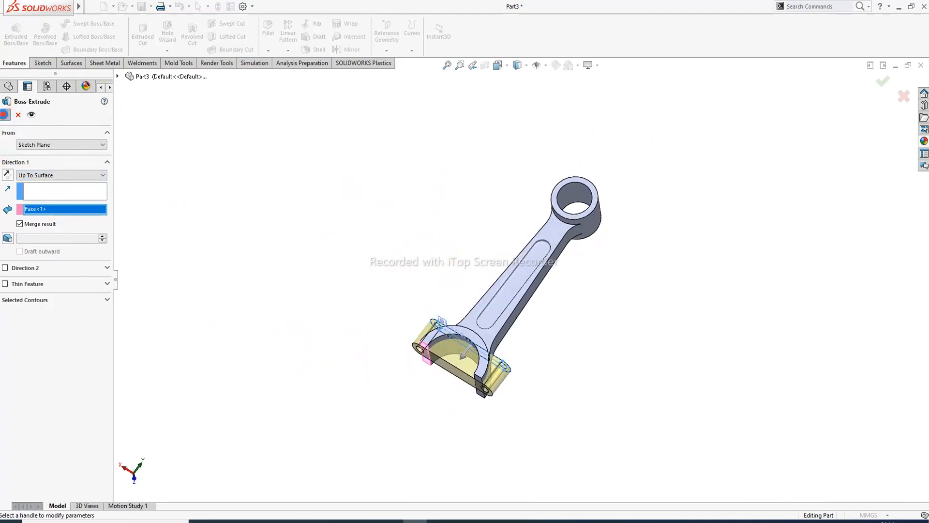
click(5, 114)
scroll(441, 332, down, 5)
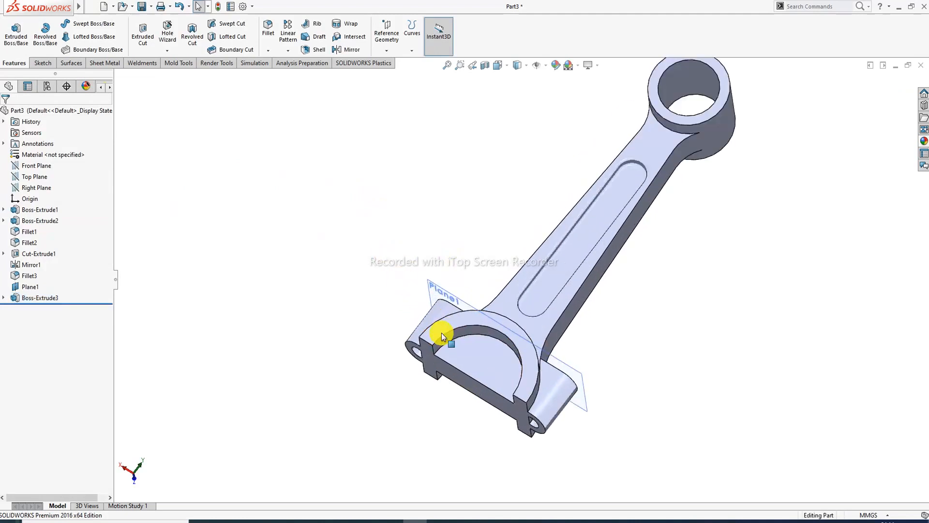
- Hide Plane1 and open a sketch on the big end's half-round face, cancelling the offset
click(476, 299)
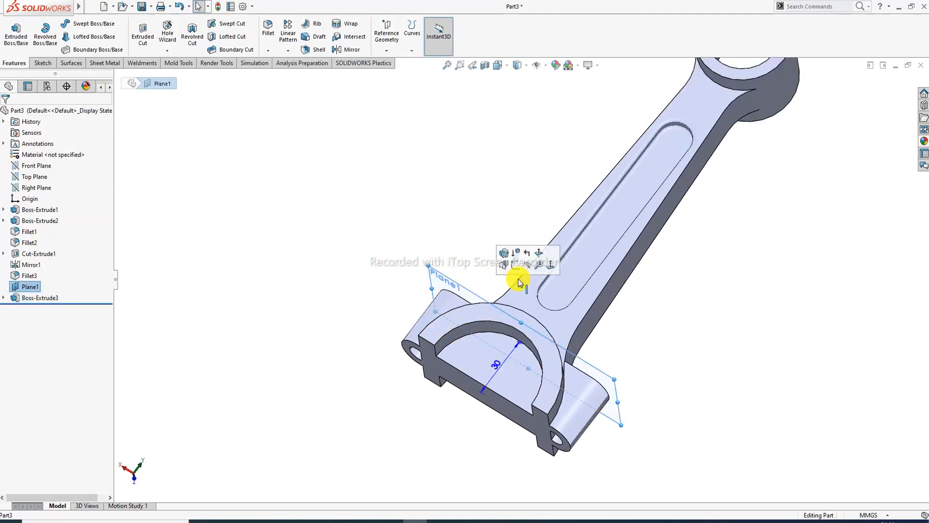
click(527, 259)
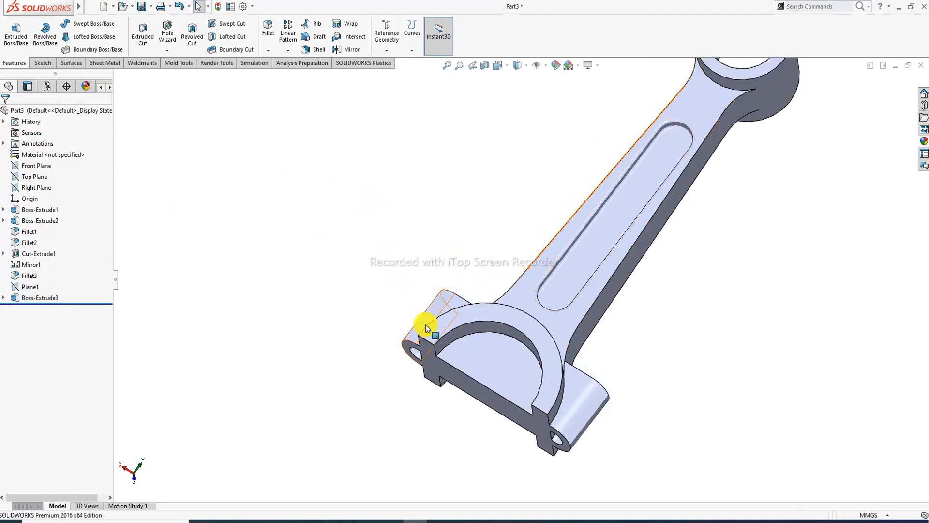
click(486, 350)
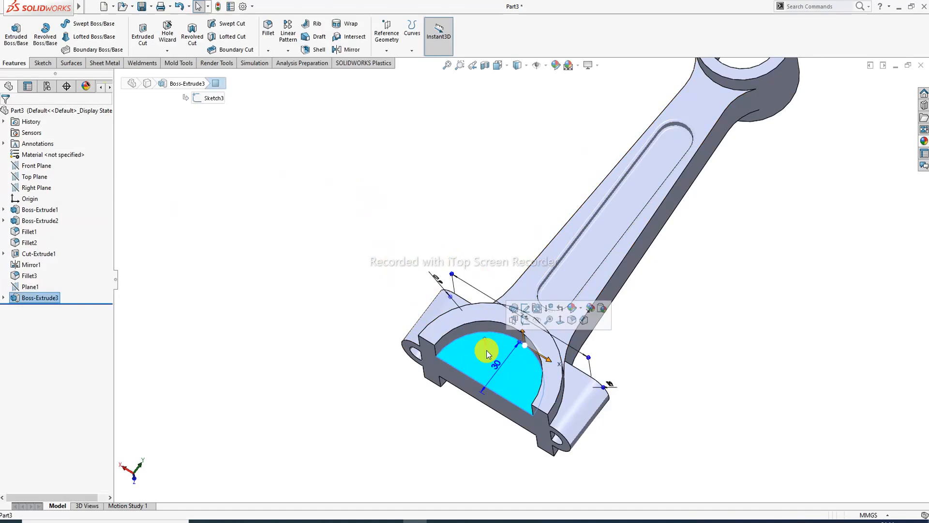
click(525, 320)
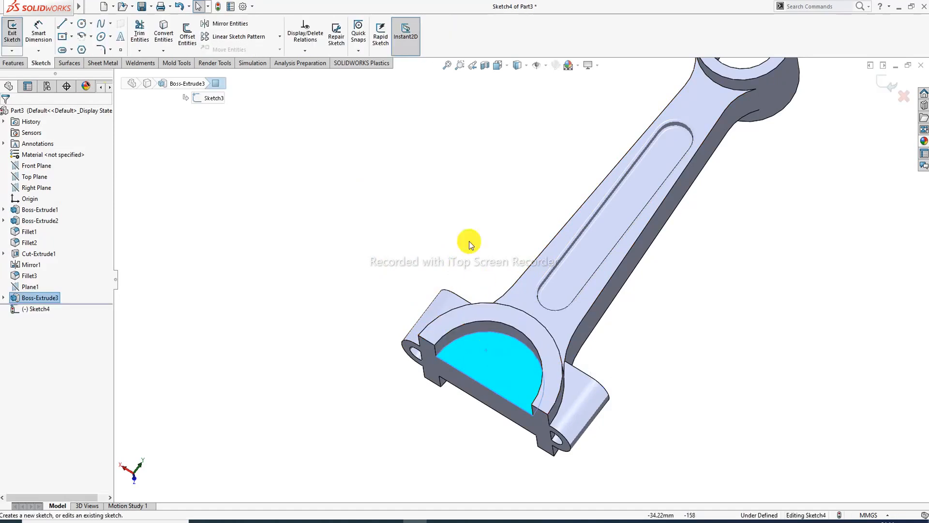
click(188, 34)
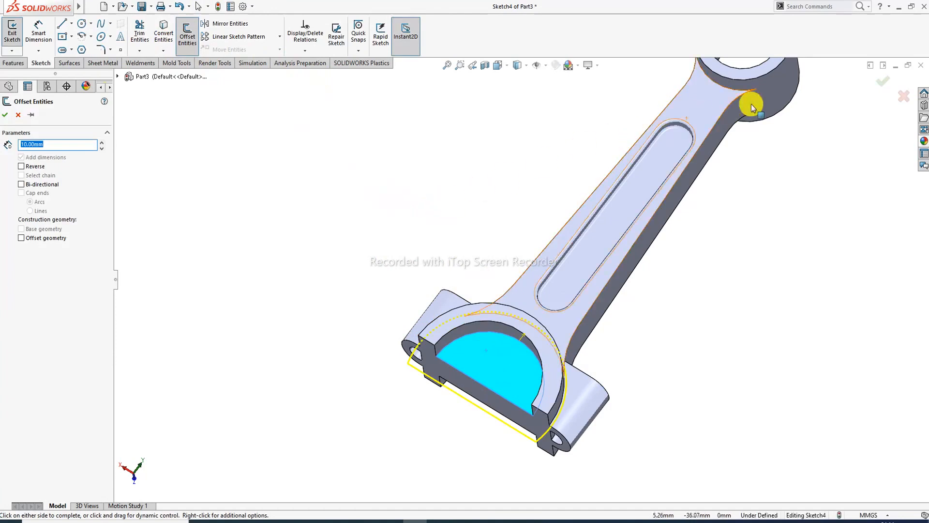
click(904, 96)
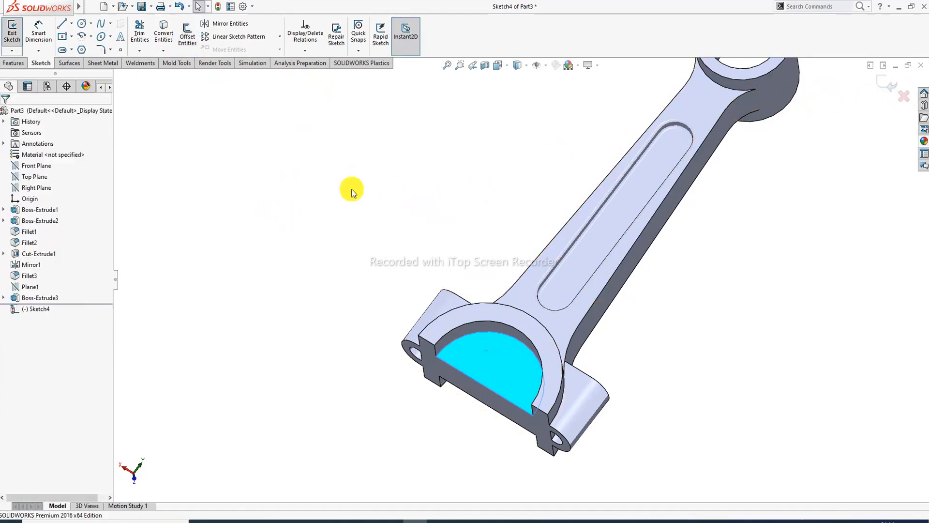
click(221, 115)
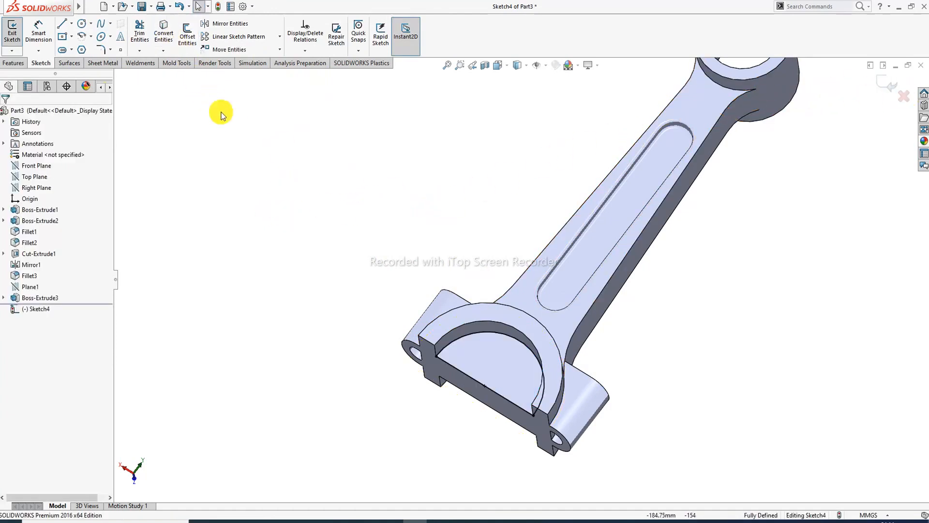
- Cut the sketch Through All as Cut-Extrude2 to hollow the big end's half-bore
click(13, 63)
click(140, 43)
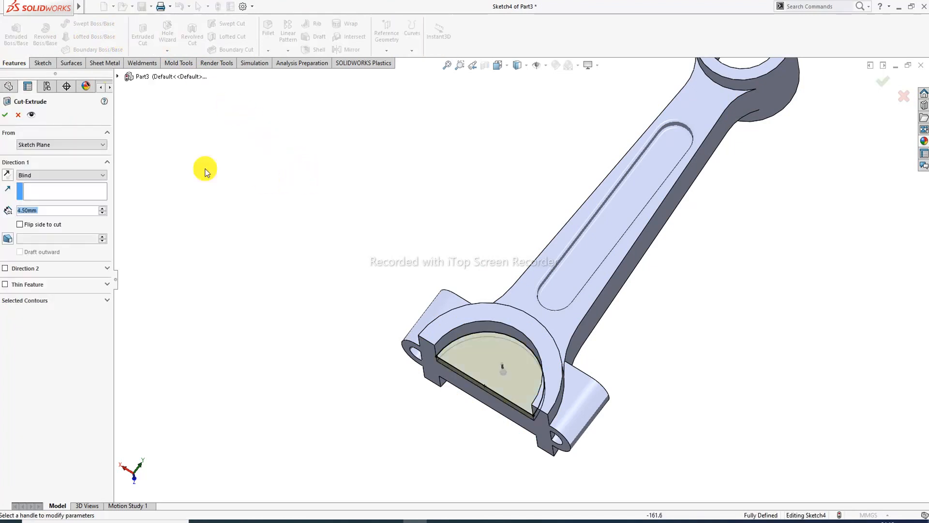
click(62, 175)
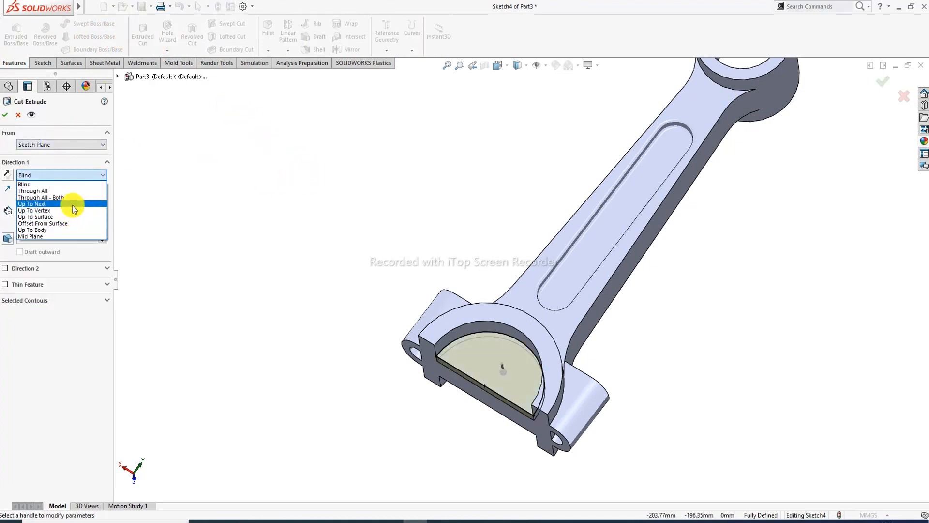
click(67, 189)
click(5, 115)
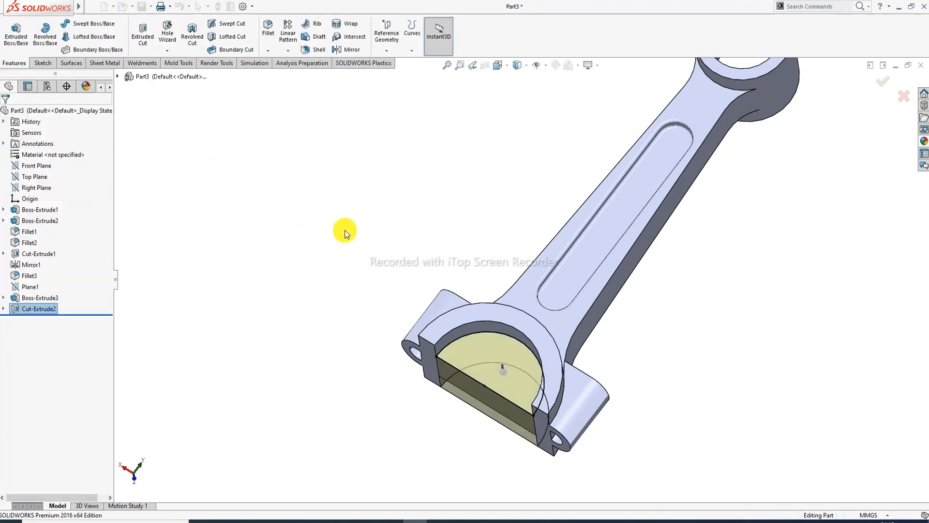
scroll(595, 340, up, 5)
middle_drag(543, 353, 438, 174)
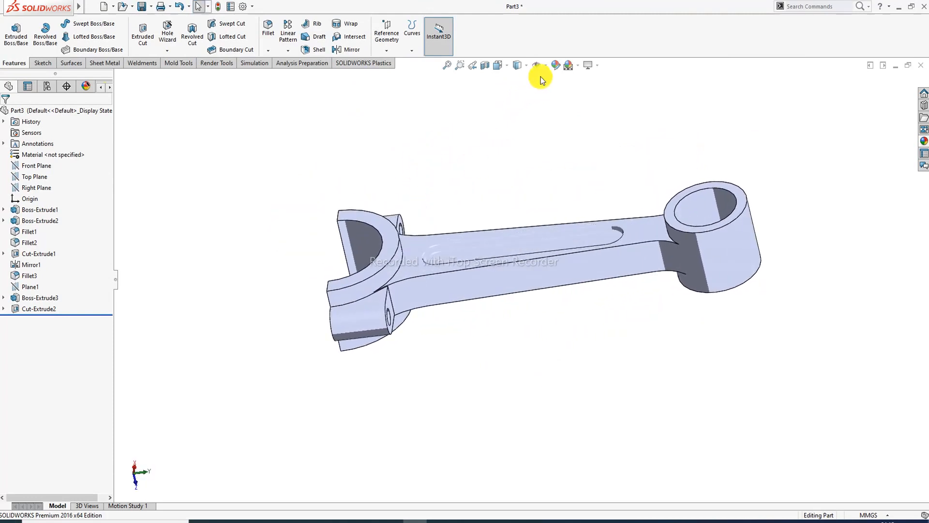
click(557, 65)
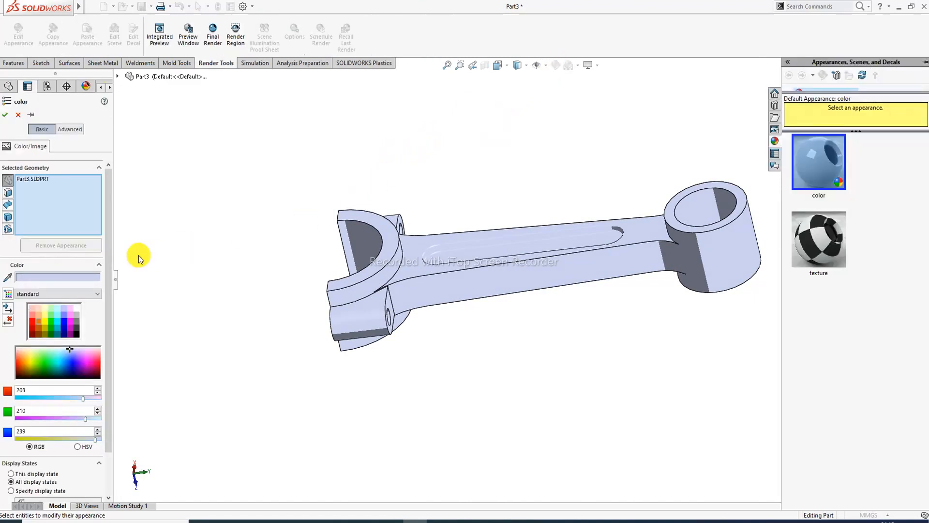
- Apply a redder orange-brown appearance colour to the whole part
click(39, 327)
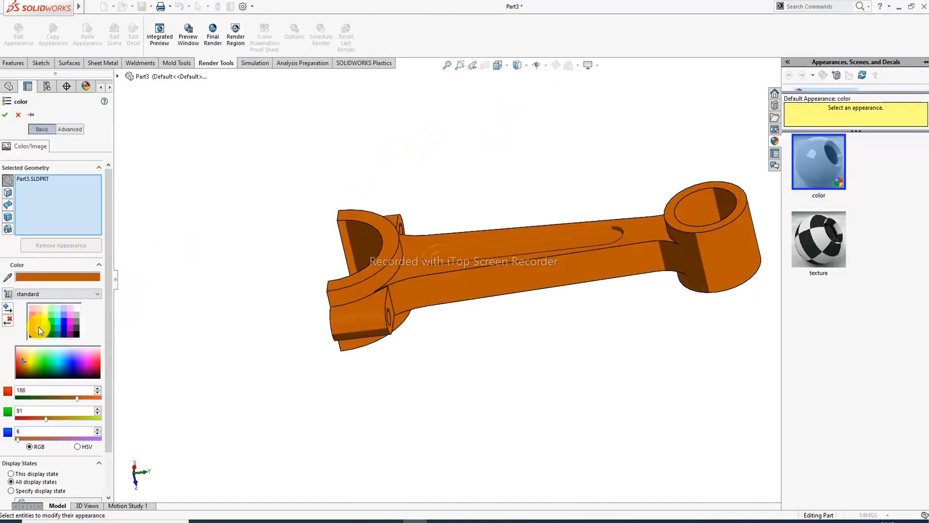
click(31, 418)
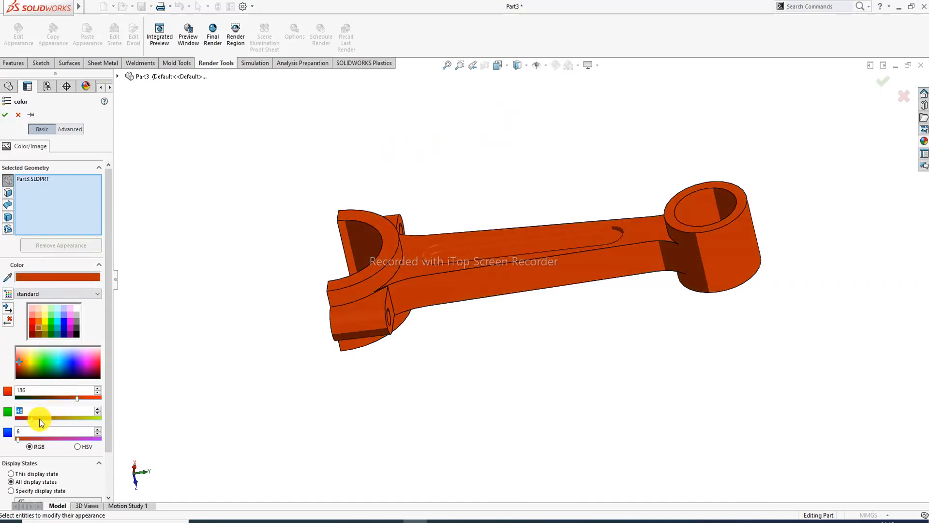
click(5, 114)
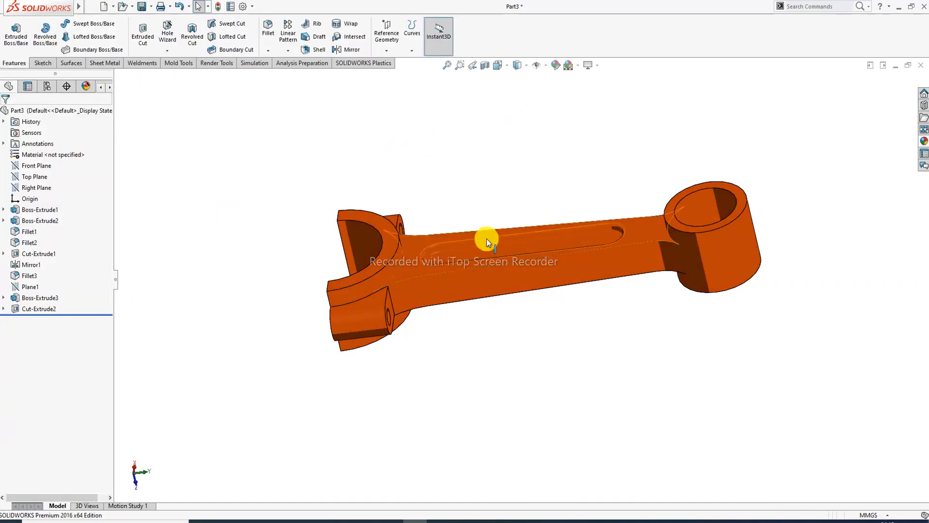
middle_drag(614, 226, 588, 164)
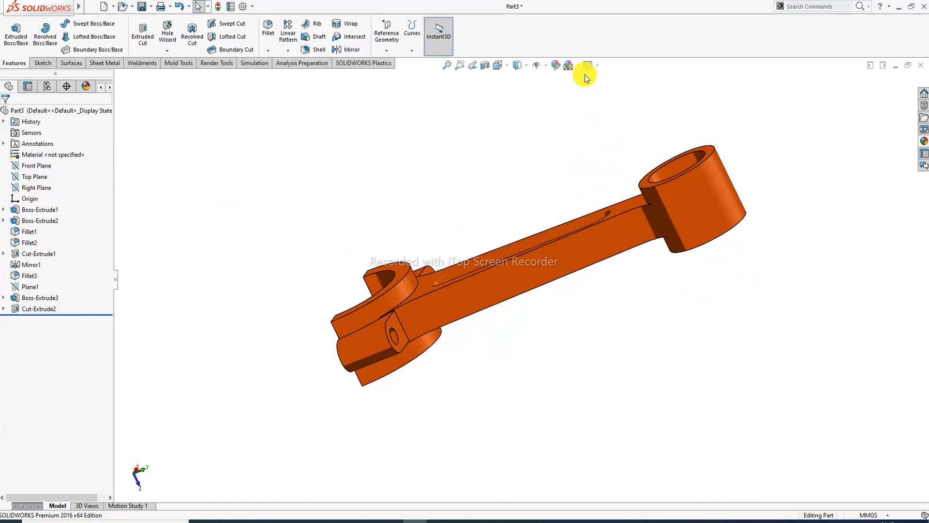
- Recolour the part a brighter orange with the Green value lowered to 74
click(596, 66)
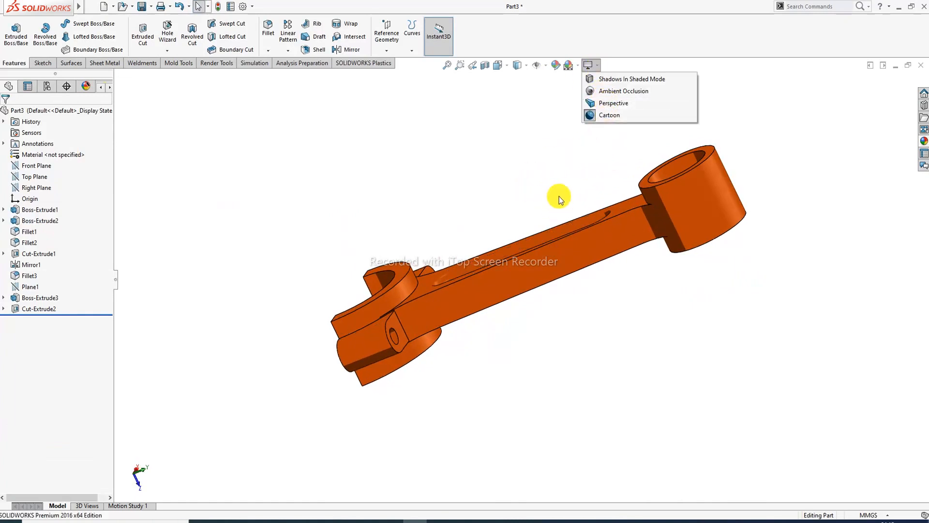
click(530, 224)
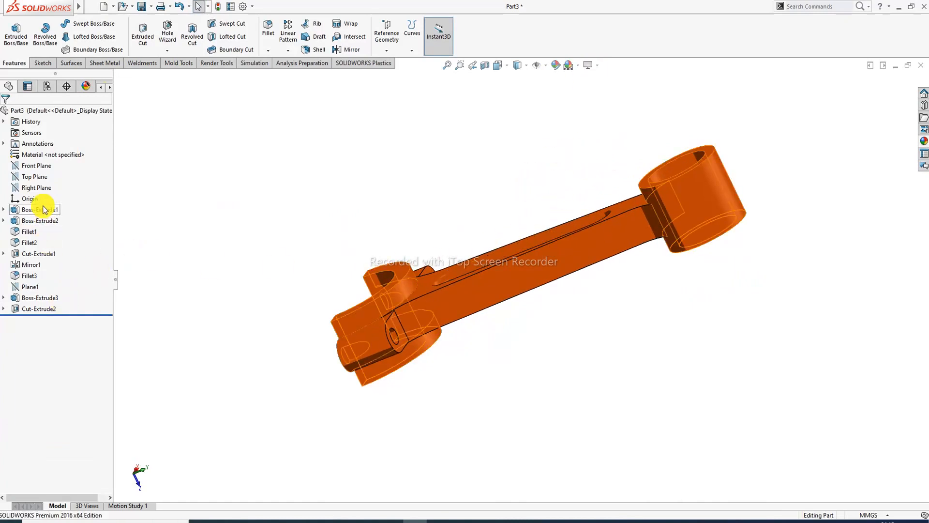
click(557, 67)
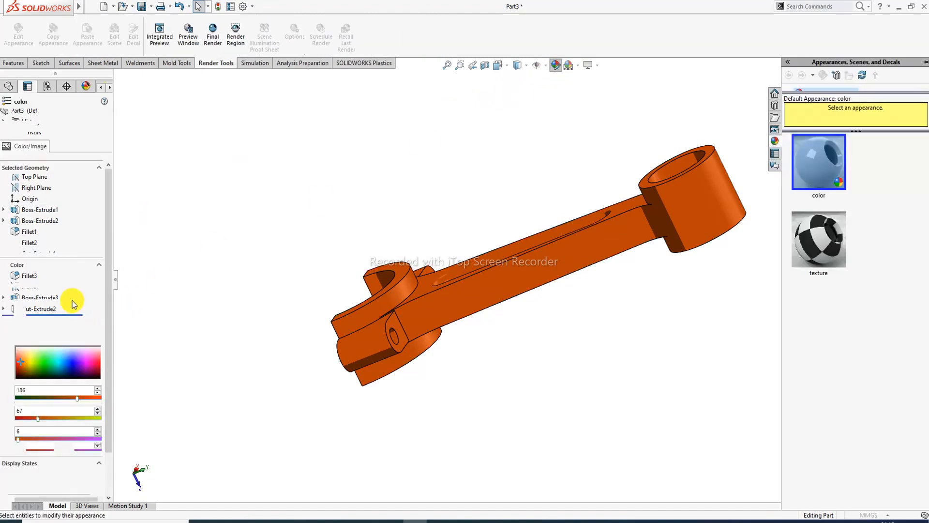
click(38, 320)
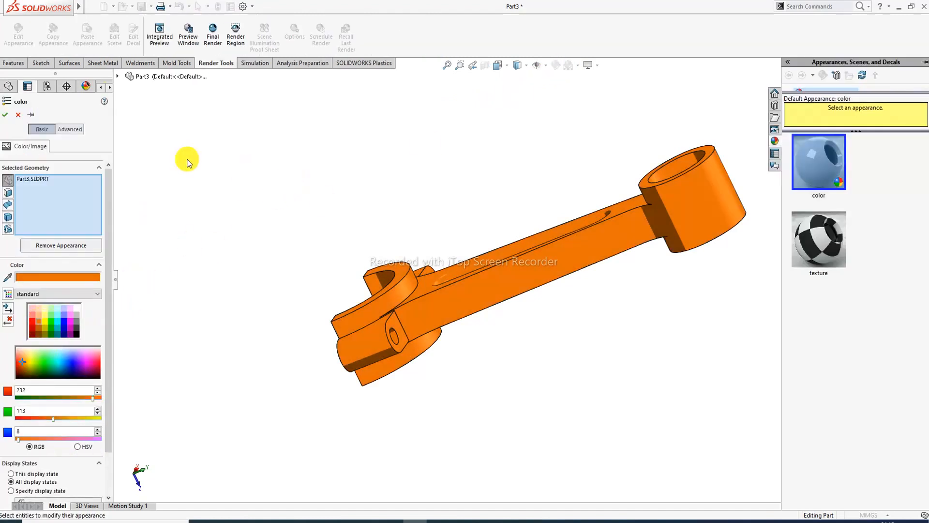
drag(53, 418, 40, 418)
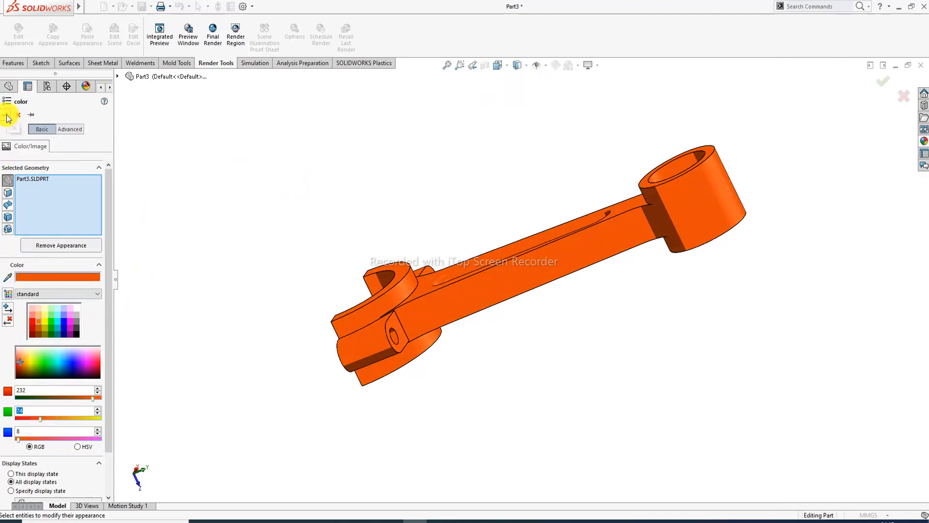
click(5, 115)
middle_drag(650, 168, 603, 219)
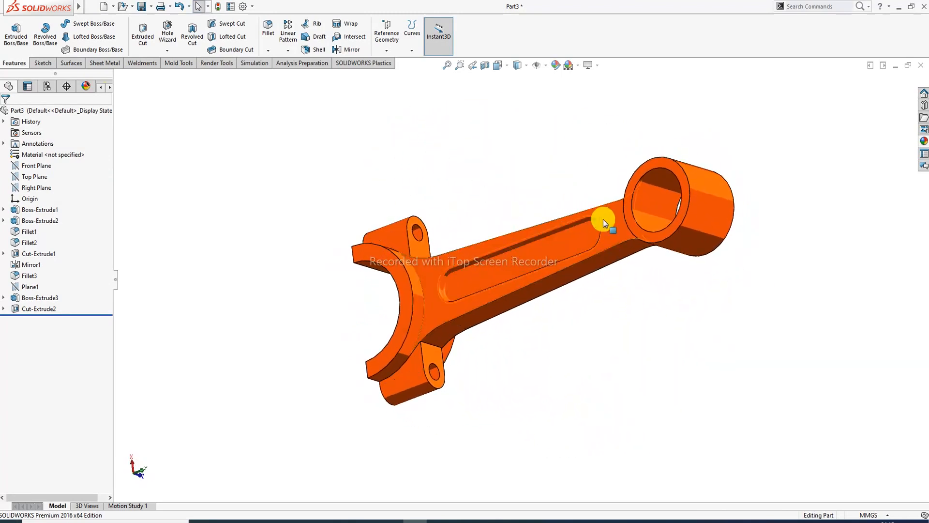
- Orbit and zoom to inspect the finished connecting rod from closer angles
middle_drag(570, 261, 544, 266)
scroll(526, 264, down, 2)
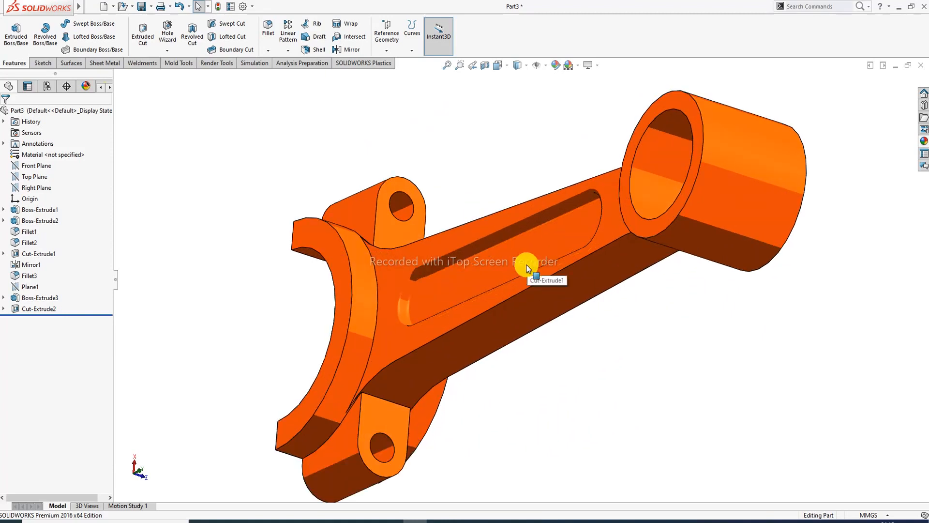
middle_drag(535, 263, 531, 287)
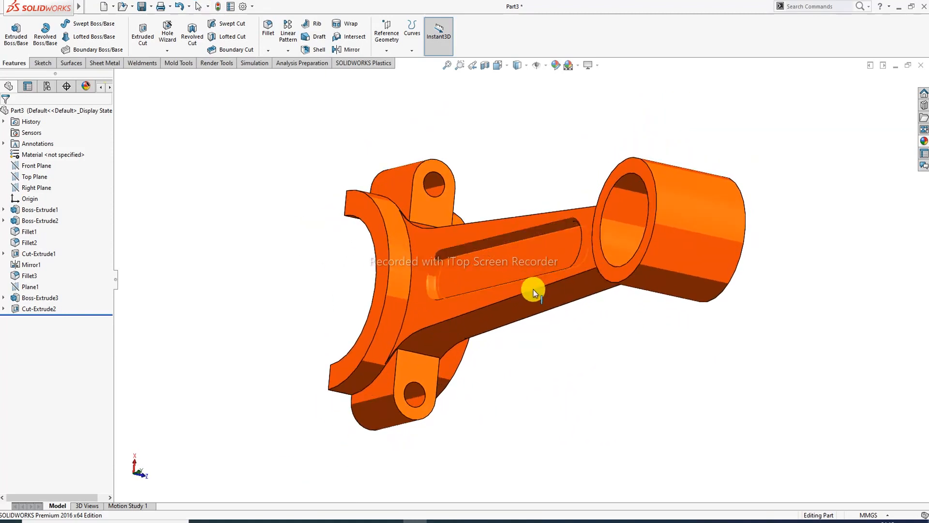
scroll(536, 287, down, 1)
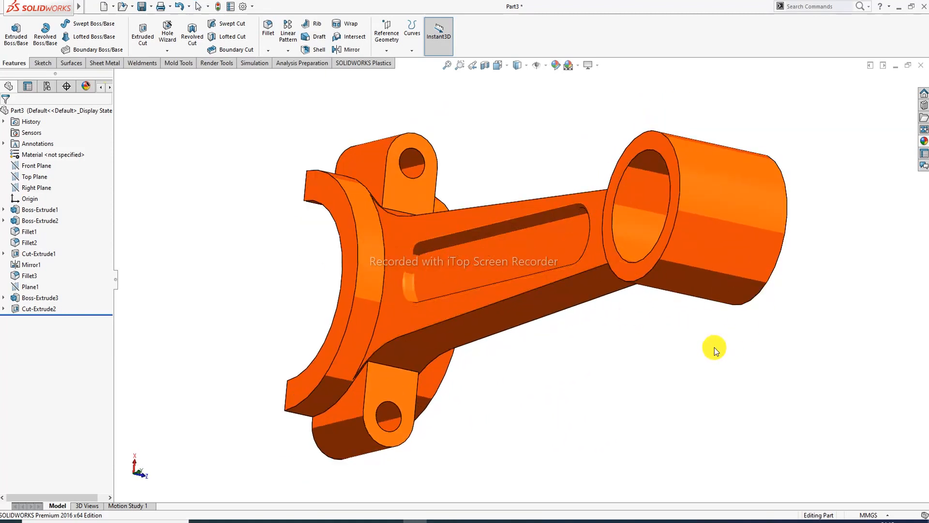
middle_drag(714, 347, 715, 356)
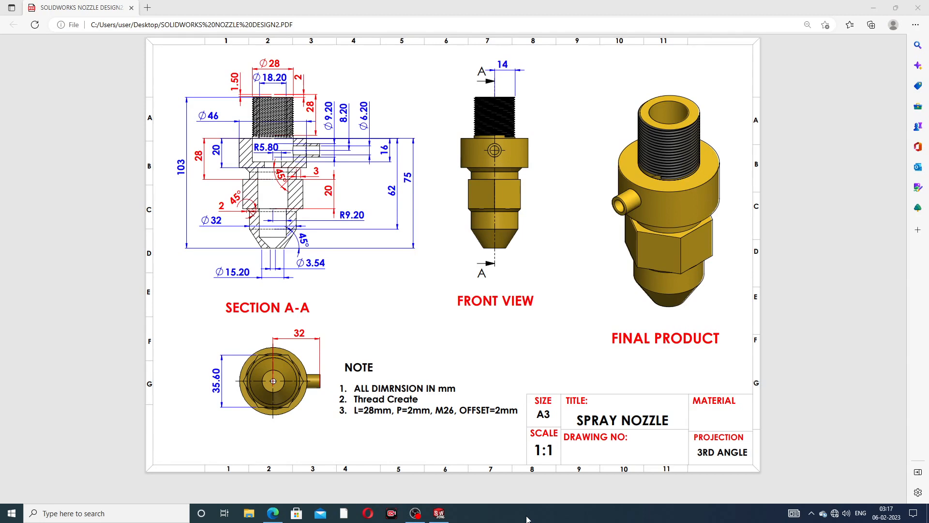
- Review the spray nozzle drawing in Edge, then minimise Edge to reveal the empty Part2
click(439, 513)
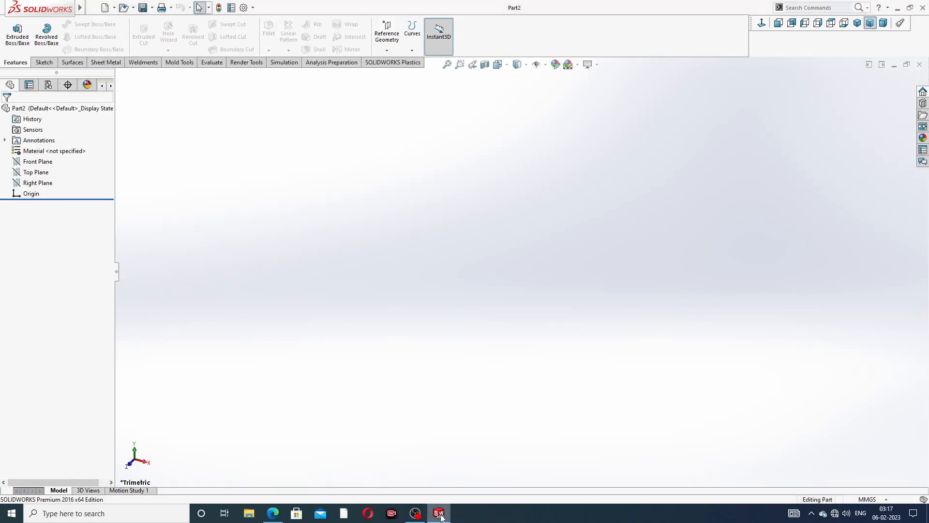
click(273, 513)
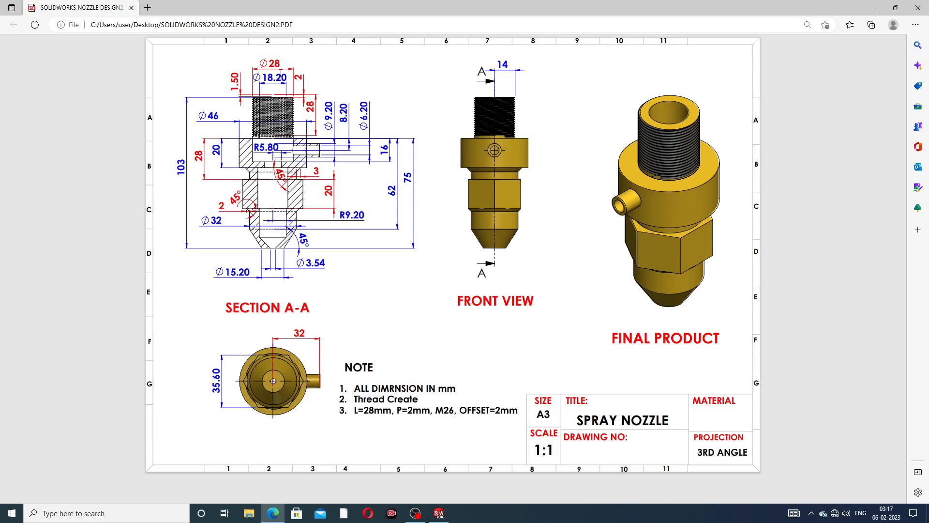
click(273, 513)
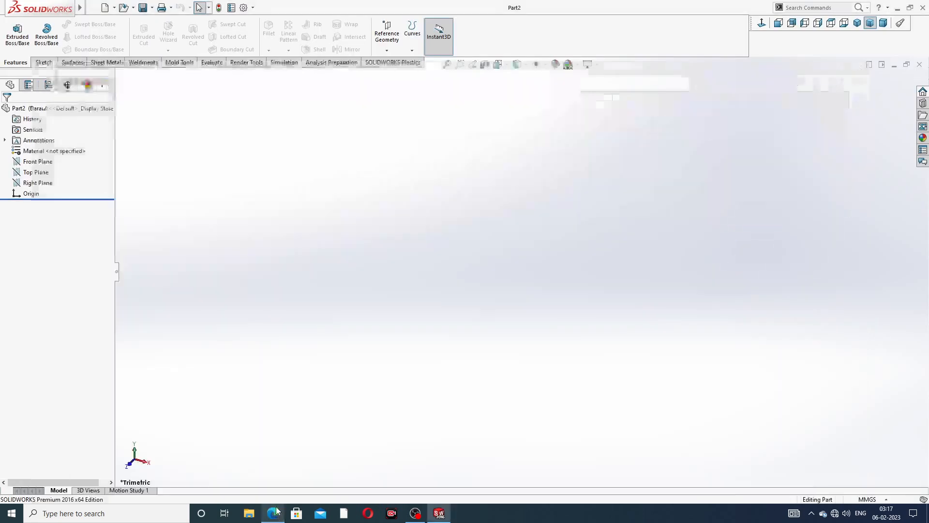
- Start a Front Plane sketch; draw the vertical axis line and top edge from the origin
click(47, 162)
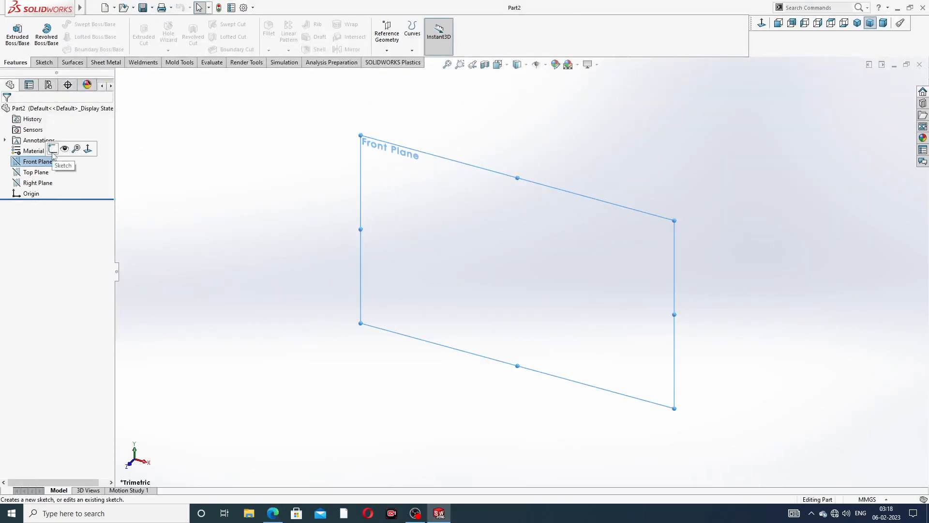
click(52, 150)
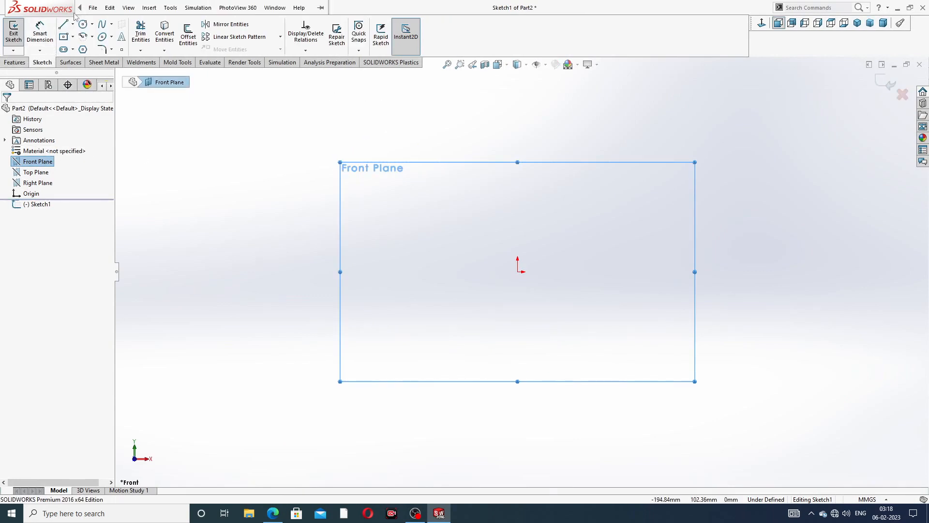
click(64, 24)
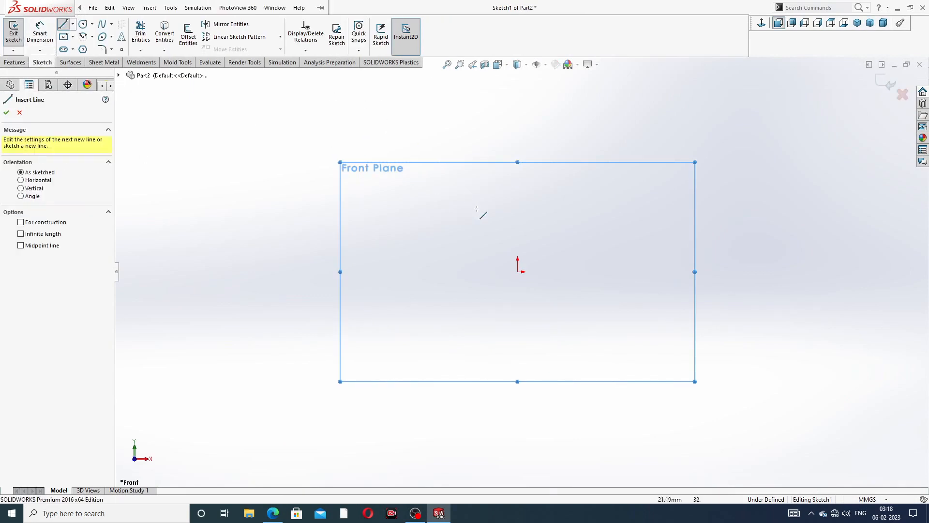
click(518, 272)
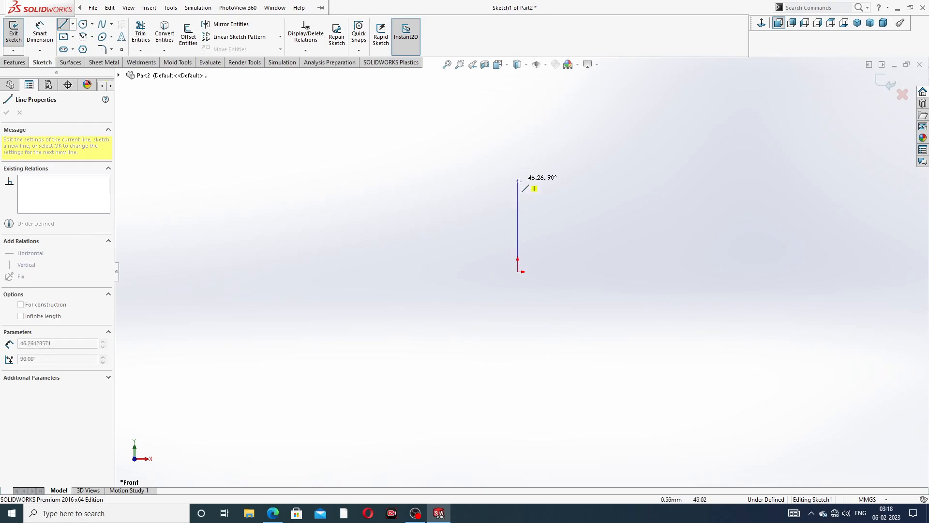
click(518, 115)
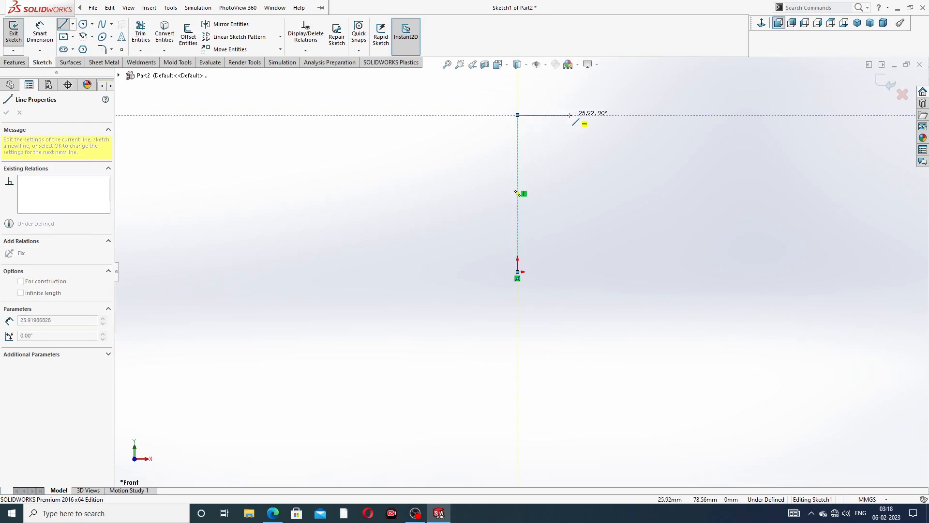
click(563, 114)
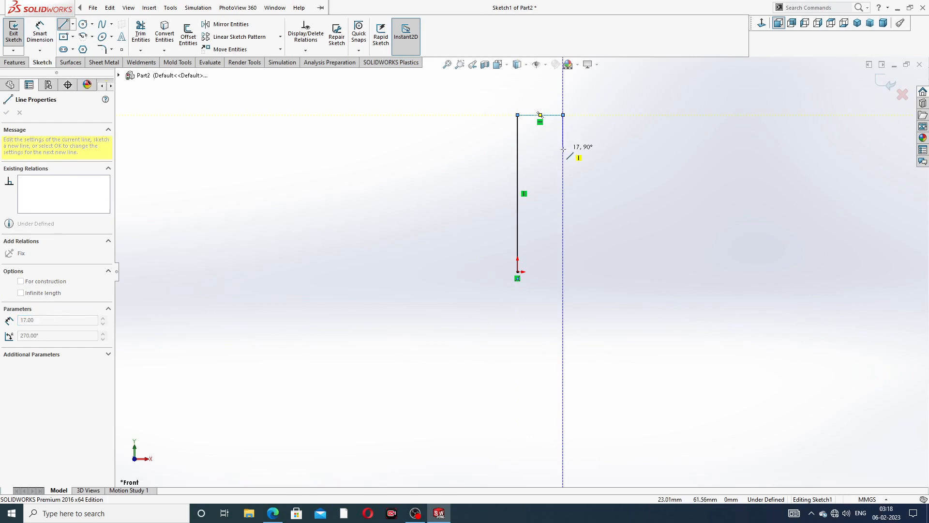
- Draw the stepped outer edges and angled bottom edge, closing the profile at the origin
click(563, 149)
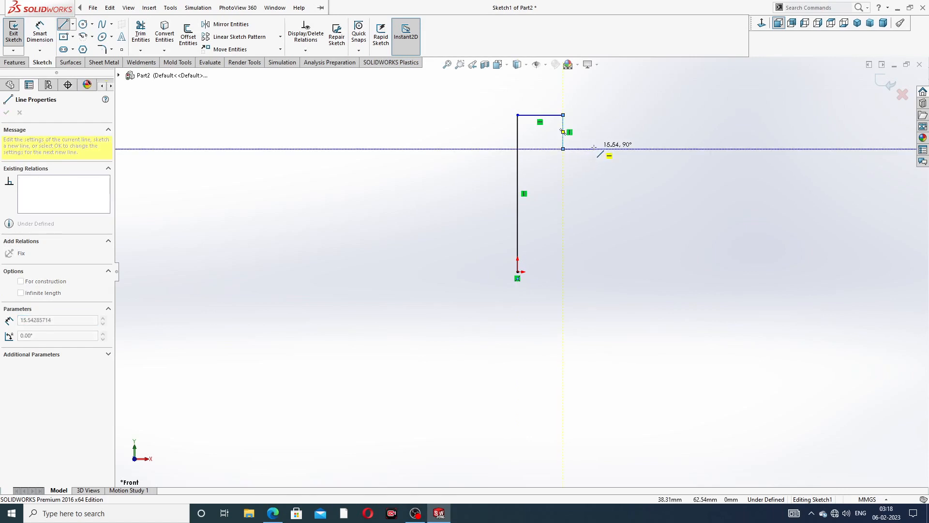
click(595, 149)
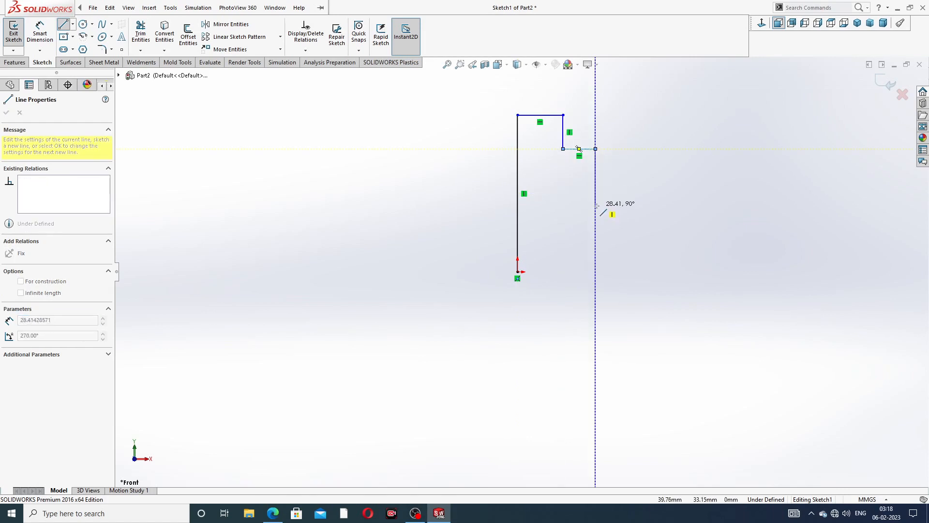
click(595, 203)
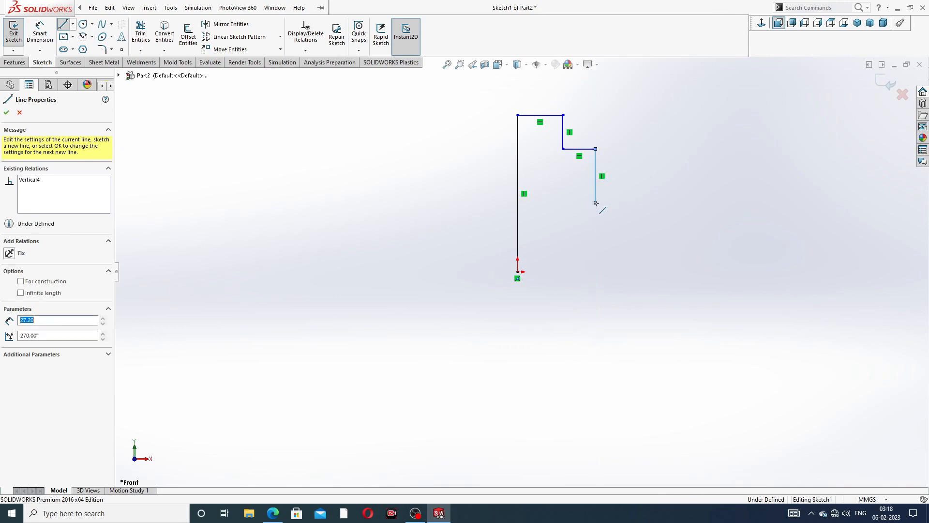
click(567, 204)
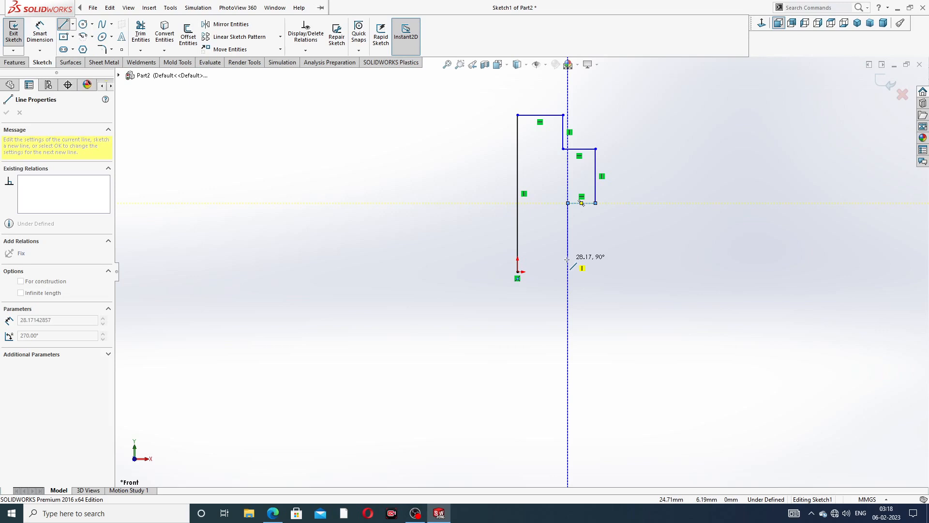
click(567, 259)
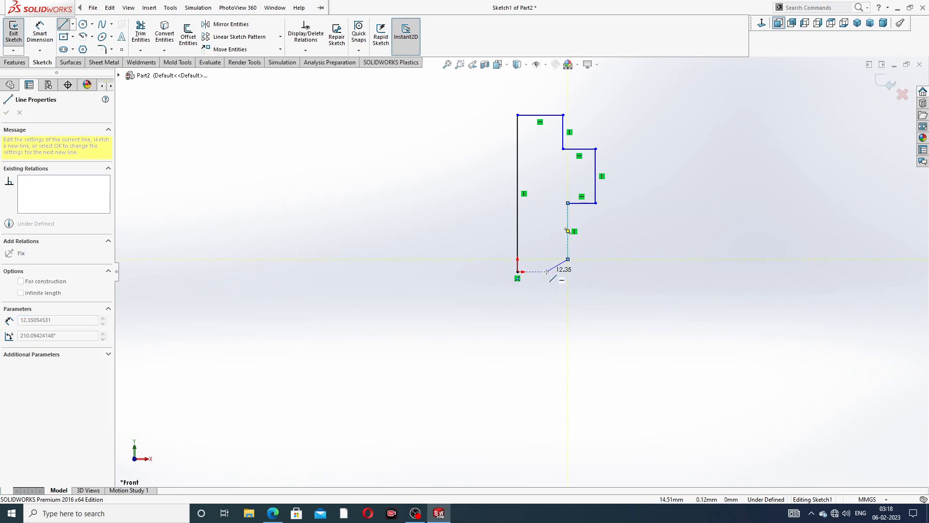
click(547, 272)
click(517, 272)
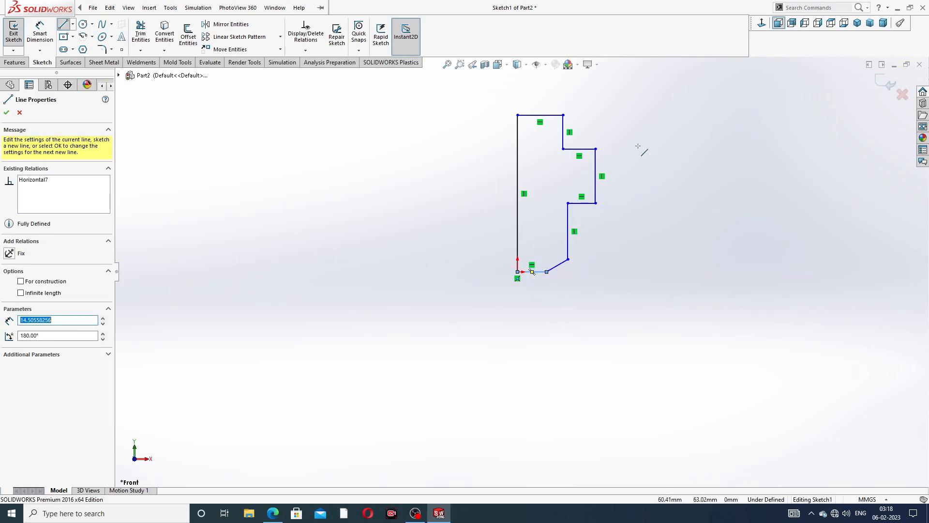
right_click(641, 147)
click(655, 154)
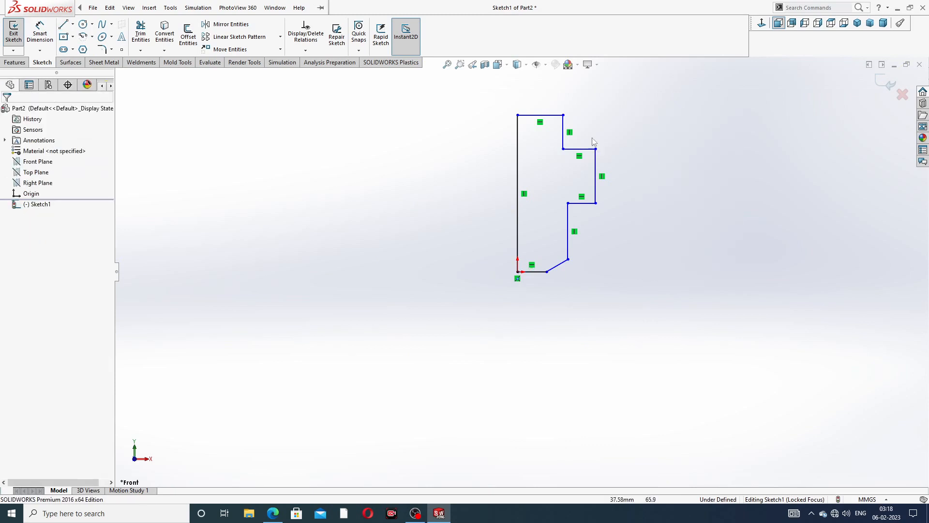
- Convert the profile's left vertical edge into a construction line
scroll(549, 189, down, 5)
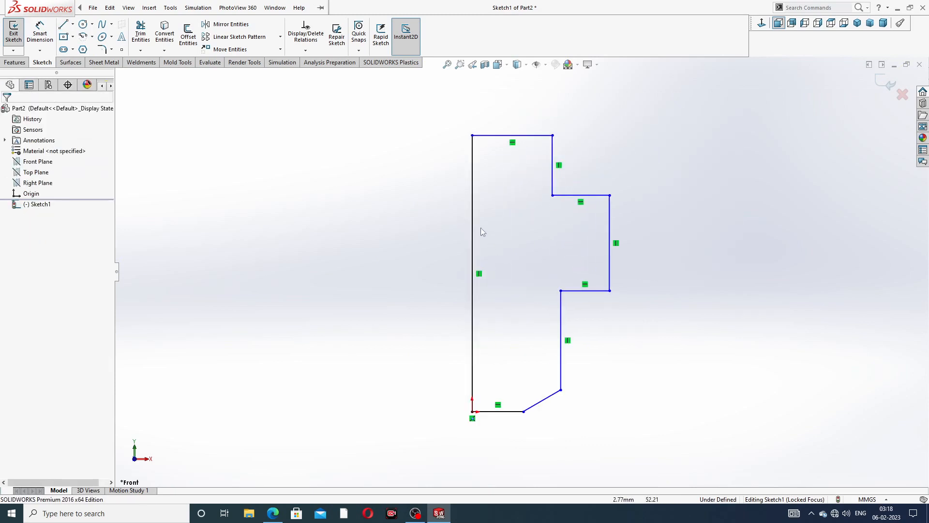
click(472, 222)
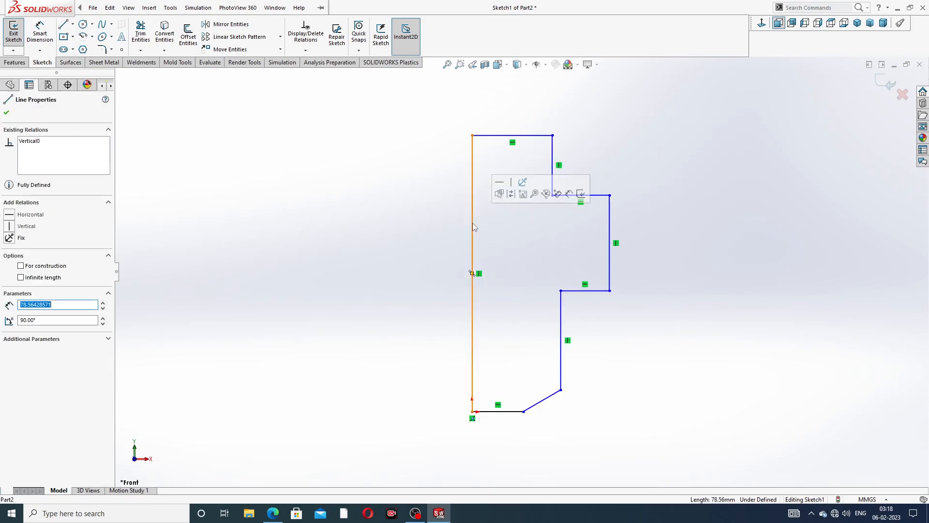
click(511, 194)
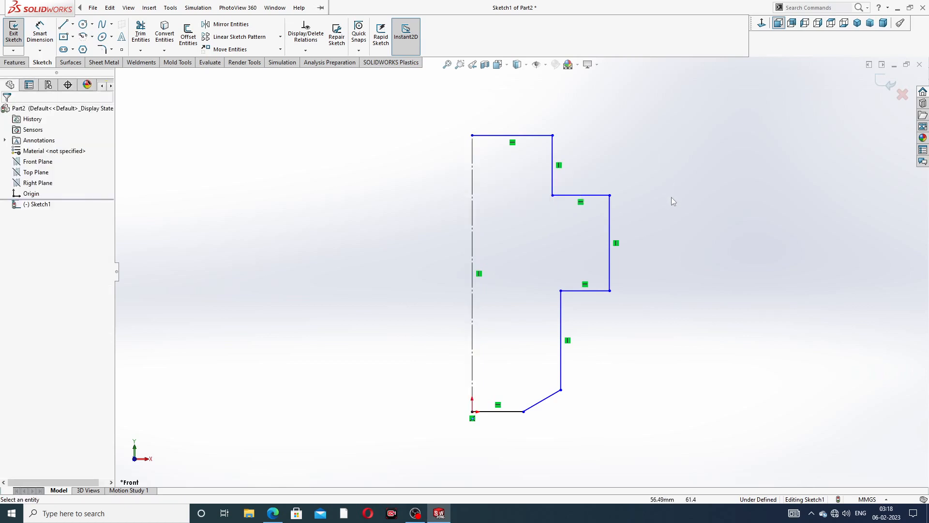
- Bring the spray nozzle drawing PDF up in Edge
scroll(671, 200, up, 3)
scroll(550, 336, down, 3)
scroll(580, 158, up, 2)
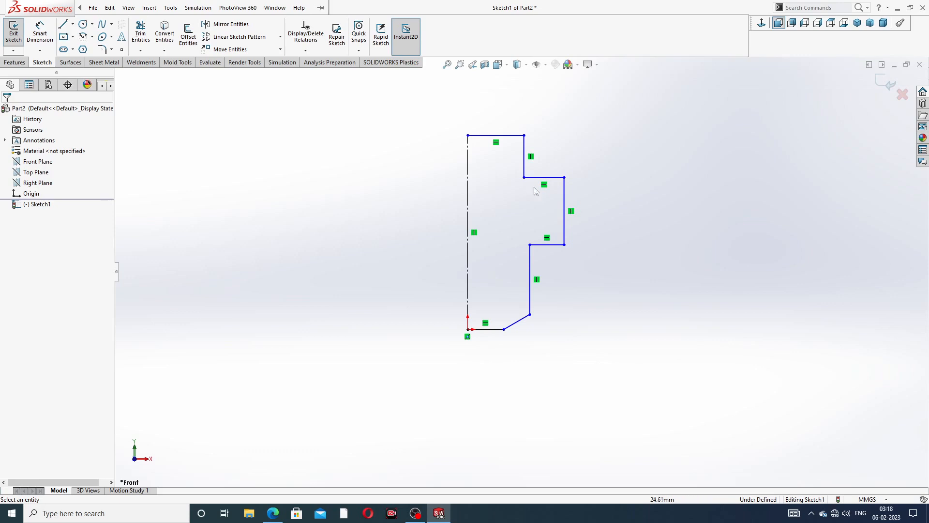
click(274, 514)
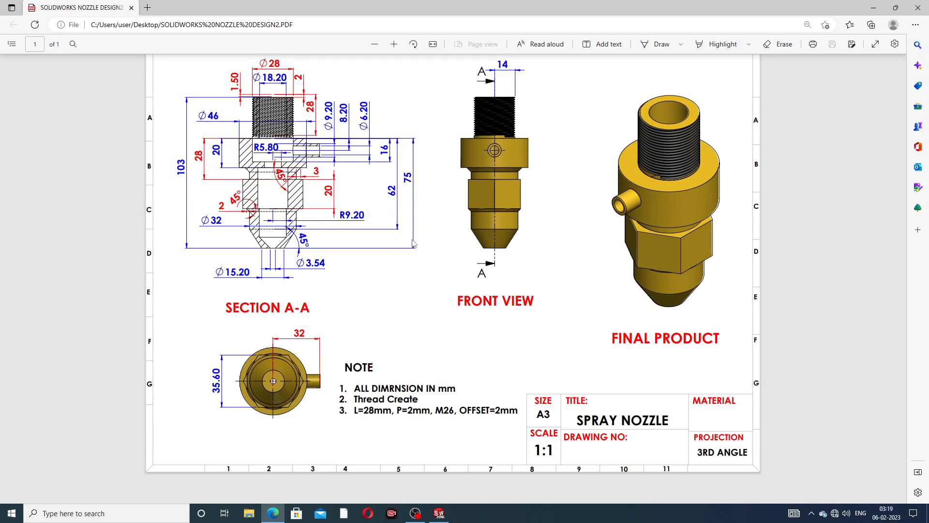
- Return to the sketch and dimension the top width as 28 with Smart Dimension
click(274, 512)
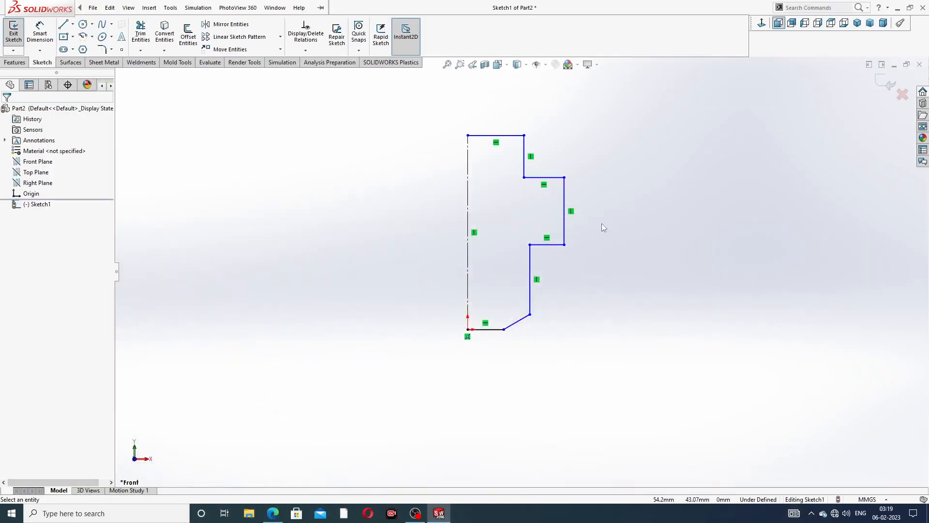
scroll(550, 144, up, 3)
scroll(549, 144, down, 2)
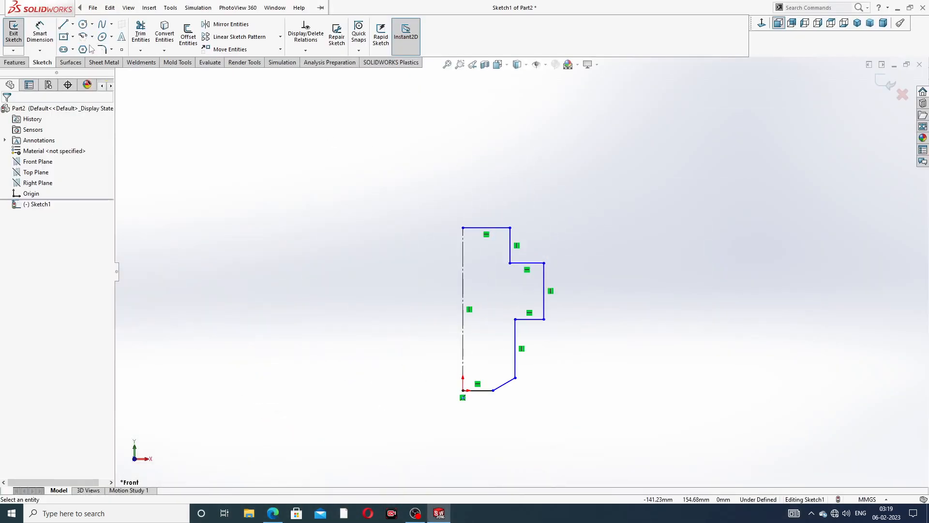
click(43, 36)
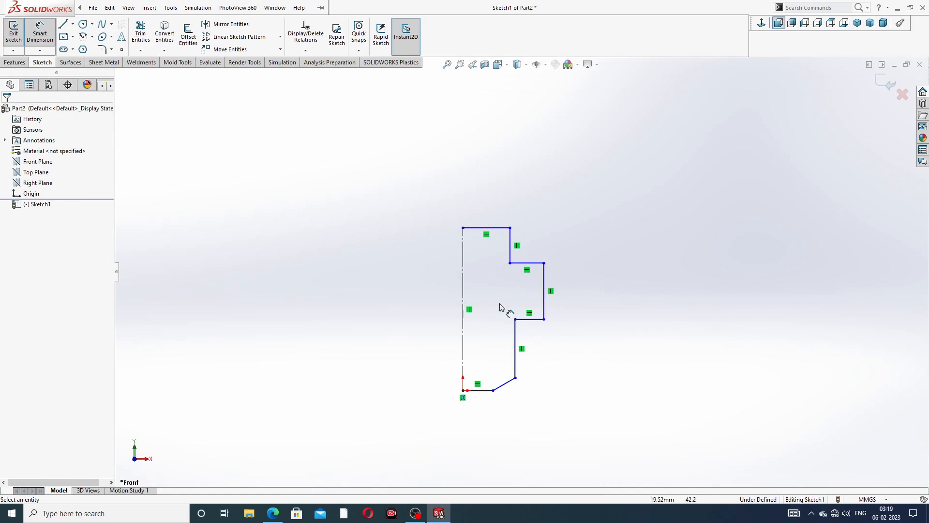
scroll(475, 383, down, 1)
scroll(476, 382, down, 1)
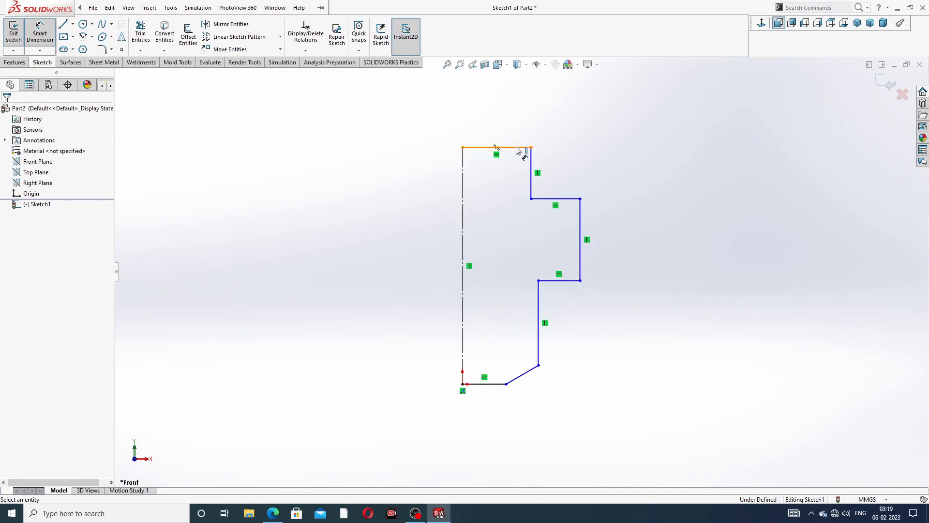
click(531, 148)
click(464, 170)
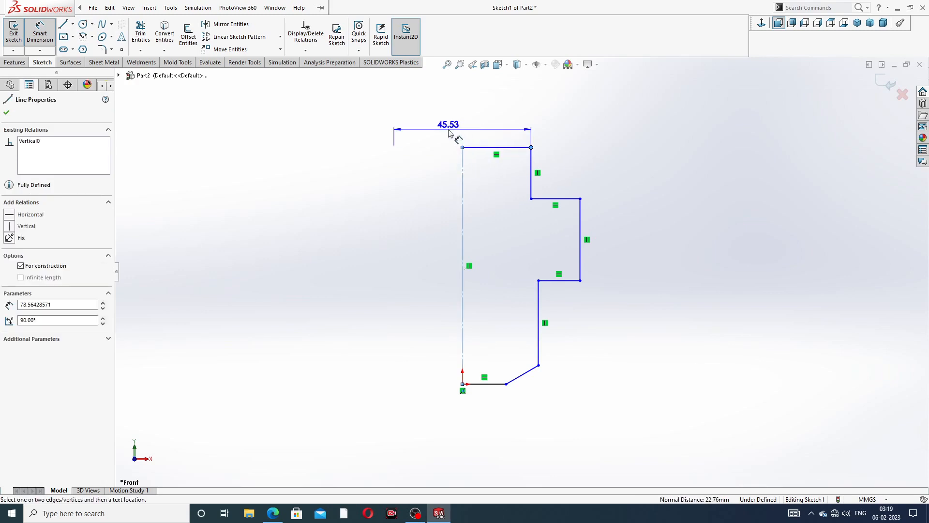
click(449, 127)
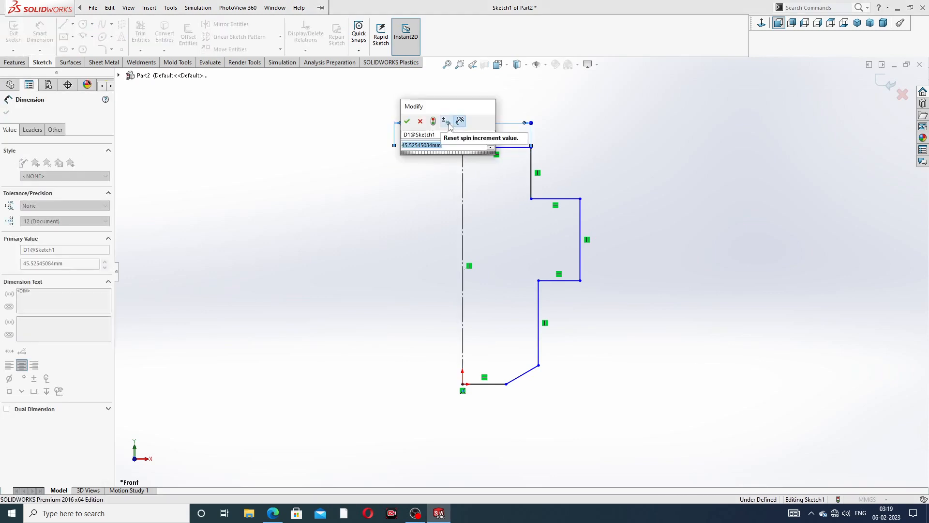
text(28)
key(Return)
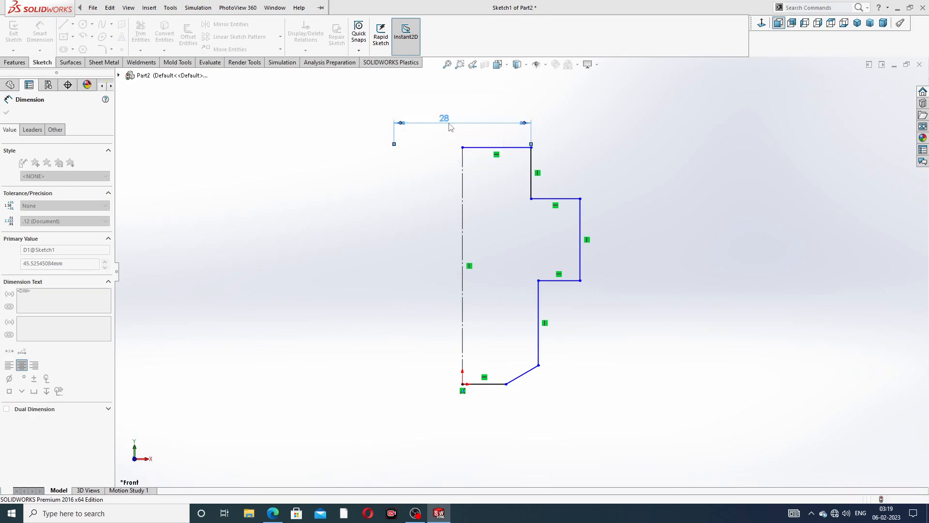
- Dimension the overall height as 103 and the outer step edge as 20
click(463, 198)
click(406, 234)
text(1)
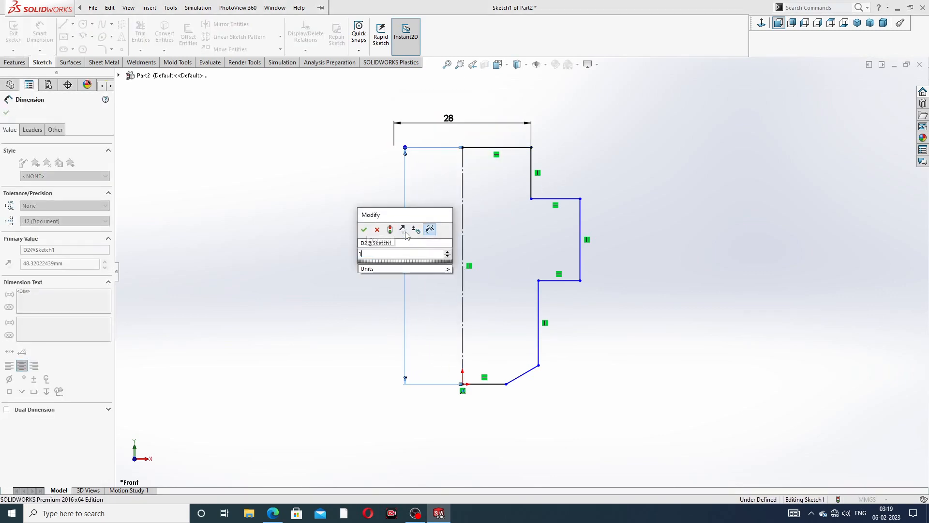
text(03)
key(Return)
click(611, 156)
scroll(591, 168, up, 4)
scroll(594, 155, down, 2)
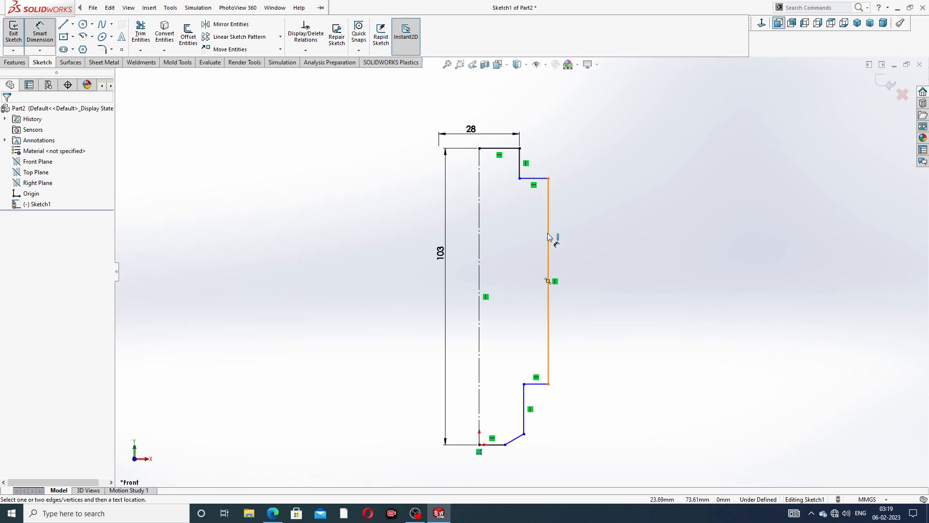
click(548, 239)
click(581, 244)
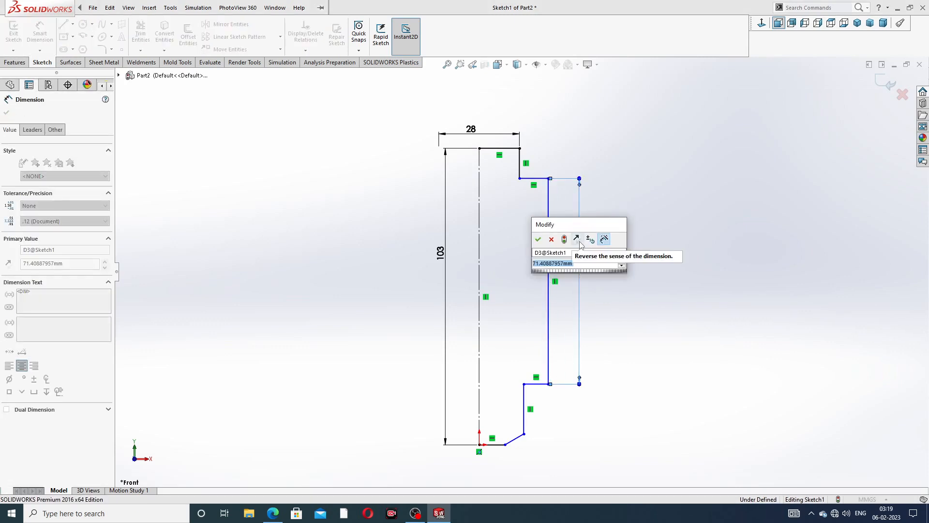
text(20)
key(Return)
click(643, 228)
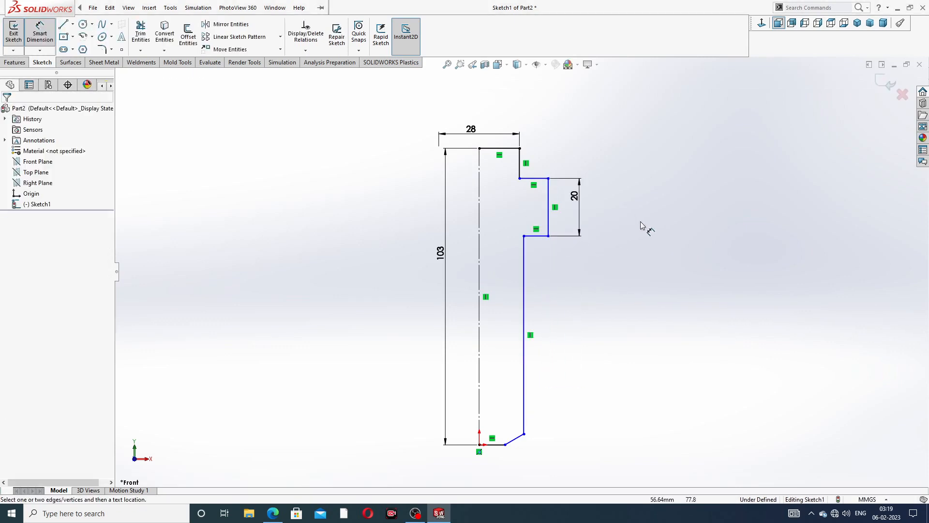
- Add diameter dimensions across the centerline: step diameter 46 and lower diameter 32
scroll(571, 235, down, 3)
scroll(575, 217, up, 3)
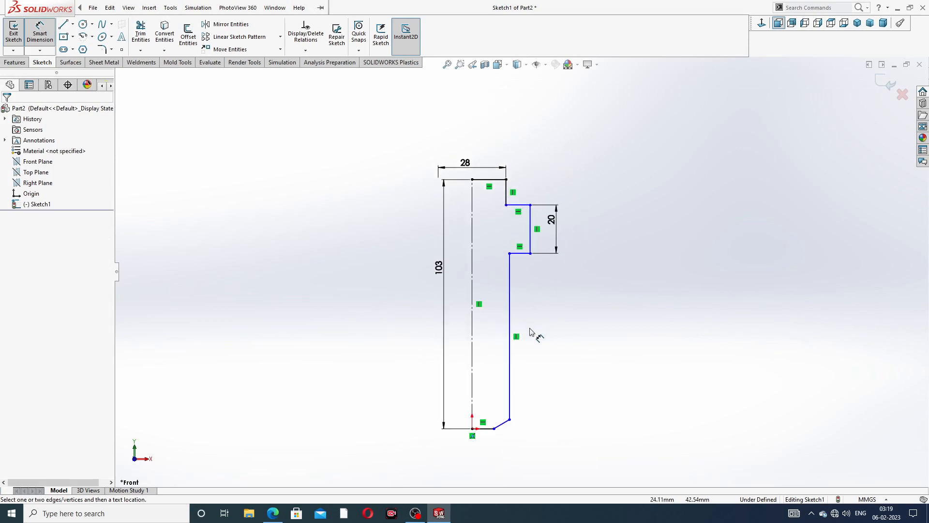
scroll(530, 338, down, 2)
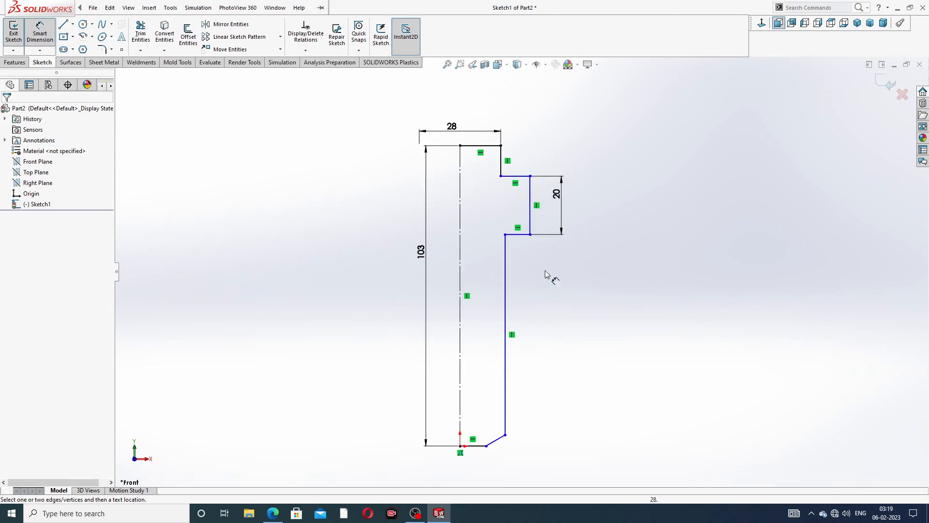
click(530, 199)
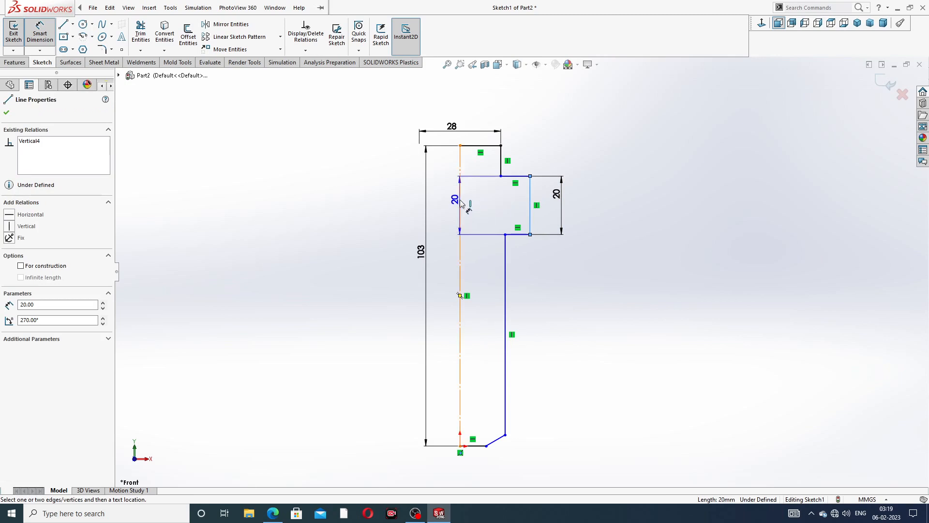
click(459, 203)
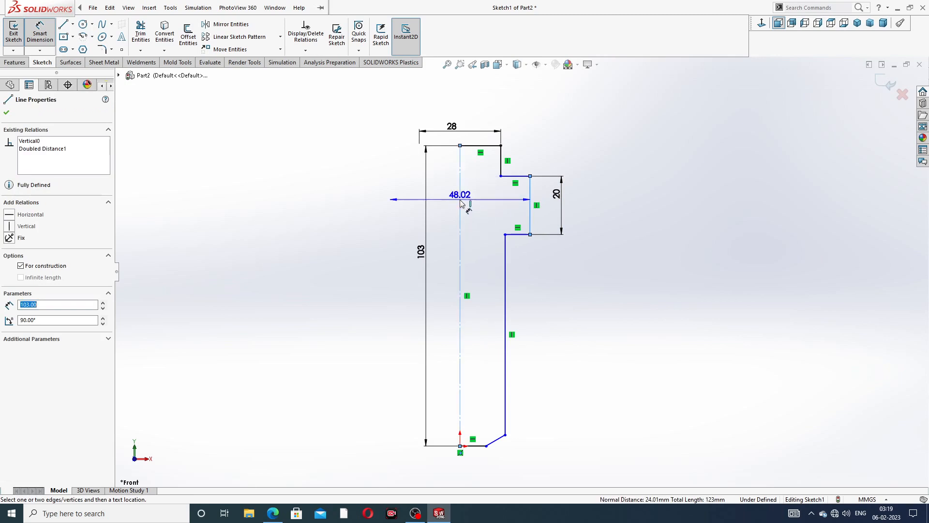
click(441, 216)
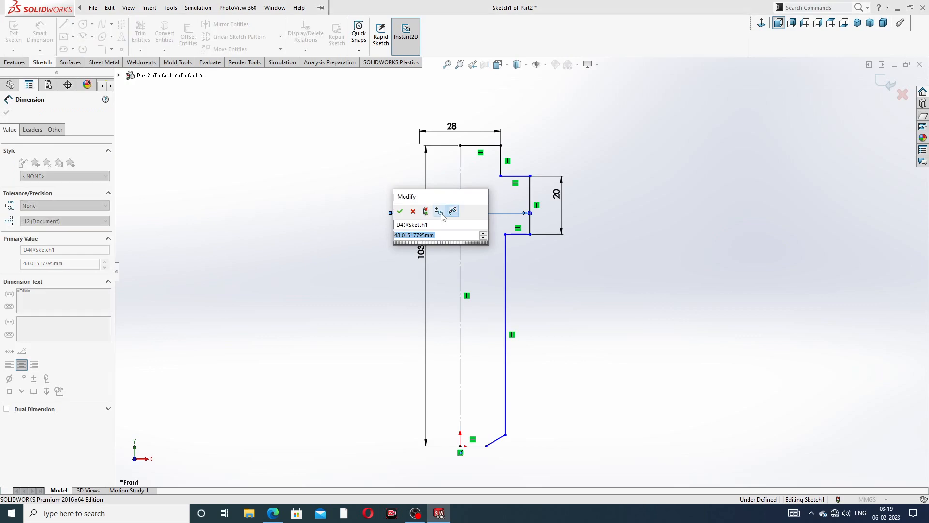
text(46)
key(Return)
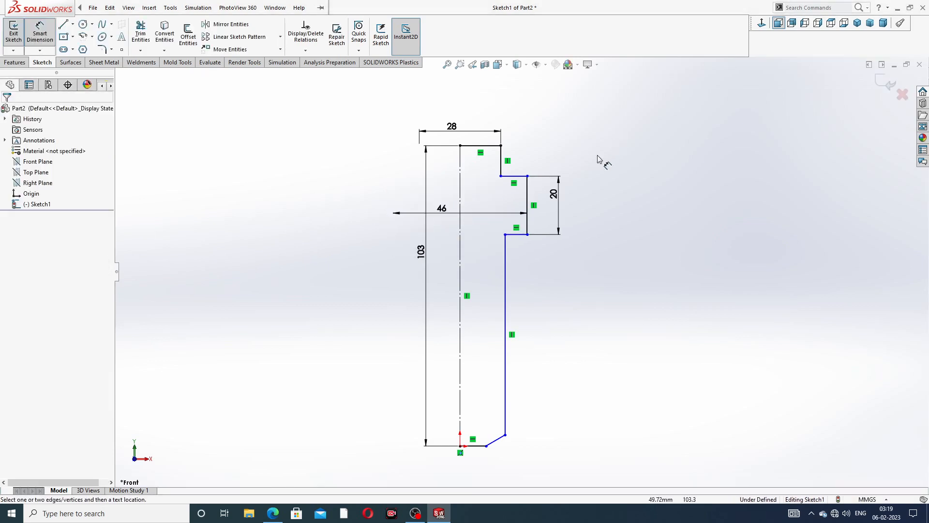
click(505, 319)
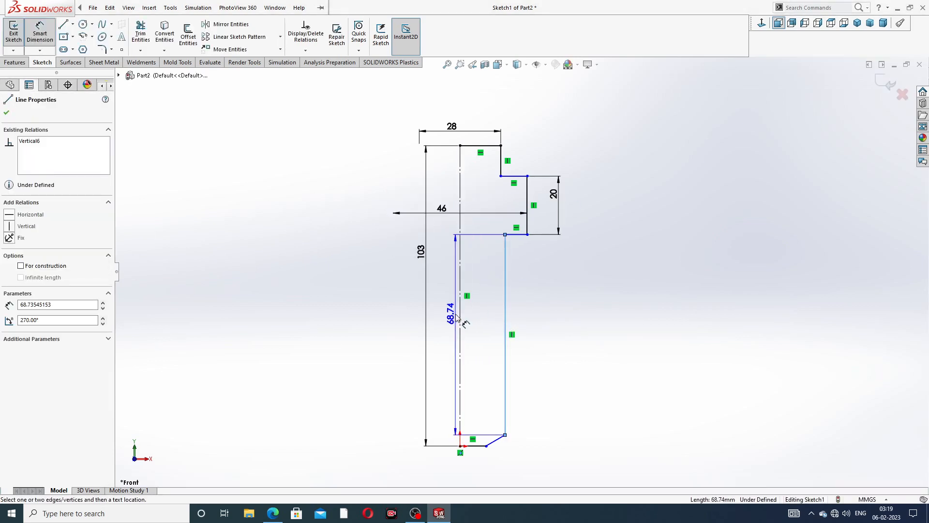
click(460, 315)
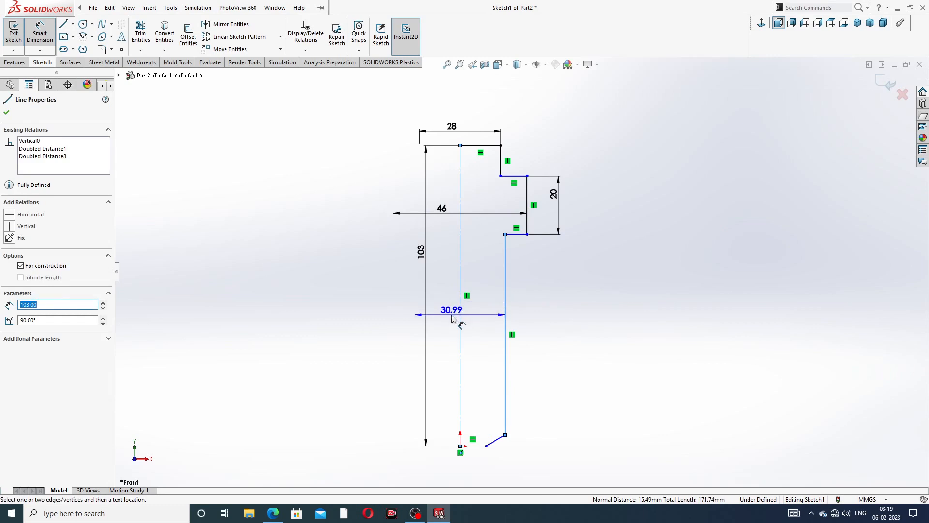
click(453, 318)
text(32)
key(Return)
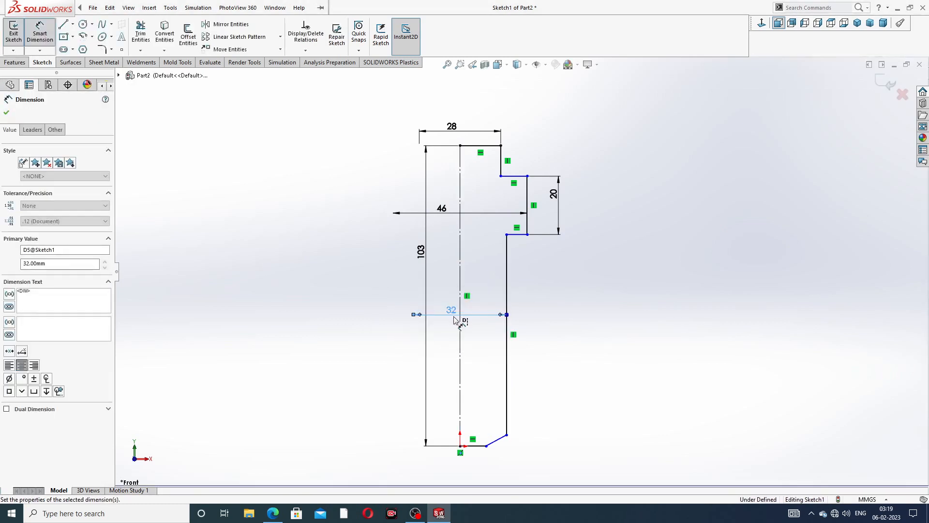
- Dimension the shoulder to the chamfer corner as 62 and to the bottom as 75
click(523, 176)
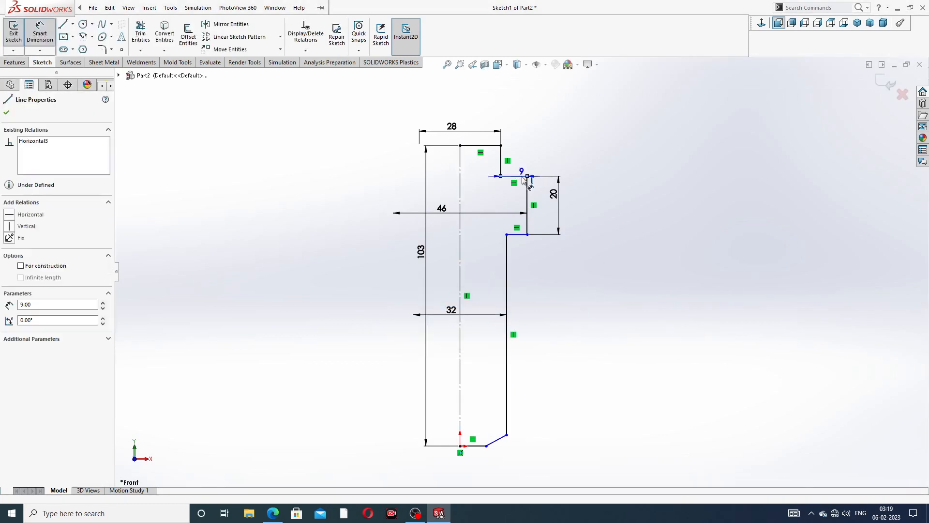
click(506, 435)
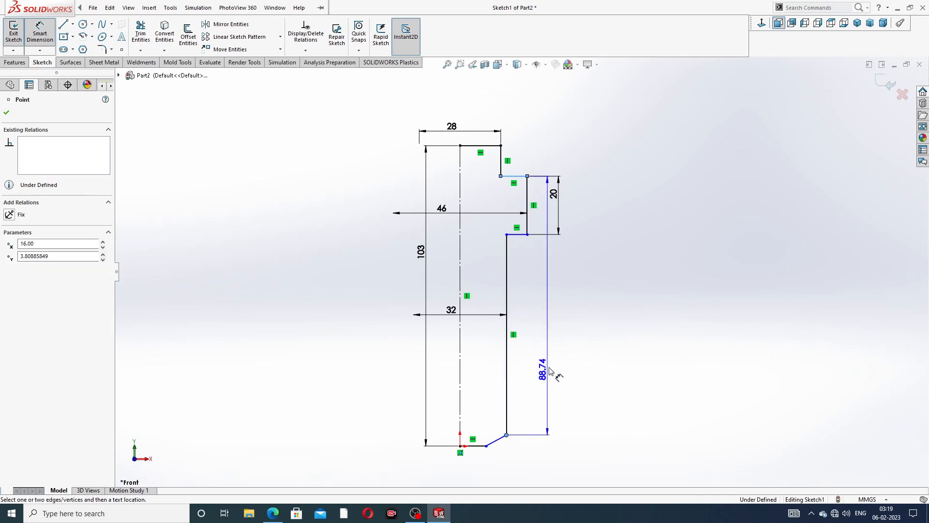
click(601, 310)
text(6)
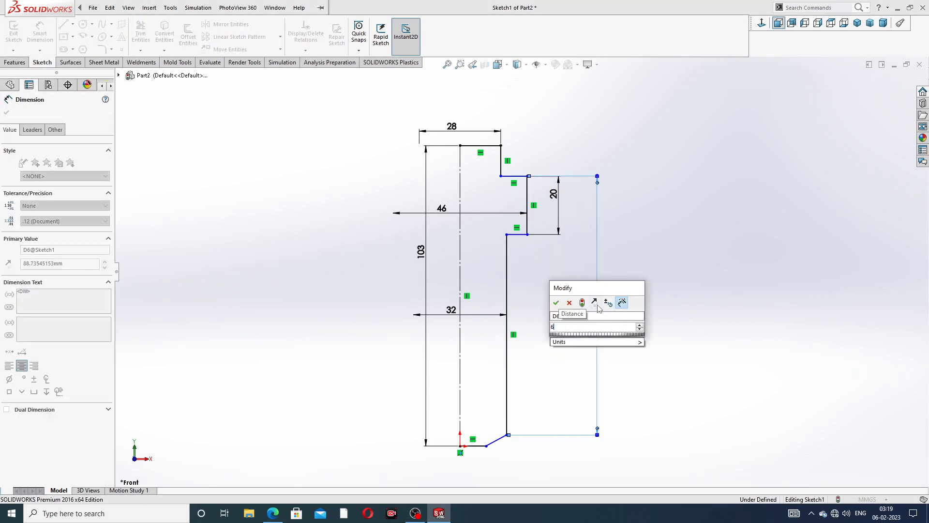
text(2)
key(Return)
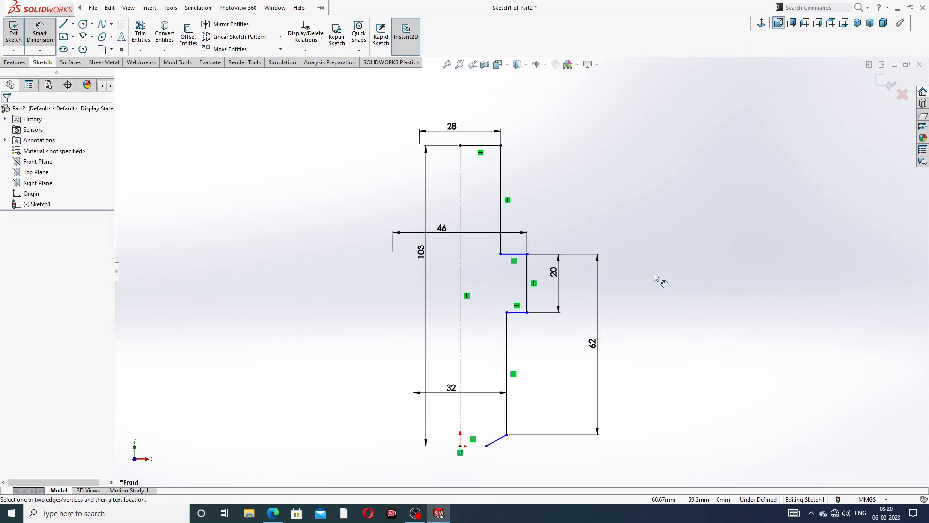
click(518, 254)
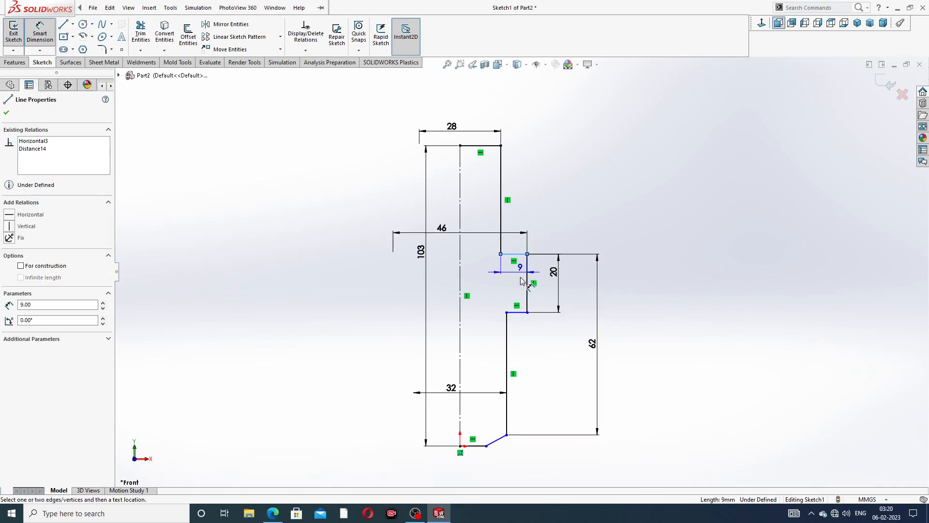
click(486, 445)
click(628, 312)
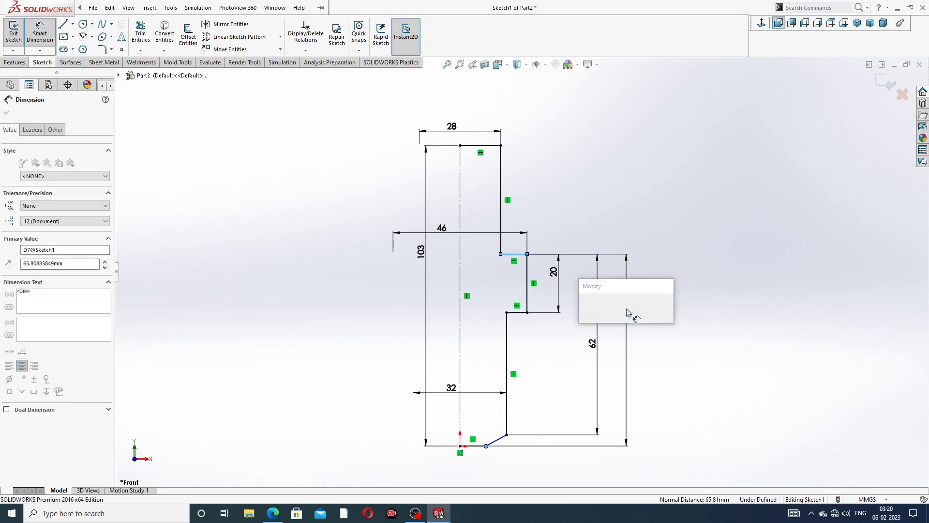
text(75)
key(Return)
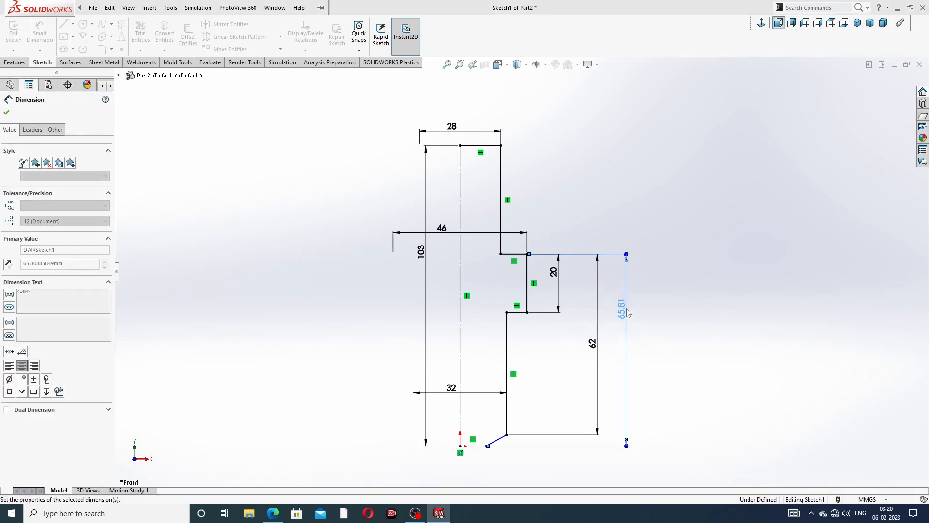
click(674, 282)
- Dimension the bottom chamfer corner as a 15.50 diameter, fully defining the sketch
scroll(495, 464, down, 3)
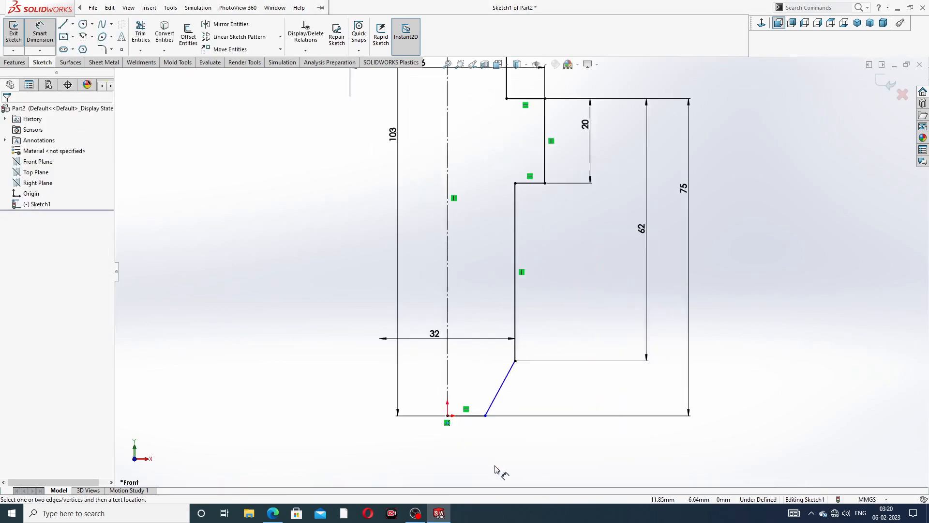
scroll(486, 390, down, 2)
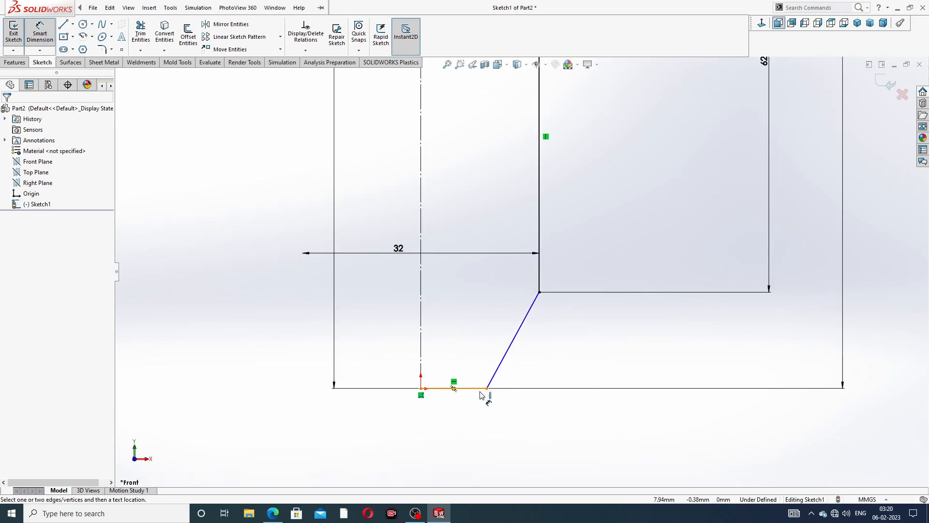
click(487, 388)
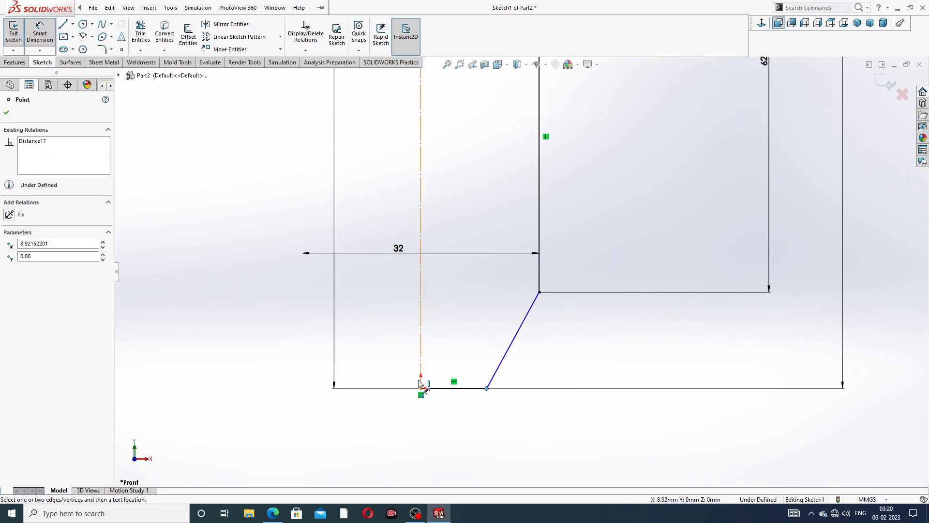
click(420, 376)
click(419, 414)
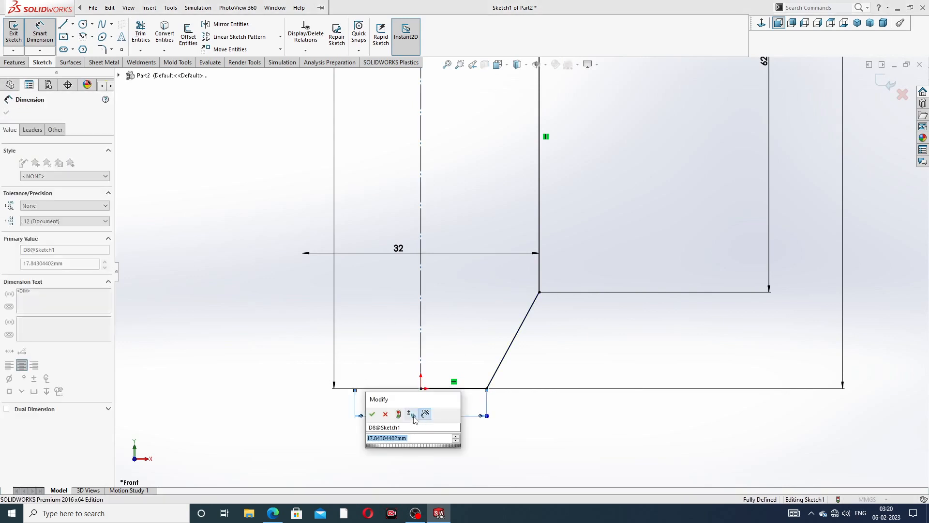
text(15.)
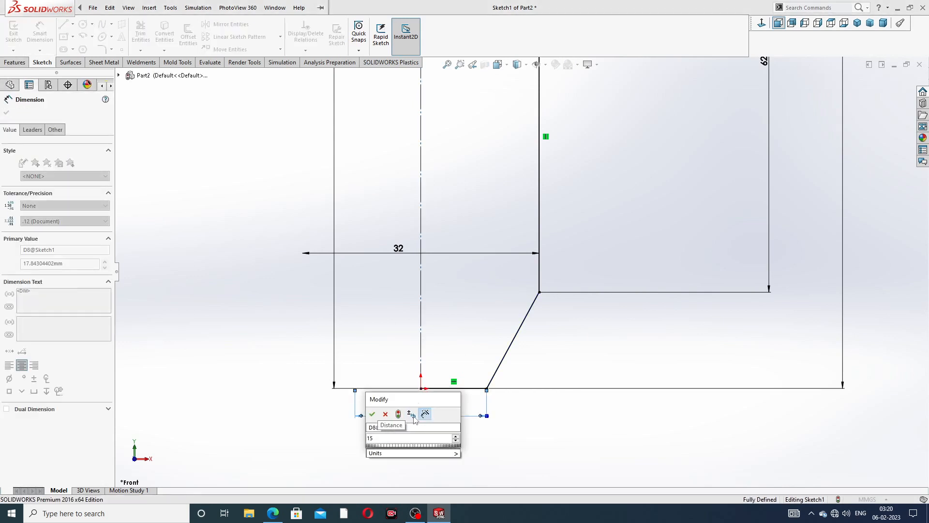
text(50)
key(Return)
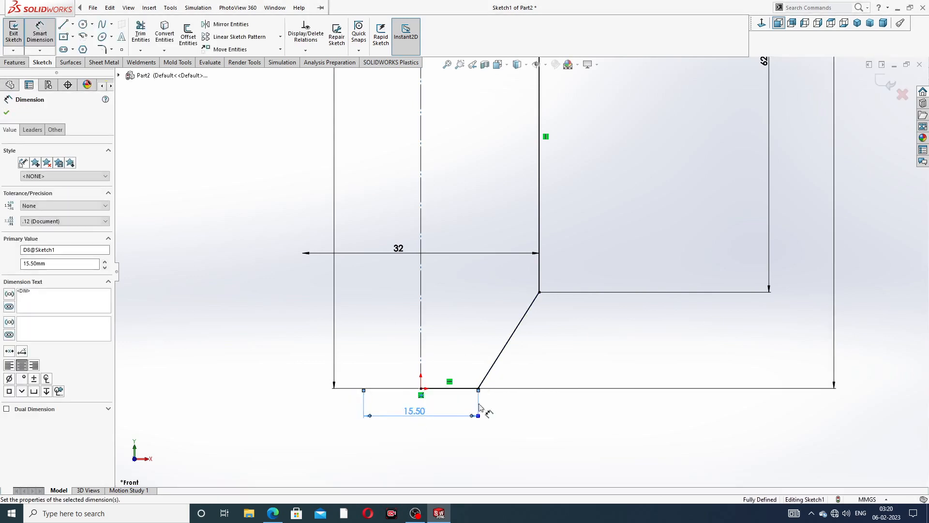
scroll(555, 333, down, 3)
scroll(555, 333, down, 3)
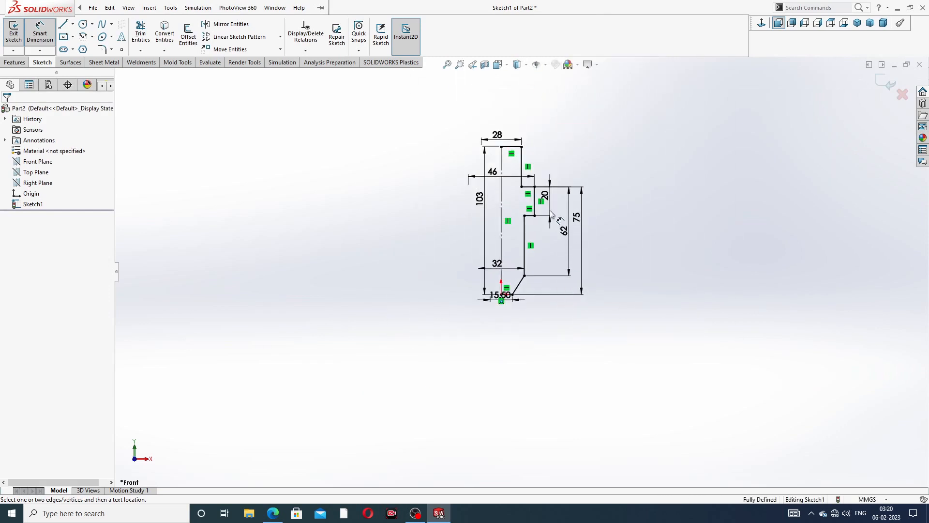
scroll(556, 221, up, 2)
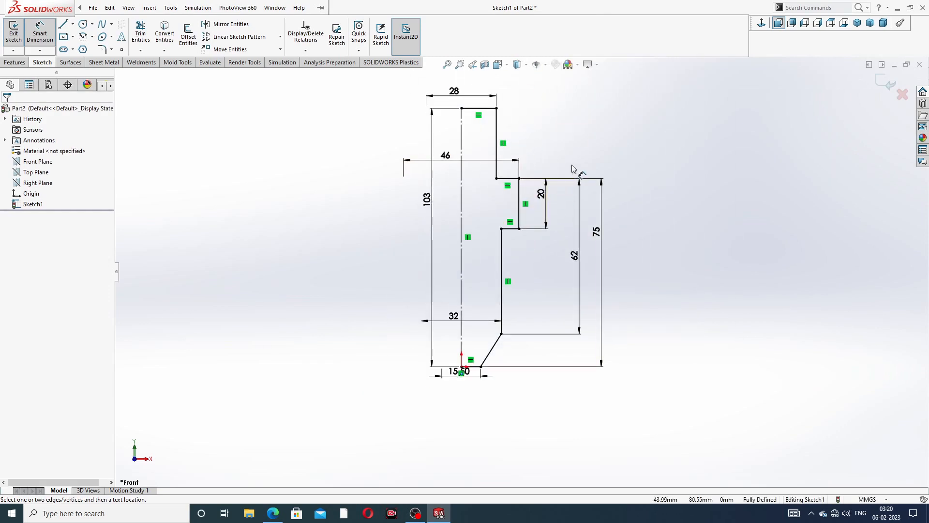
- Exit Smart Dimension and move the 75 dimension closer to the profile
right_click(643, 148)
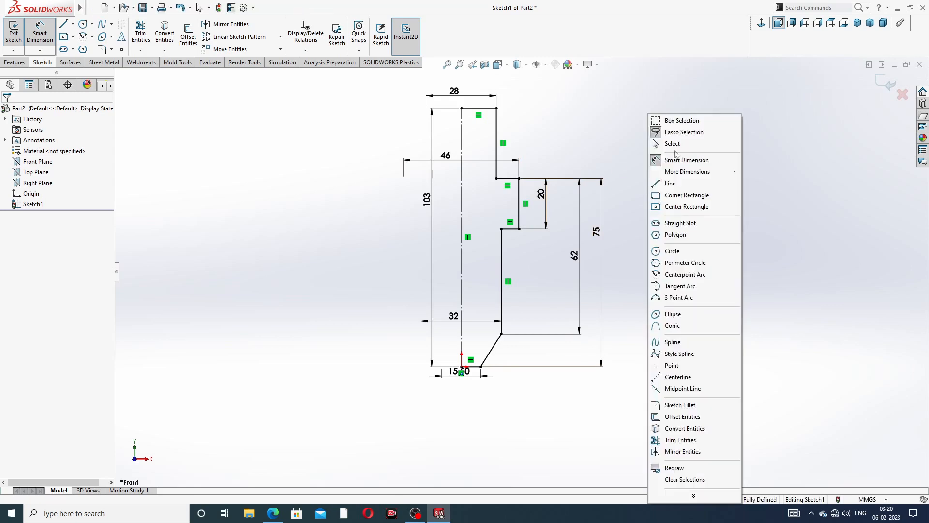
click(659, 143)
click(575, 256)
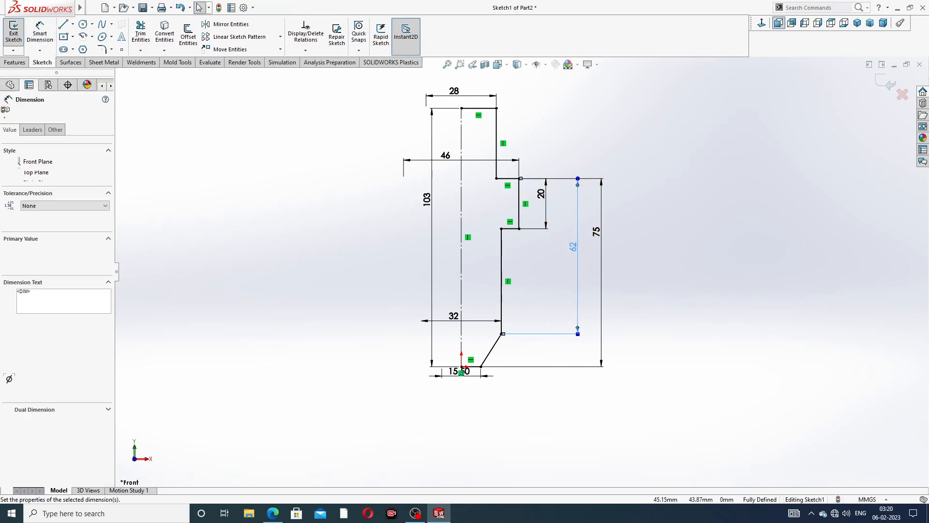
drag(598, 234, 592, 261)
click(648, 249)
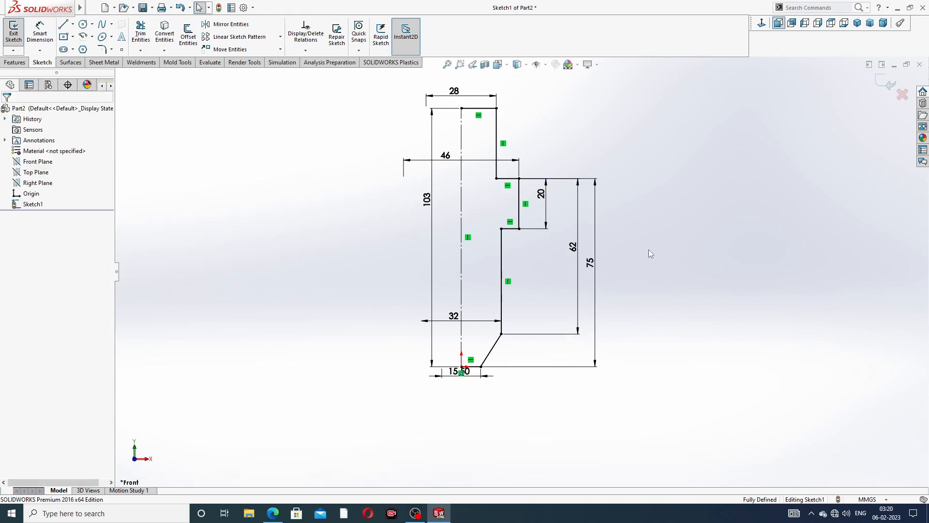
scroll(500, 177, down, 1)
scroll(447, 428, down, 10)
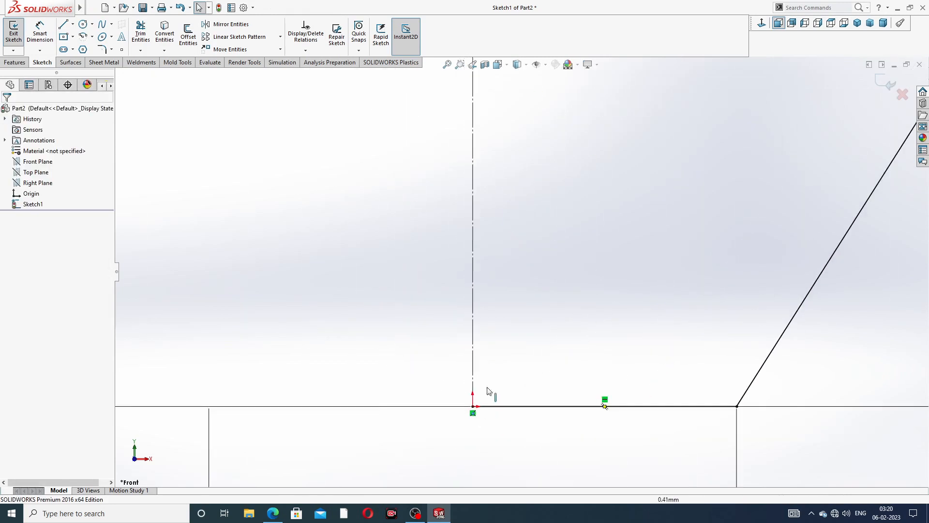
scroll(499, 368, up, 8)
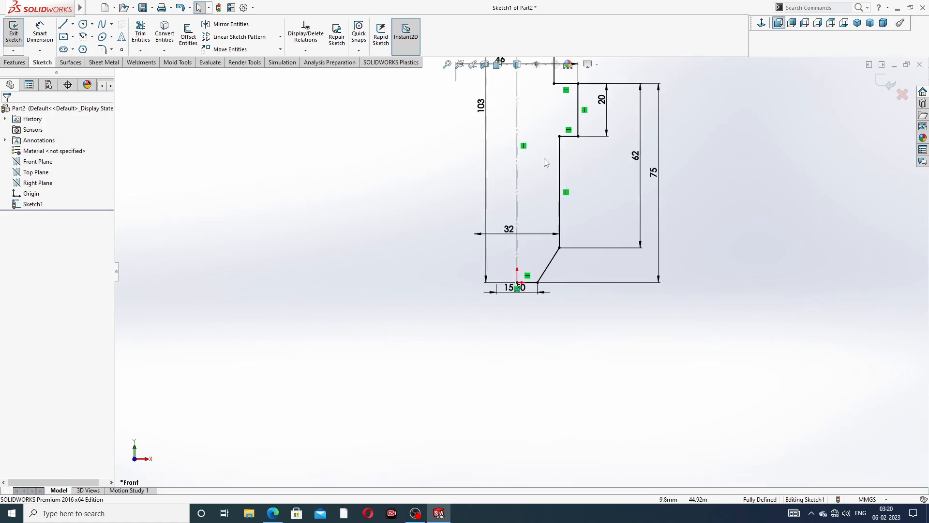
scroll(555, 125, up, 3)
scroll(551, 140, down, 4)
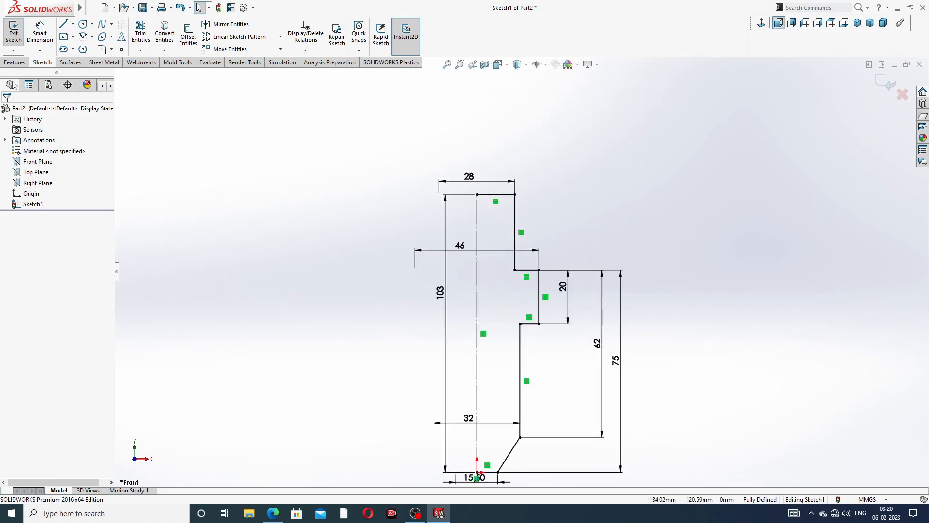
- Revolve Sketch1 360° about Line1, accepting automatic sketch closing
click(13, 62)
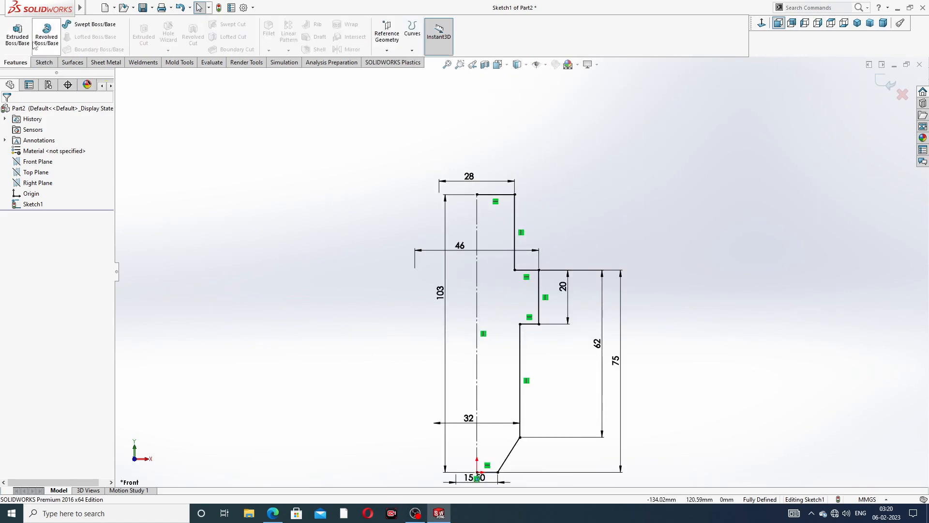
click(46, 40)
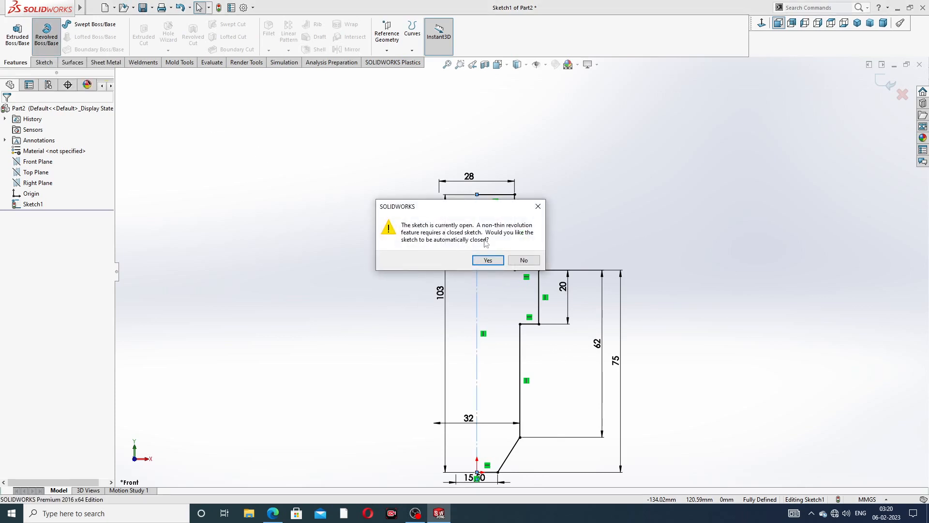
click(488, 262)
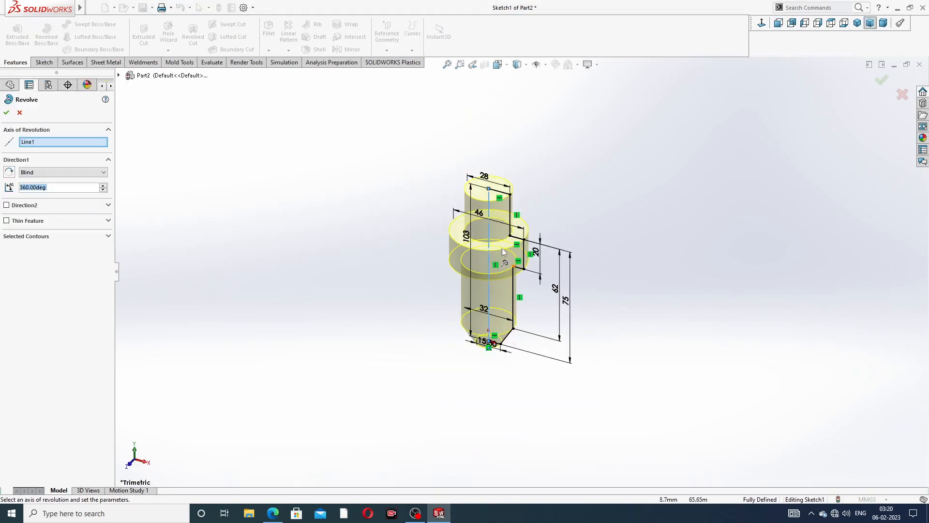
scroll(503, 159, down, 2)
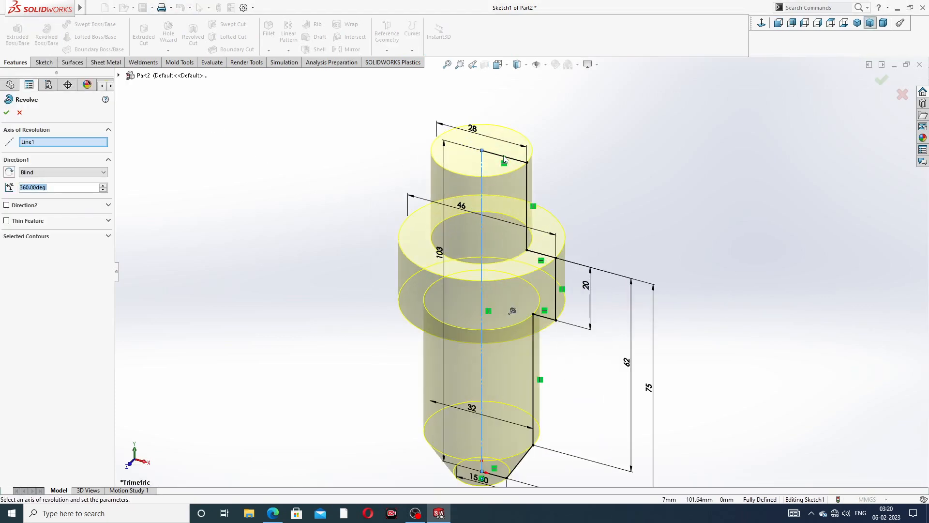
click(882, 82)
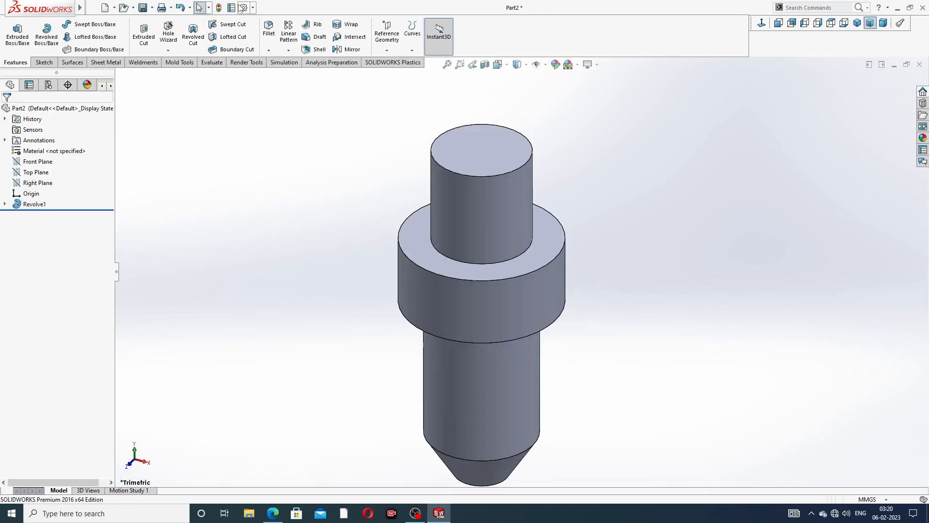
- Set shaded and wireframe image quality sliders to maximum in Document Properties
click(243, 8)
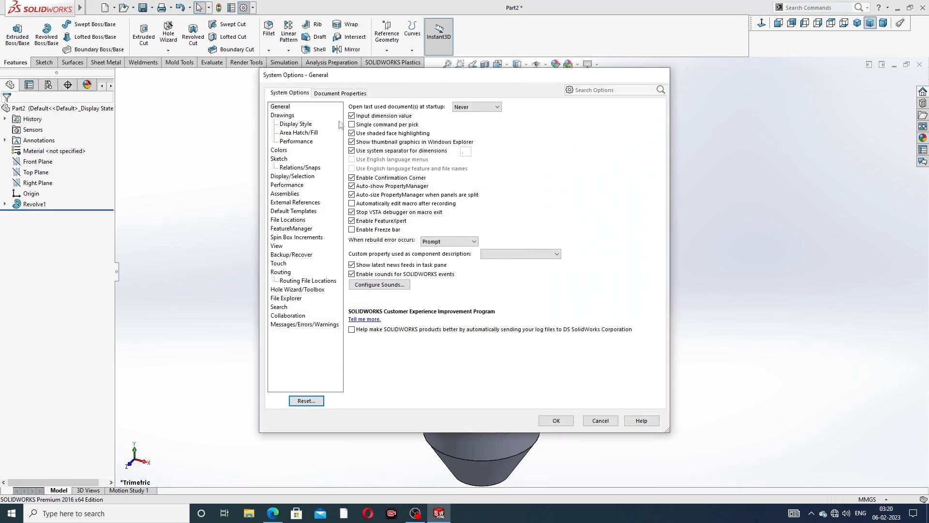
click(347, 94)
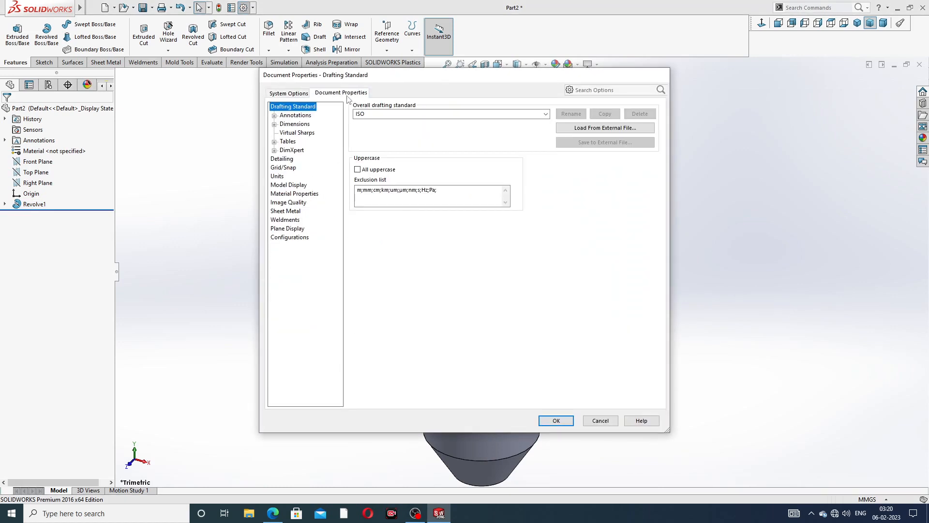
click(293, 203)
drag(443, 122, 533, 121)
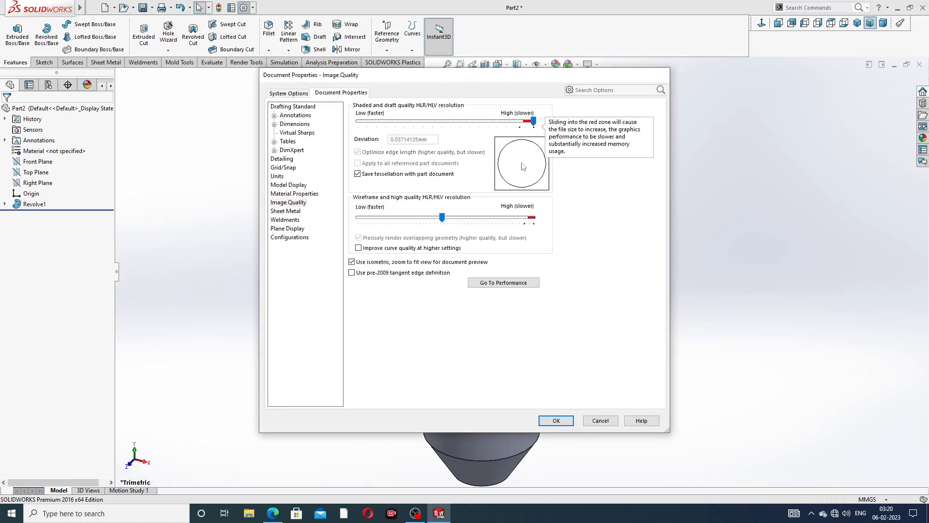
drag(442, 218, 533, 218)
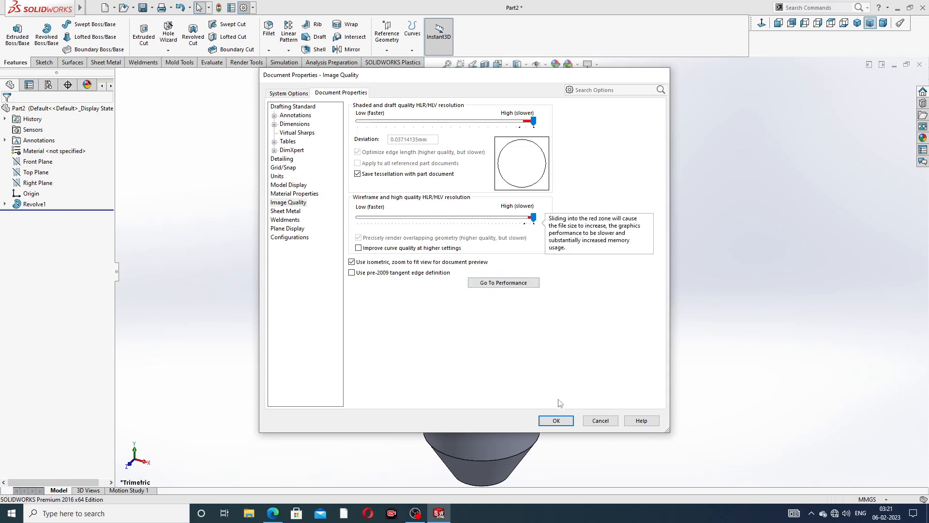
click(555, 421)
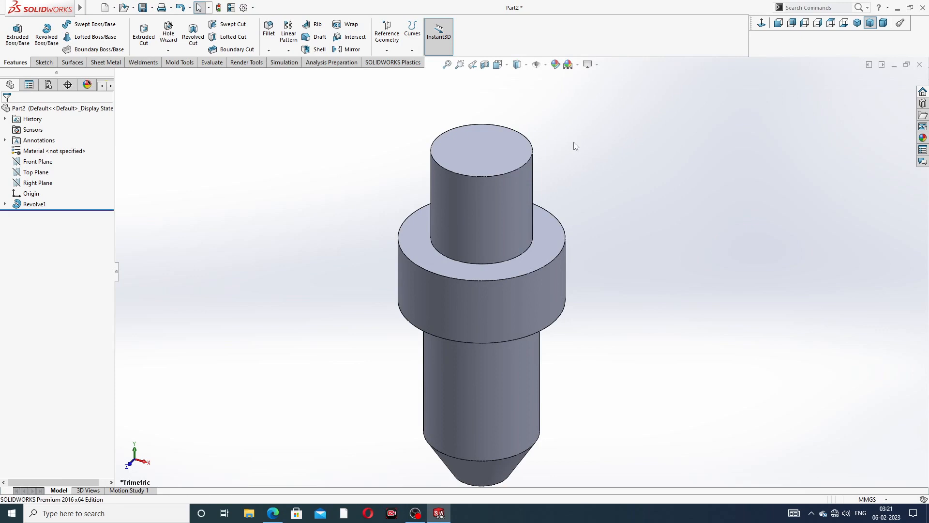
- Apply the Plain White scene to the nozzle model
scroll(538, 242, up, 3)
middle_drag(543, 242, 590, 245)
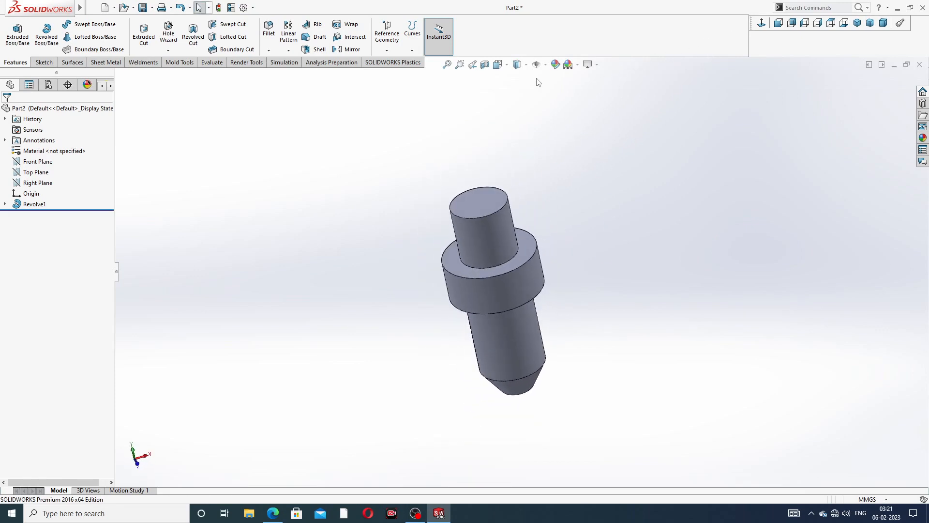
click(569, 64)
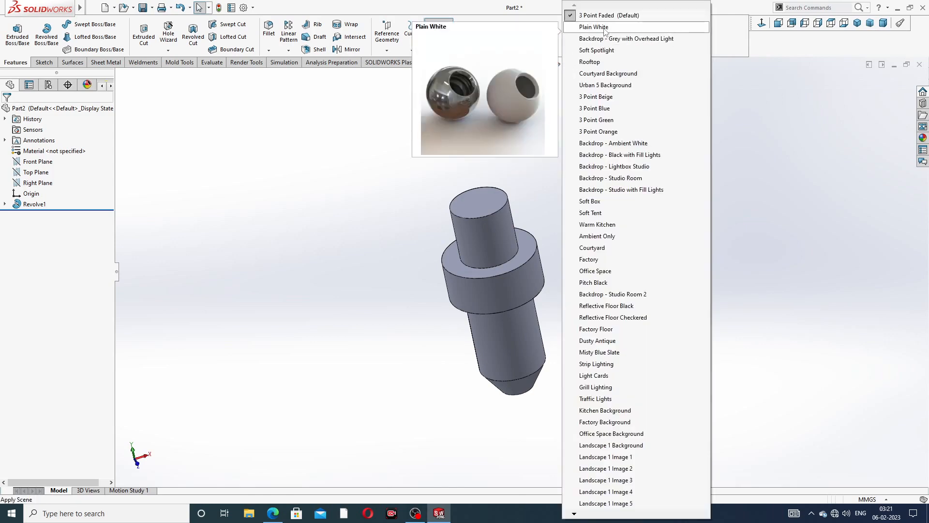
click(605, 29)
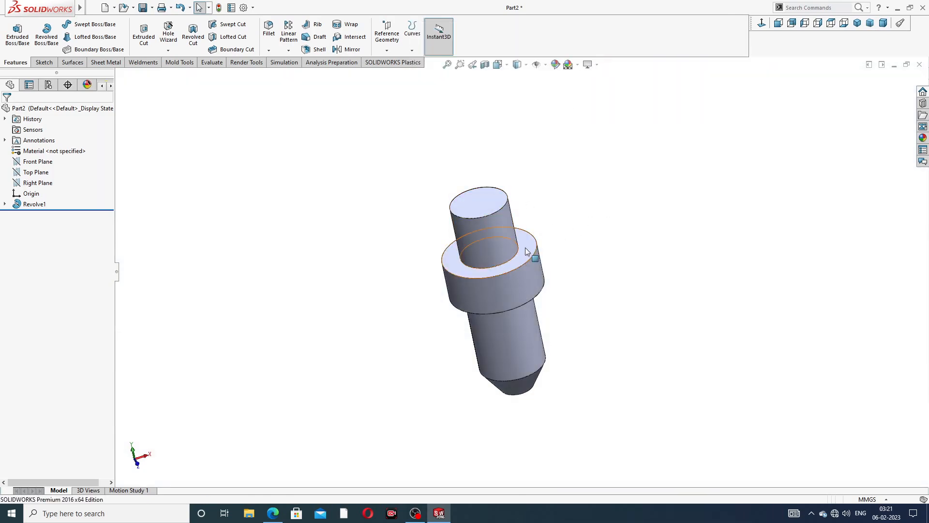
middle_drag(526, 250, 578, 192)
- Bring the spray nozzle drawing PDF back up in Edge
scroll(504, 274, down, 2)
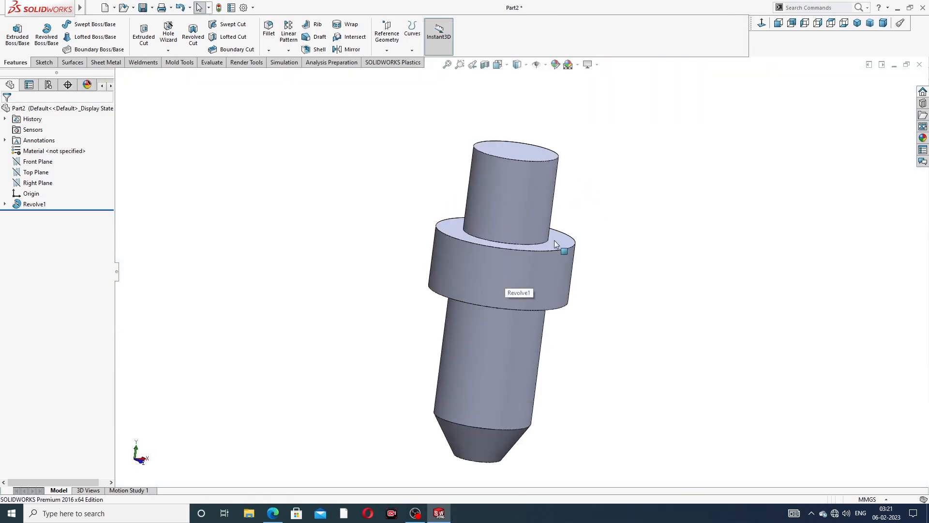
scroll(477, 182, up, 2)
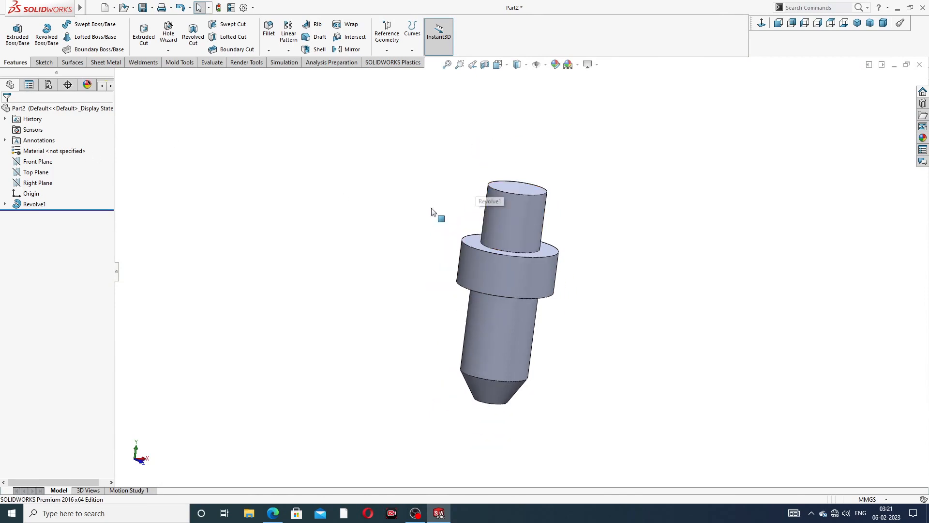
click(278, 508)
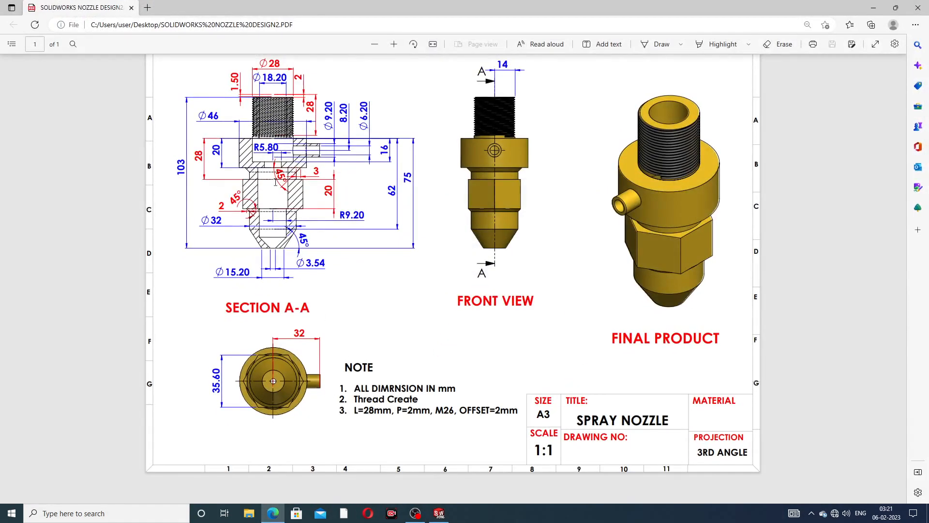
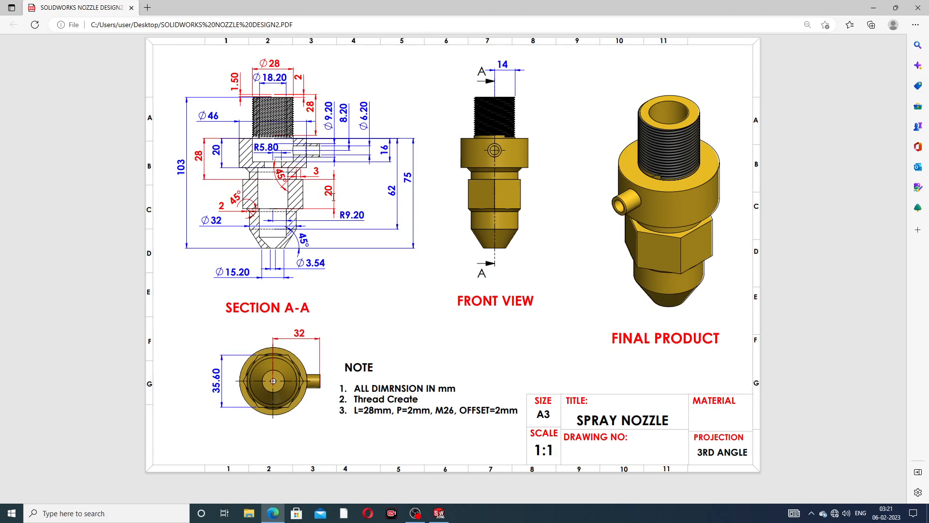
- Create Plane1 offset 28 mm below the shoulder's top face, with the offset flipped downward
click(276, 514)
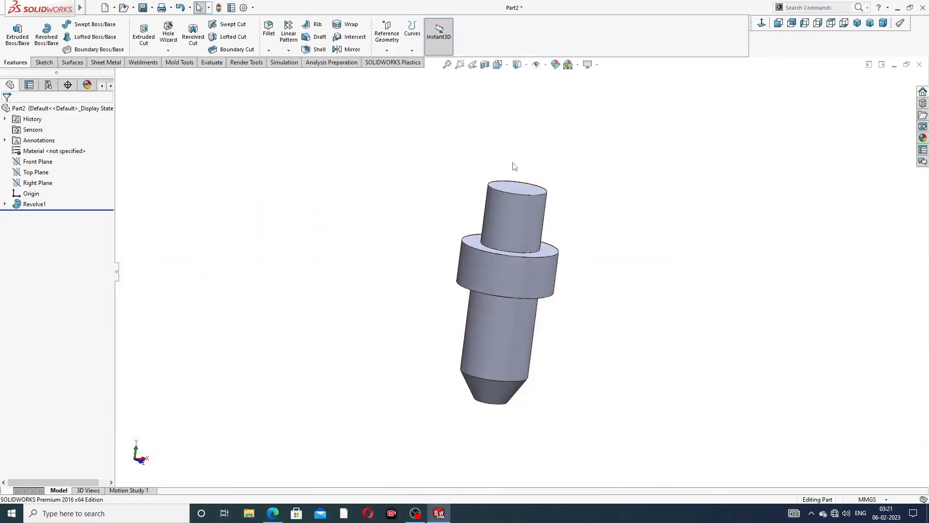
middle_drag(521, 246, 497, 272)
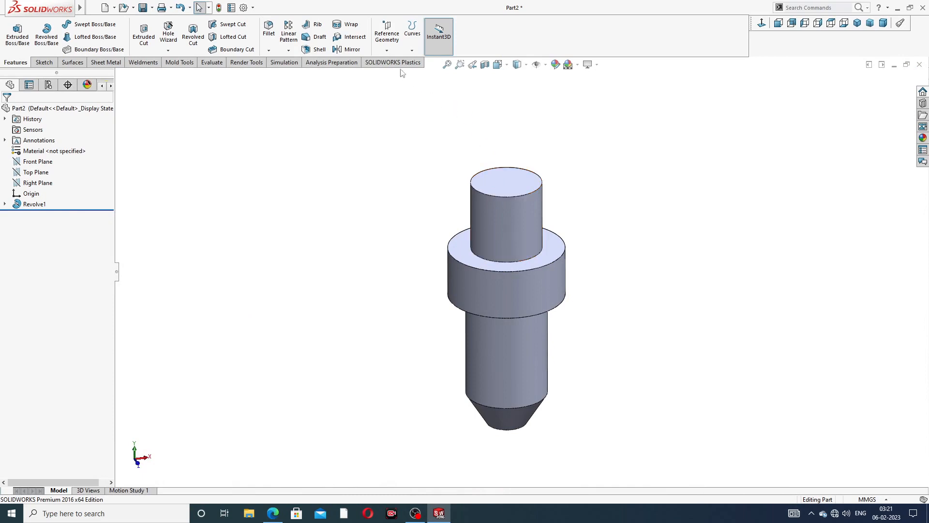
click(392, 52)
click(392, 60)
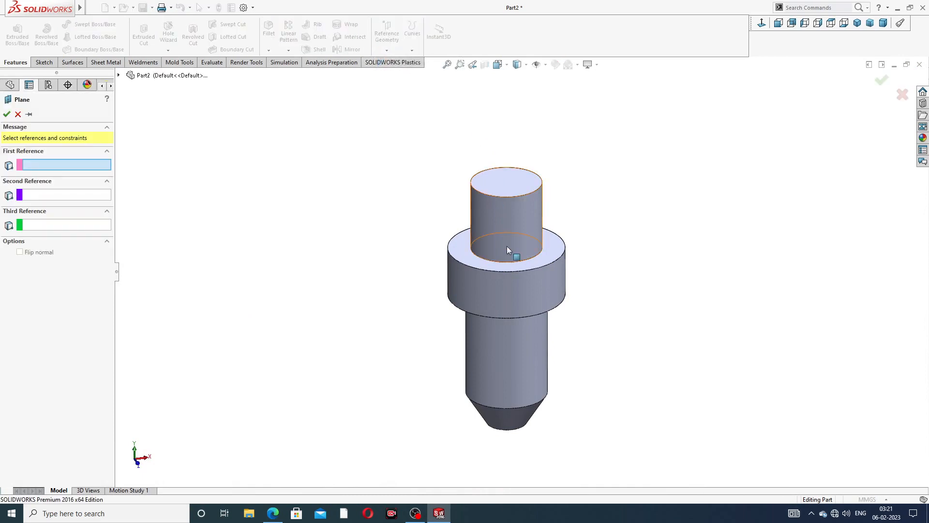
scroll(507, 246, down, 3)
click(445, 264)
scroll(476, 305, up, 2)
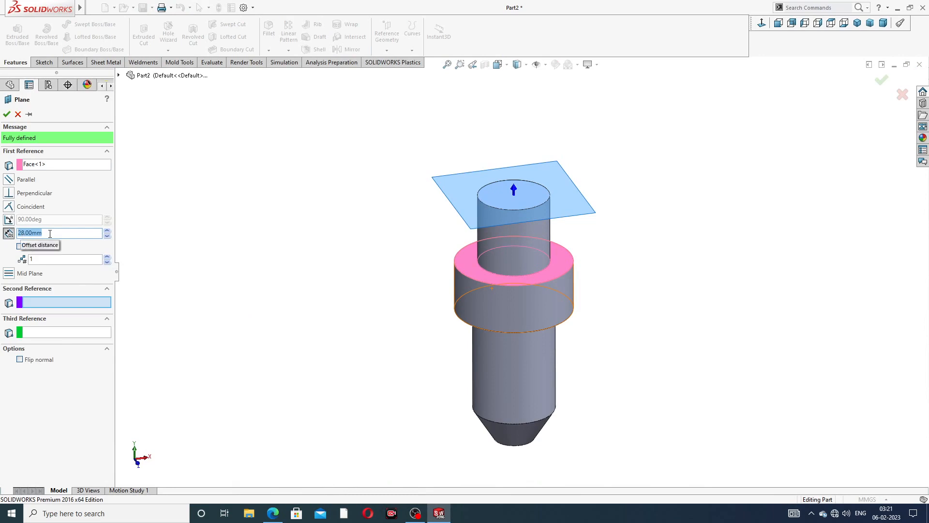
click(19, 247)
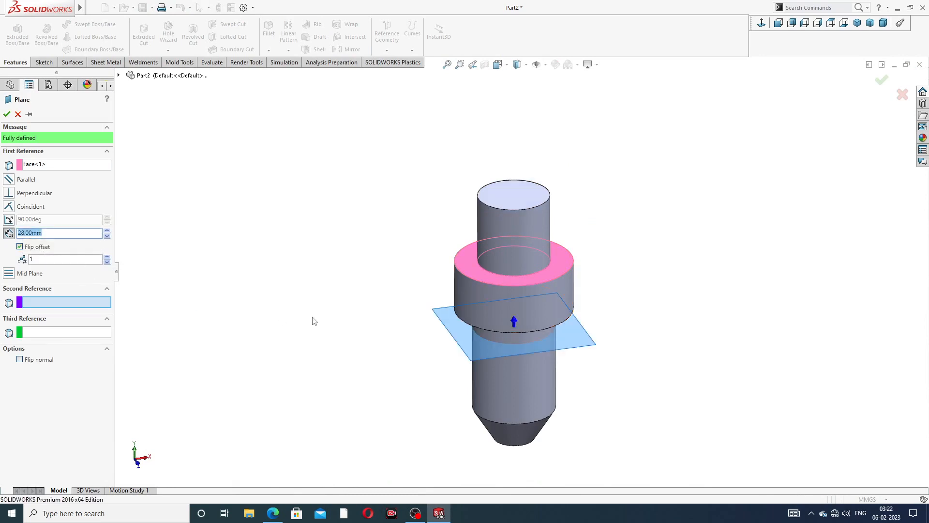
middle_drag(312, 321, 332, 270)
click(7, 113)
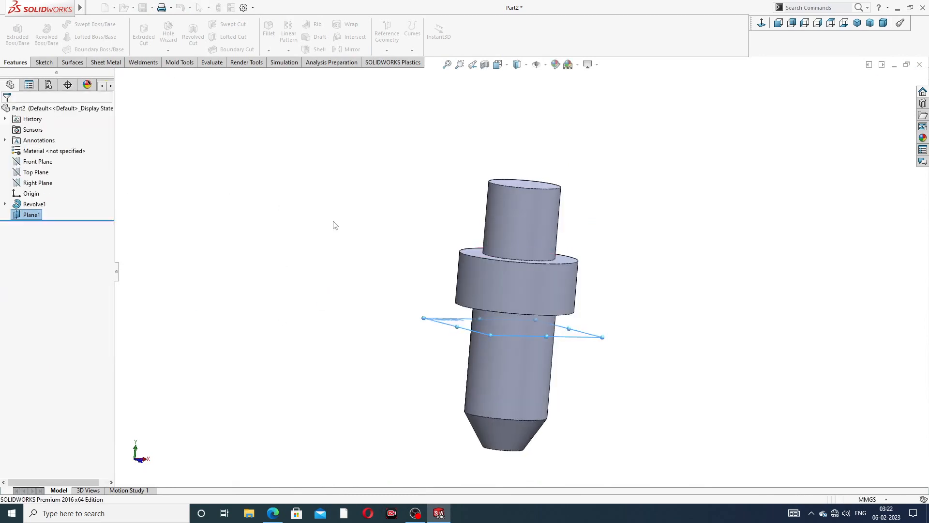
click(602, 339)
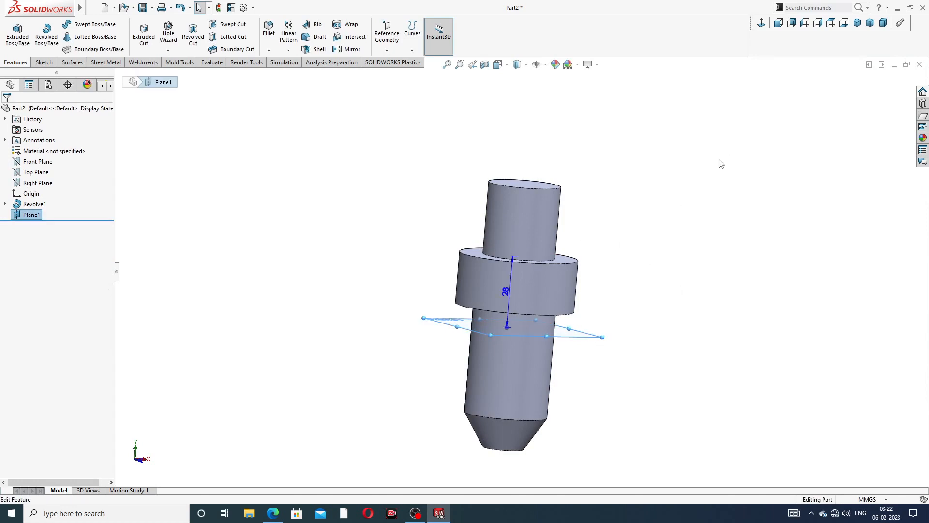
- Start a sketch on Plane1 viewed face-on and draw a hexagon centred on the origin
click(588, 346)
click(611, 298)
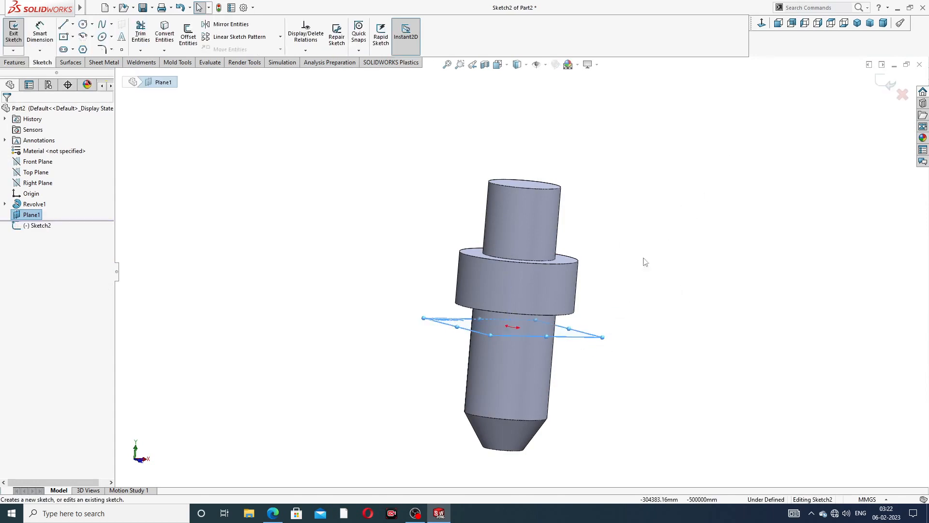
click(762, 23)
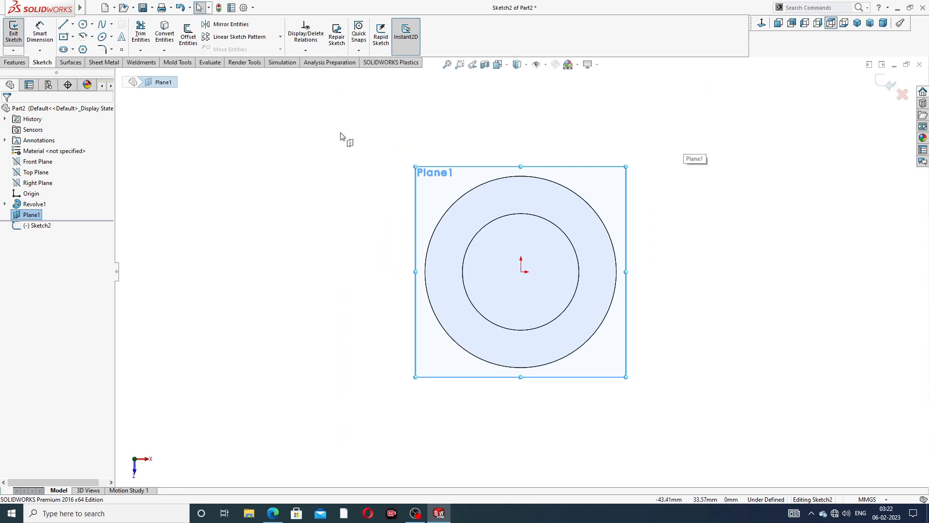
click(82, 50)
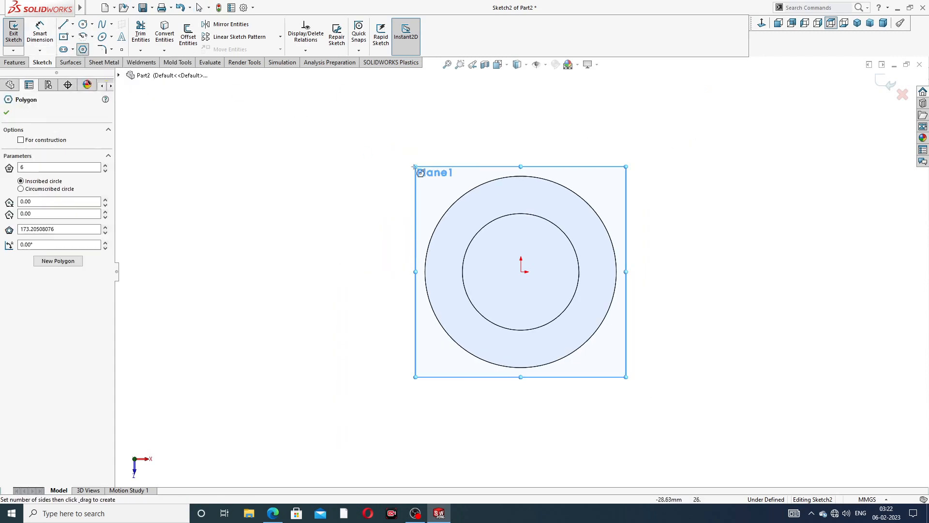
click(521, 272)
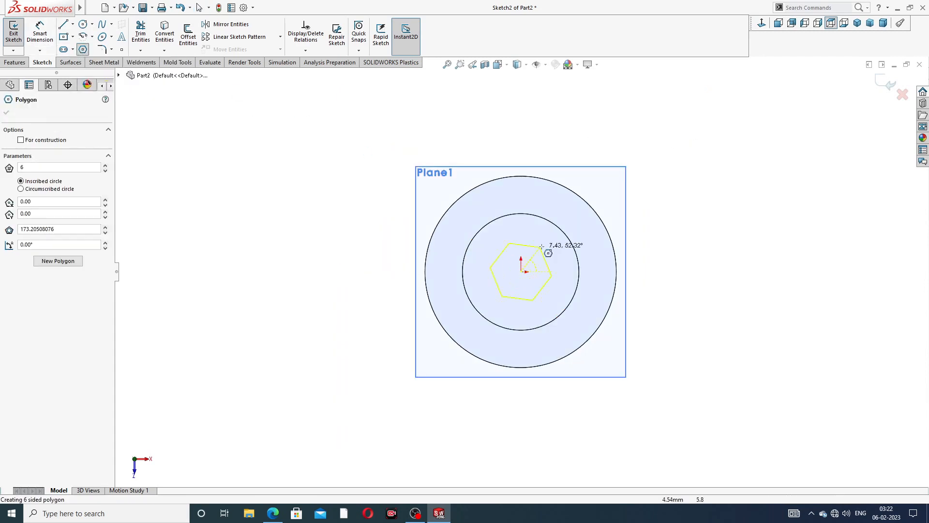
click(520, 141)
right_click(638, 129)
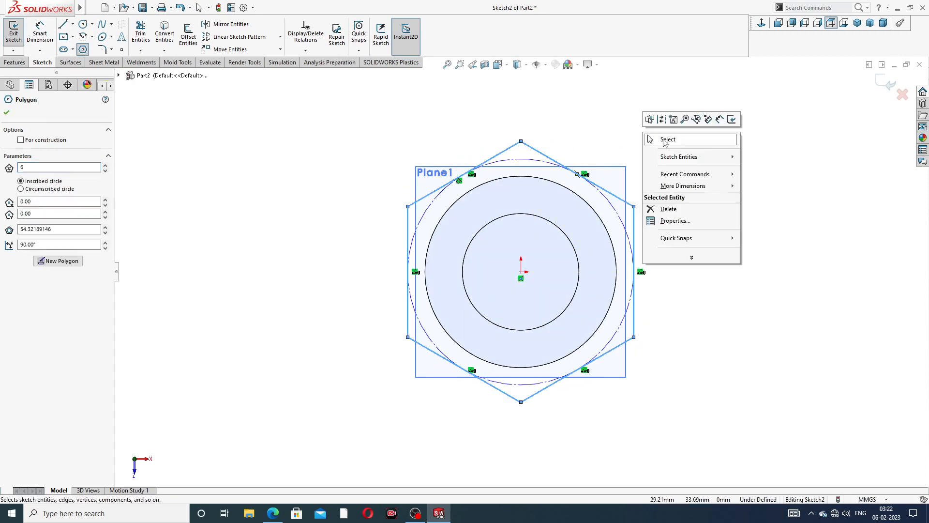
click(662, 139)
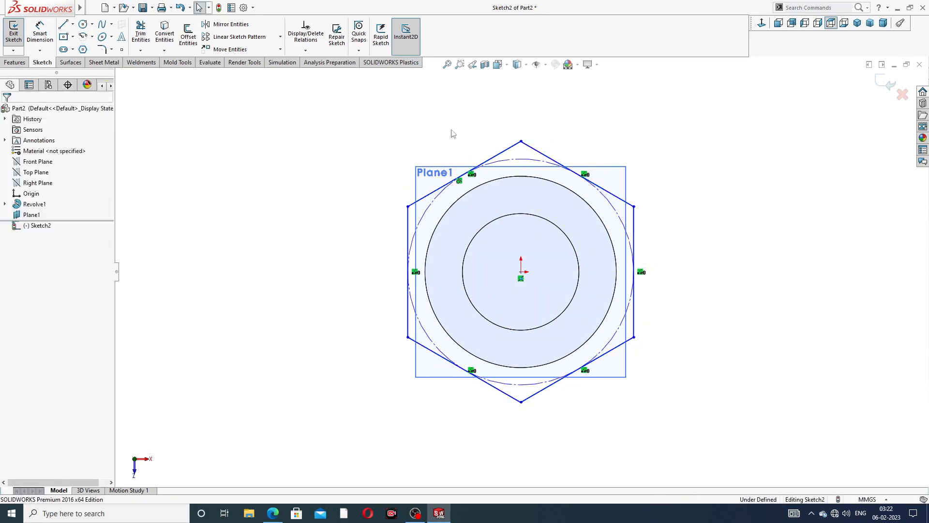
- Make the hexagon's left side vertical
click(39, 33)
right_click(513, 100)
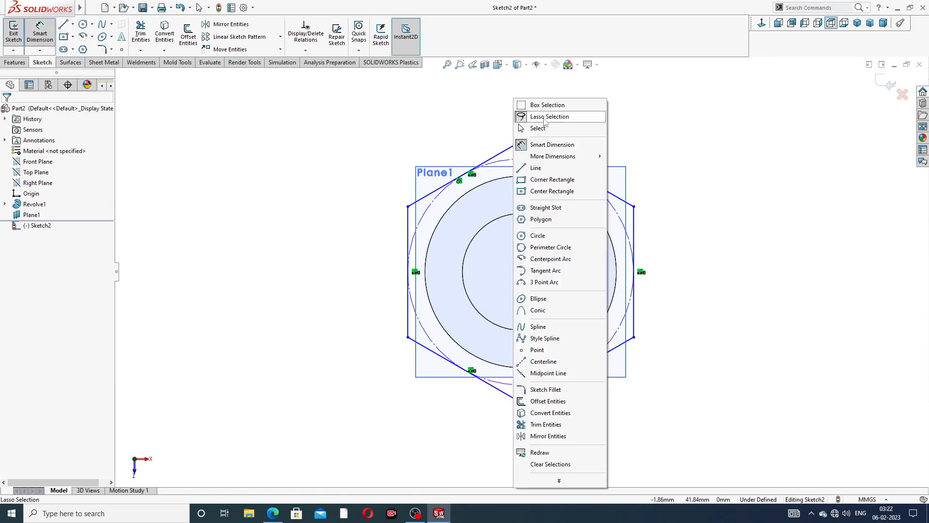
click(547, 129)
click(409, 225)
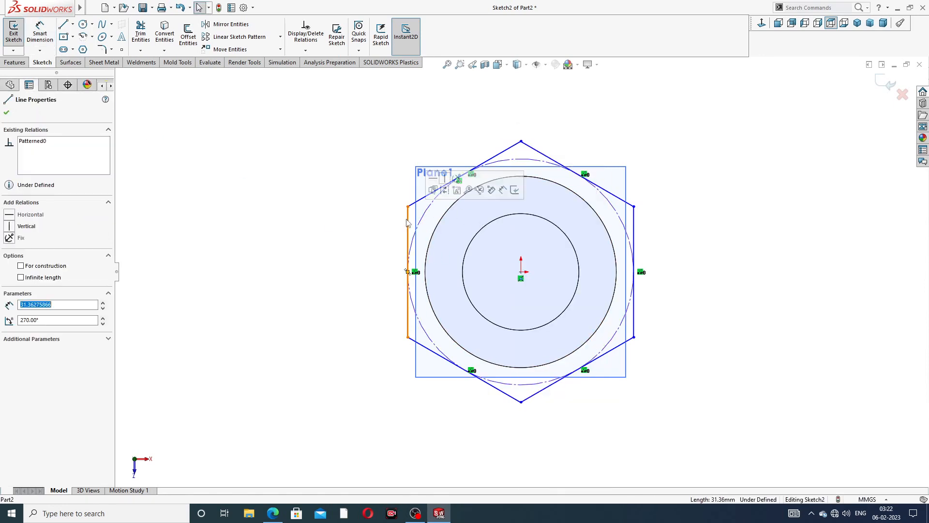
click(444, 178)
click(363, 202)
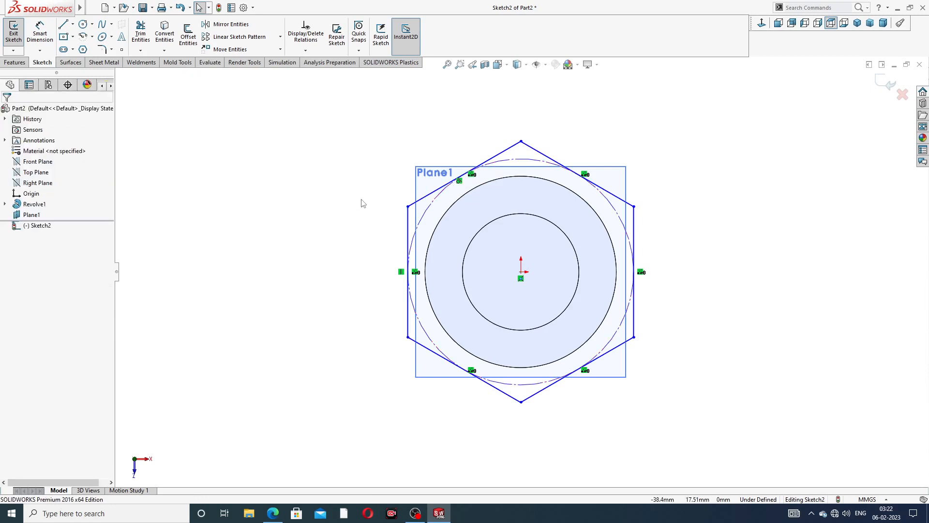
- Dimension the hexagon across flats, first entered as 356
click(39, 33)
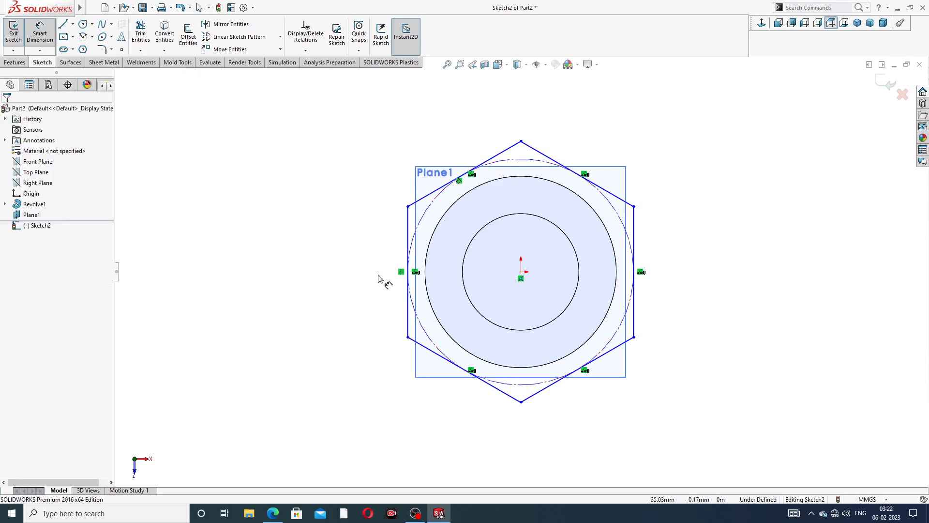
click(409, 237)
click(634, 235)
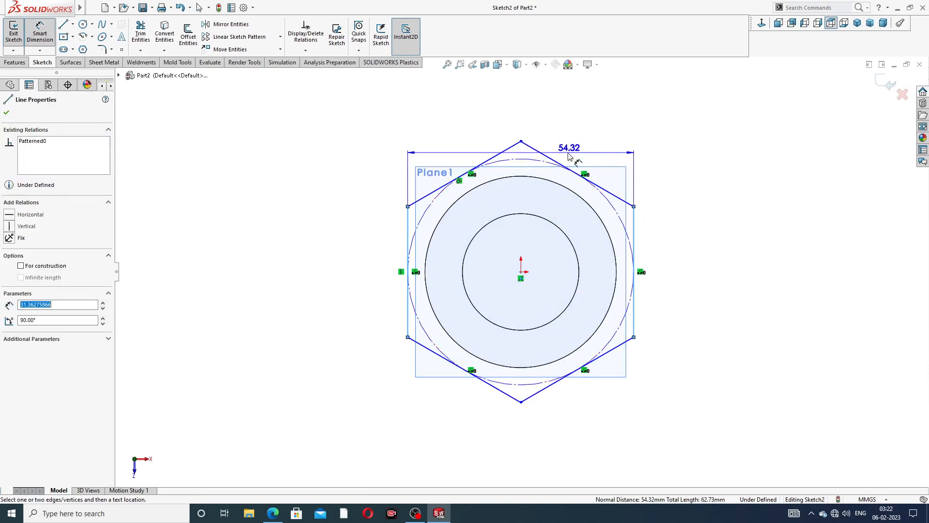
click(508, 119)
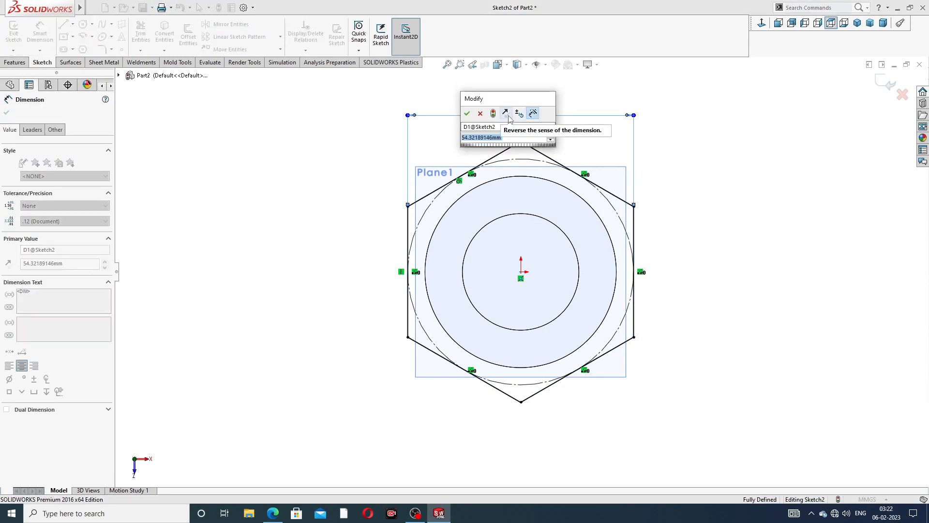
text(35)
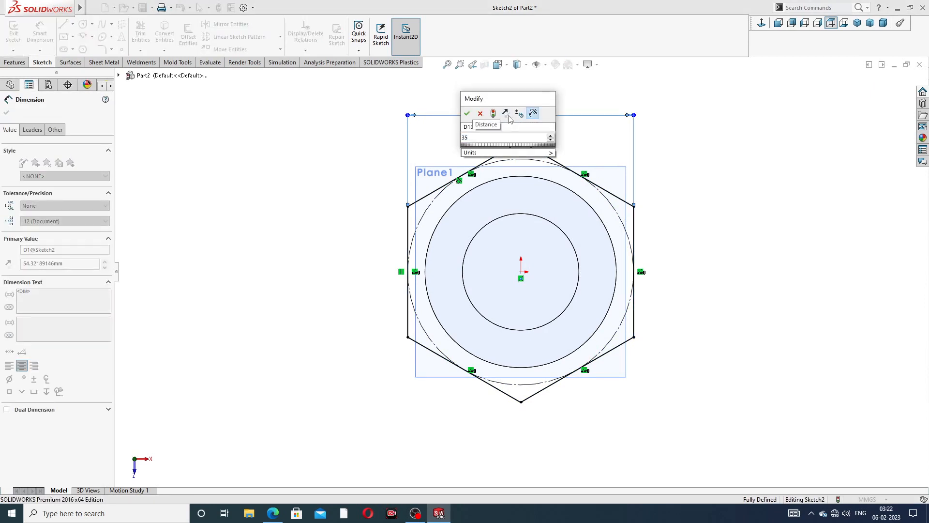
text(6)
key(Return)
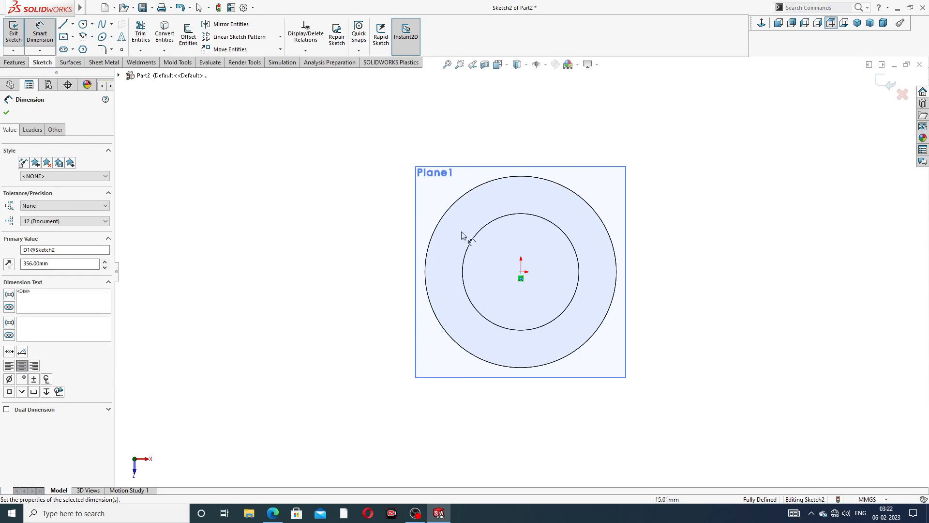
middle_drag(464, 239, 475, 195)
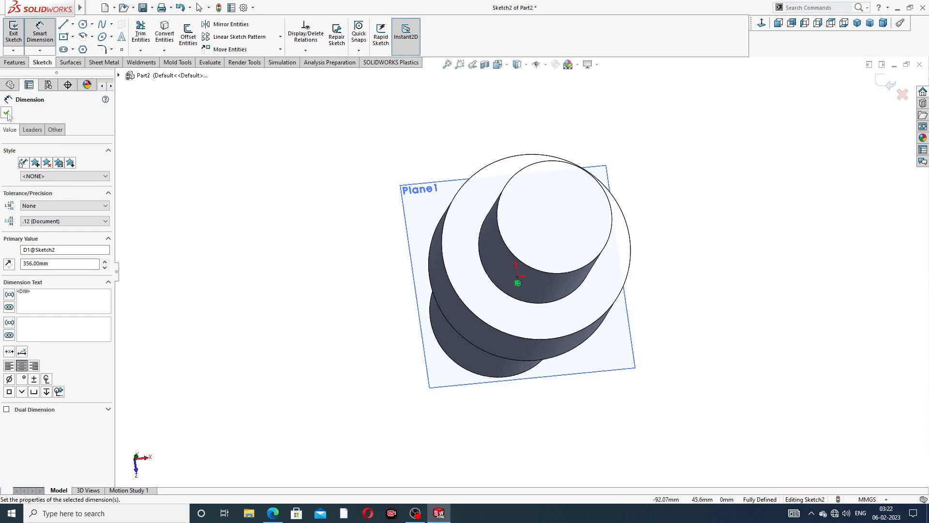
key(Escape)
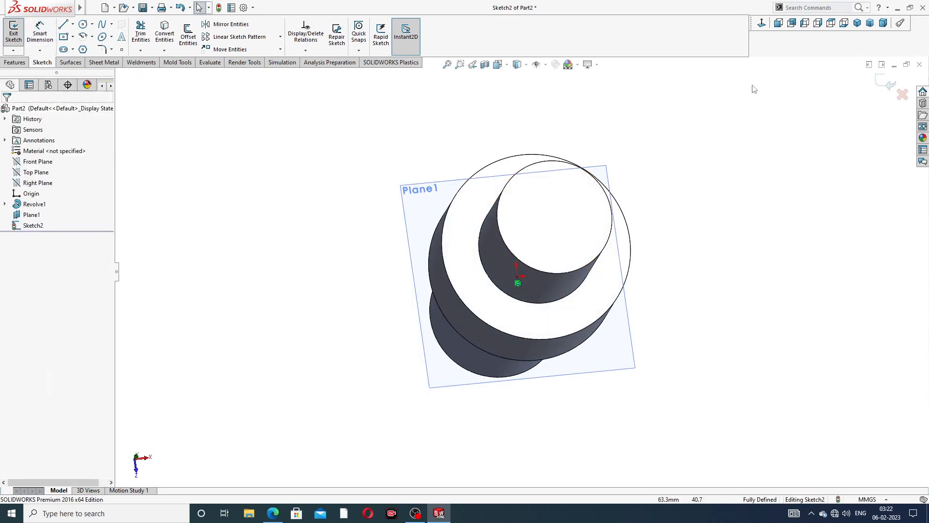
- Correct the across-flats dimension to 35.60 mm, then bring up the drawing PDF
click(762, 23)
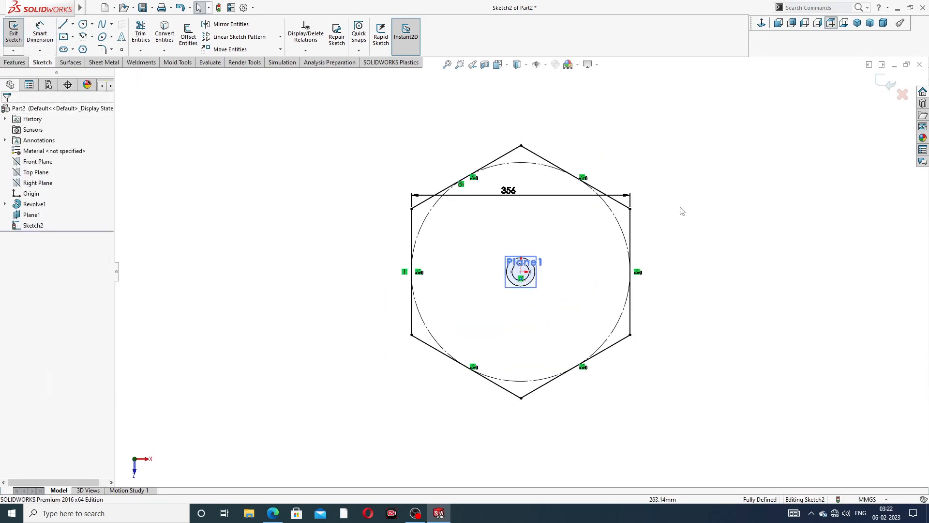
click(518, 199)
double_click(508, 191)
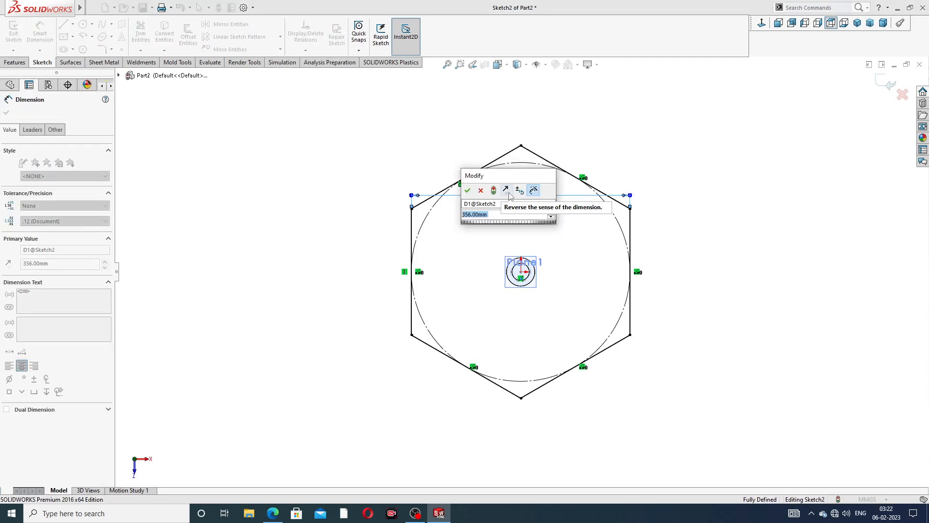
text(36)
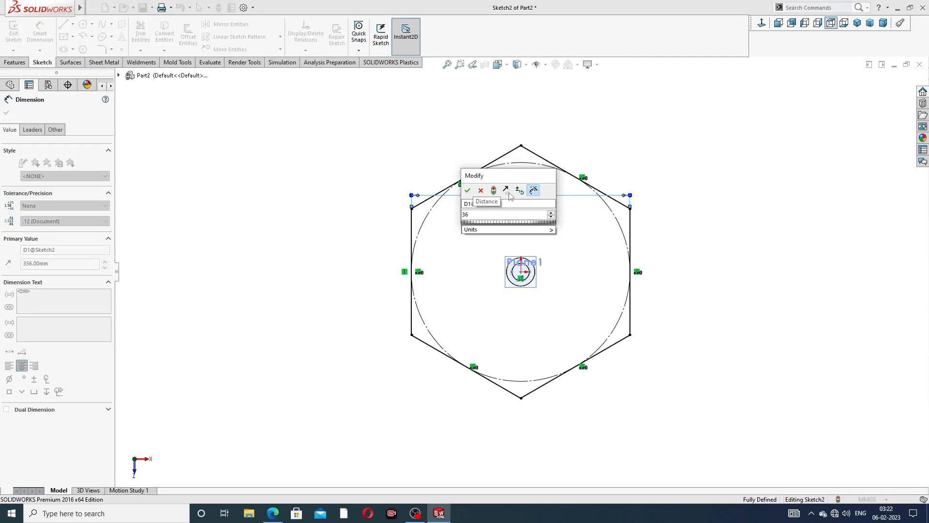
key(BackSpace)
text(5.6)
key(Return)
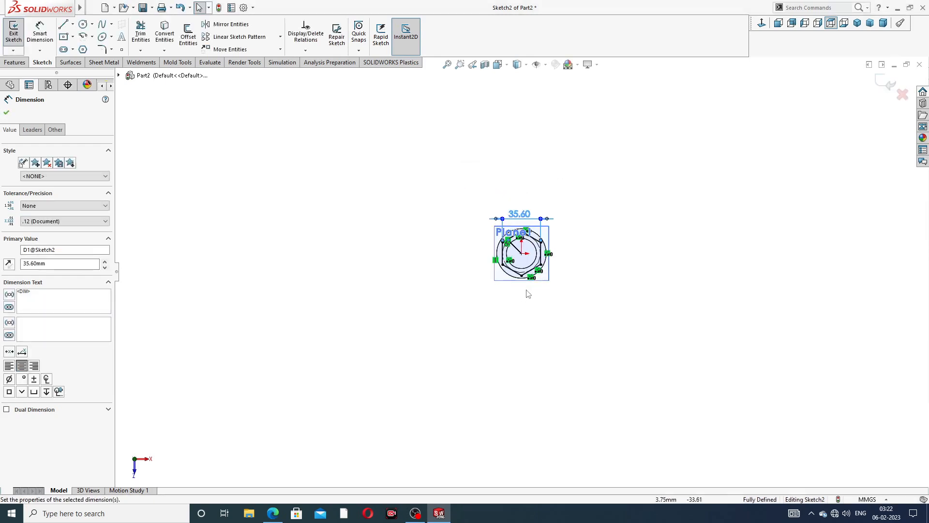
scroll(526, 242, down, 6)
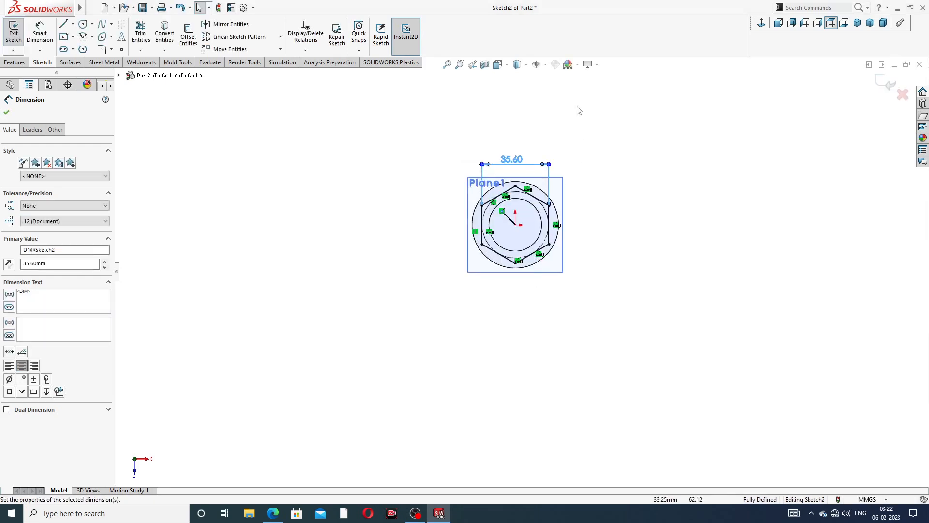
click(702, 218)
click(273, 513)
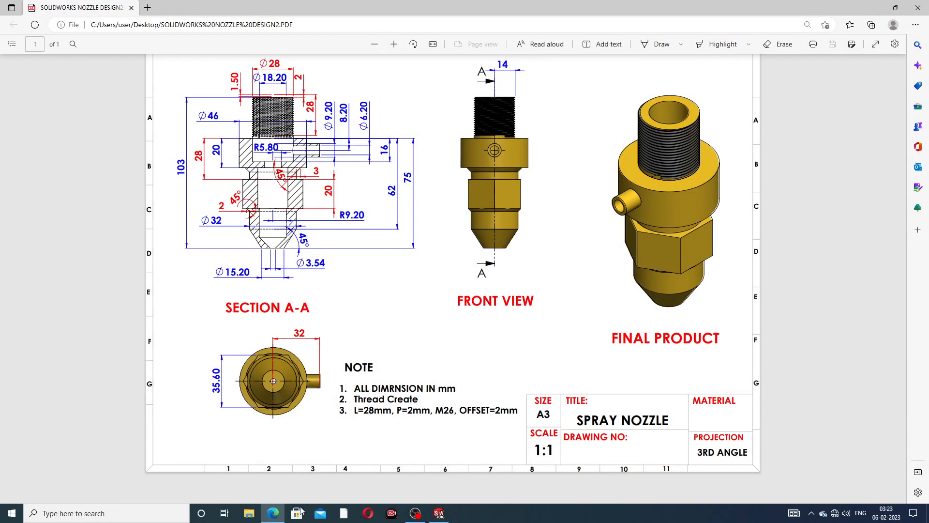
- Return to SOLIDWORKS and exit the hexagon sketch
click(273, 513)
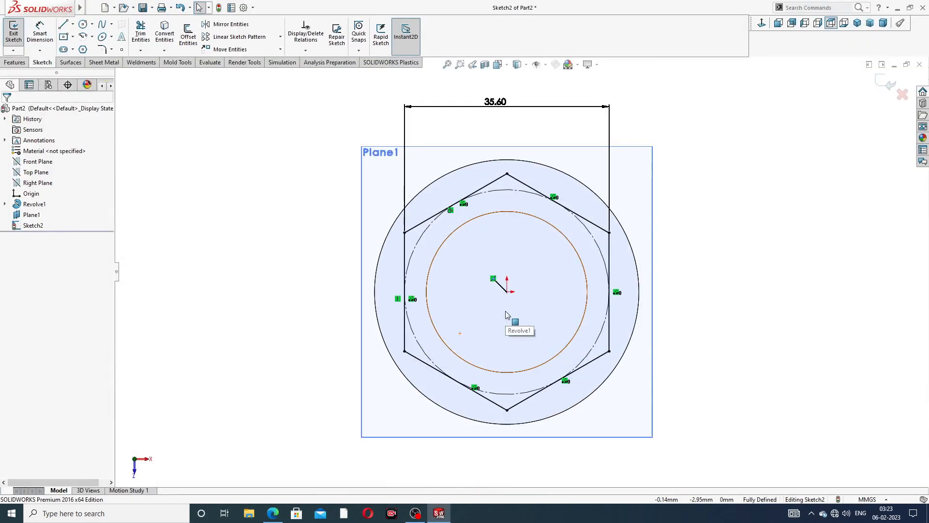
right_click(741, 147)
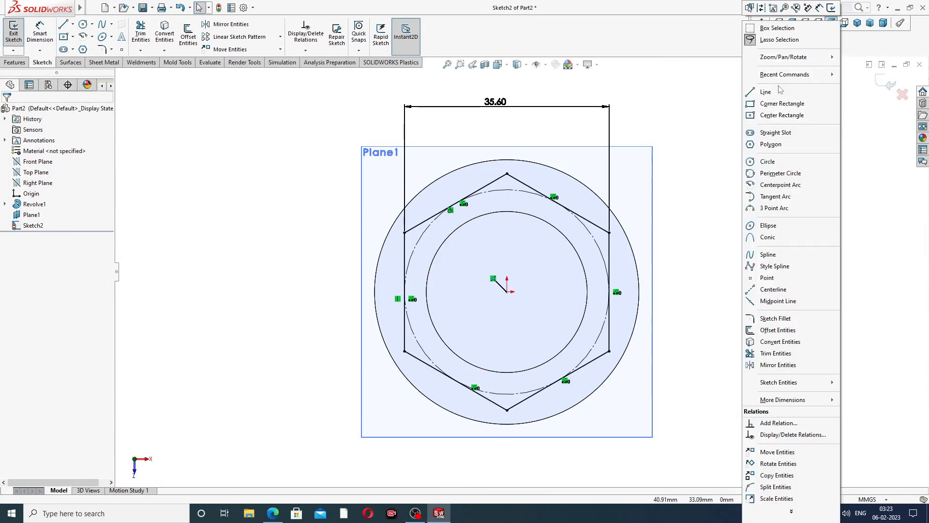
click(717, 97)
click(886, 84)
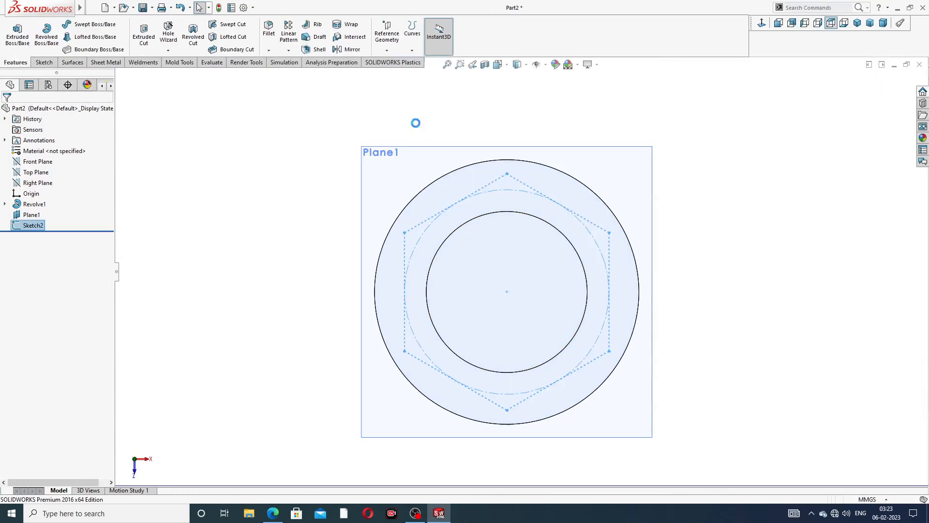
- Extrude the hexagon 20 mm blind, reversed downward from Plane1
click(17, 34)
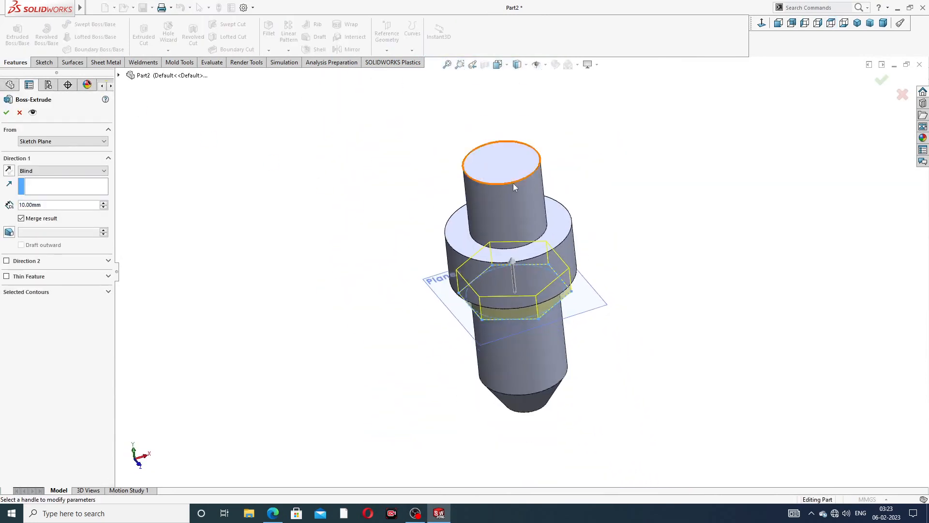
middle_drag(513, 183, 532, 145)
scroll(526, 299, down, 1)
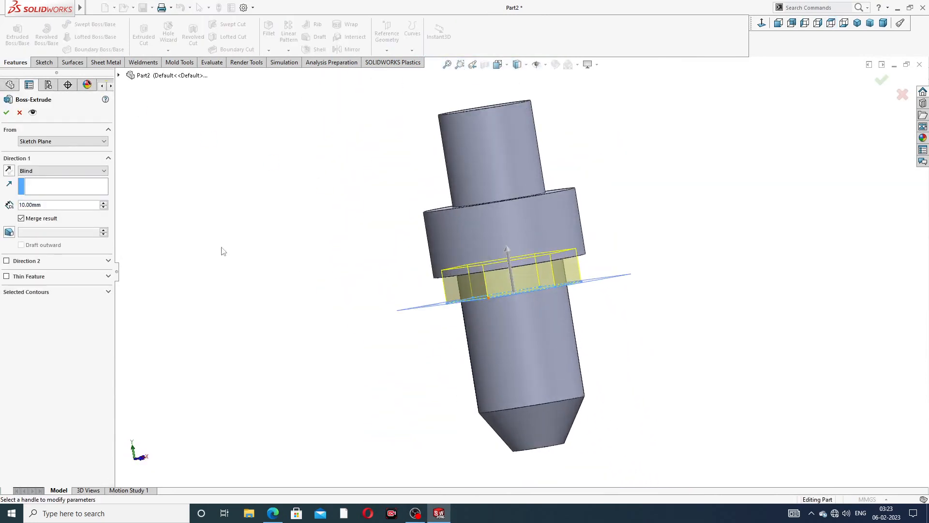
double_click(48, 206)
text(20)
key(Return)
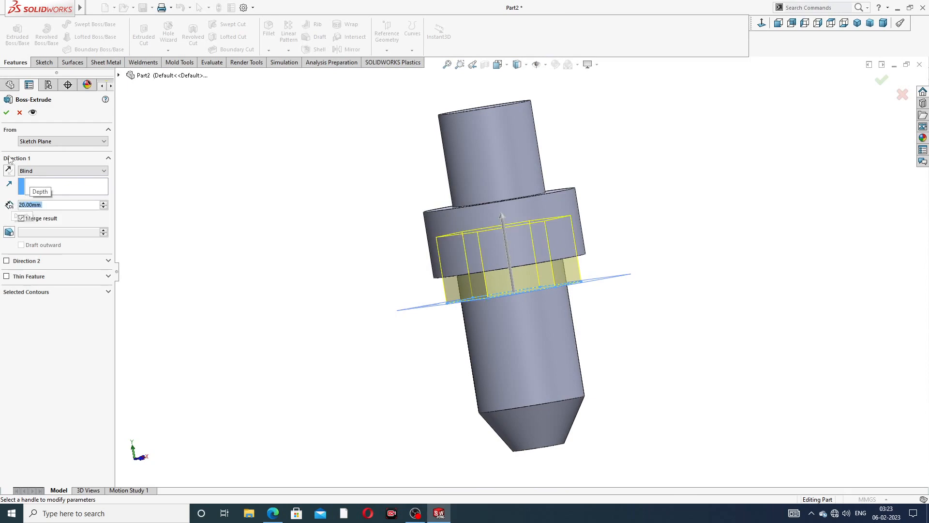
click(9, 170)
middle_drag(318, 258, 527, 229)
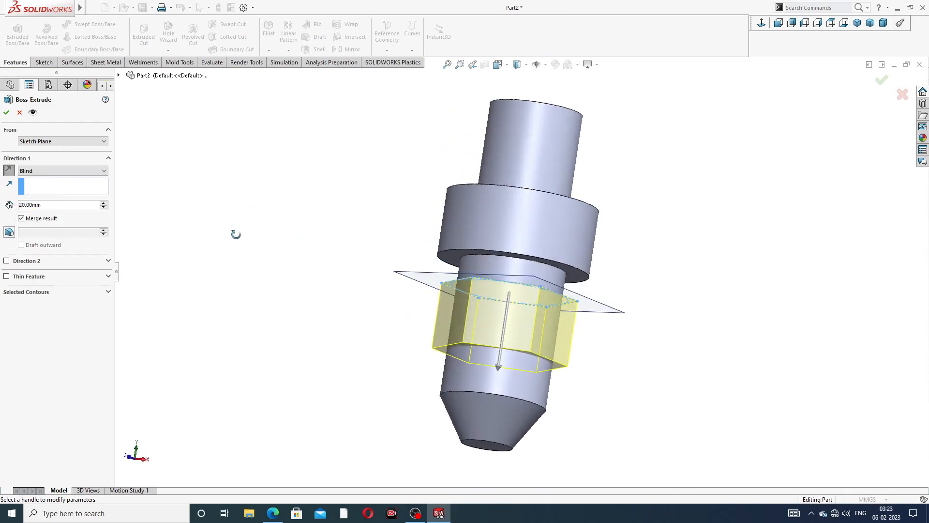
key(Return)
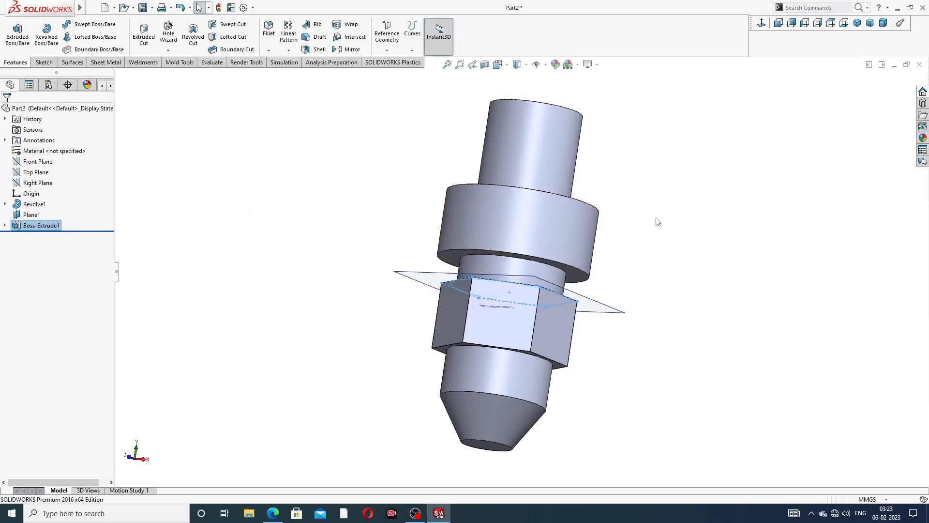
- Hide Plane1 and switch to the Front view
middle_drag(610, 247, 622, 311)
click(615, 303)
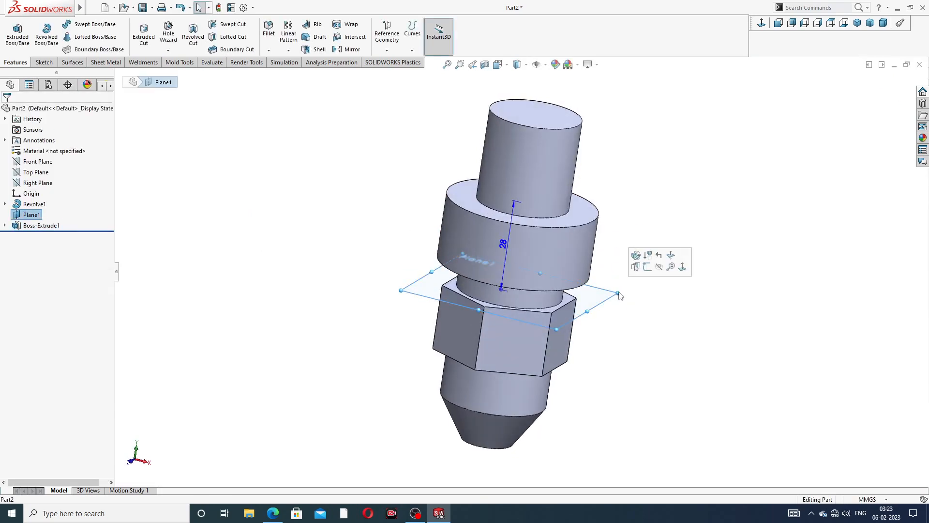
click(675, 266)
key(ctrl+1)
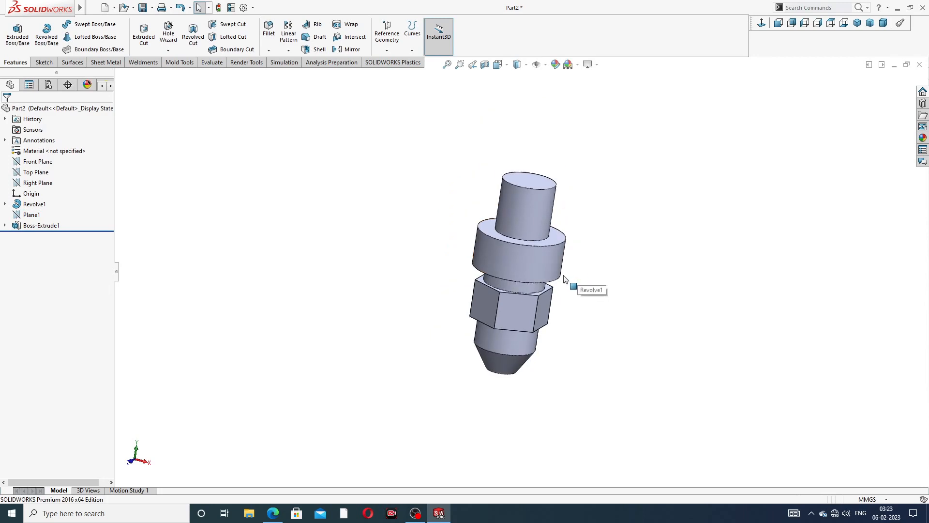
scroll(523, 270, down, 2)
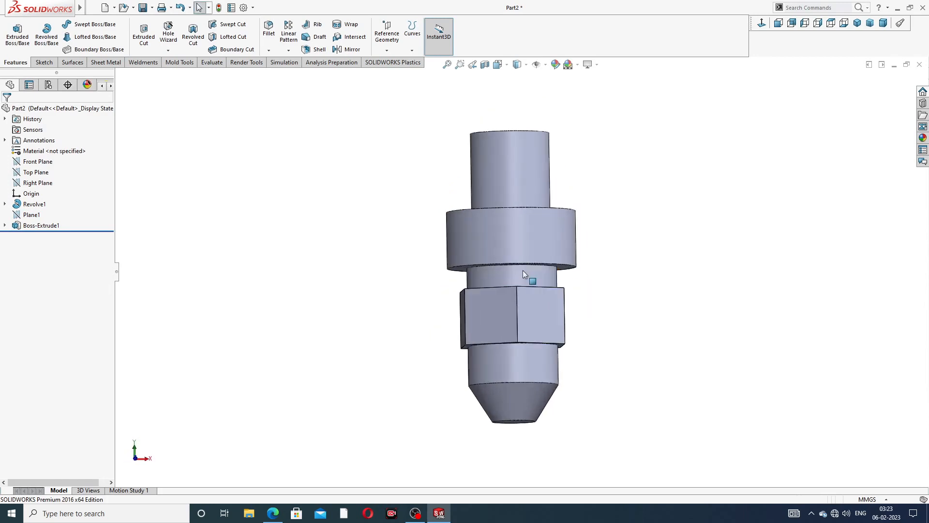
- Start a sketch on the Front Plane viewed face-on, checking the drawing PDF for dimensions
click(46, 165)
click(56, 153)
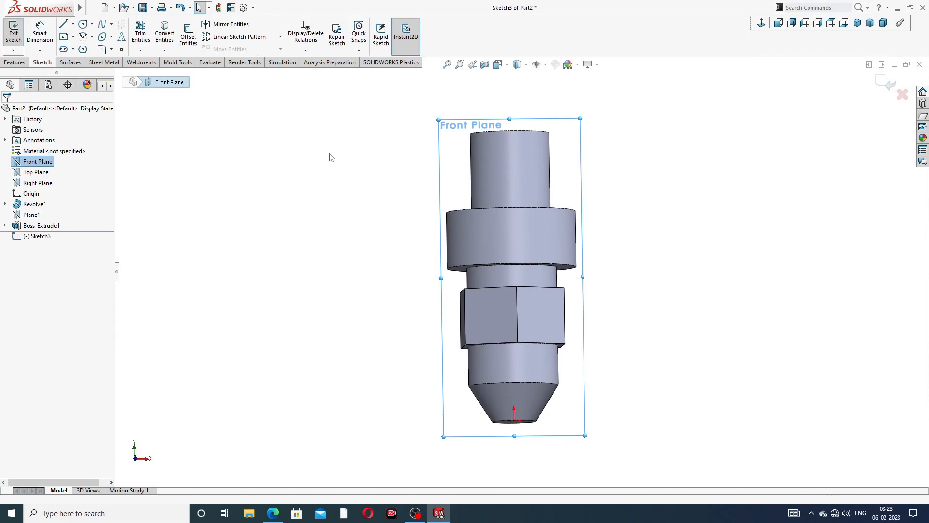
click(762, 23)
click(273, 513)
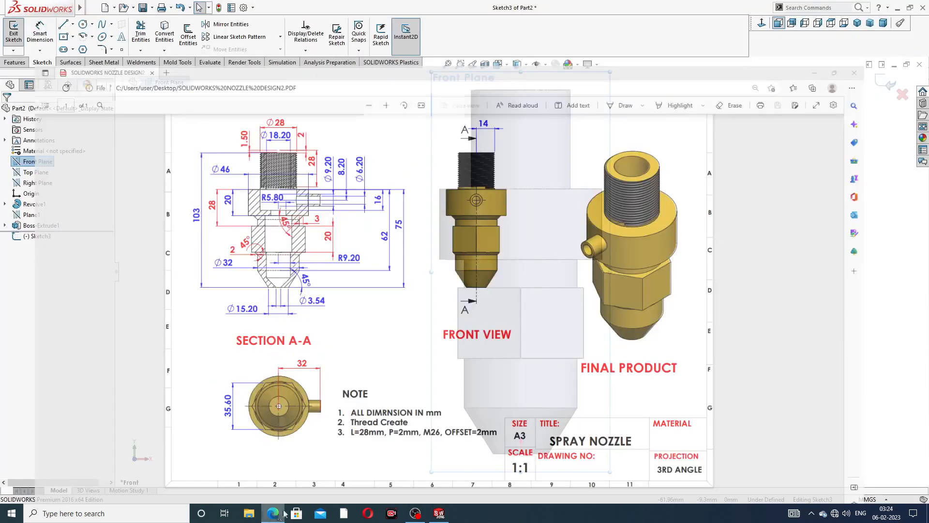
click(273, 513)
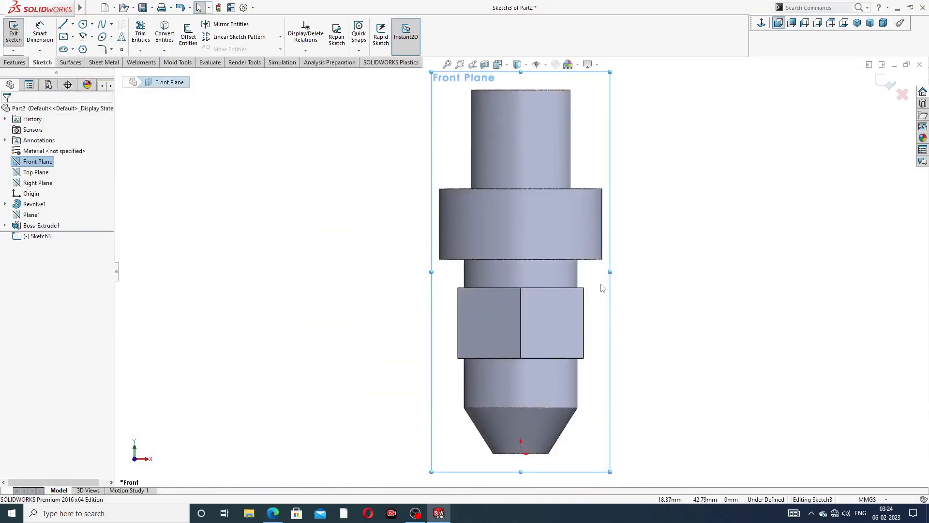
scroll(537, 196, up, 1)
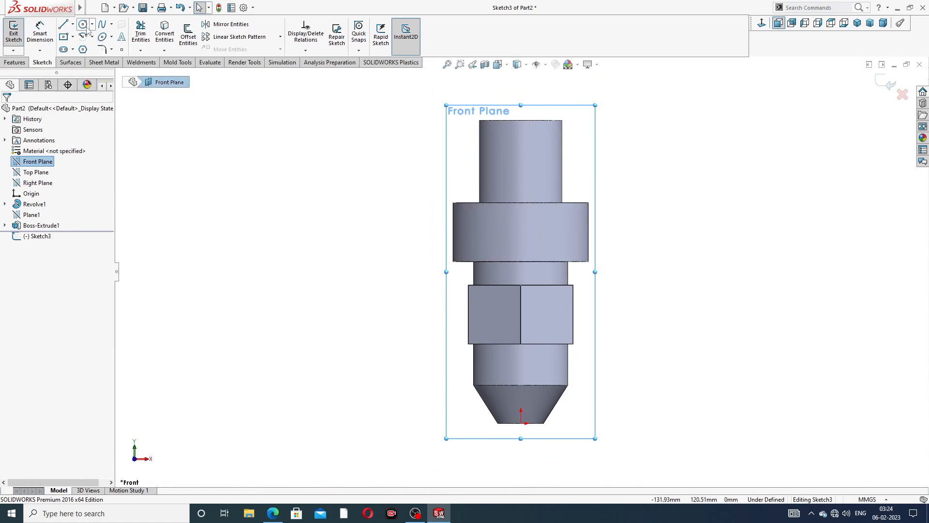
- Draw a small circle centred on the part axis over the collar
click(83, 24)
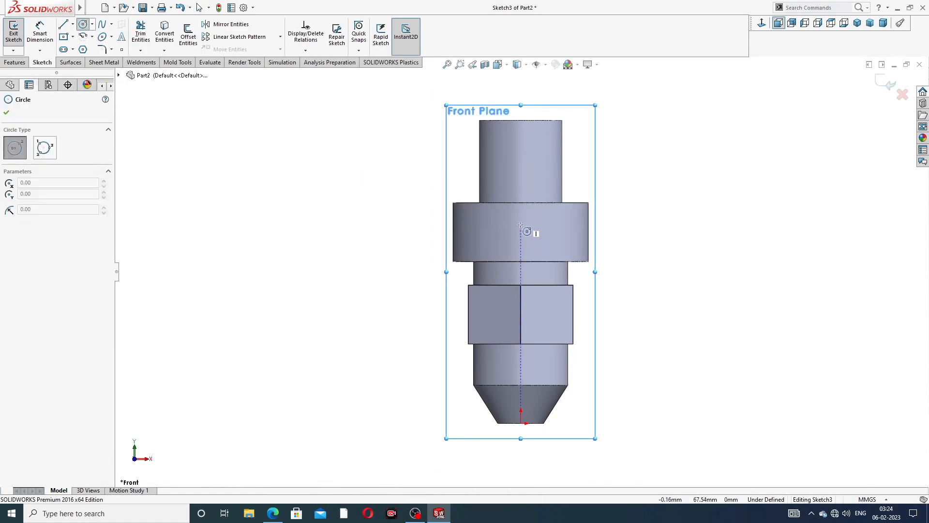
click(521, 234)
click(534, 234)
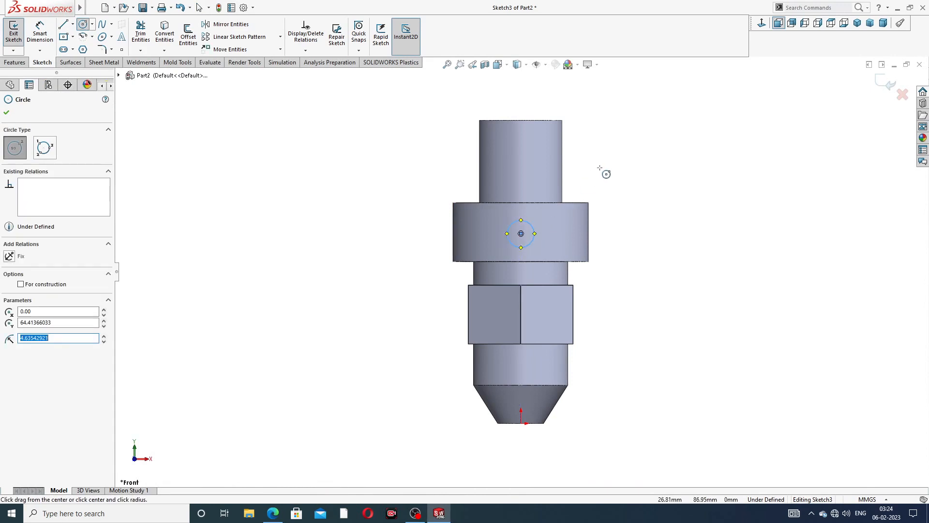
right_click(600, 167)
click(621, 180)
- Dimension the circle diameter as 9.20 mm
click(40, 33)
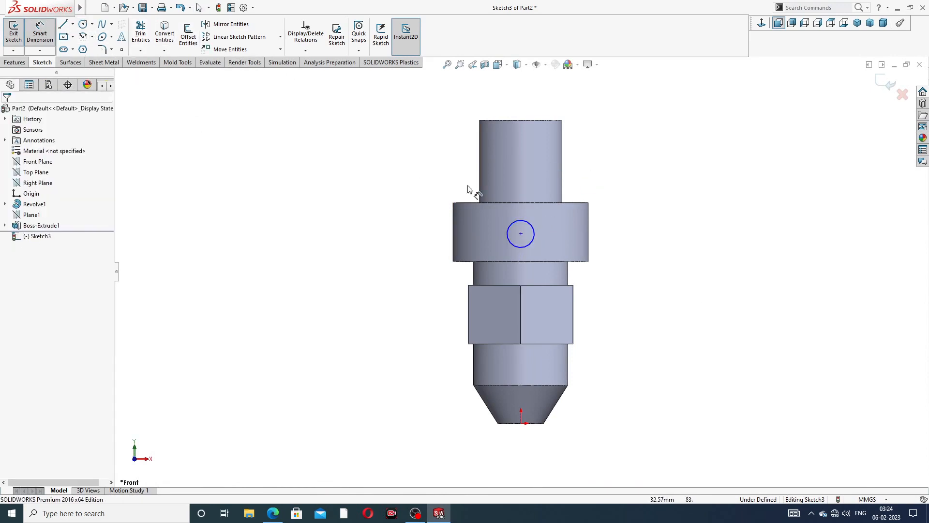
click(533, 228)
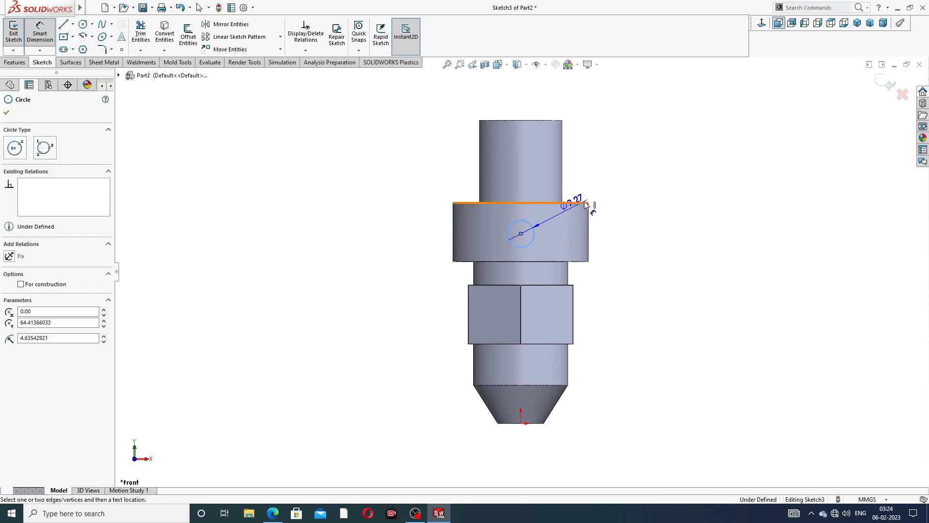
click(600, 196)
text(9)
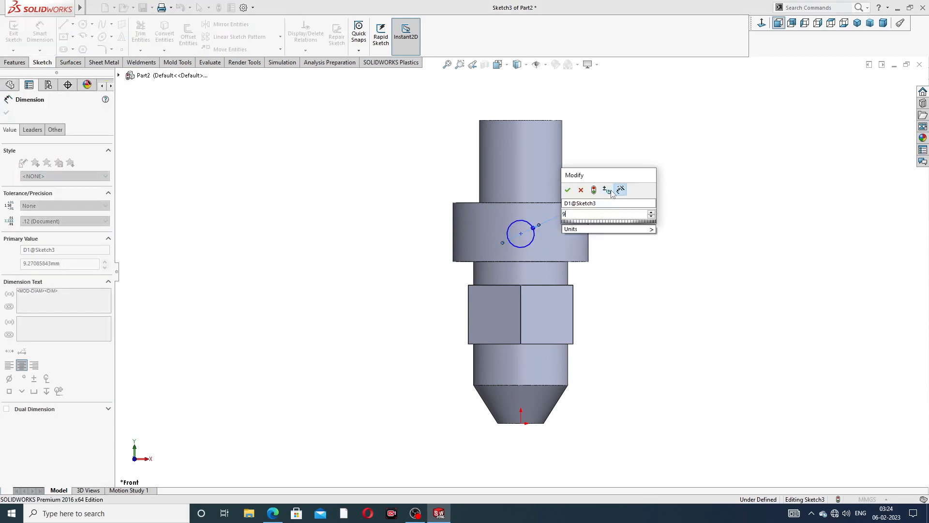
text(.2)
key(Return)
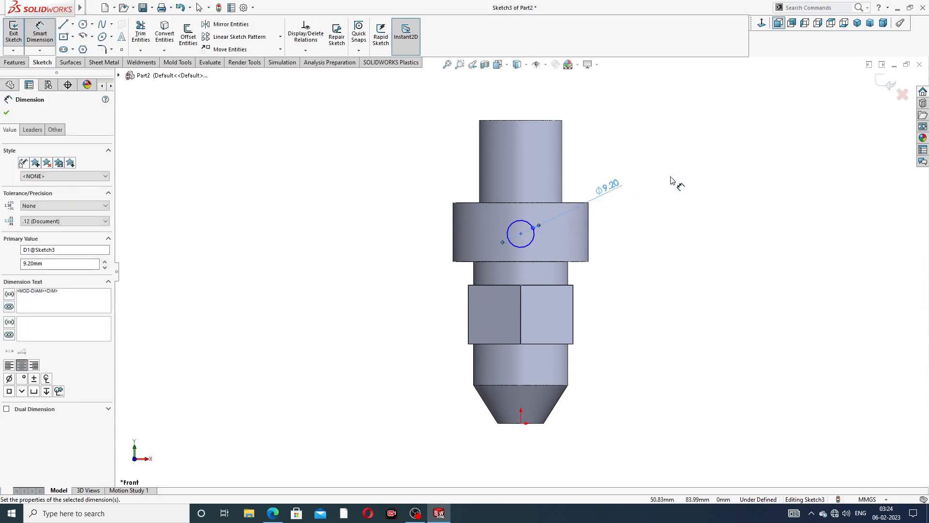
click(673, 180)
scroll(529, 254, down, 2)
- Set the circle centre 8.20 mm below the collar's top edge
click(521, 181)
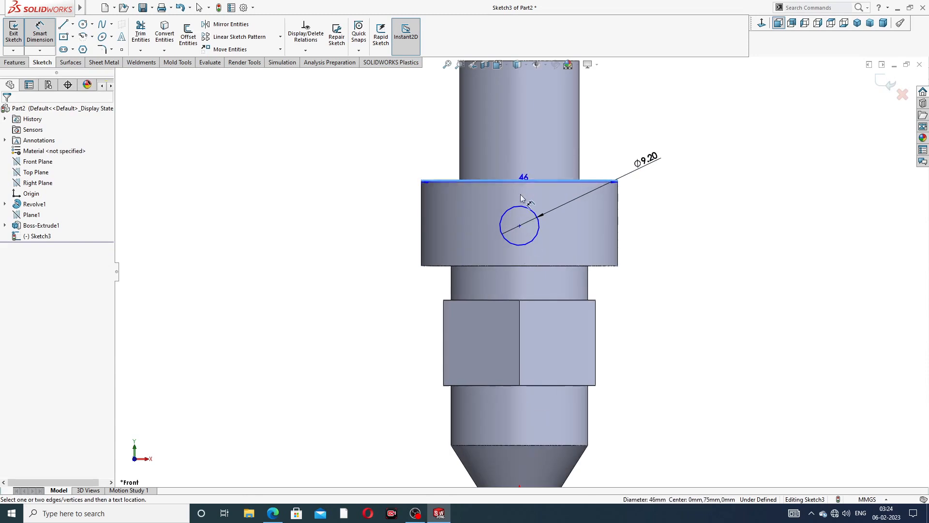
click(519, 225)
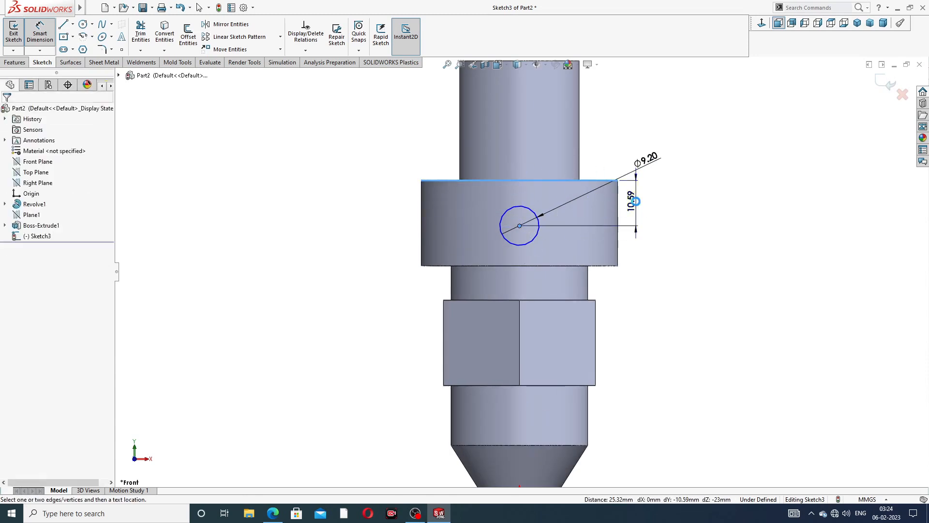
click(635, 201)
text(8.)
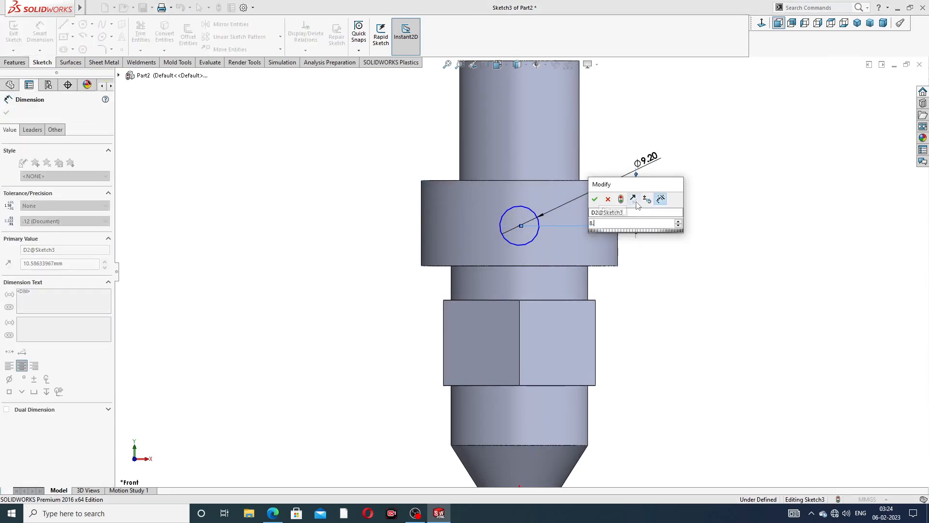
text(2)
key(Return)
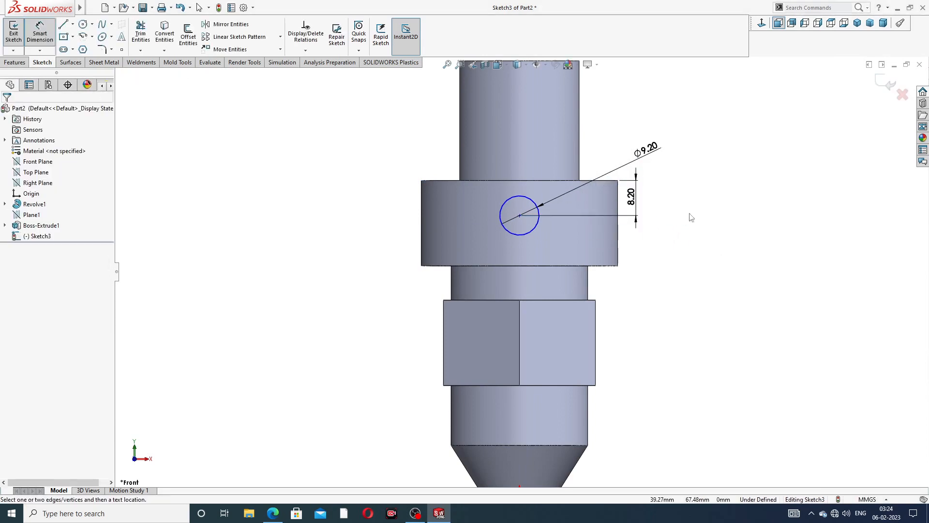
right_click(691, 217)
click(719, 147)
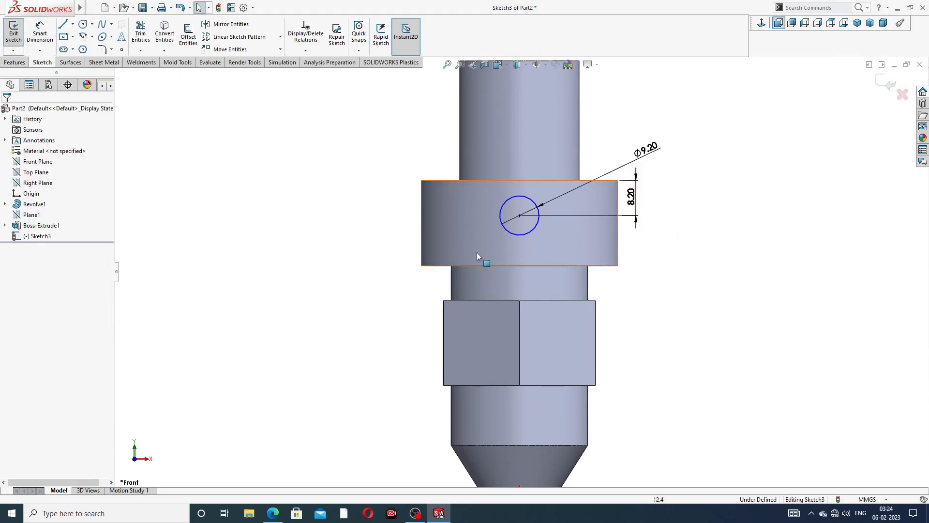
- Align the circle centre vertically with the origin and exit Sketch3
click(519, 215)
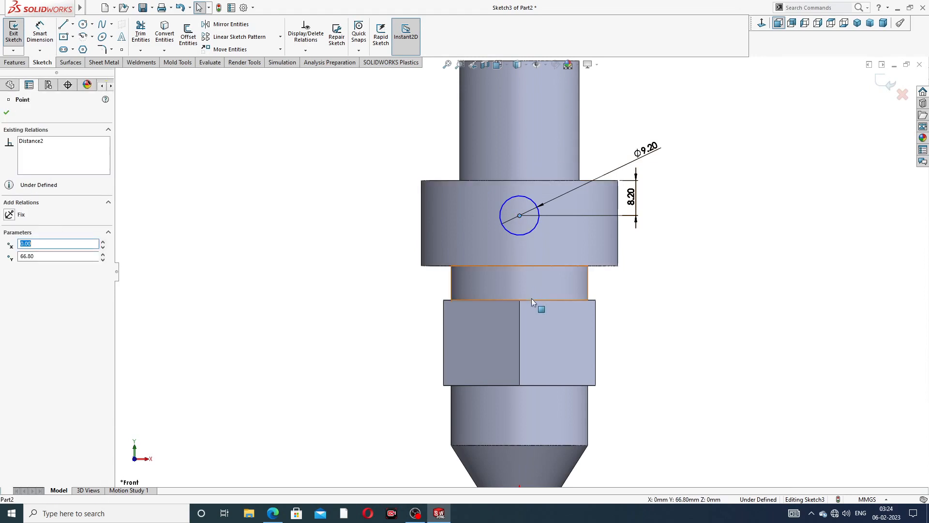
scroll(532, 298, up, 3)
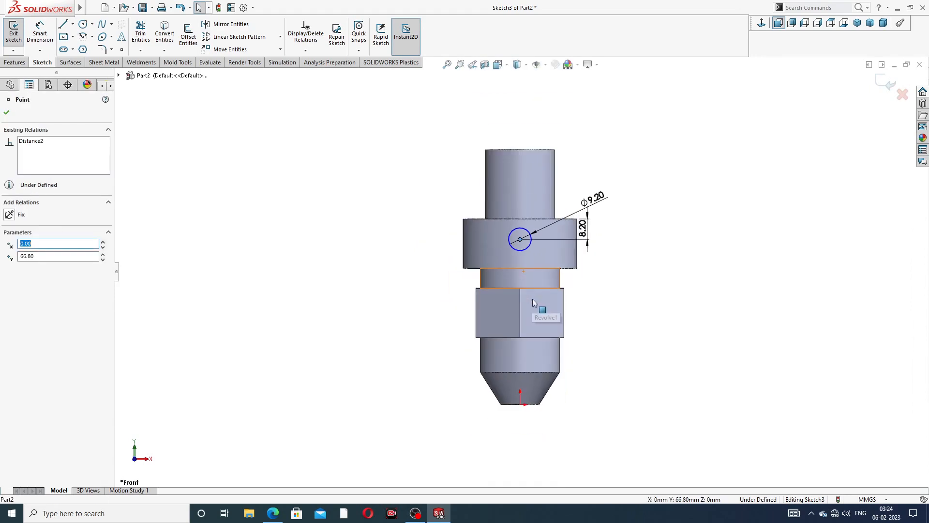
ctrl+click(520, 405)
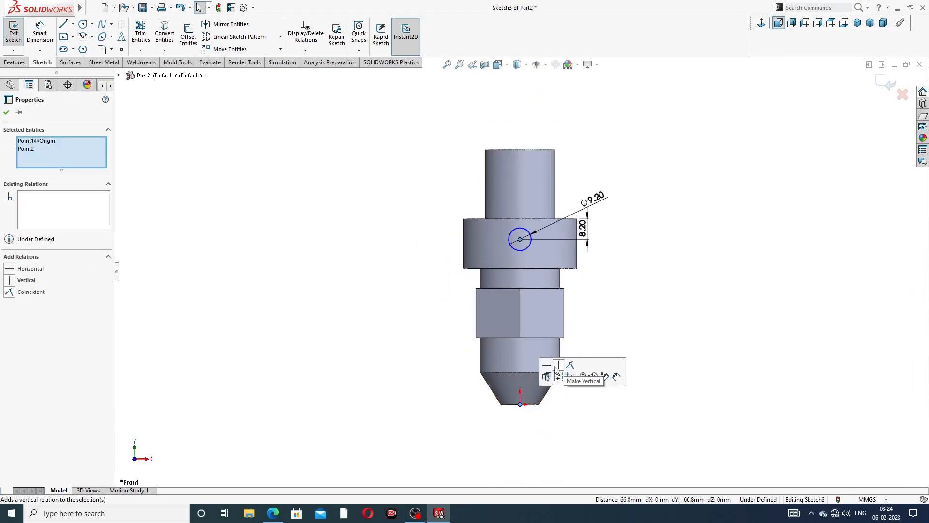
click(559, 366)
click(626, 299)
scroll(506, 246, down, 2)
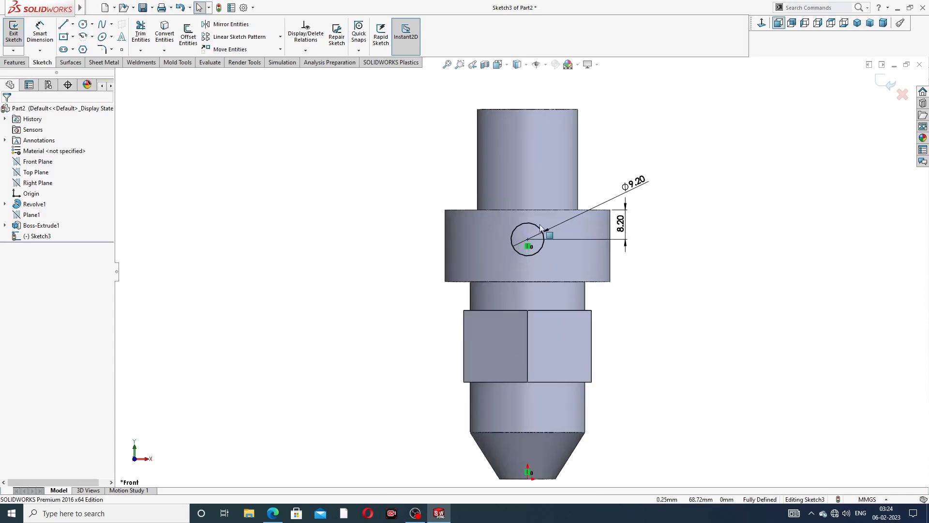
click(889, 83)
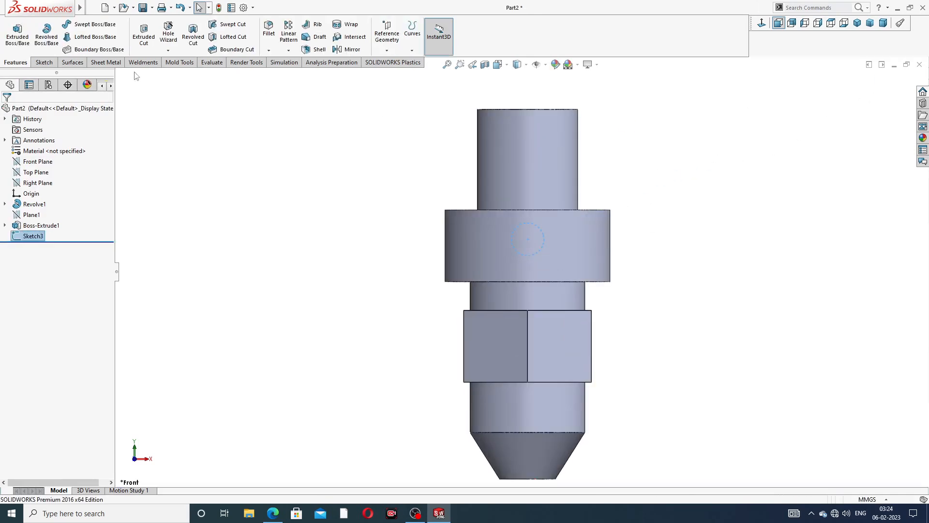
- Extrude the circle as a boss starting from a 32 mm offset
click(18, 33)
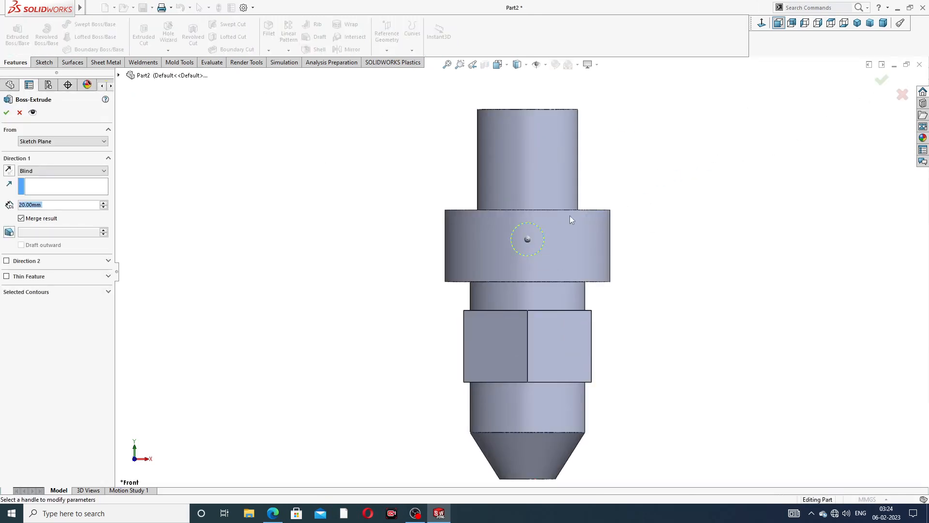
middle_drag(570, 216, 562, 258)
scroll(505, 207, up, 2)
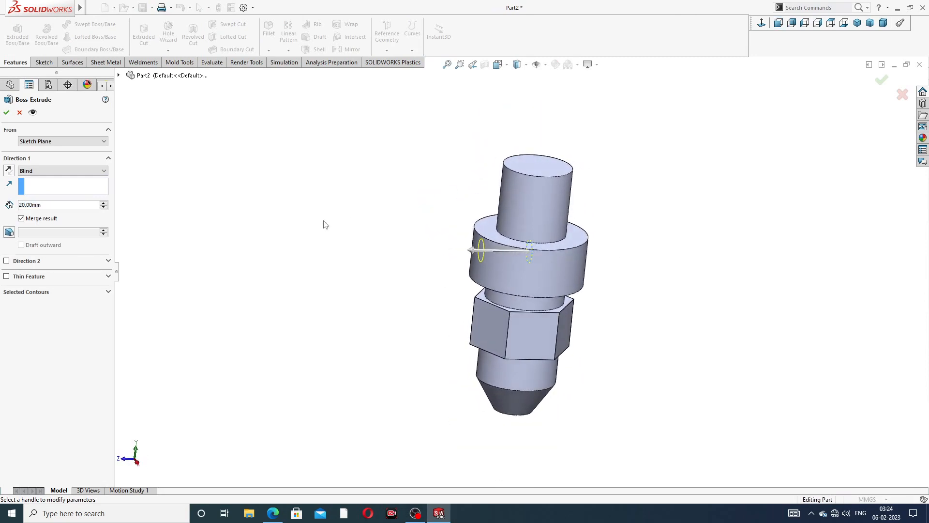
click(50, 141)
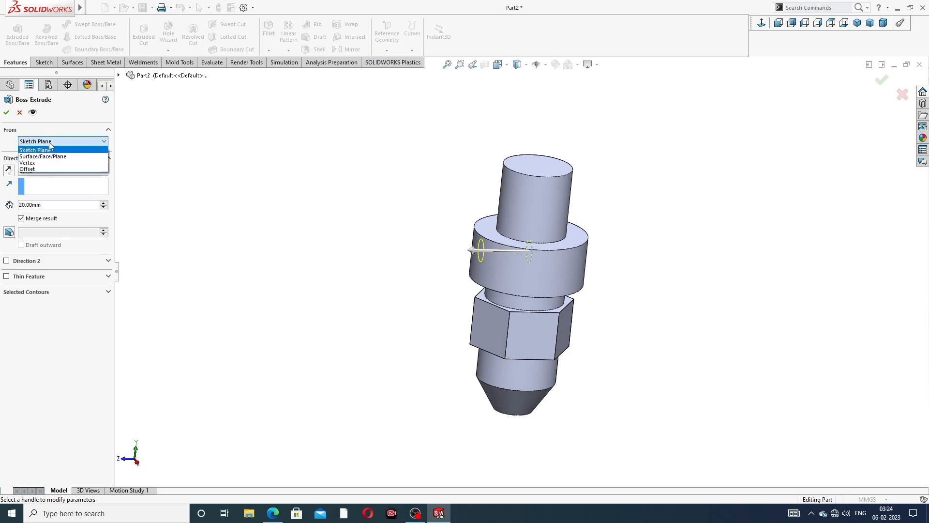
click(48, 170)
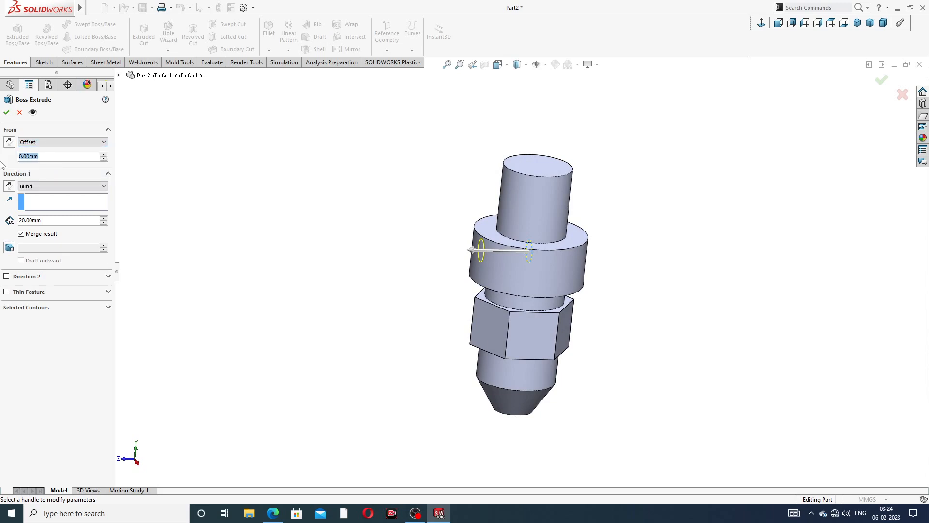
text(32)
key(Return)
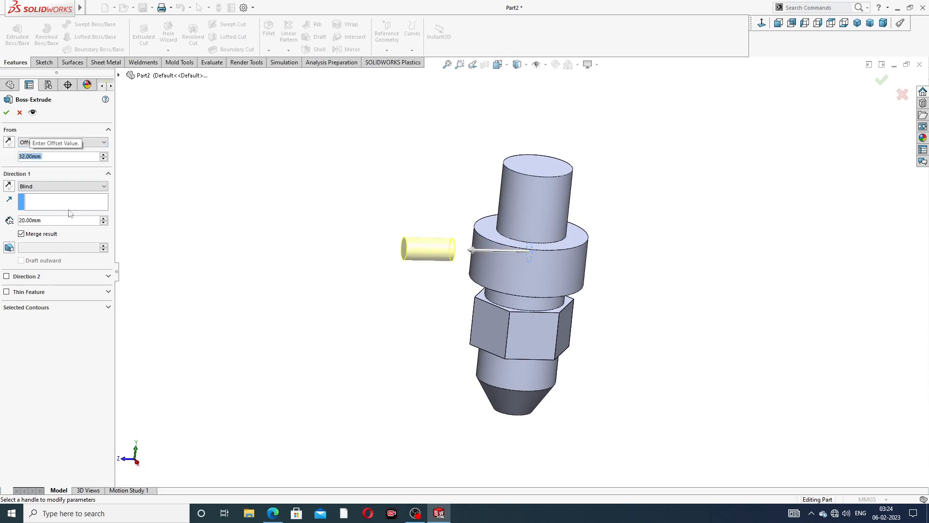
click(9, 142)
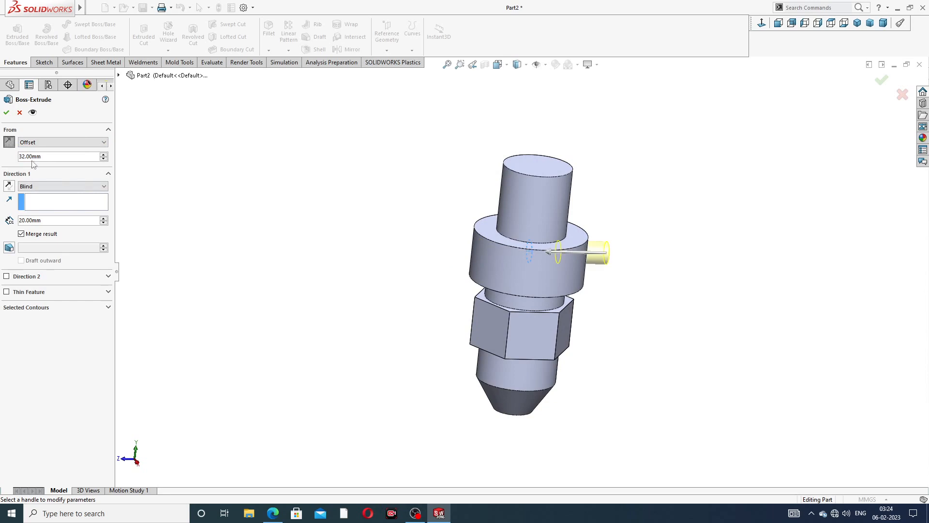
click(8, 142)
- End the extrusion Up To Surface at the ring's outer face and accept it
middle_drag(204, 273, 238, 251)
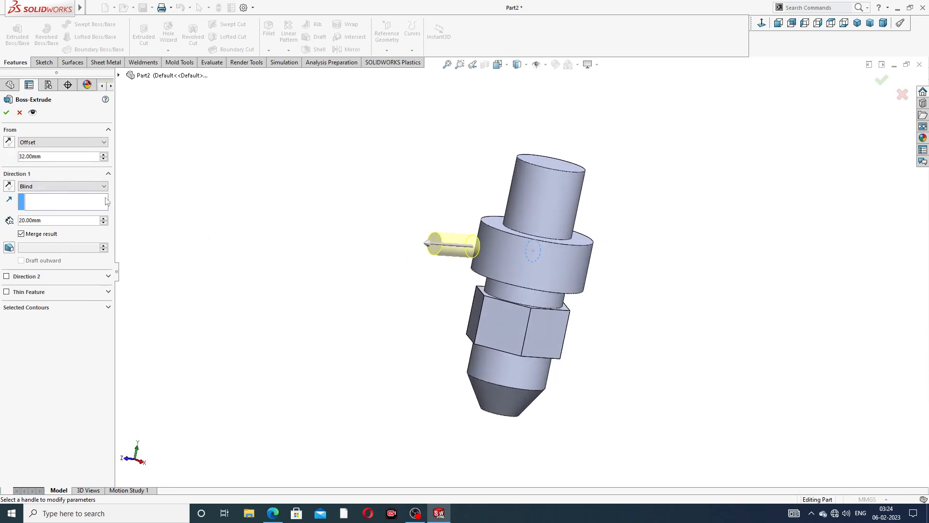
click(95, 187)
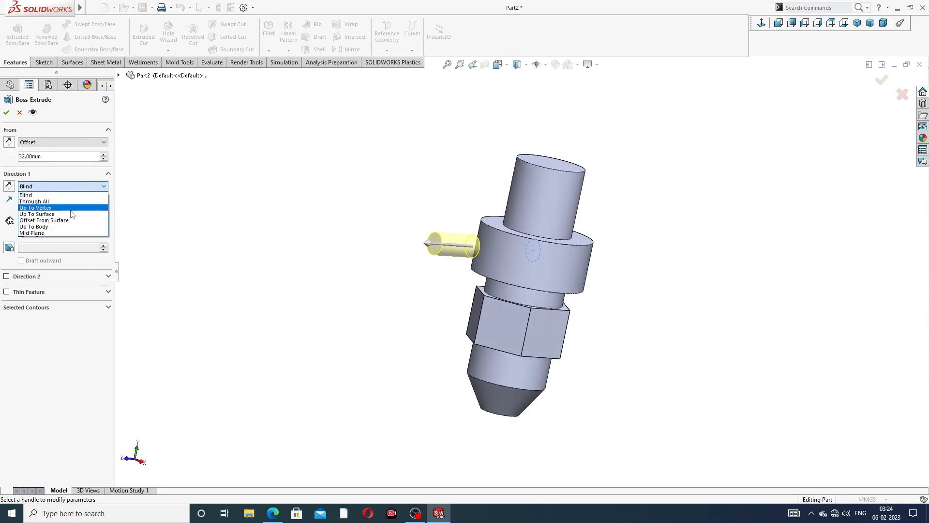
click(71, 214)
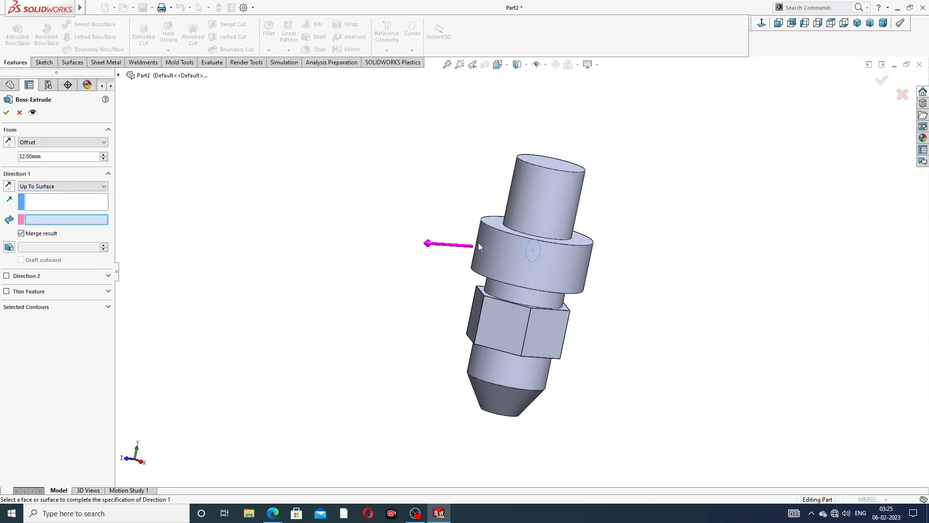
click(493, 239)
scroll(498, 267, down, 3)
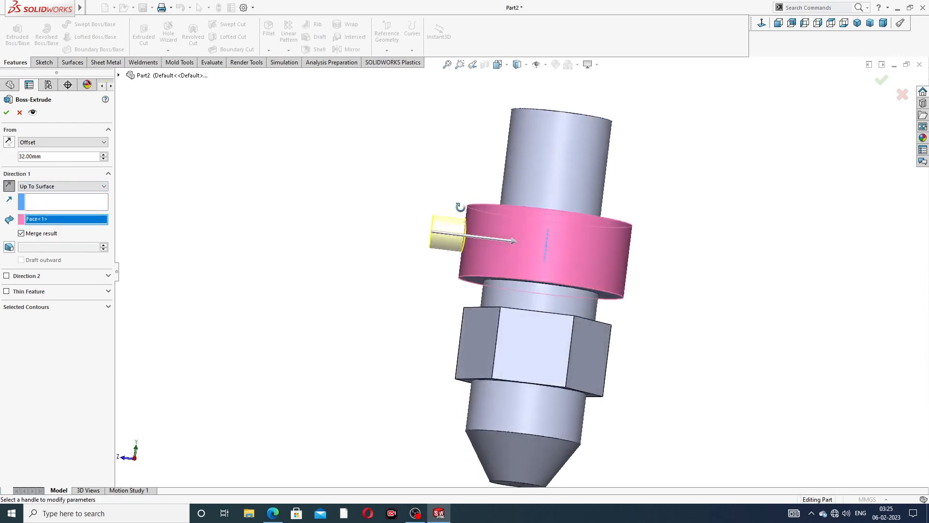
middle_drag(460, 207, 476, 227)
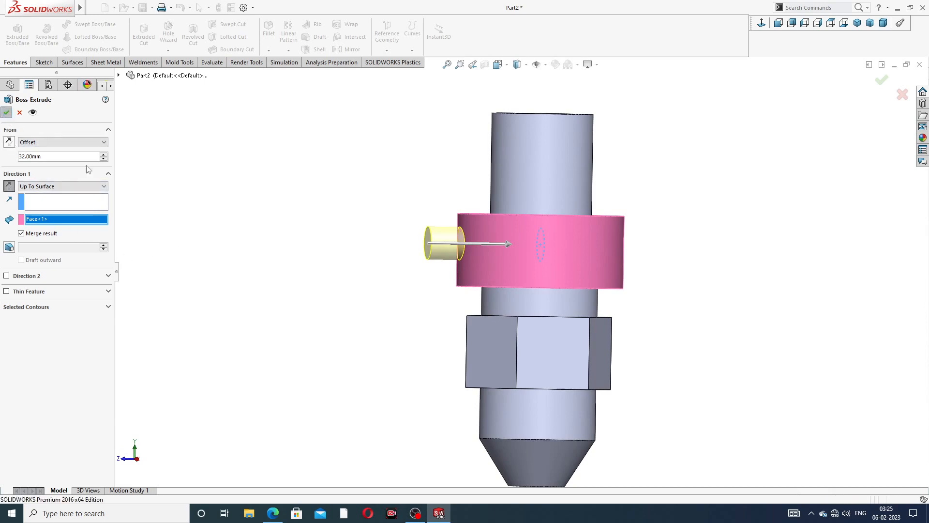
click(7, 112)
- Orbit and zoom the part to inspect the new side port
middle_drag(441, 301, 537, 221)
scroll(535, 216, up, 1)
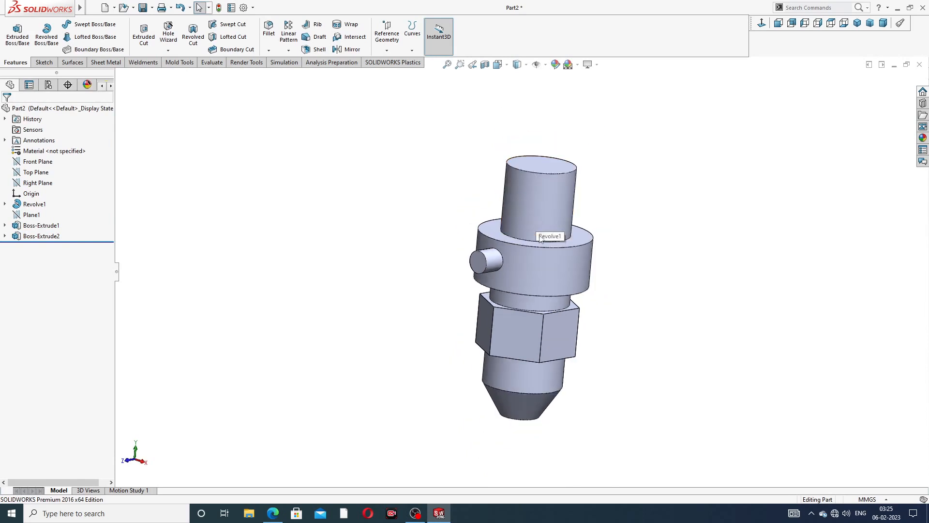
scroll(535, 237, down, 1)
middle_drag(595, 292, 573, 236)
scroll(586, 291, up, 2)
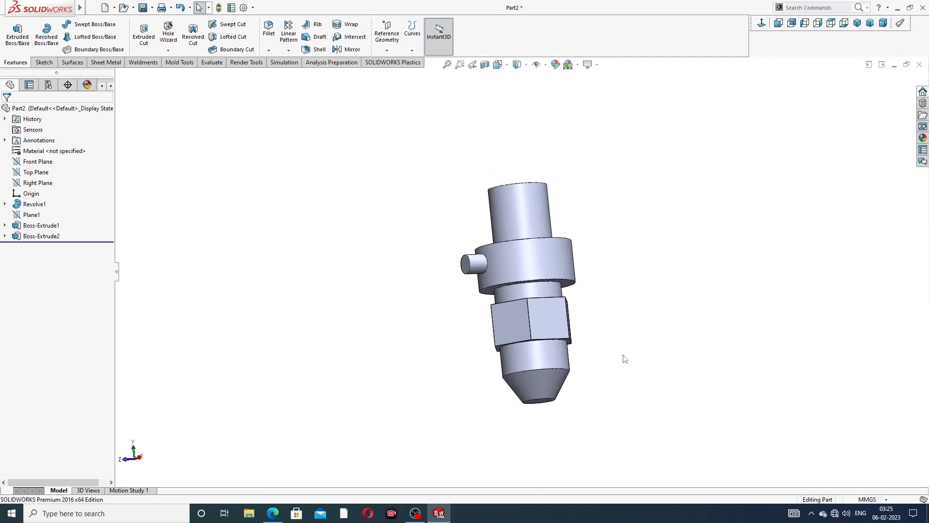
click(279, 516)
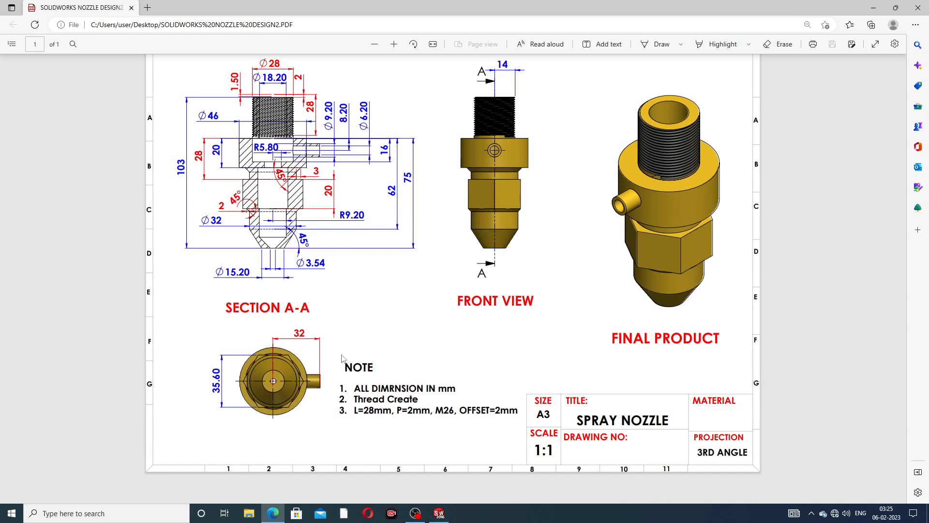
click(273, 513)
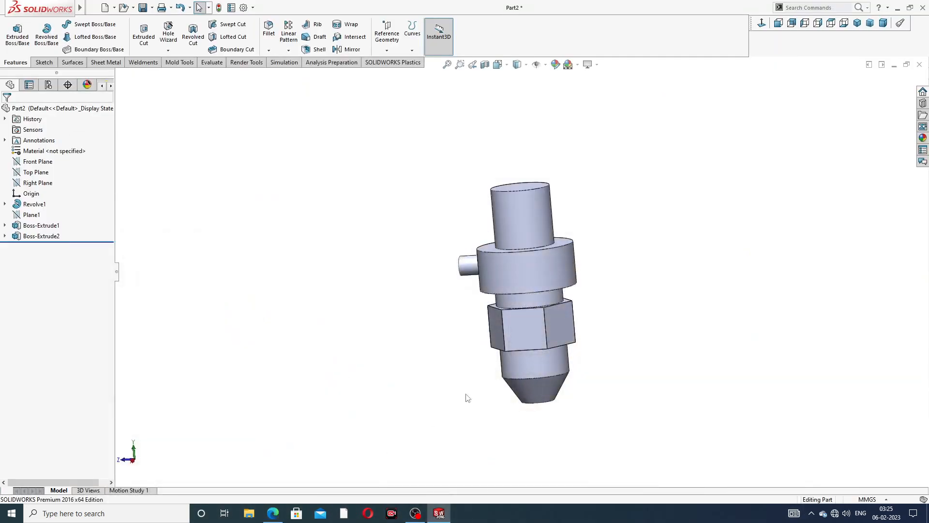
- Start a new sketch on the Right Plane and view it face-on
click(43, 183)
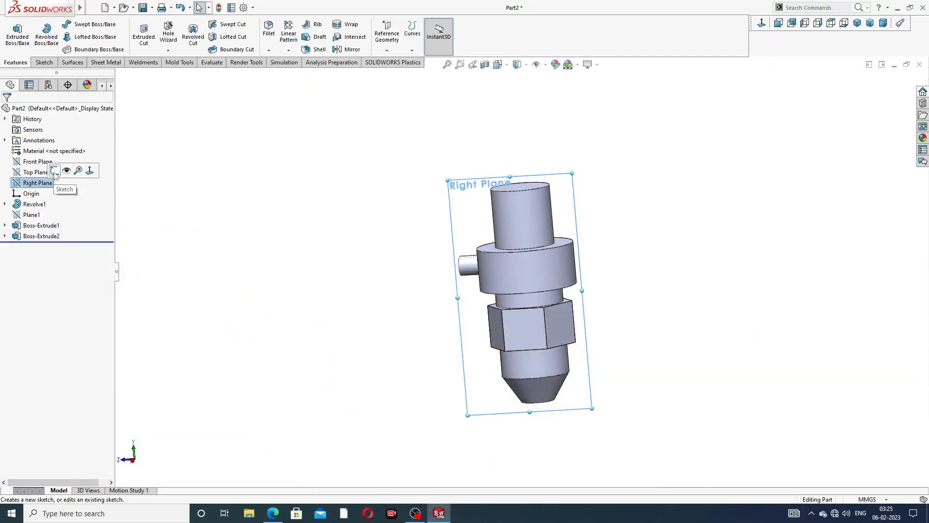
click(202, 172)
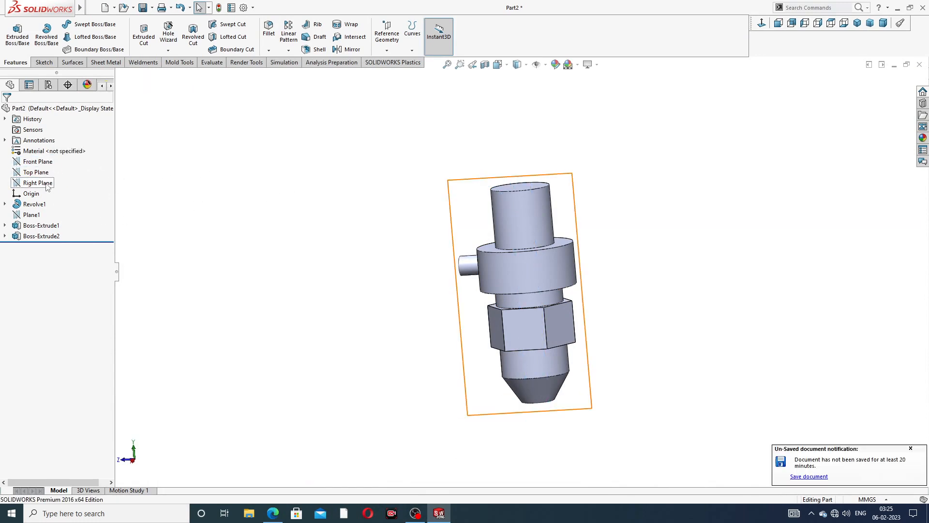
click(47, 187)
click(54, 175)
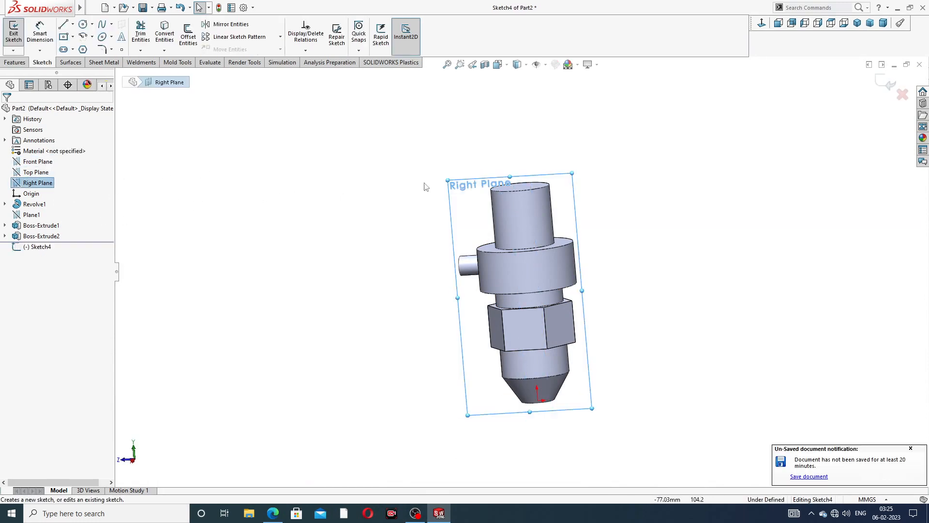
click(762, 26)
scroll(577, 183, down, 1)
scroll(556, 201, up, 2)
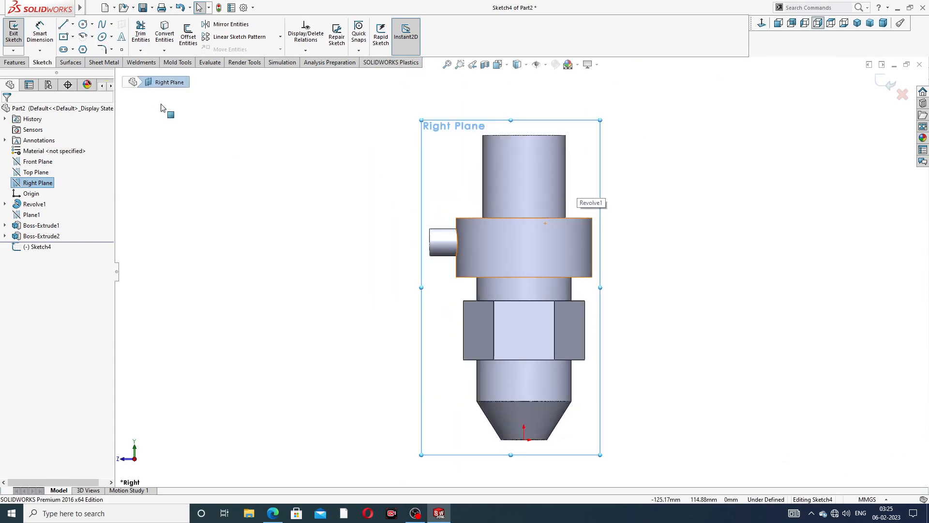
- Draw the vertical centre line, then the tip's 45° segment, cone edge and short horizontal
click(63, 24)
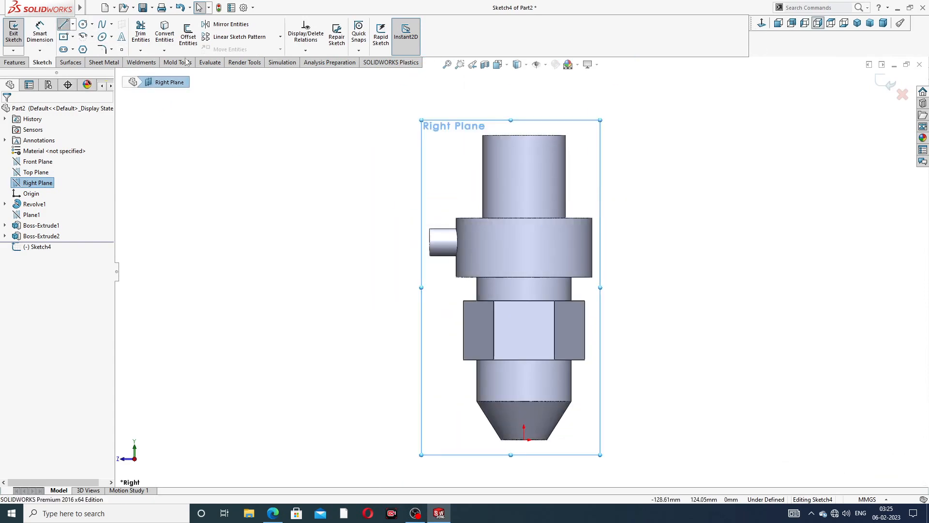
click(524, 135)
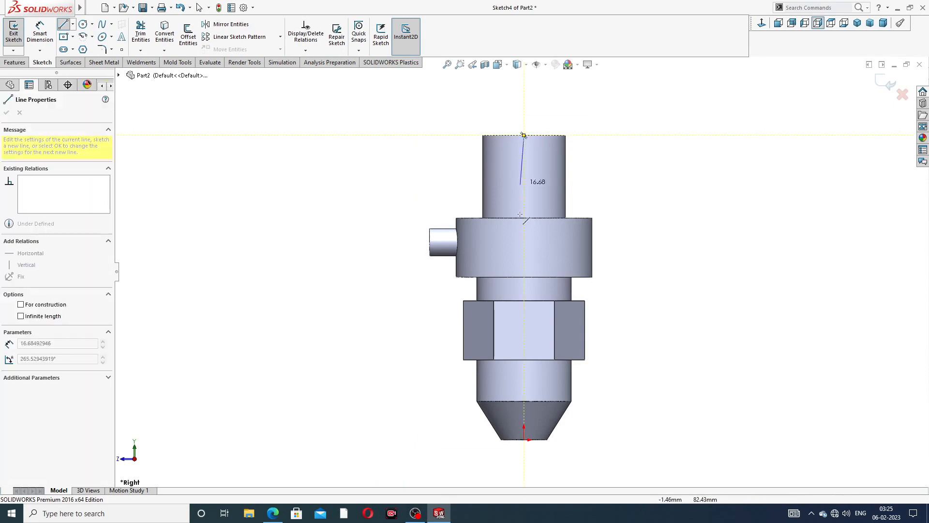
click(523, 439)
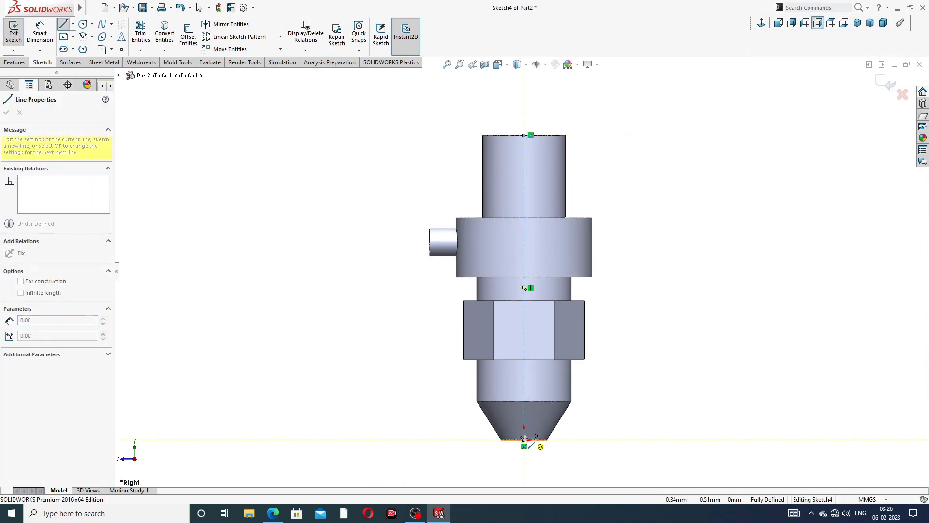
scroll(514, 460, down, 3)
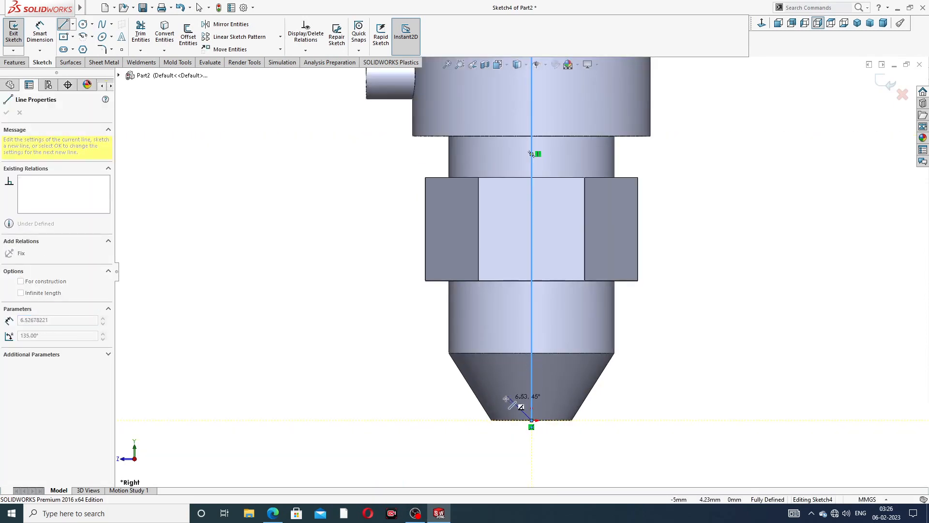
click(504, 393)
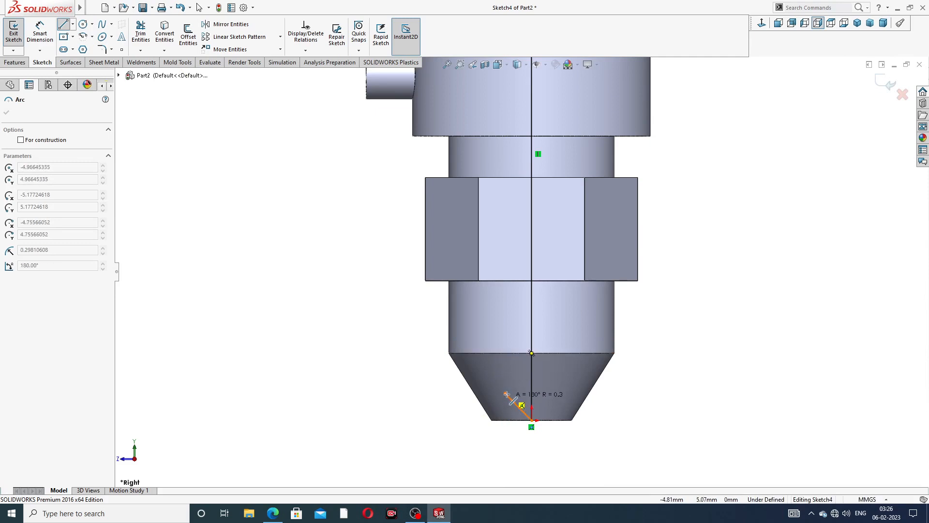
key(Escape)
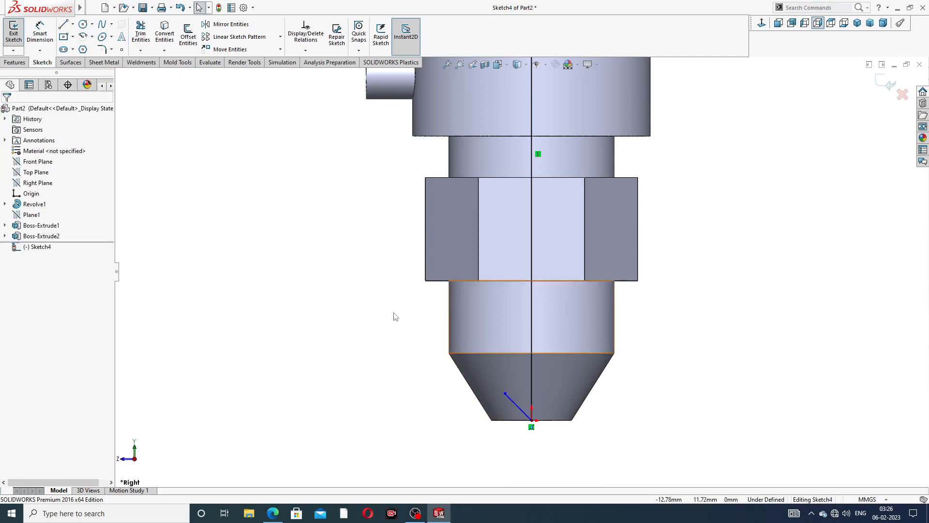
click(63, 24)
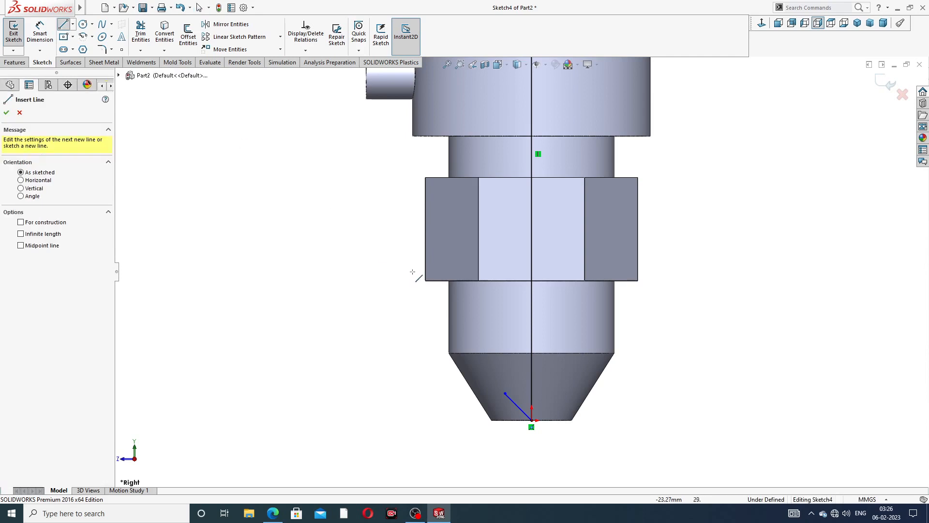
click(504, 391)
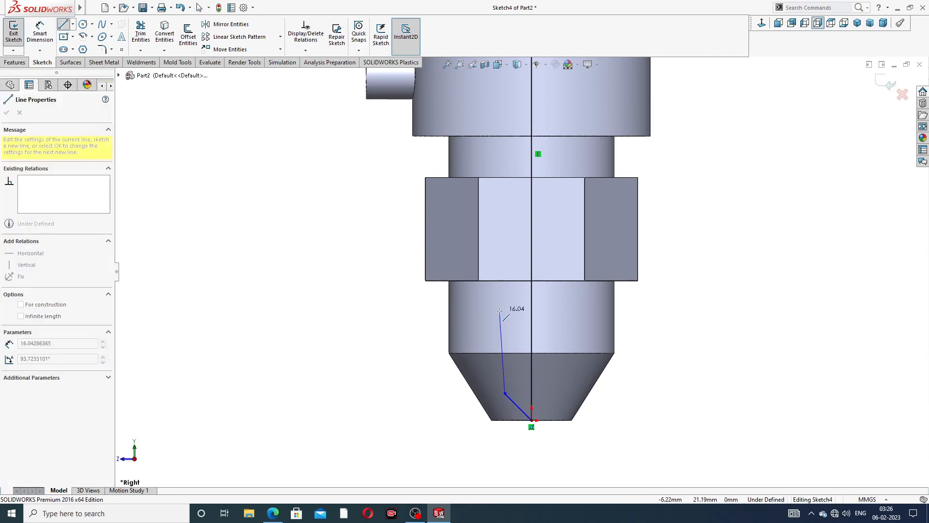
click(505, 353)
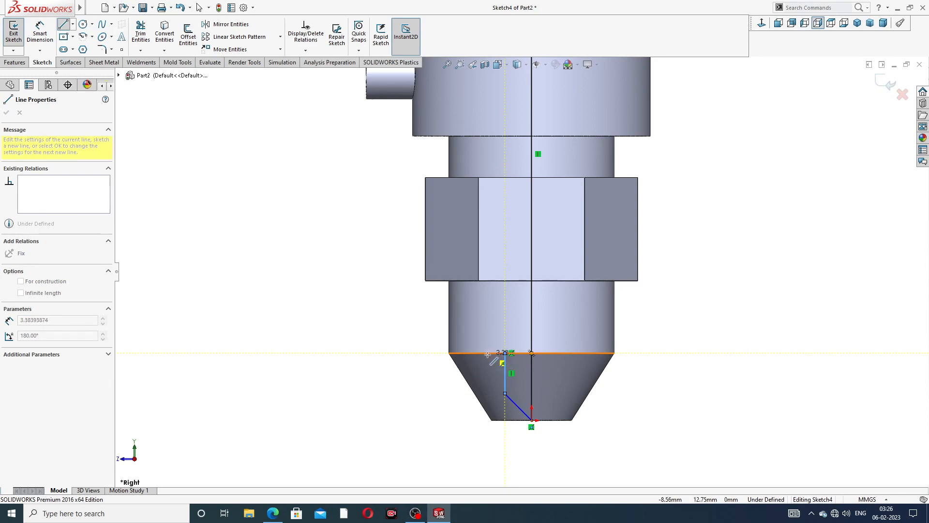
click(487, 354)
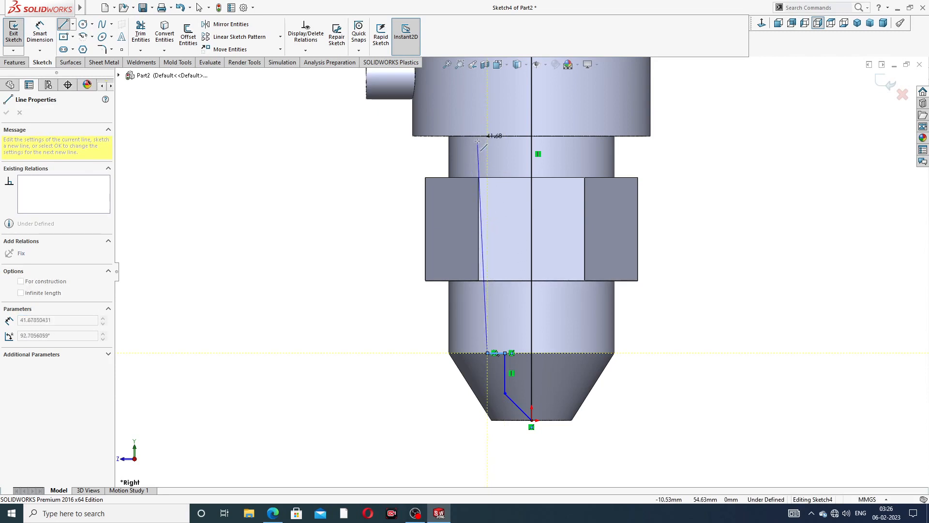
- Continue the profile through the shoulder and port-section steps to the neck top, closing to the centreline
scroll(493, 143, up, 3)
scroll(507, 179, down, 2)
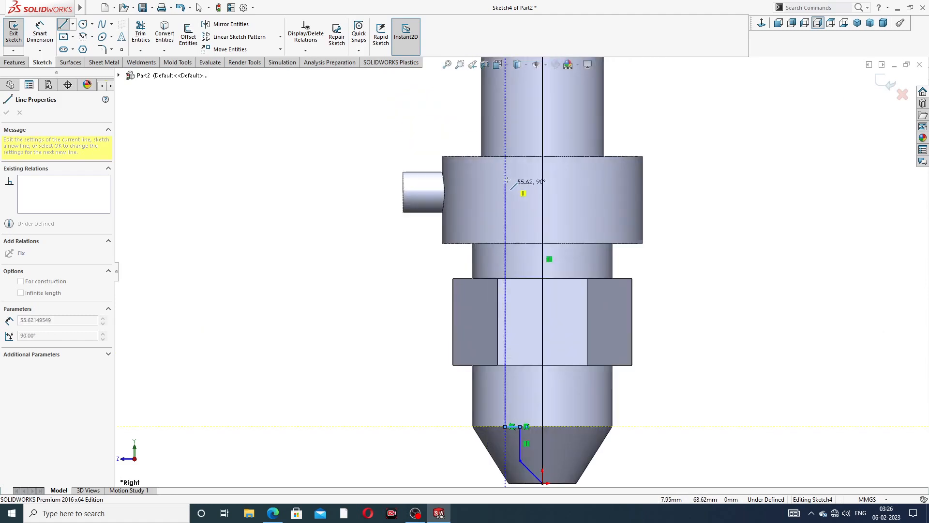
click(505, 243)
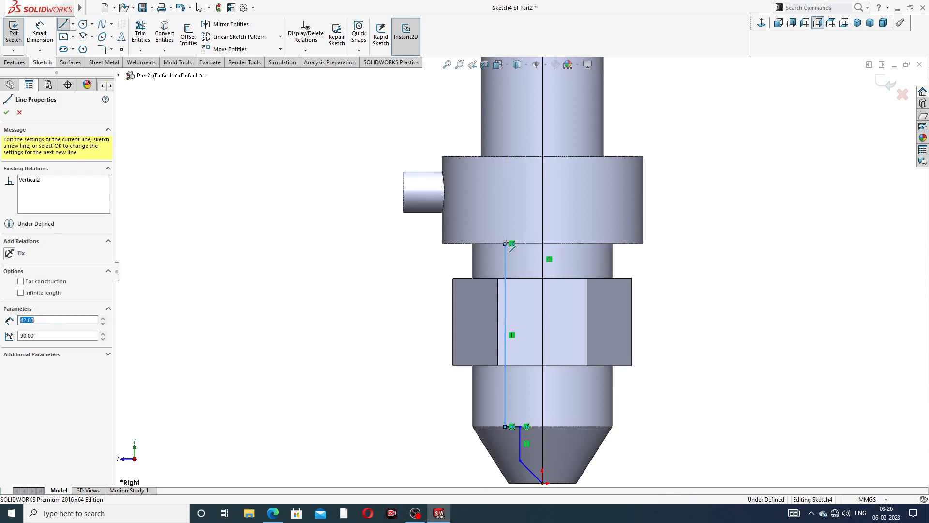
click(526, 244)
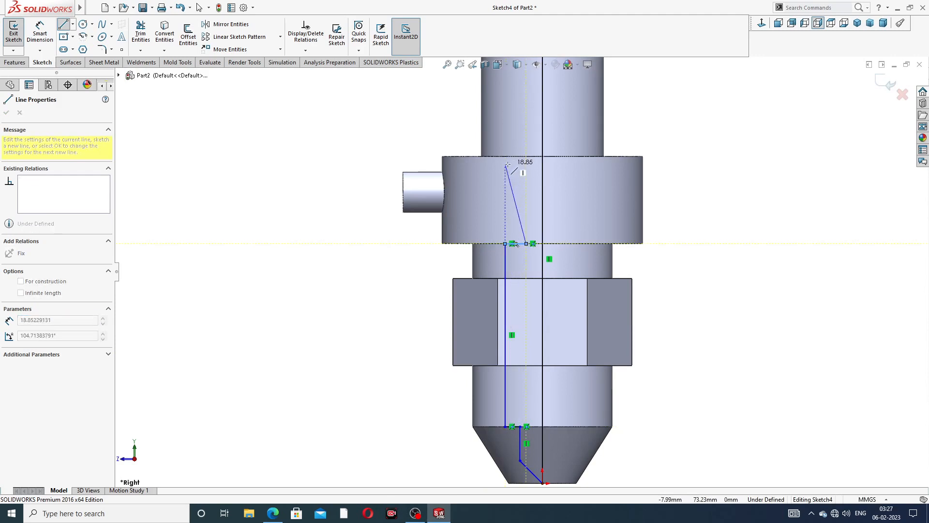
click(526, 222)
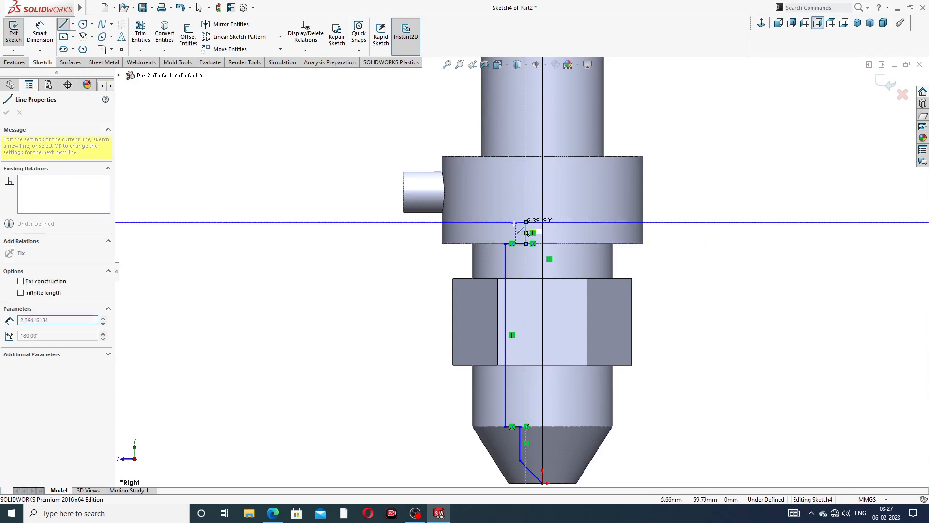
click(481, 221)
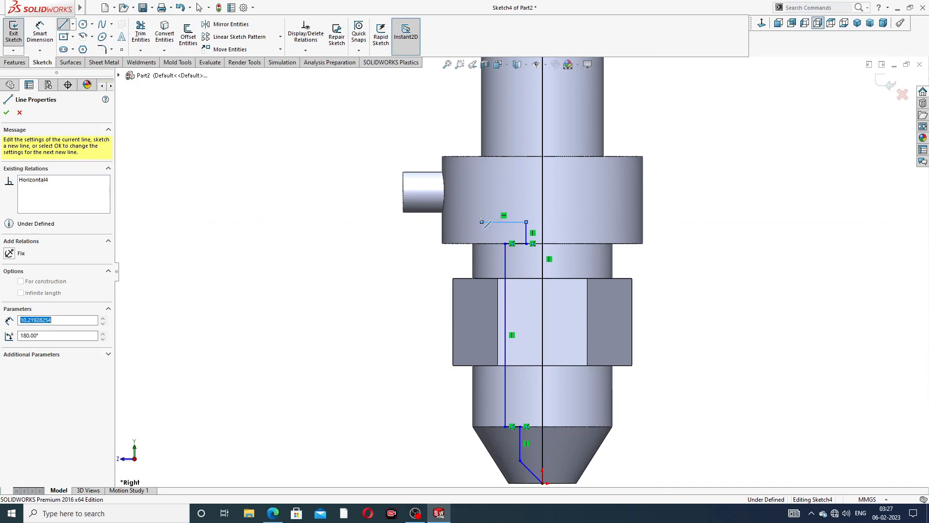
double_click(481, 156)
click(481, 156)
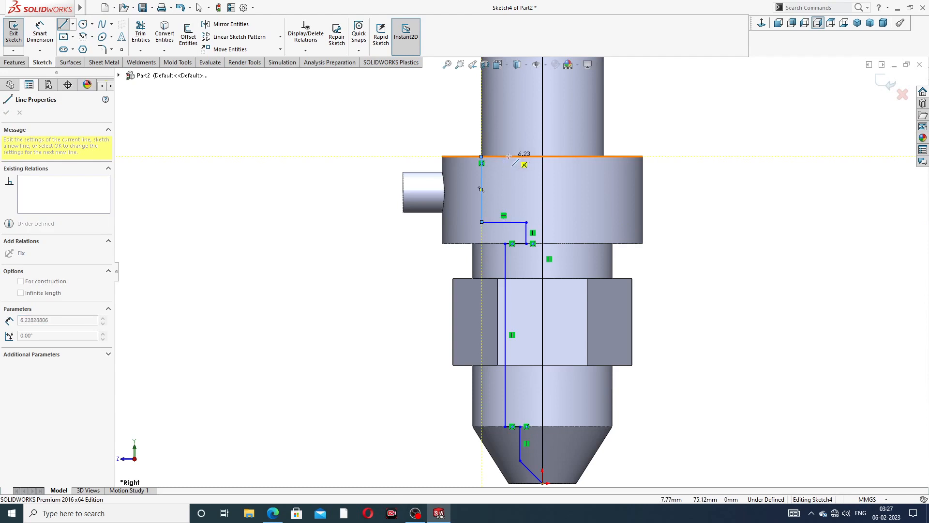
scroll(545, 271, up, 4)
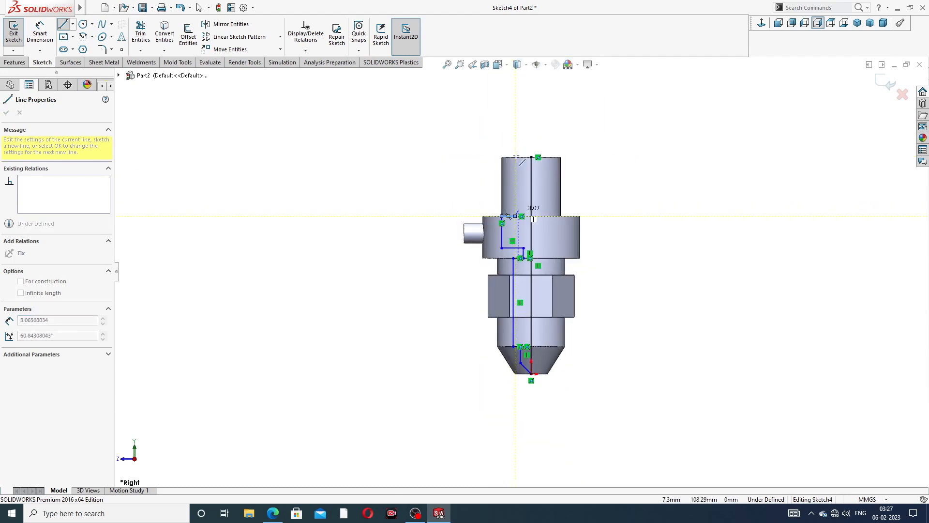
scroll(531, 159, down, 4)
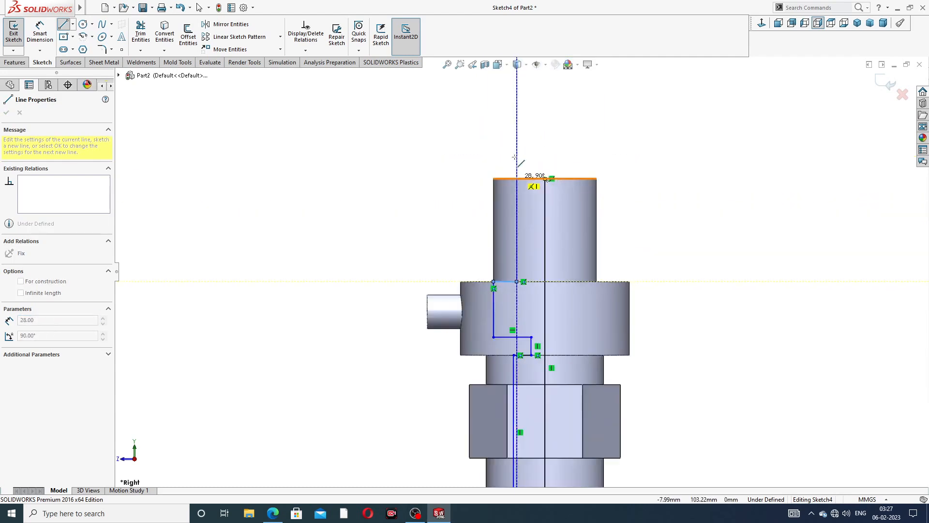
double_click(520, 216)
click(520, 216)
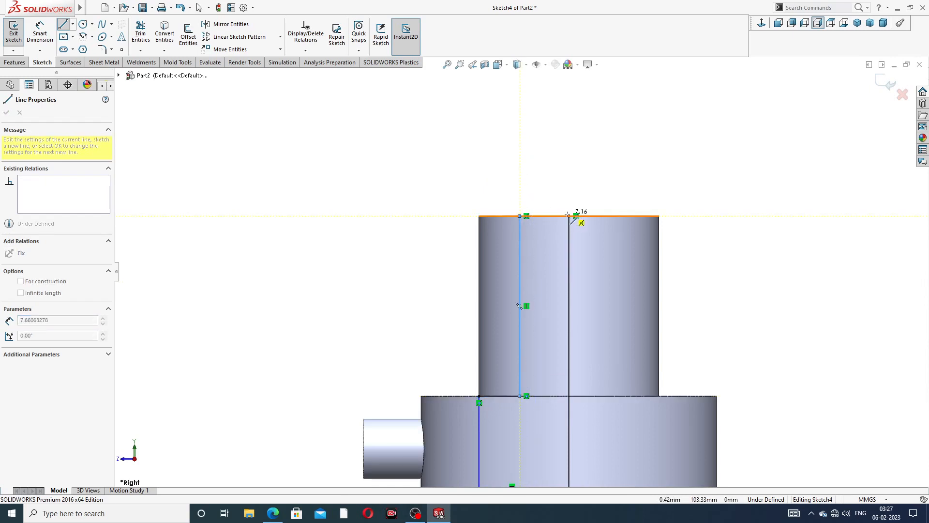
double_click(568, 216)
- Make the short port-section vertical line collinear with the long vertical profile line
right_click(656, 153)
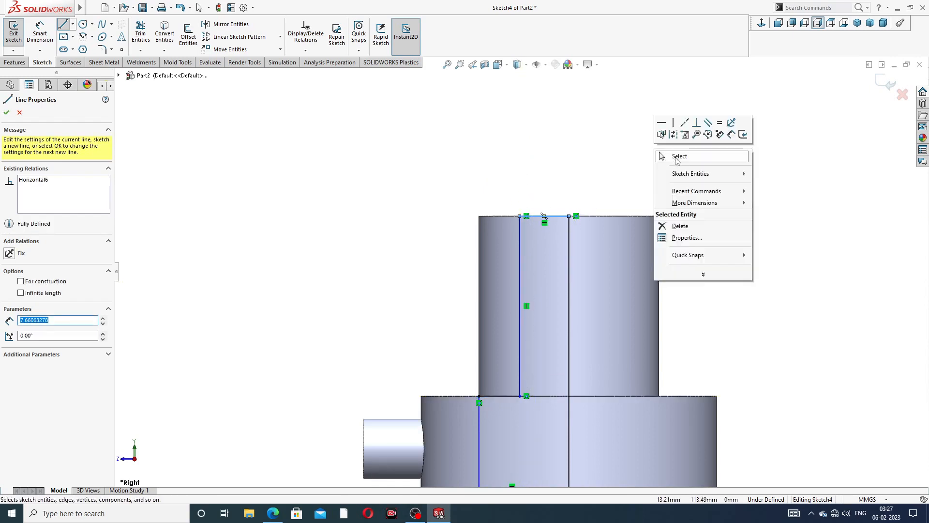
click(663, 155)
scroll(589, 220, up, 2)
scroll(557, 357, up, 3)
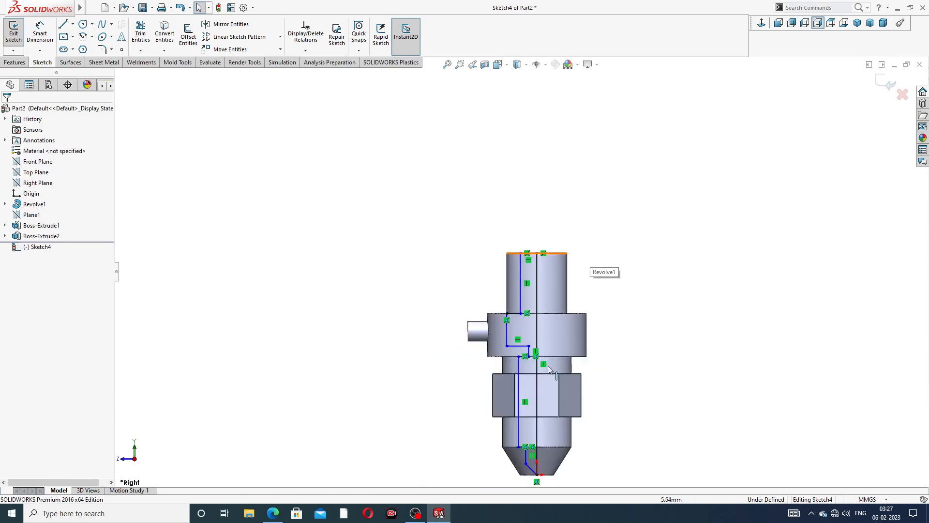
scroll(546, 368, down, 7)
scroll(473, 124, up, 3)
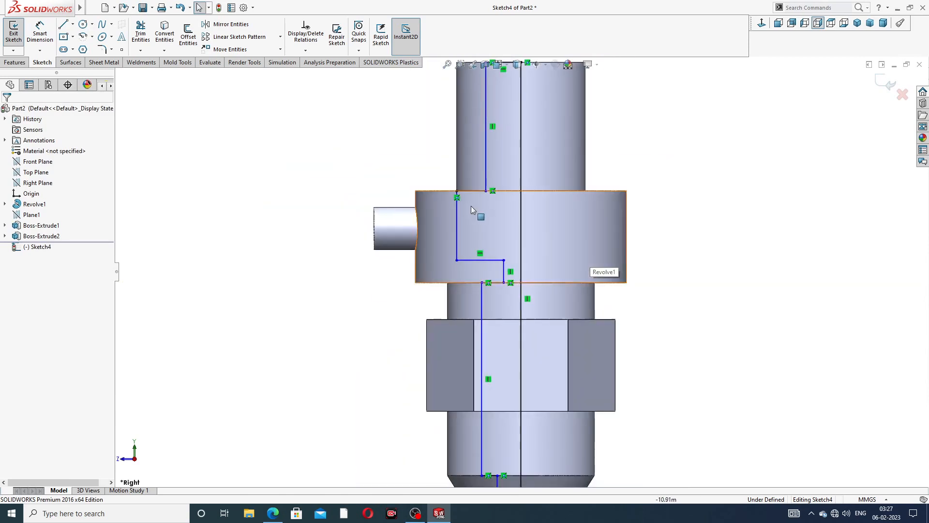
scroll(468, 206, down, 2)
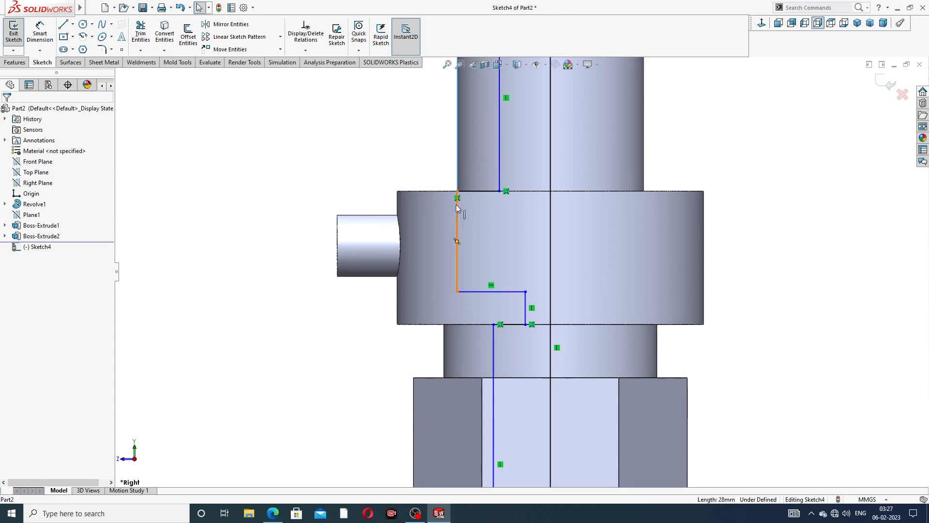
click(455, 218)
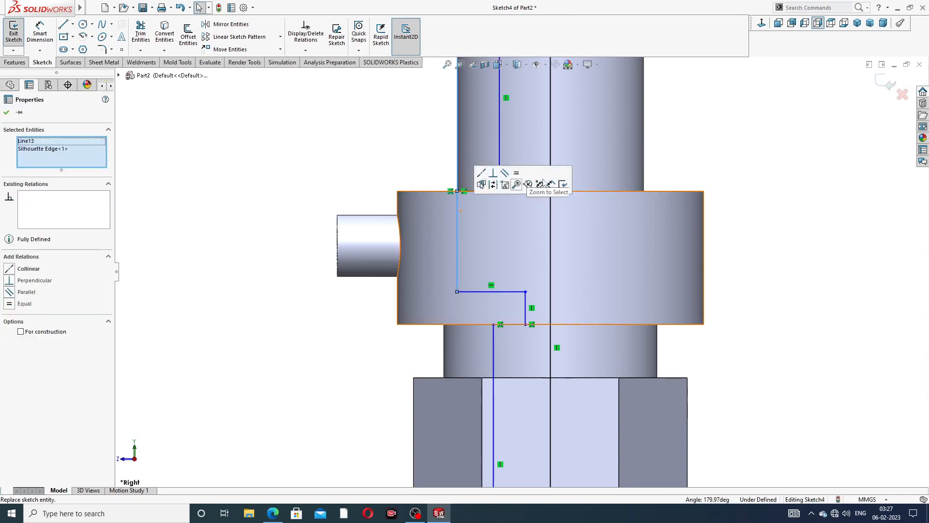
click(754, 143)
scroll(506, 218, up, 5)
scroll(503, 252, down, 3)
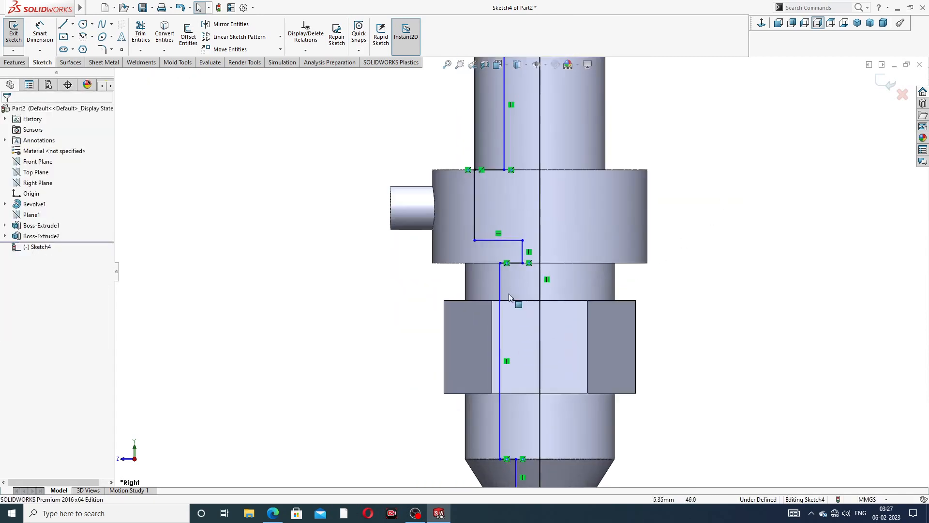
click(475, 218)
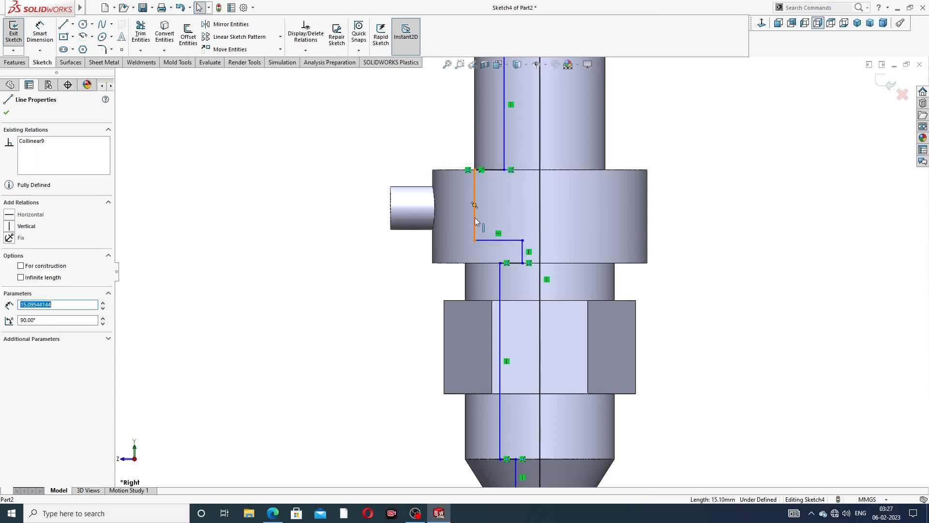
ctrl+click(500, 317)
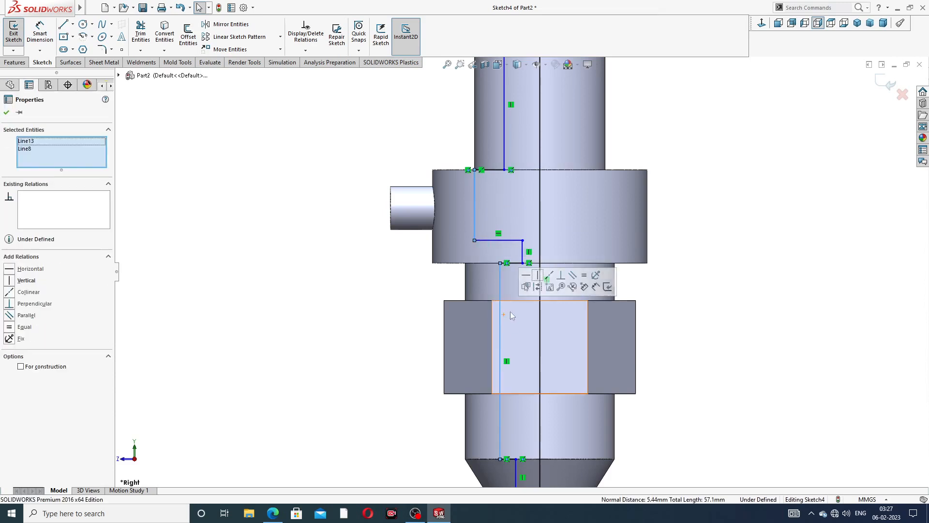
click(548, 275)
click(721, 260)
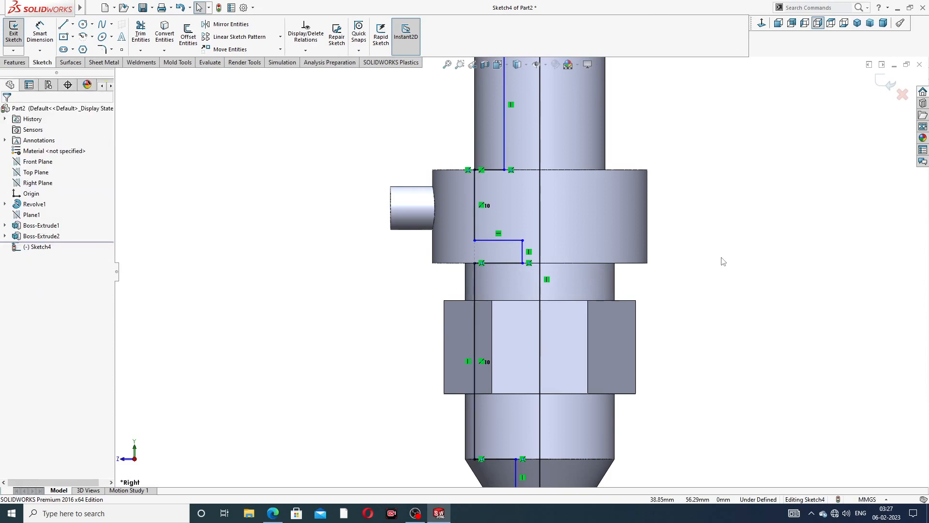
- Delete the slanted 45° line at the cone tip
scroll(674, 332, up, 3)
scroll(589, 374, down, 2)
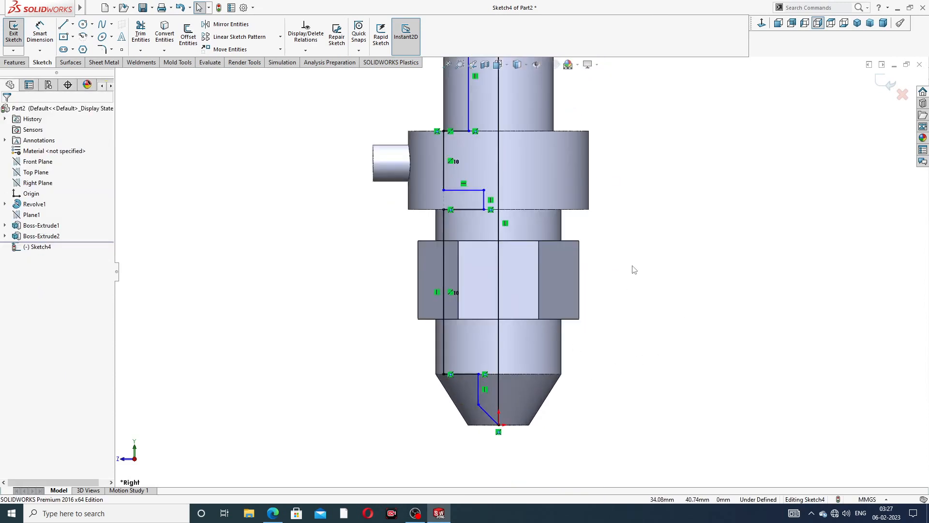
scroll(572, 365, up, 3)
scroll(517, 377, down, 4)
scroll(489, 363, down, 3)
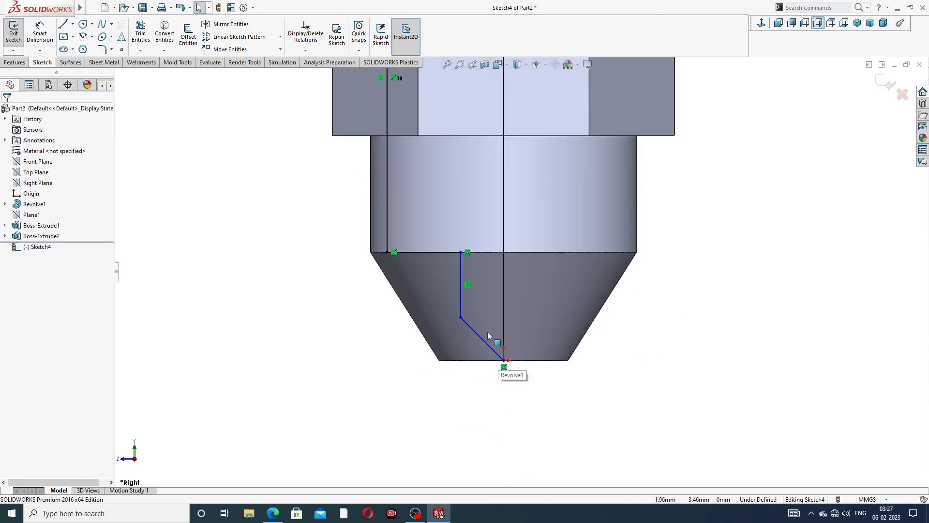
scroll(479, 335, down, 2)
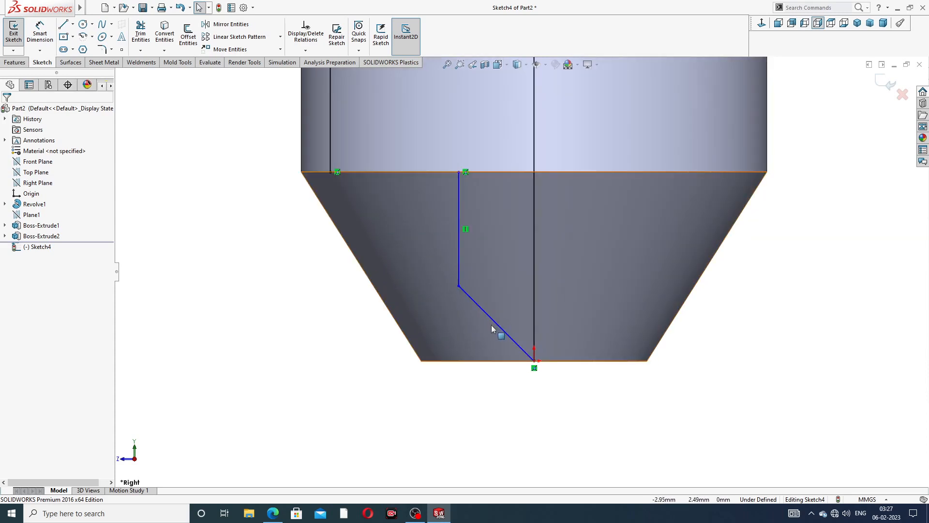
click(494, 323)
key(Delete)
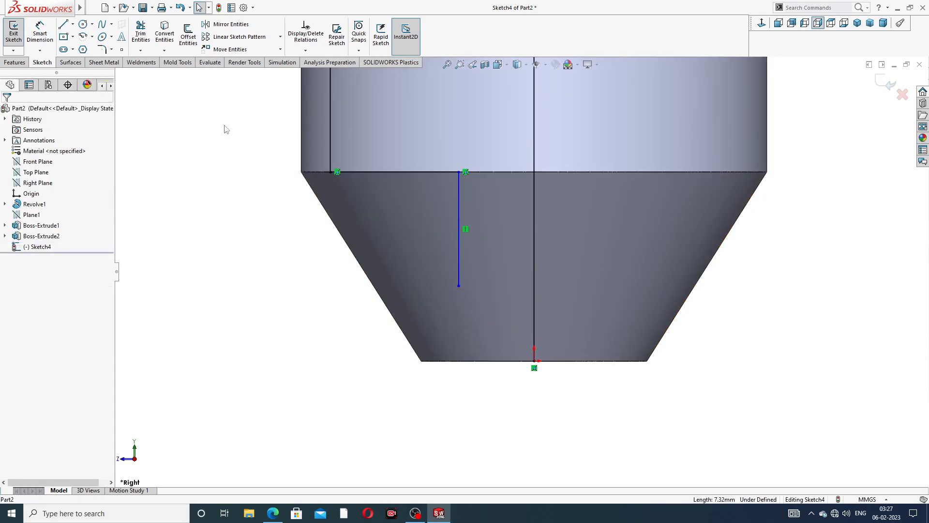
click(64, 25)
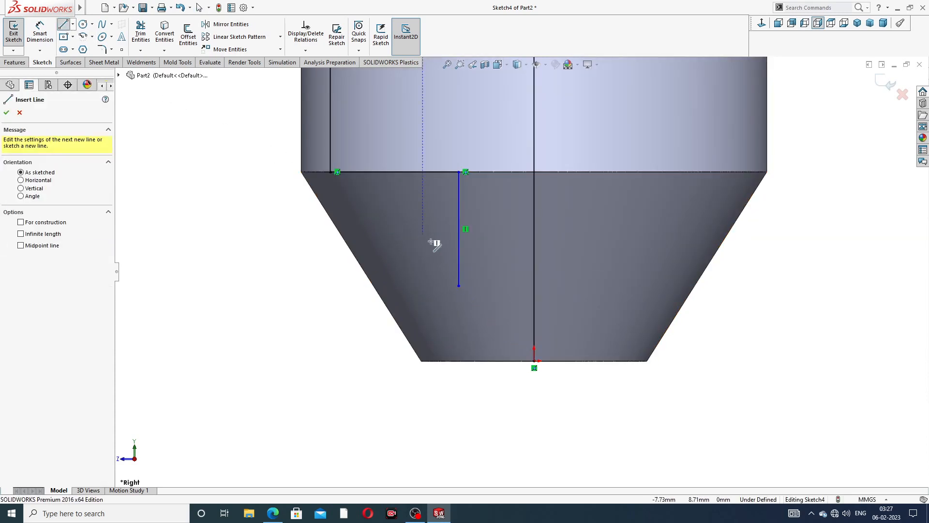
- Draw a slanted line from the inner vertical line to the tip's bottom edge, then across to the centreline
click(459, 286)
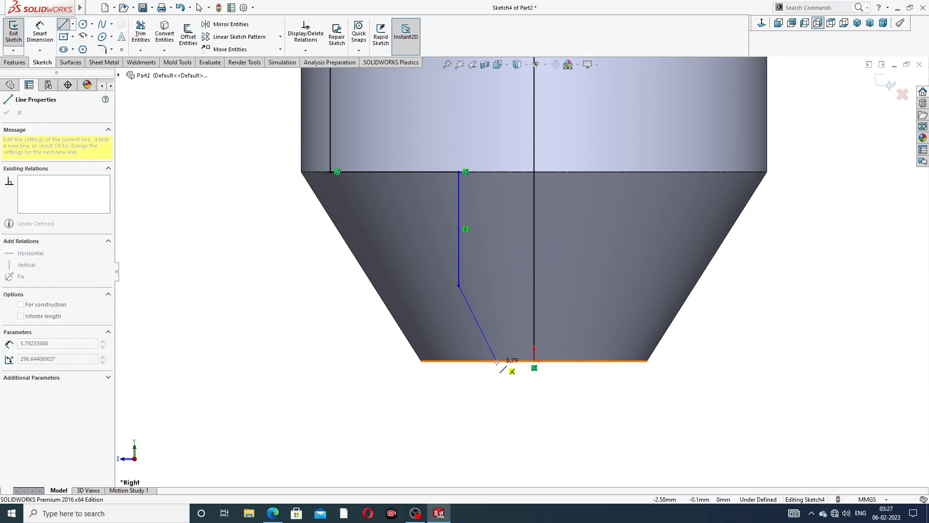
click(498, 360)
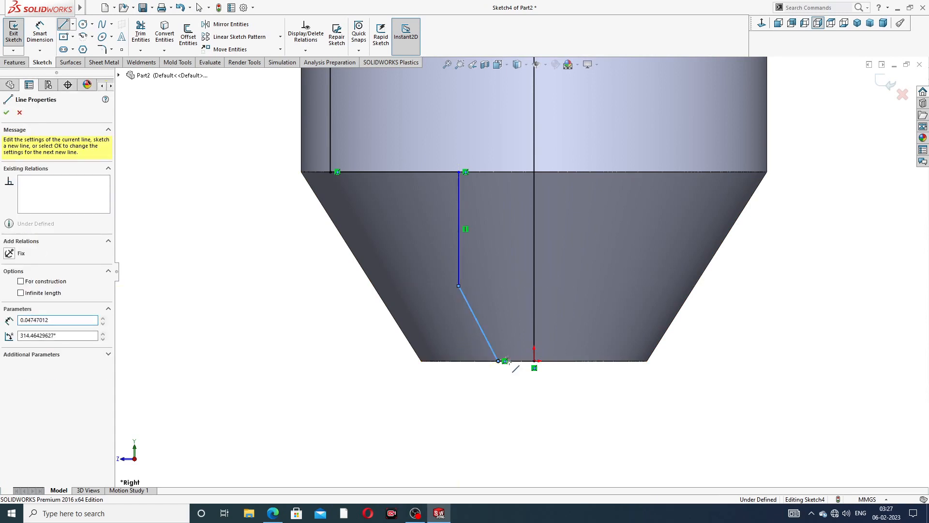
click(534, 361)
right_click(772, 260)
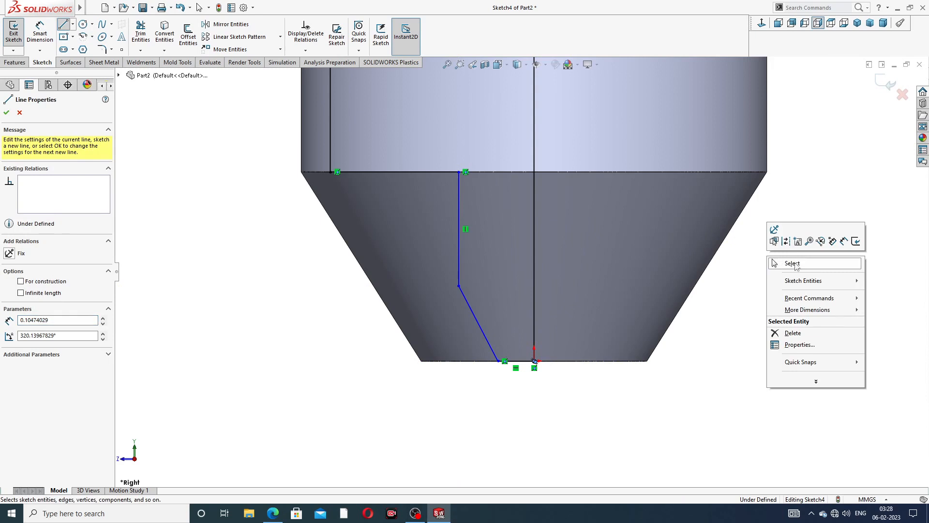
click(795, 266)
- Start Smart Dimension and zoom in on the top neck of the sketch
scroll(534, 358, down, 10)
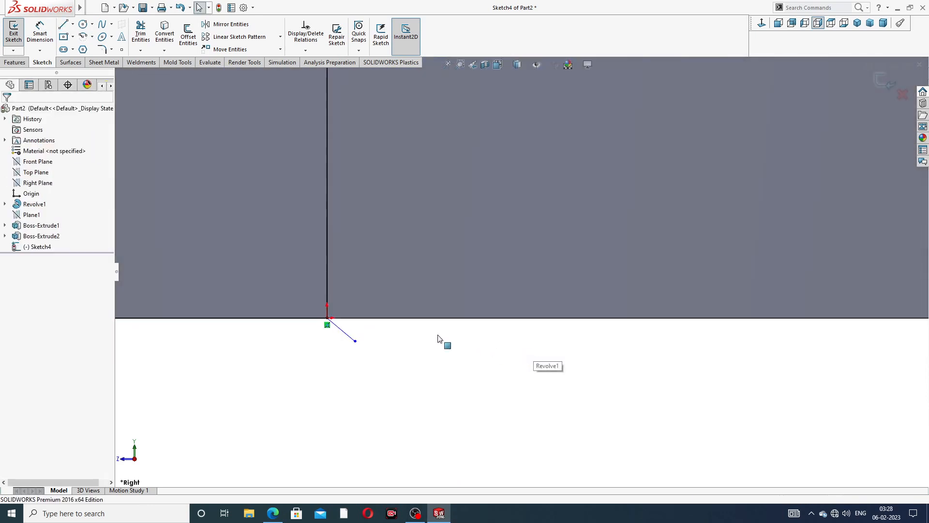
click(348, 340)
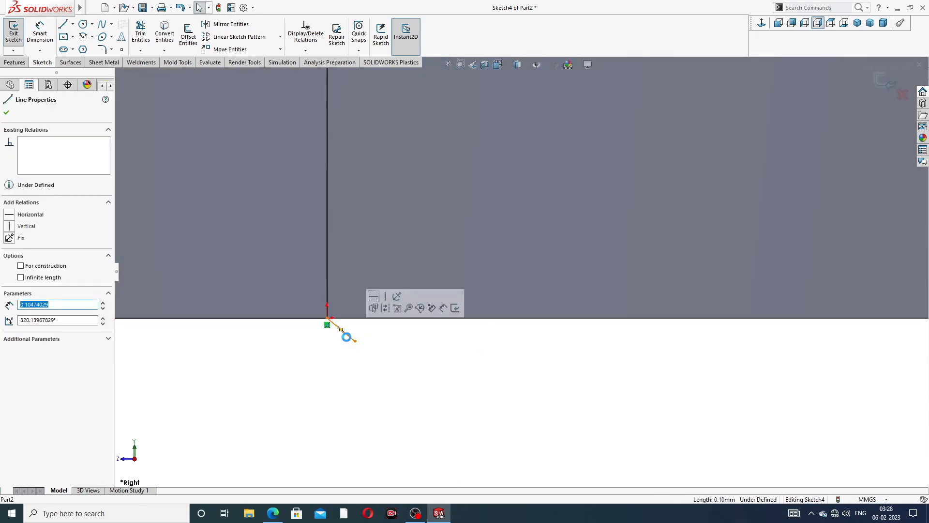
key(Escape)
scroll(381, 348, up, 10)
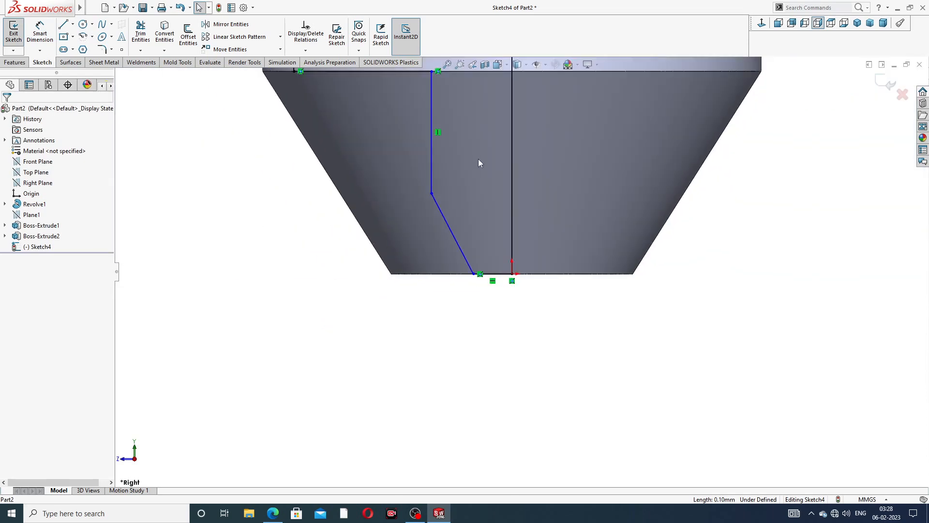
scroll(494, 148, up, 8)
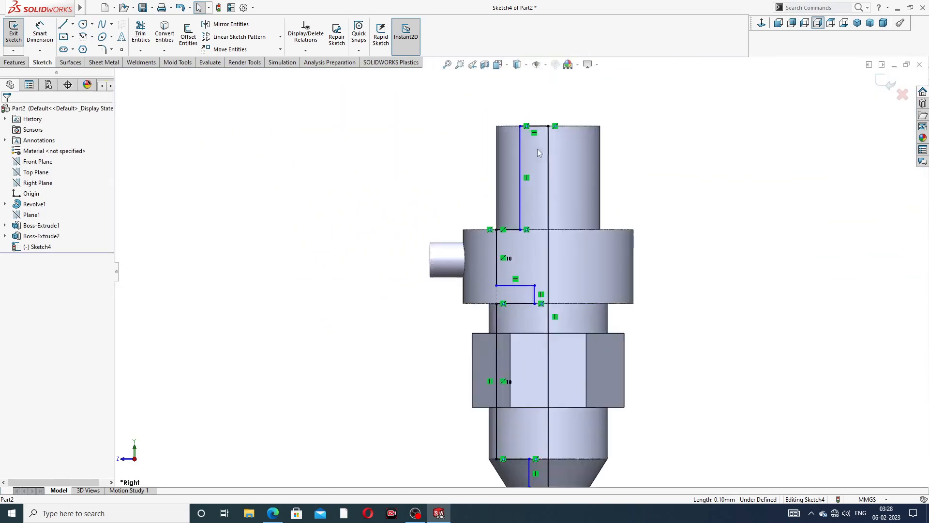
scroll(538, 153, down, 2)
click(40, 33)
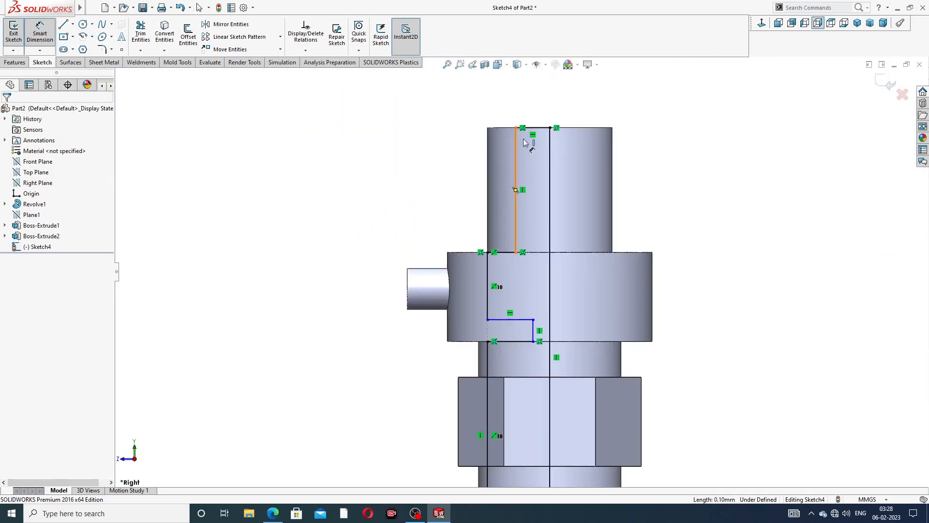
scroll(525, 143, down, 4)
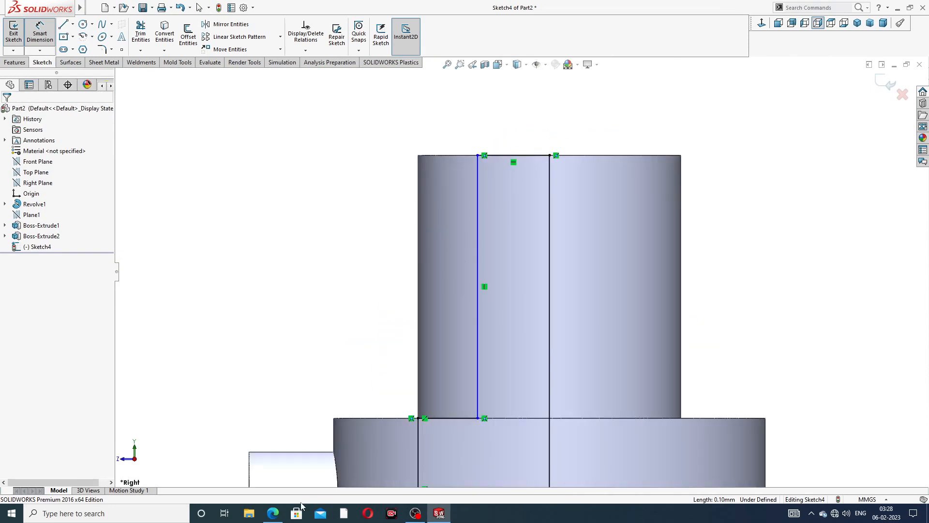
- Consult the SPRAY NOZZLE PDF drawing for the neck dimensions, then return to SOLIDWORKS
click(272, 514)
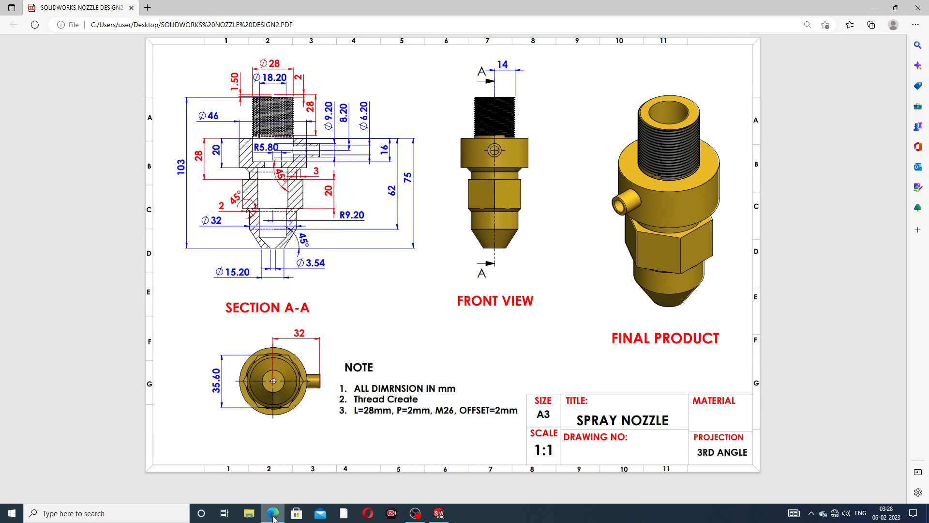
click(439, 513)
scroll(547, 178, down, 2)
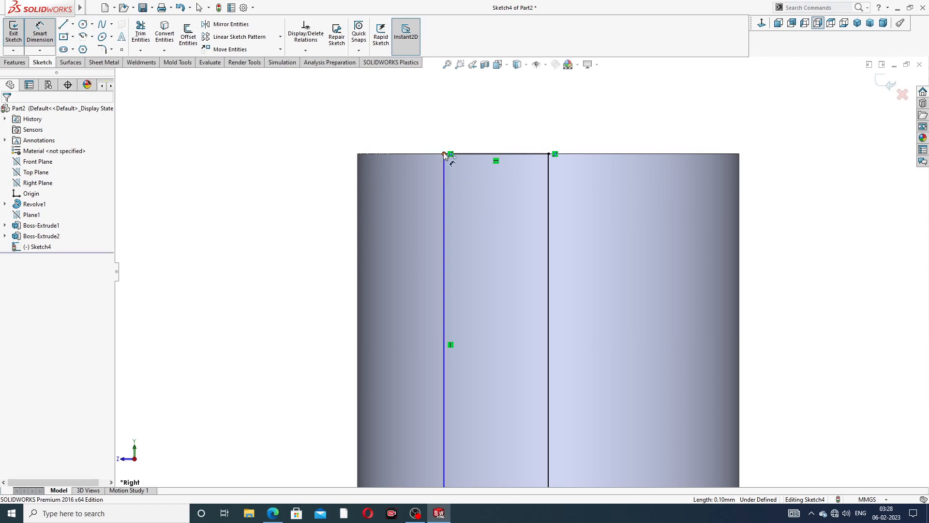
- Convert the right vertical sketch line into a construction centreline
click(444, 154)
click(548, 173)
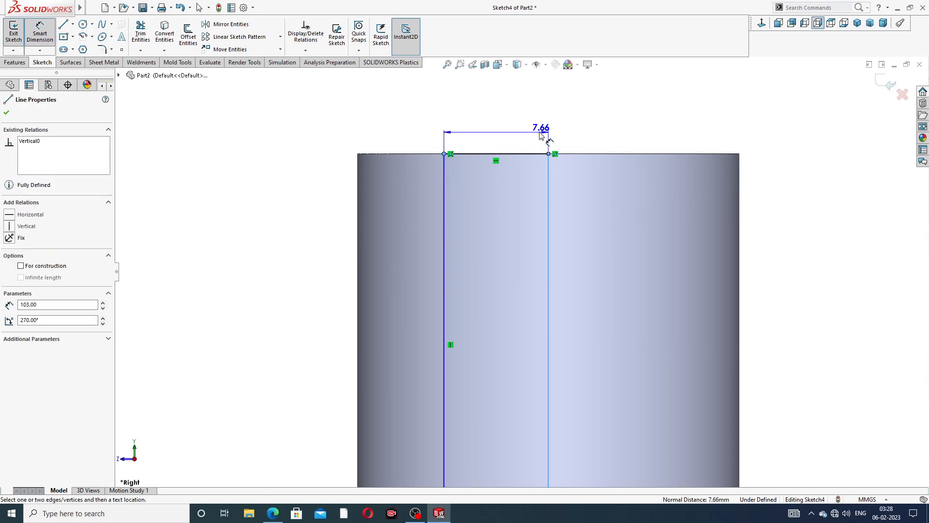
key(Escape)
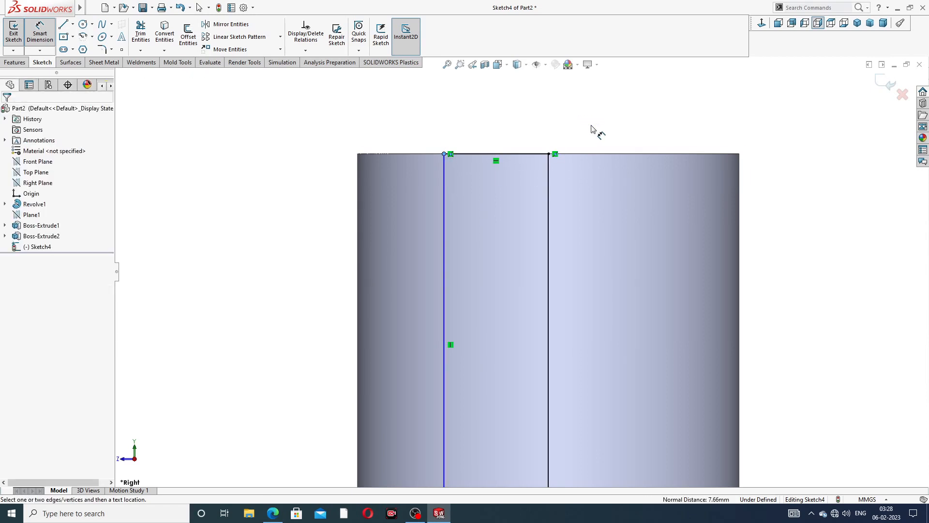
right_click(591, 132)
click(600, 128)
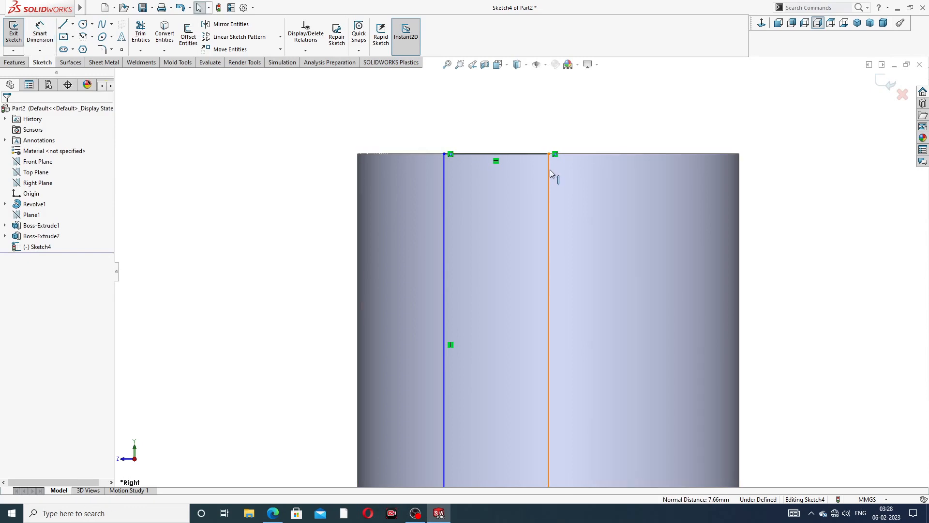
click(549, 175)
click(577, 141)
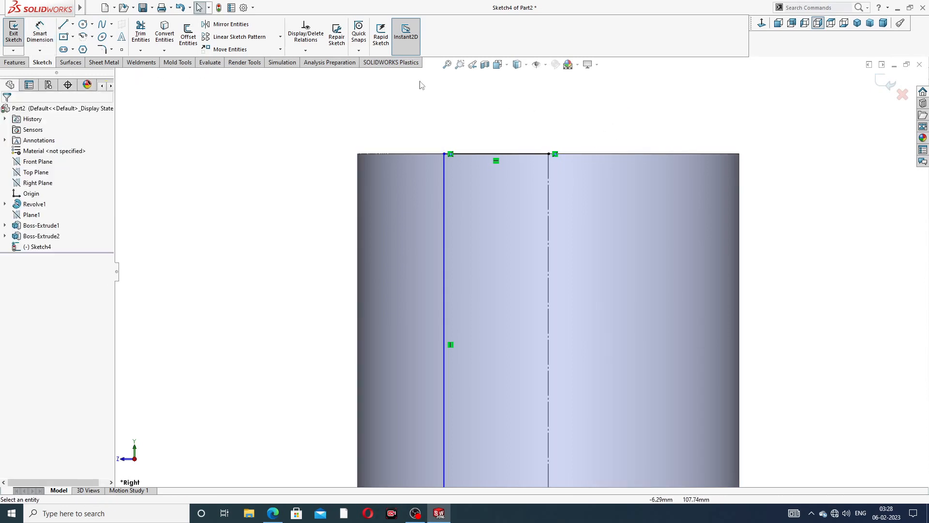
- Dimension the neck's inner diameter from the top-left endpoint across the centreline as 18.2 mm
click(40, 34)
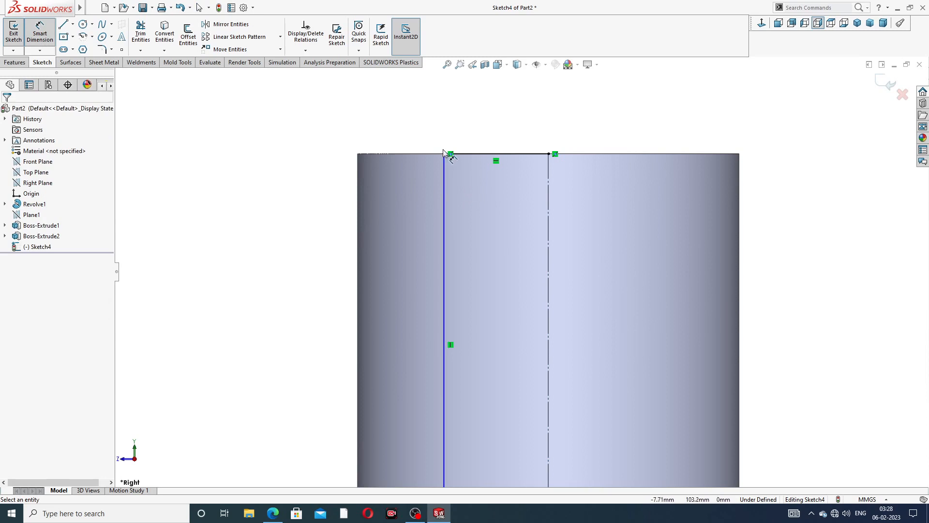
click(444, 154)
click(550, 166)
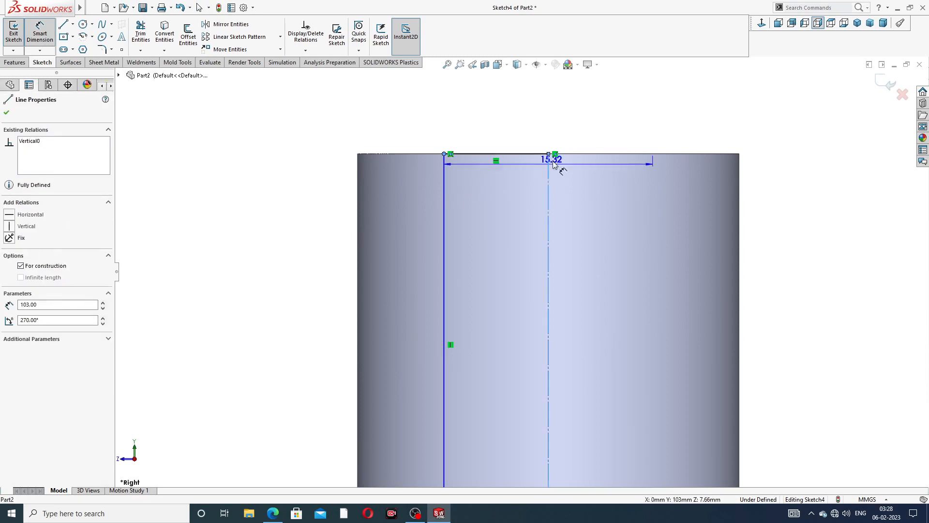
click(547, 136)
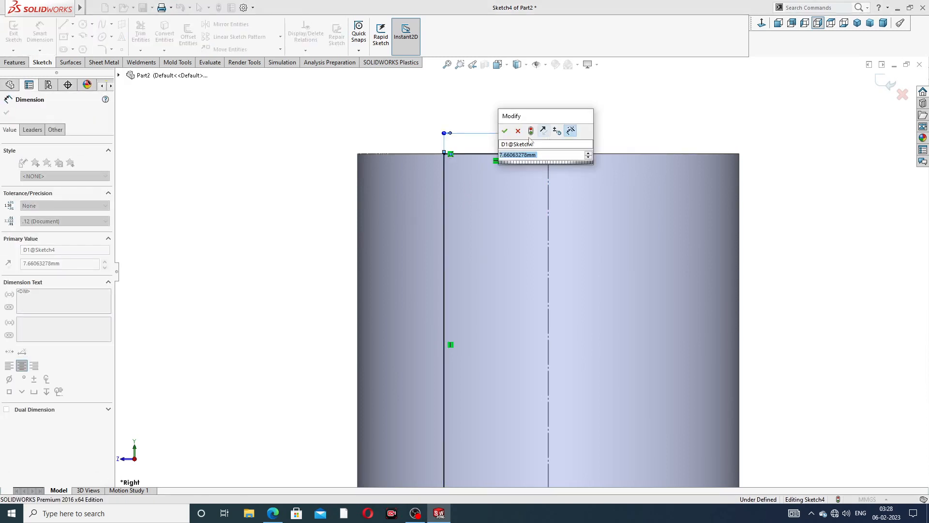
click(520, 132)
key(Delete)
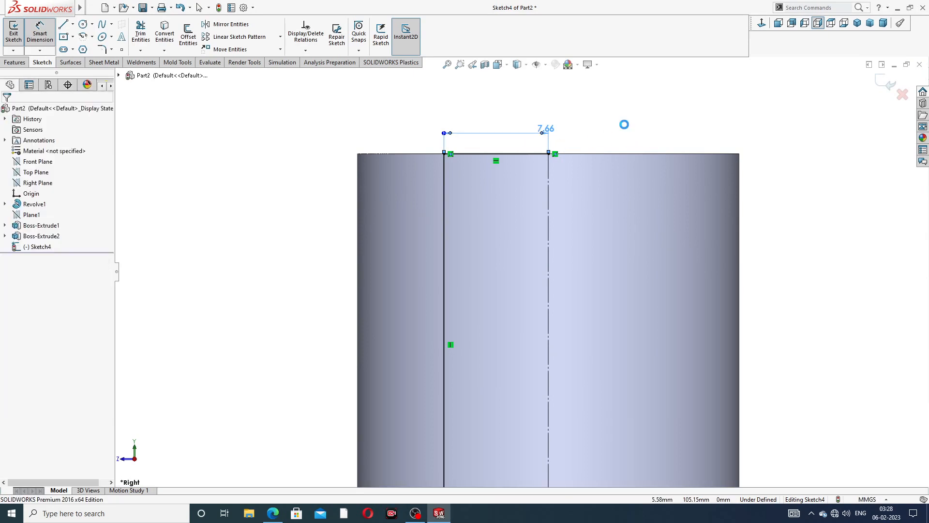
click(444, 154)
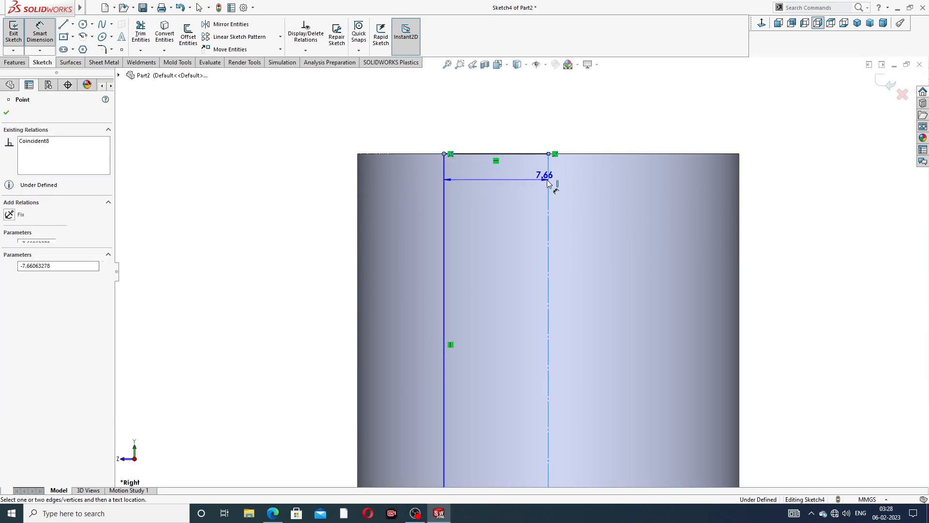
click(550, 178)
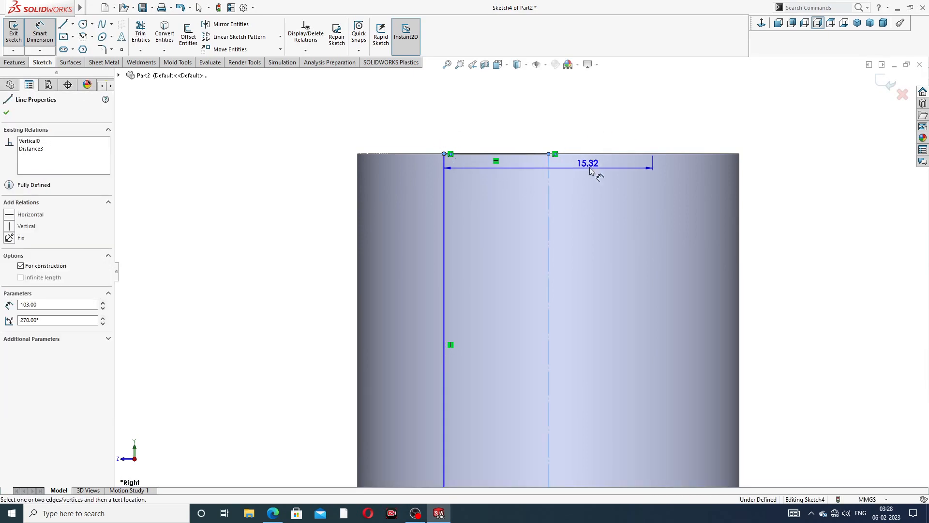
click(593, 135)
text(1)
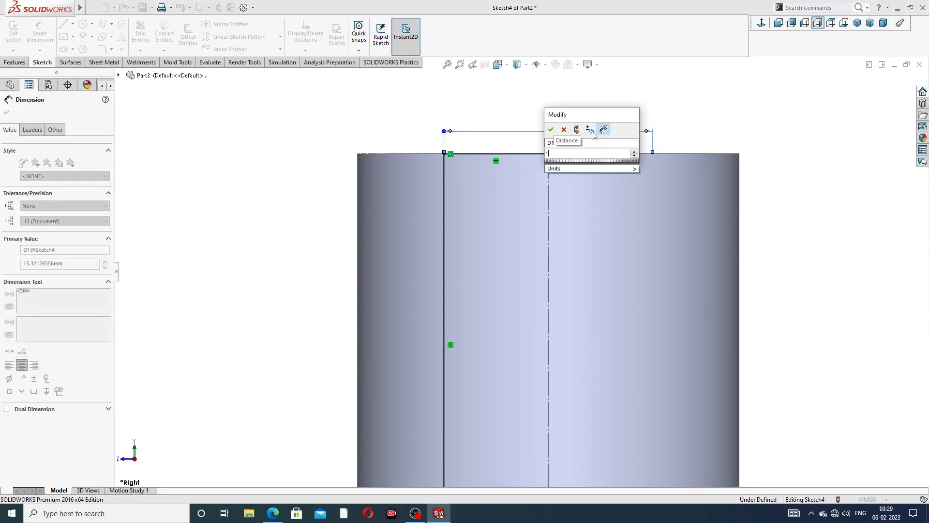
text(8.2)
key(Return)
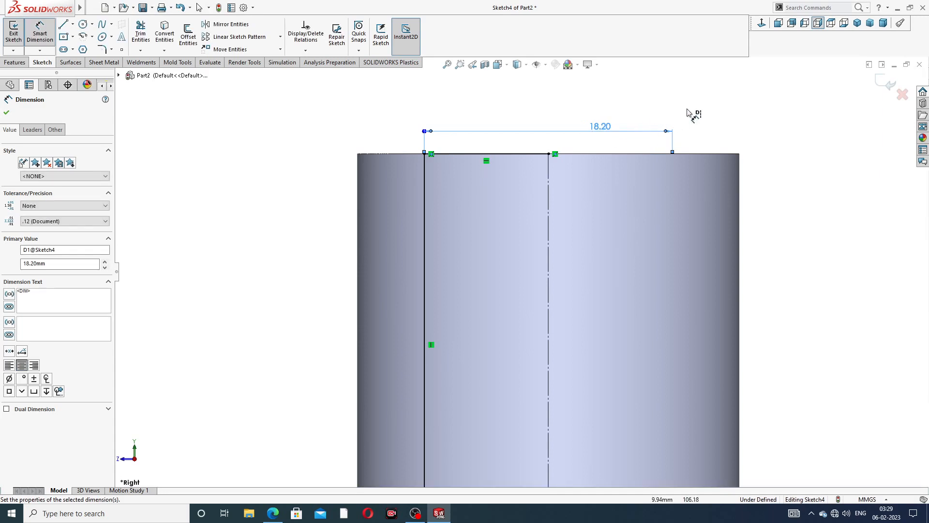
scroll(625, 154, up, 6)
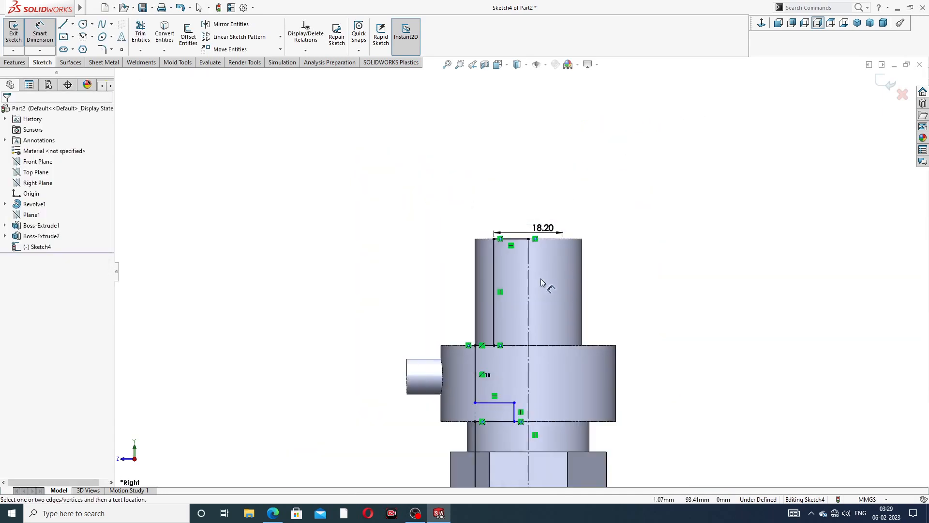
scroll(512, 285, down, 2)
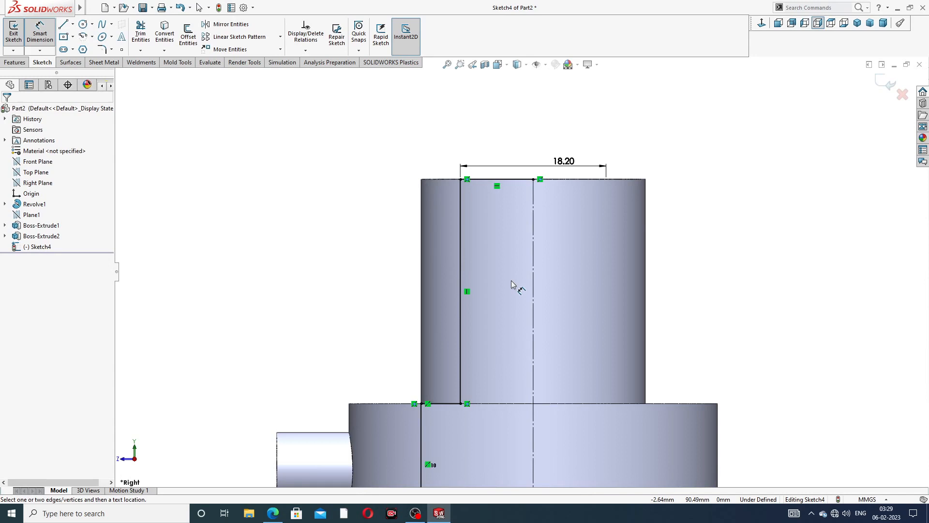
- Recheck the nozzle reference drawing and return to the sketch
click(272, 516)
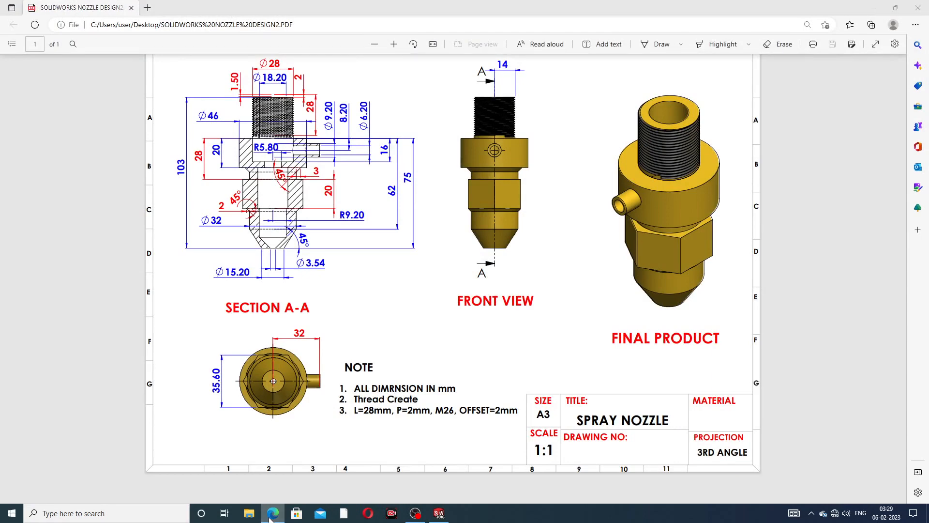
click(272, 515)
scroll(471, 375, up, 3)
scroll(472, 380, up, 3)
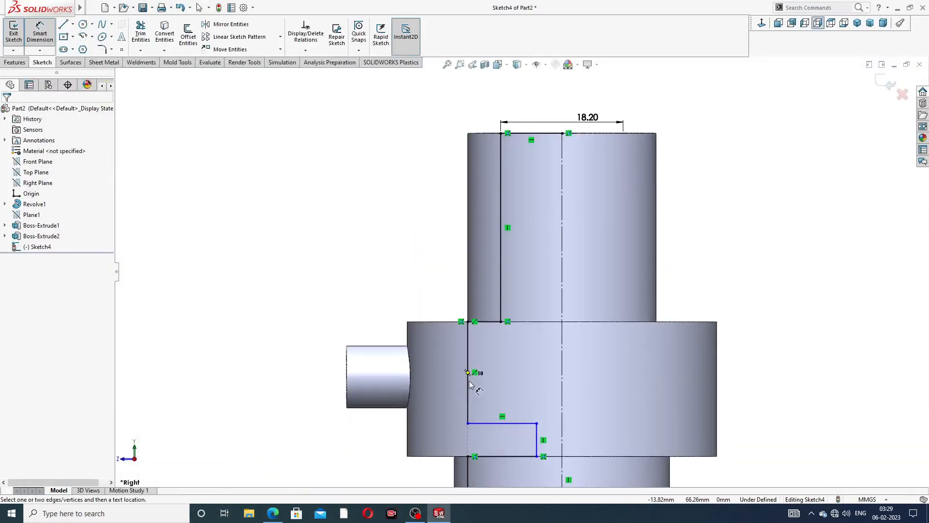
scroll(556, 370, down, 2)
scroll(557, 375, up, 2)
scroll(557, 375, down, 2)
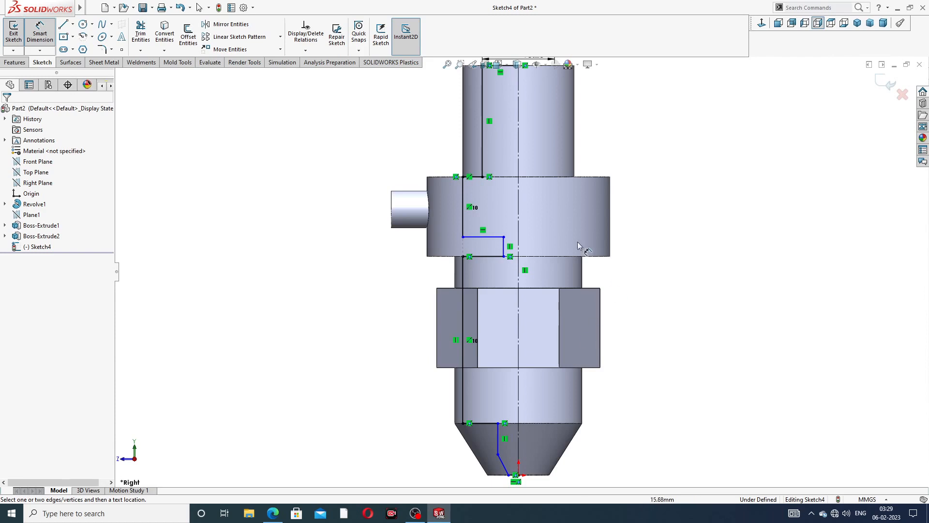
scroll(507, 248, down, 2)
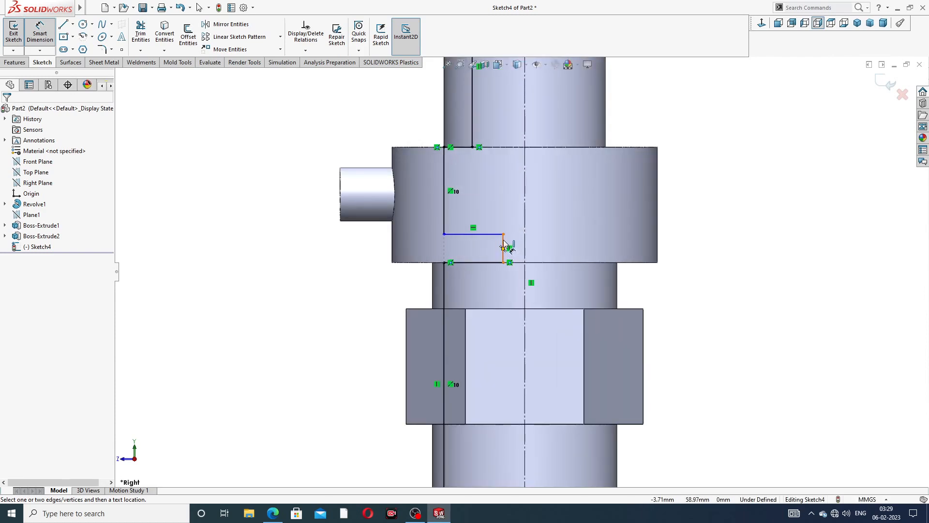
- Dimension the side boss's short vertical line from the centreline, correcting 5.7 to 5.80 per the drawing
click(505, 246)
click(524, 238)
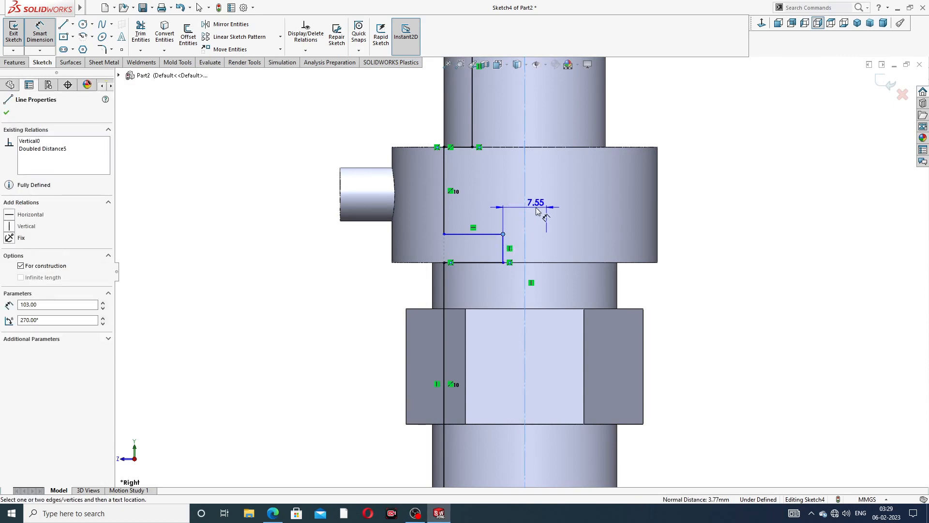
click(537, 211)
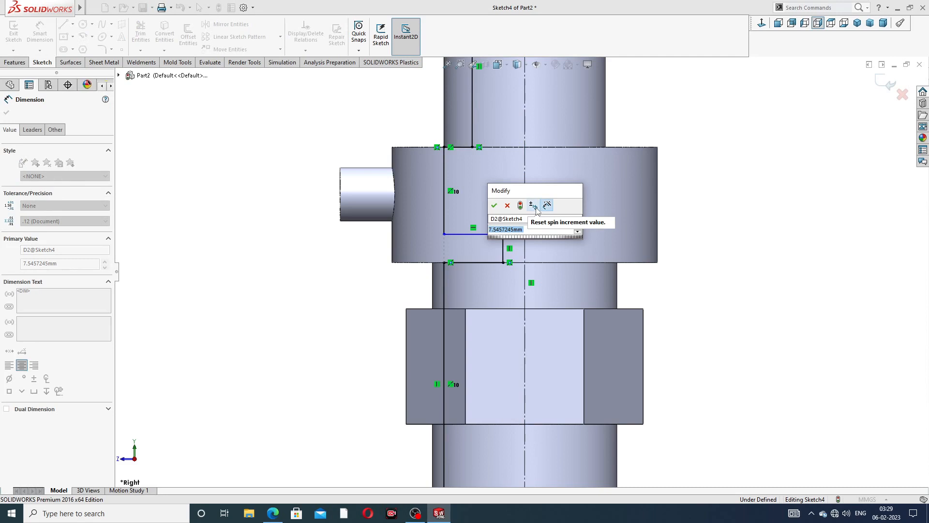
text(5.)
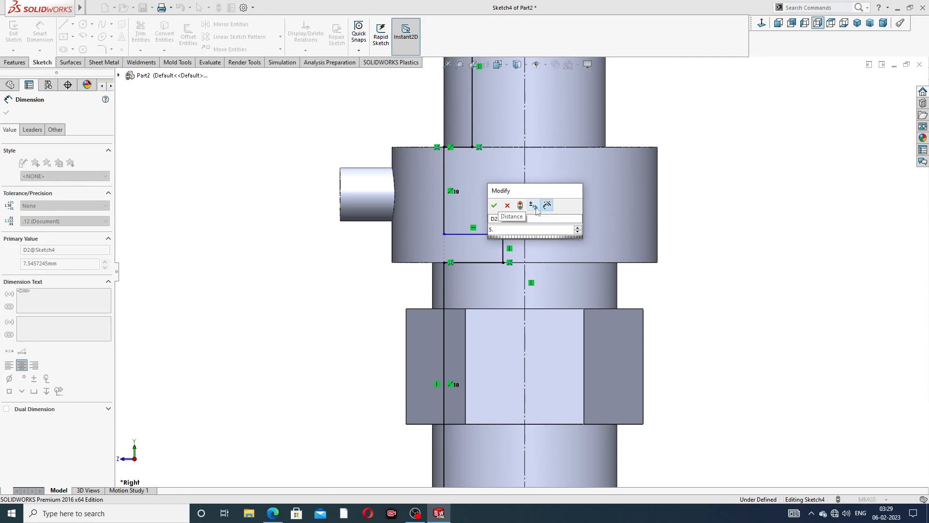
text(7)
key(Return)
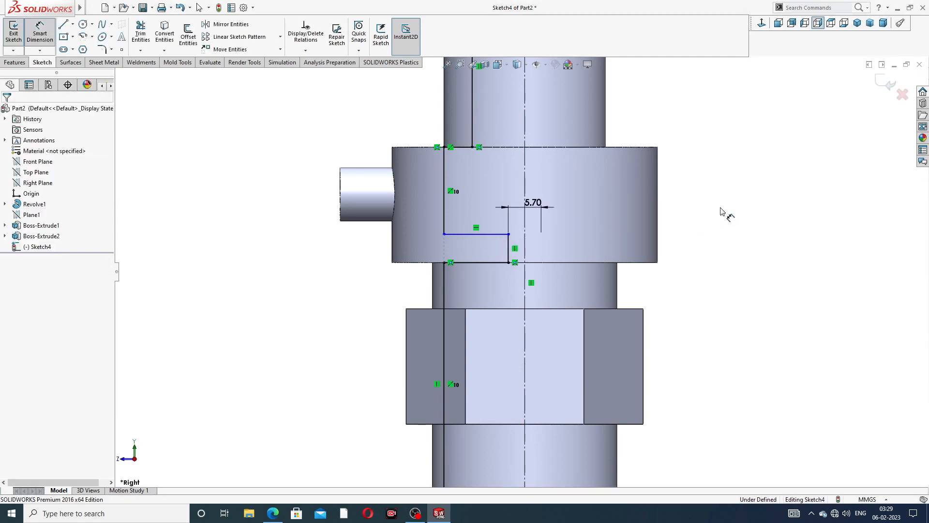
click(274, 515)
click(273, 514)
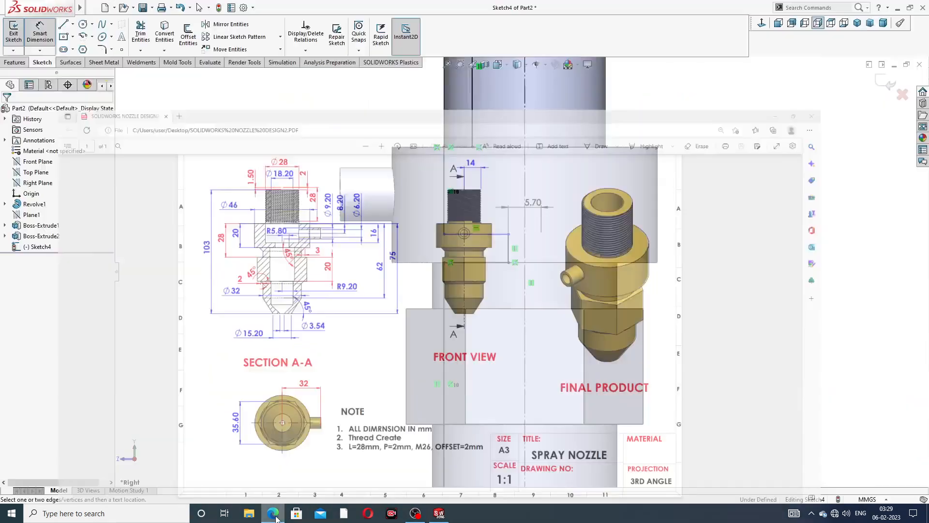
double_click(533, 203)
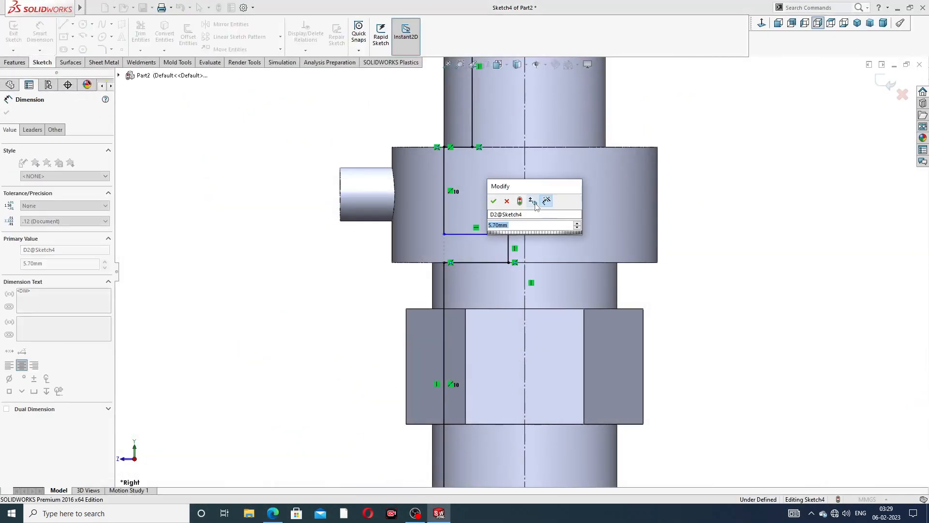
text(5.8)
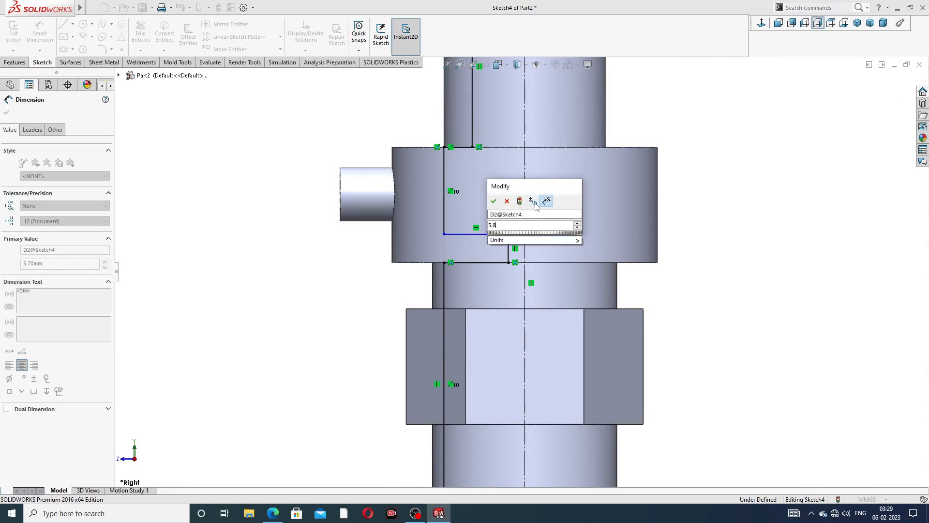
key(Return)
click(717, 252)
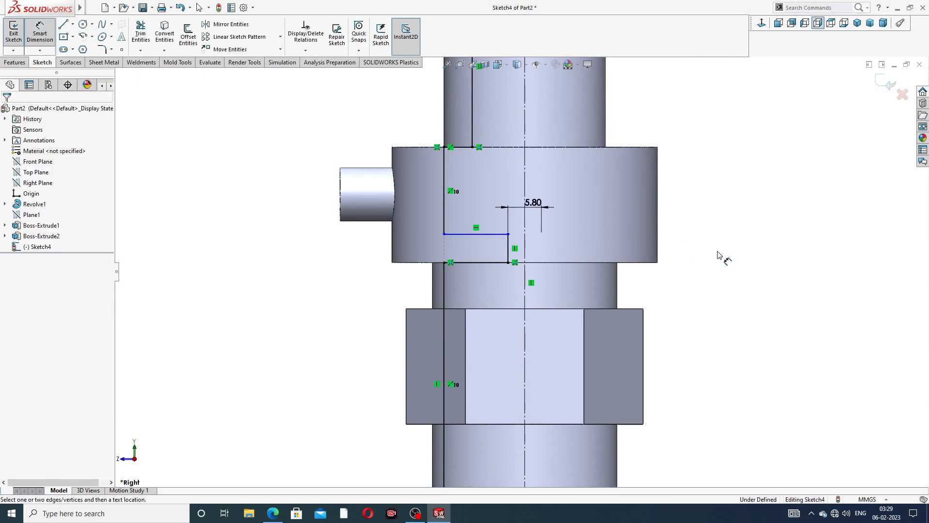
scroll(506, 401, up, 4)
scroll(506, 405, down, 5)
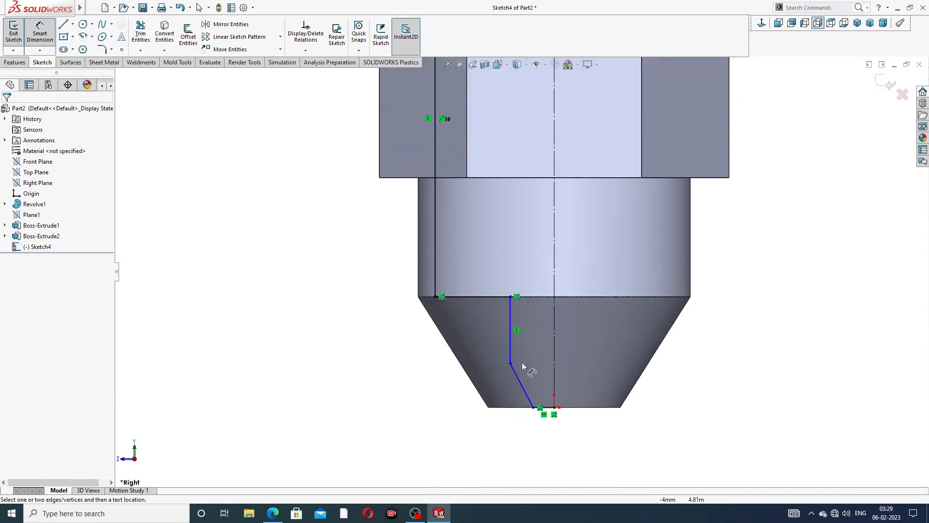
- Set the tip profile line's upper end 9.6 mm from the centre axis, verifying against the drawing
click(511, 297)
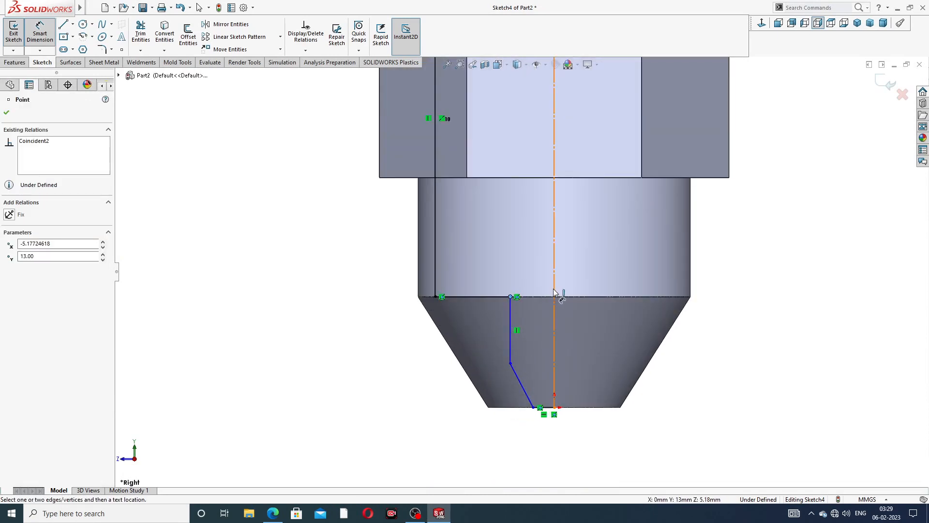
click(555, 299)
click(575, 274)
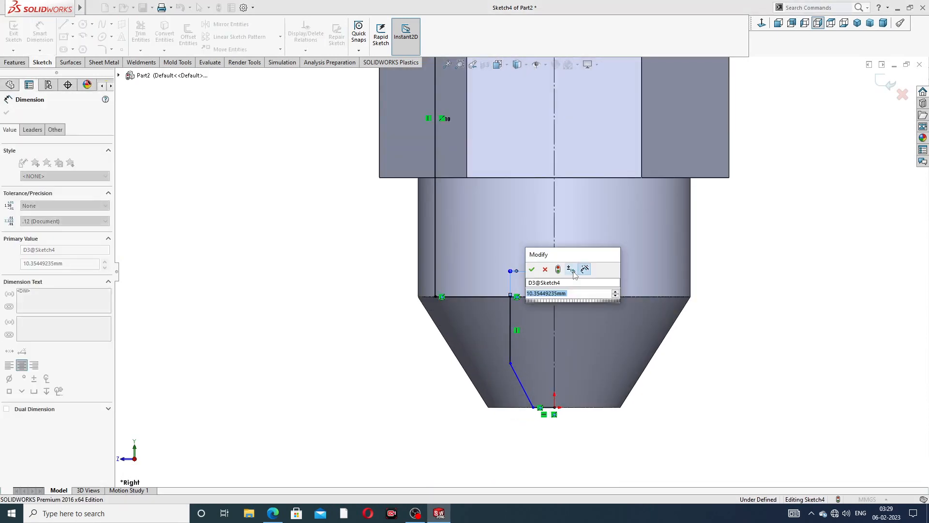
text(9)
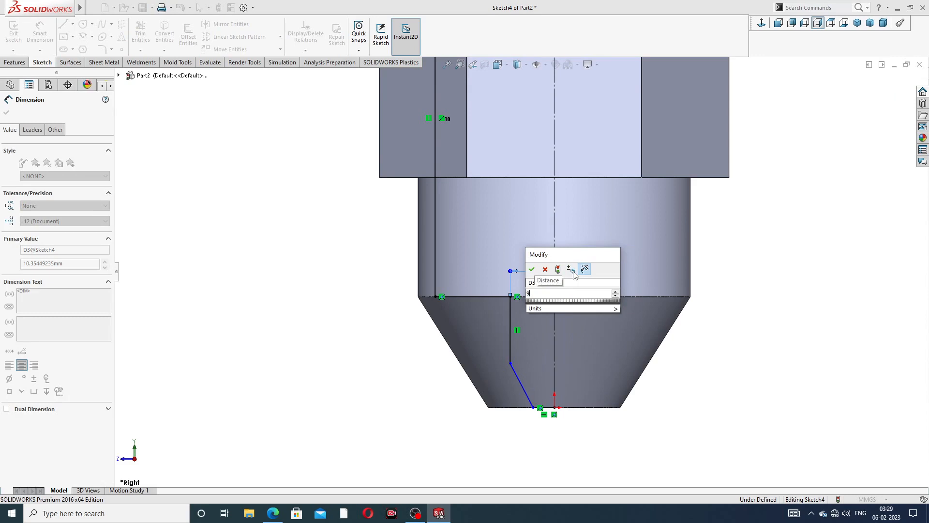
text(.)
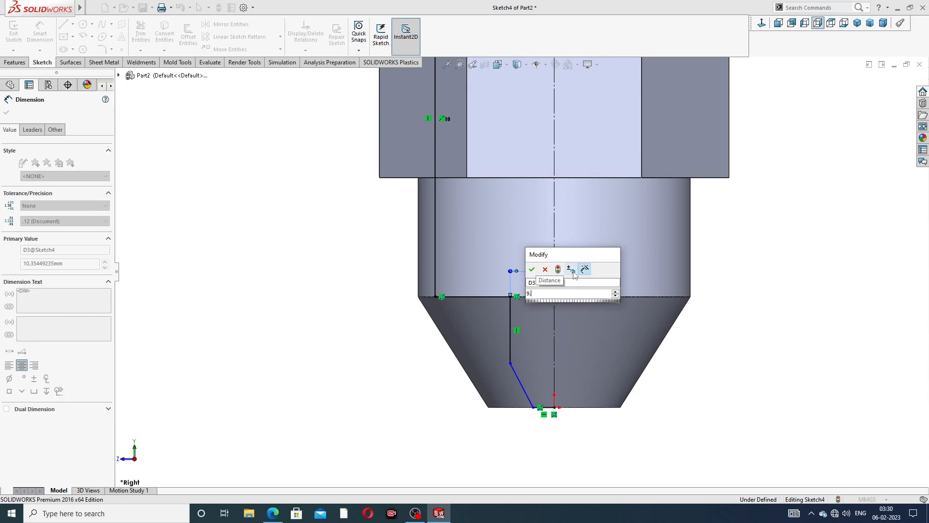
text(6)
key(Return)
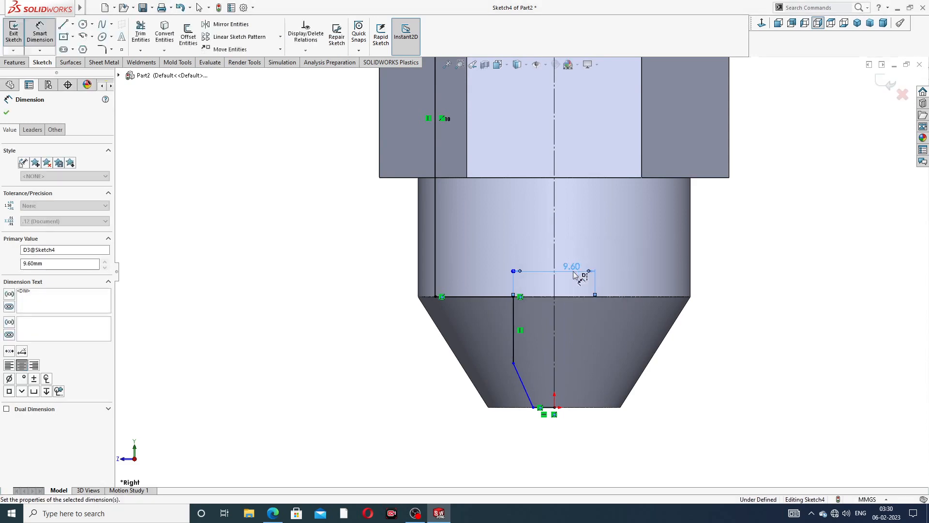
click(273, 513)
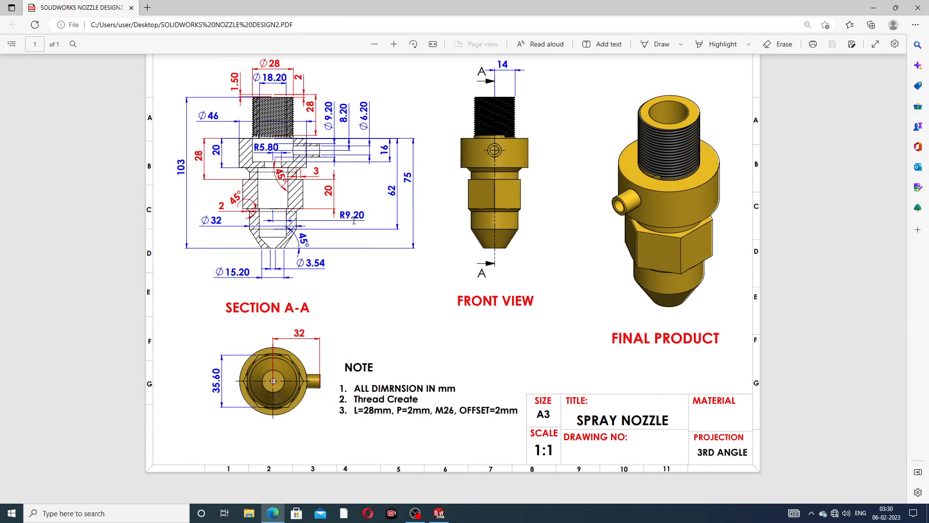
click(274, 513)
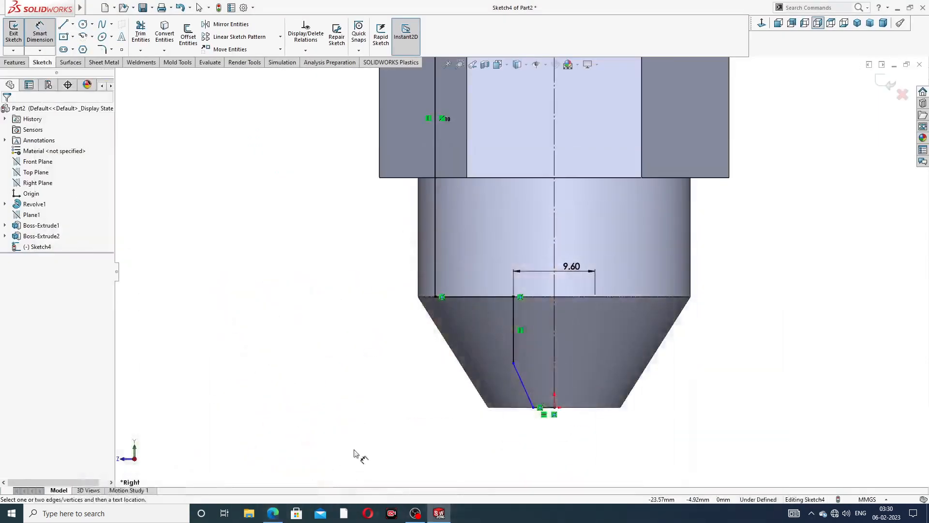
- Dimension the tip's bottom opening as a 3.45 diameter across the centre axis
scroll(532, 388, down, 5)
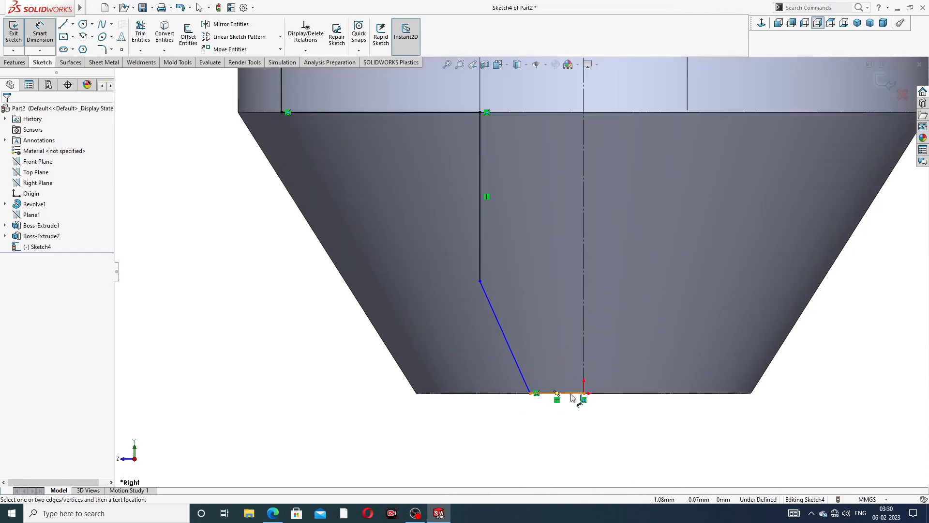
click(536, 394)
click(534, 396)
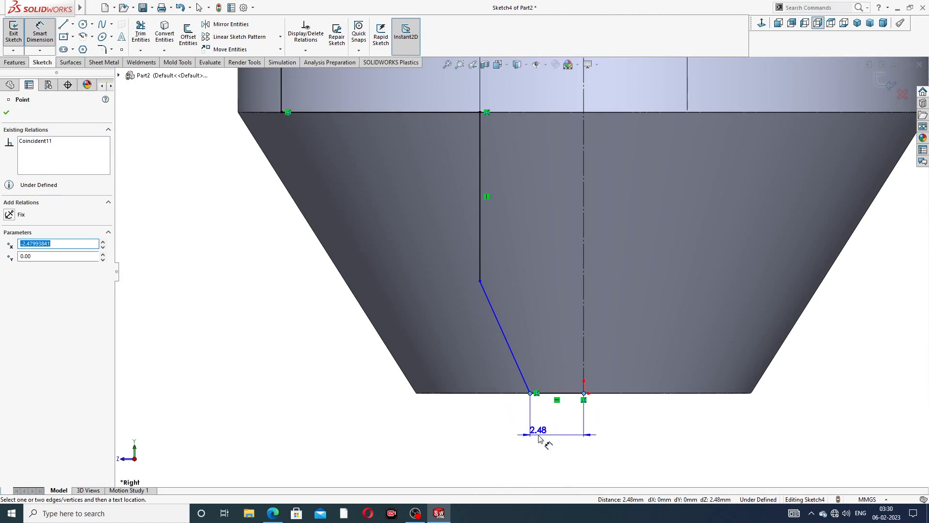
key(Escape)
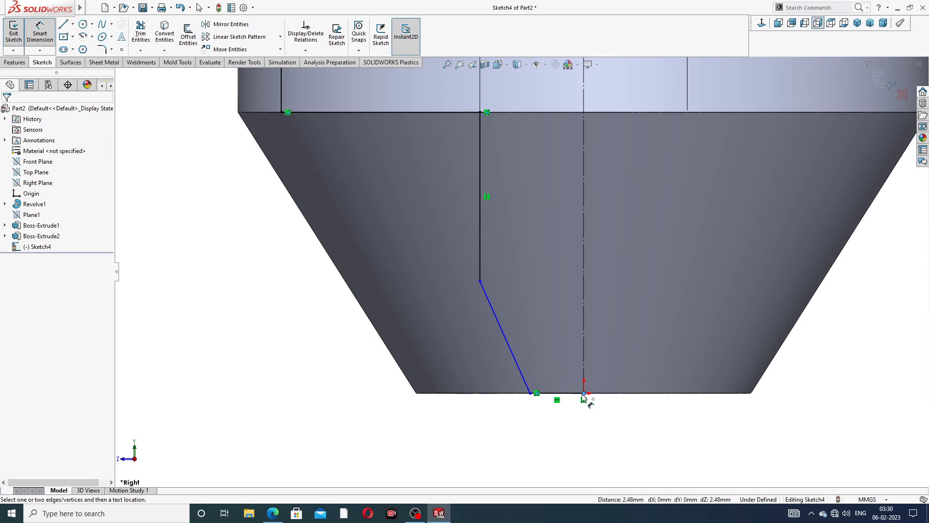
click(532, 394)
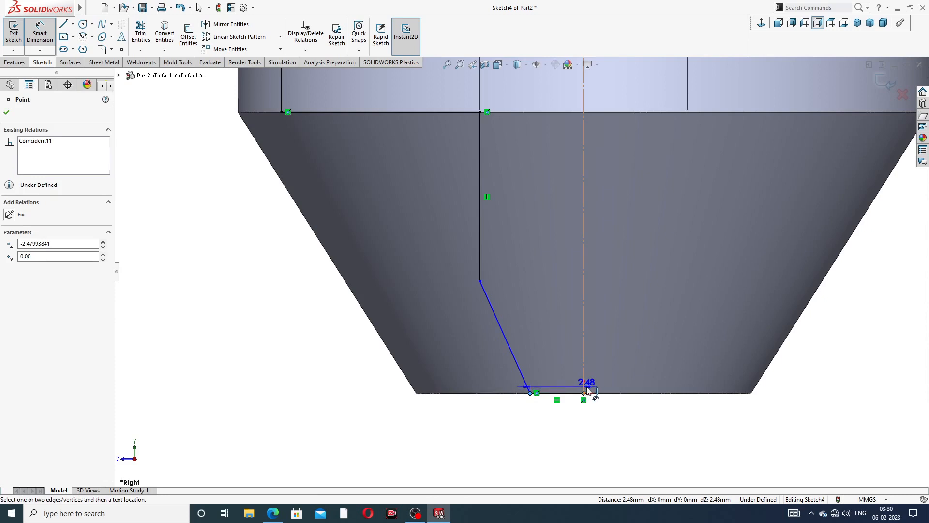
key(Escape)
click(531, 394)
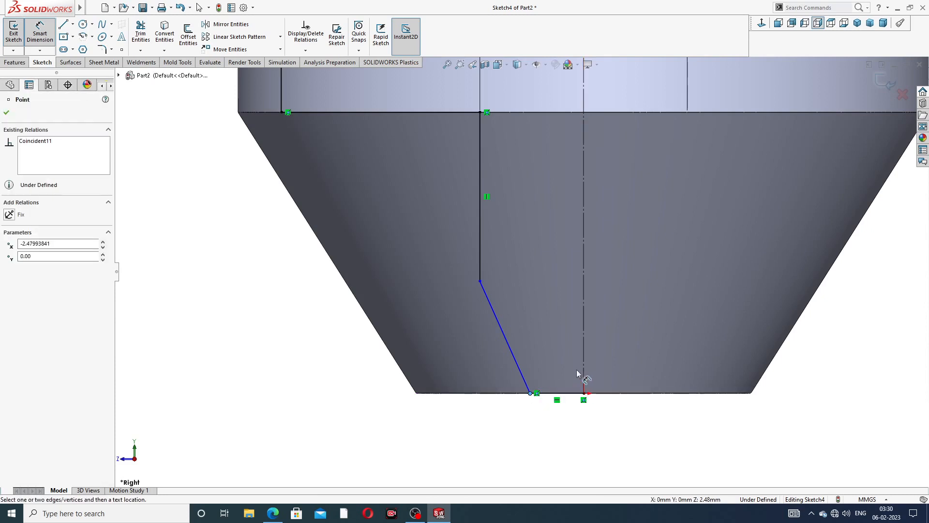
click(584, 370)
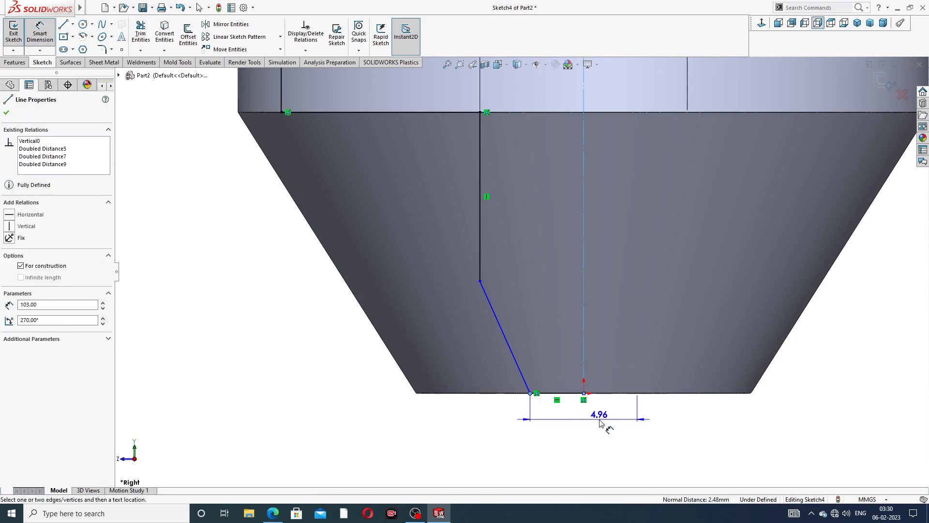
click(600, 424)
text(3)
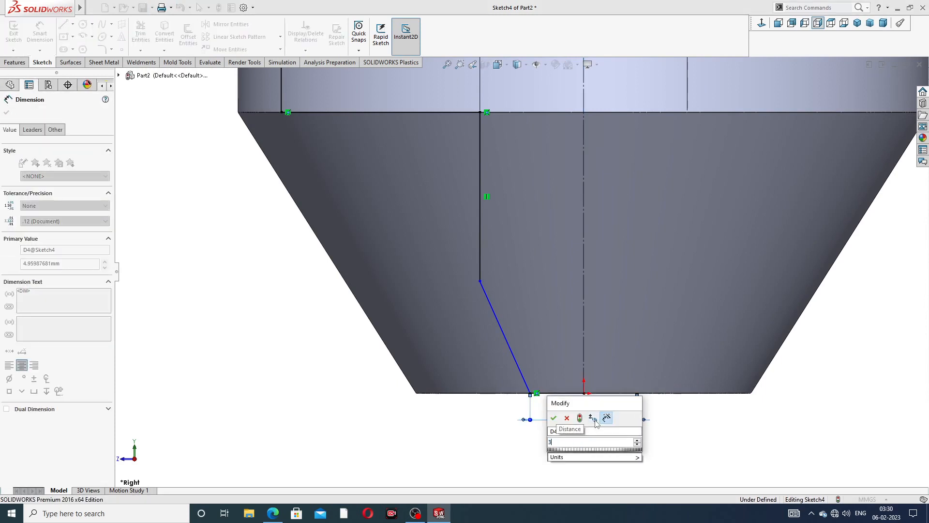
text(.45)
key(Return)
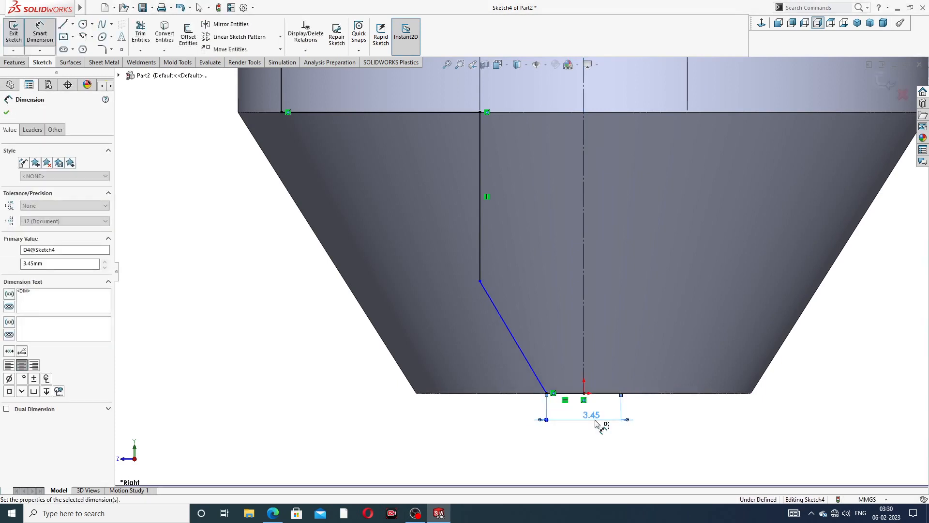
click(578, 442)
- Check the drawing and correct the opening diameter to 3.54
click(273, 513)
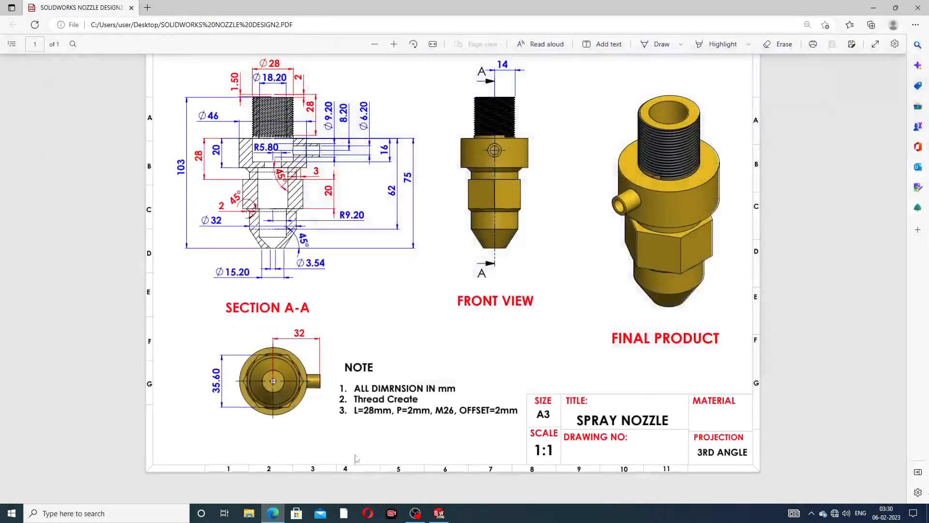
click(273, 512)
double_click(588, 415)
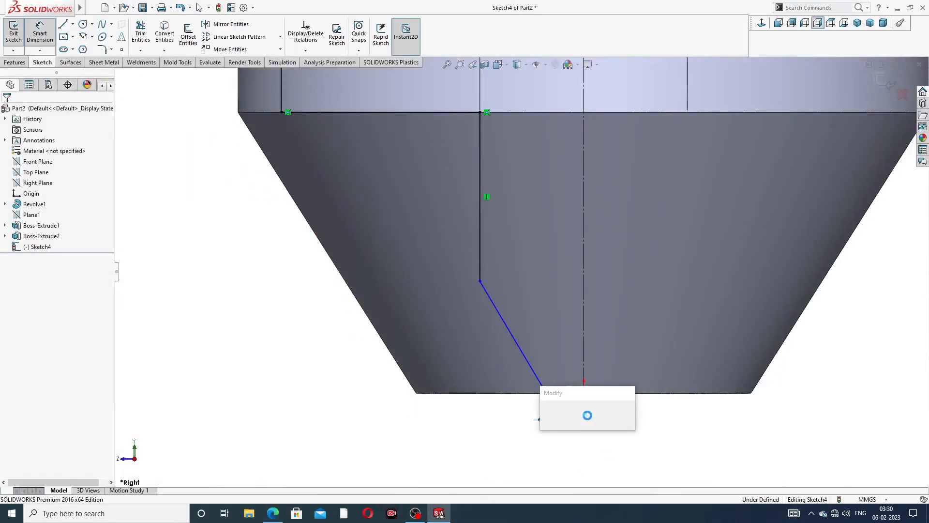
text(3.)
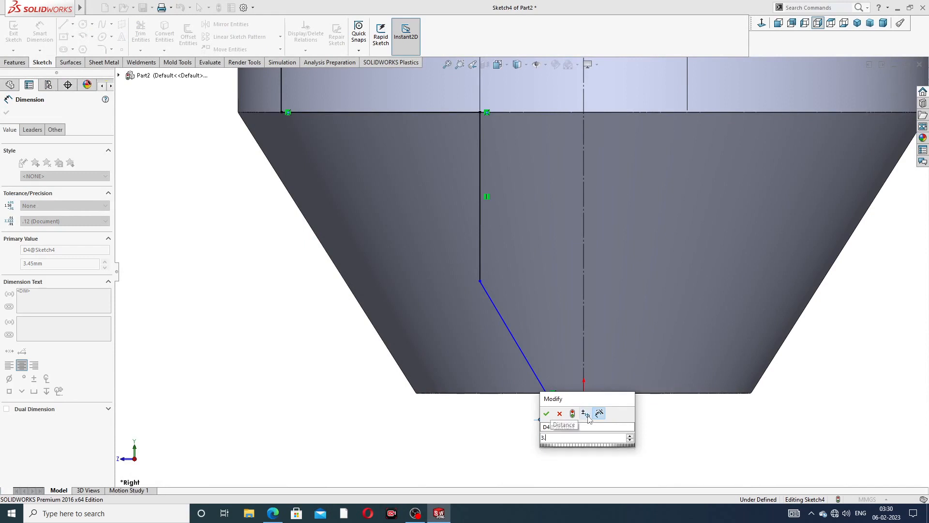
text(54)
click(591, 425)
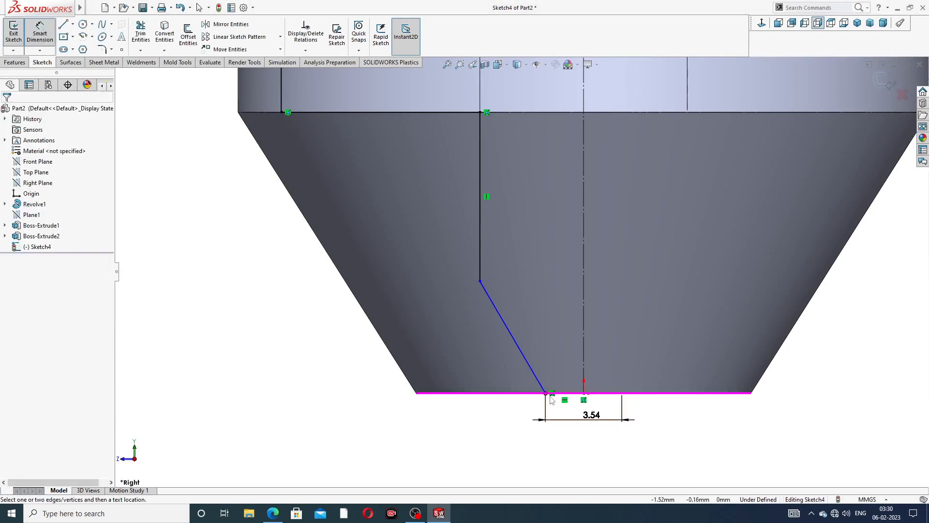
- Angle the slanted tip line at 45° to the bottom edge
click(539, 382)
click(520, 393)
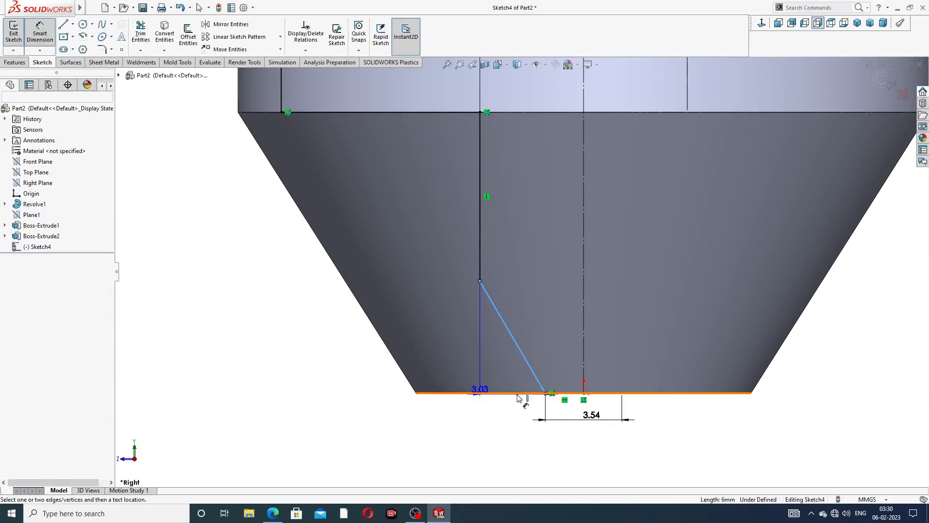
click(502, 379)
text(45)
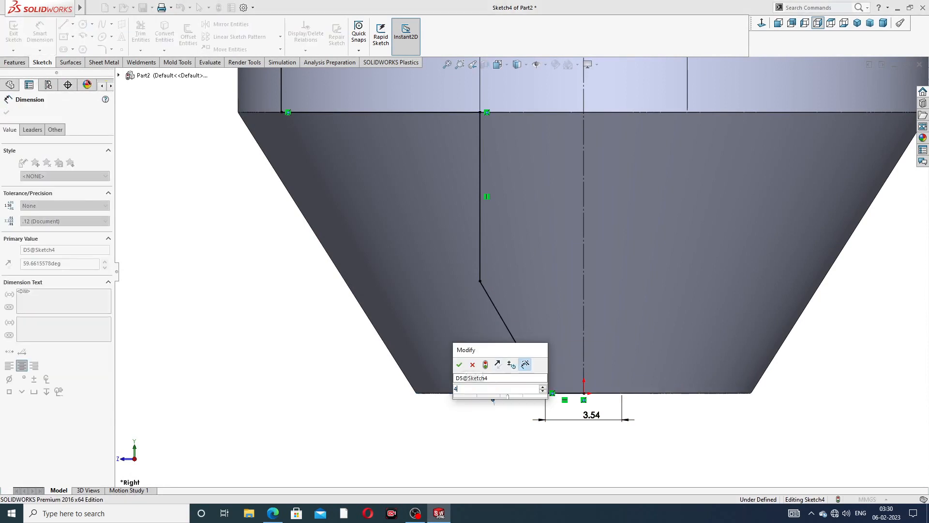
key(Return)
- Dimension the vertical line beside the side port to 16 mm
scroll(532, 200, up, 8)
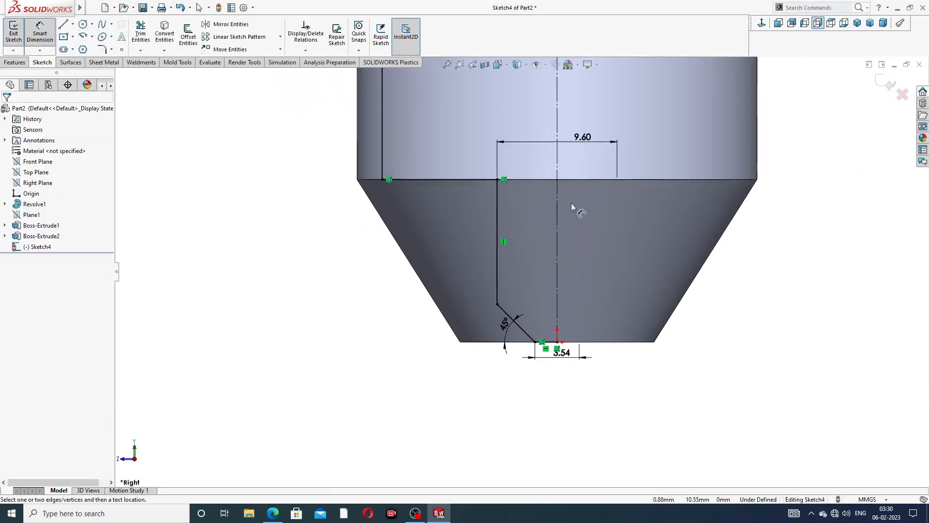
scroll(520, 196, down, 6)
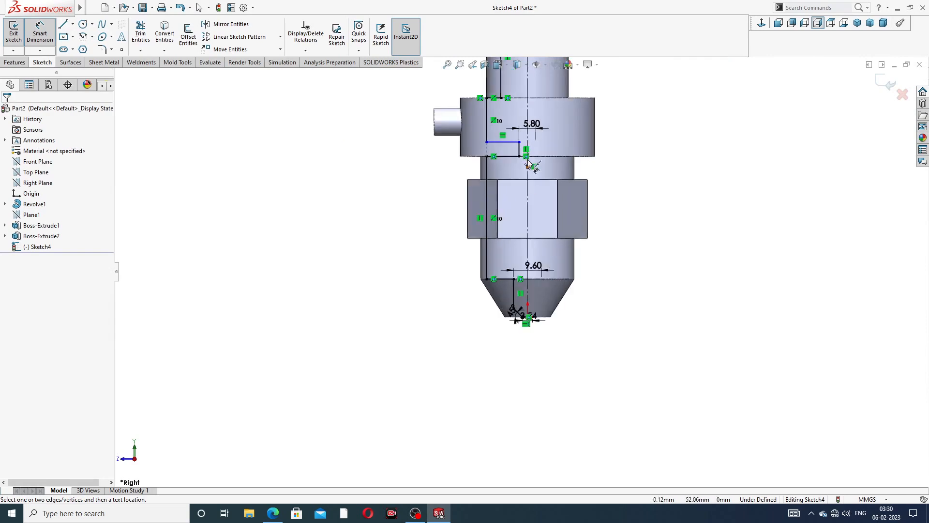
scroll(466, 183, up, 4)
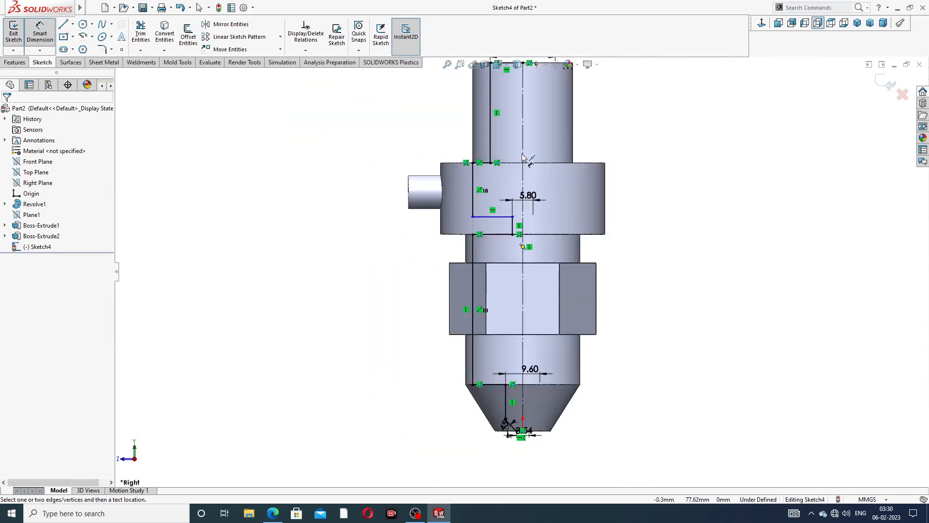
click(473, 188)
click(380, 198)
text(16)
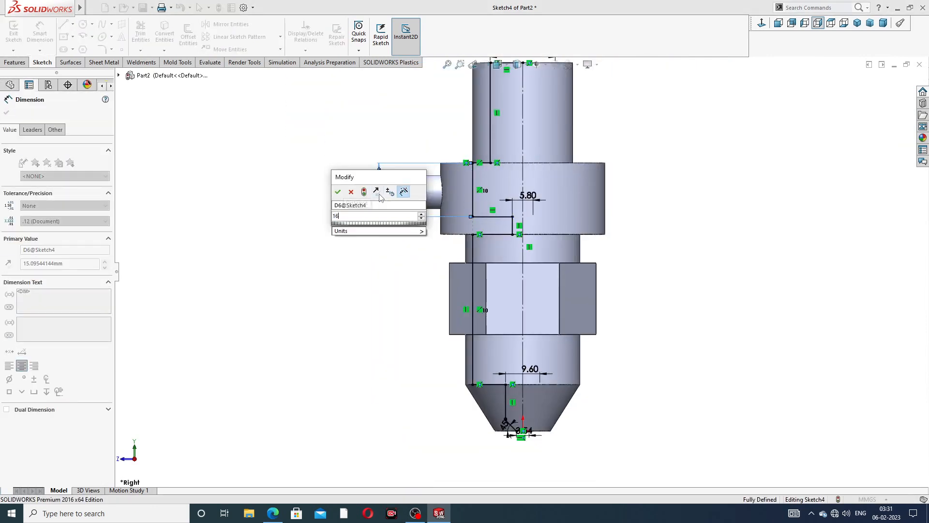
key(Return)
- Deselect the new dimension and return to Select mode with Sketch4 fully defined
click(693, 169)
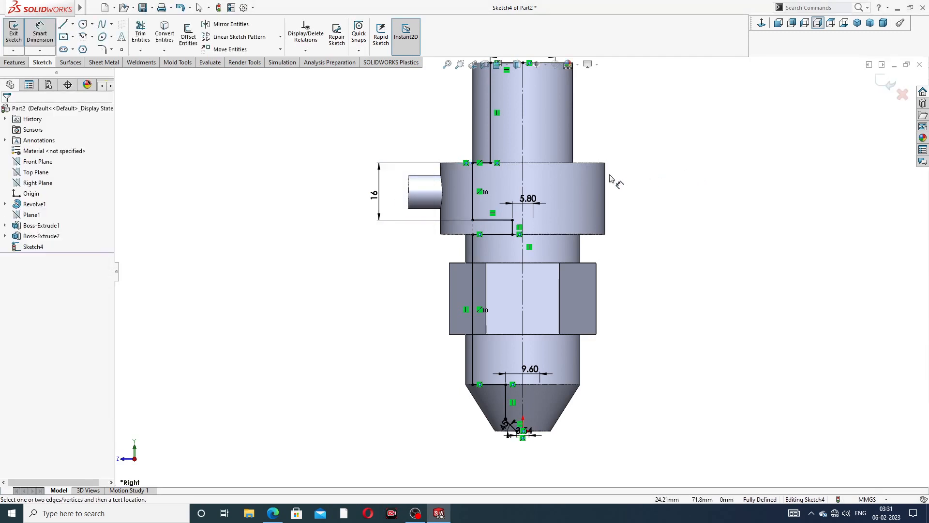
scroll(597, 182, up, 3)
scroll(544, 173, down, 4)
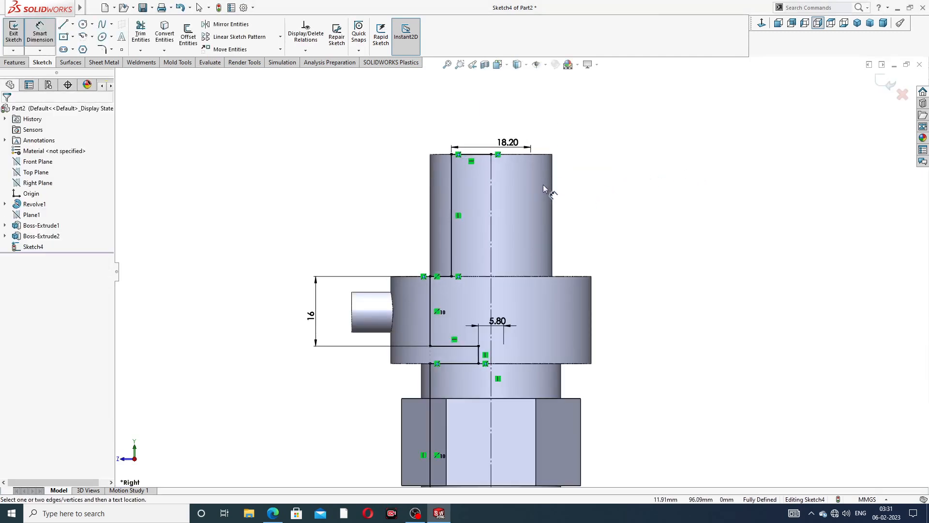
scroll(532, 218, up, 4)
scroll(494, 421, down, 3)
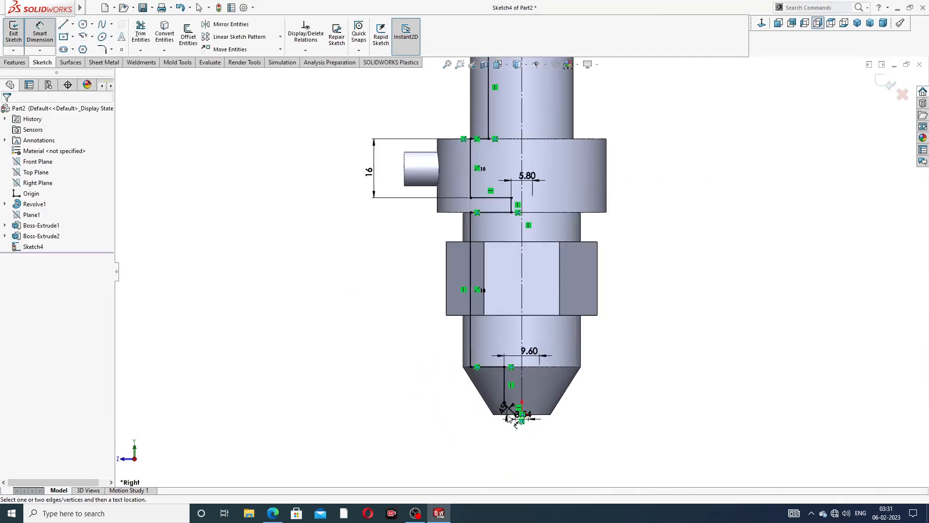
scroll(653, 150, up, 3)
right_click(654, 157)
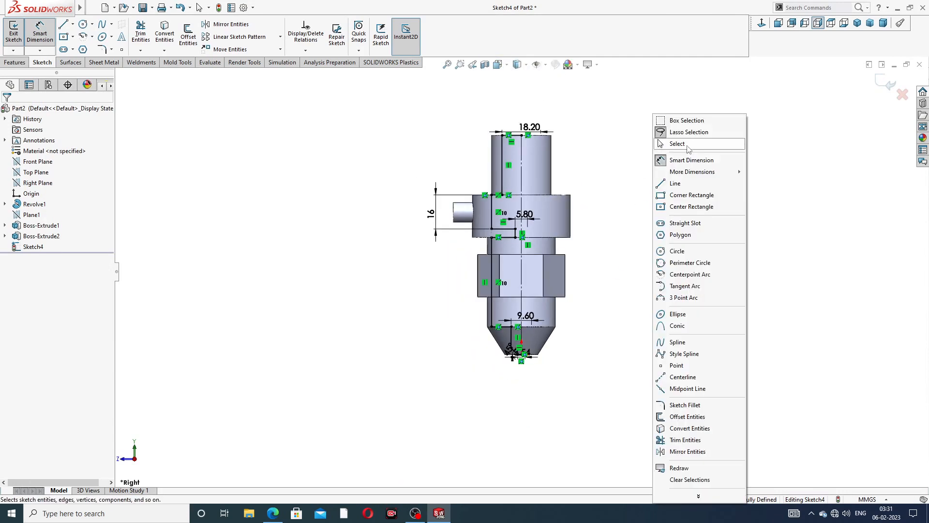
click(677, 143)
scroll(595, 173, down, 2)
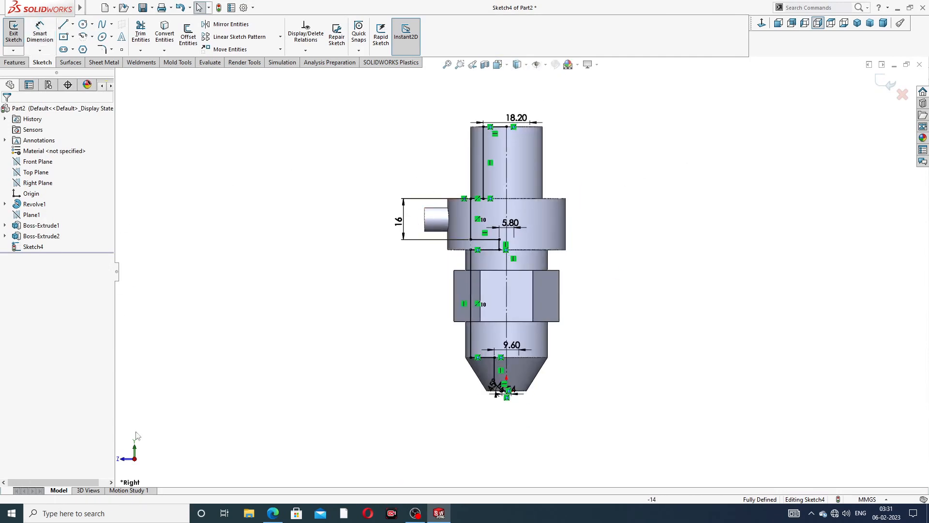
- After checking the PDF drawing, revolve-cut the inner bore profile, keeping all bodies
click(273, 513)
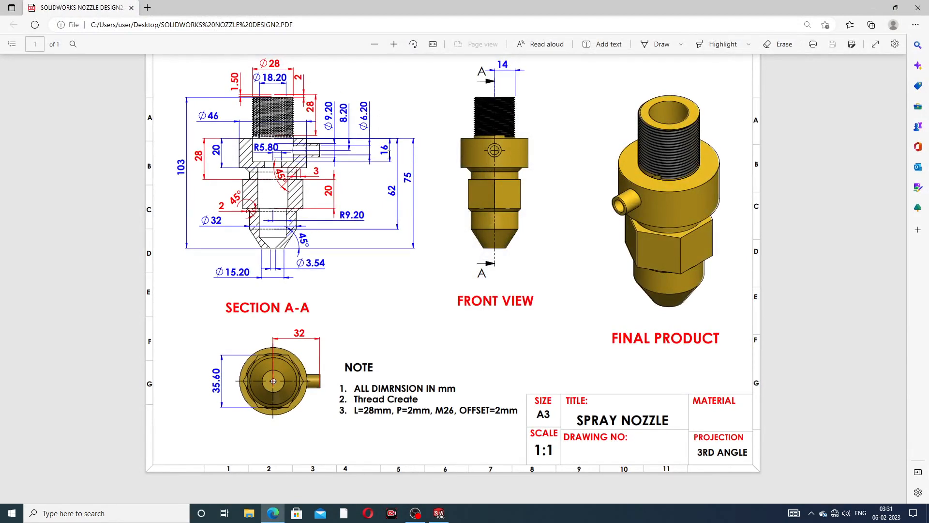
click(273, 513)
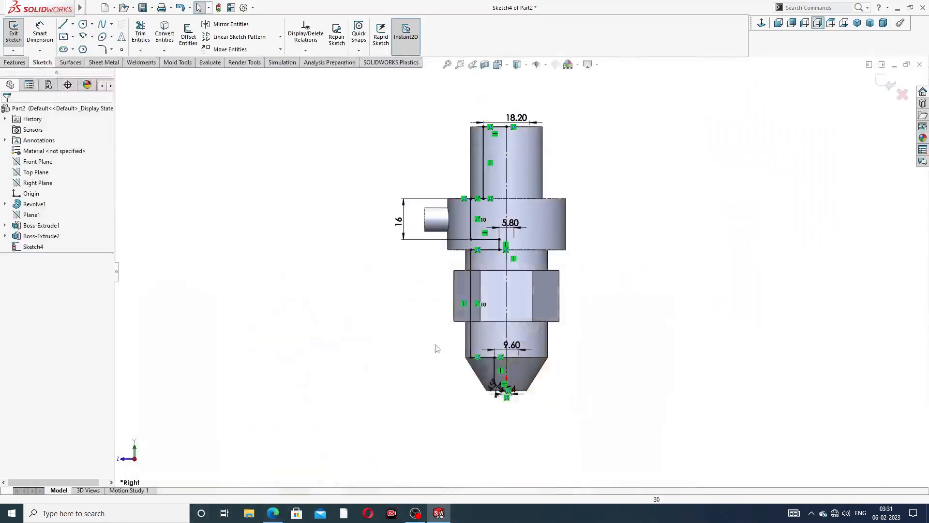
click(14, 62)
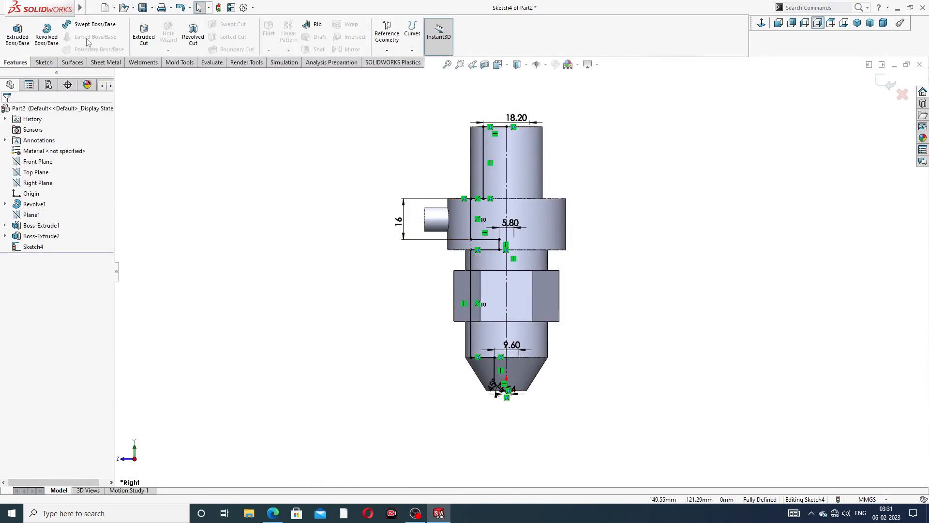
click(193, 33)
click(487, 262)
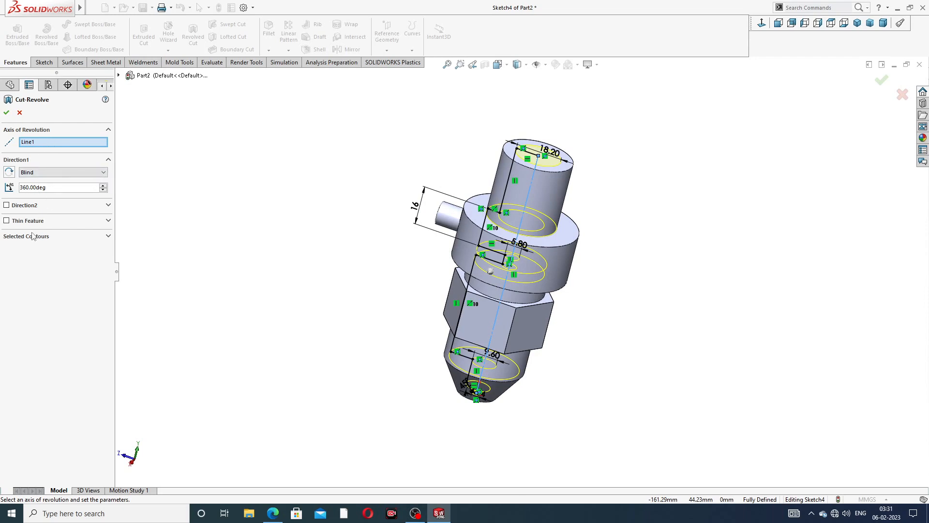
click(6, 113)
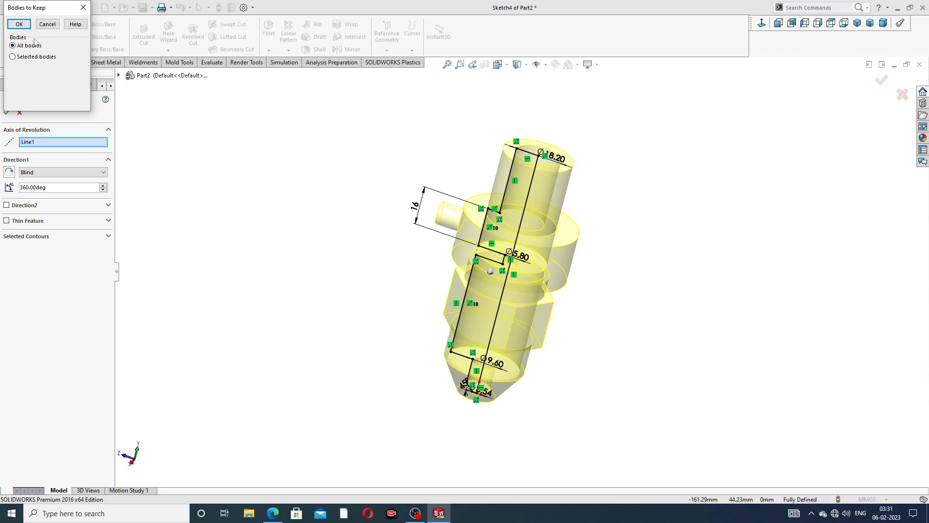
click(19, 24)
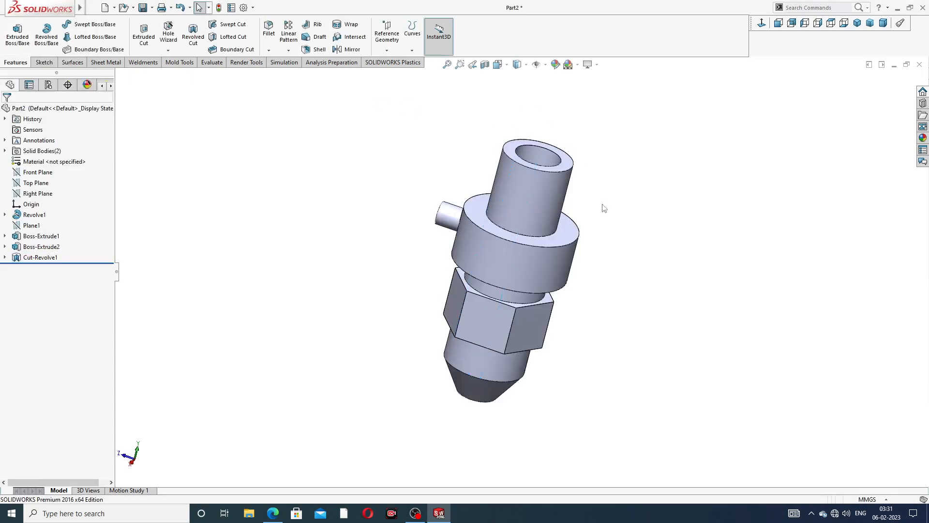
- Apply a section view along the Right Plane, viewed normal to it
middle_drag(559, 236, 541, 213)
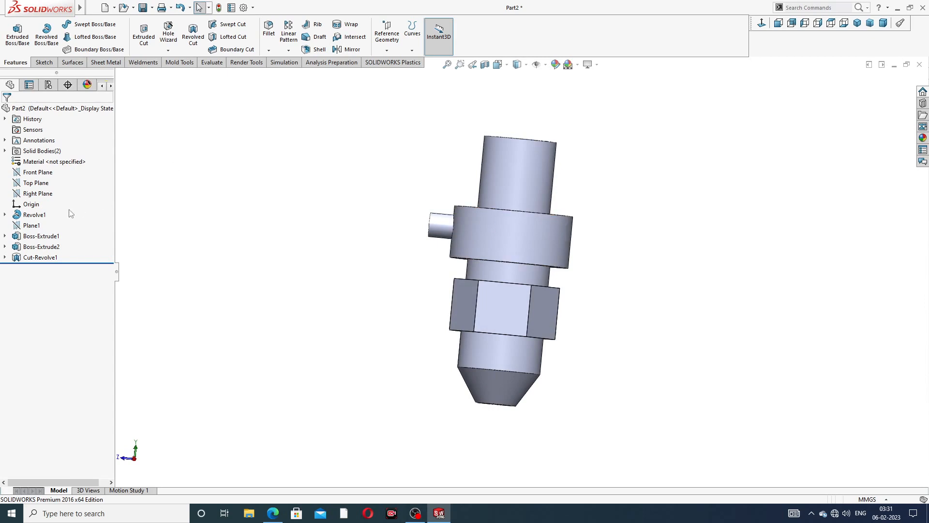
click(39, 194)
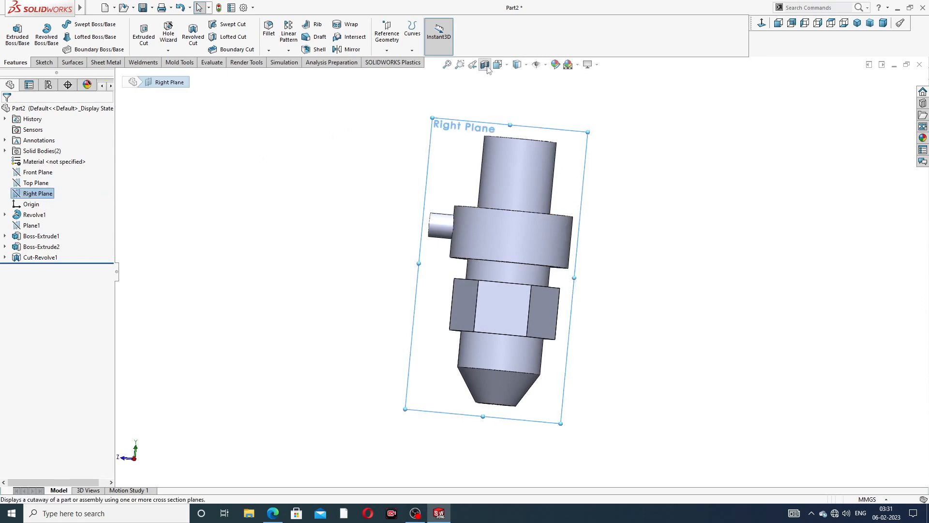
click(763, 23)
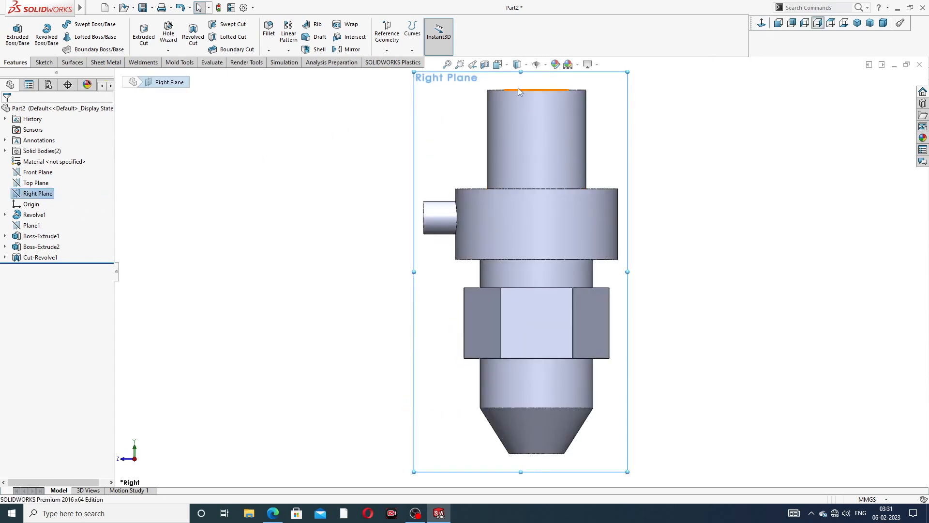
click(485, 64)
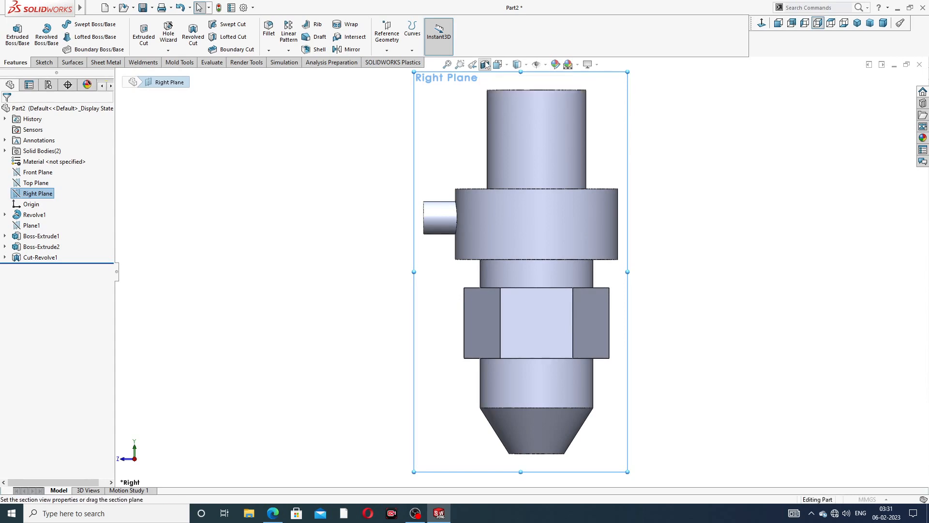
click(882, 79)
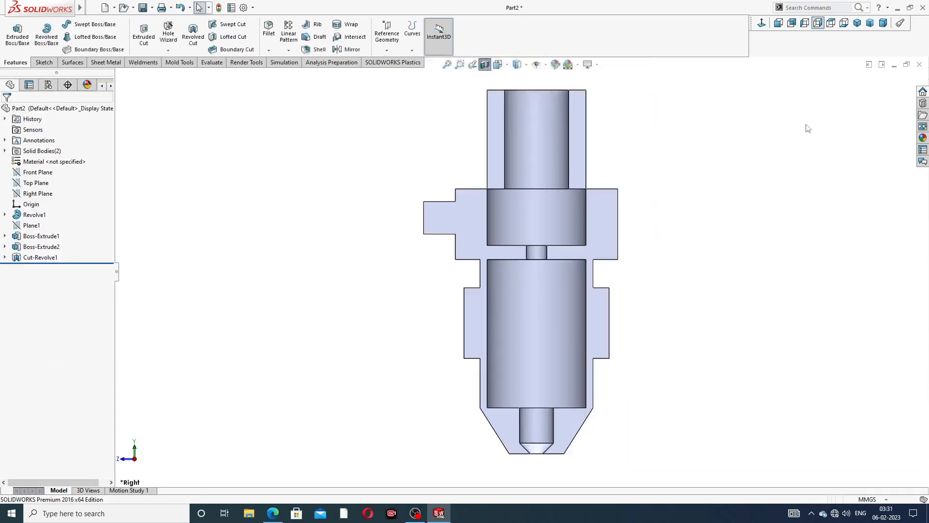
- Orbit the sectioned model and select the side port's semicircular end face
scroll(529, 185, up, 2)
middle_drag(529, 187, 550, 225)
scroll(493, 242, down, 3)
scroll(492, 242, down, 3)
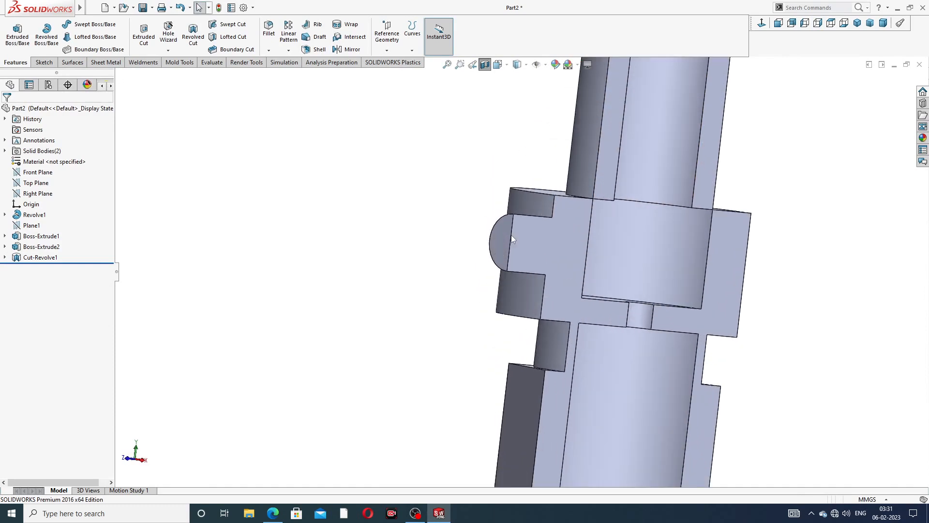
click(503, 232)
- Sketch a circle centred on the side port's end face
click(545, 199)
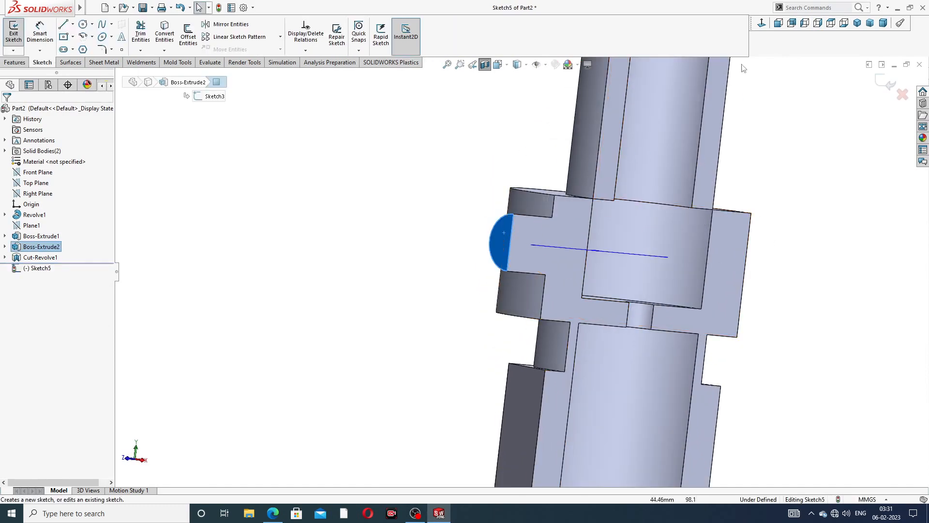
click(761, 22)
scroll(542, 182, down, 1)
scroll(542, 185, down, 2)
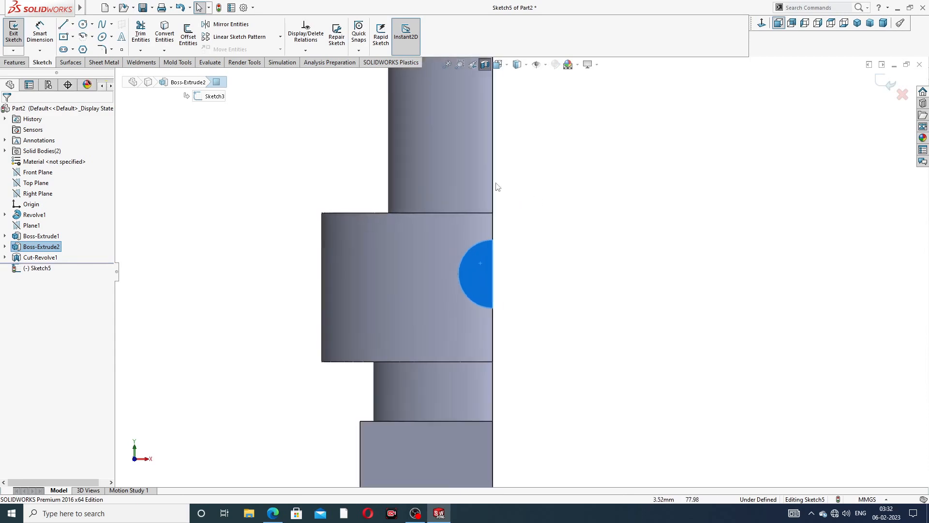
click(84, 24)
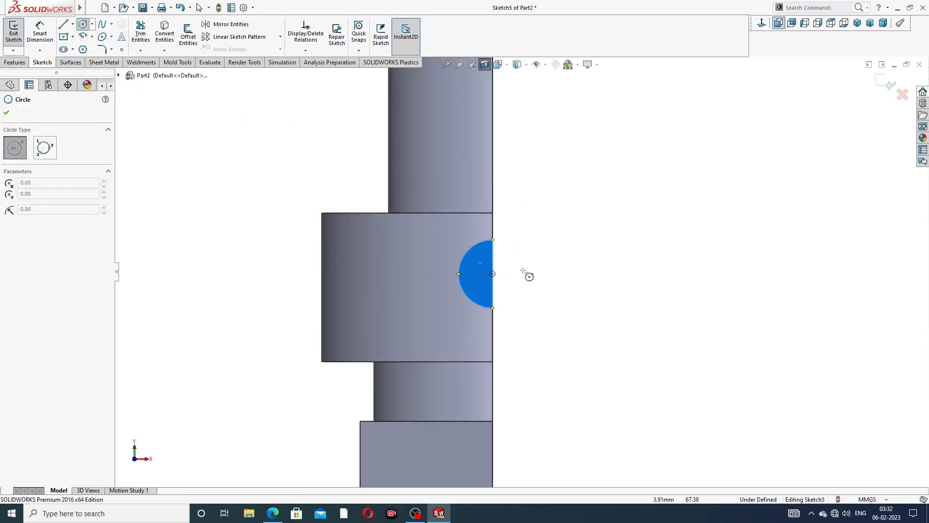
click(493, 273)
click(480, 256)
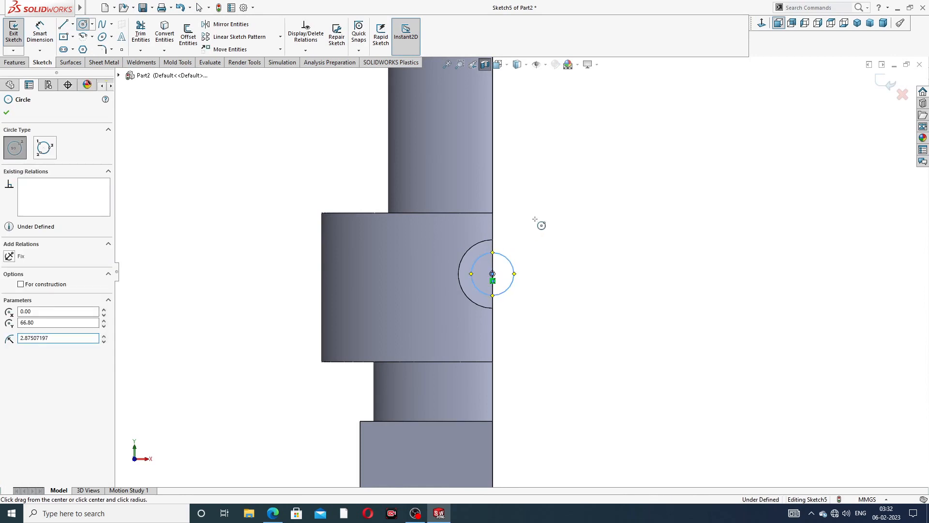
right_click(539, 222)
click(546, 226)
- Give the circle a 6.2 mm diameter dimension
click(41, 33)
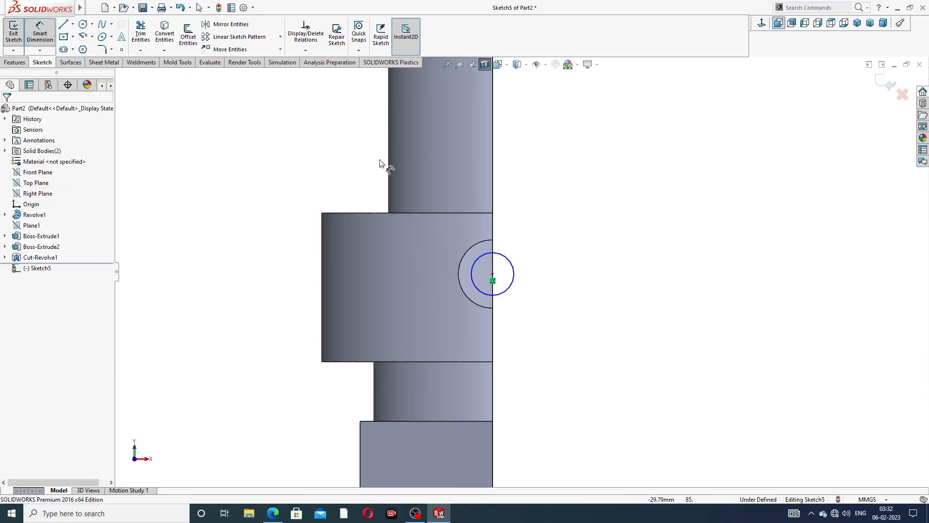
click(512, 265)
click(528, 236)
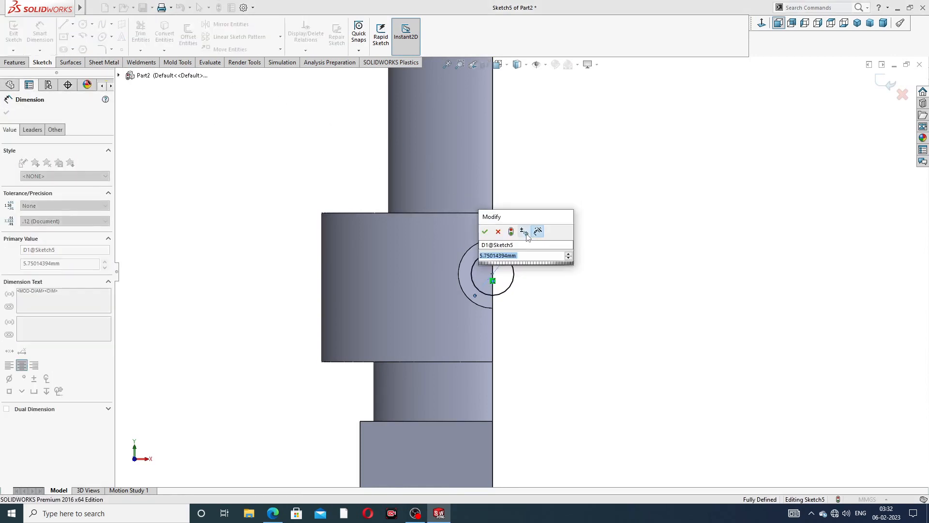
text(6.2)
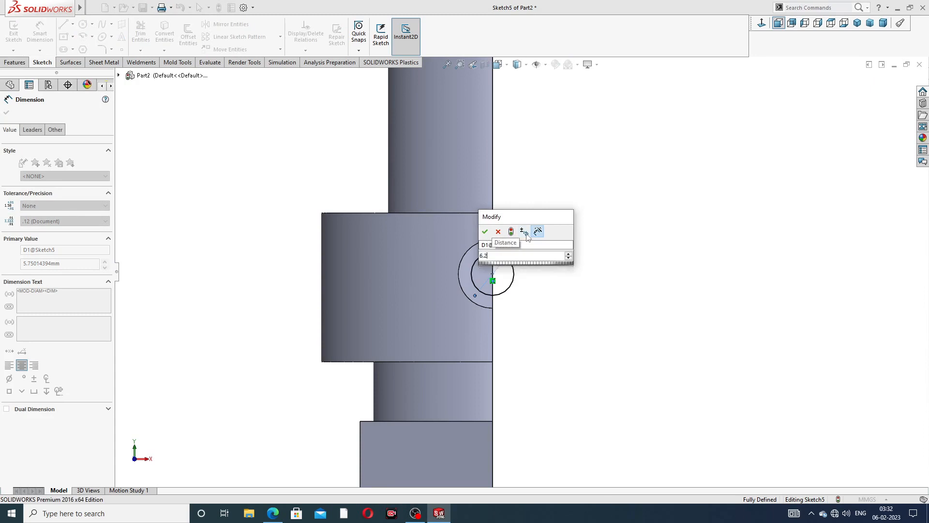
key(Return)
right_click(647, 176)
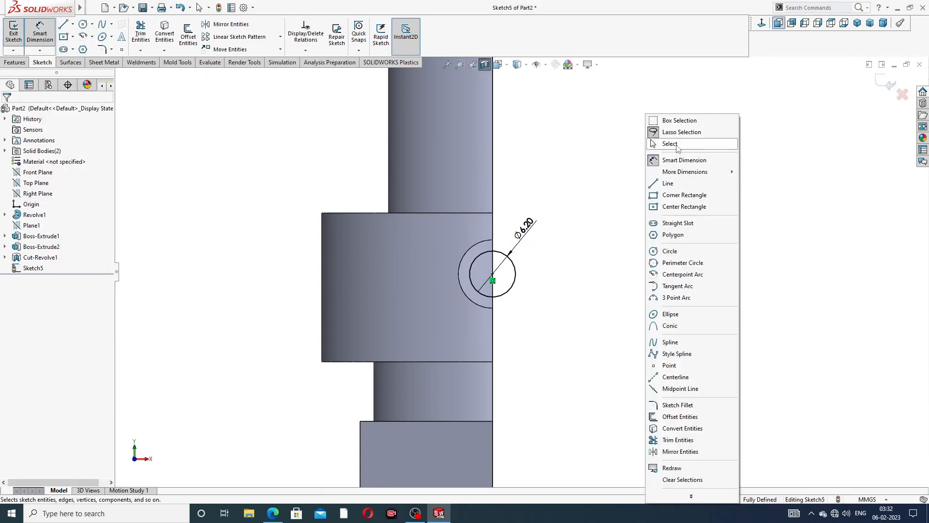
click(678, 147)
- Extruded-cut the circle with end condition Up To Next
click(272, 513)
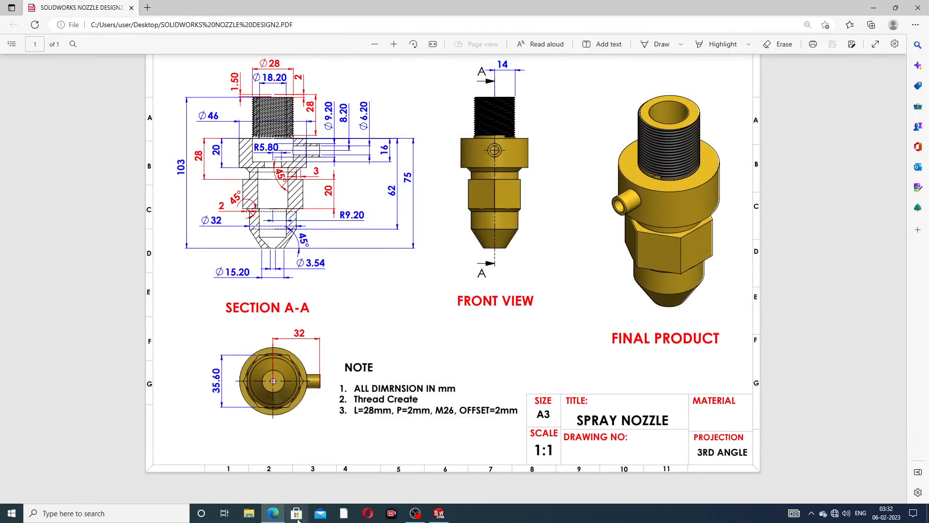
click(272, 513)
scroll(508, 280, down, 2)
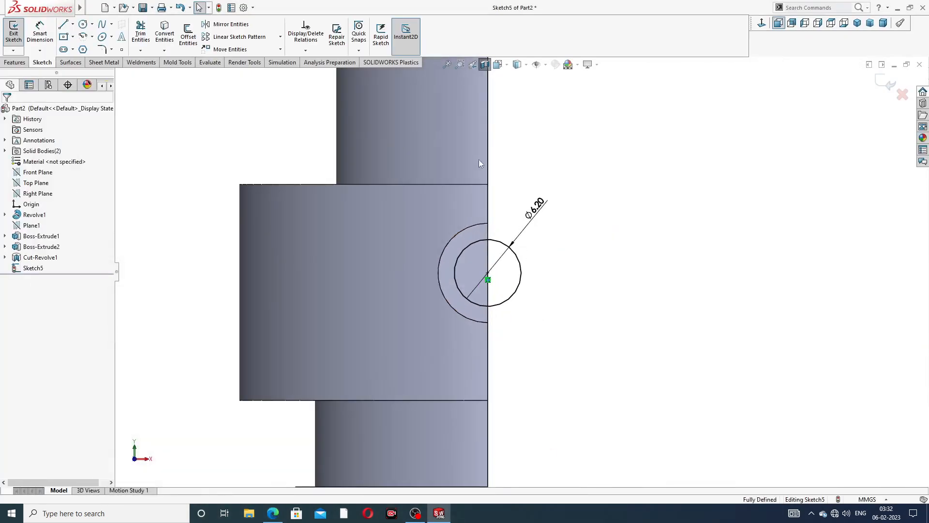
click(20, 62)
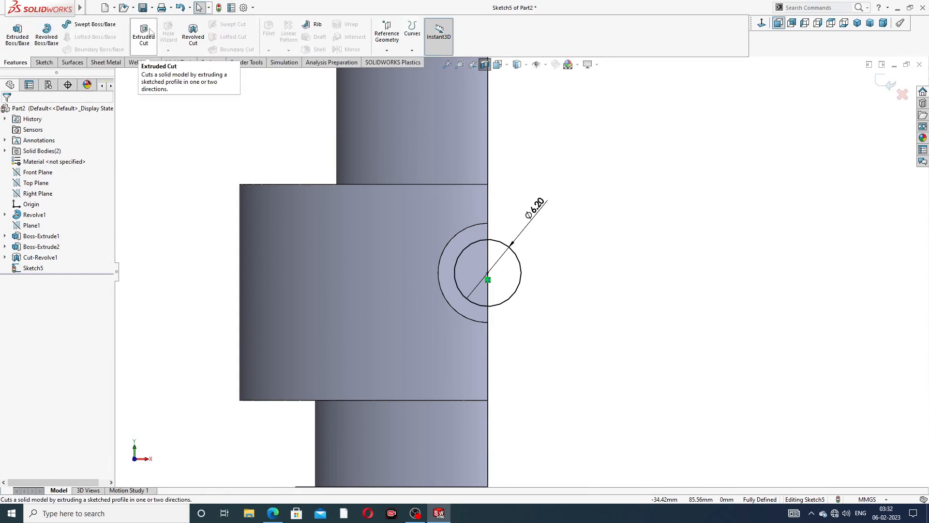
click(143, 34)
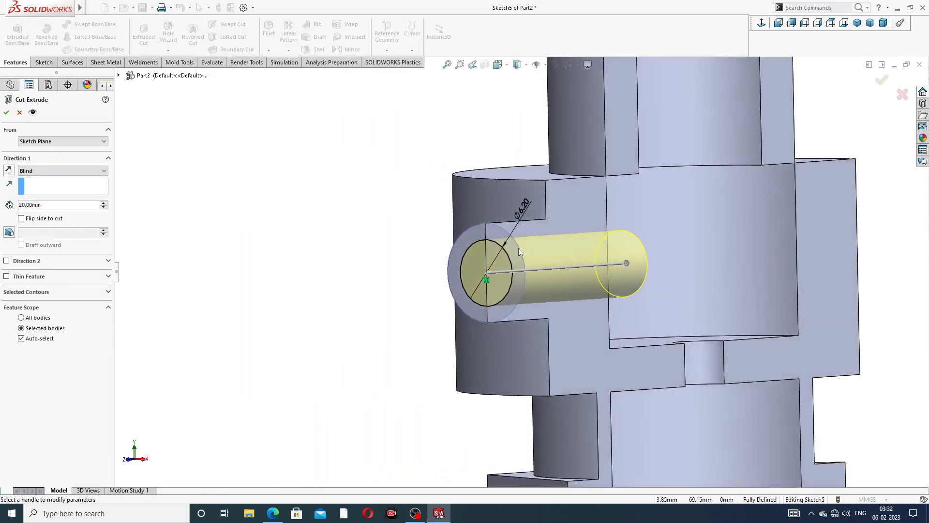
click(64, 174)
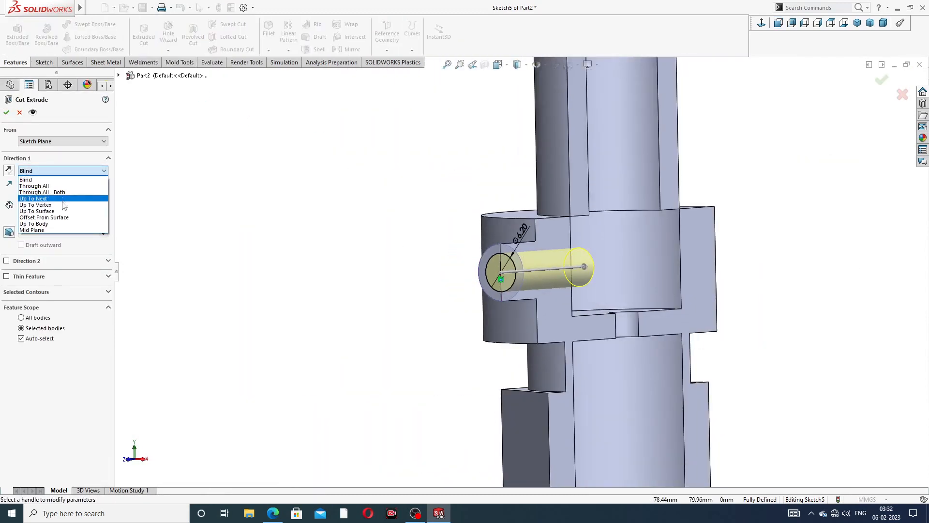
click(44, 199)
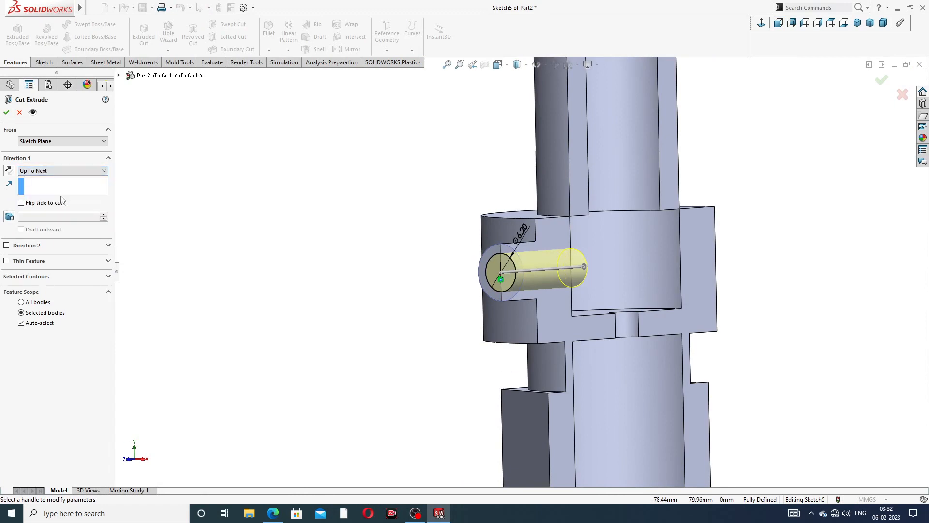
click(6, 113)
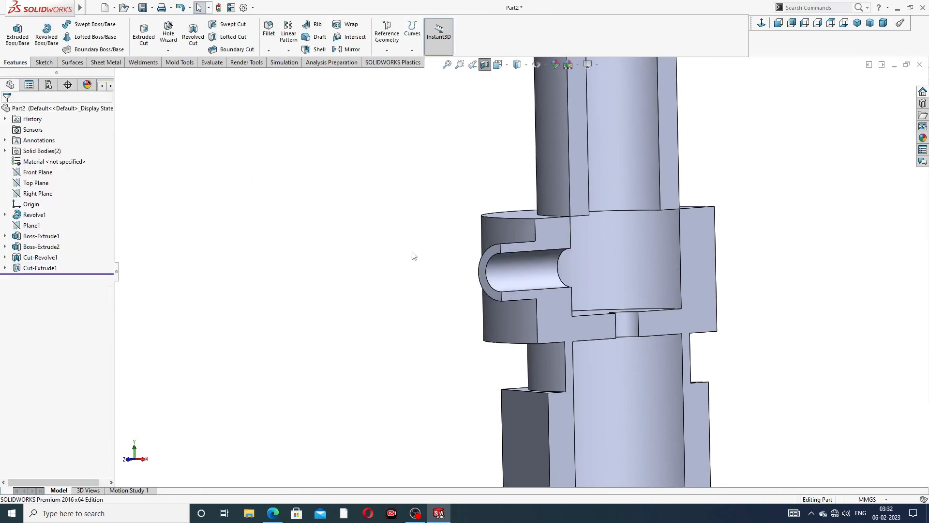
- Turn off the section view and orbit to inspect the top bore and side hole
scroll(613, 274, up, 3)
scroll(613, 273, up, 2)
middle_drag(605, 290, 541, 329)
scroll(559, 321, down, 2)
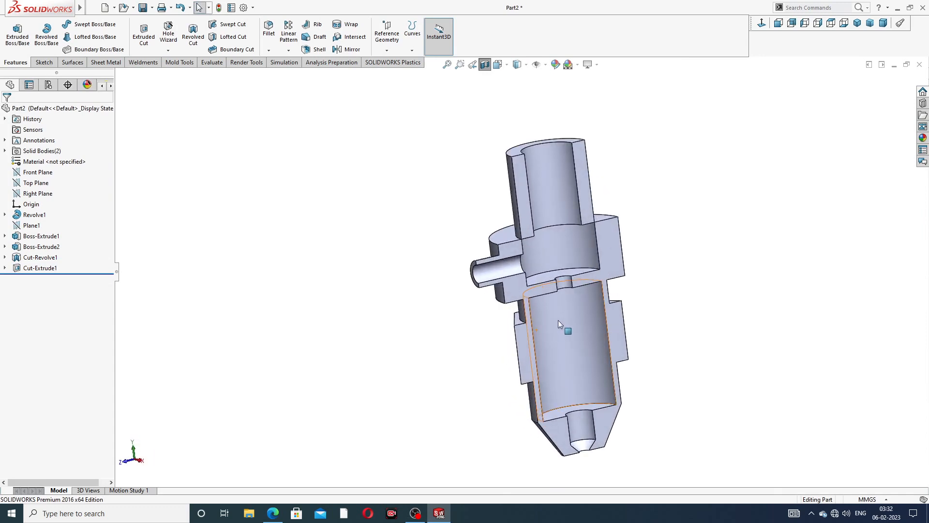
click(485, 68)
scroll(638, 203, up, 2)
middle_drag(638, 204, 665, 141)
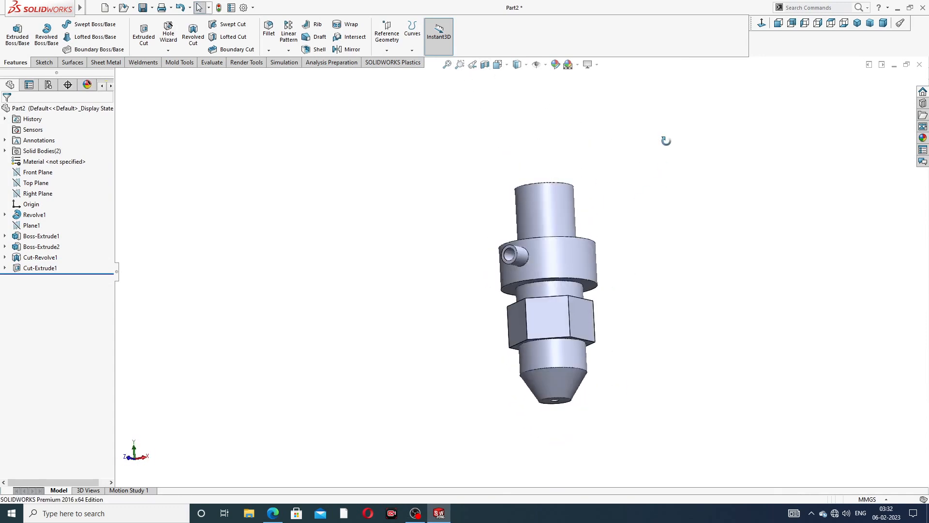
middle_drag(618, 171, 582, 263)
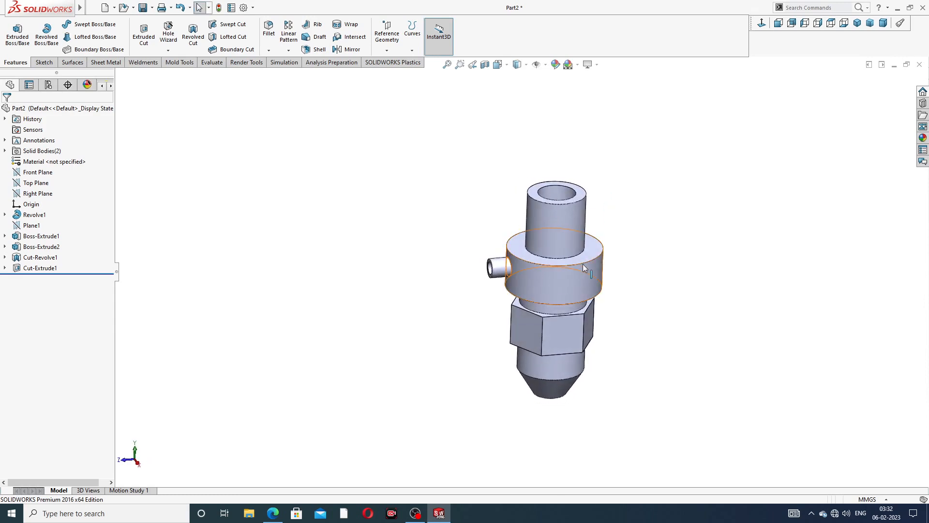
- Browse the appearance colour categories, then reveal the Thread option under Hole Wizard
click(924, 138)
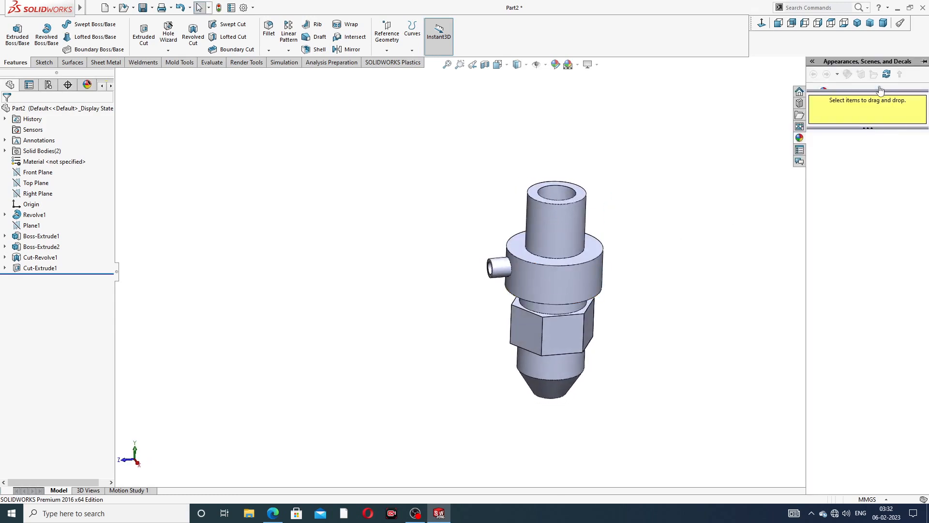
drag(878, 91, 879, 213)
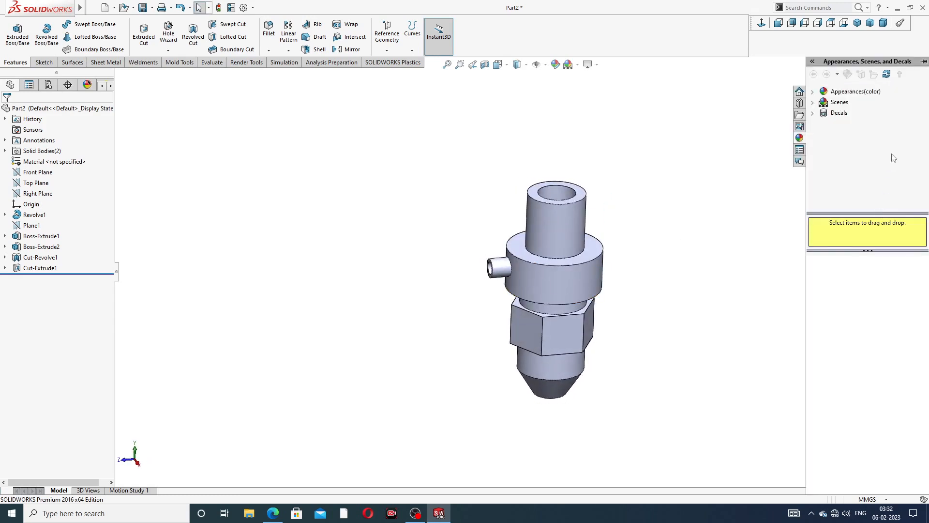
double_click(864, 96)
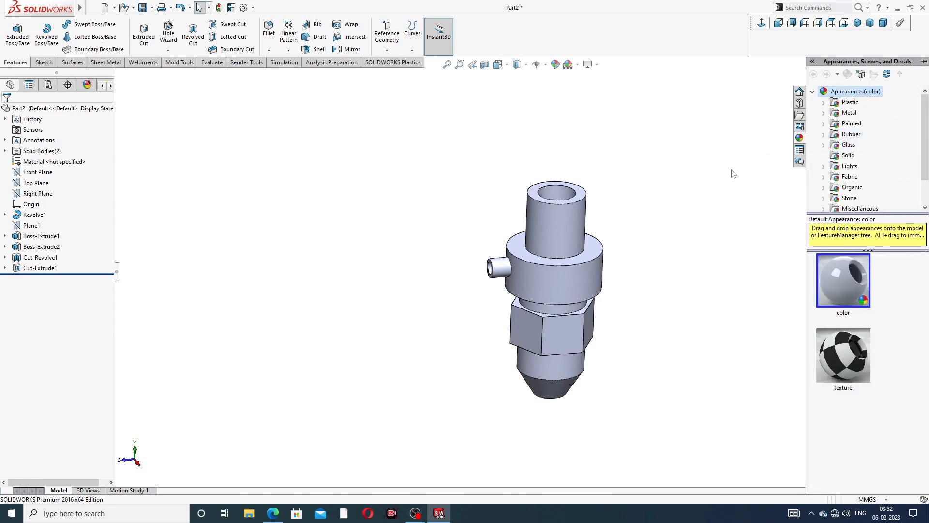
scroll(535, 281, down, 3)
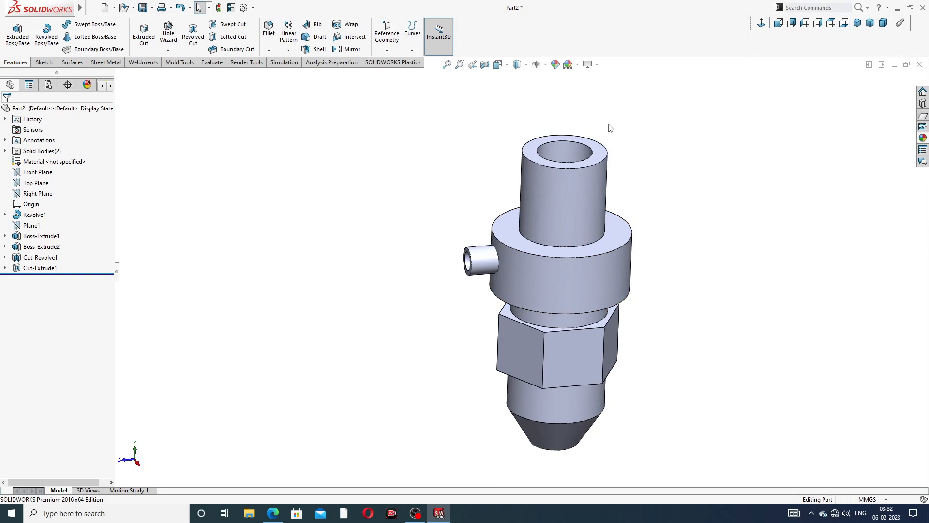
middle_drag(611, 128, 590, 162)
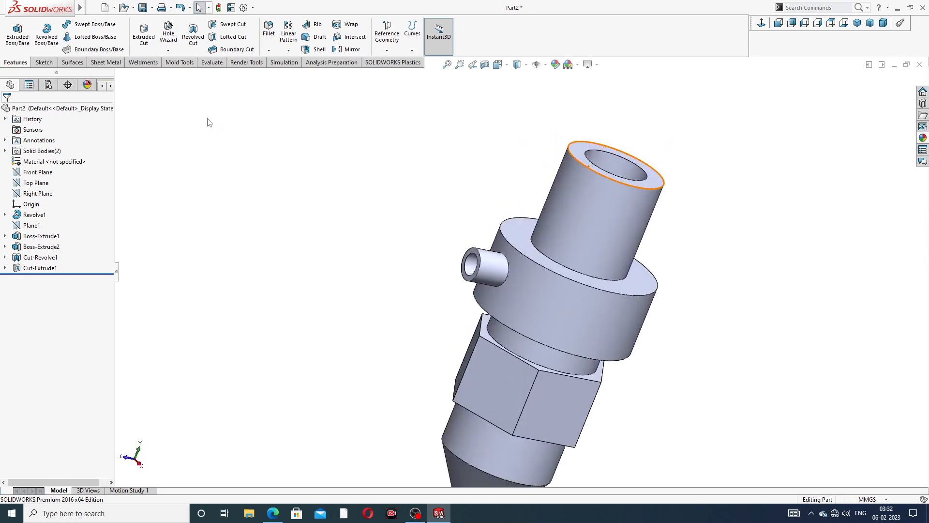
click(168, 50)
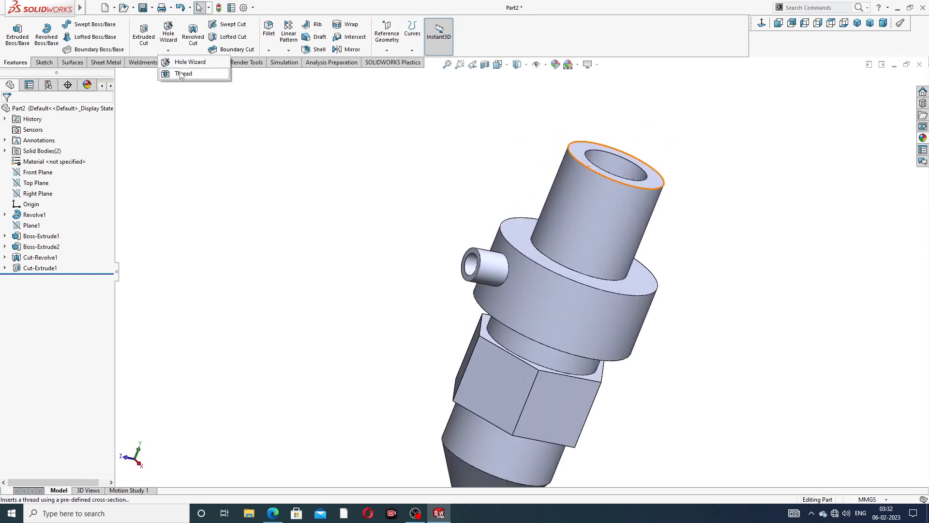
- Start a Thread feature on the neck's top rim edge, checking the PDF for specs
click(182, 74)
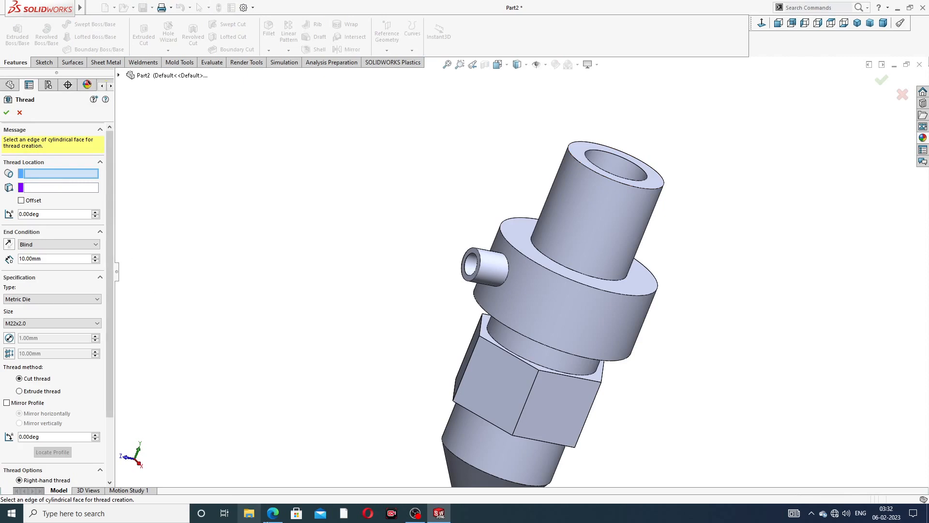
click(272, 513)
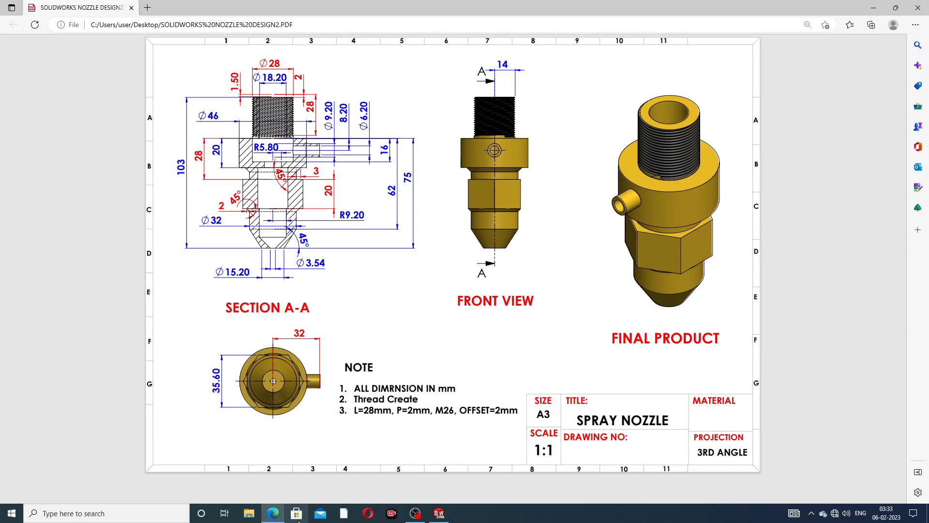
click(272, 513)
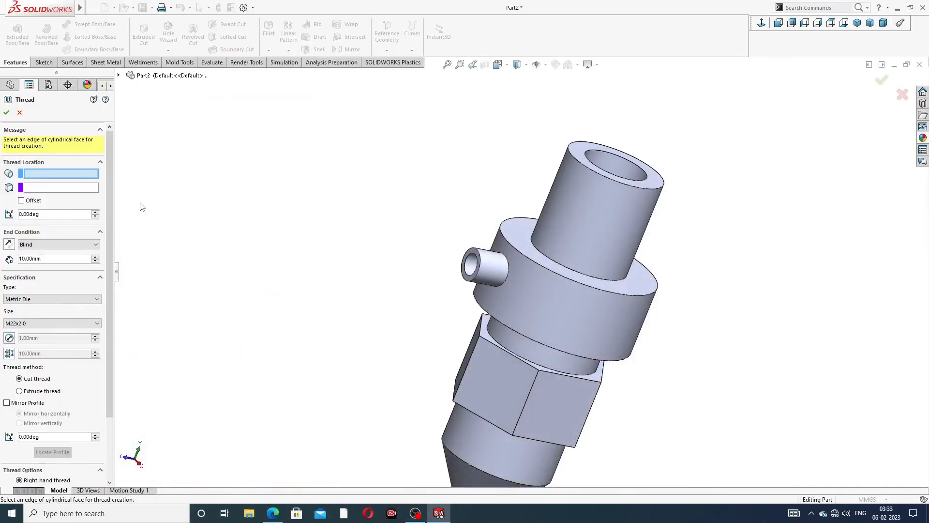
scroll(592, 194, down, 3)
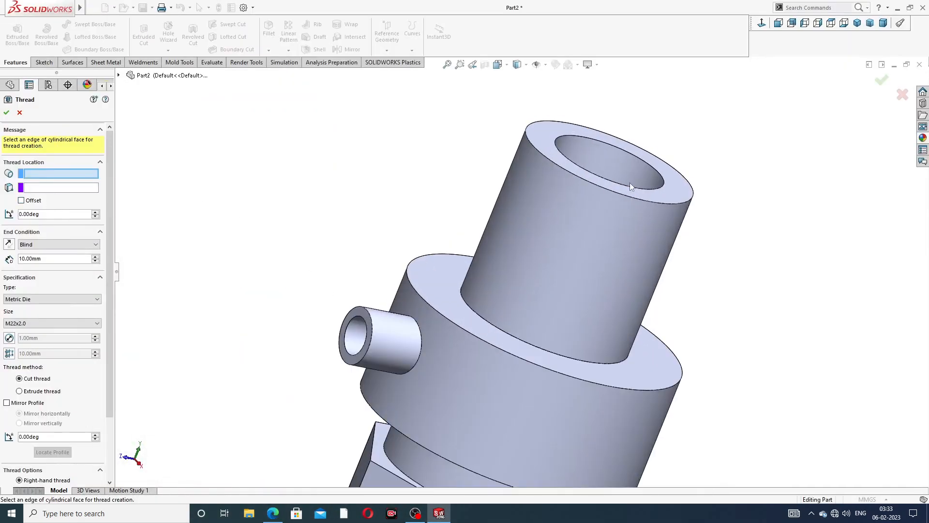
click(627, 195)
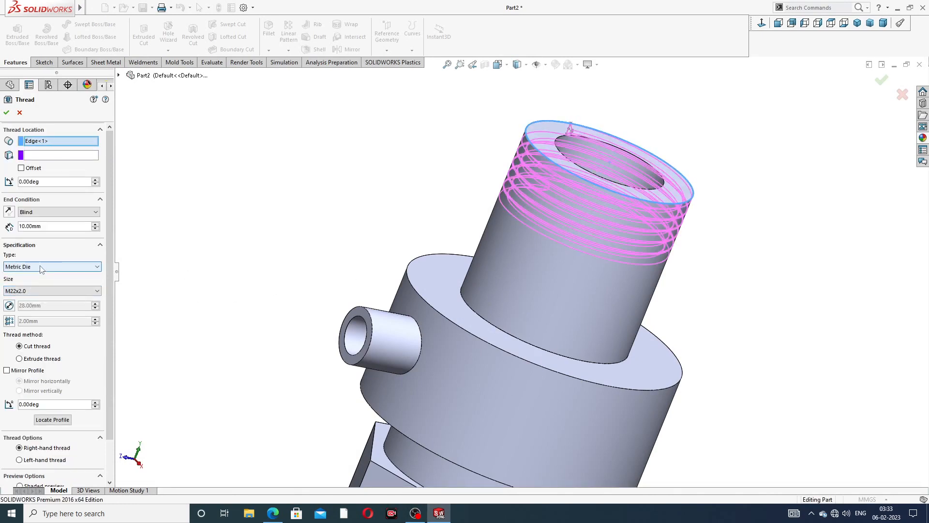
- Set the thread size to M27x2.0 with a 28 mm depth
click(38, 292)
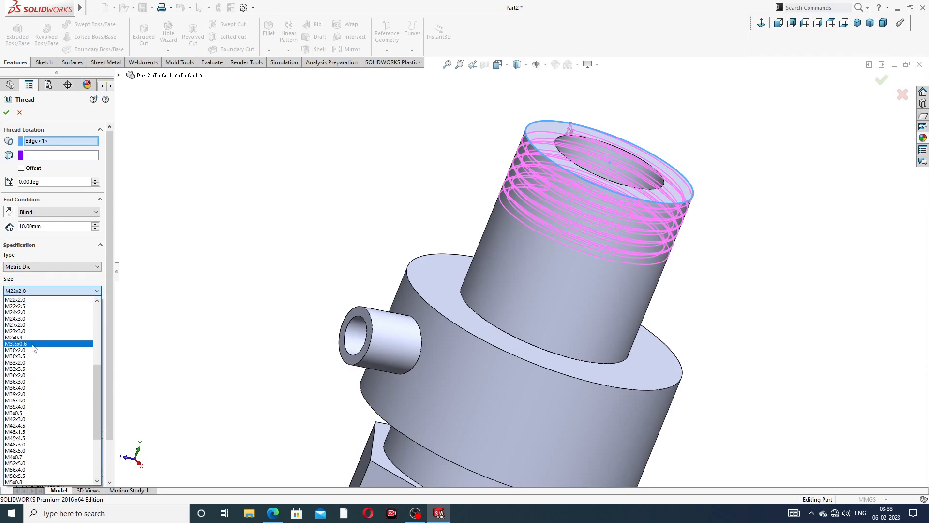
scroll(41, 306, up, 1)
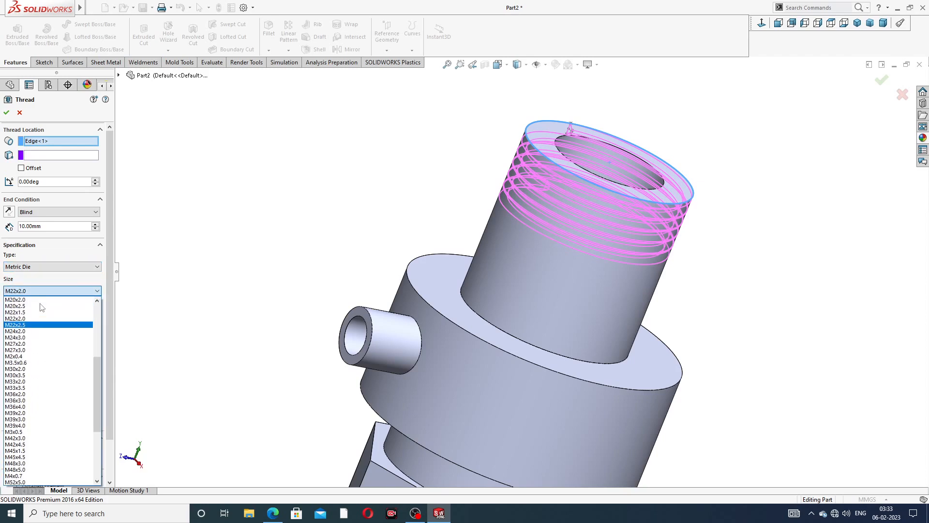
scroll(41, 307, down, 2)
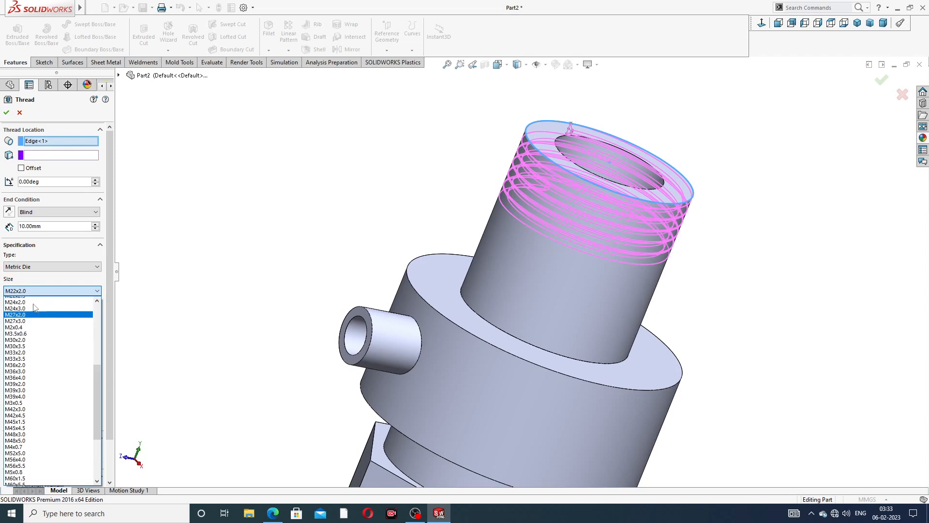
scroll(34, 307, up, 2)
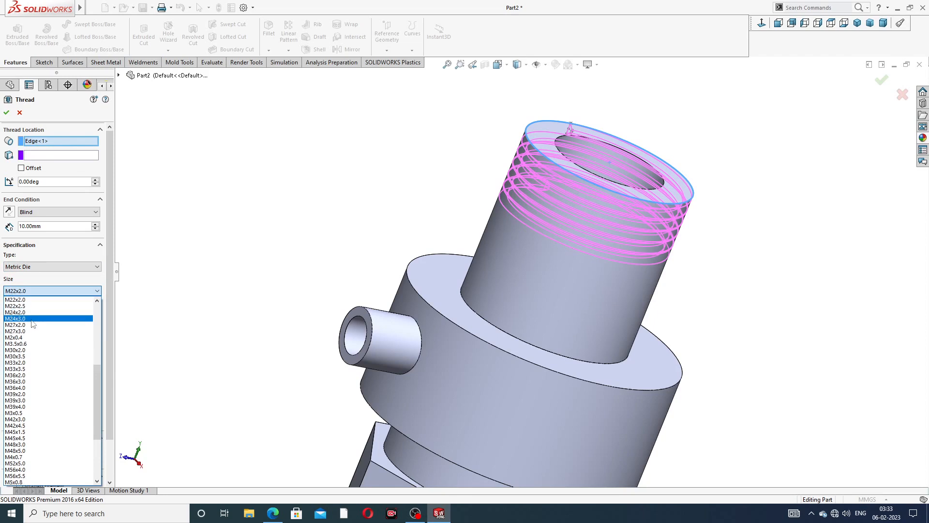
click(32, 327)
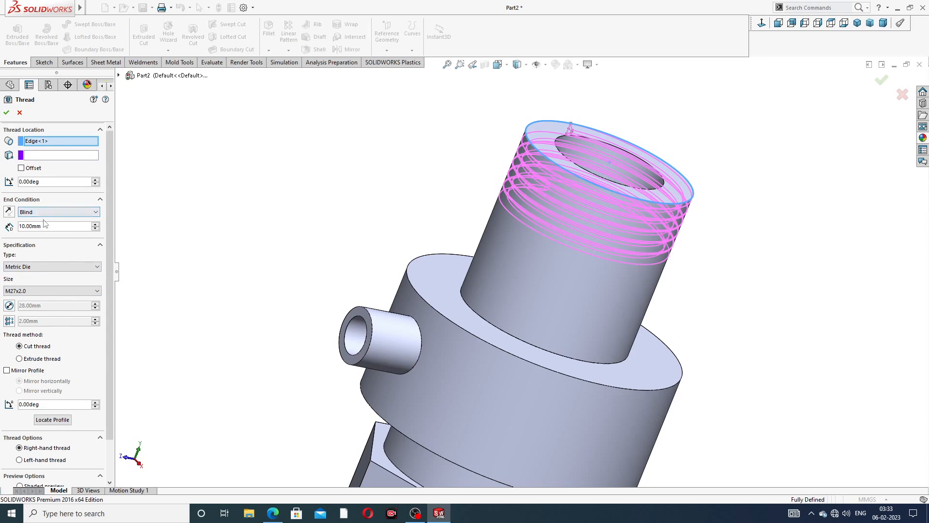
text(28)
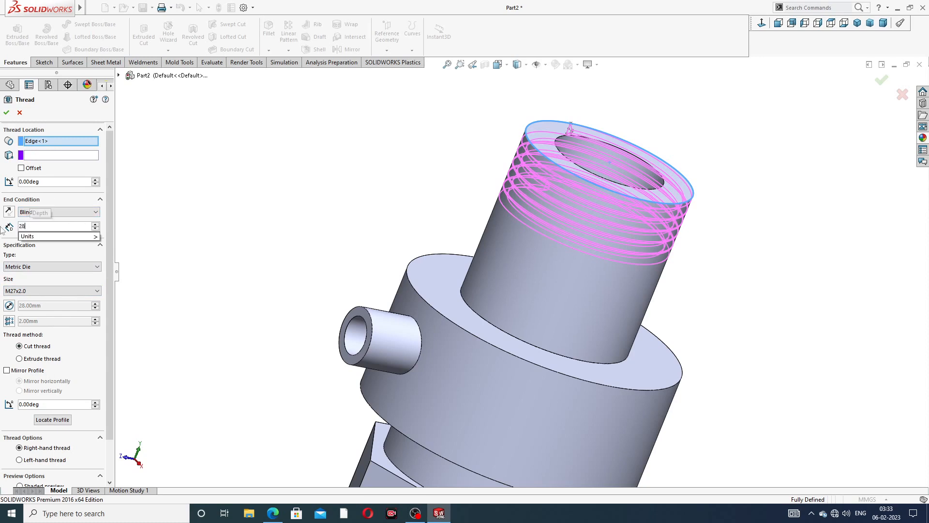
key(Return)
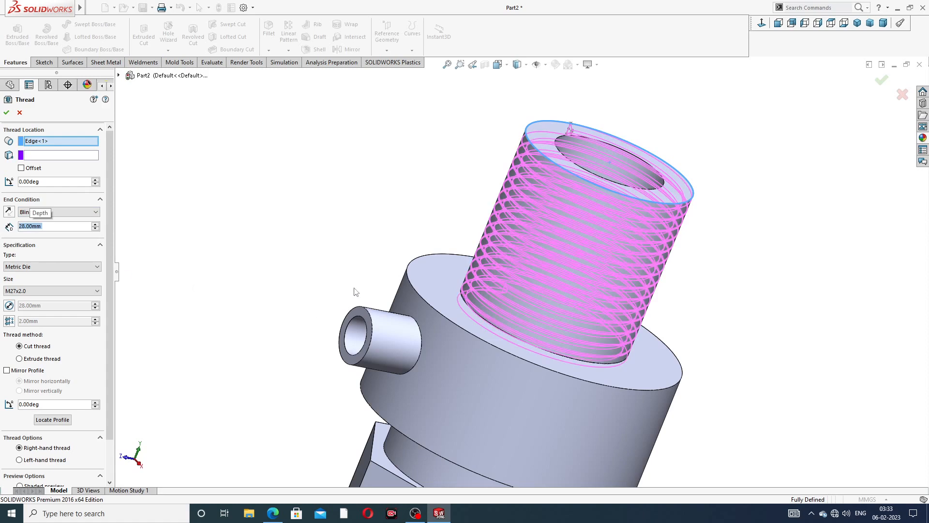
- Add a 2 mm thread offset and create the thread
click(22, 168)
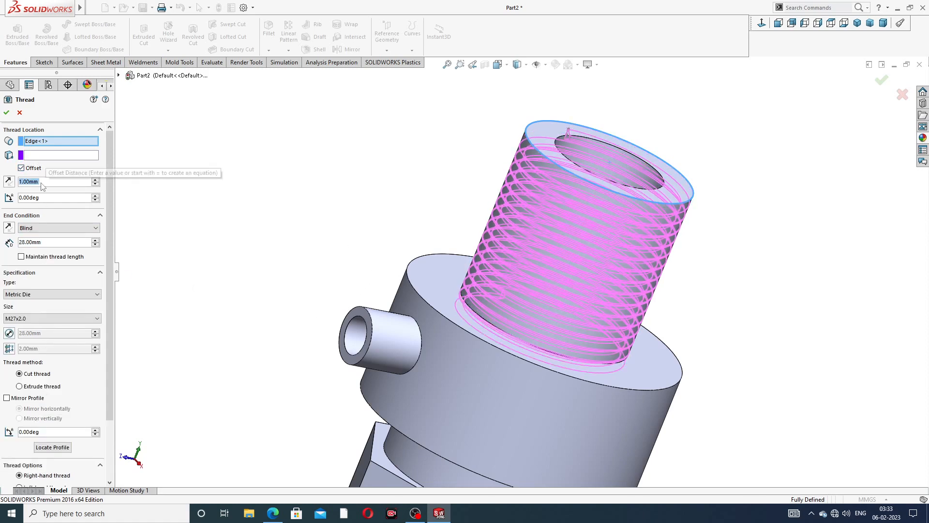
text(2)
key(Return)
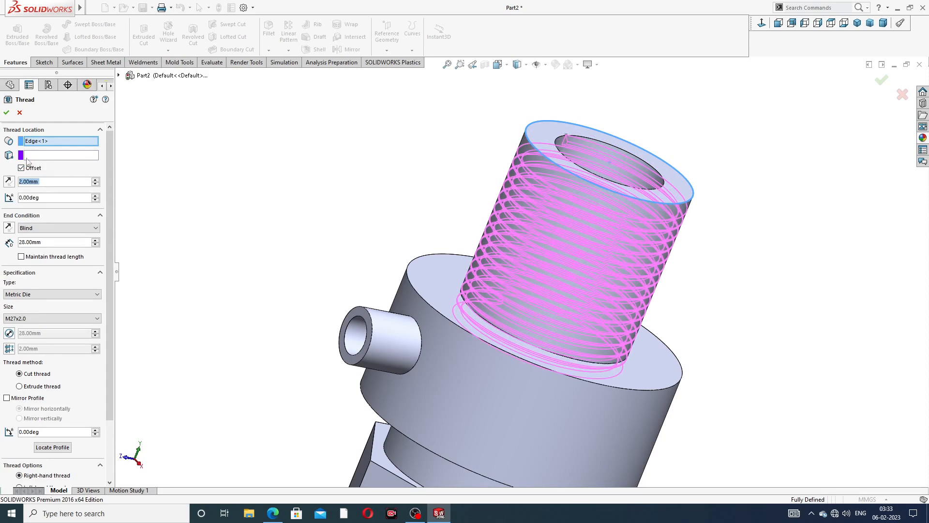
middle_drag(312, 247, 325, 223)
scroll(340, 253, up, 2)
middle_drag(335, 261, 331, 280)
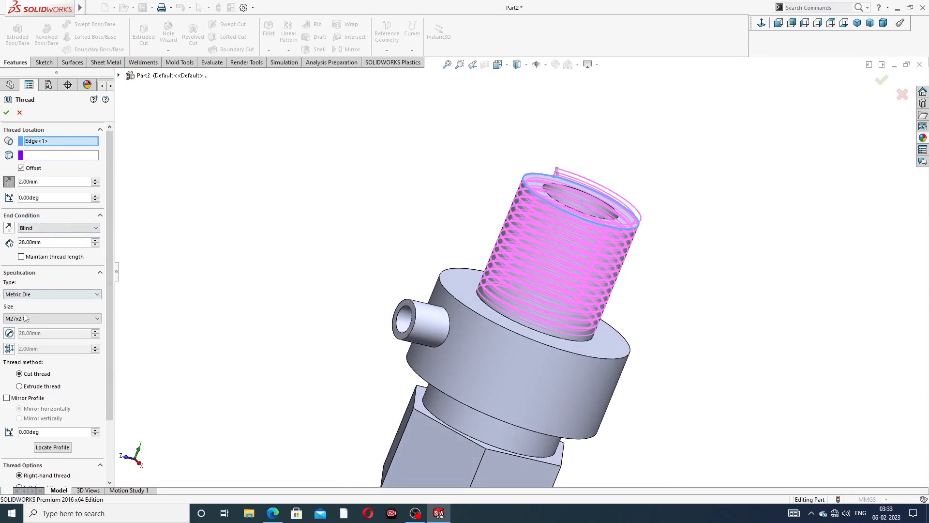
click(7, 112)
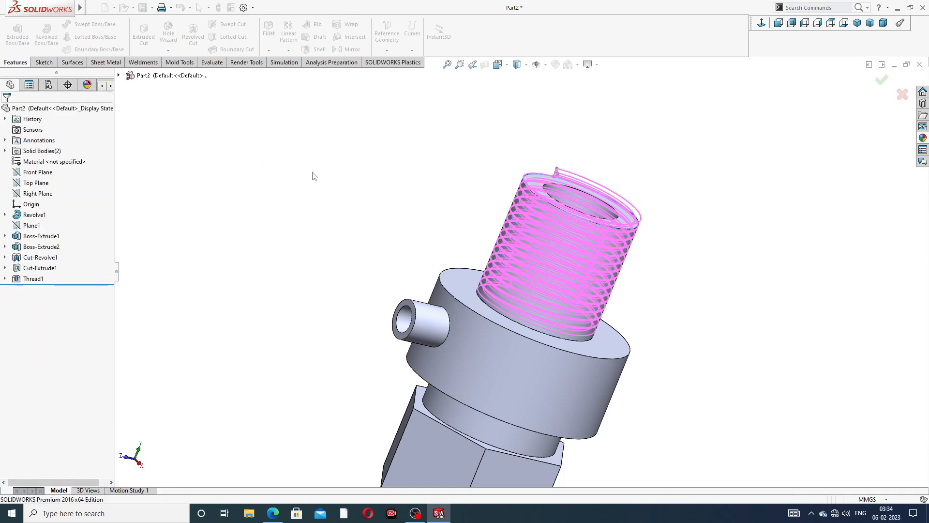
- Colour Thread1 dark grey (RGB 64,64,64)
click(33, 278)
click(555, 64)
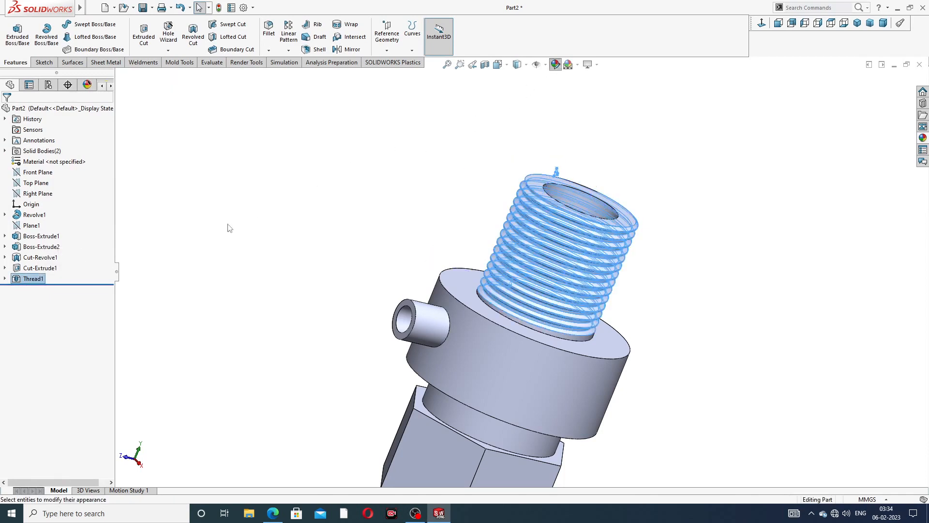
click(80, 317)
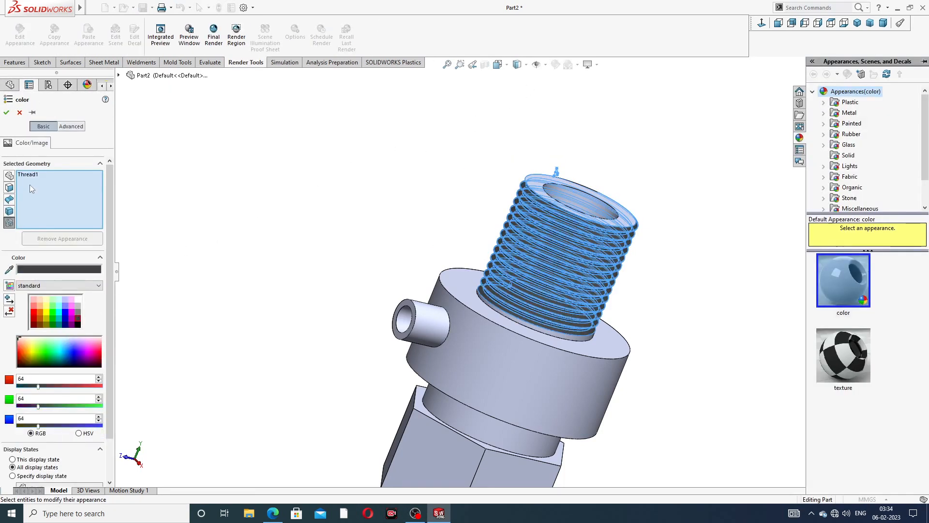
click(7, 112)
- Orbit the model upright to inspect the dark grey threaded neck
scroll(394, 201, up, 5)
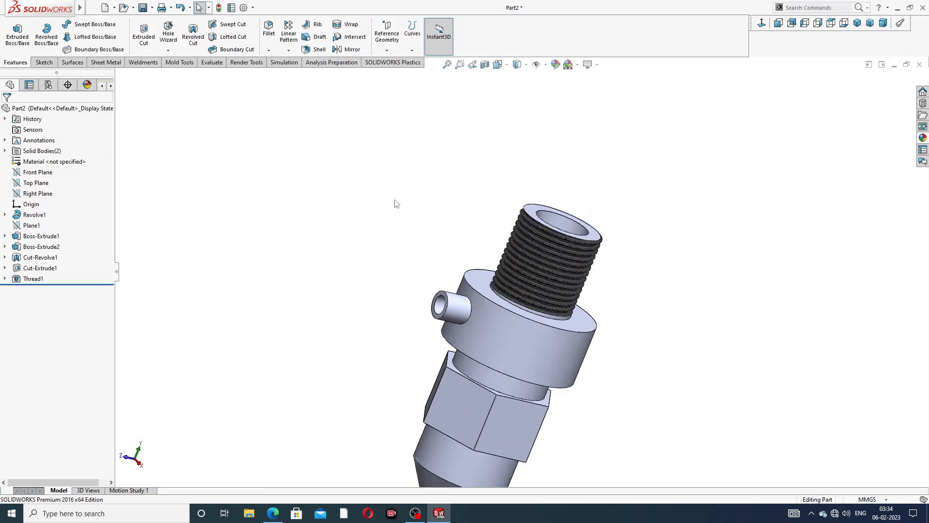
middle_drag(466, 228, 530, 316)
scroll(545, 266, down, 4)
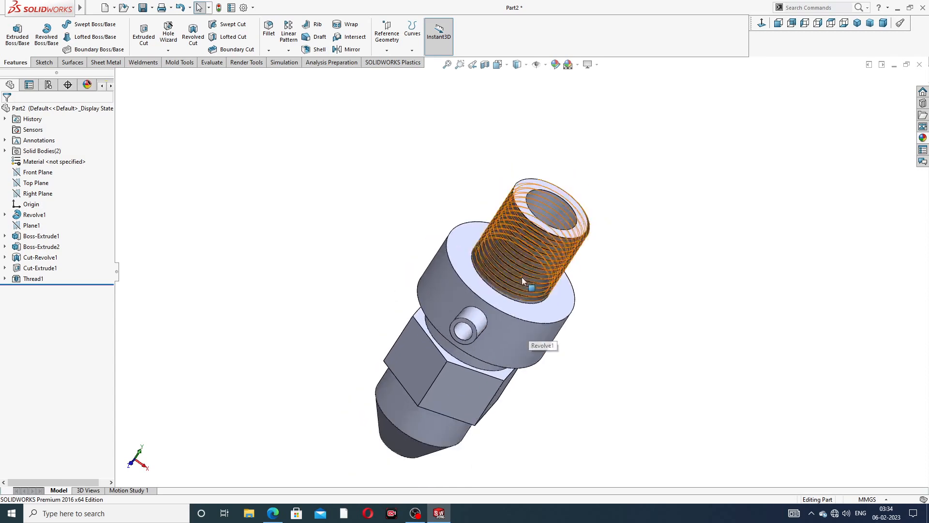
scroll(522, 277, up, 3)
middle_drag(539, 277, 601, 336)
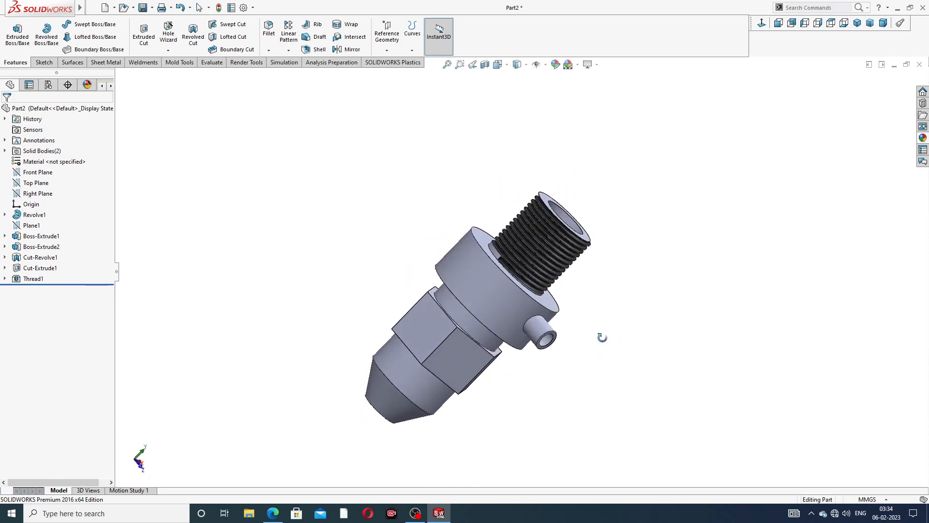
scroll(490, 357, down, 1)
scroll(538, 269, up, 2)
middle_drag(541, 267, 426, 210)
scroll(486, 304, down, 1)
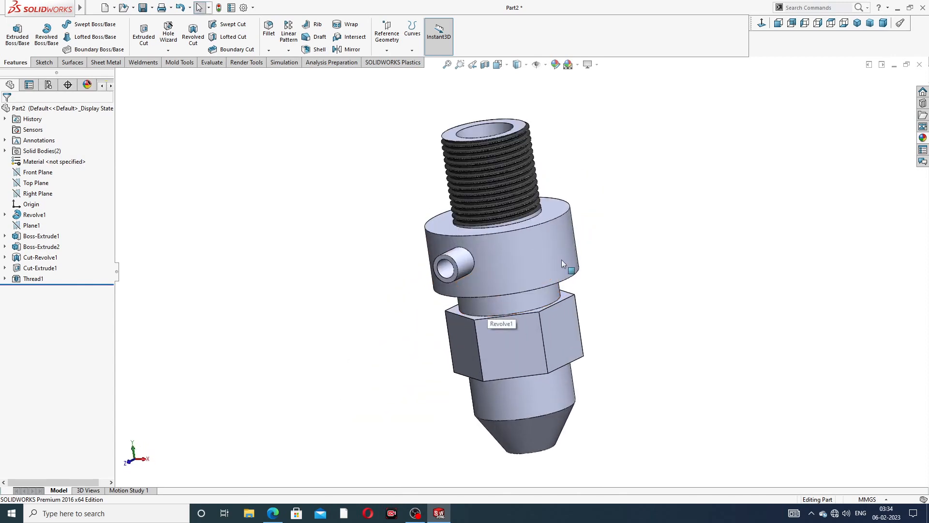
scroll(561, 260, up, 2)
- Apply polished brass from Metal > Brass to the whole nozzle body
click(923, 140)
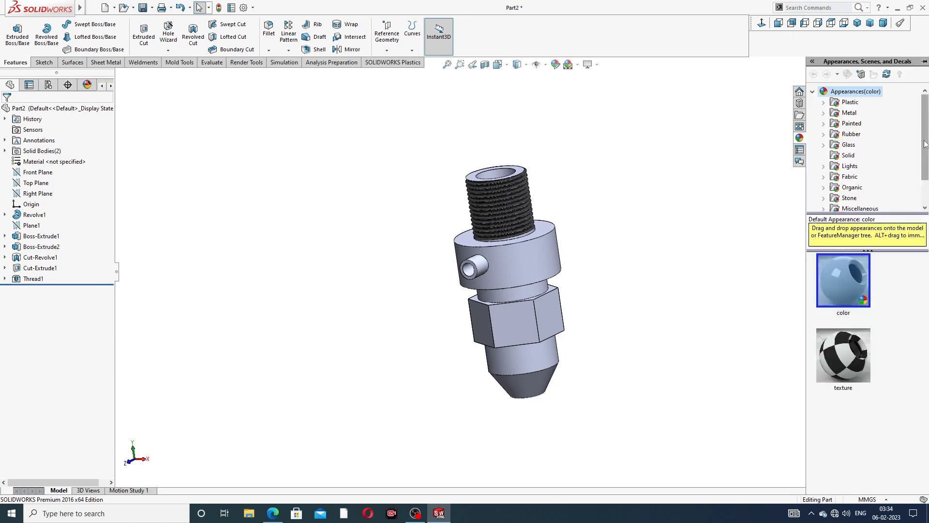
click(855, 114)
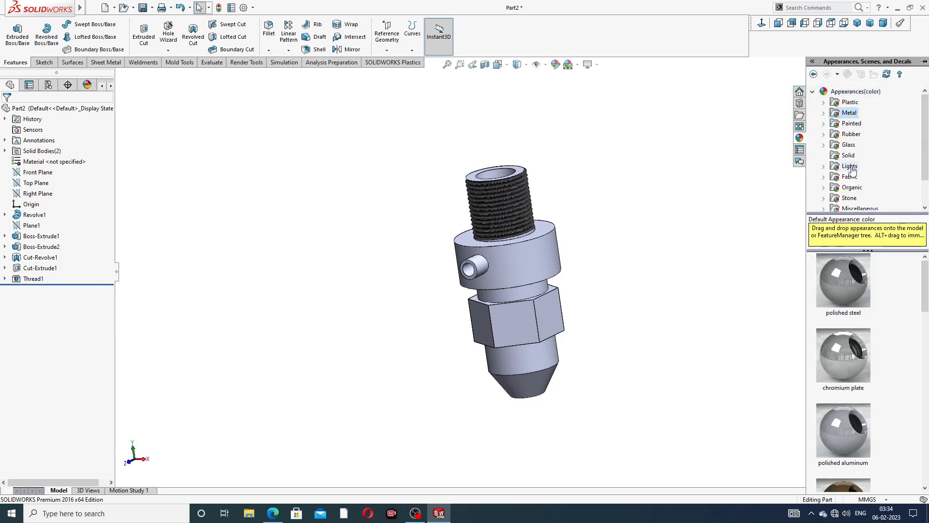
click(851, 125)
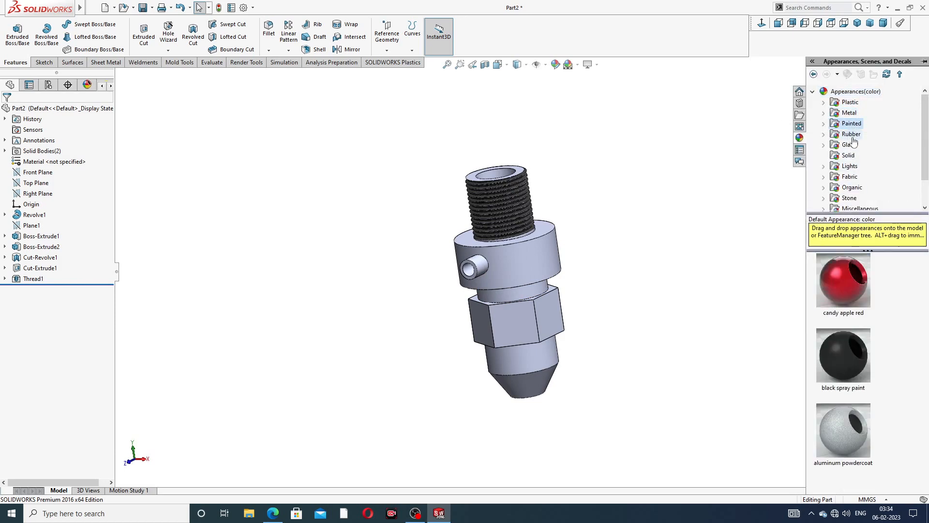
click(851, 135)
click(848, 144)
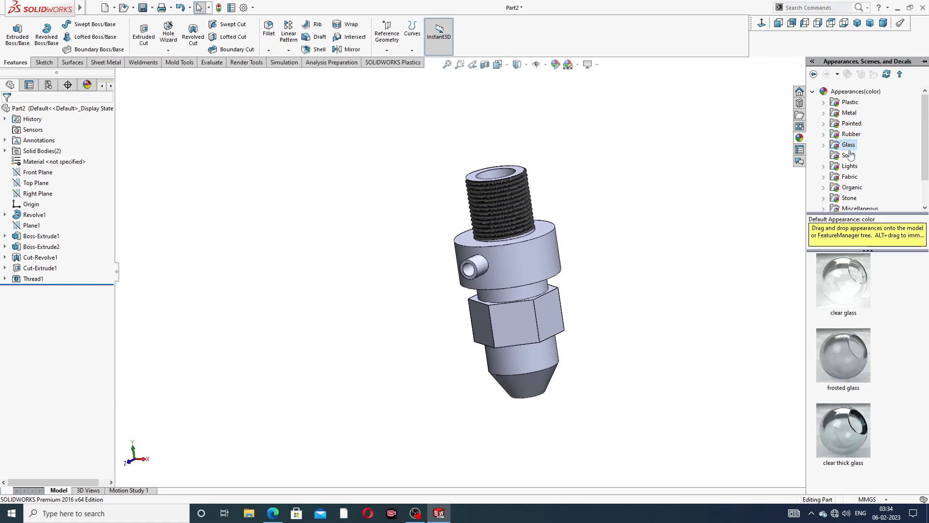
click(850, 115)
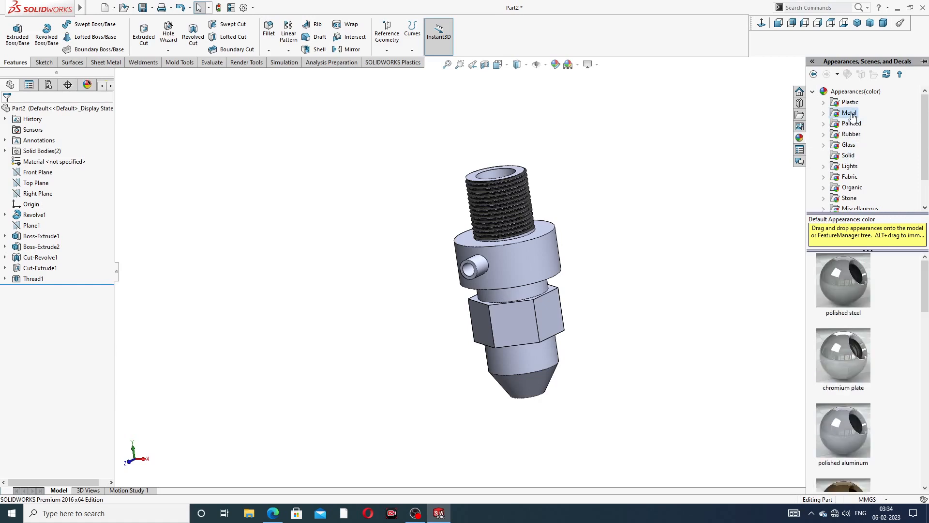
double_click(851, 114)
click(862, 113)
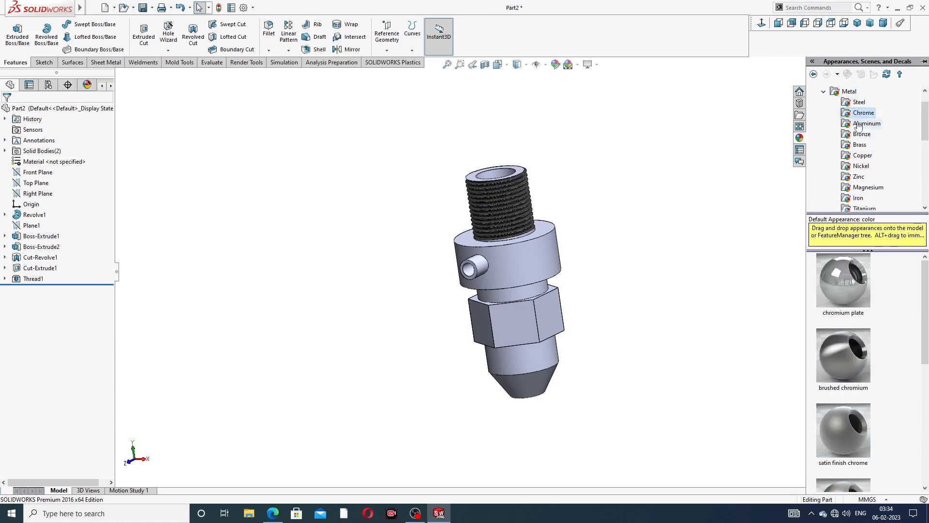
click(859, 124)
click(861, 134)
click(859, 145)
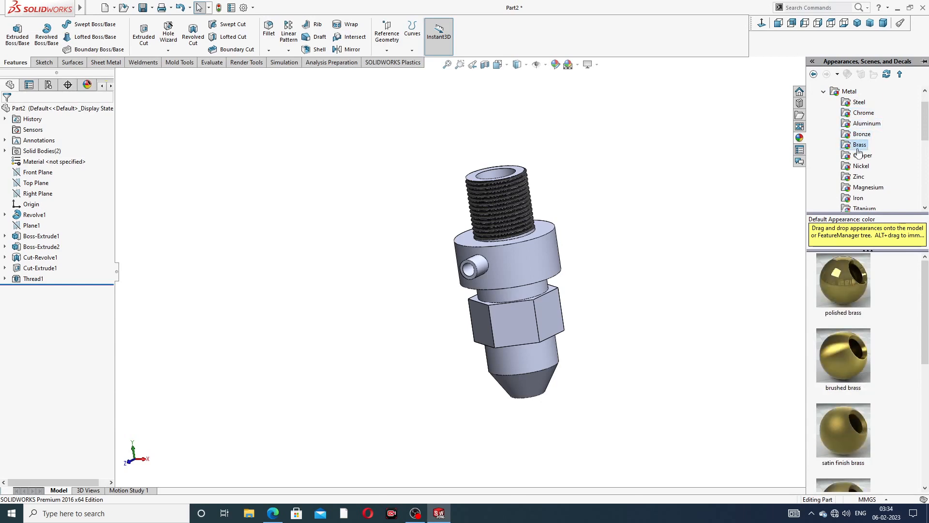
drag(848, 278, 518, 270)
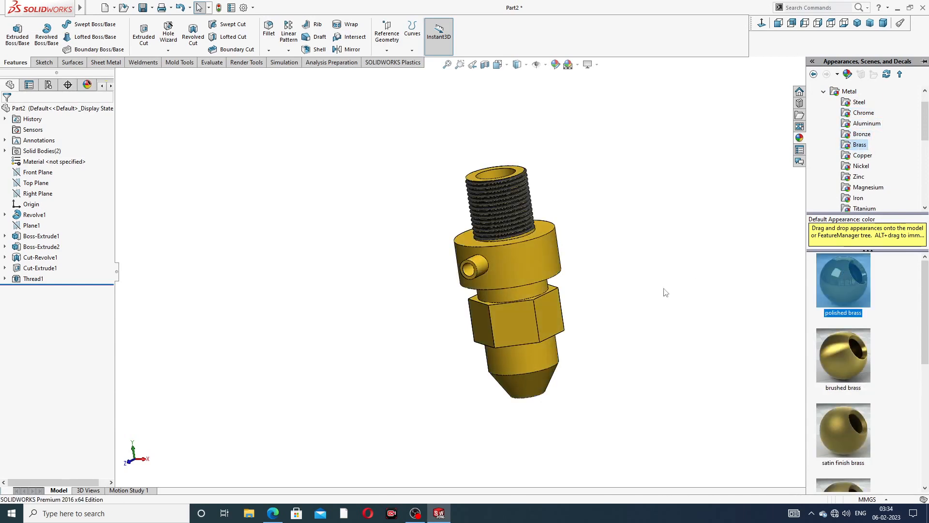
- Switch the display to Cartoon style and rotate to a side view
click(597, 64)
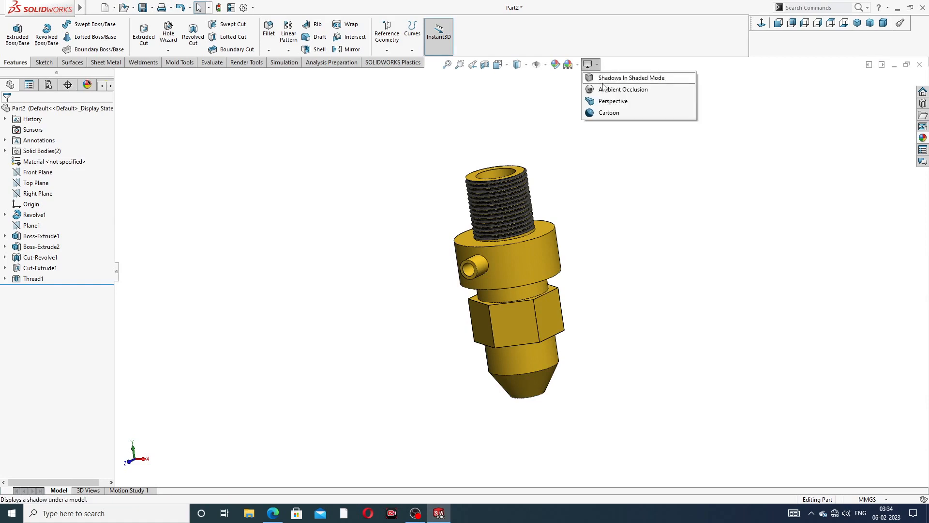
click(596, 114)
click(523, 263)
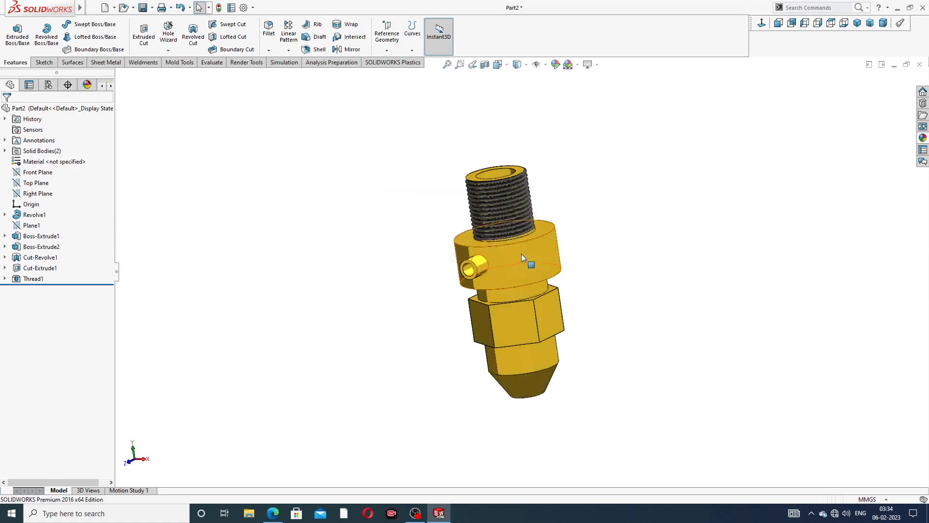
scroll(520, 249, down, 3)
middle_drag(522, 257, 449, 249)
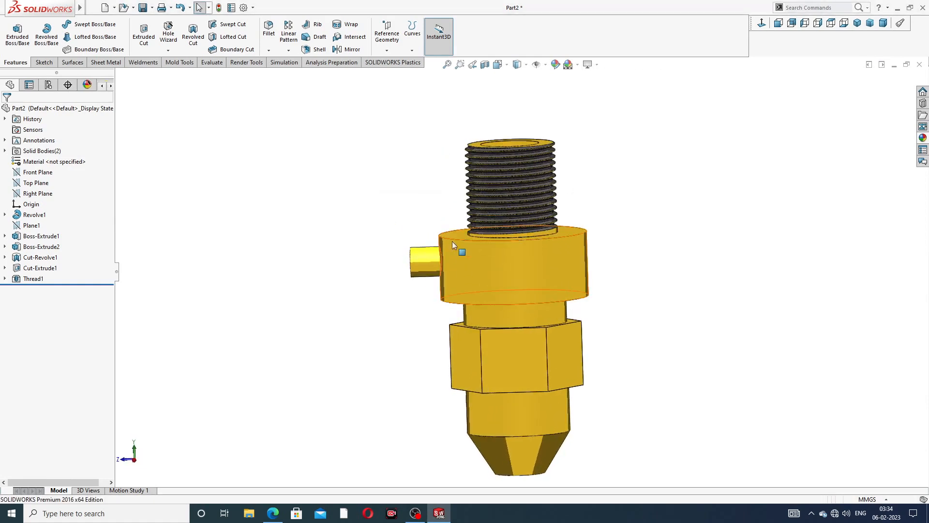
click(486, 66)
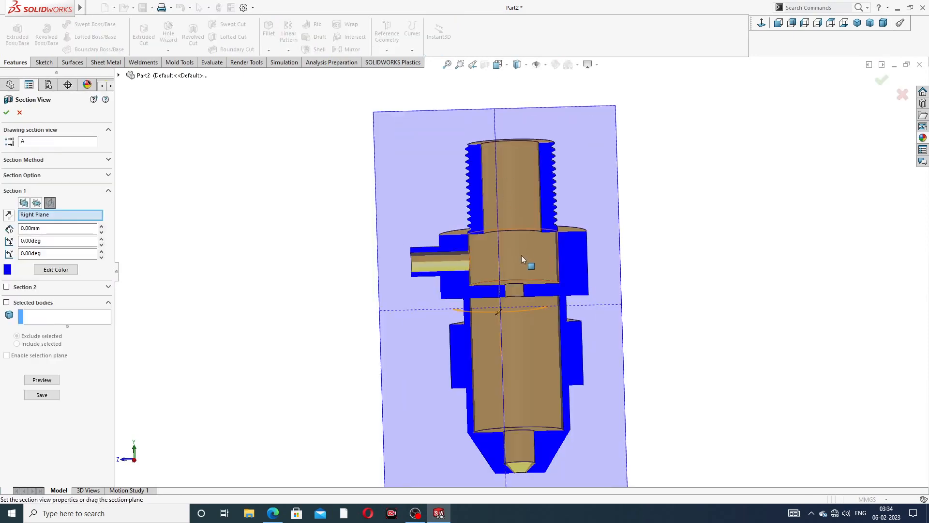
mouse_move(521, 254)
middle_down()
mouse_move(591, 204)
mouse_move(595, 241)
mouse_move(628, 219)
mouse_move(525, 250)
middle_up()
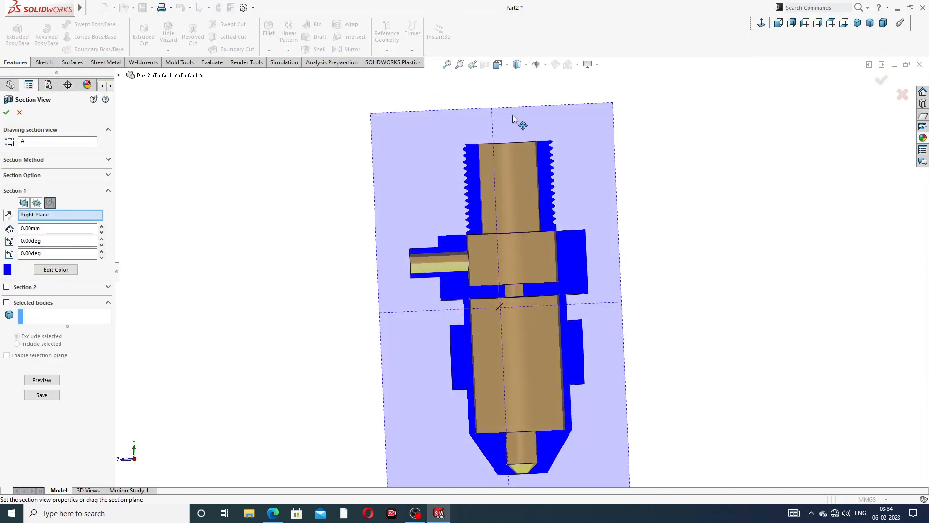
click(902, 94)
middle_drag(649, 179, 652, 344)
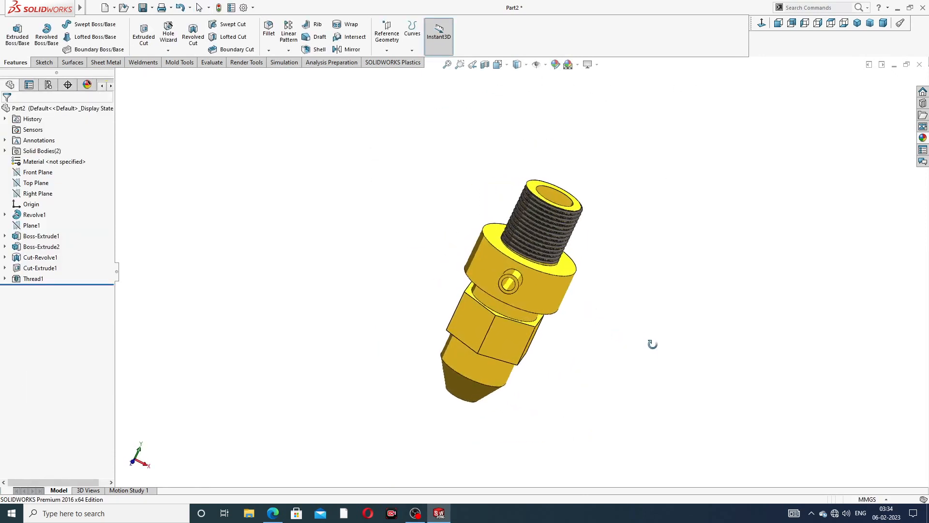
scroll(498, 291, down, 4)
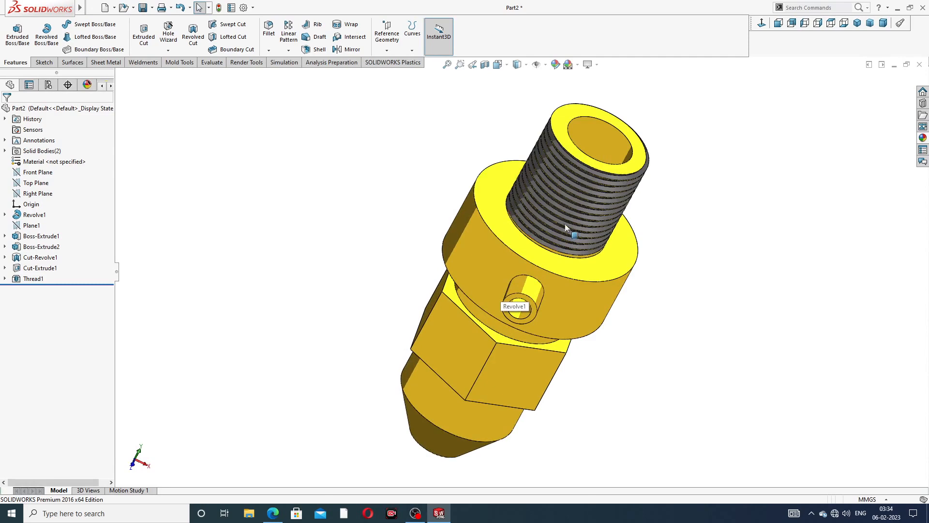
middle_drag(565, 223, 591, 208)
scroll(595, 156, up, 2)
- Colour the top bore and side port hole inner faces grey
click(590, 210)
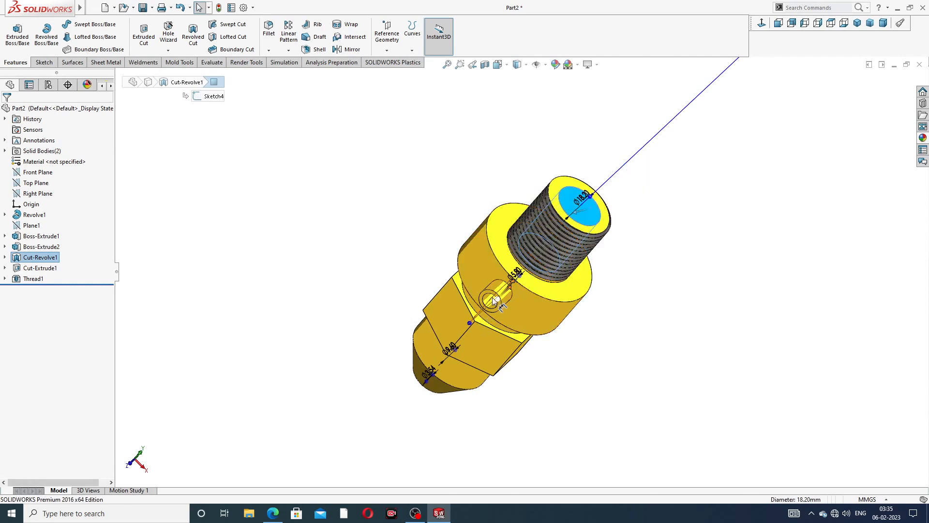
scroll(496, 306, down, 5)
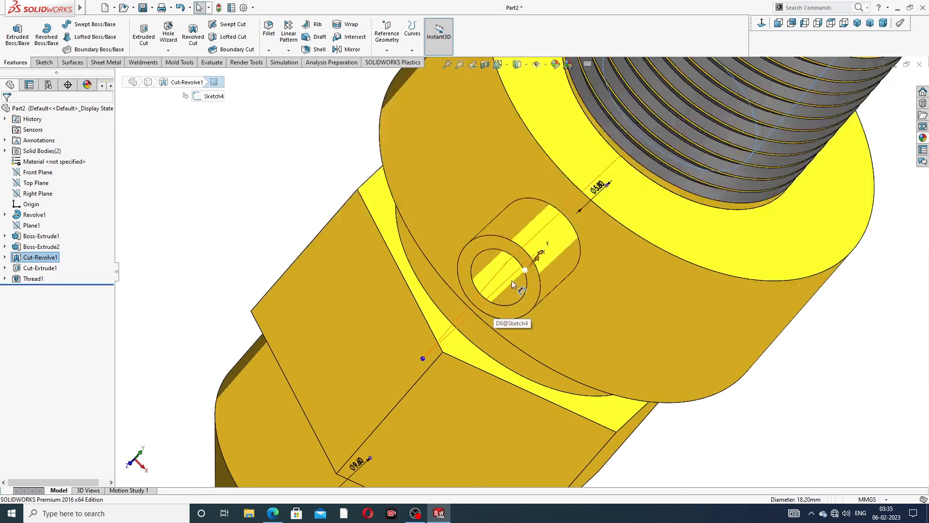
click(515, 286)
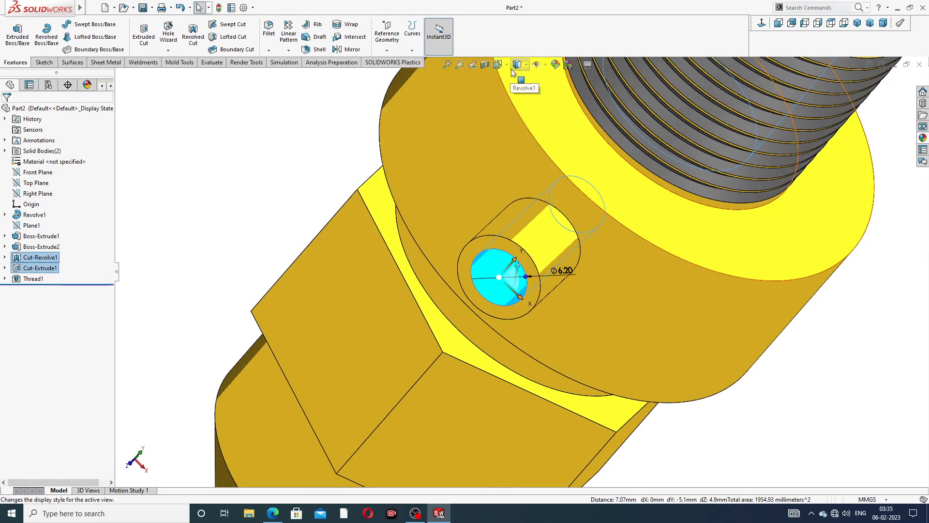
click(555, 64)
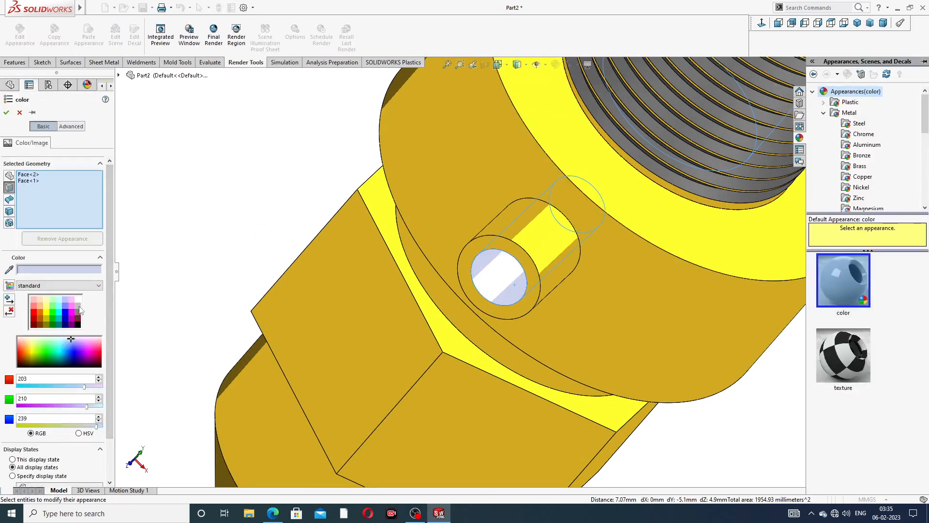
click(78, 307)
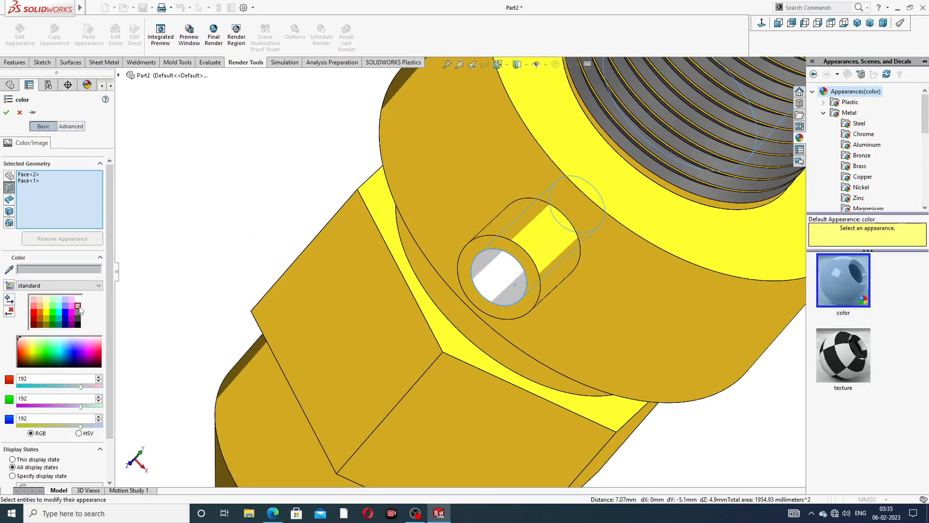
click(6, 112)
- Zoom to fit and set a near-isometric view with the threaded neck on top
key(f)
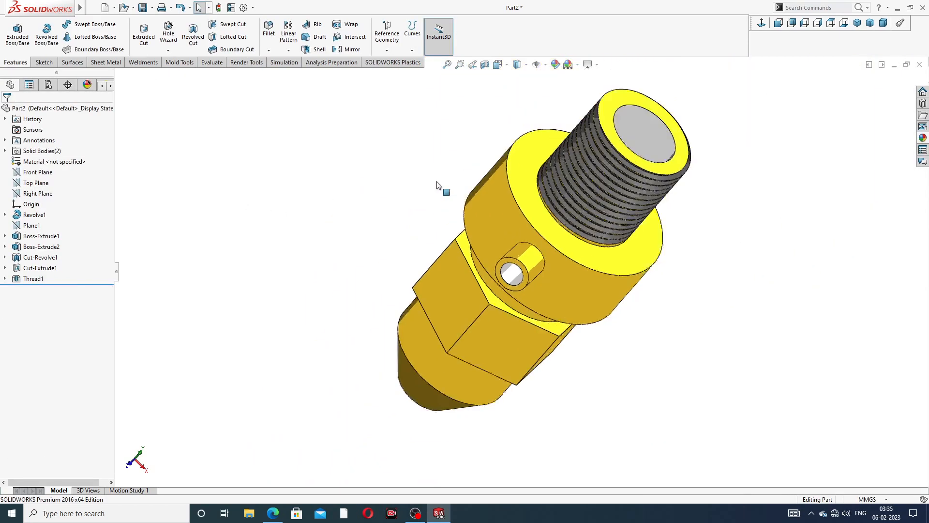
middle_drag(438, 185, 639, 201)
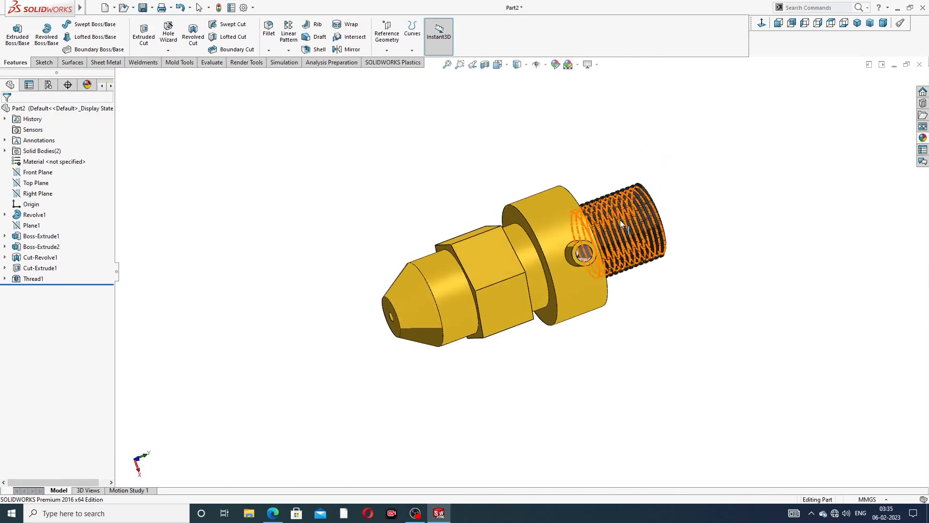
middle_drag(600, 268, 479, 200)
click(763, 23)
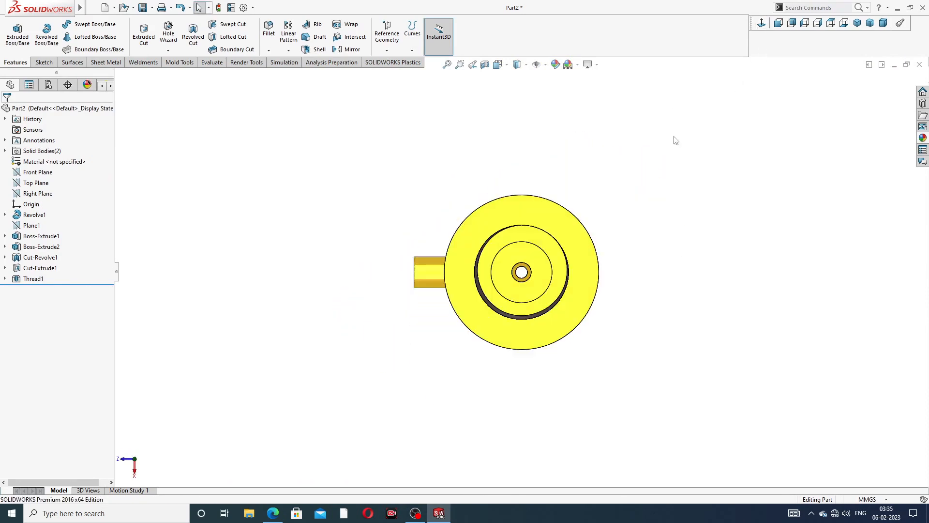
middle_drag(575, 278, 608, 257)
click(860, 24)
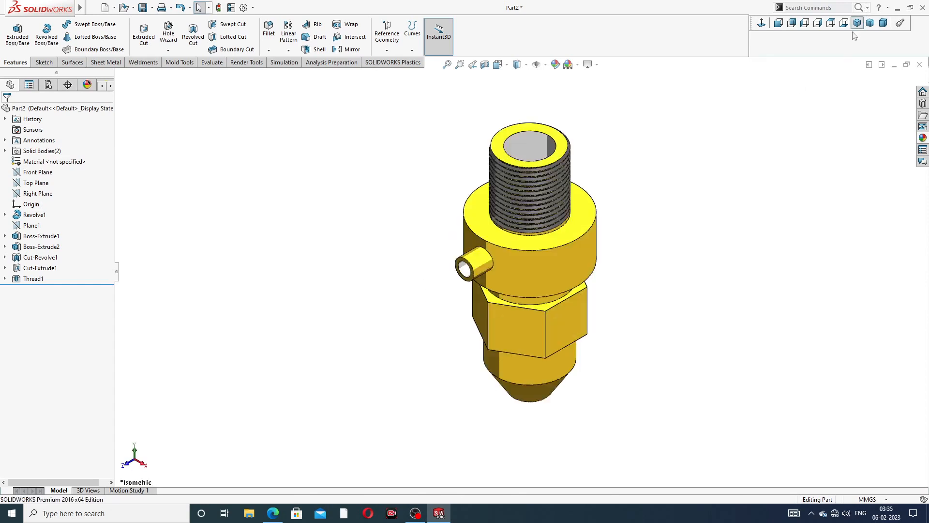
scroll(586, 249, down, 3)
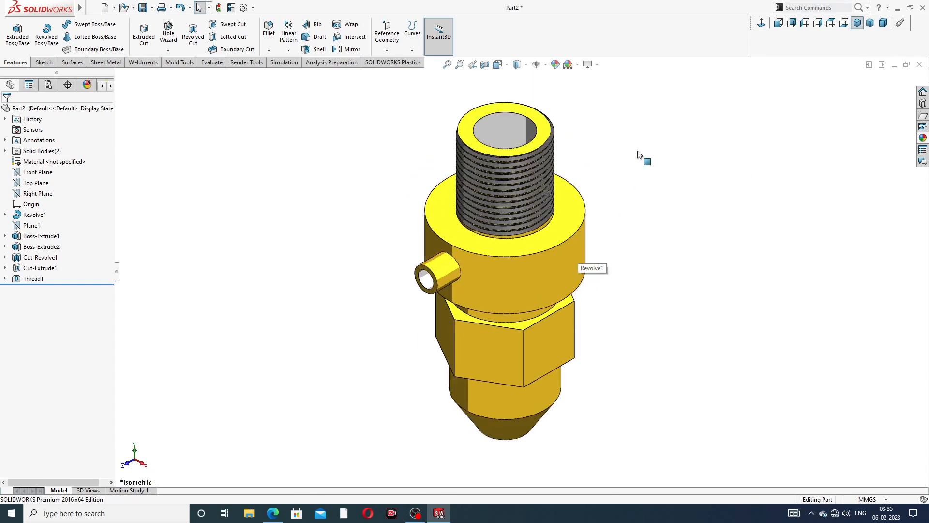
middle_drag(642, 158, 627, 137)
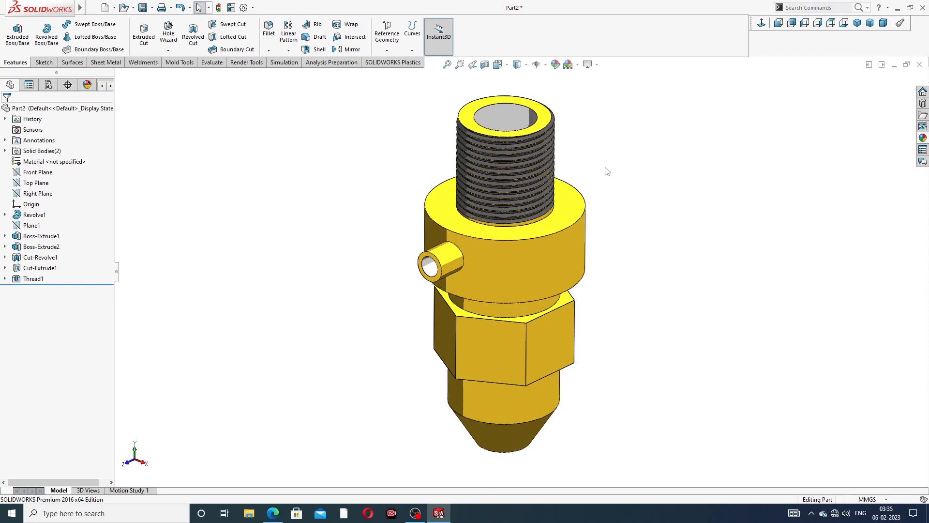
scroll(604, 169, down, 1)
scroll(610, 165, up, 1)
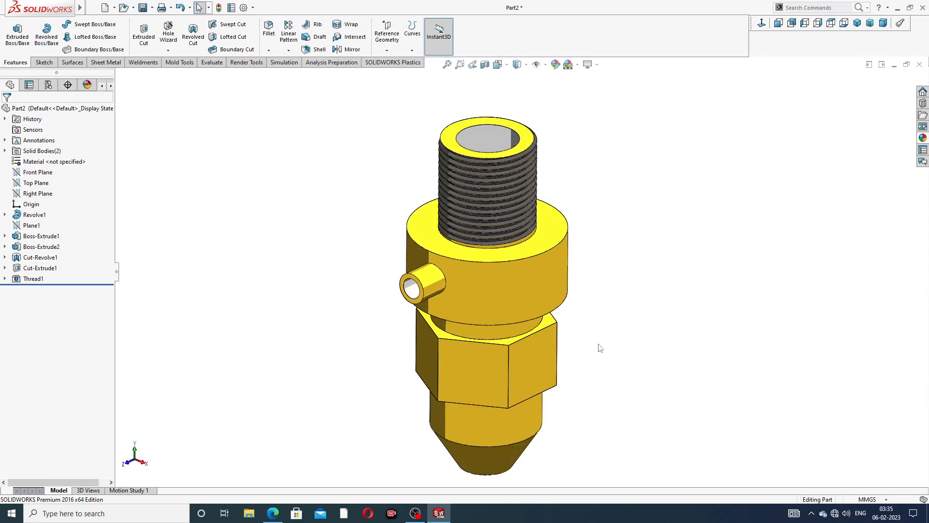